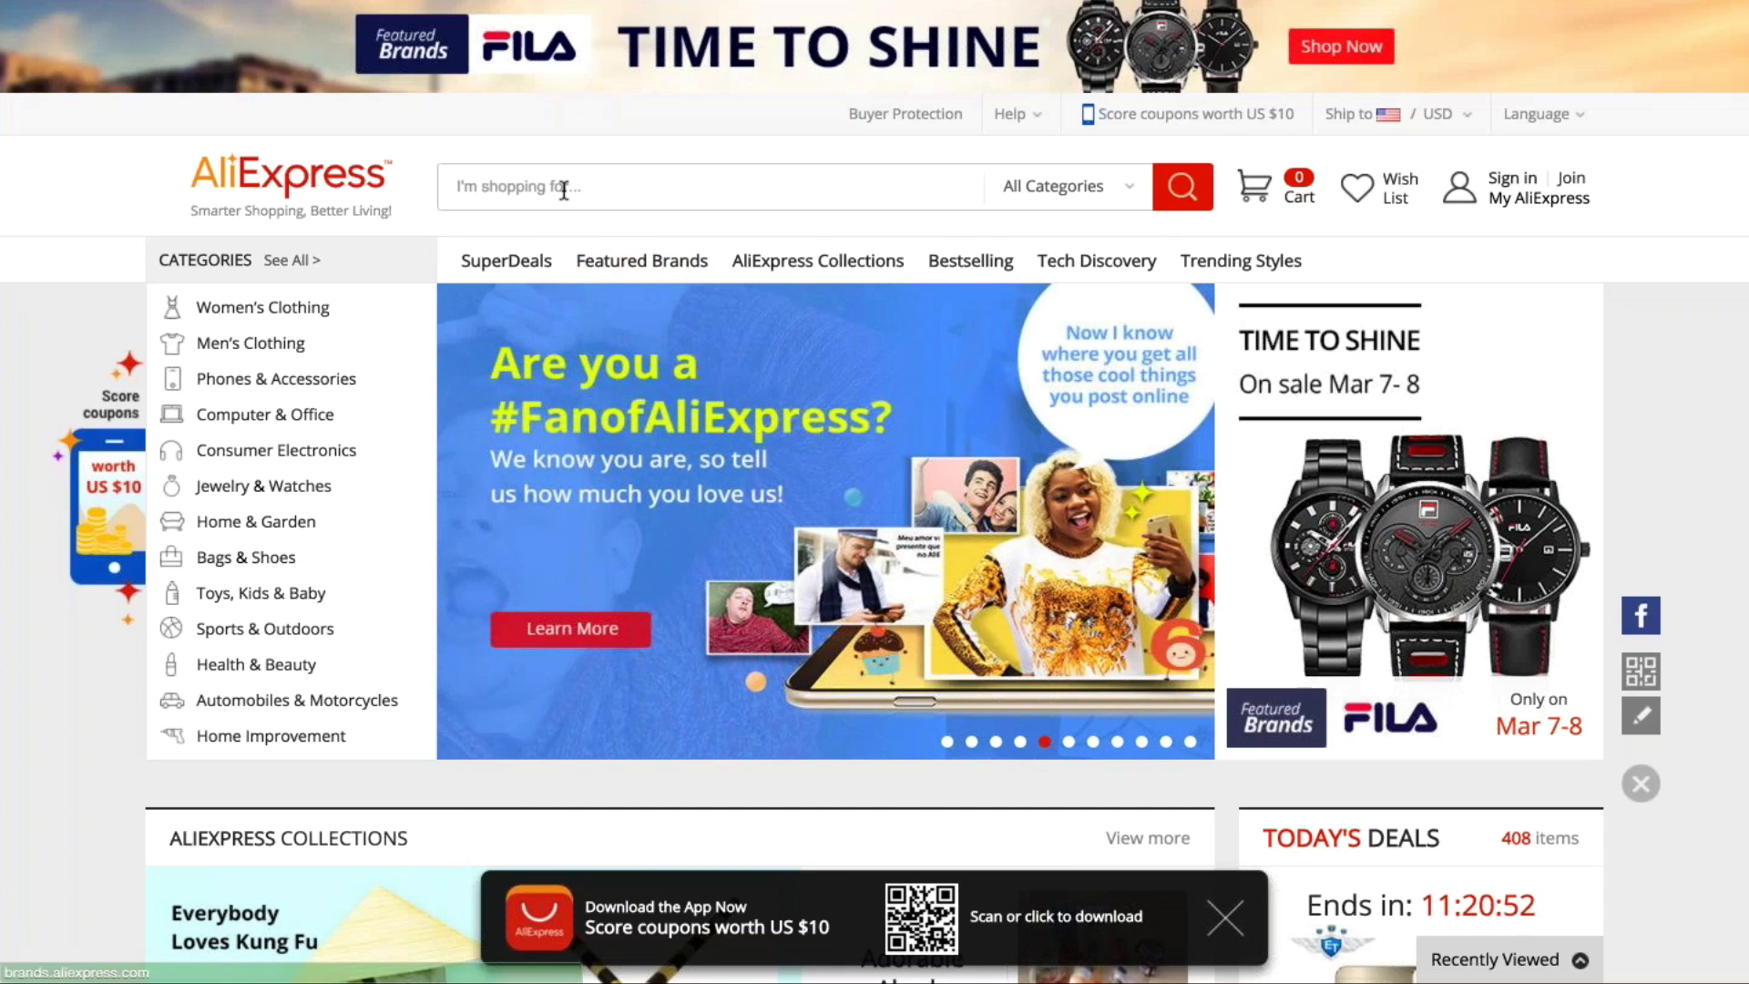
Step: Search the AliExpress catalogue for "necklace"
{"action": "left_click", "coordinate": [564, 190]}
{"action": "type", "text": "neckl"}
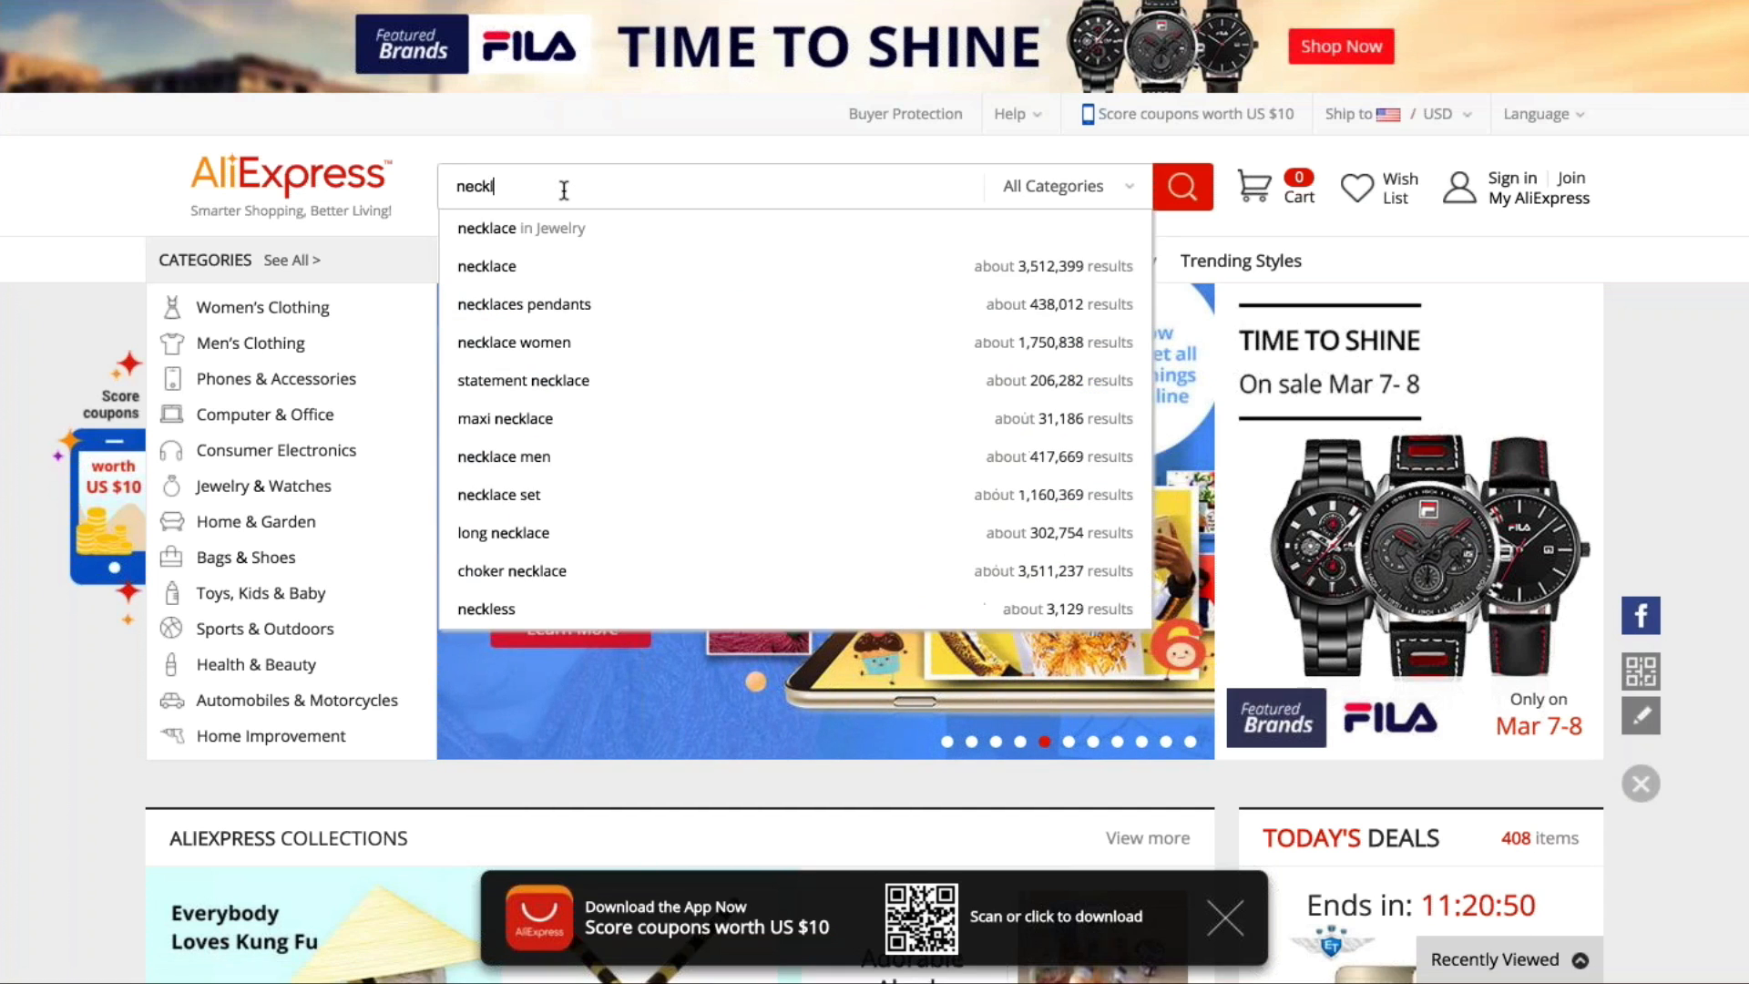
{"action": "type", "text": "ace"}
{"action": "key", "text": "Return"}
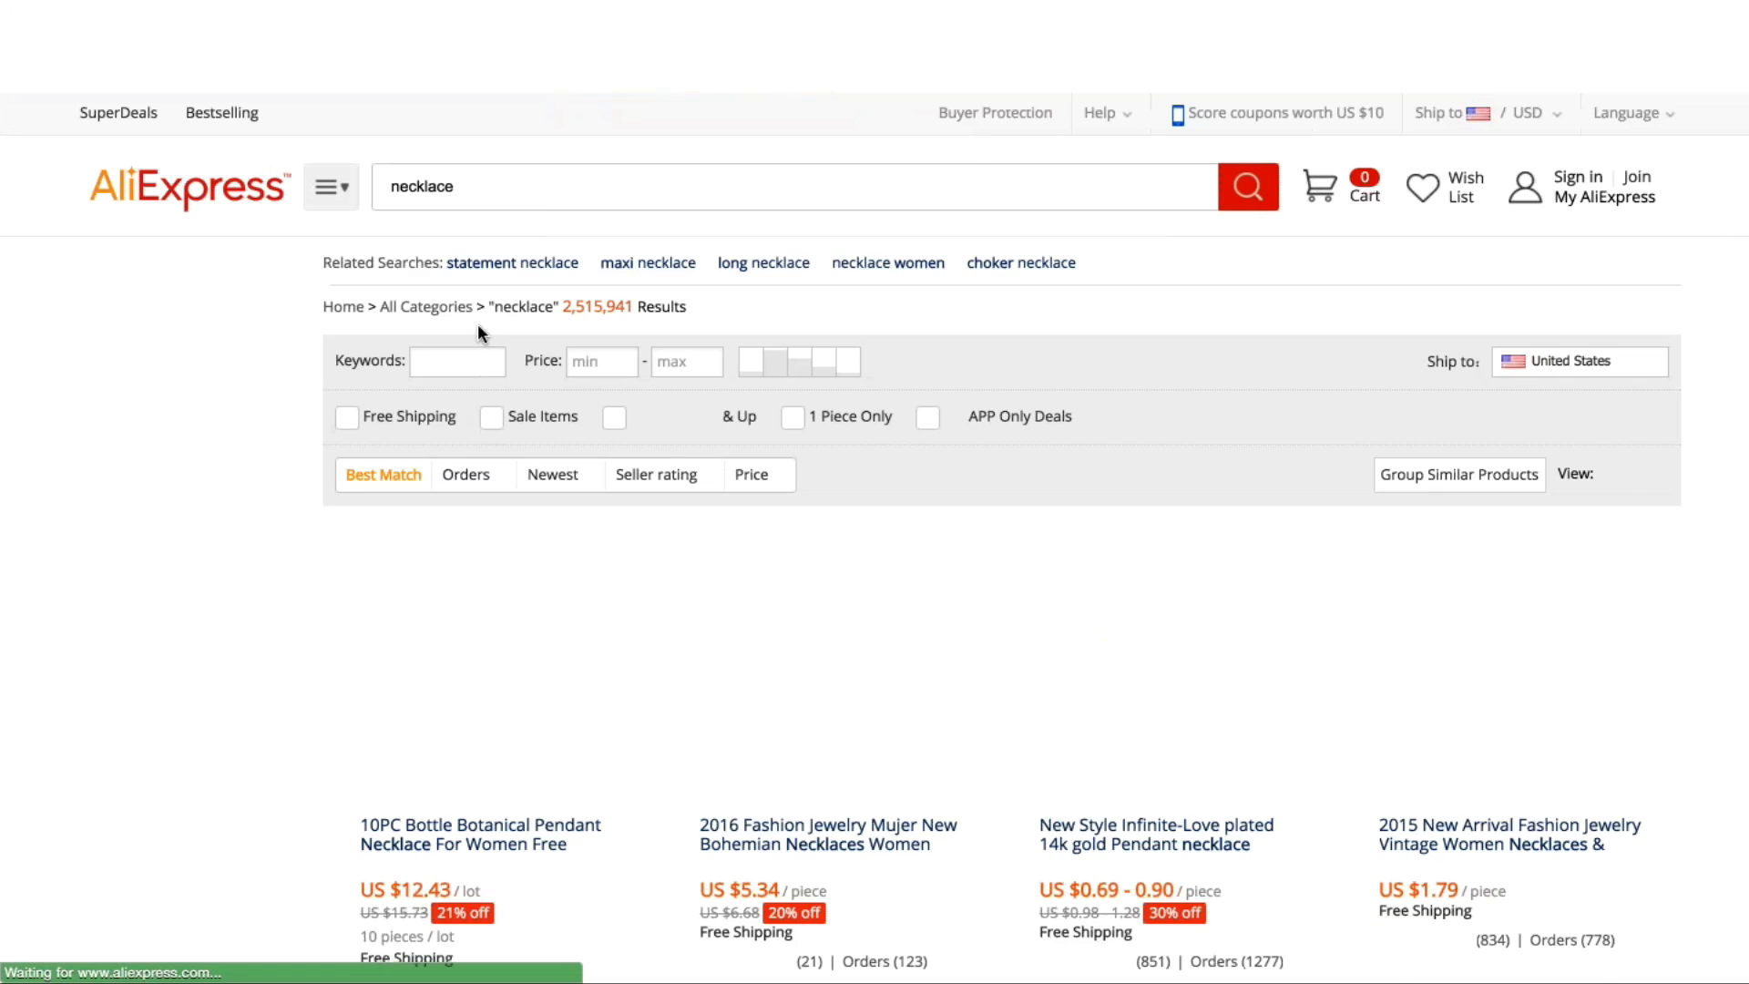
Step: Filter the necklace results to a maximum price of 4 US dollars
{"action": "scroll", "coordinate": [477, 324], "scroll_direction": "down", "scroll_amount": 3}
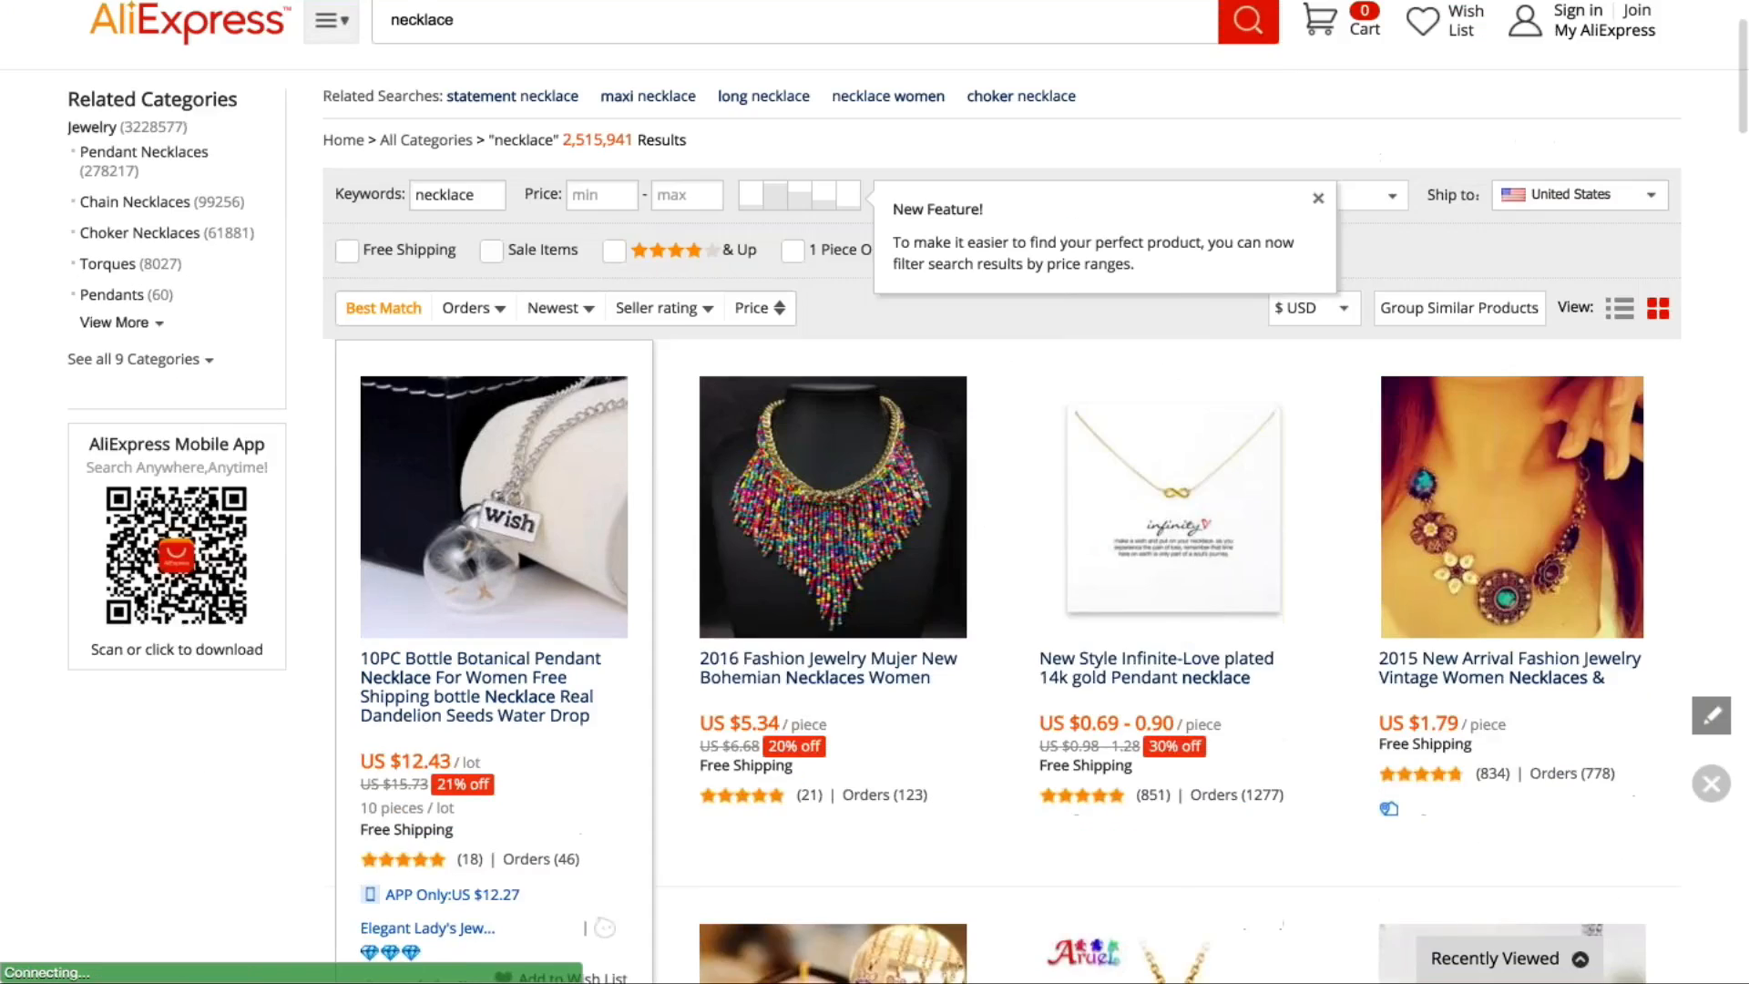
{"action": "scroll", "coordinate": [544, 519], "scroll_direction": "down", "scroll_amount": 3}
{"action": "scroll", "coordinate": [544, 519], "scroll_direction": "up", "scroll_amount": 5}
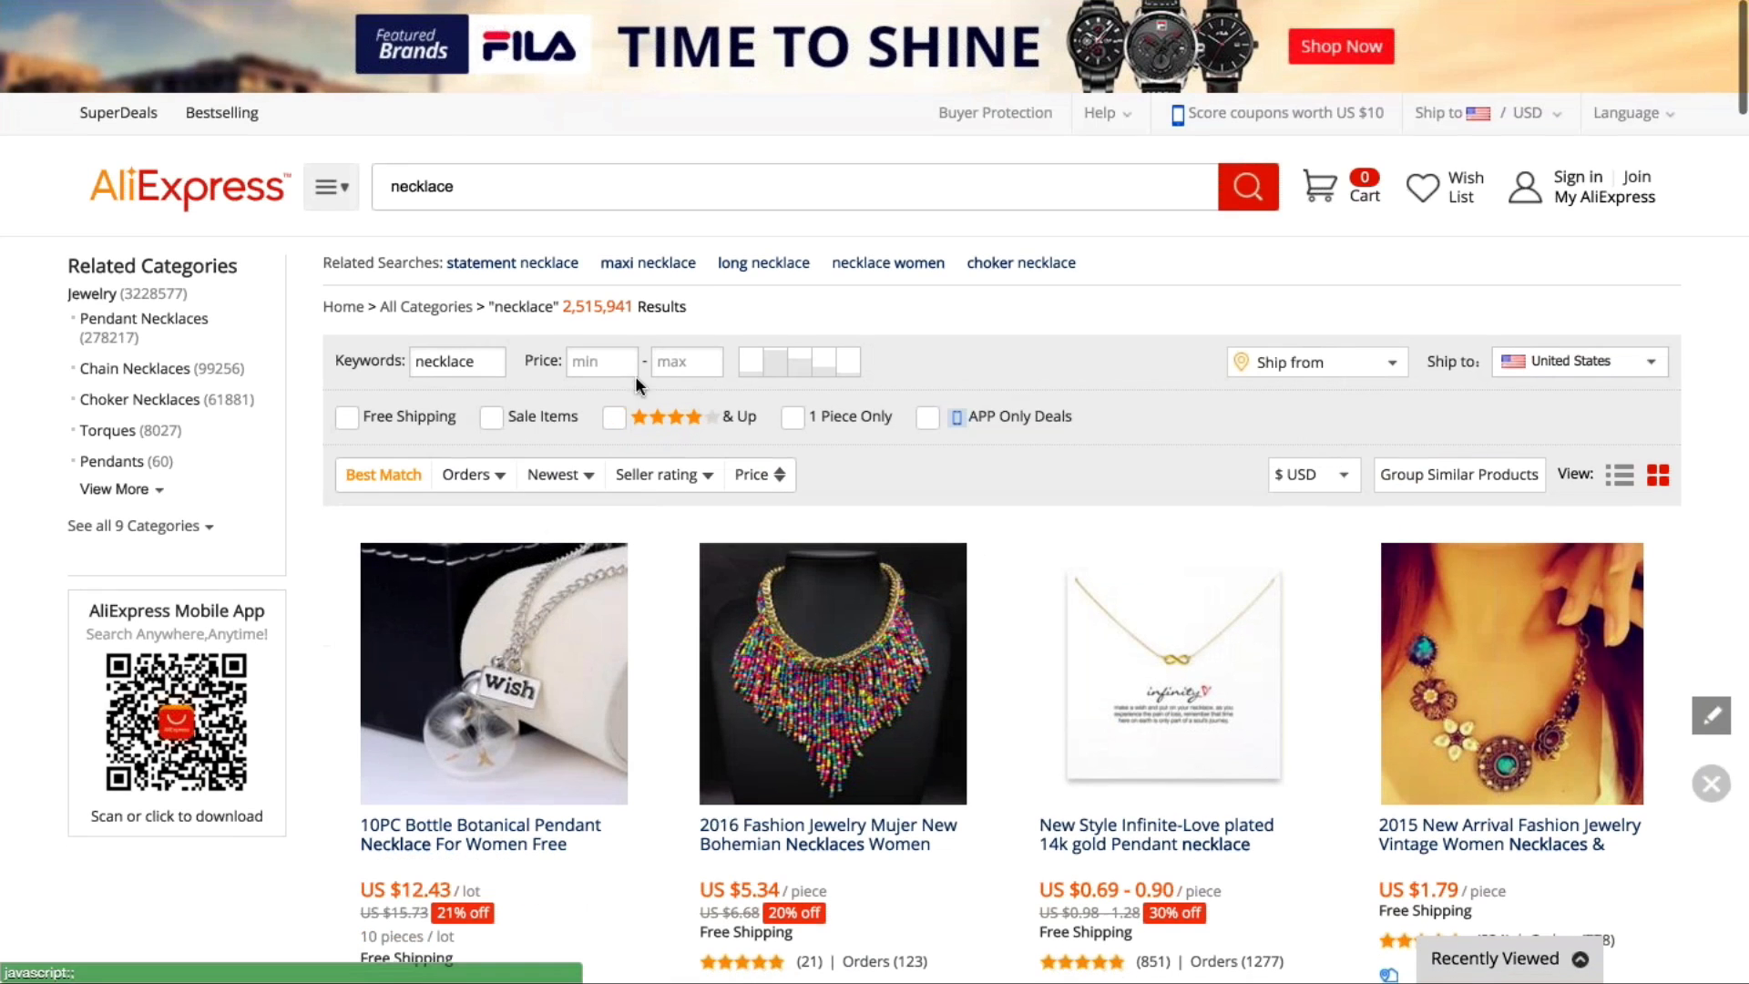
{"action": "left_click", "coordinate": [684, 368]}
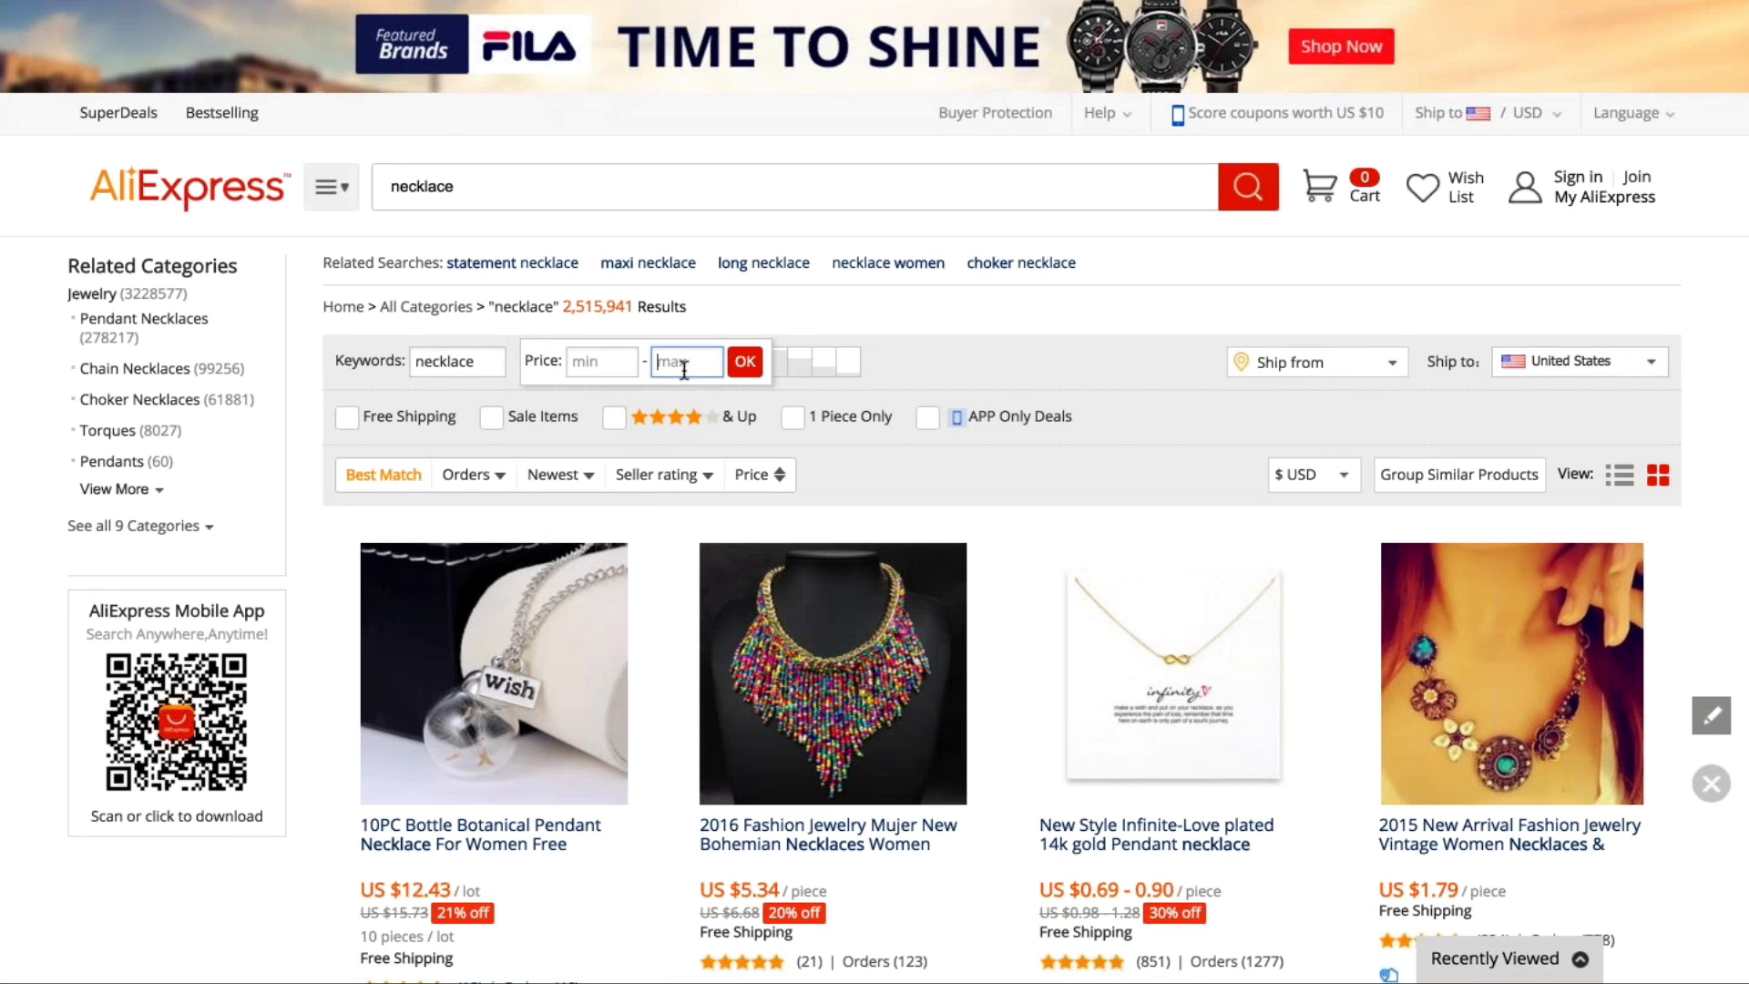
{"action": "type", "text": "4"}
{"action": "key", "text": "Return"}
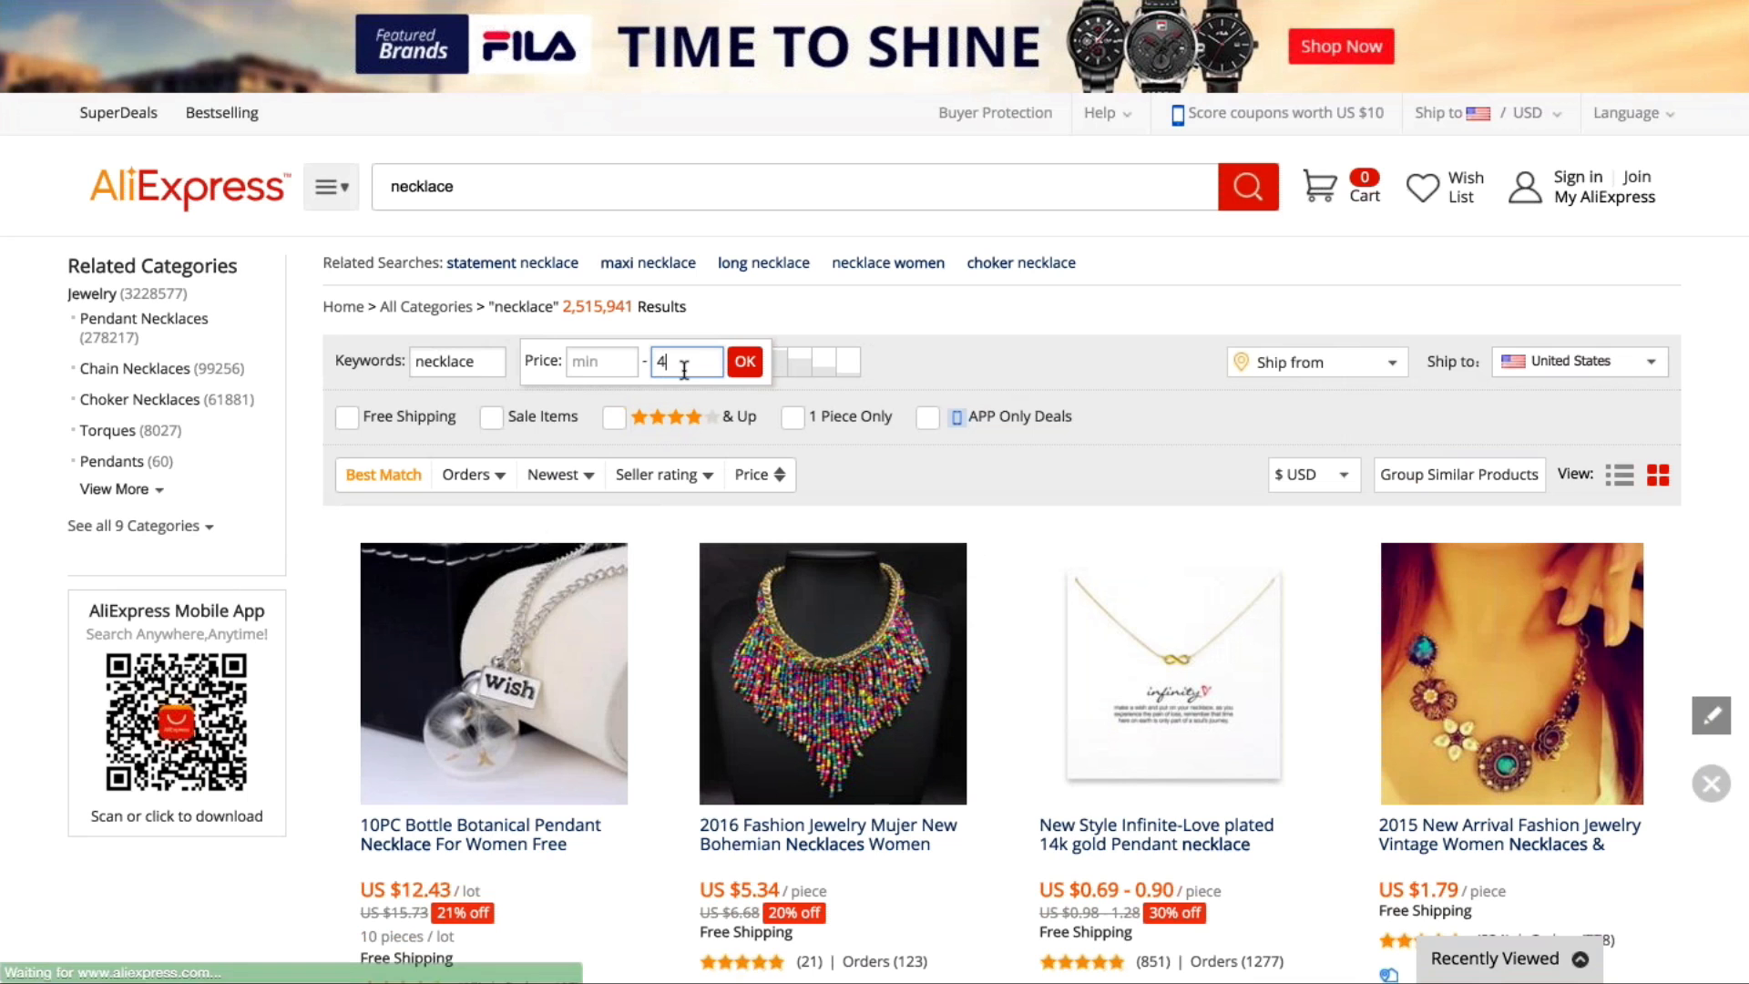
Step: Look through the price-filtered necklaces and restrict the results to 1 Piece Only
{"action": "scroll", "coordinate": [833, 583], "scroll_direction": "down", "scroll_amount": 5}
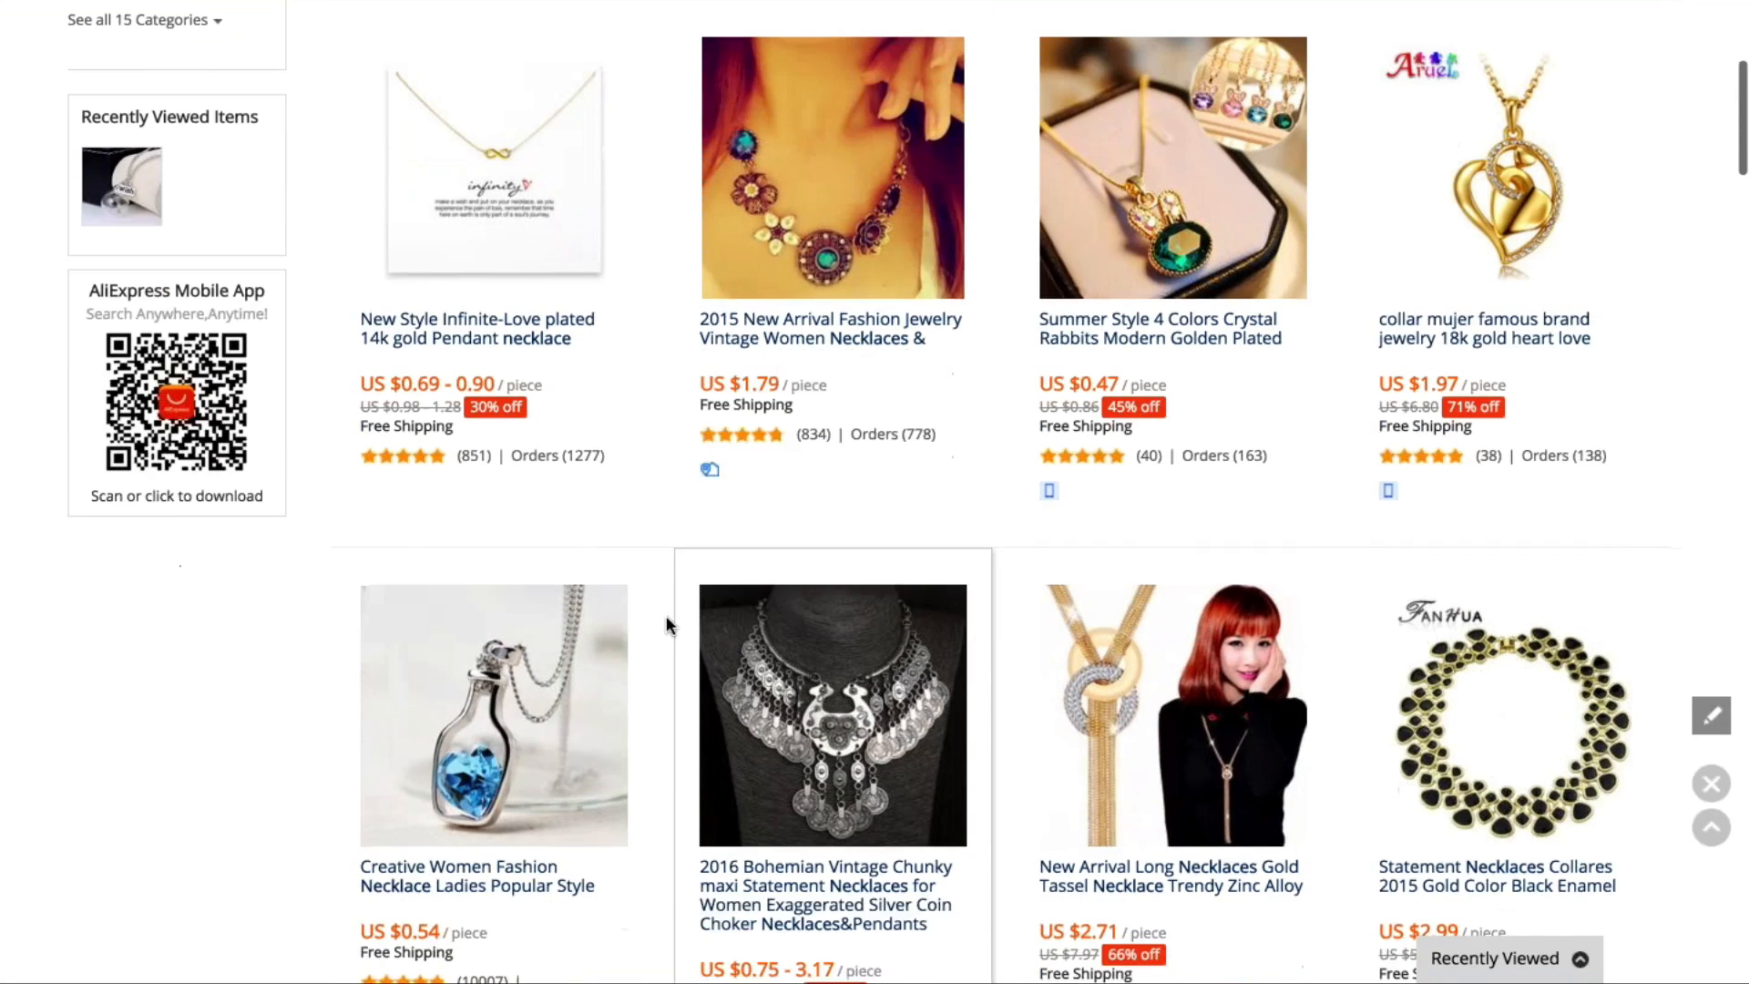
{"action": "scroll", "coordinate": [666, 559], "scroll_direction": "up", "scroll_amount": 1}
{"action": "scroll", "coordinate": [665, 559], "scroll_direction": "up", "scroll_amount": 5}
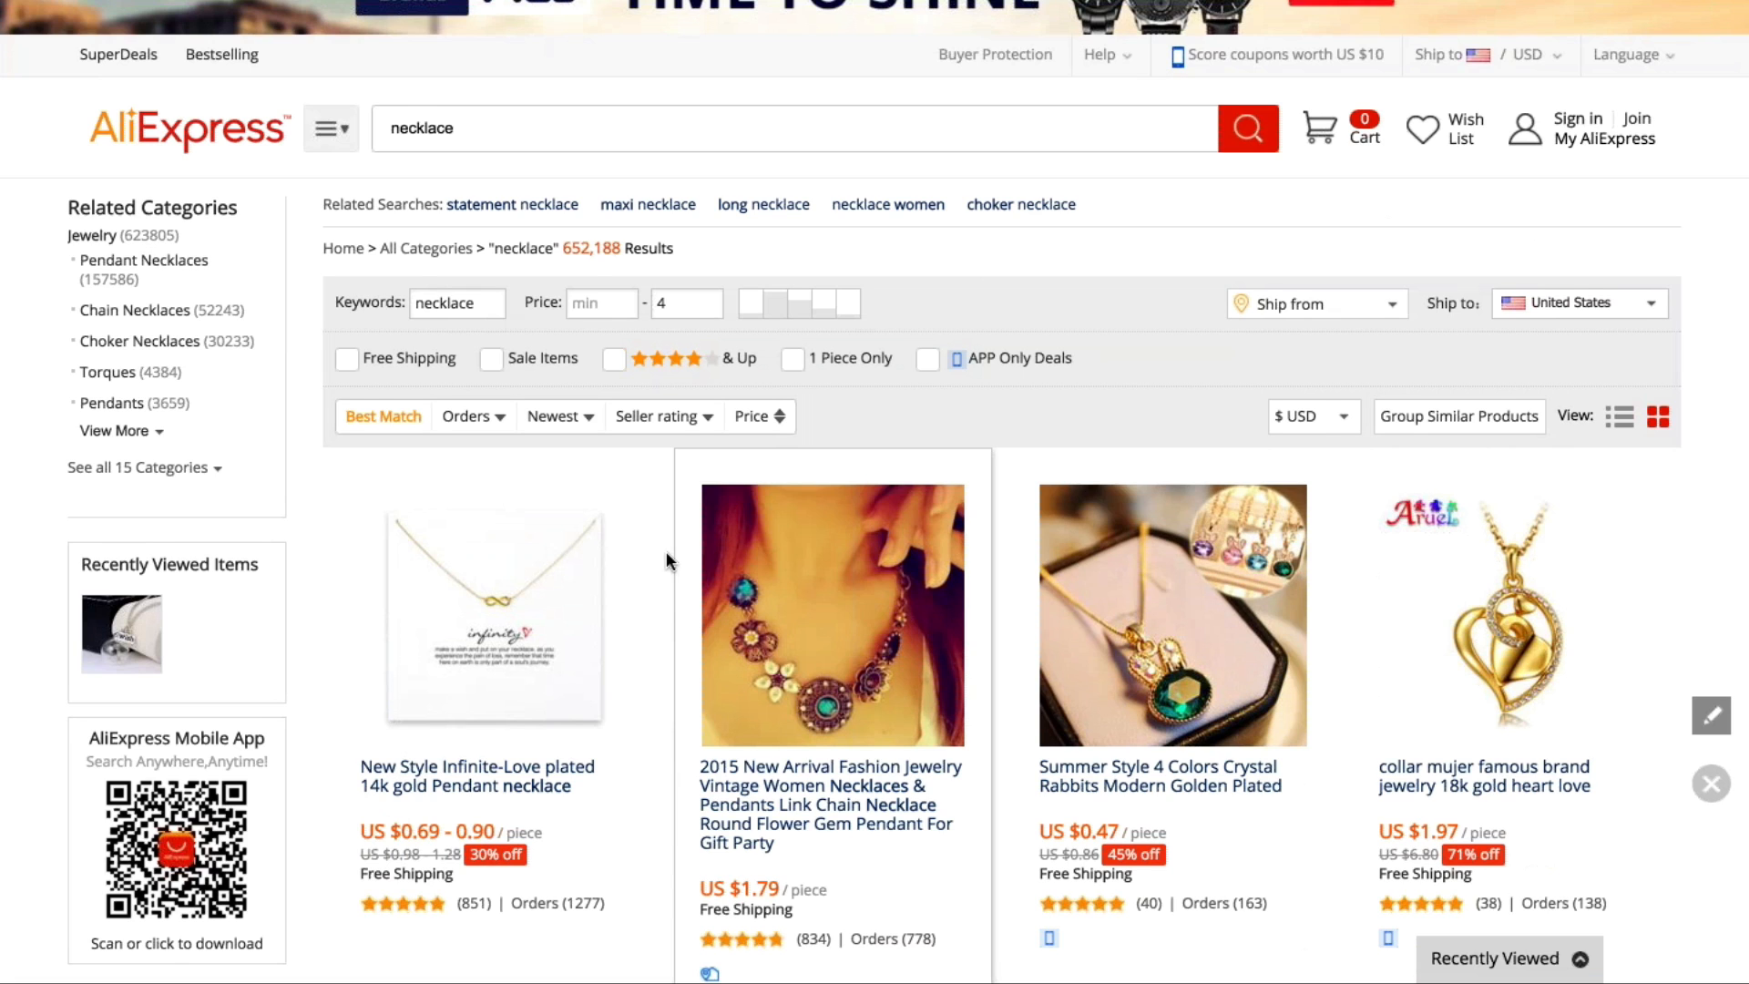
{"action": "scroll", "coordinate": [666, 554], "scroll_direction": "up", "scroll_amount": 1}
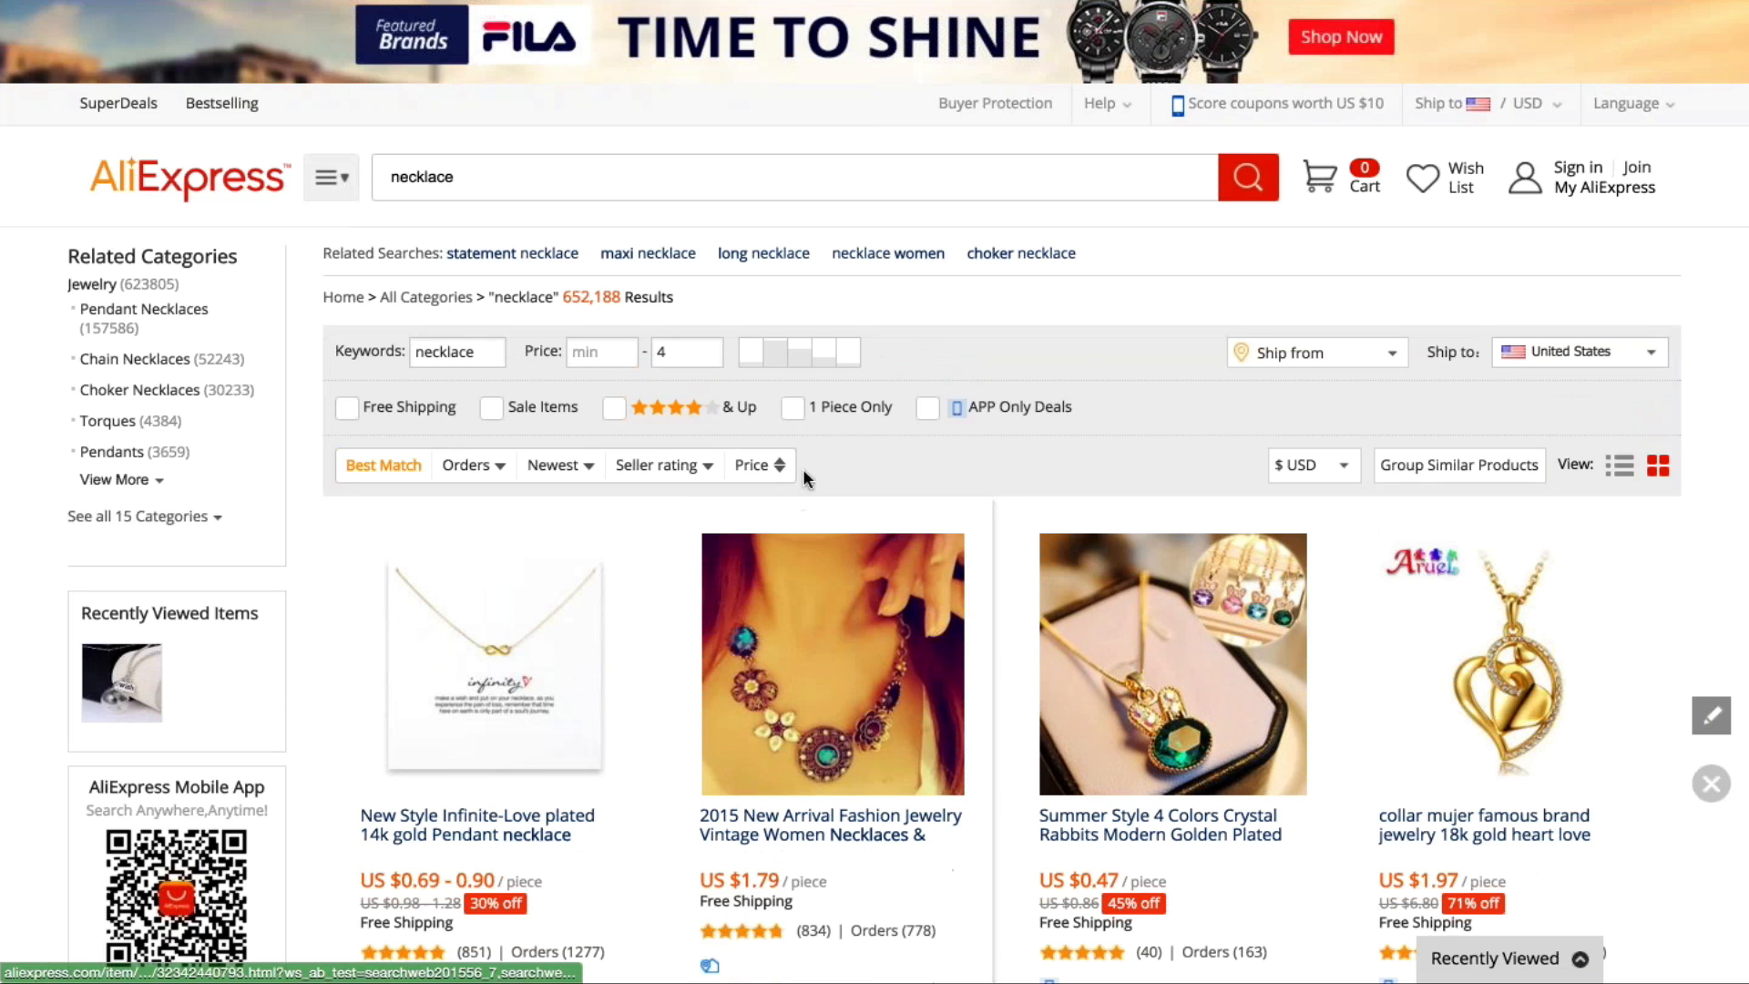
{"action": "left_click", "coordinate": [792, 407]}
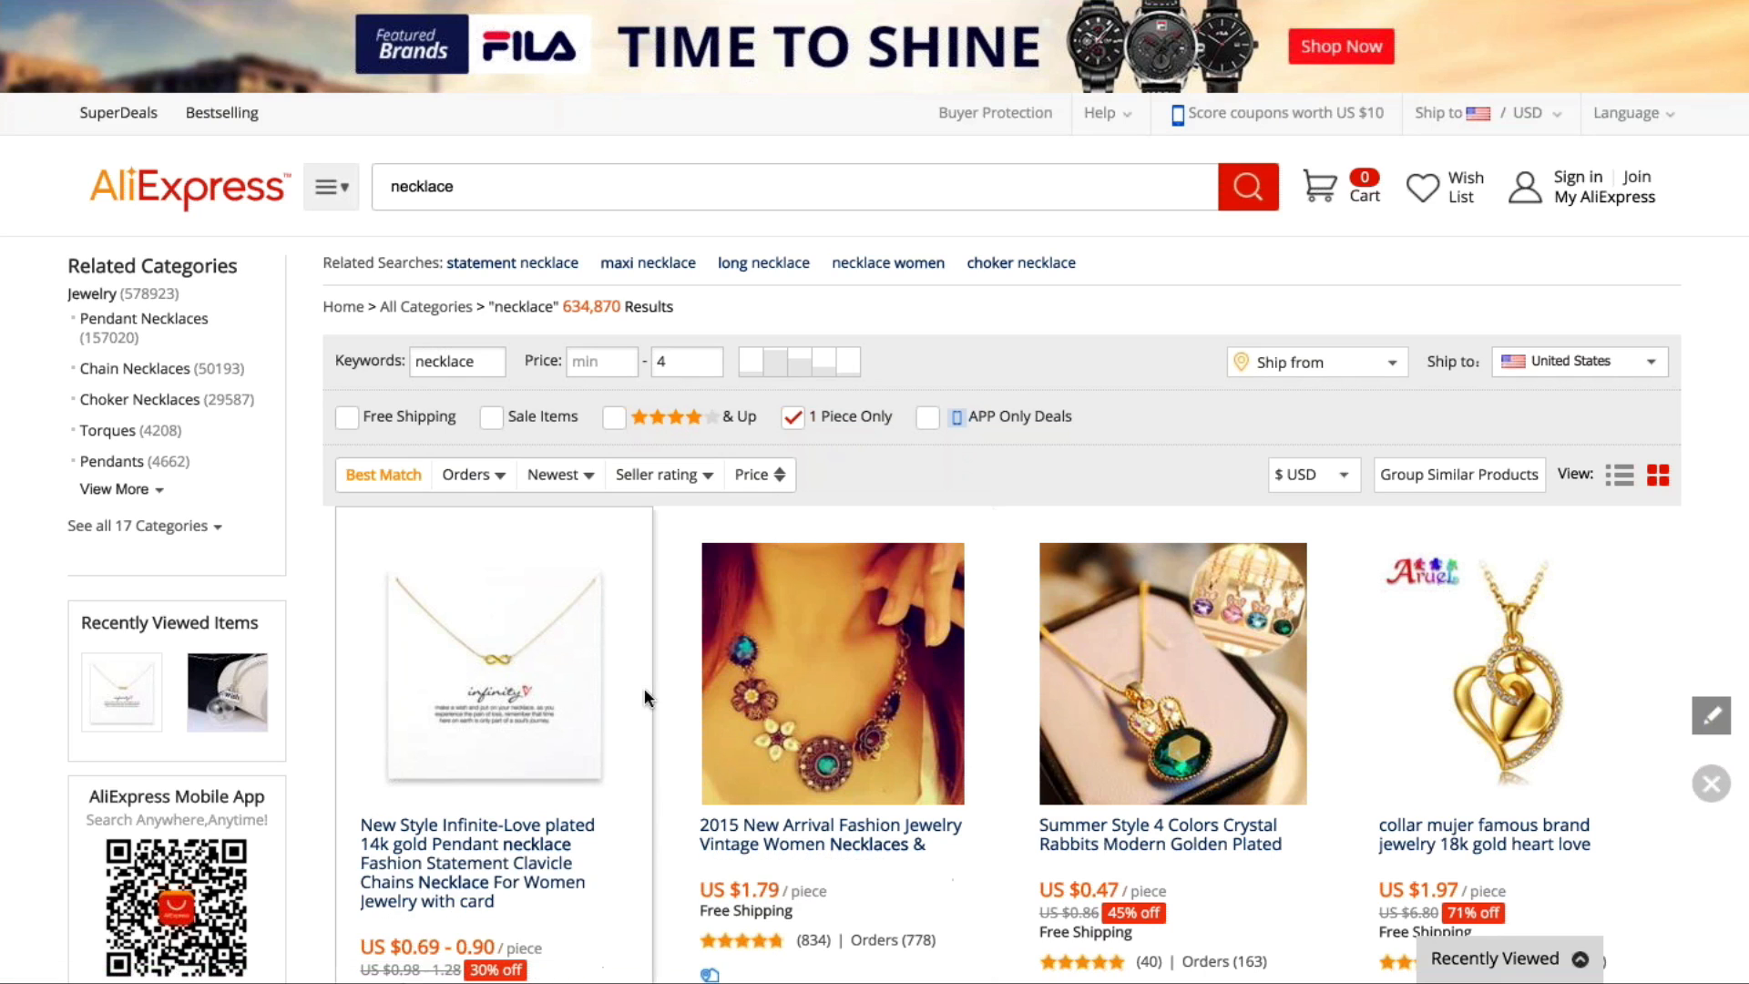
Step: Browse the filtered necklaces and open the product page of the 18k gold heart love crystal pendant from Aruel
{"action": "scroll", "coordinate": [644, 696], "scroll_direction": "down", "scroll_amount": 9}
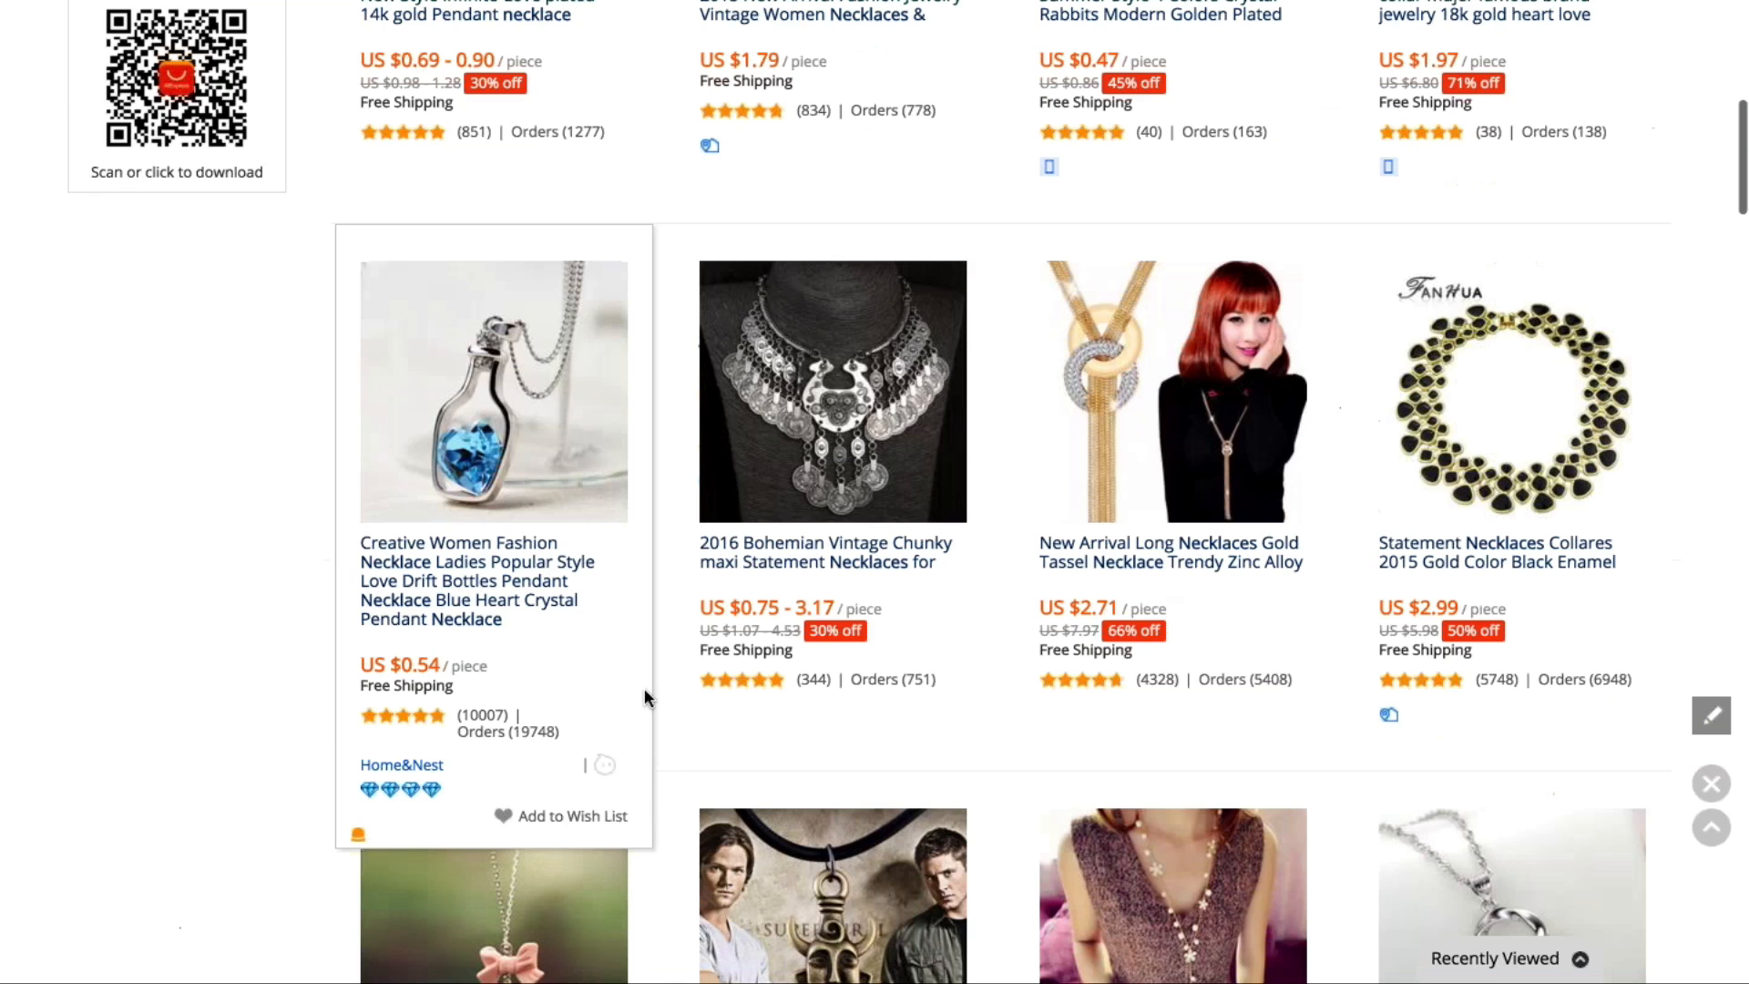
{"action": "scroll", "coordinate": [644, 692], "scroll_direction": "up", "scroll_amount": 3}
{"action": "scroll", "coordinate": [644, 692], "scroll_direction": "up", "scroll_amount": 2}
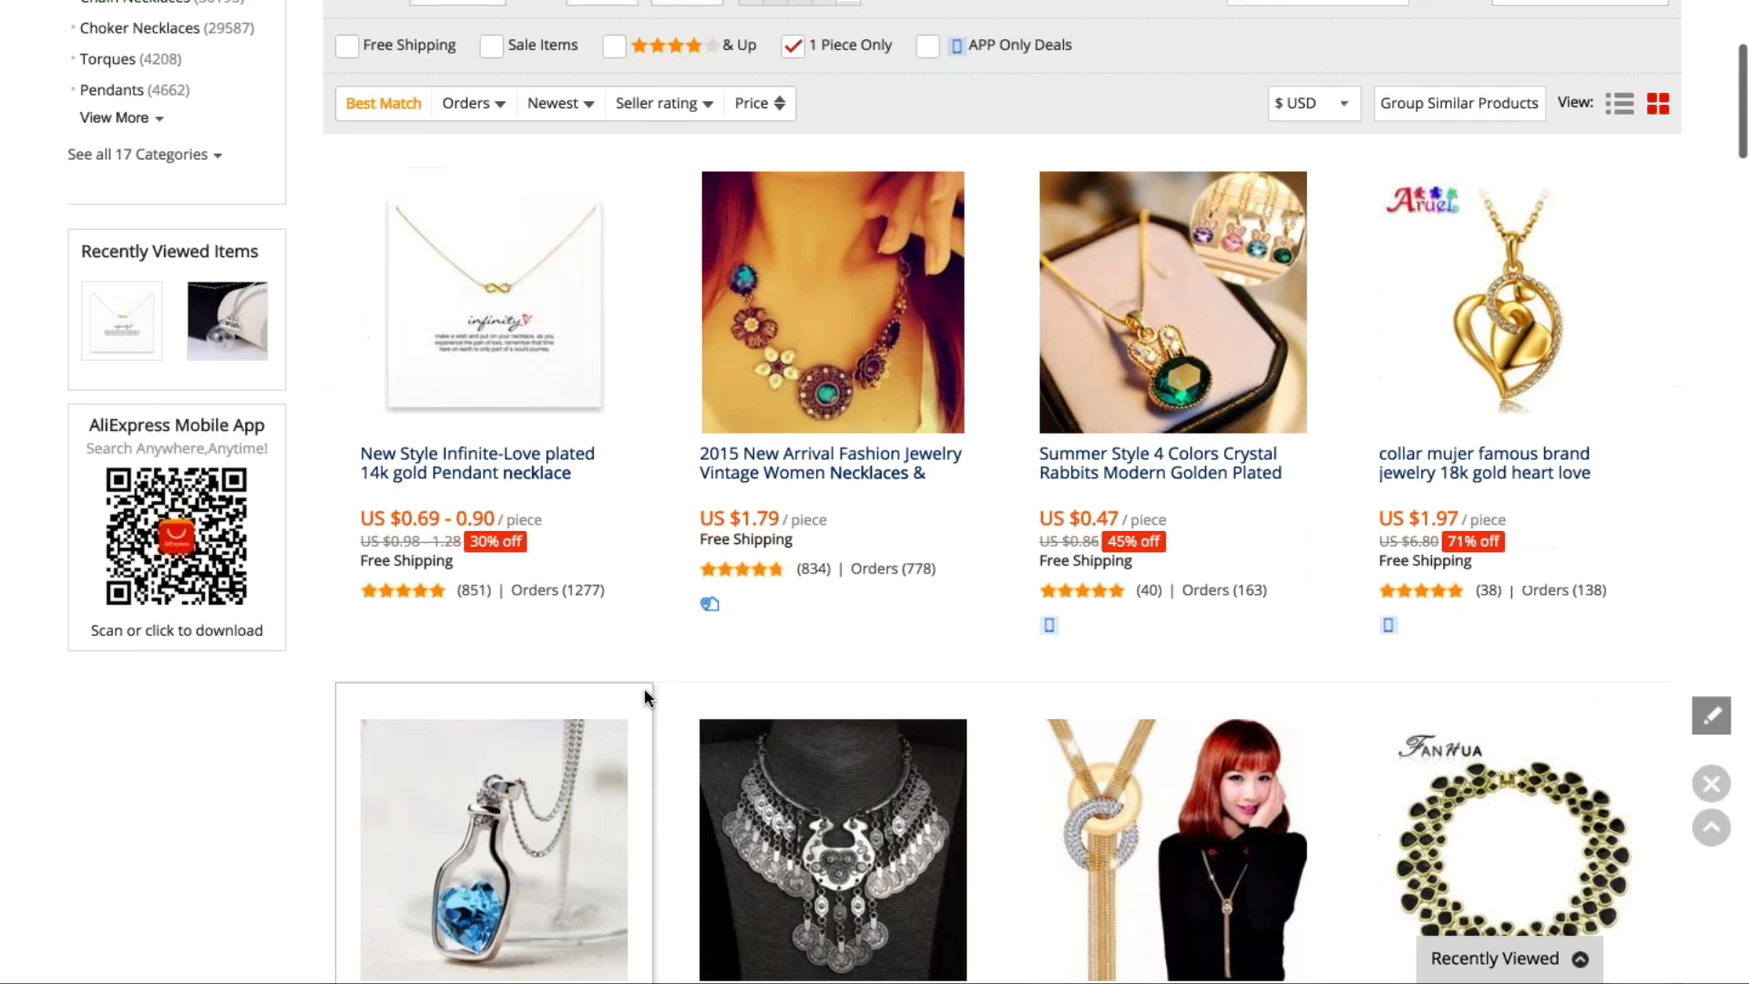
{"action": "scroll", "coordinate": [643, 687], "scroll_direction": "up", "scroll_amount": 1}
{"action": "mouse_move", "coordinate": [726, 671]}
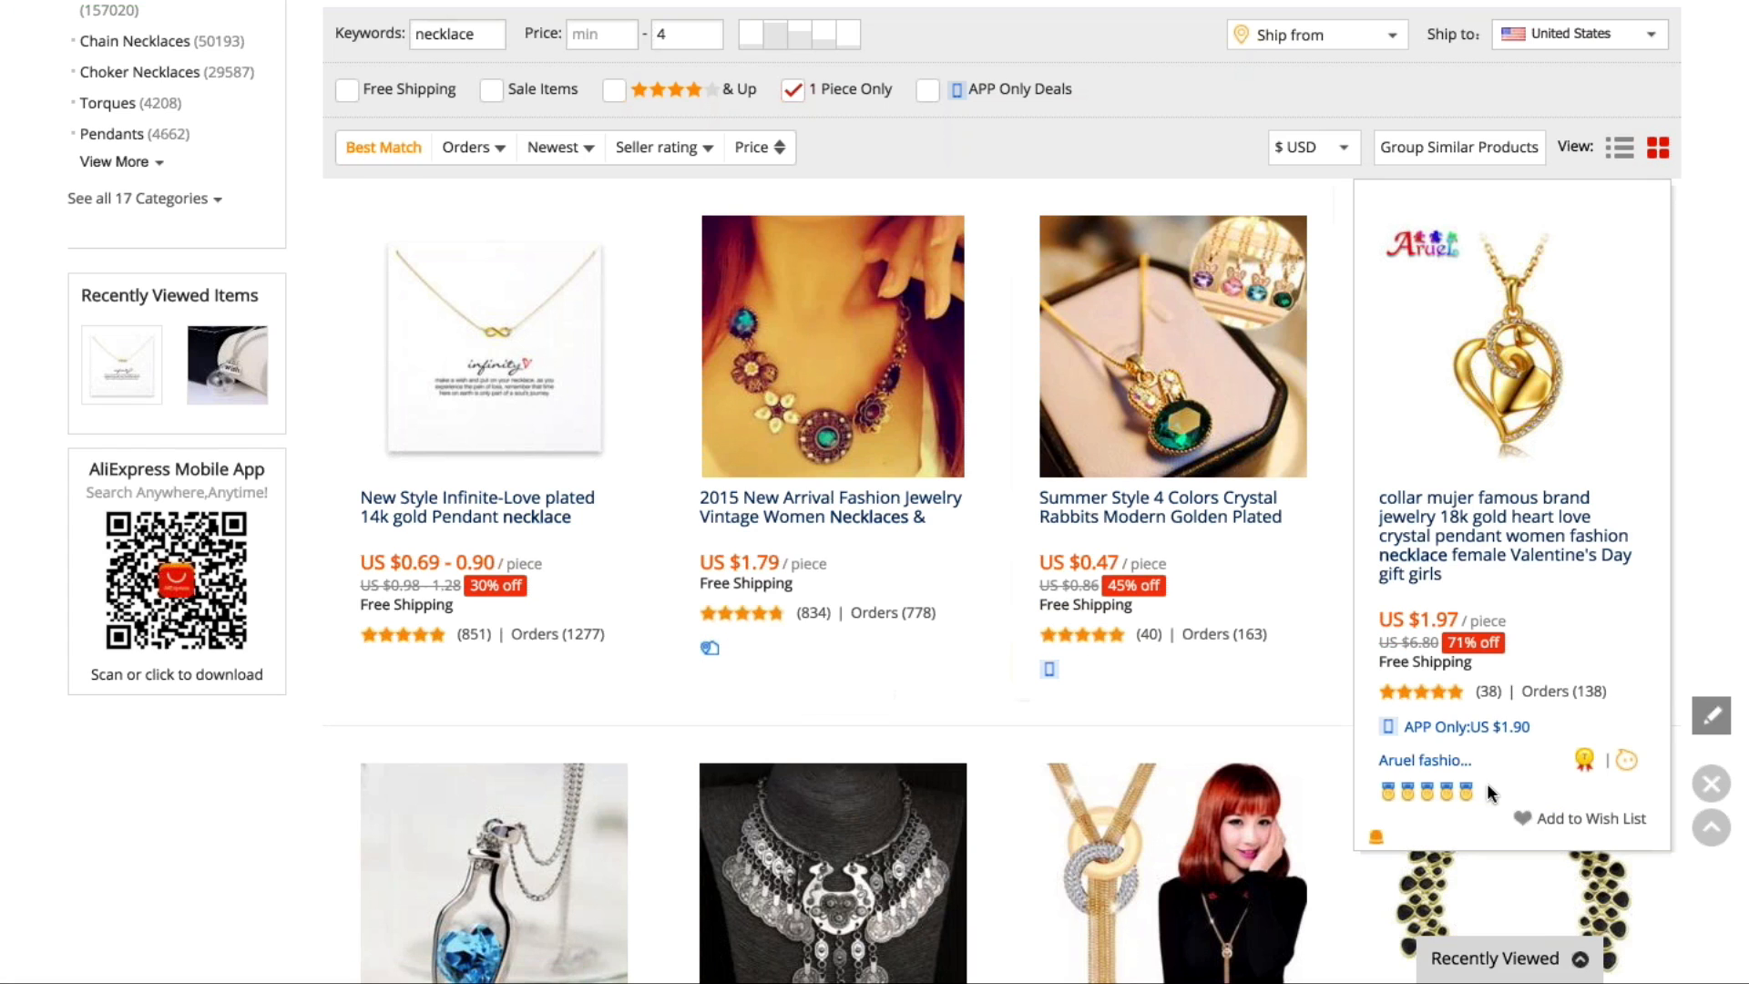
{"action": "left_click", "coordinate": [1437, 529]}
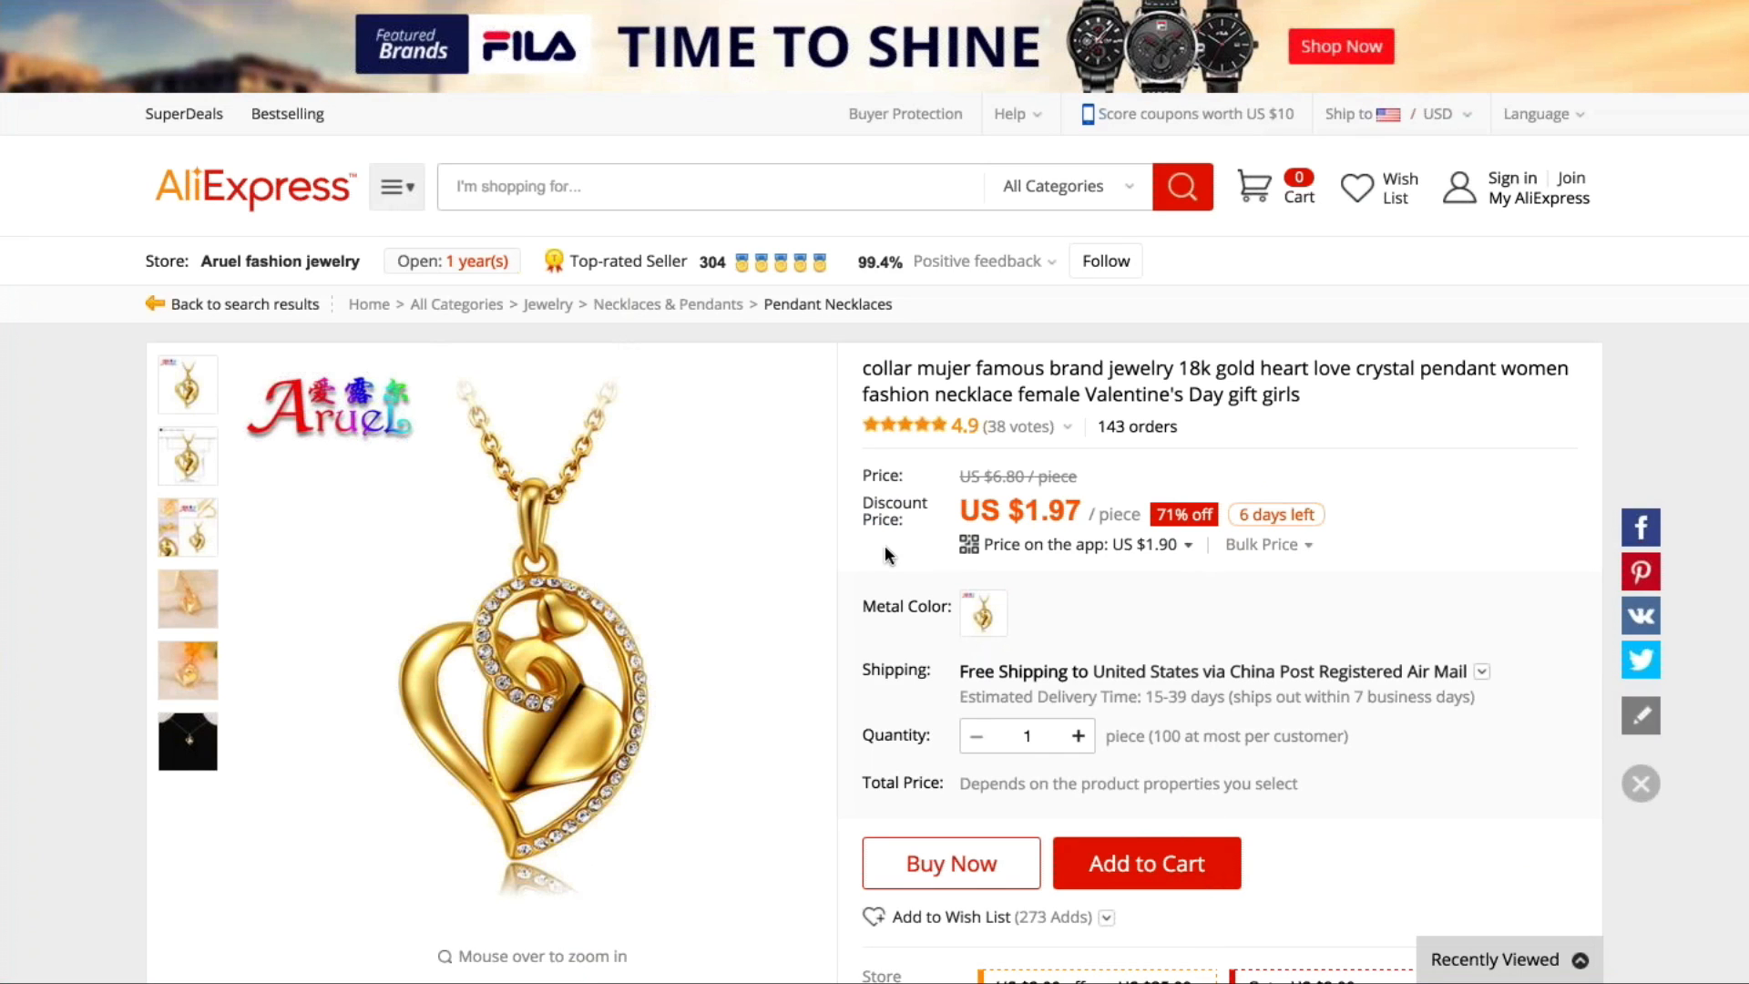
Step: Examine the gold heart necklace's price, shipping terms, product details, and transaction history and buyer feedback
{"action": "scroll", "coordinate": [886, 546], "scroll_direction": "down", "scroll_amount": 1}
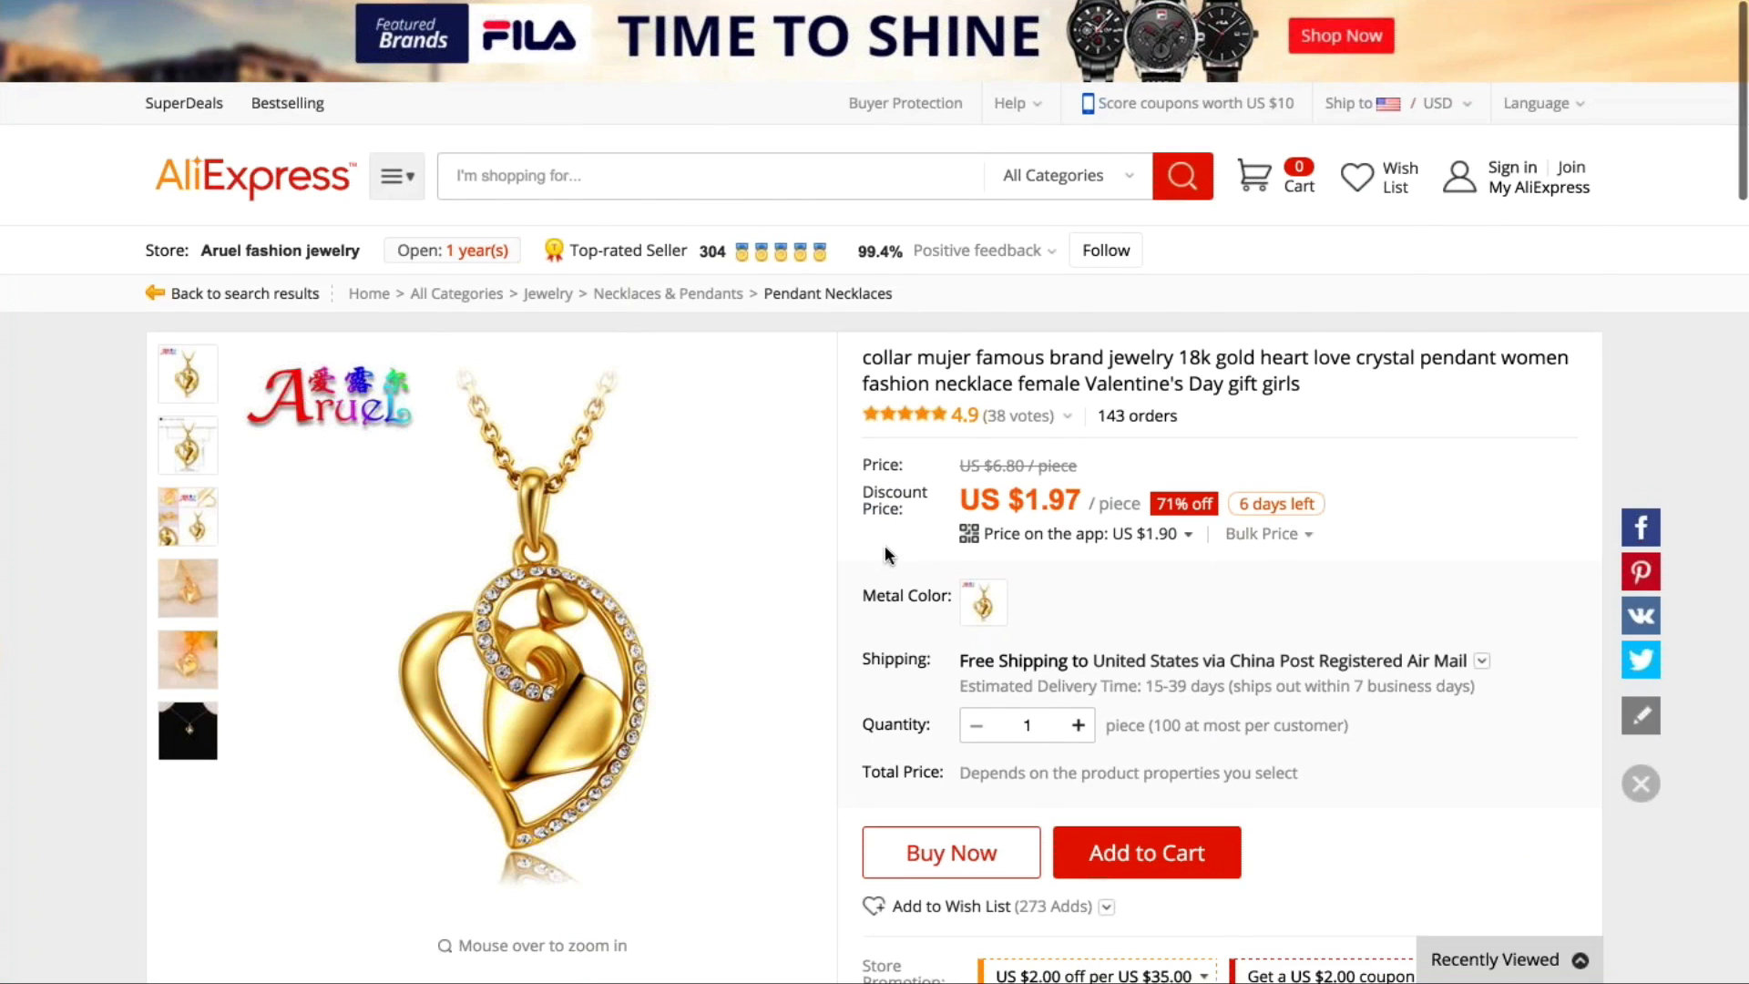
{"action": "scroll", "coordinate": [885, 553], "scroll_direction": "down", "scroll_amount": 2}
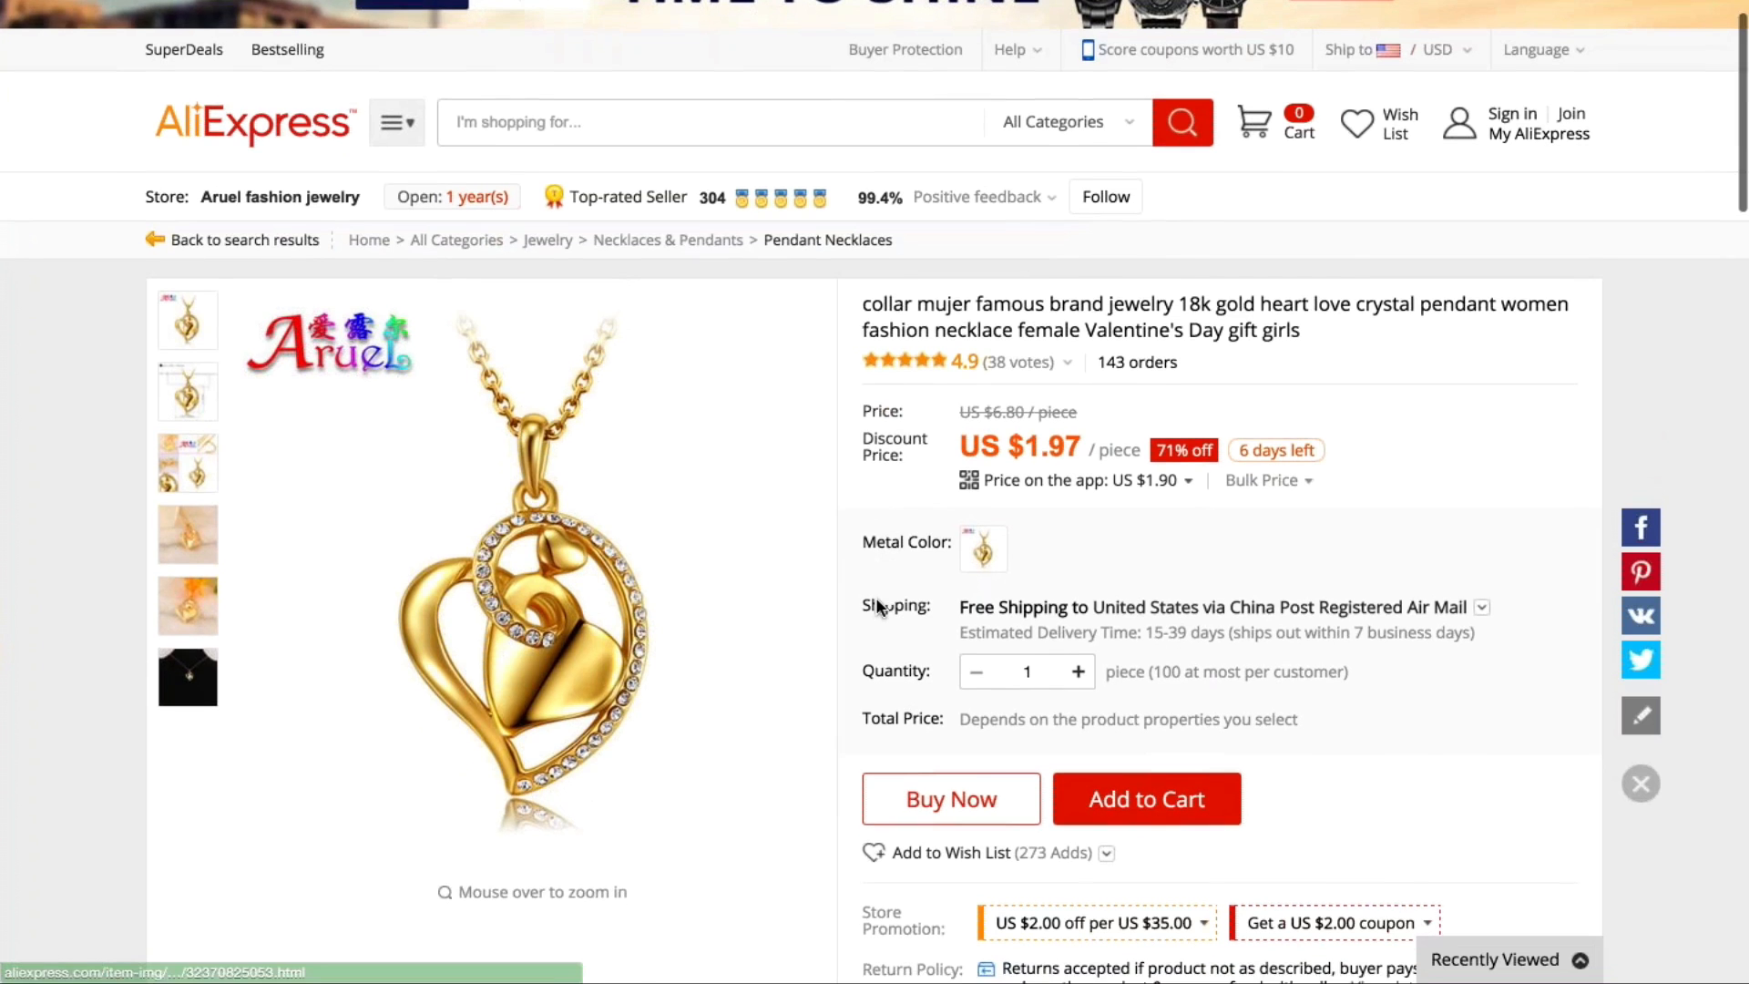
{"action": "scroll", "coordinate": [876, 607], "scroll_direction": "down", "scroll_amount": 3}
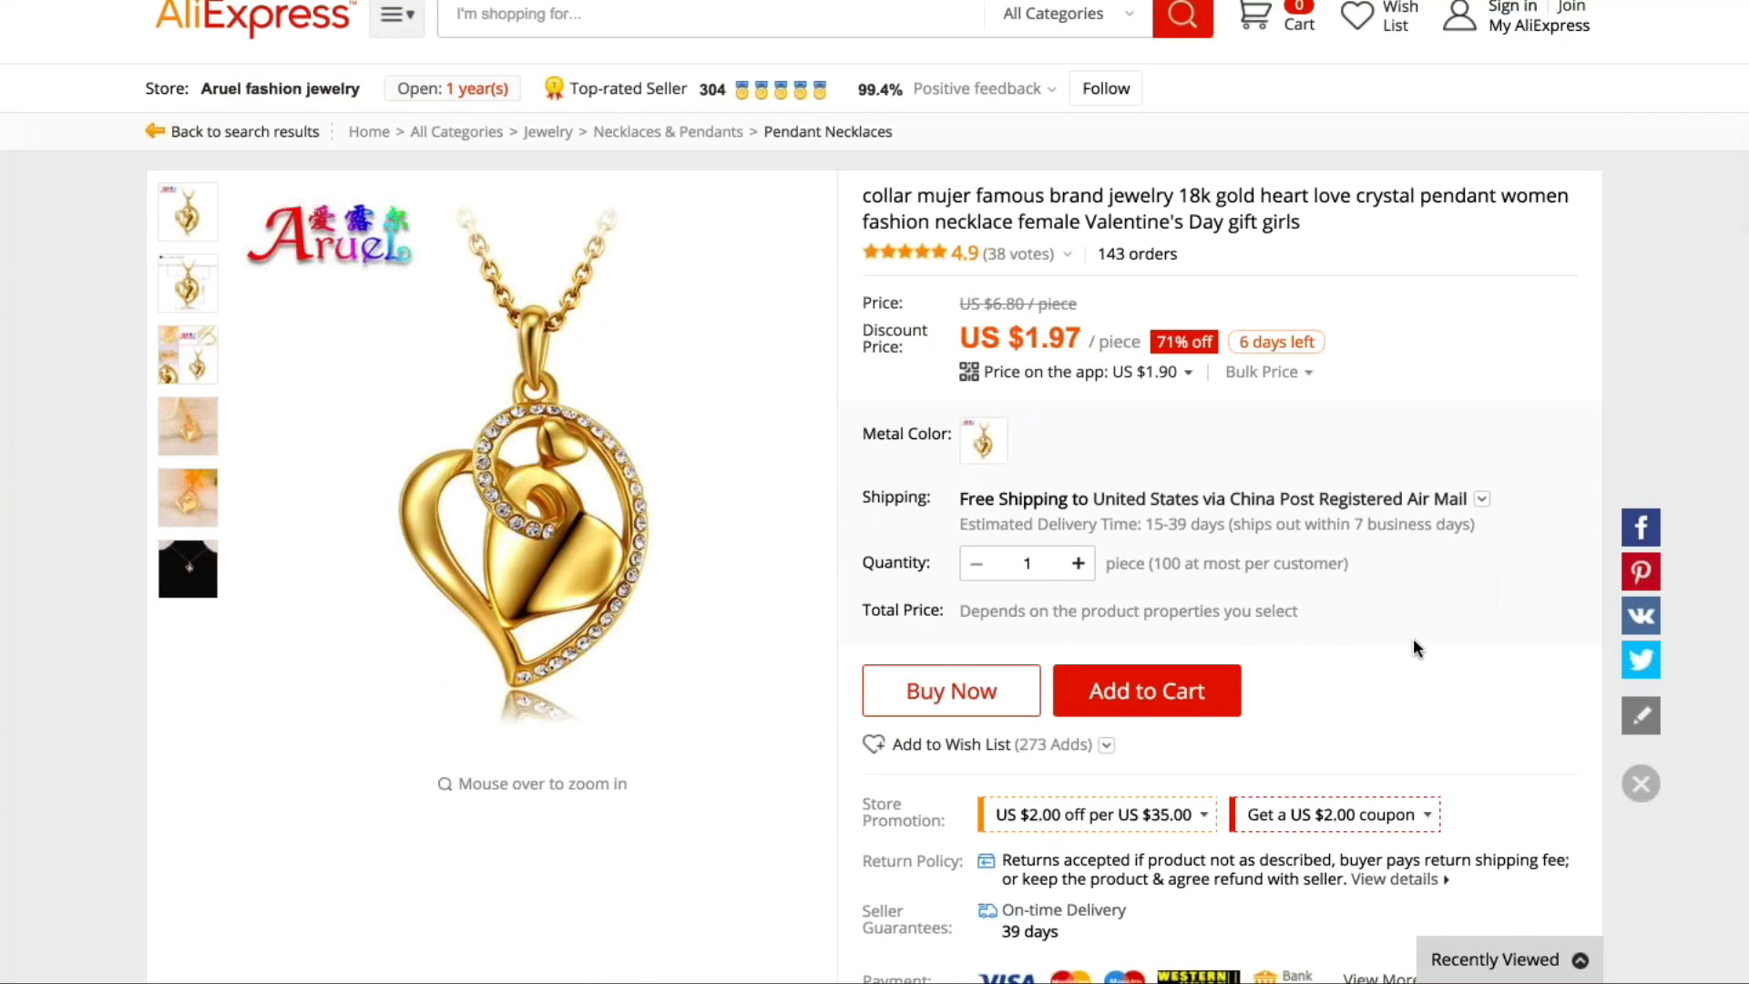
{"action": "right_click", "coordinate": [1414, 639]}
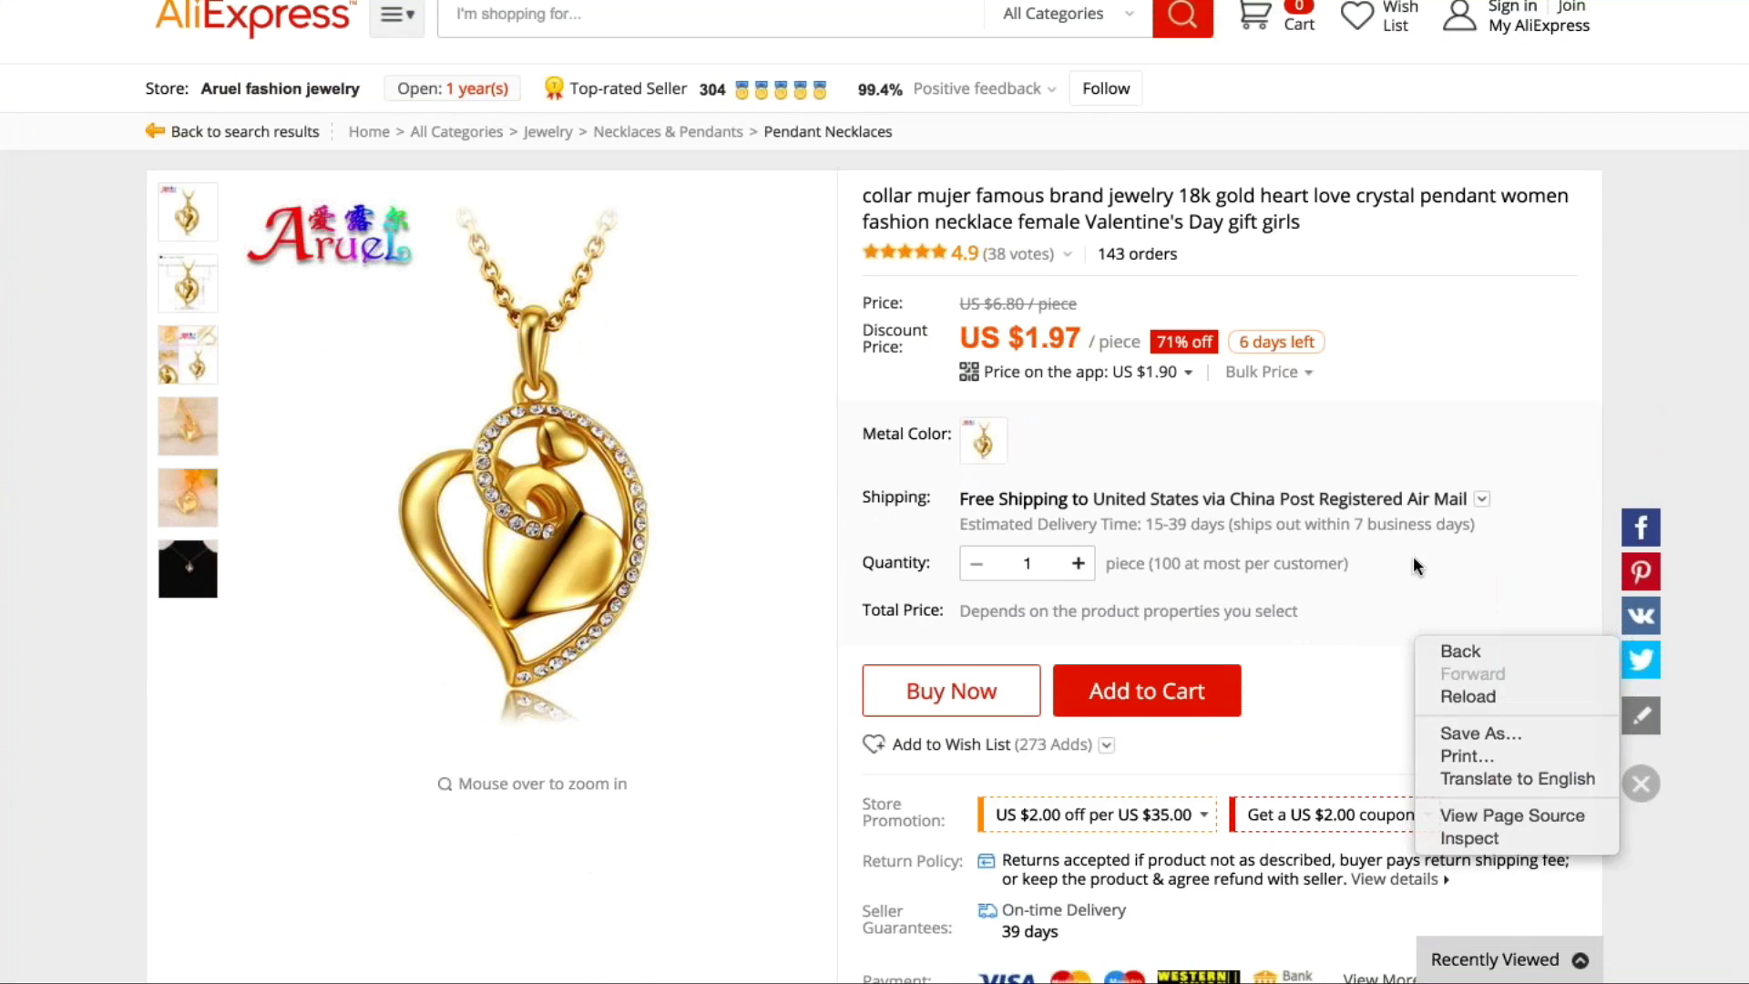
{"action": "left_click", "coordinate": [1413, 558]}
{"action": "scroll", "coordinate": [1391, 583], "scroll_direction": "down", "scroll_amount": 20}
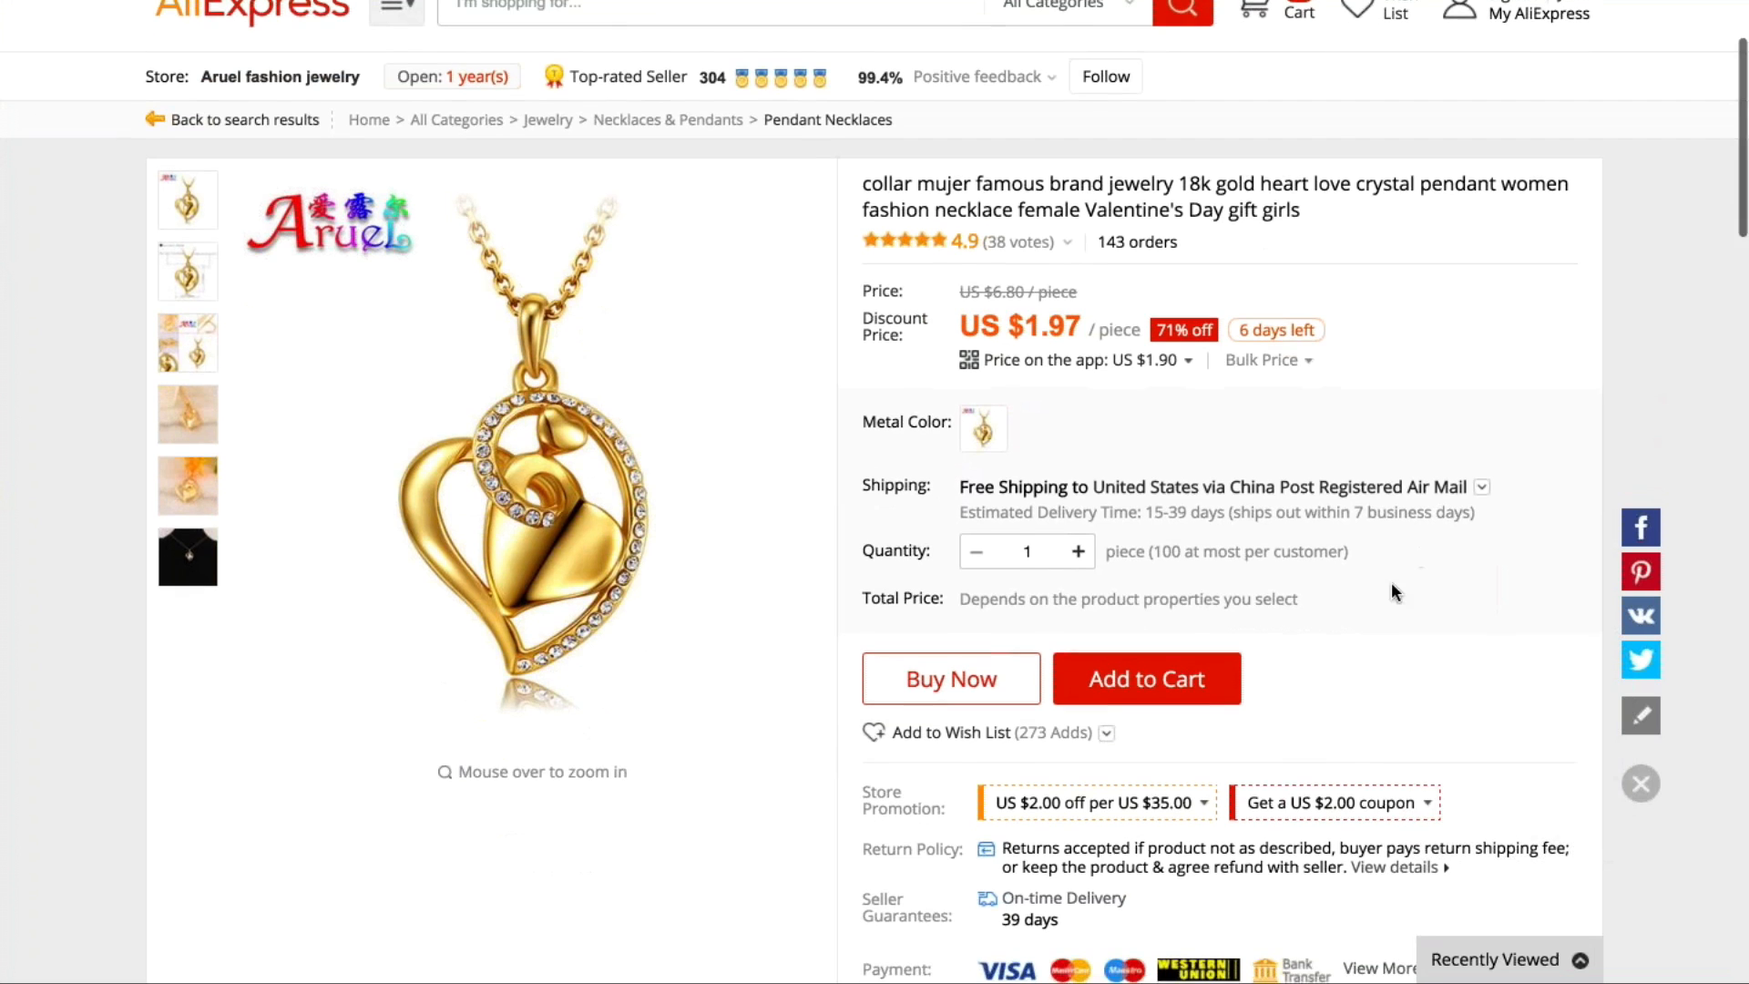
{"action": "scroll", "coordinate": [1391, 583], "scroll_direction": "down", "scroll_amount": 20}
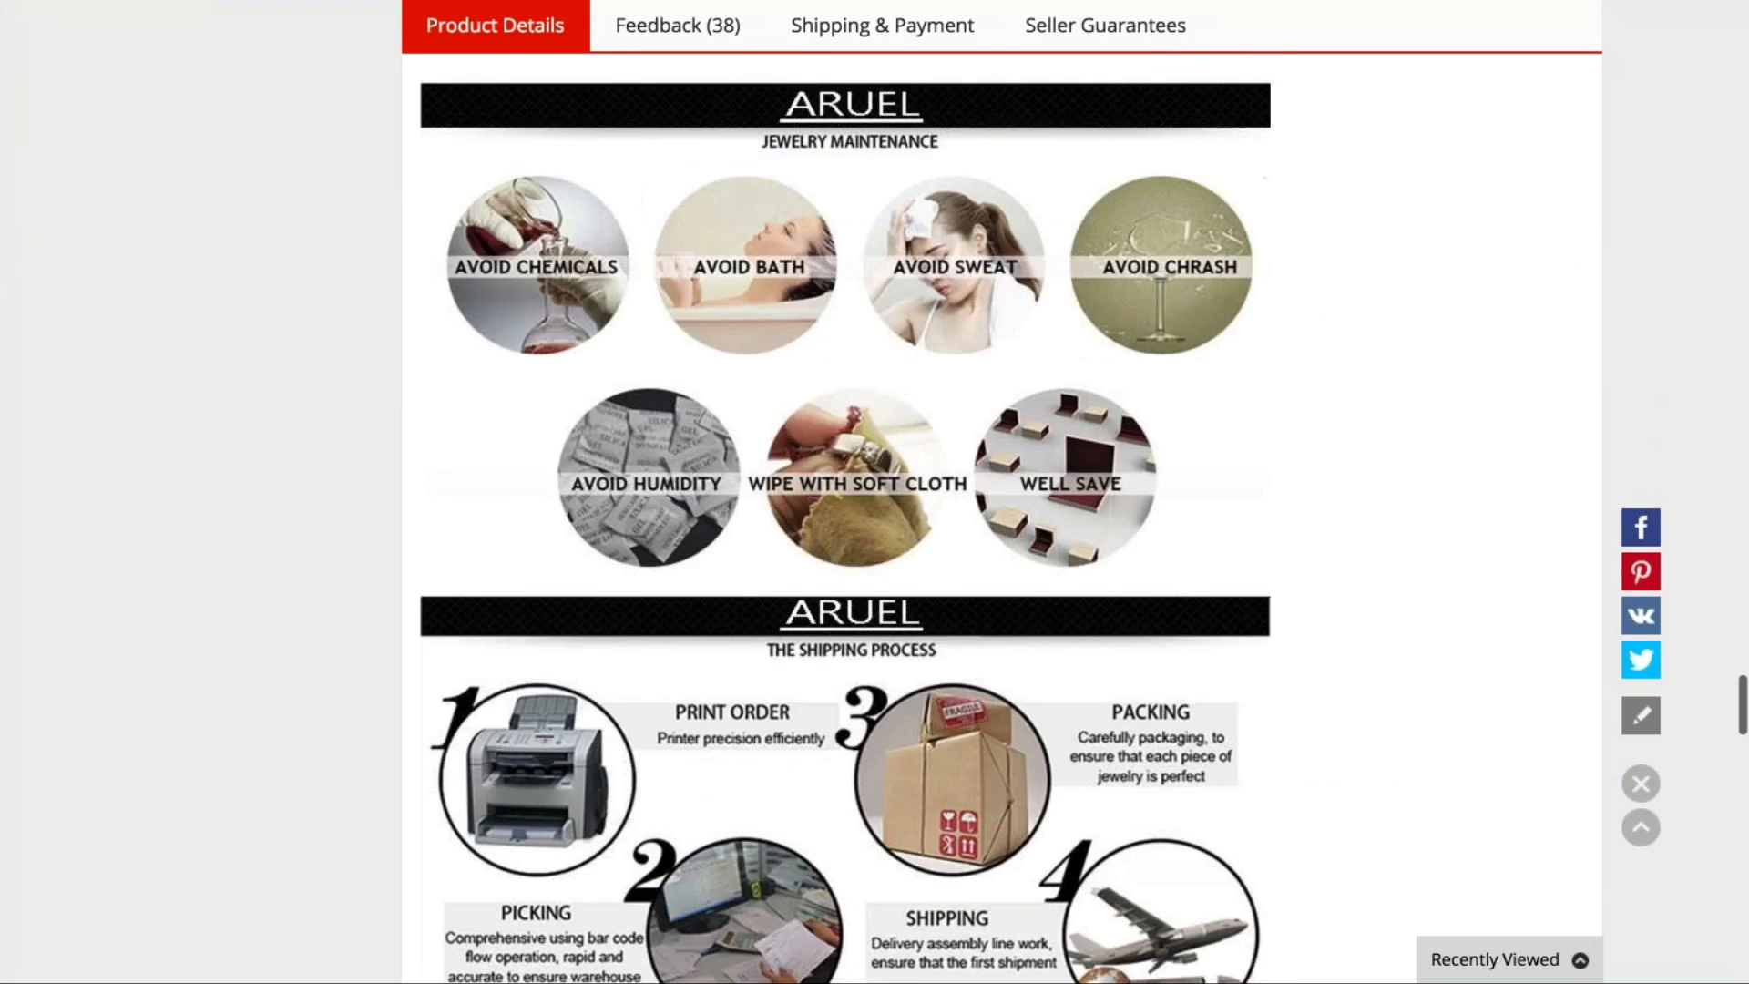
{"action": "scroll", "coordinate": [1002, 511], "scroll_direction": "down", "scroll_amount": 20}
{"action": "scroll", "coordinate": [1002, 510], "scroll_direction": "up", "scroll_amount": 15}
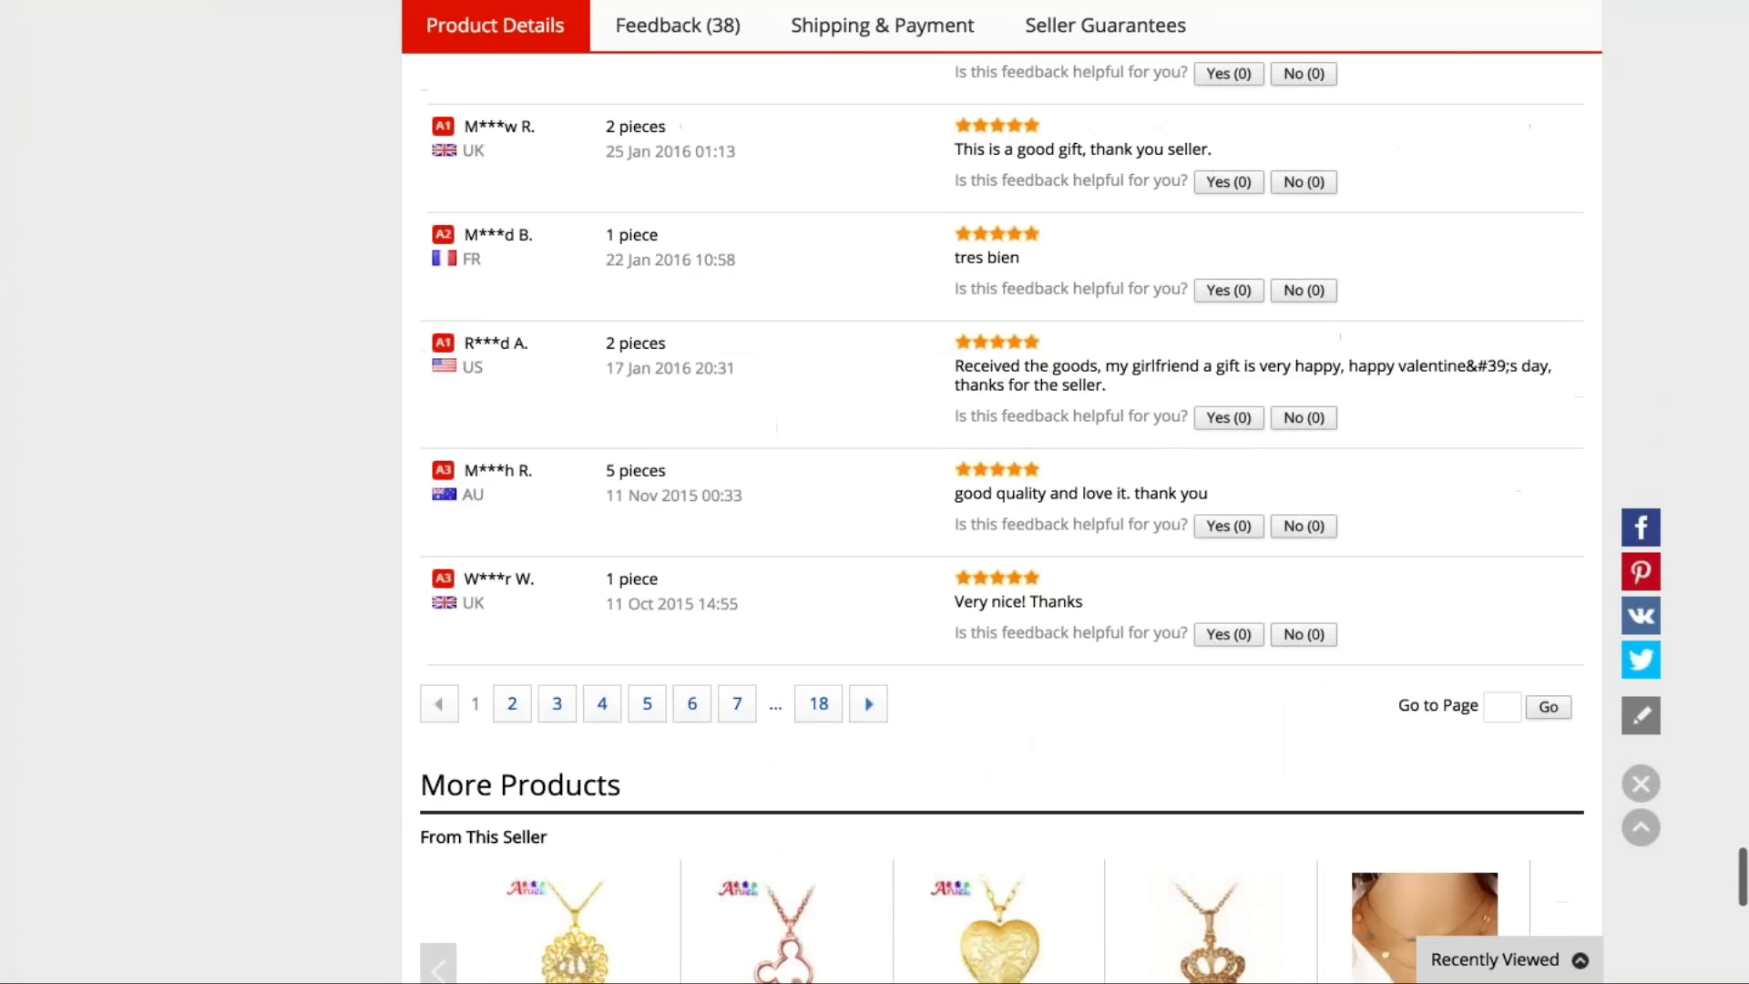
{"action": "scroll", "coordinate": [1002, 510], "scroll_direction": "up", "scroll_amount": 4}
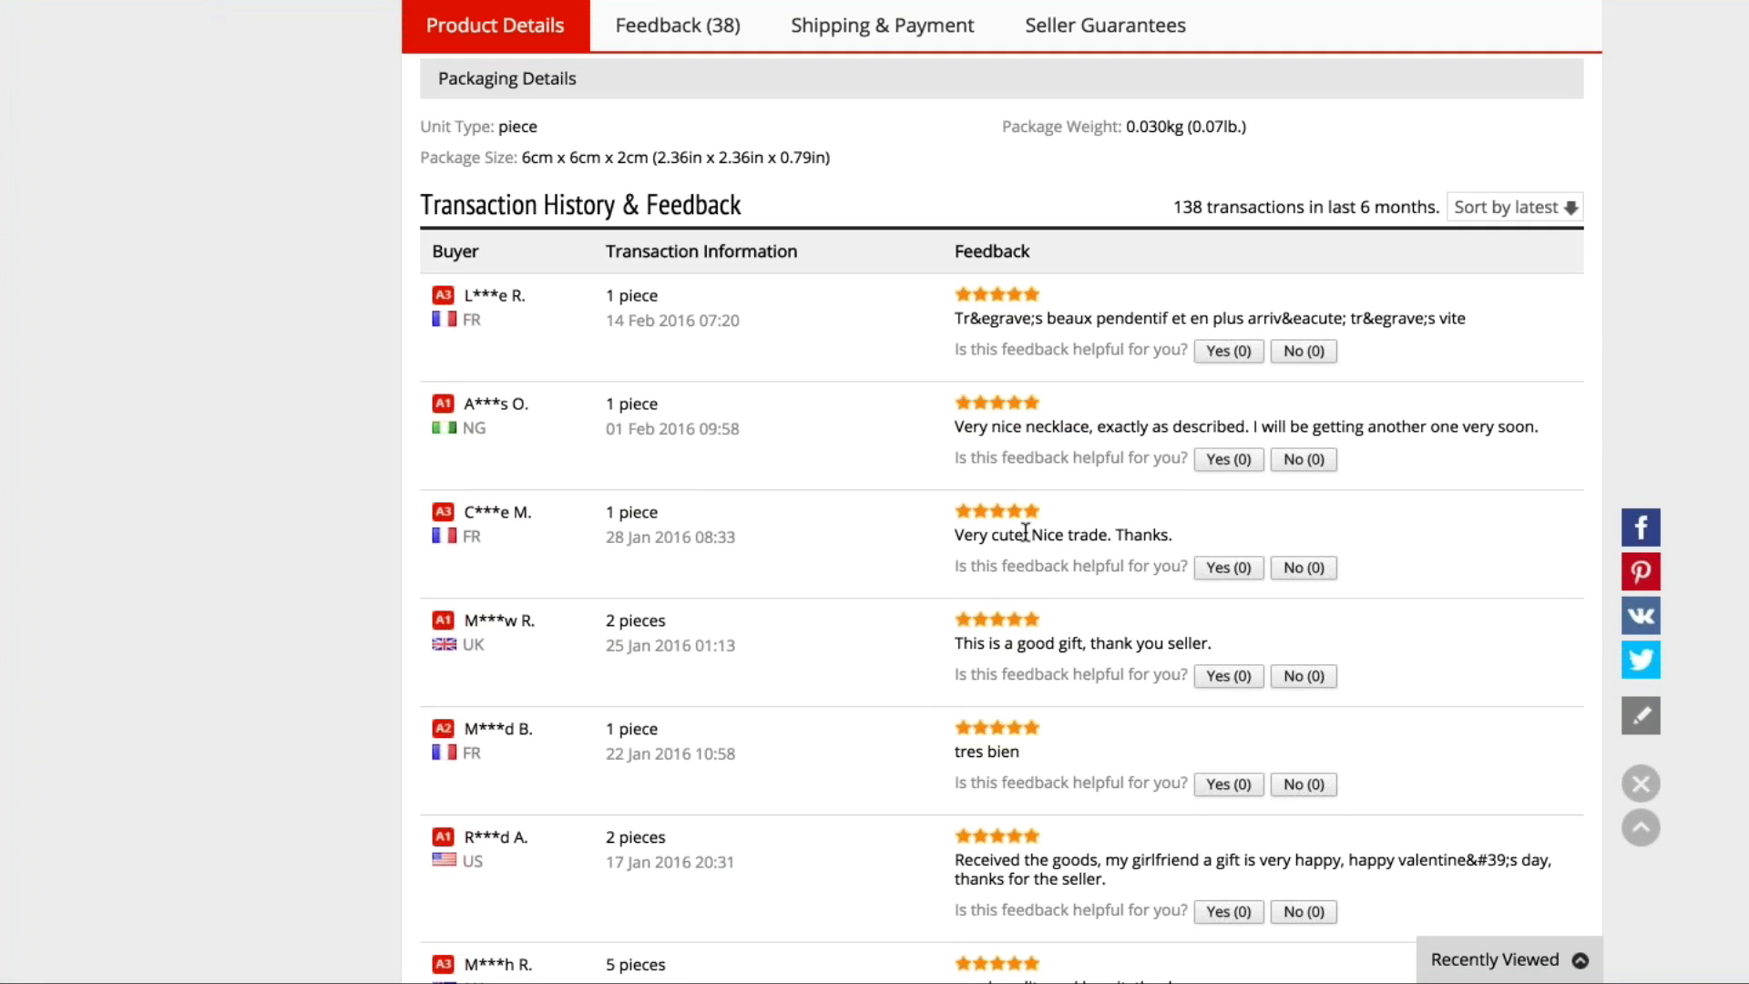
{"action": "scroll", "coordinate": [1026, 532], "scroll_direction": "up", "scroll_amount": 1}
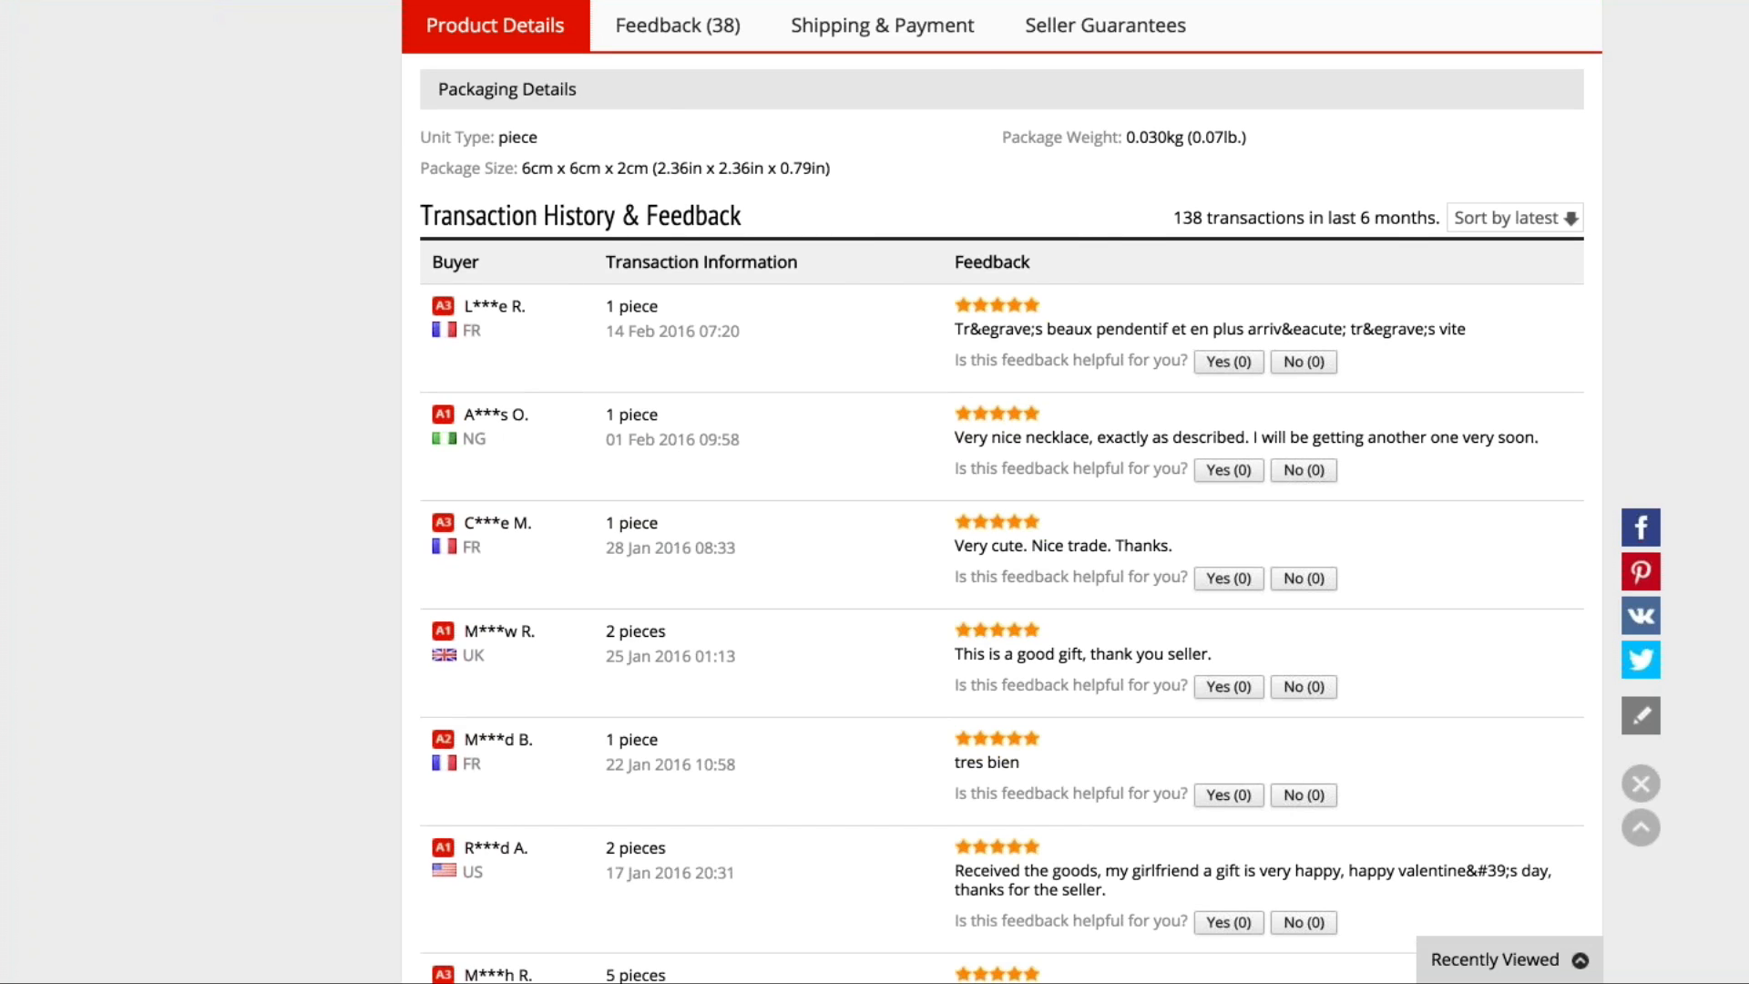
{"action": "scroll", "coordinate": [1003, 519], "scroll_direction": "up", "scroll_amount": 10}
{"action": "scroll", "coordinate": [1002, 519], "scroll_direction": "up", "scroll_amount": 20}
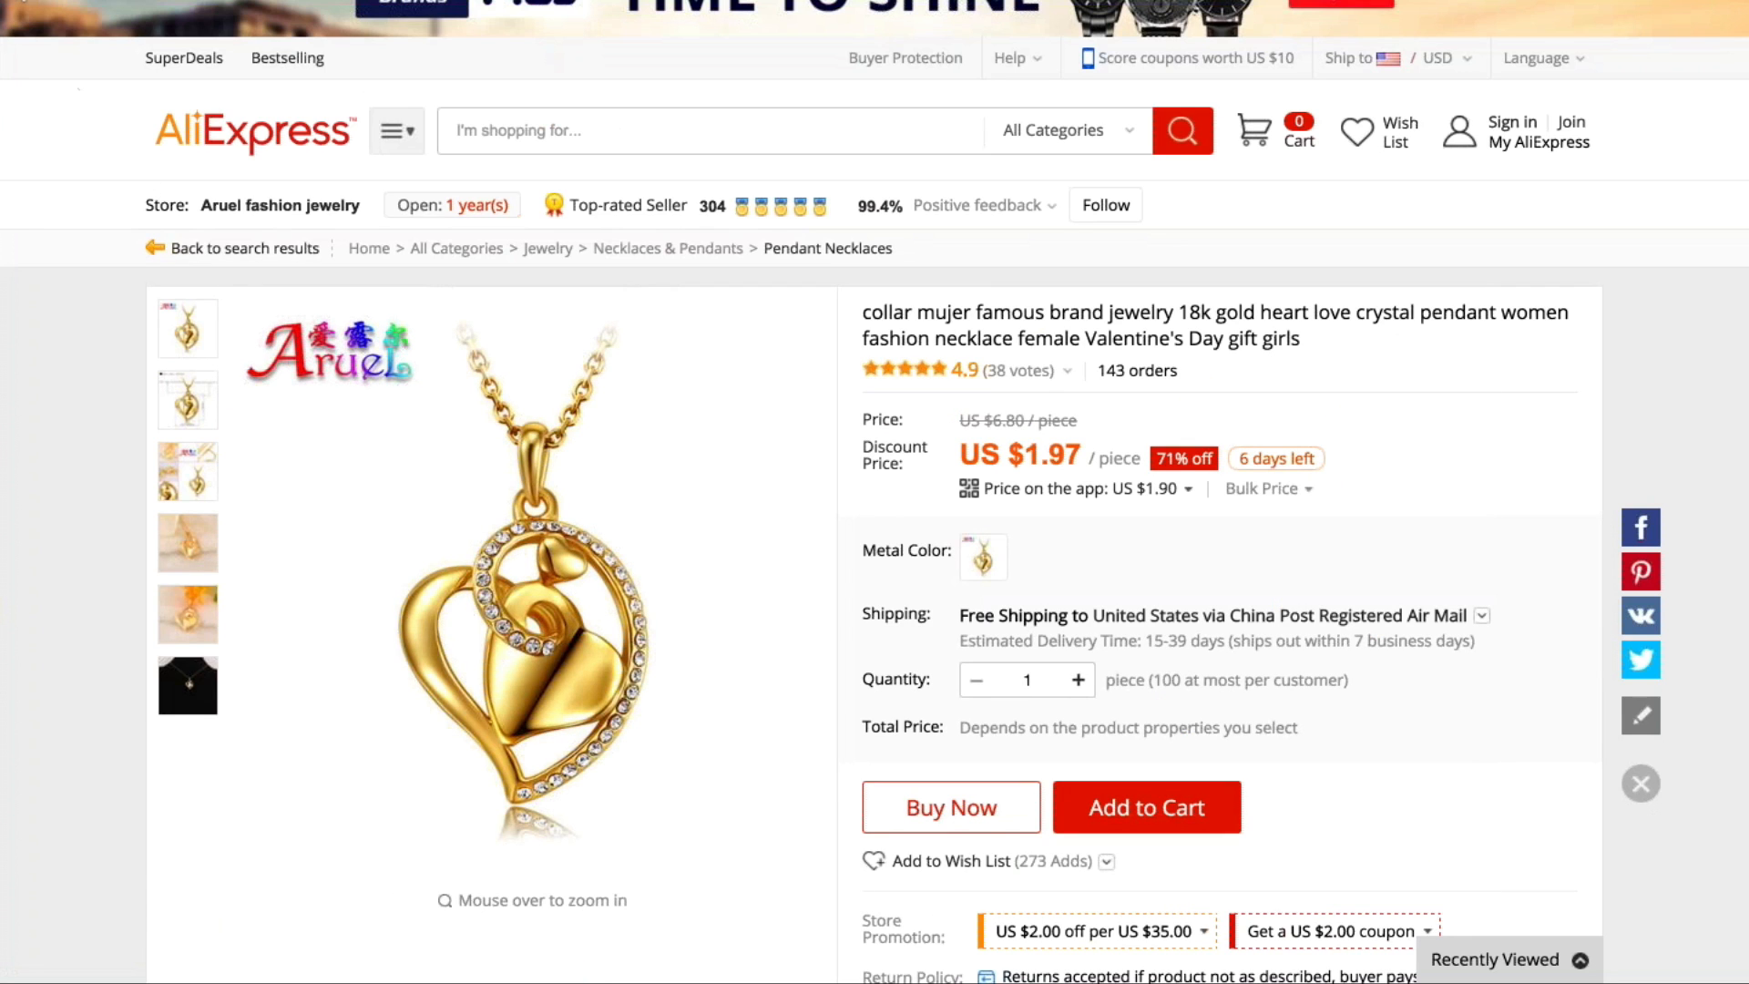
Step: Return to the search results and open the 2016 Bohemian Vintage Chunky maxi Statement Necklaces product page
{"action": "left_click", "coordinate": [20, 0]}
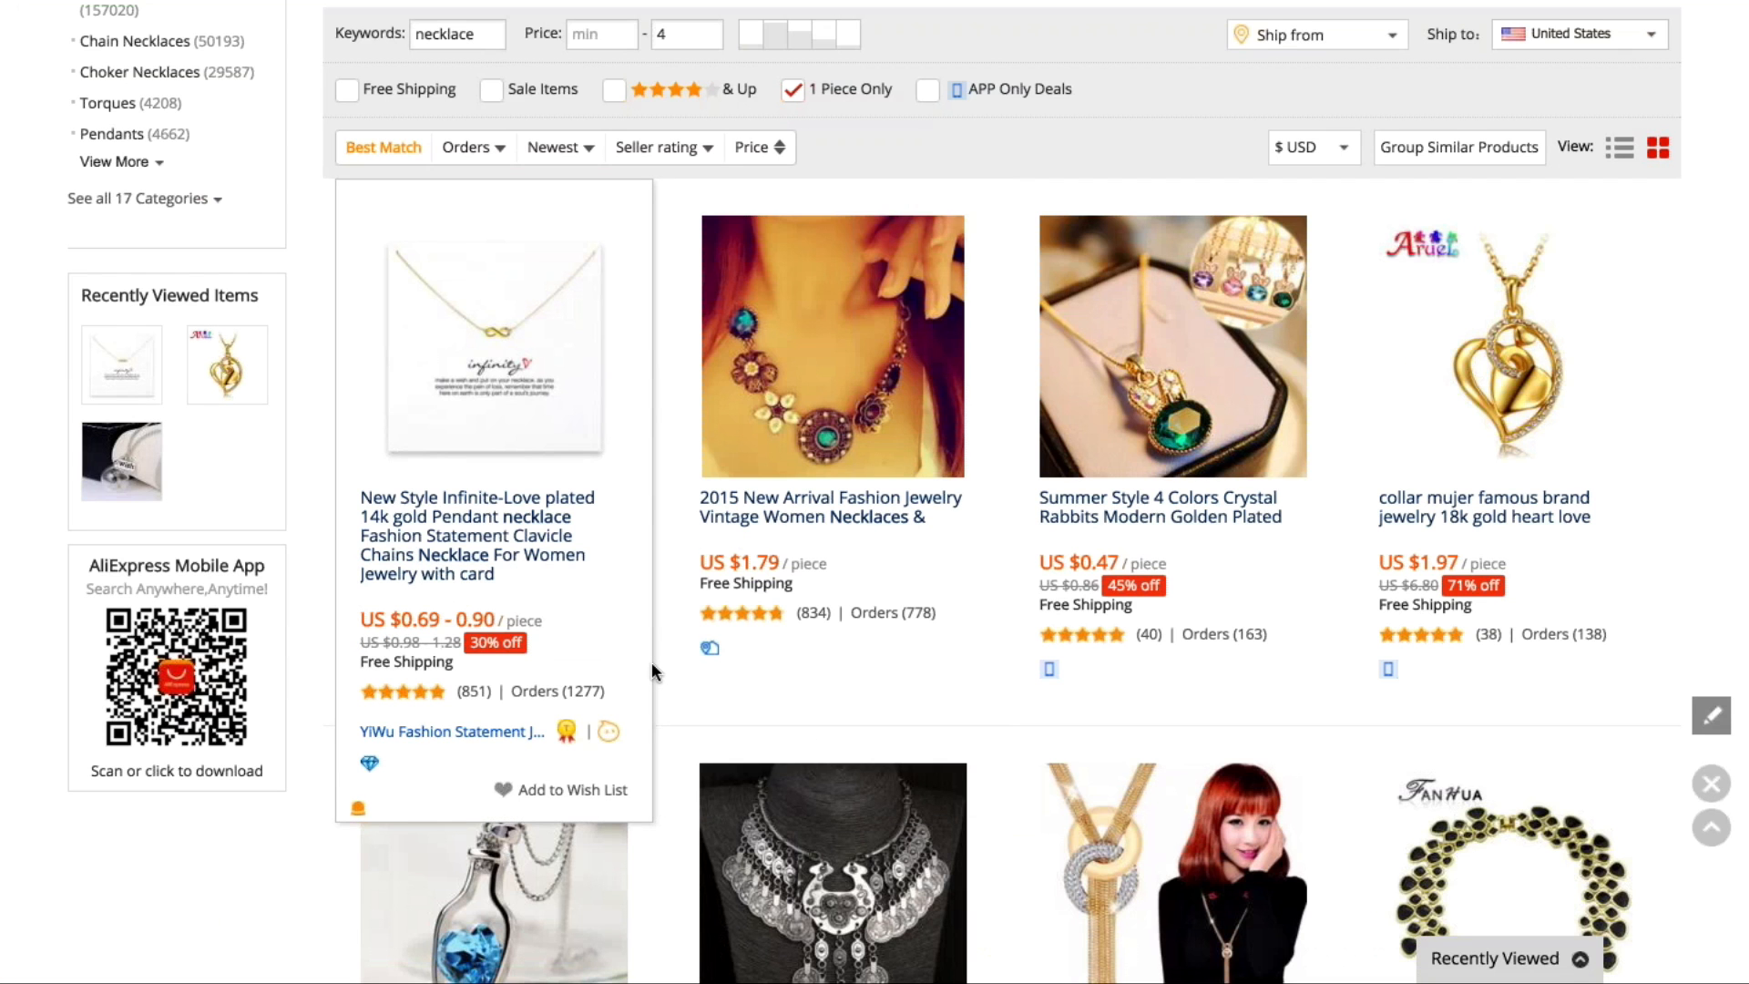
{"action": "scroll", "coordinate": [652, 672], "scroll_direction": "down", "scroll_amount": 1}
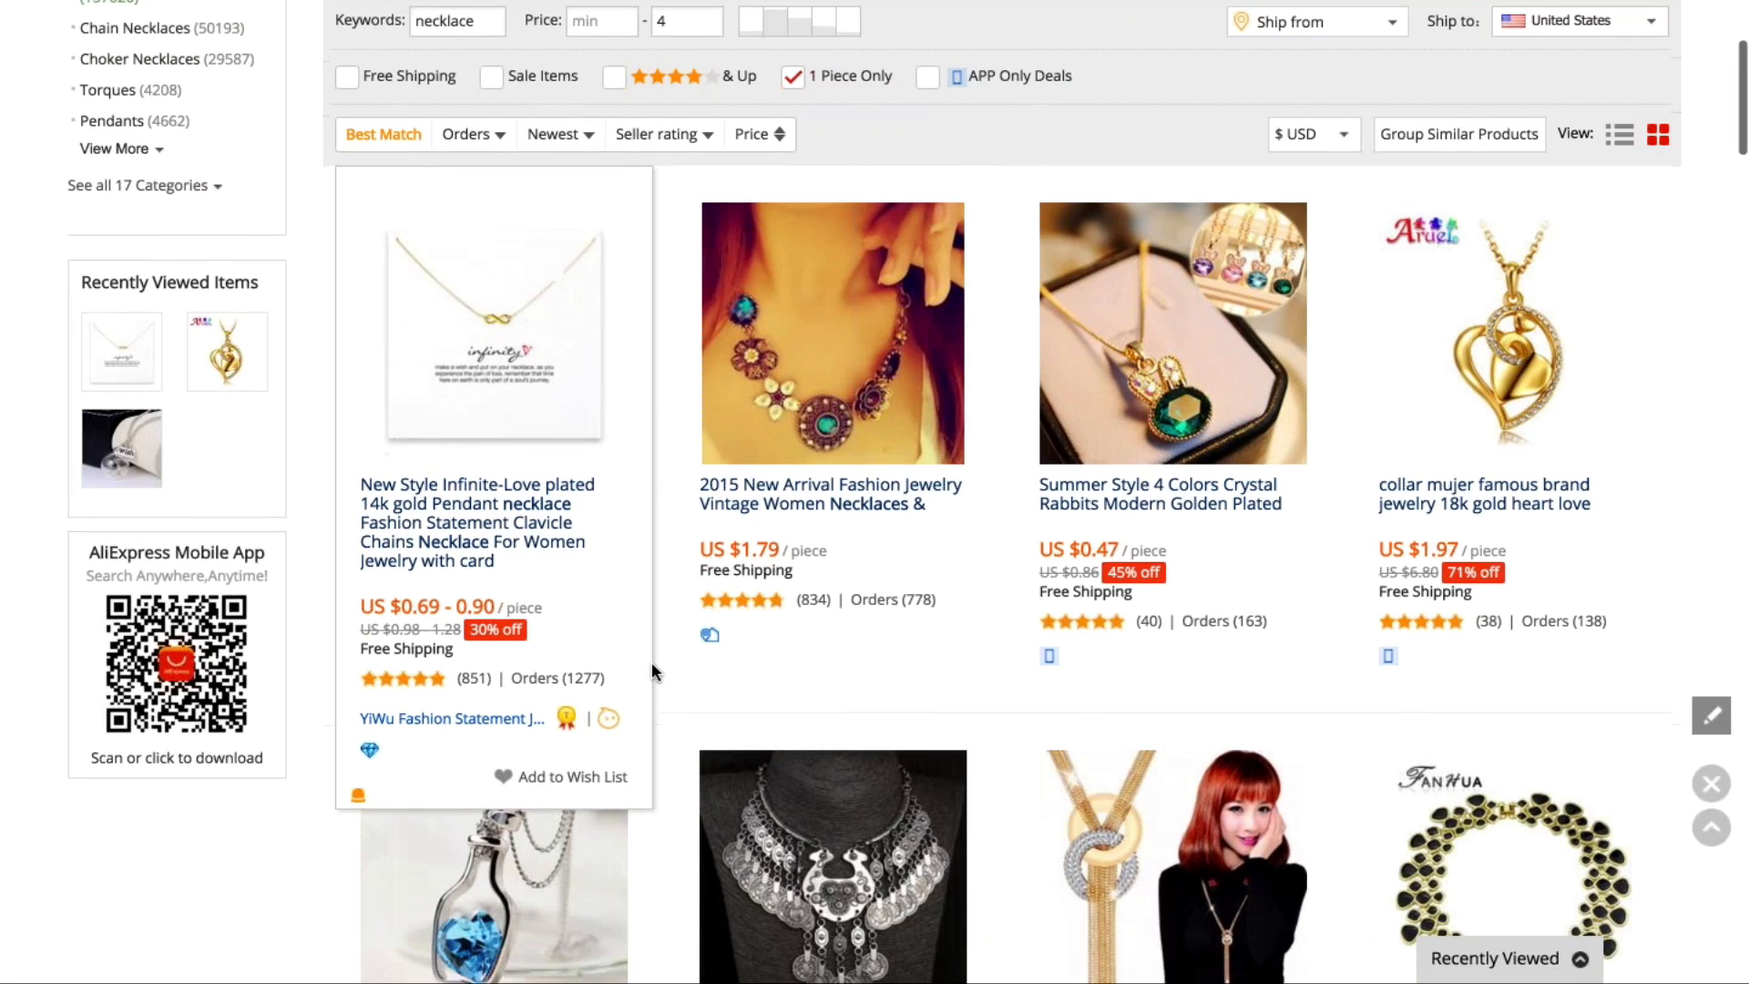
{"action": "scroll", "coordinate": [652, 671], "scroll_direction": "down", "scroll_amount": 4}
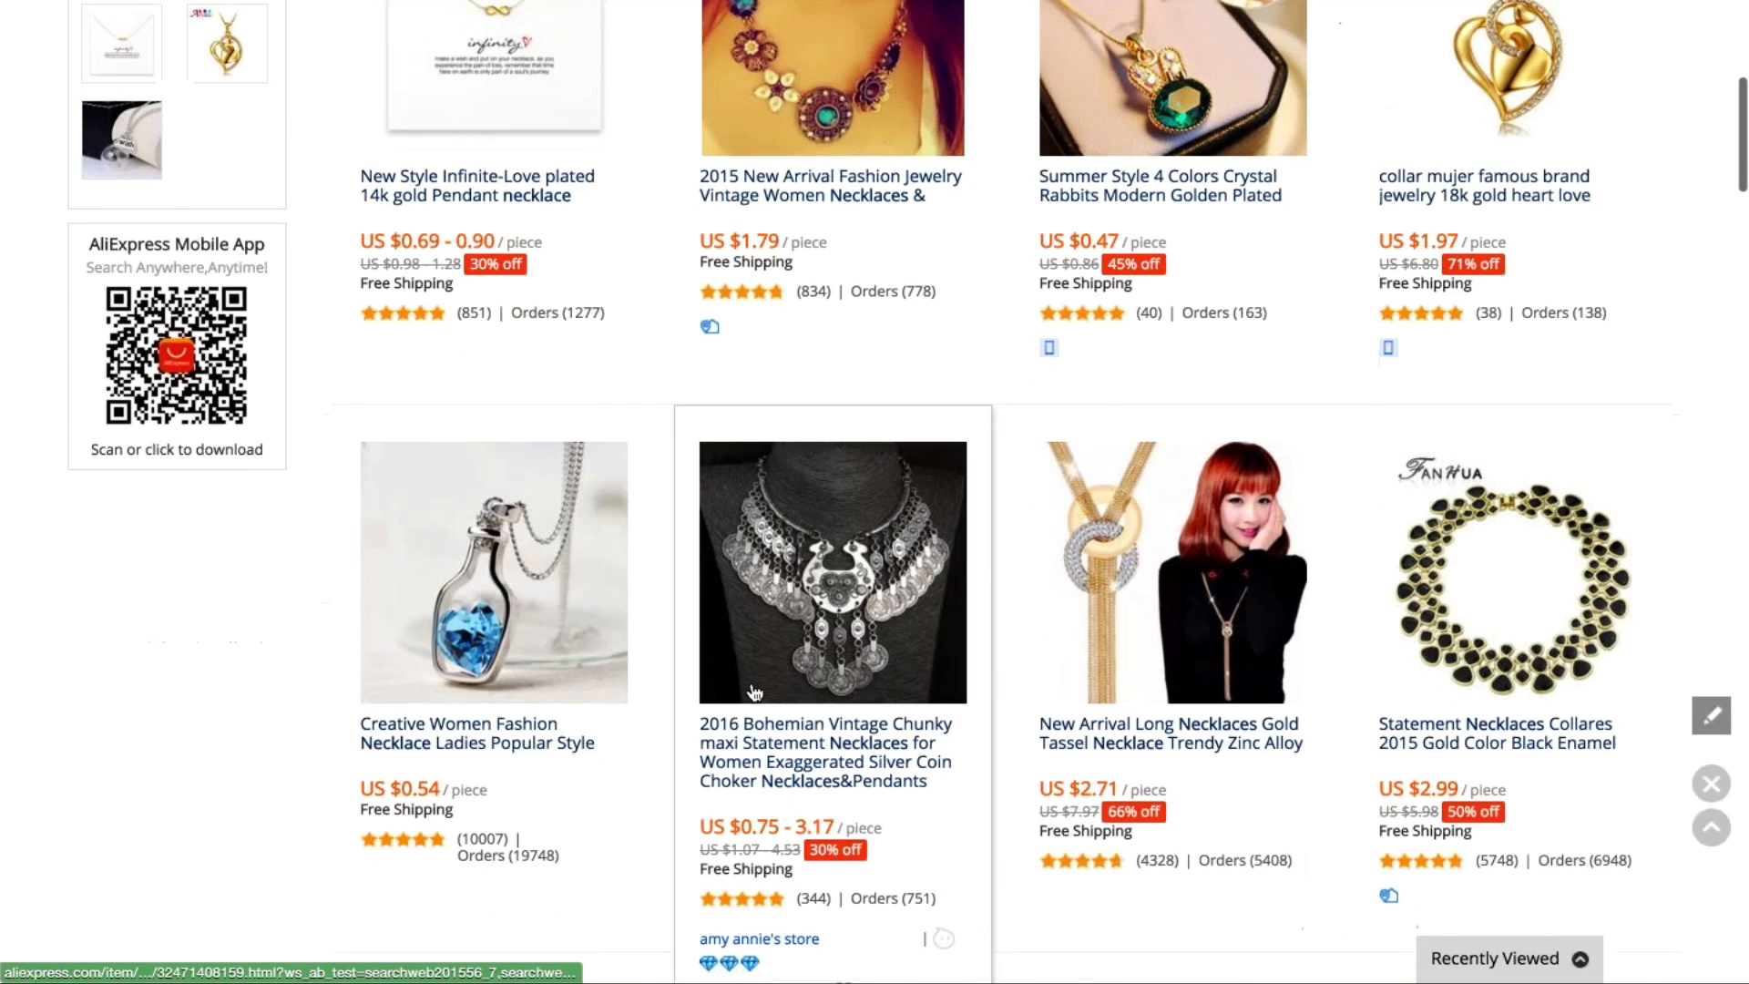
{"action": "scroll", "coordinate": [752, 691], "scroll_direction": "down", "scroll_amount": 2}
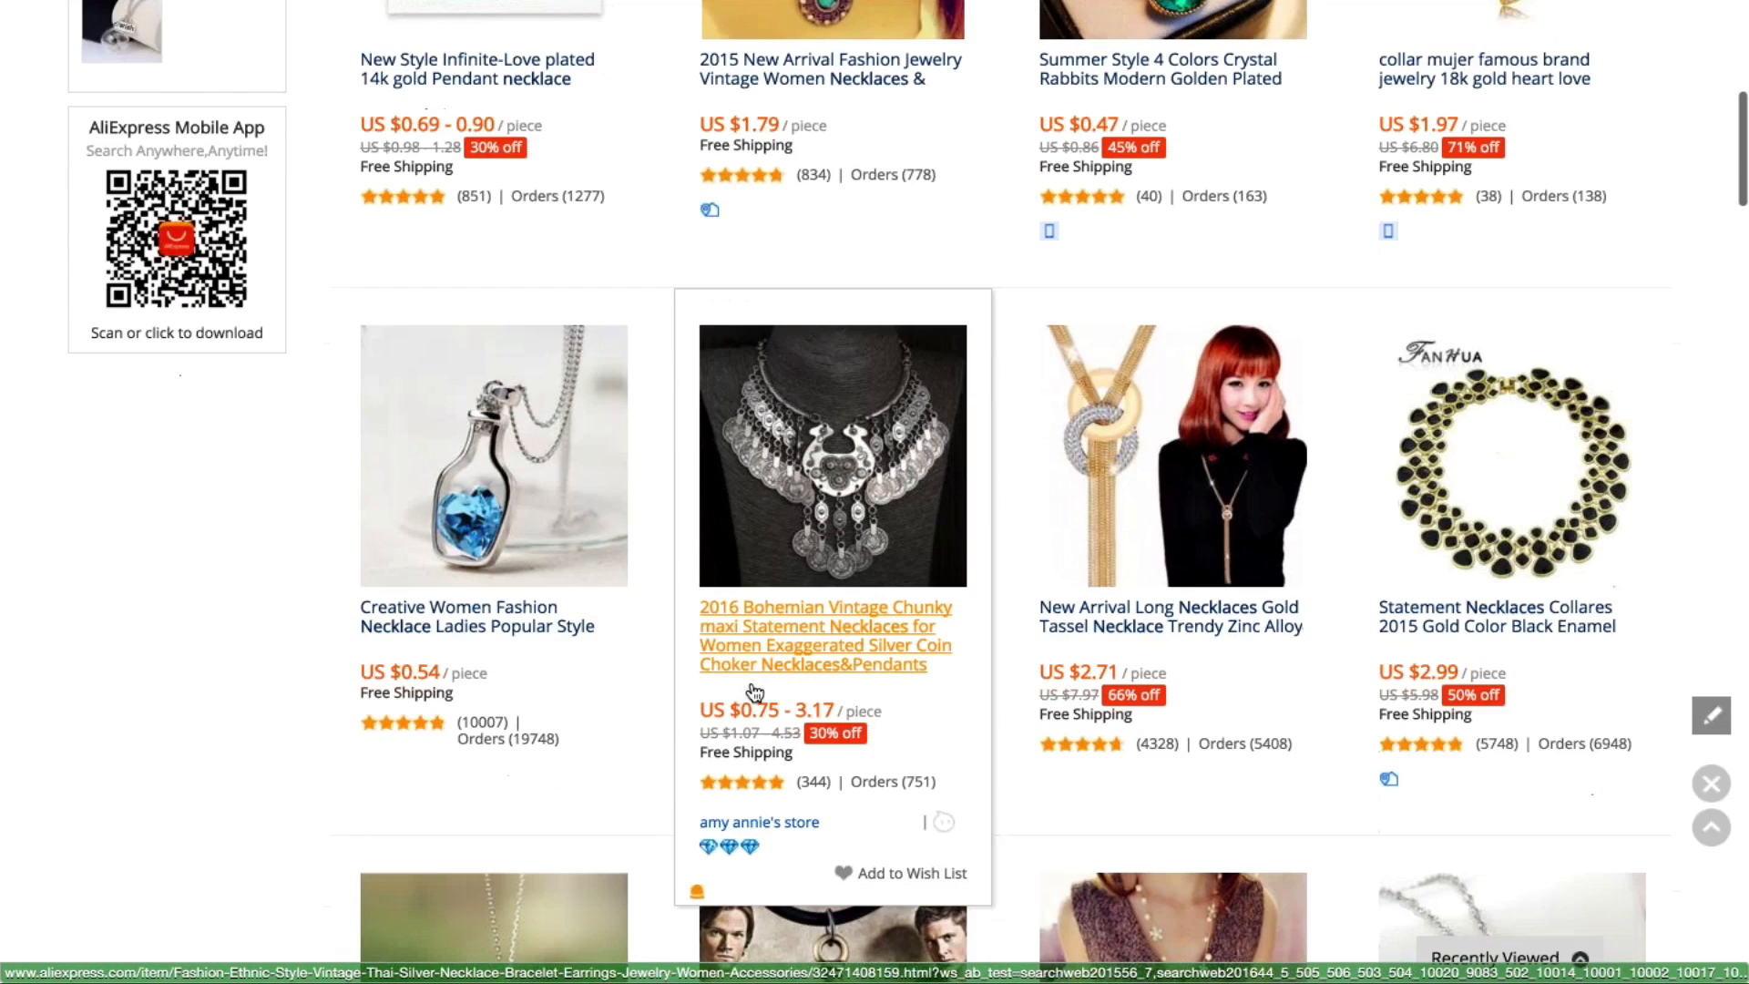
{"action": "scroll", "coordinate": [753, 702], "scroll_direction": "down", "scroll_amount": 1}
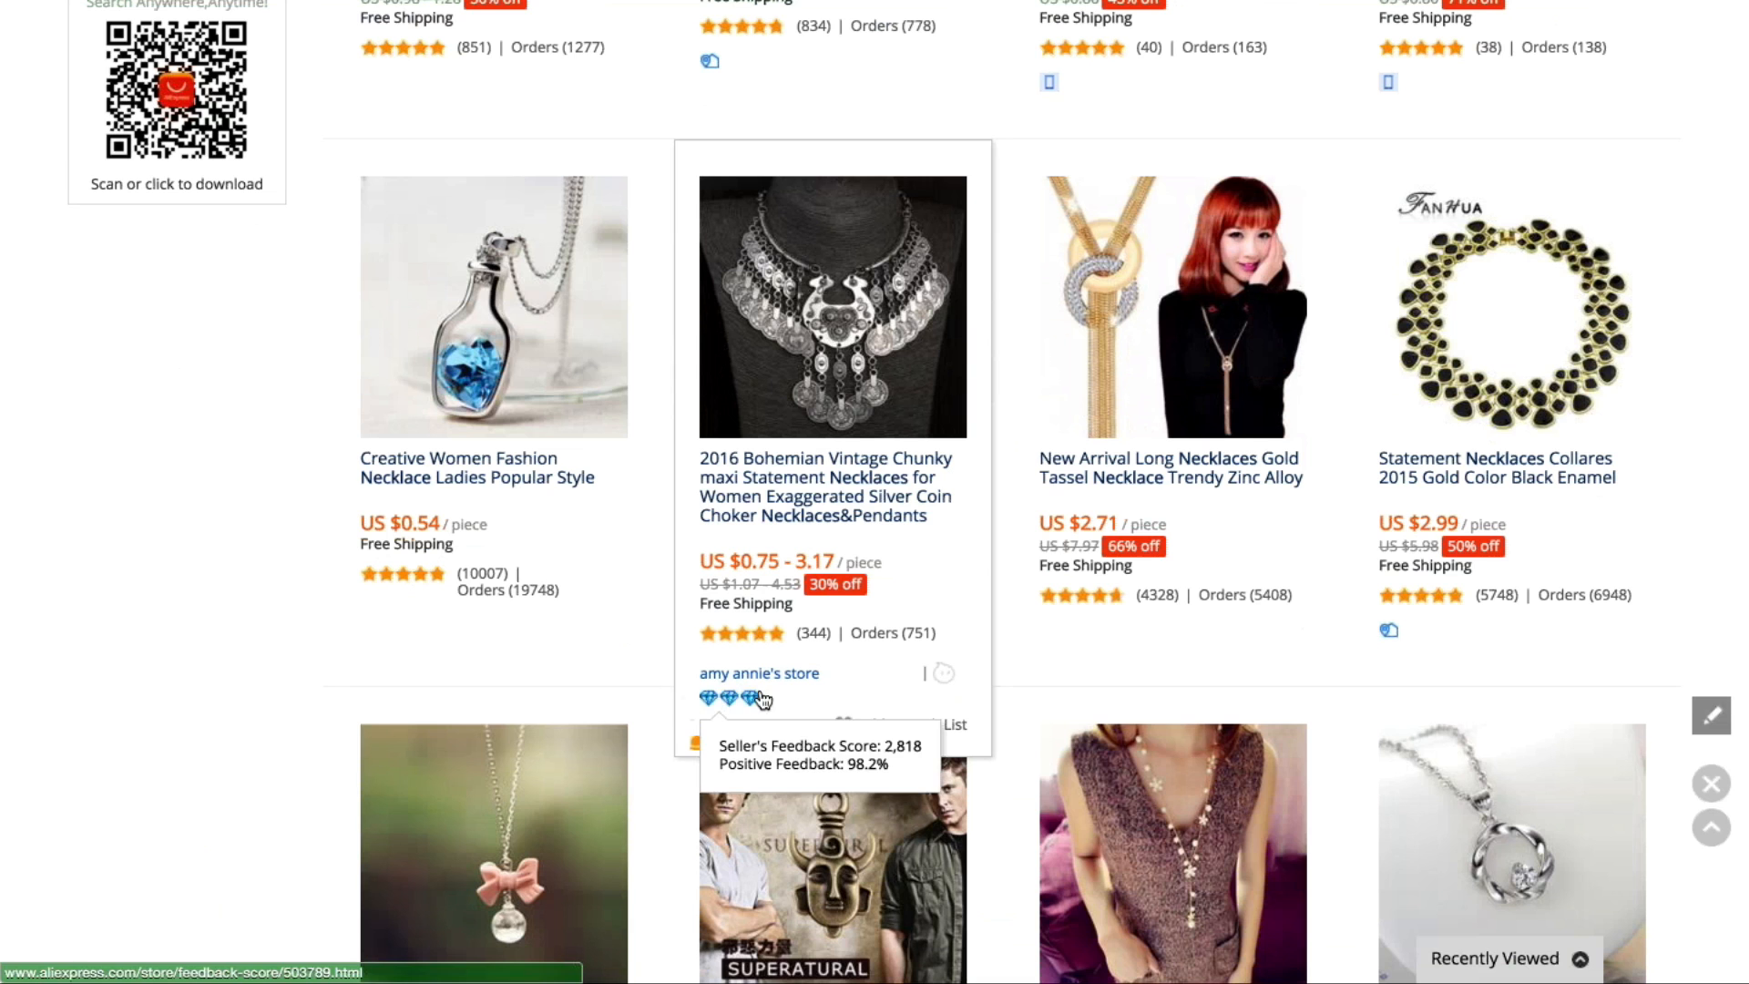
{"action": "left_click", "coordinate": [791, 477]}
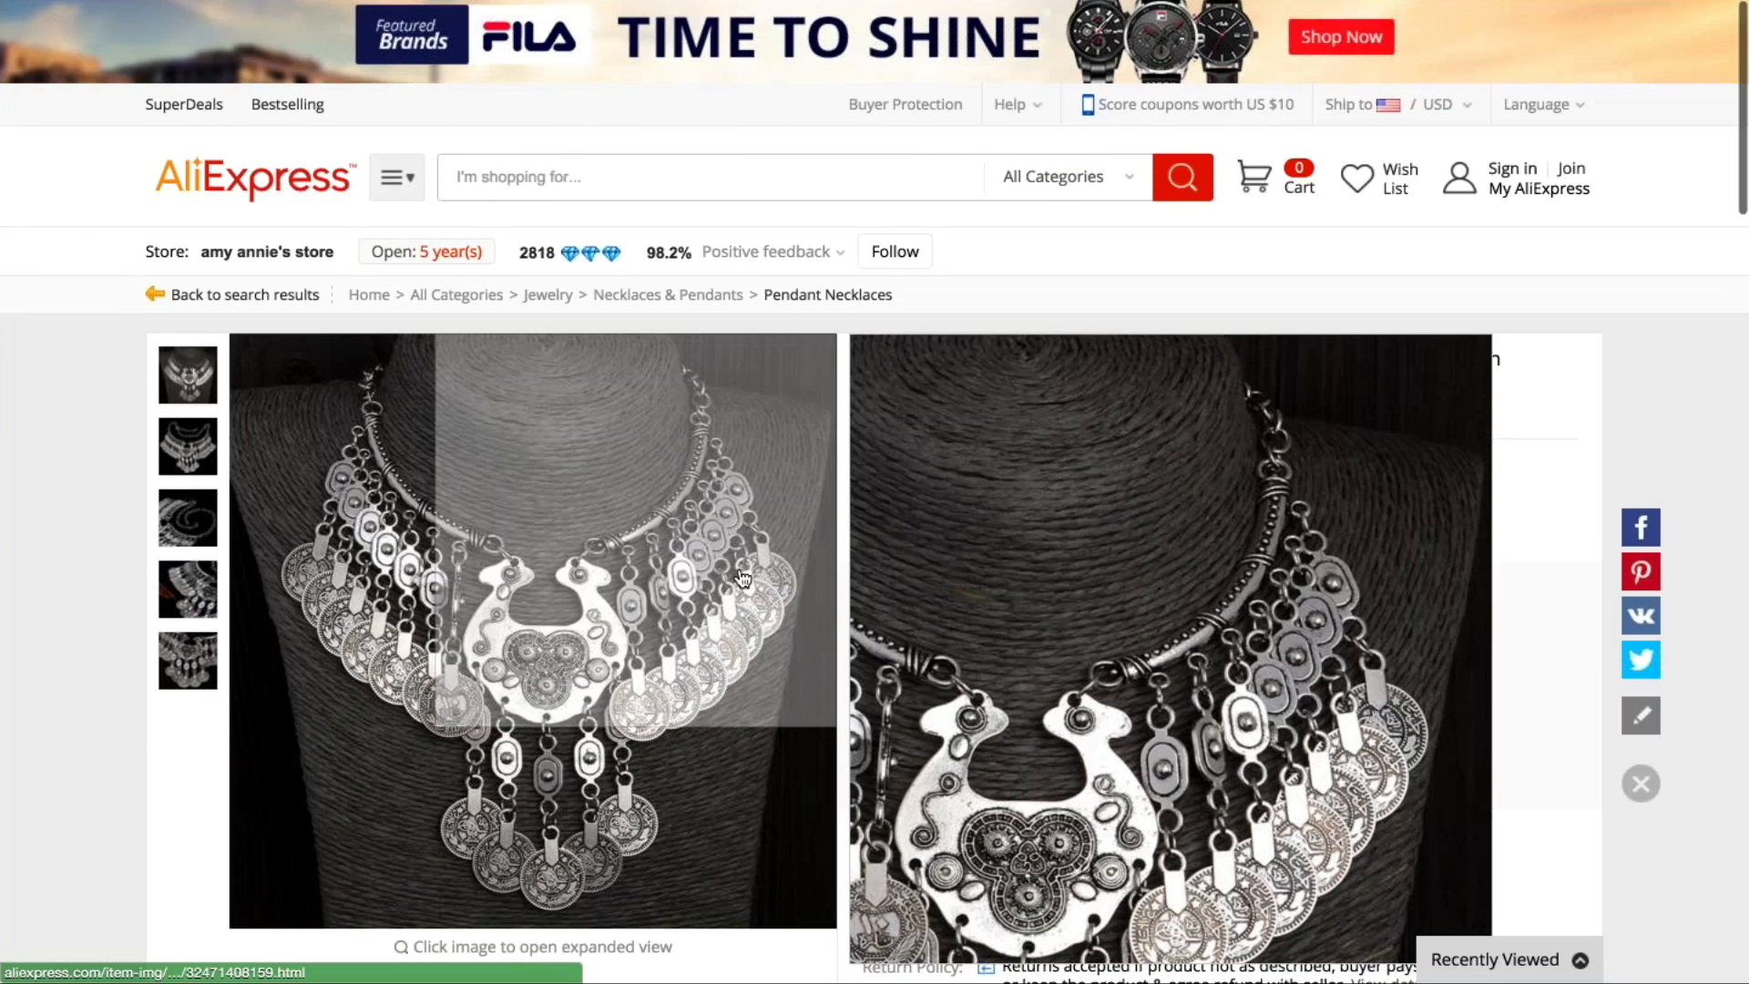
Step: Select the first metal color option for the Bohemian necklace and review its available shipping methods to the United States
{"action": "scroll", "coordinate": [744, 576], "scroll_direction": "down", "scroll_amount": 1}
{"action": "mouse_move", "coordinate": [1025, 497]}
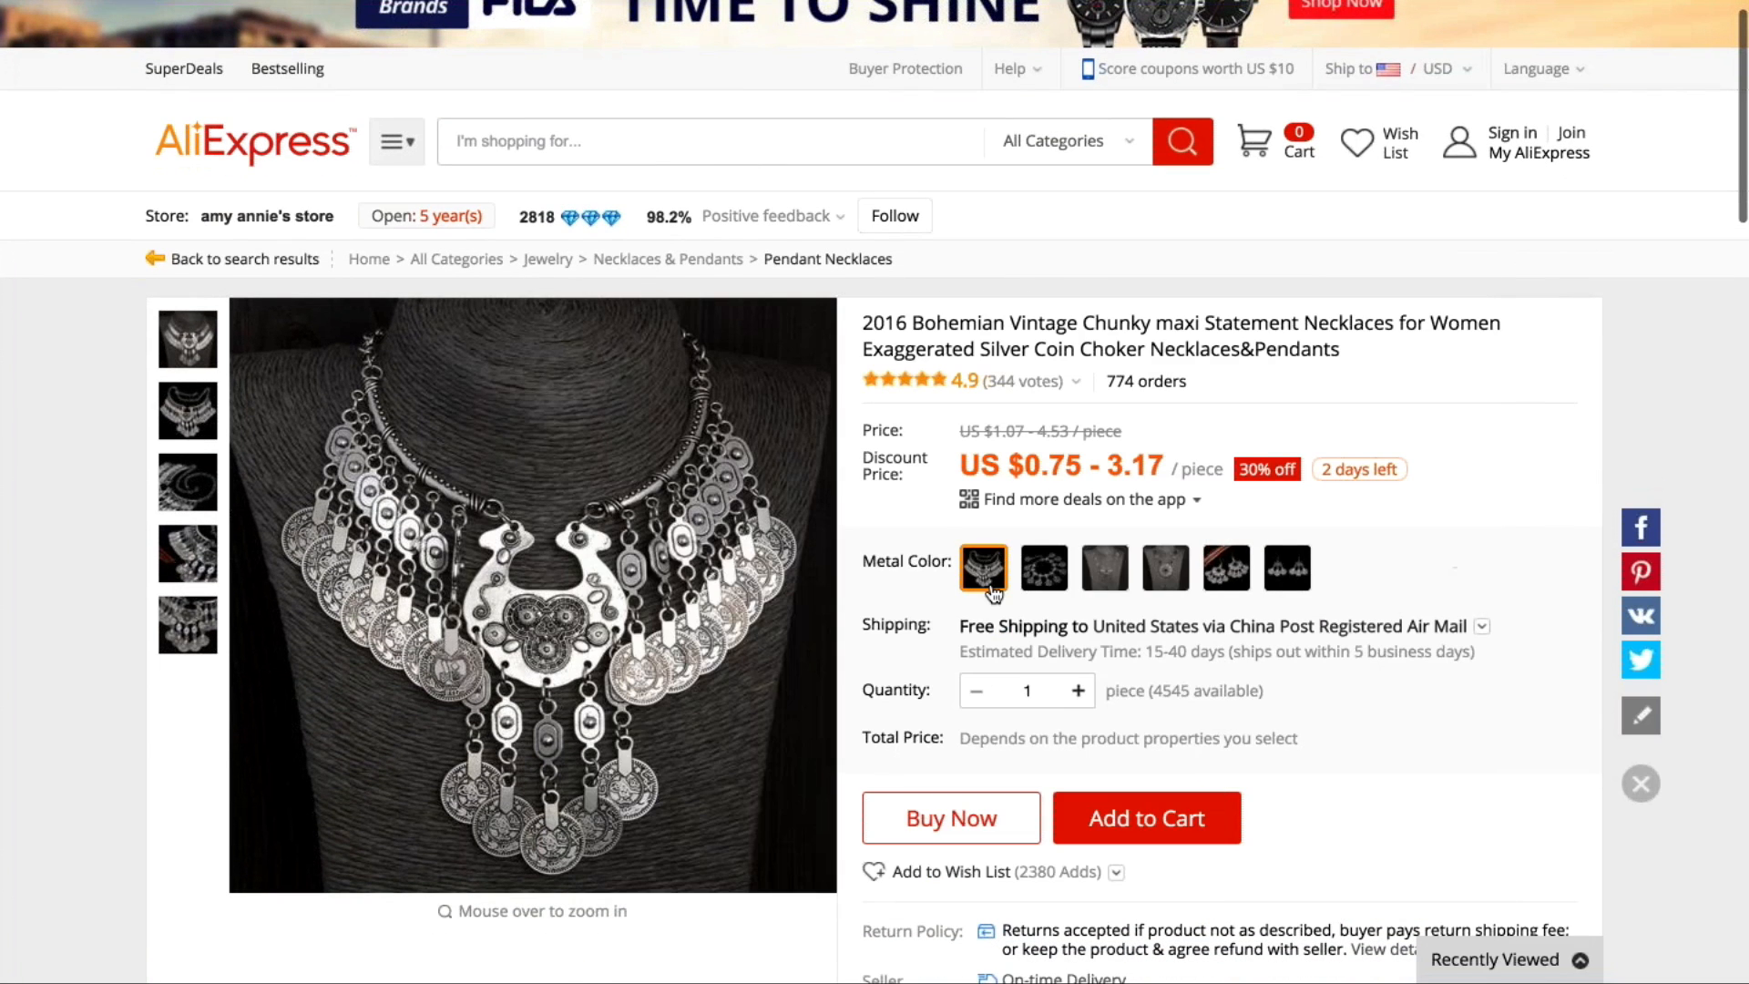
{"action": "left_click", "coordinate": [983, 568]}
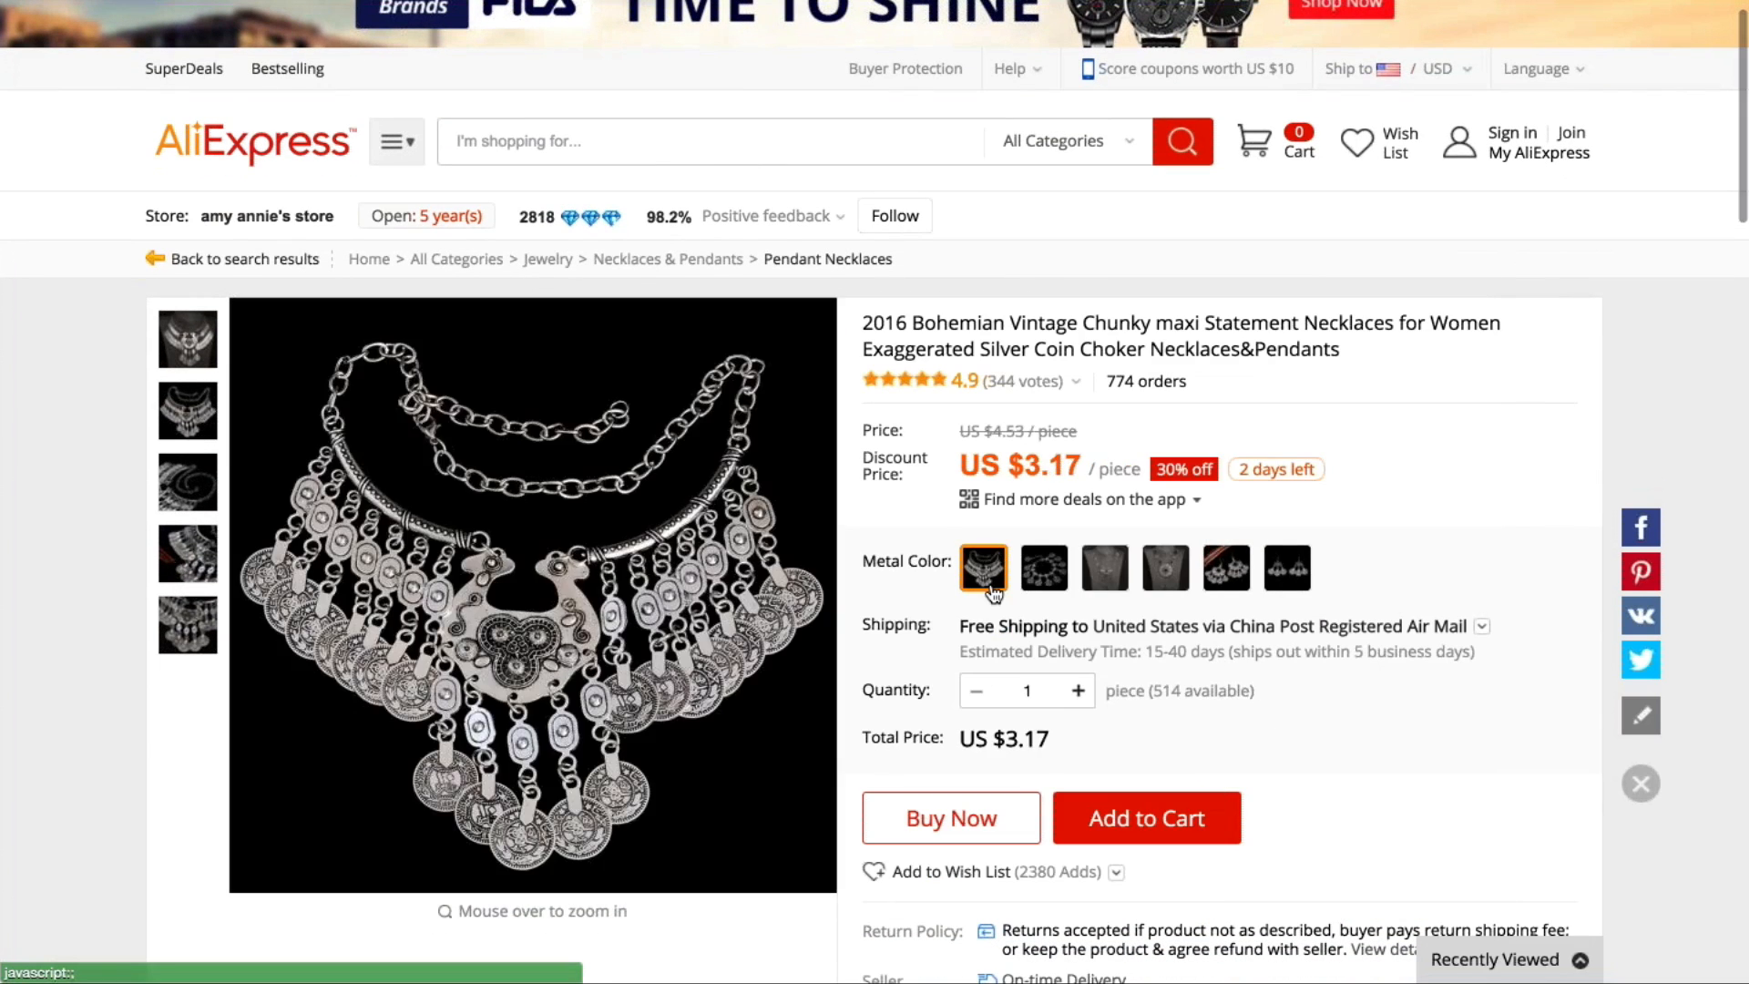
{"action": "left_click", "coordinate": [1482, 628]}
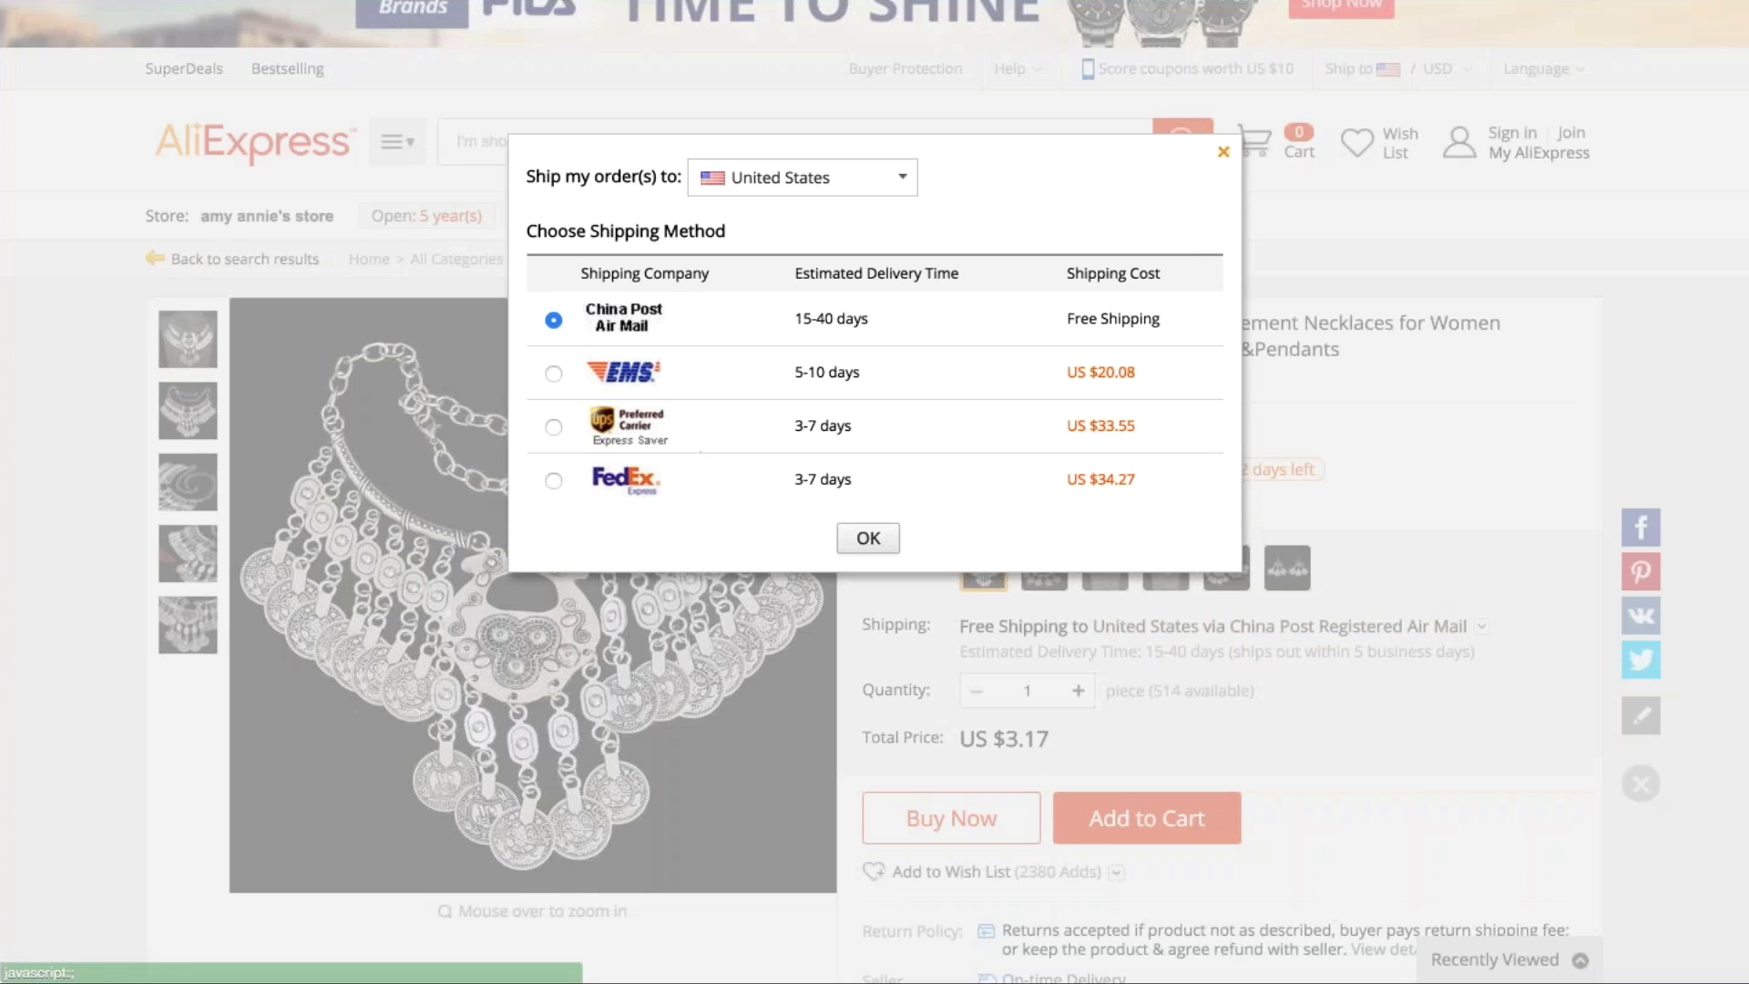
{"action": "left_click", "coordinate": [1223, 152]}
Step: Return to the search results and open the New 2016 Brand Gold Silver Crystal Necklaces & Pendants product page
{"action": "key", "text": "alt+Left"}
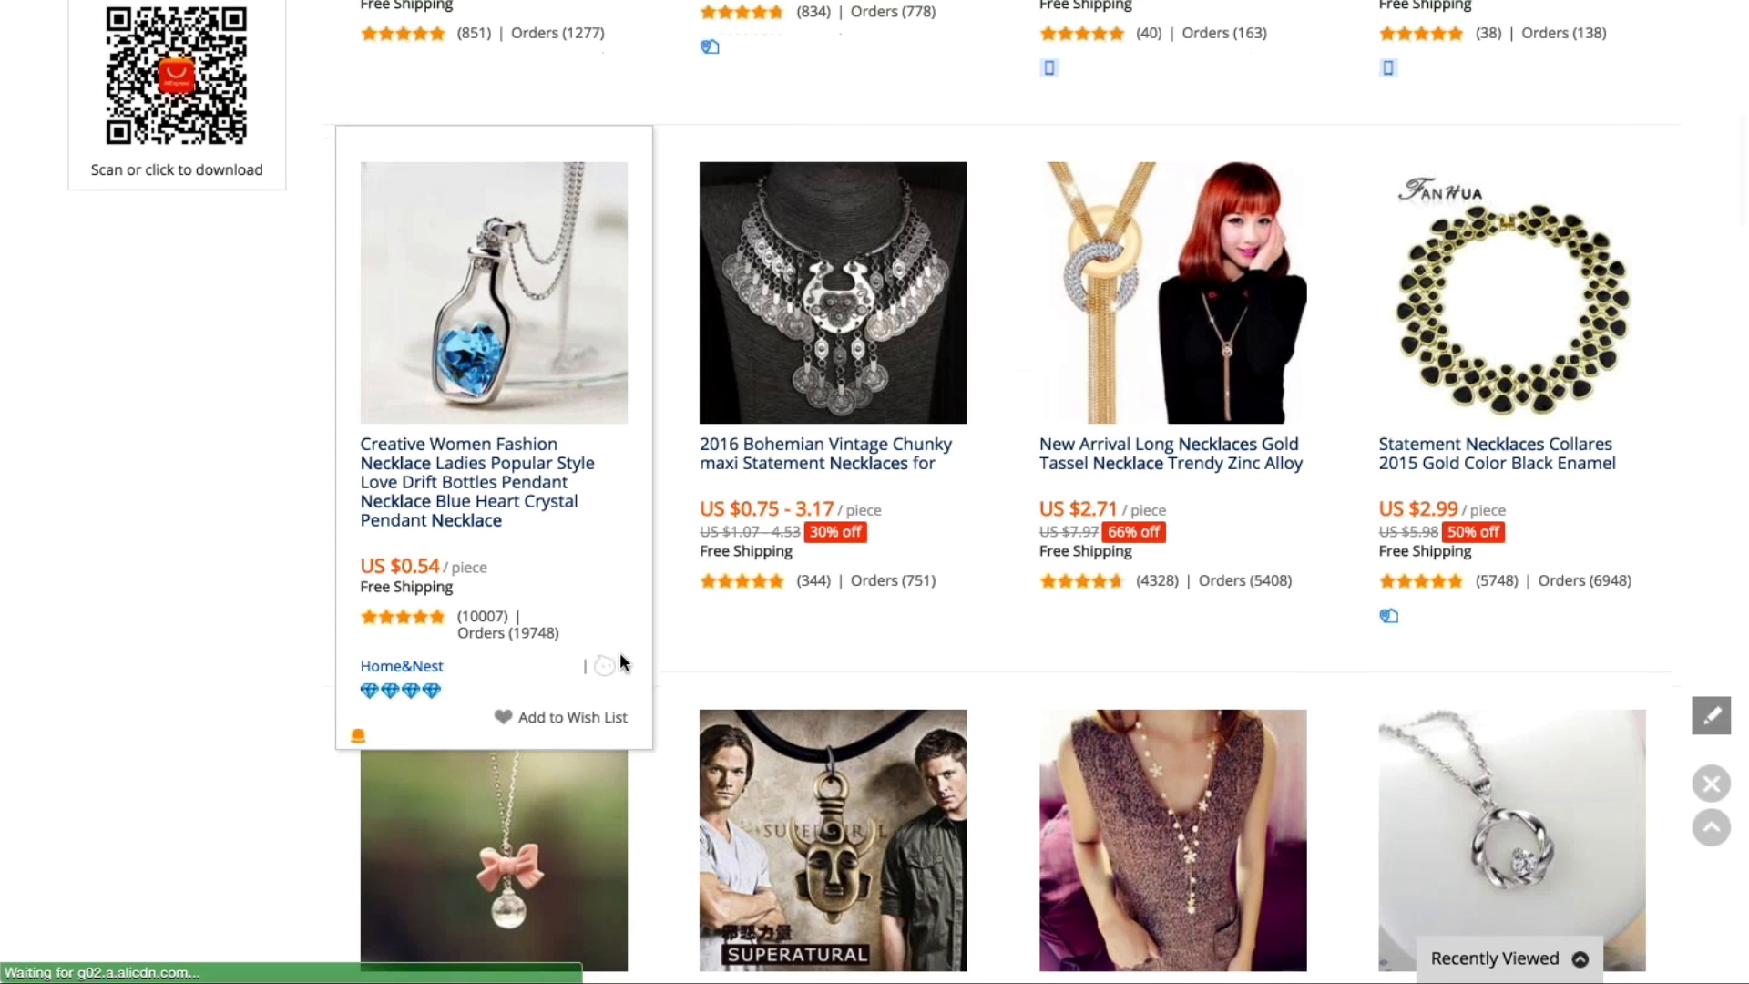
{"action": "scroll", "coordinate": [620, 652], "scroll_direction": "down", "scroll_amount": 3}
{"action": "scroll", "coordinate": [665, 680], "scroll_direction": "down", "scroll_amount": 2}
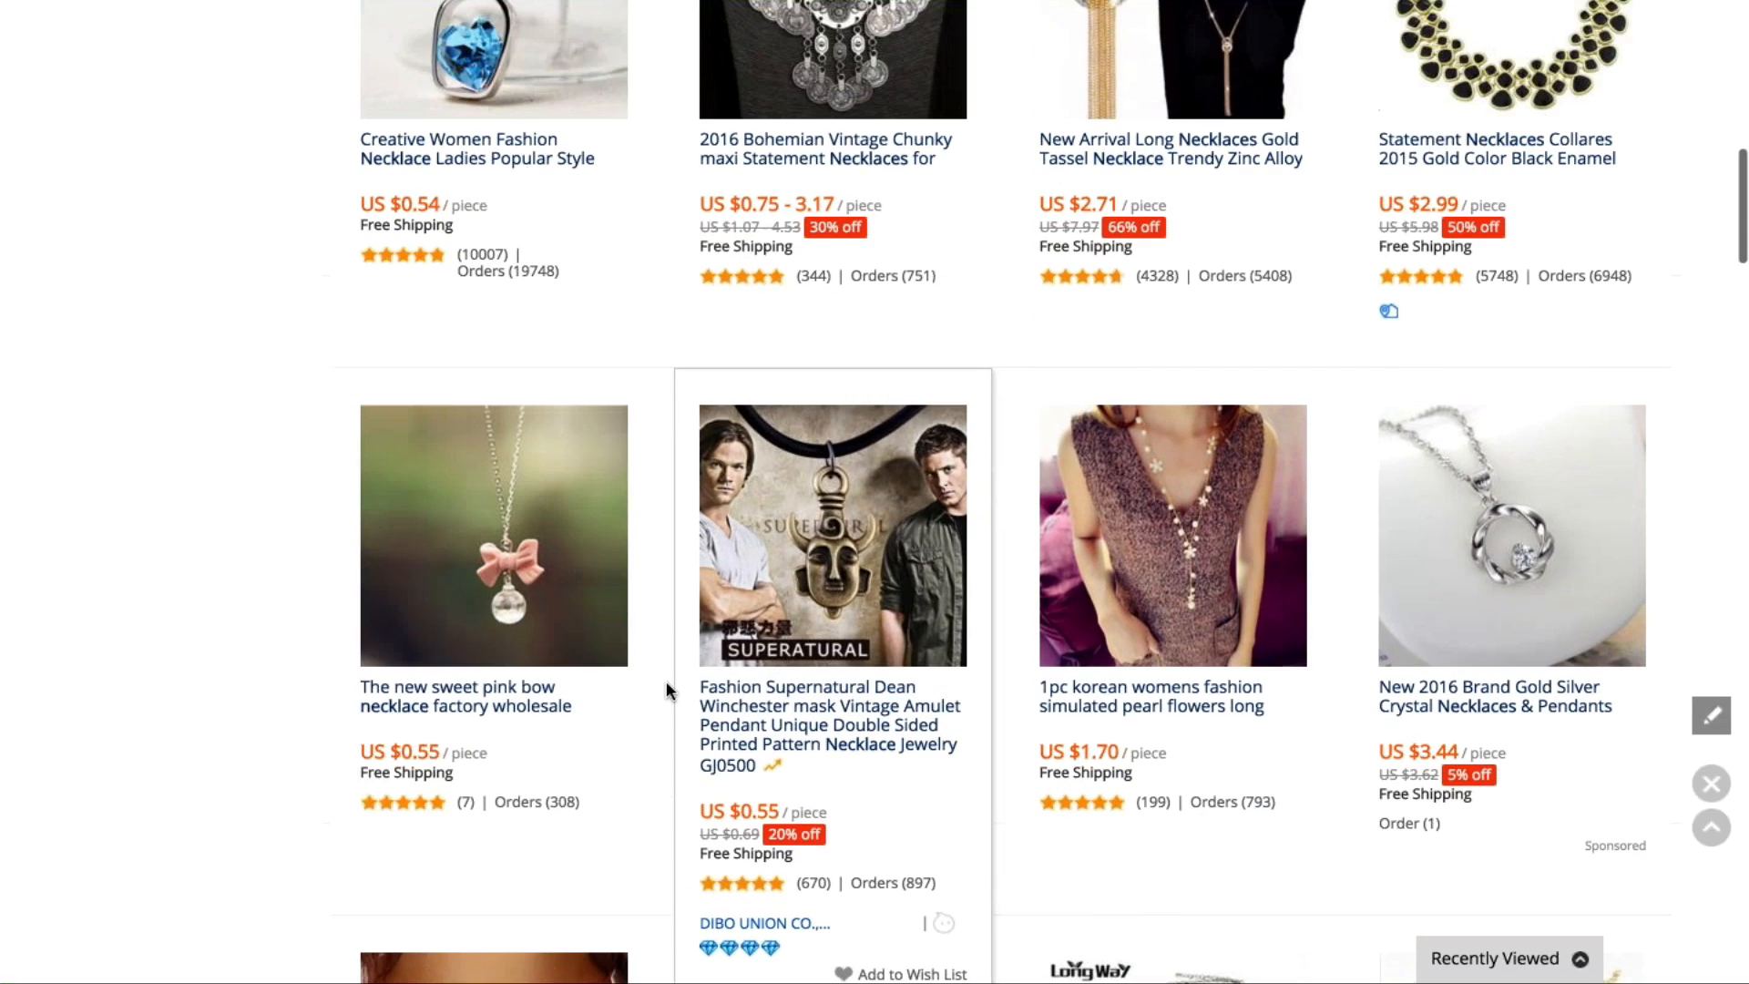
{"action": "scroll", "coordinate": [665, 680], "scroll_direction": "up", "scroll_amount": 2}
{"action": "scroll", "coordinate": [1512, 546], "scroll_direction": "down", "scroll_amount": 2}
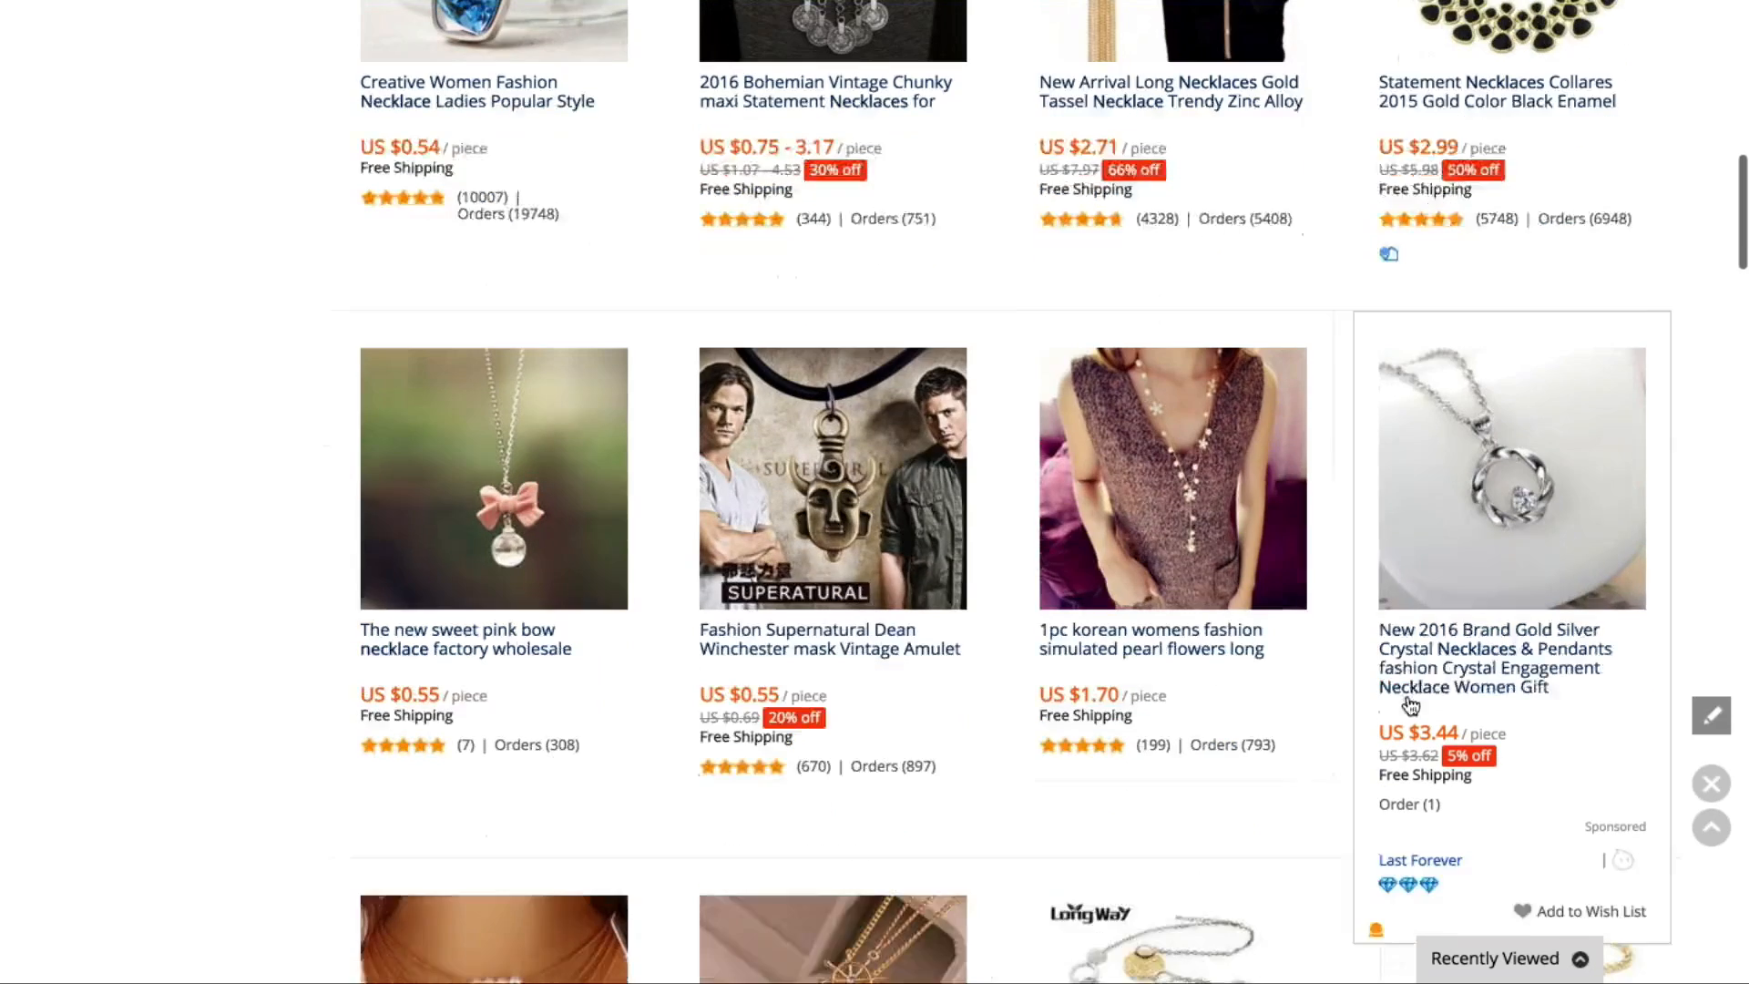
{"action": "left_click", "coordinate": [1512, 510]}
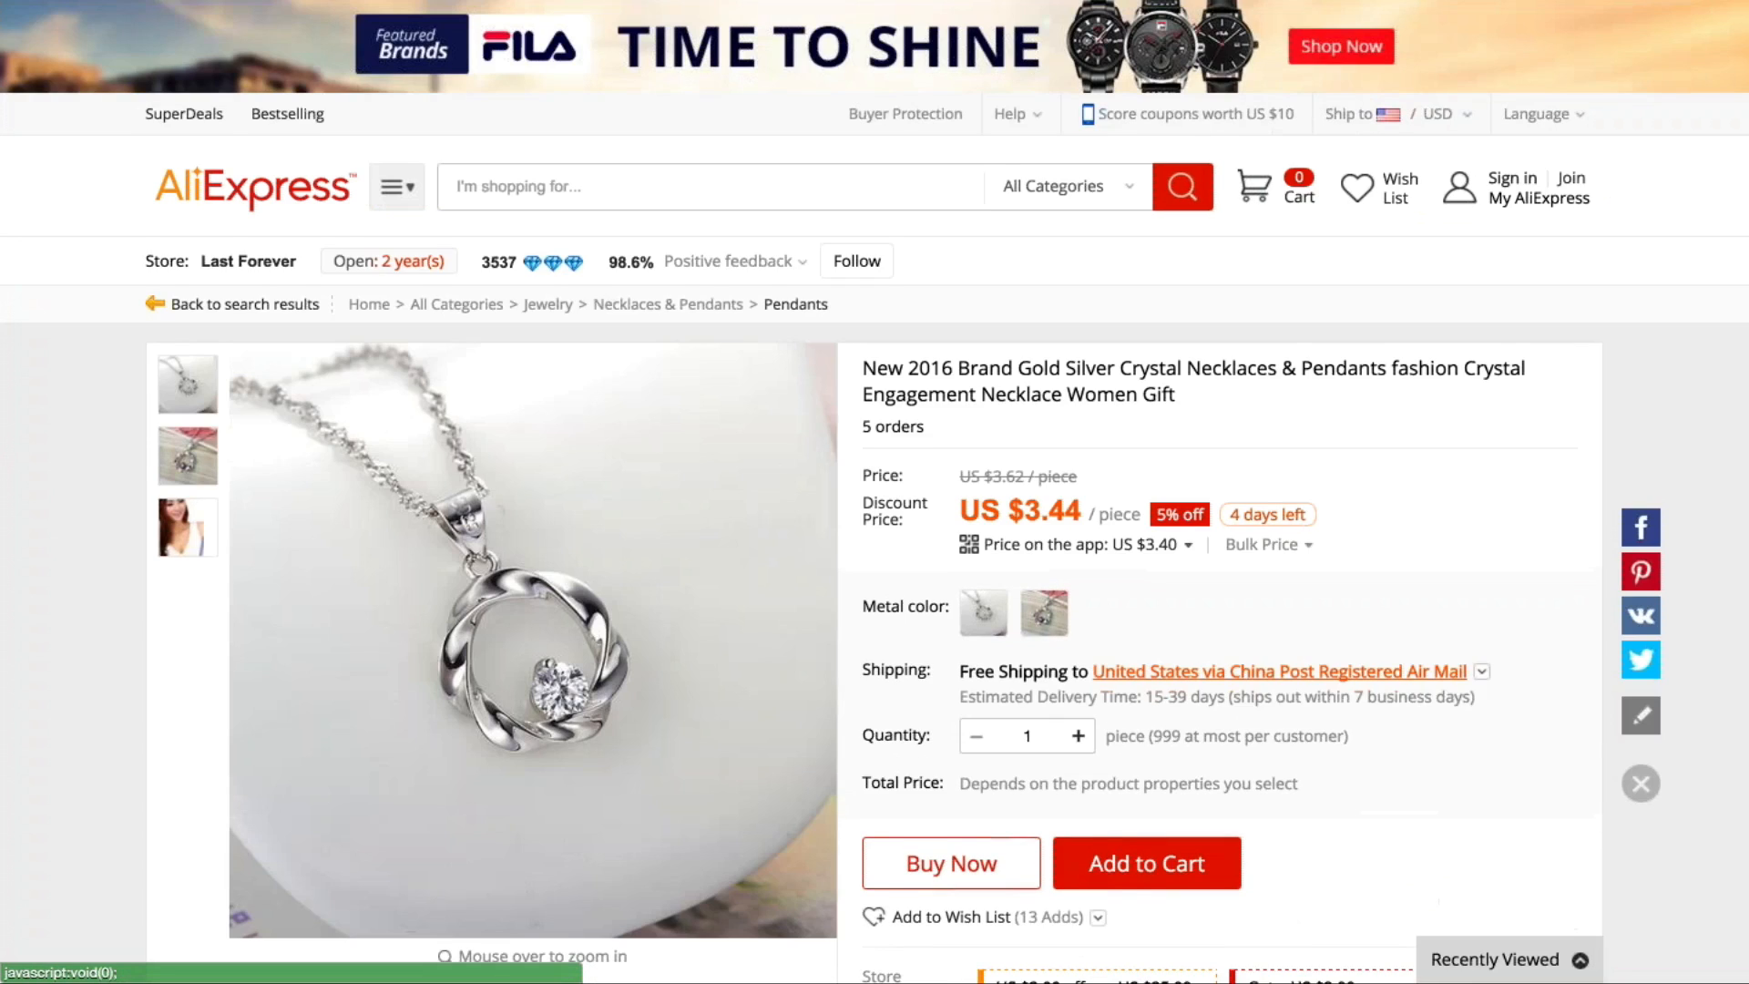
Step: Set the crystal necklace's shipping method to ePacket and select the first metal color option
{"action": "scroll", "coordinate": [1464, 545], "scroll_direction": "down", "scroll_amount": 2}
{"action": "left_click", "coordinate": [1448, 471]}
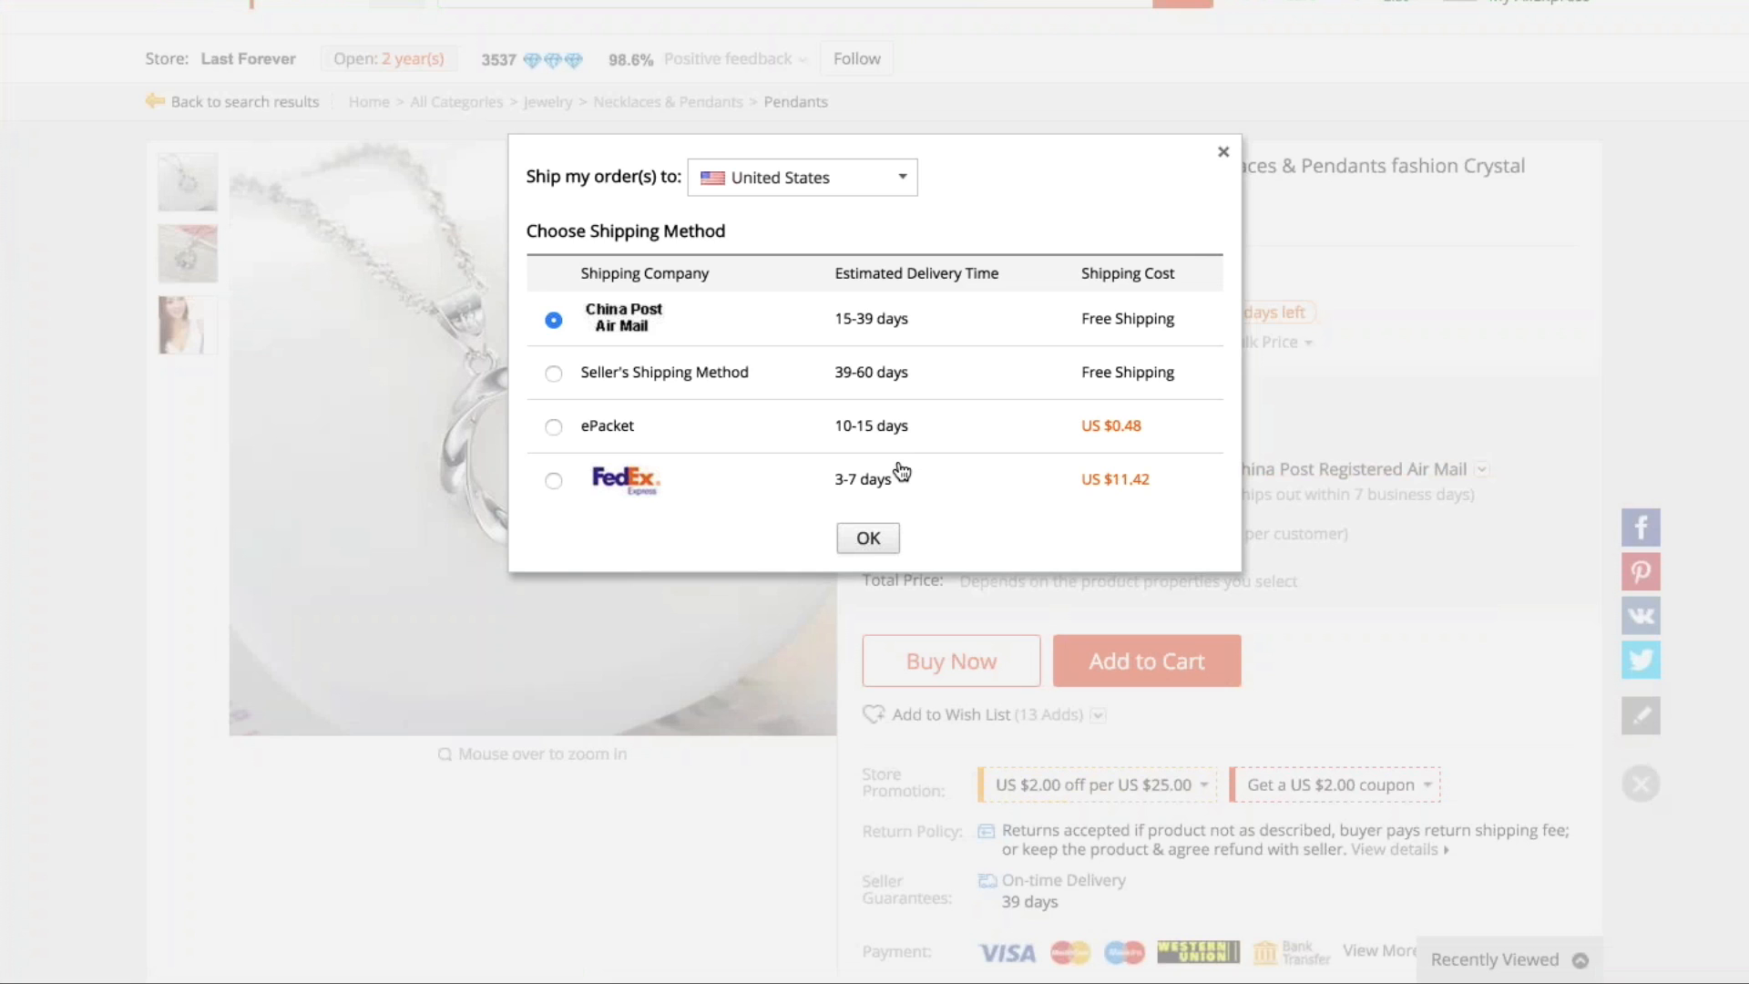
{"action": "left_click", "coordinate": [553, 427]}
{"action": "left_click", "coordinate": [865, 538]}
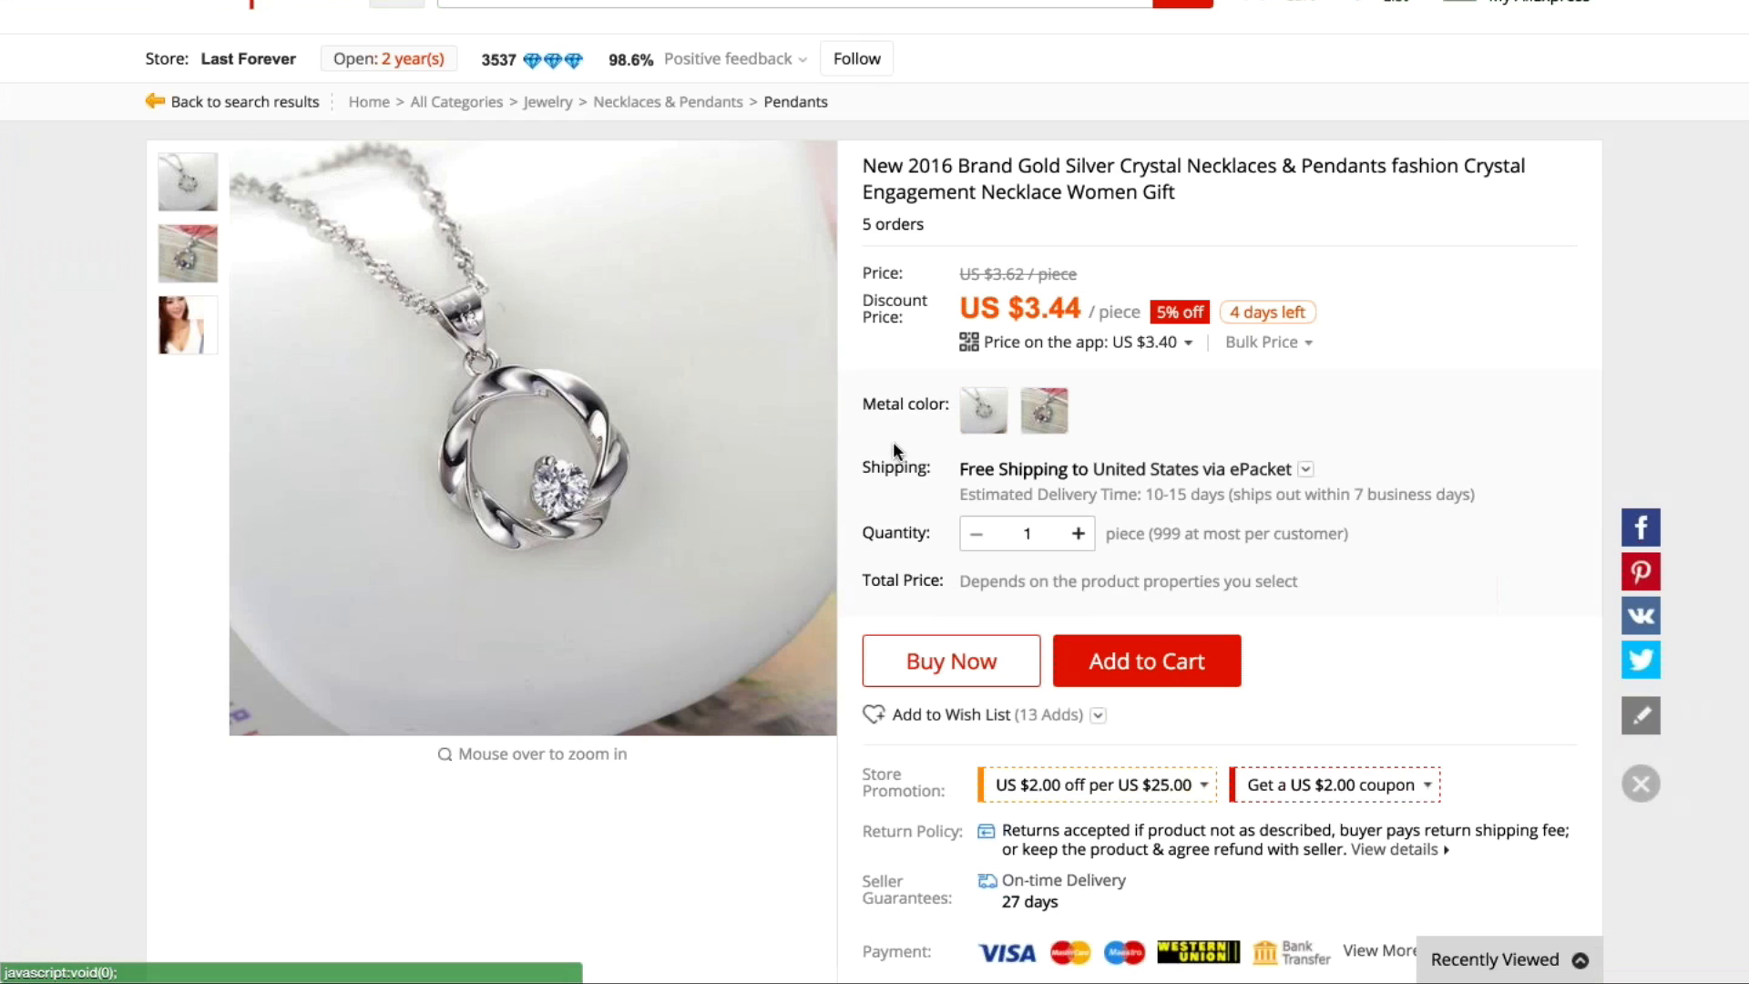
{"action": "left_click", "coordinate": [984, 410]}
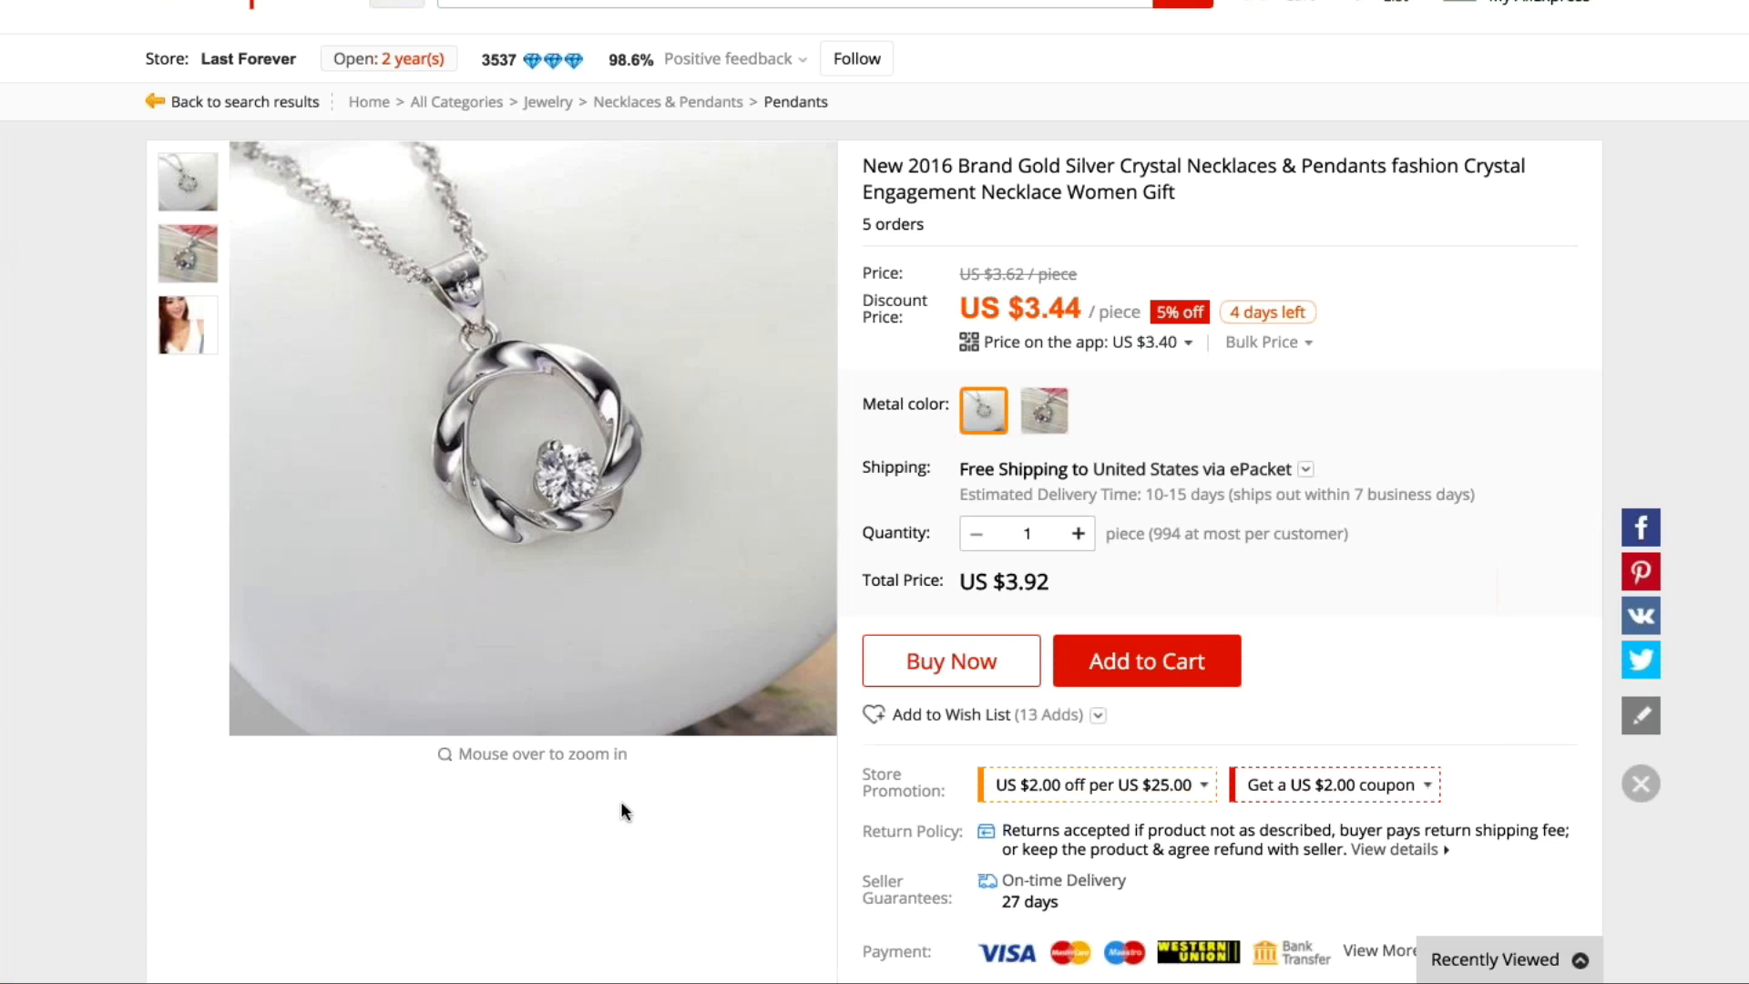
Step: View the crystal necklace's enlarged photo, return to the product page and examine its seller terms and item specifics
{"action": "scroll", "coordinate": [492, 511], "scroll_direction": "up", "scroll_amount": 3}
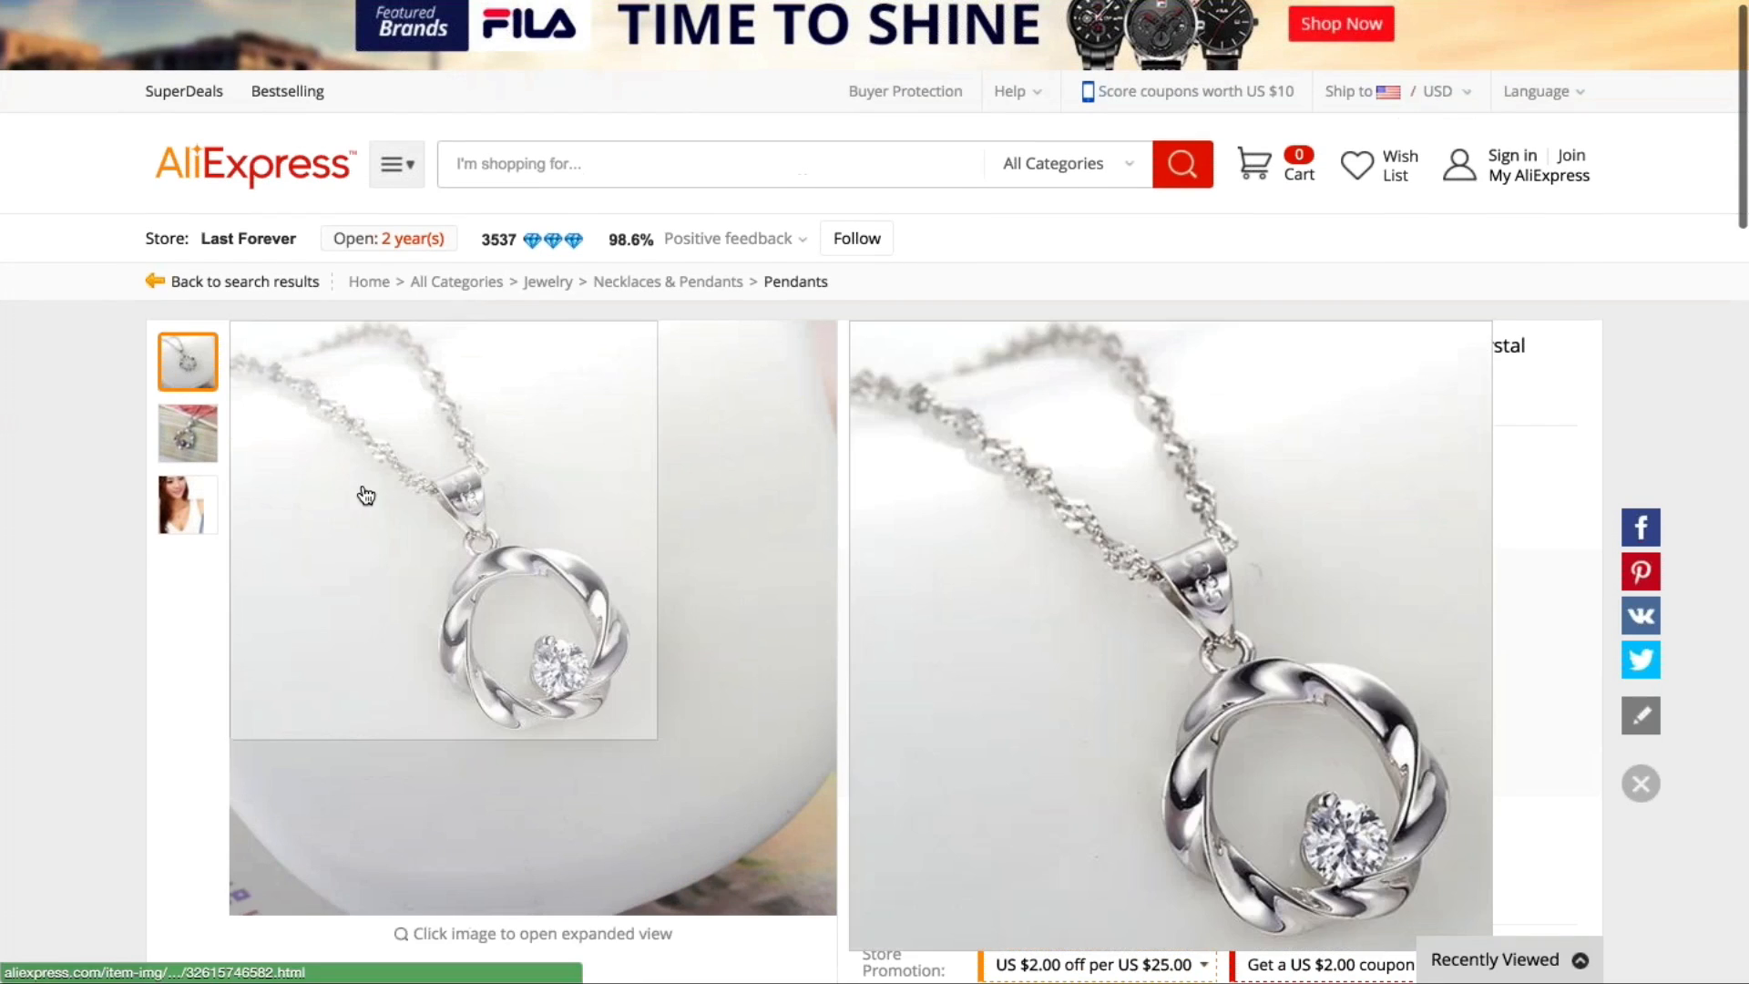
{"action": "left_click", "coordinate": [361, 496]}
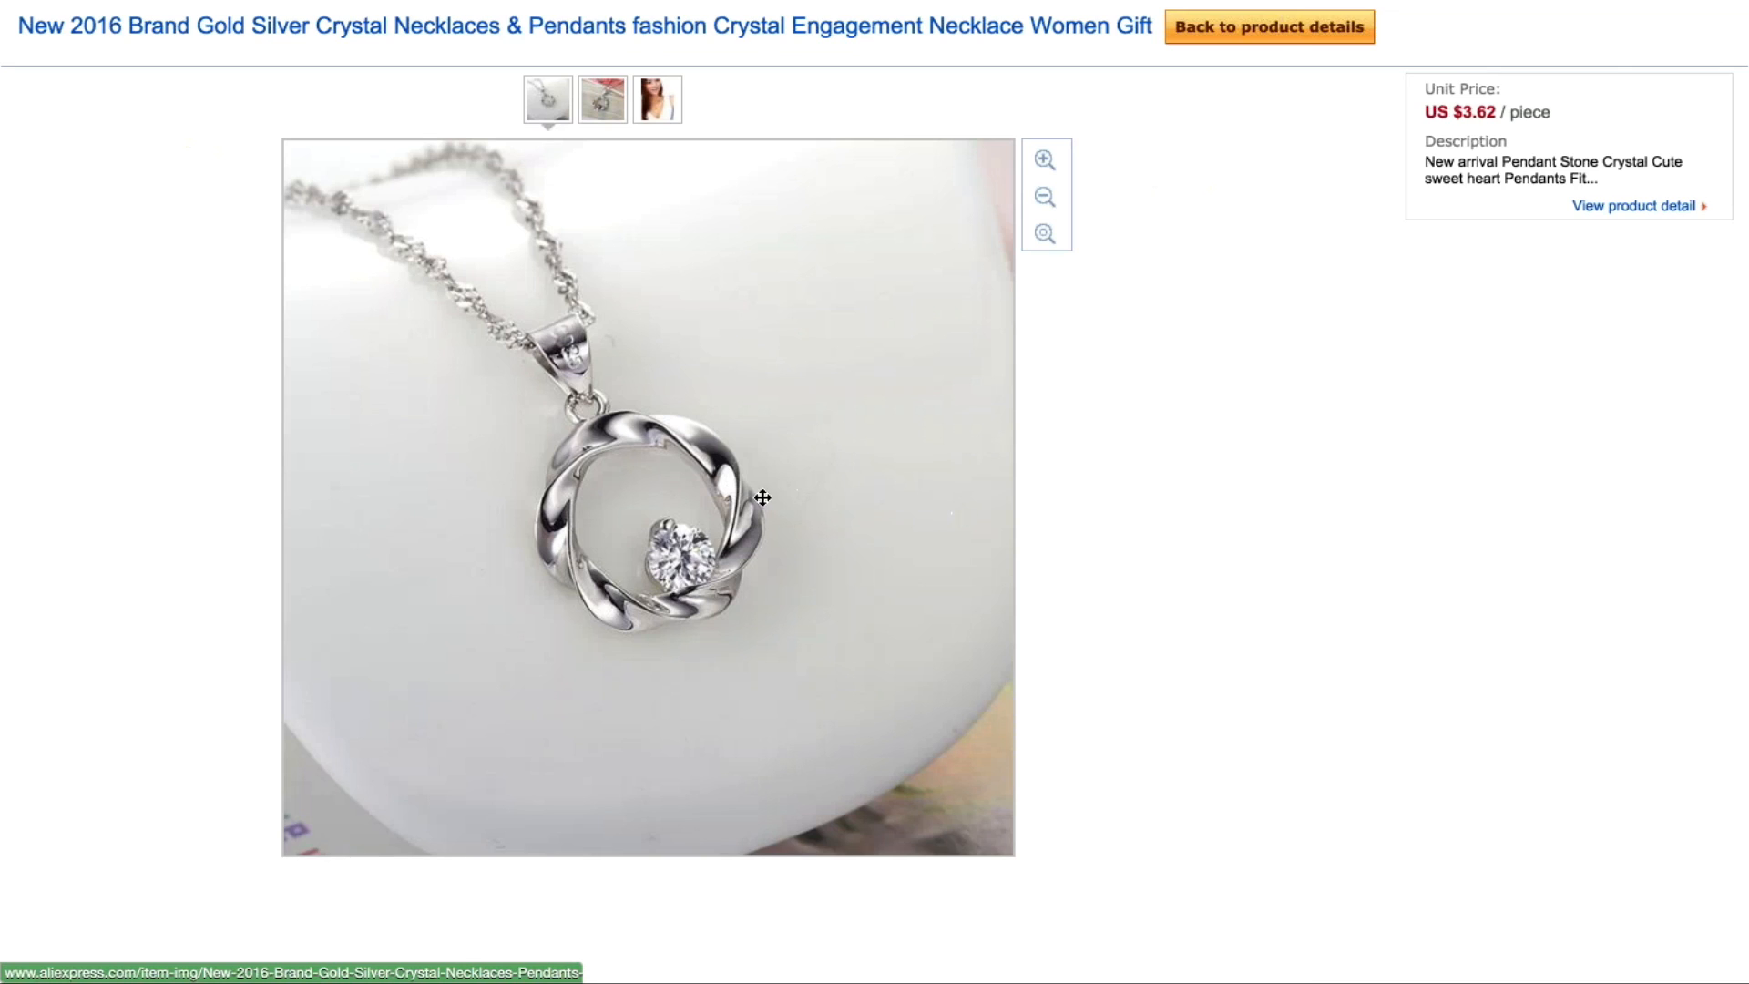
{"action": "left_click", "coordinate": [1203, 37]}
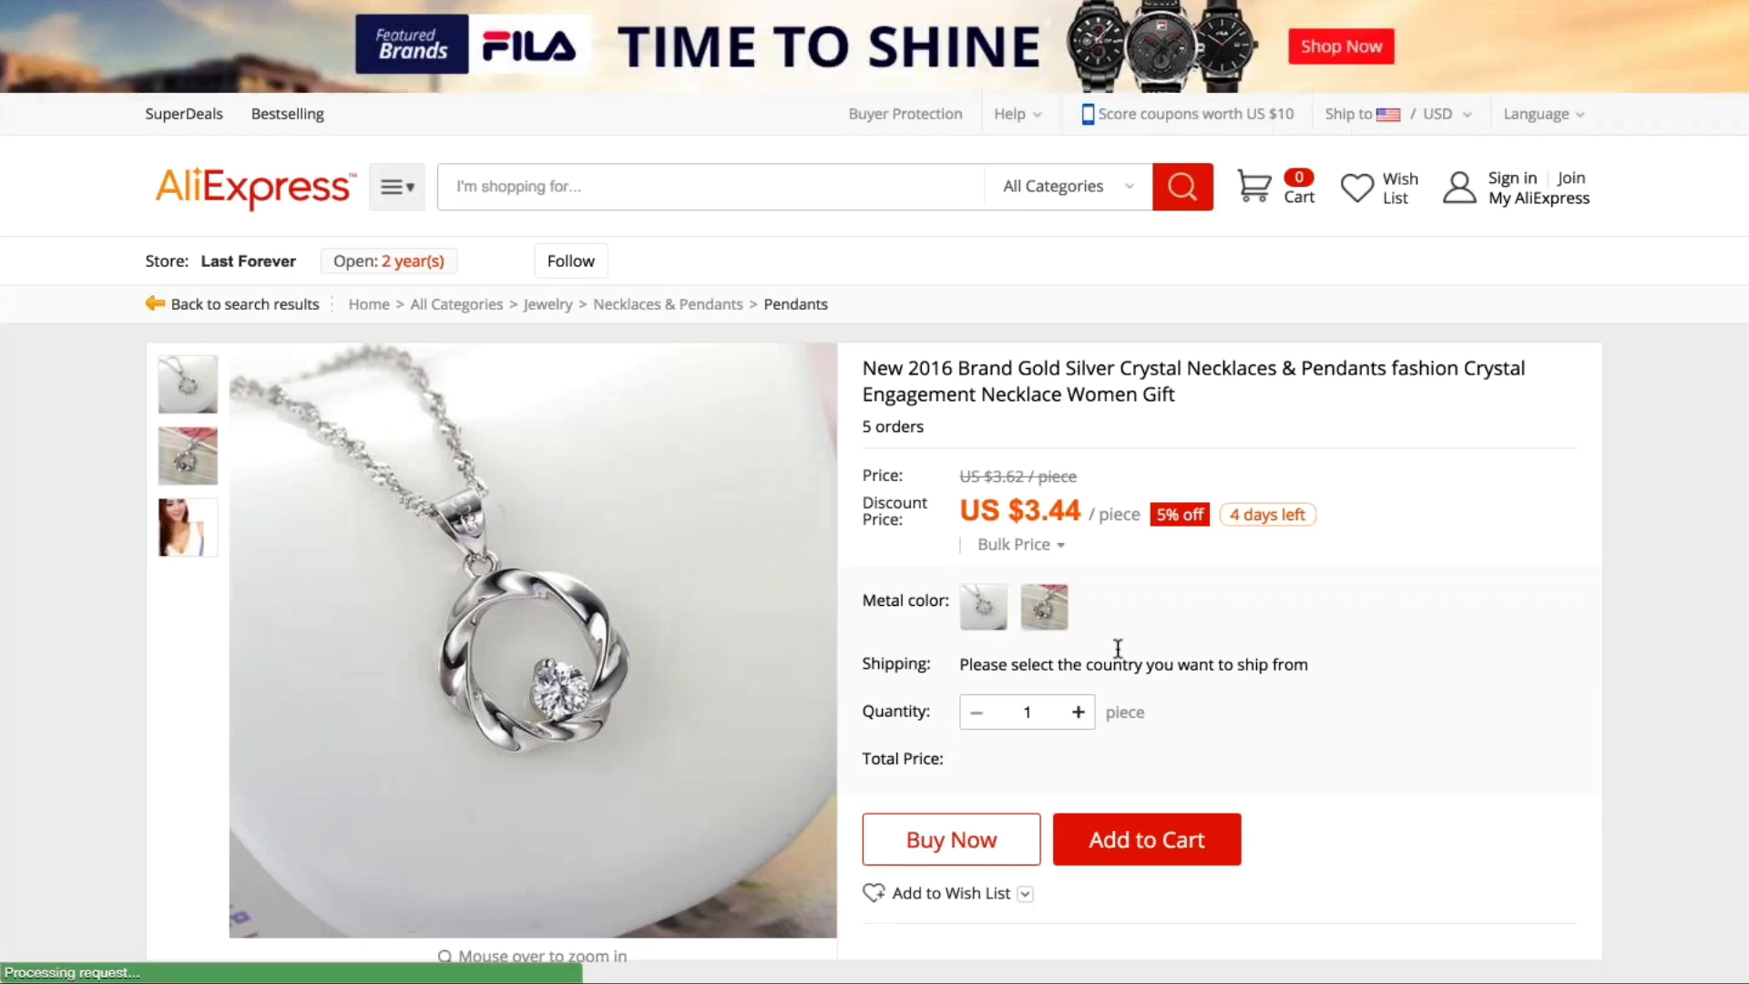
{"action": "scroll", "coordinate": [1118, 648], "scroll_direction": "down", "scroll_amount": 3}
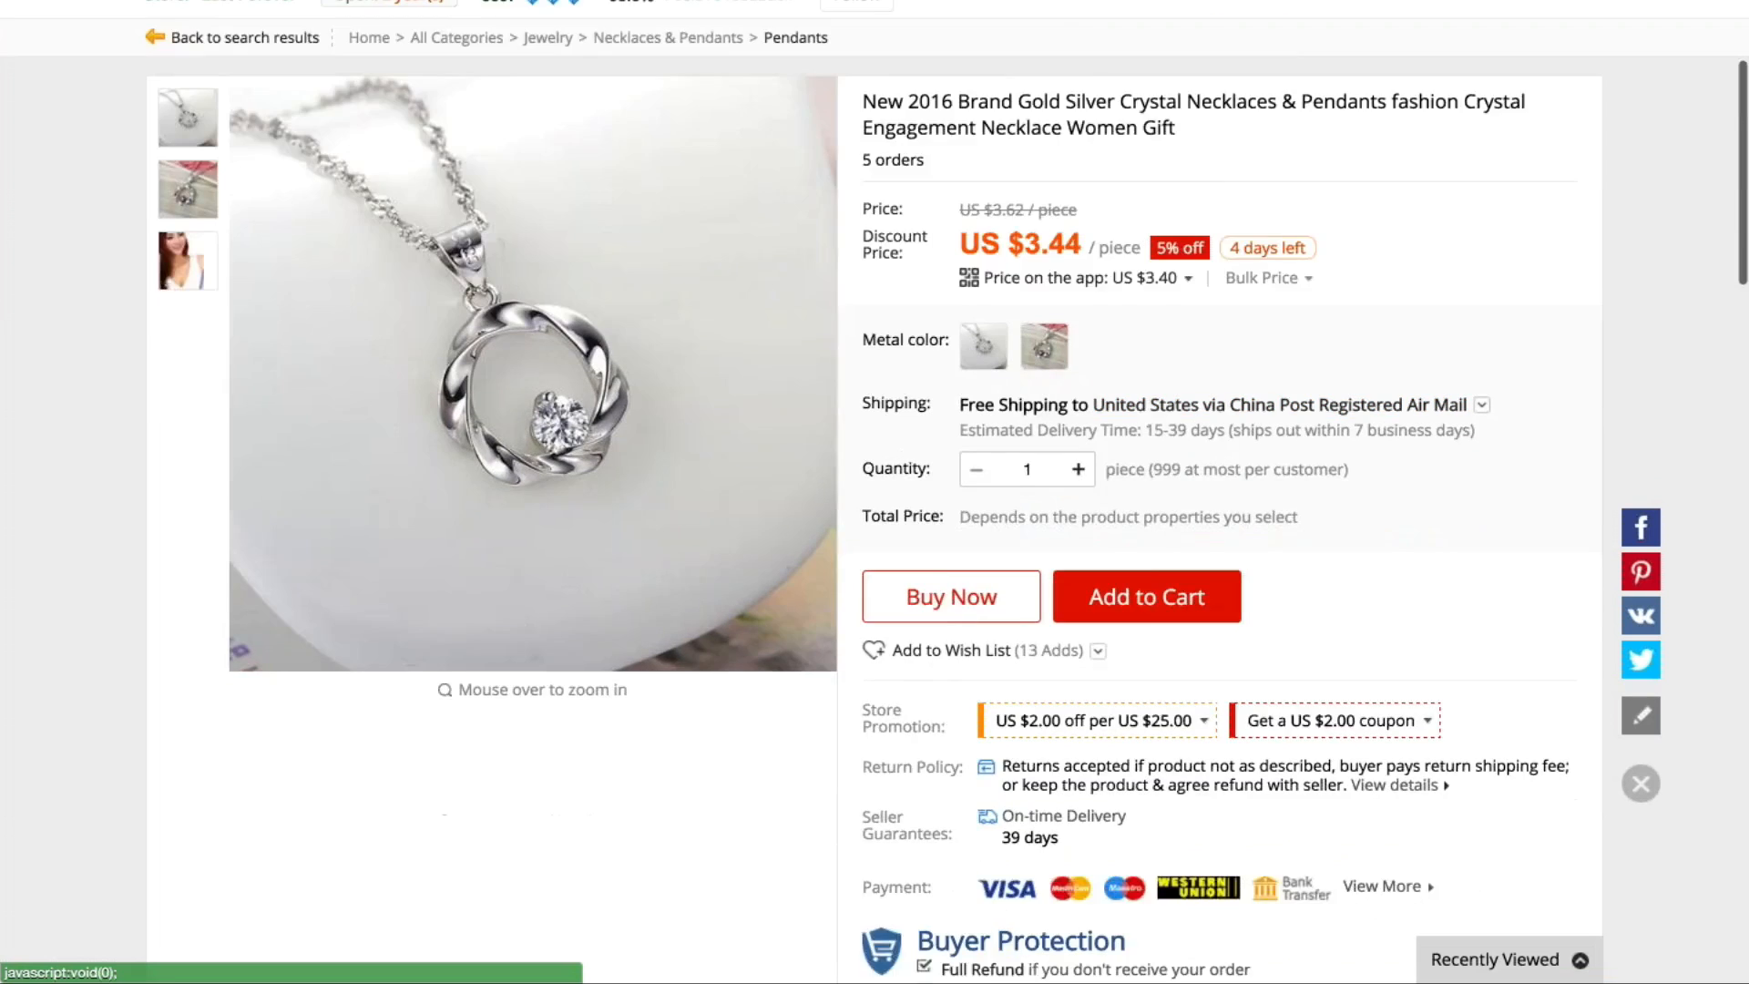
{"action": "scroll", "coordinate": [874, 492], "scroll_direction": "down", "scroll_amount": 9}
{"action": "scroll", "coordinate": [874, 492], "scroll_direction": "up", "scroll_amount": 2}
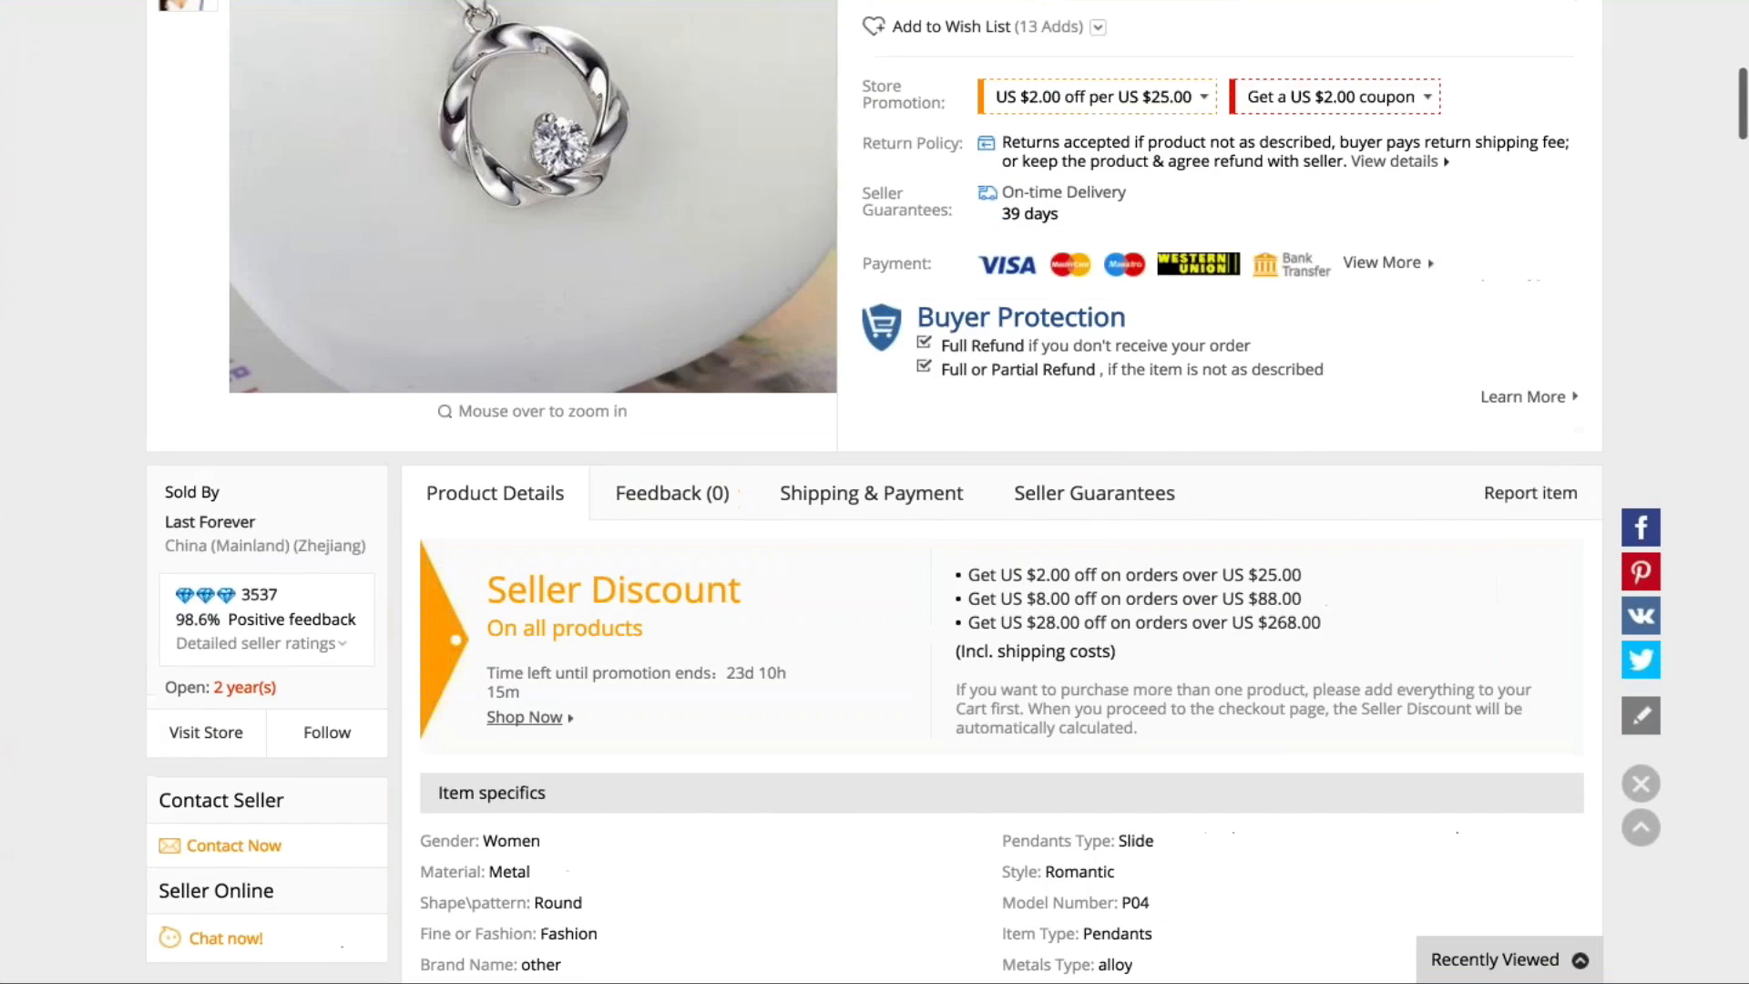
{"action": "scroll", "coordinate": [875, 492], "scroll_direction": "up", "scroll_amount": 9}
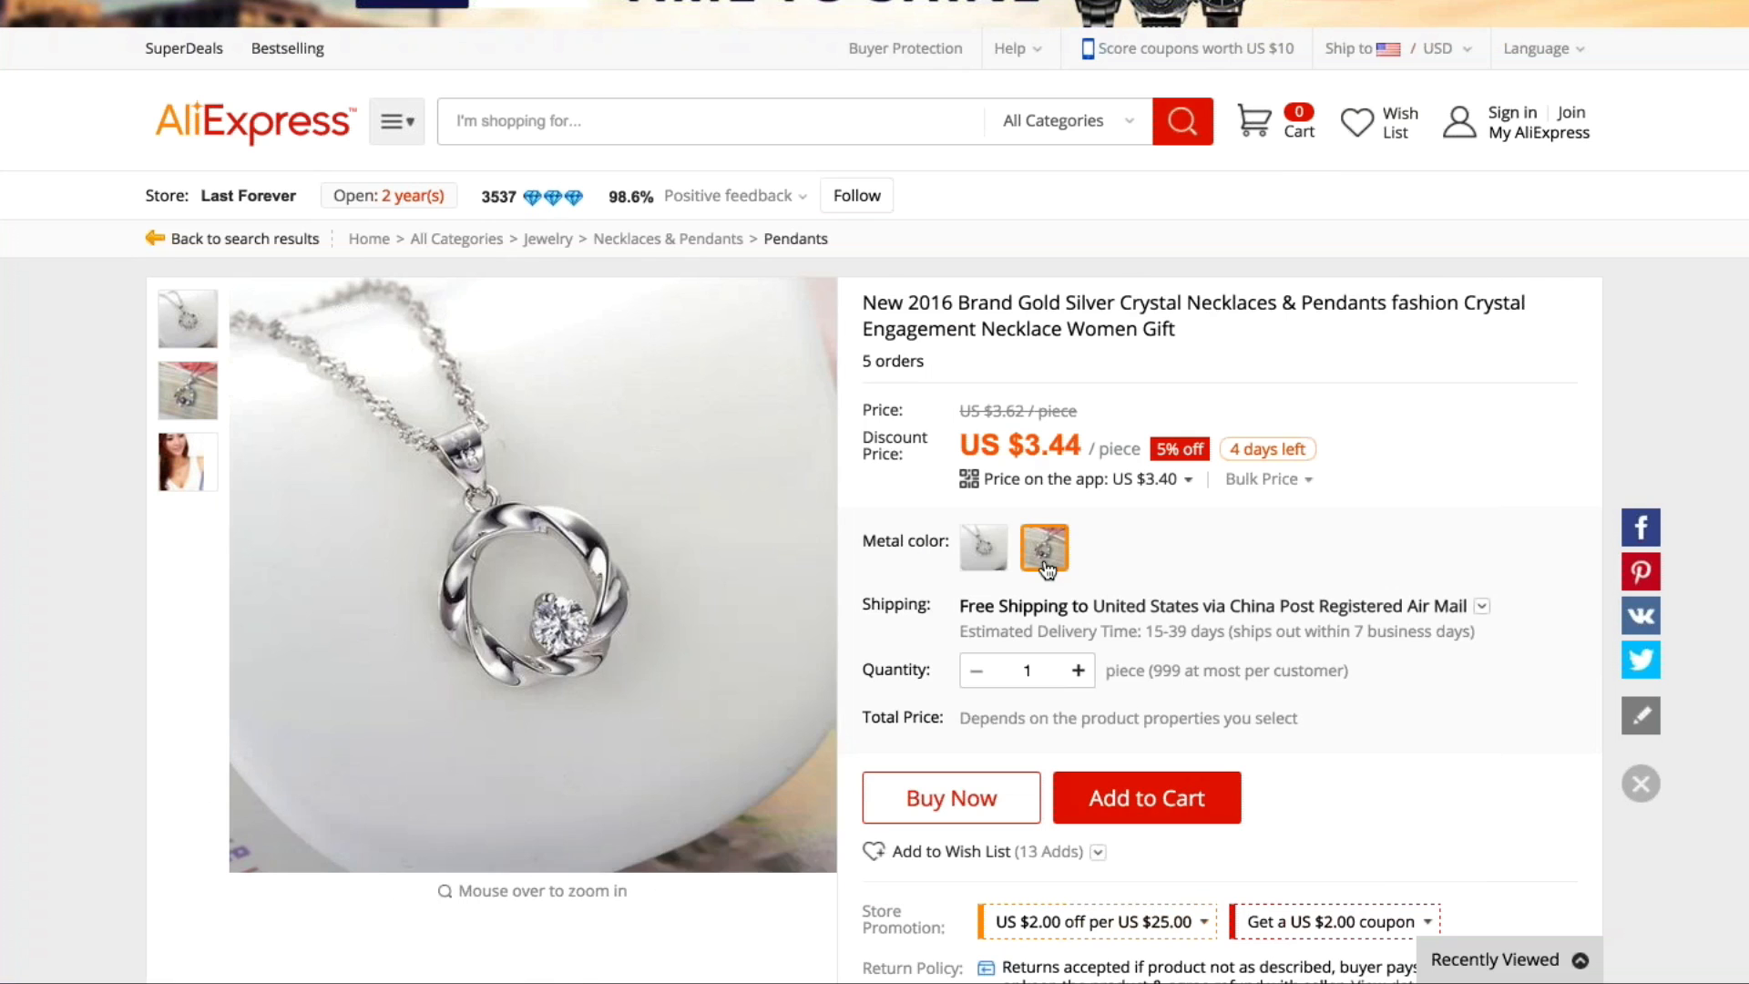
Step: Preview the second metal color, select the first one, set shipping to ePacket and review the total price
{"action": "left_click", "coordinate": [1046, 548]}
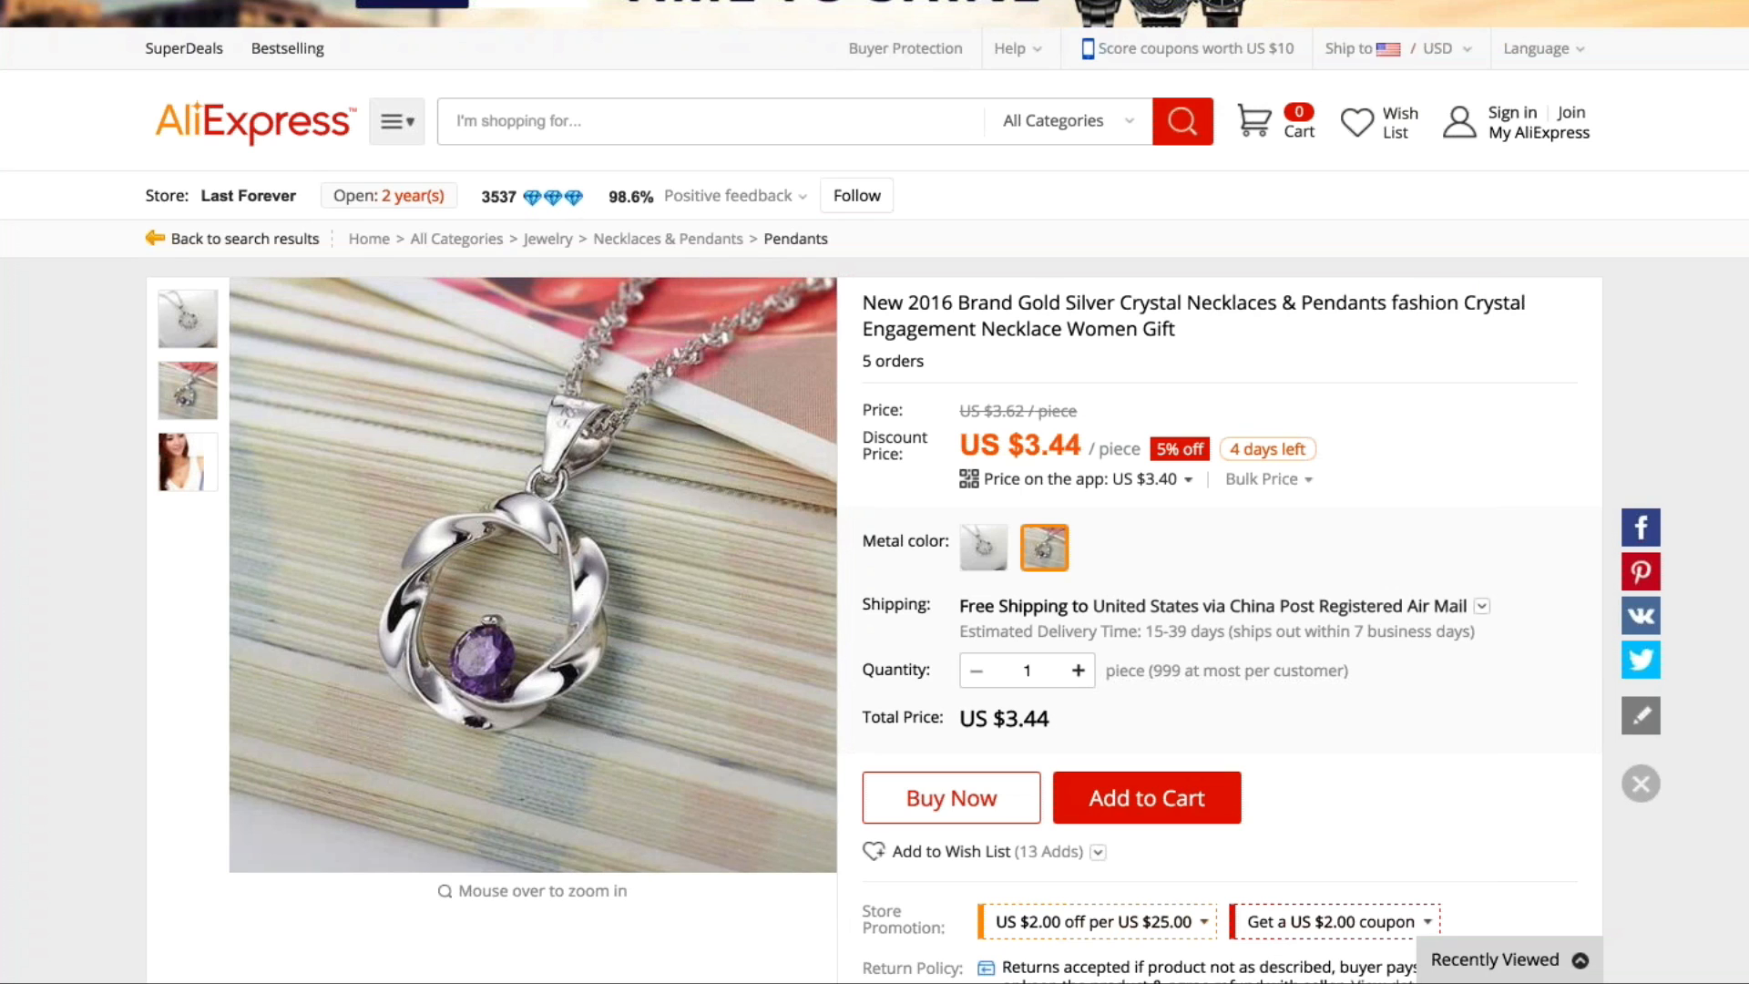
{"action": "left_click", "coordinate": [1003, 556]}
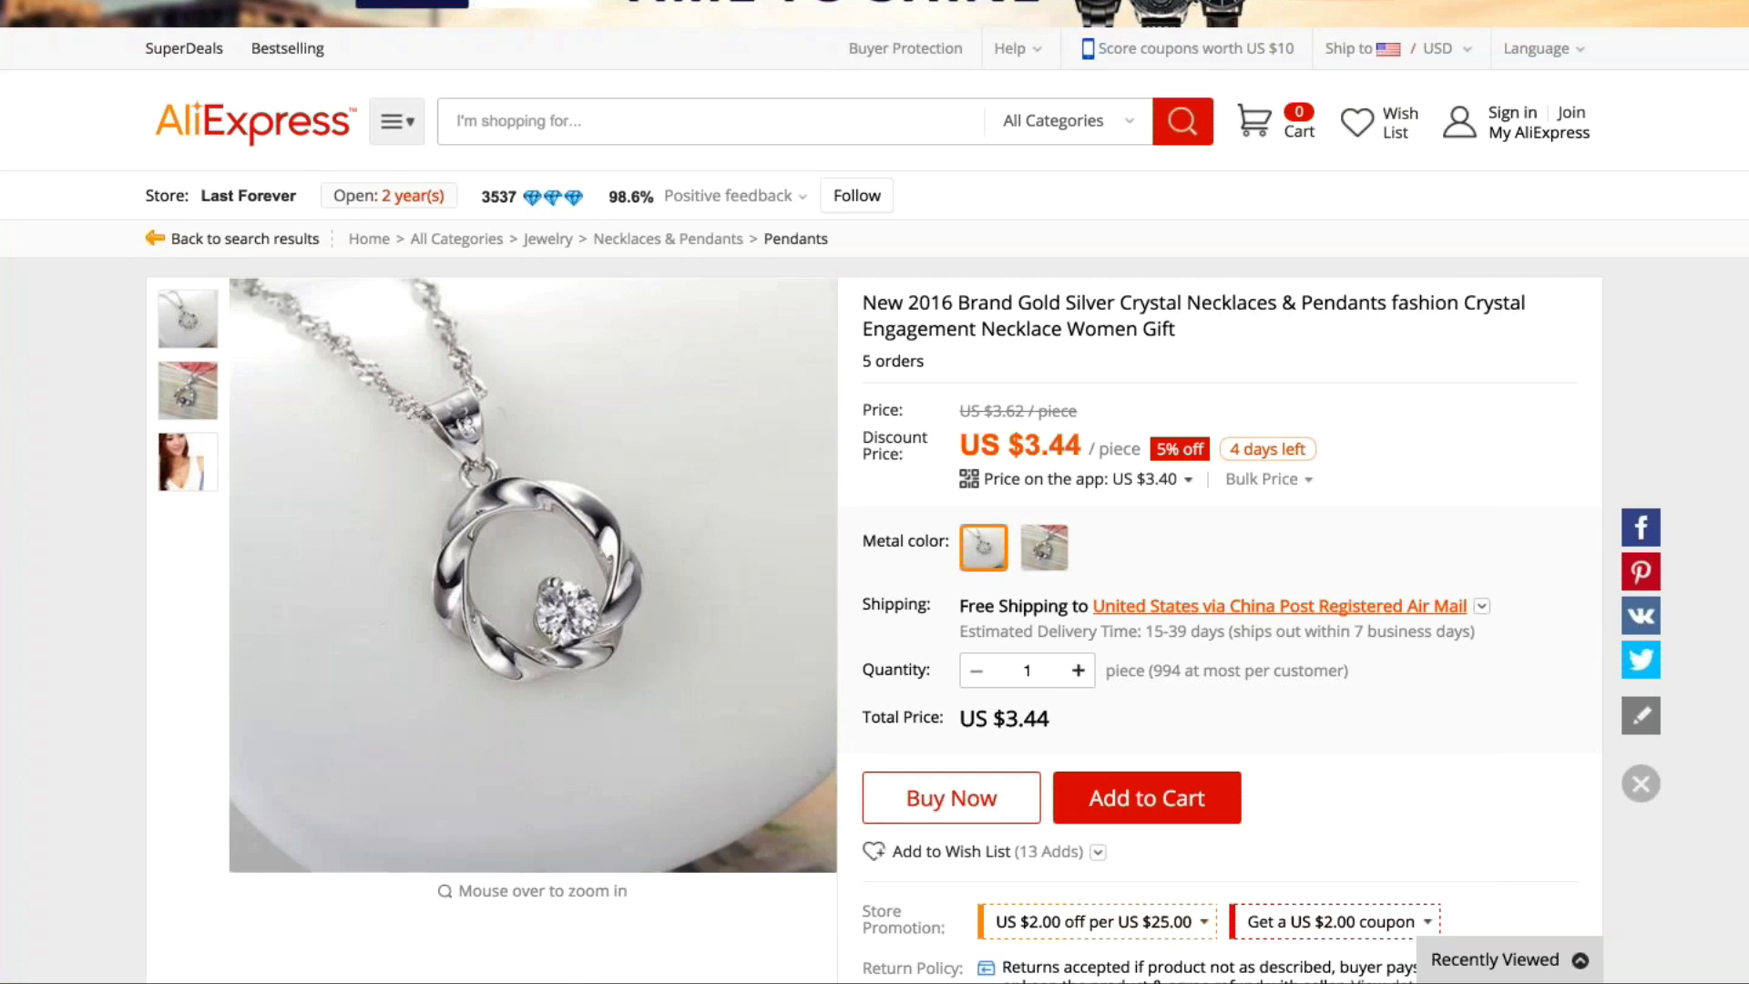
{"action": "left_click", "coordinate": [1482, 607]}
{"action": "left_click", "coordinate": [553, 427]}
{"action": "left_click", "coordinate": [866, 537]}
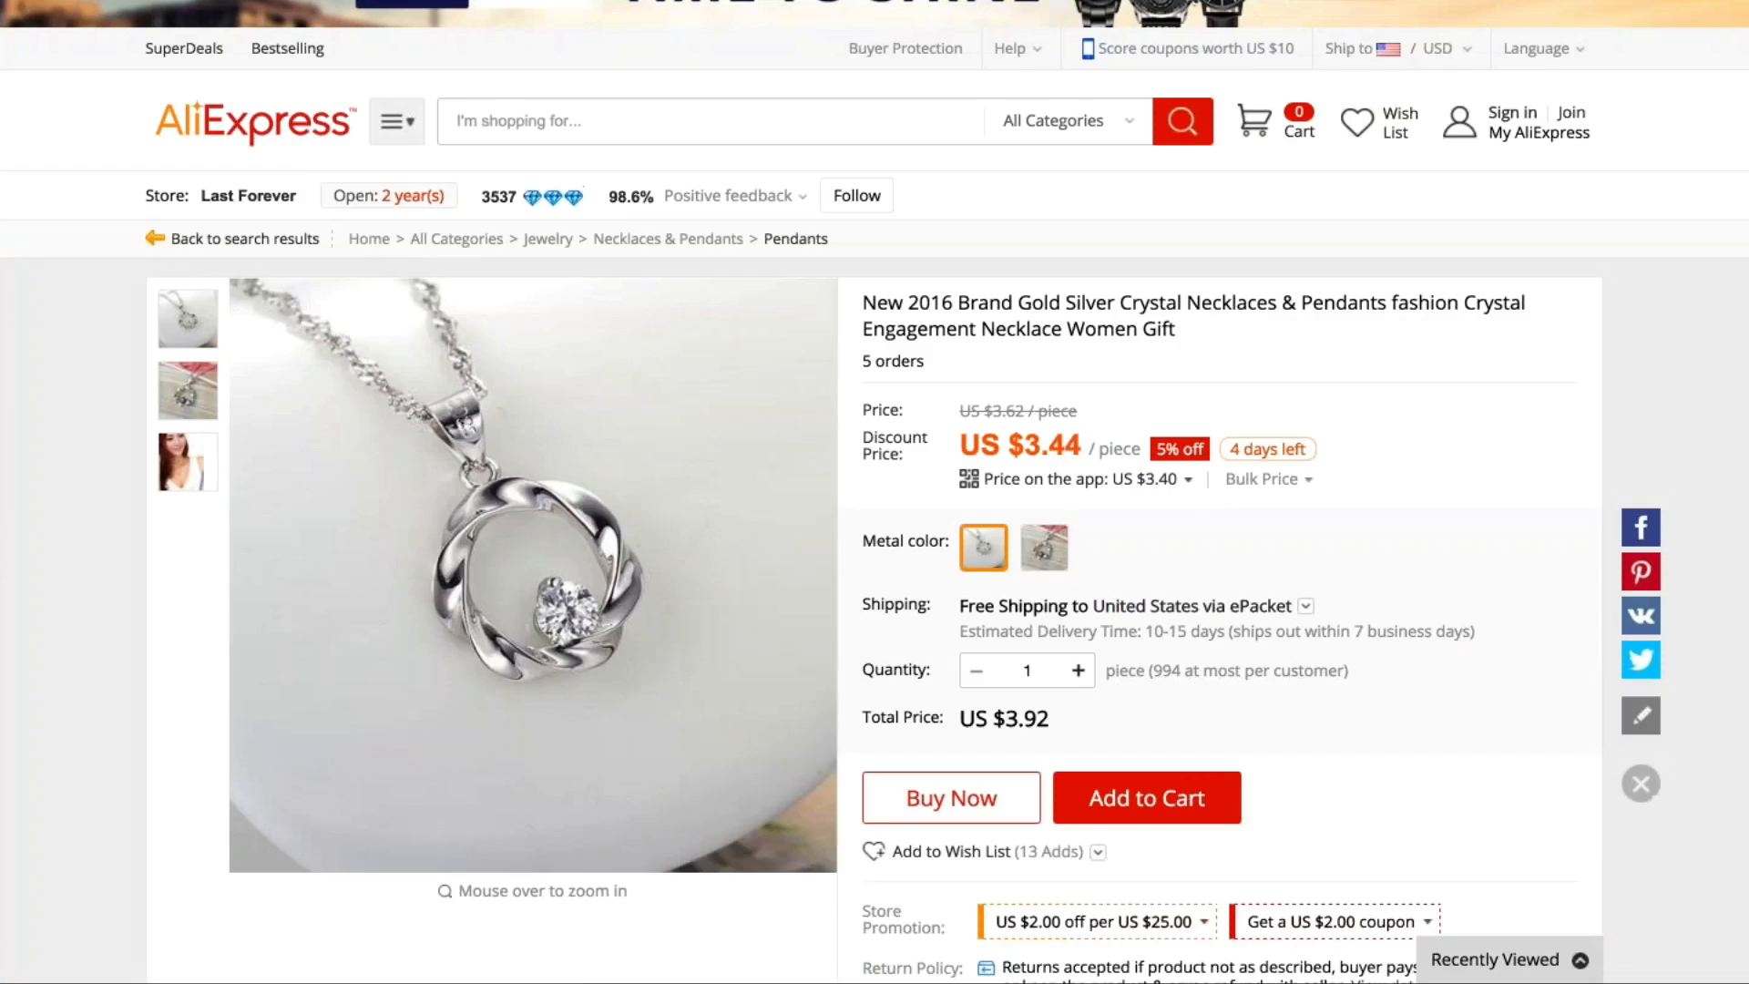
{"action": "scroll", "coordinate": [865, 702], "scroll_direction": "down", "scroll_amount": 1}
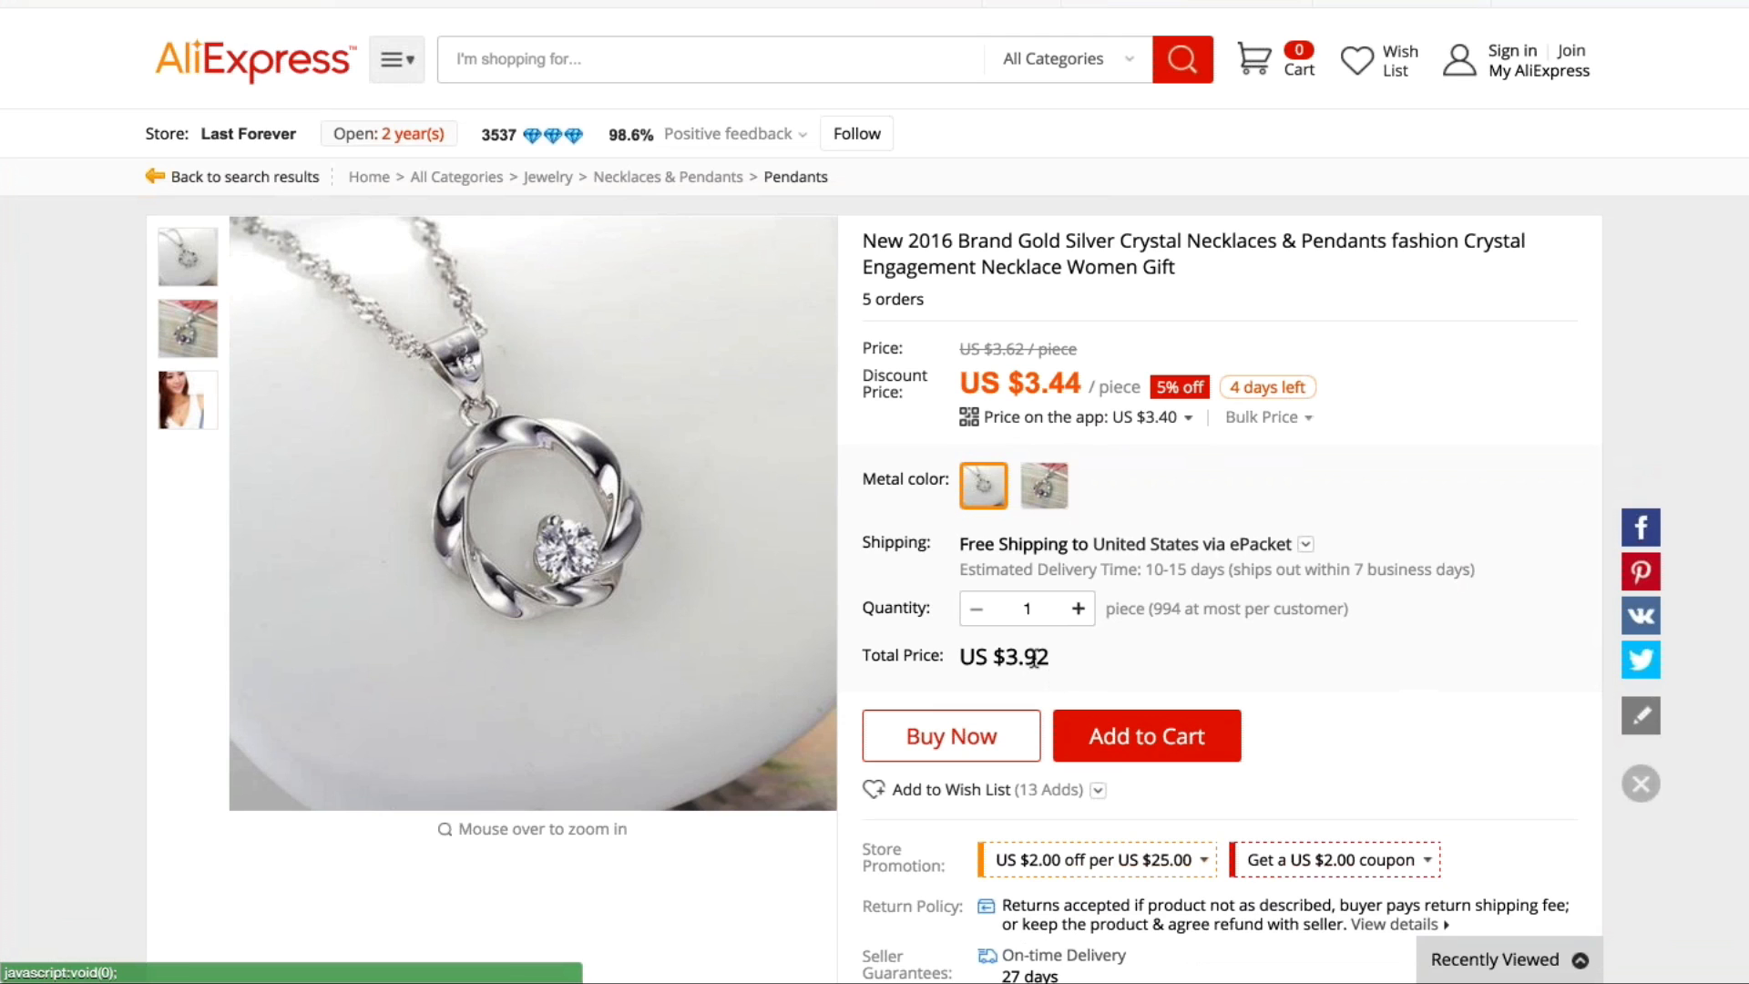
{"action": "scroll", "coordinate": [1035, 660], "scroll_direction": "down", "scroll_amount": 1}
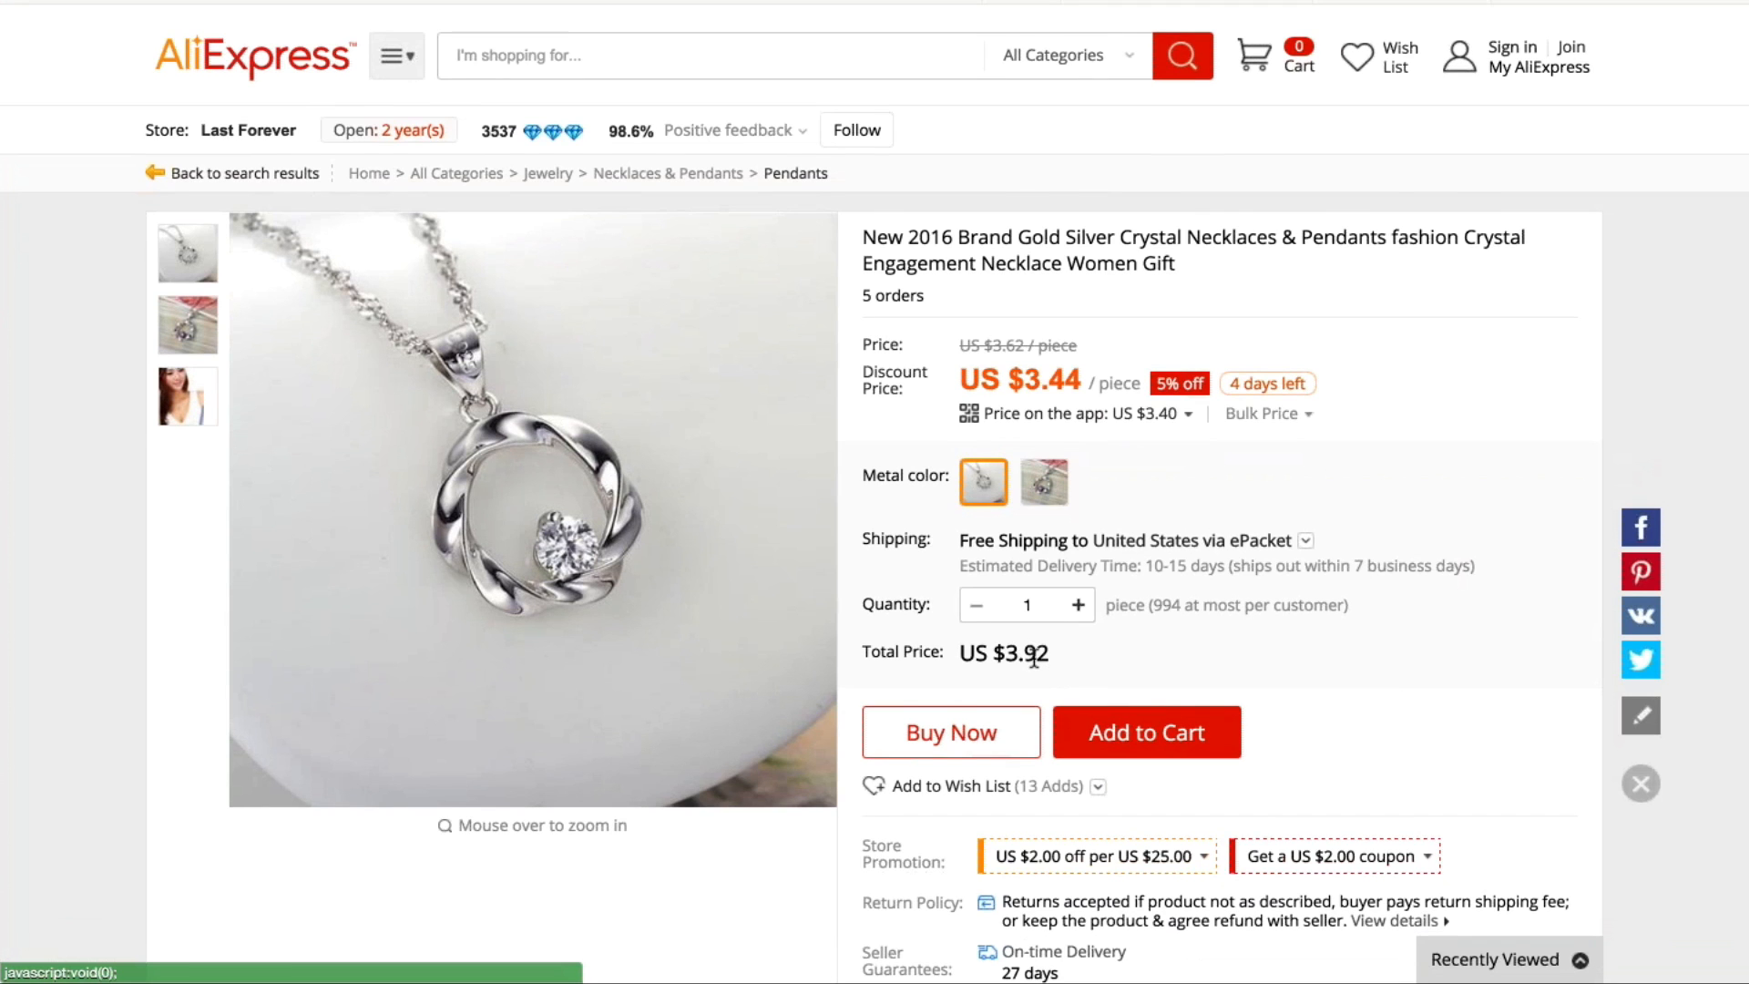
{"action": "scroll", "coordinate": [1035, 657], "scroll_direction": "down", "scroll_amount": 4}
{"action": "scroll", "coordinate": [1035, 658], "scroll_direction": "up", "scroll_amount": 3}
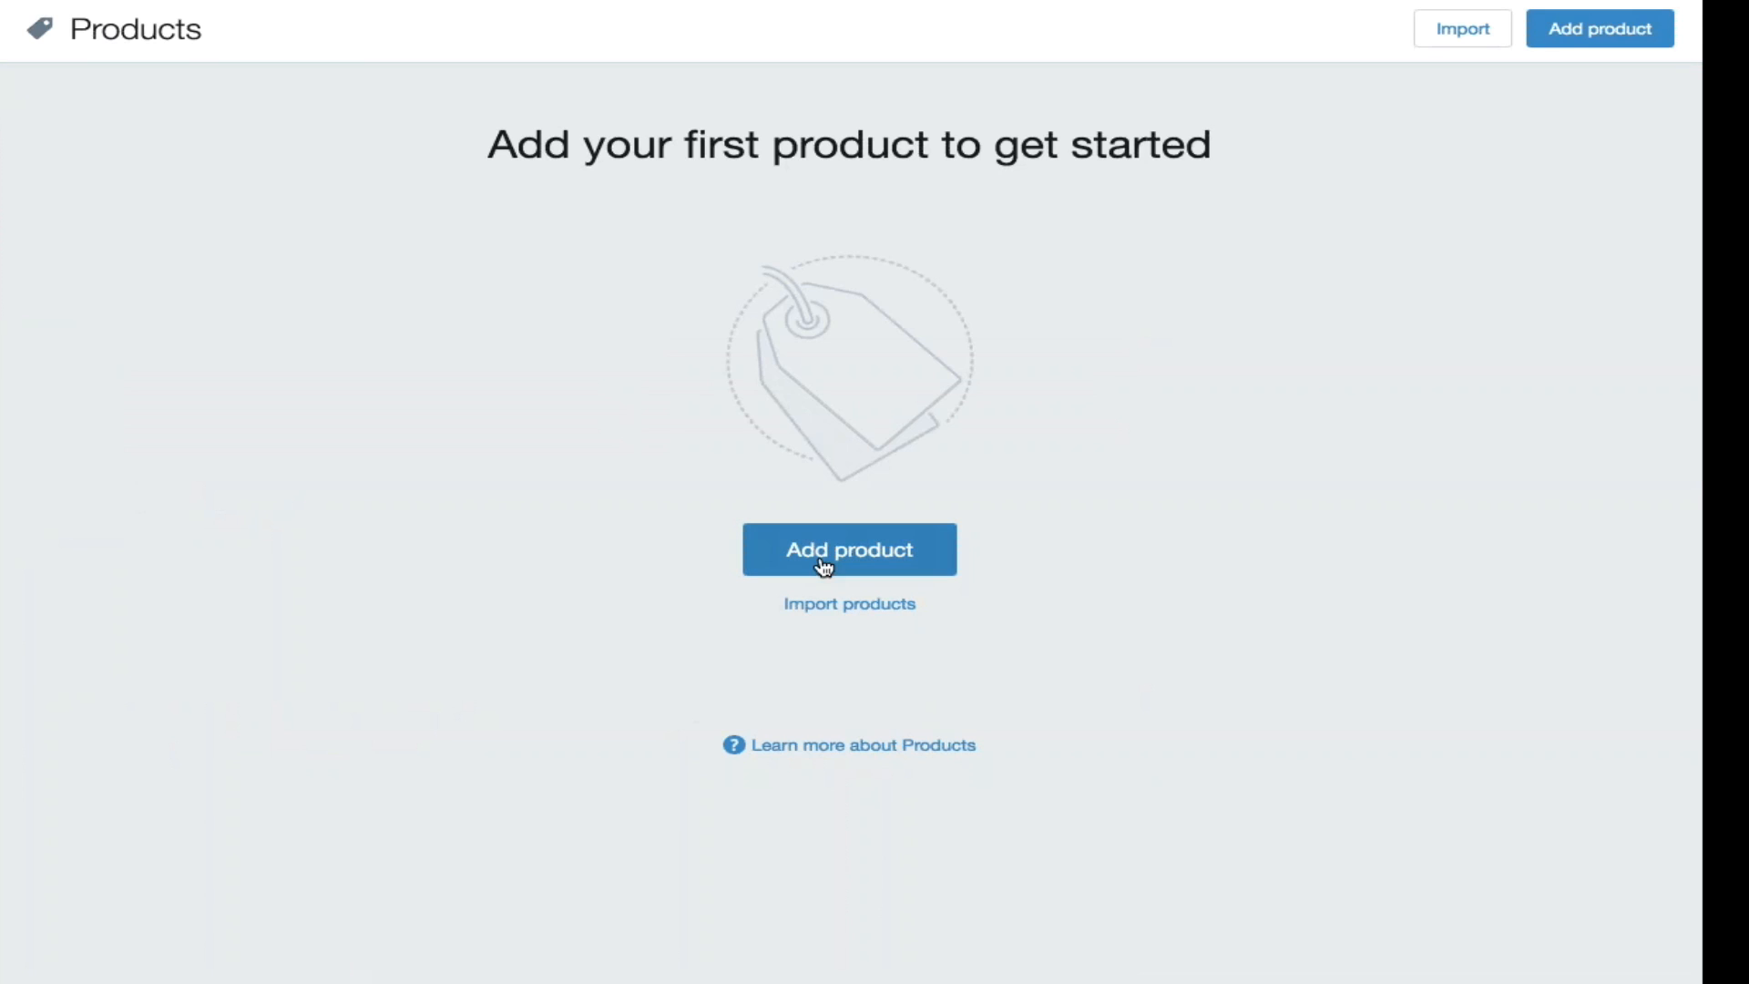
Step: Switch to the Shopify Products page and add a new product titled "Crystal Necklace"
{"action": "left_click", "coordinate": [824, 562]}
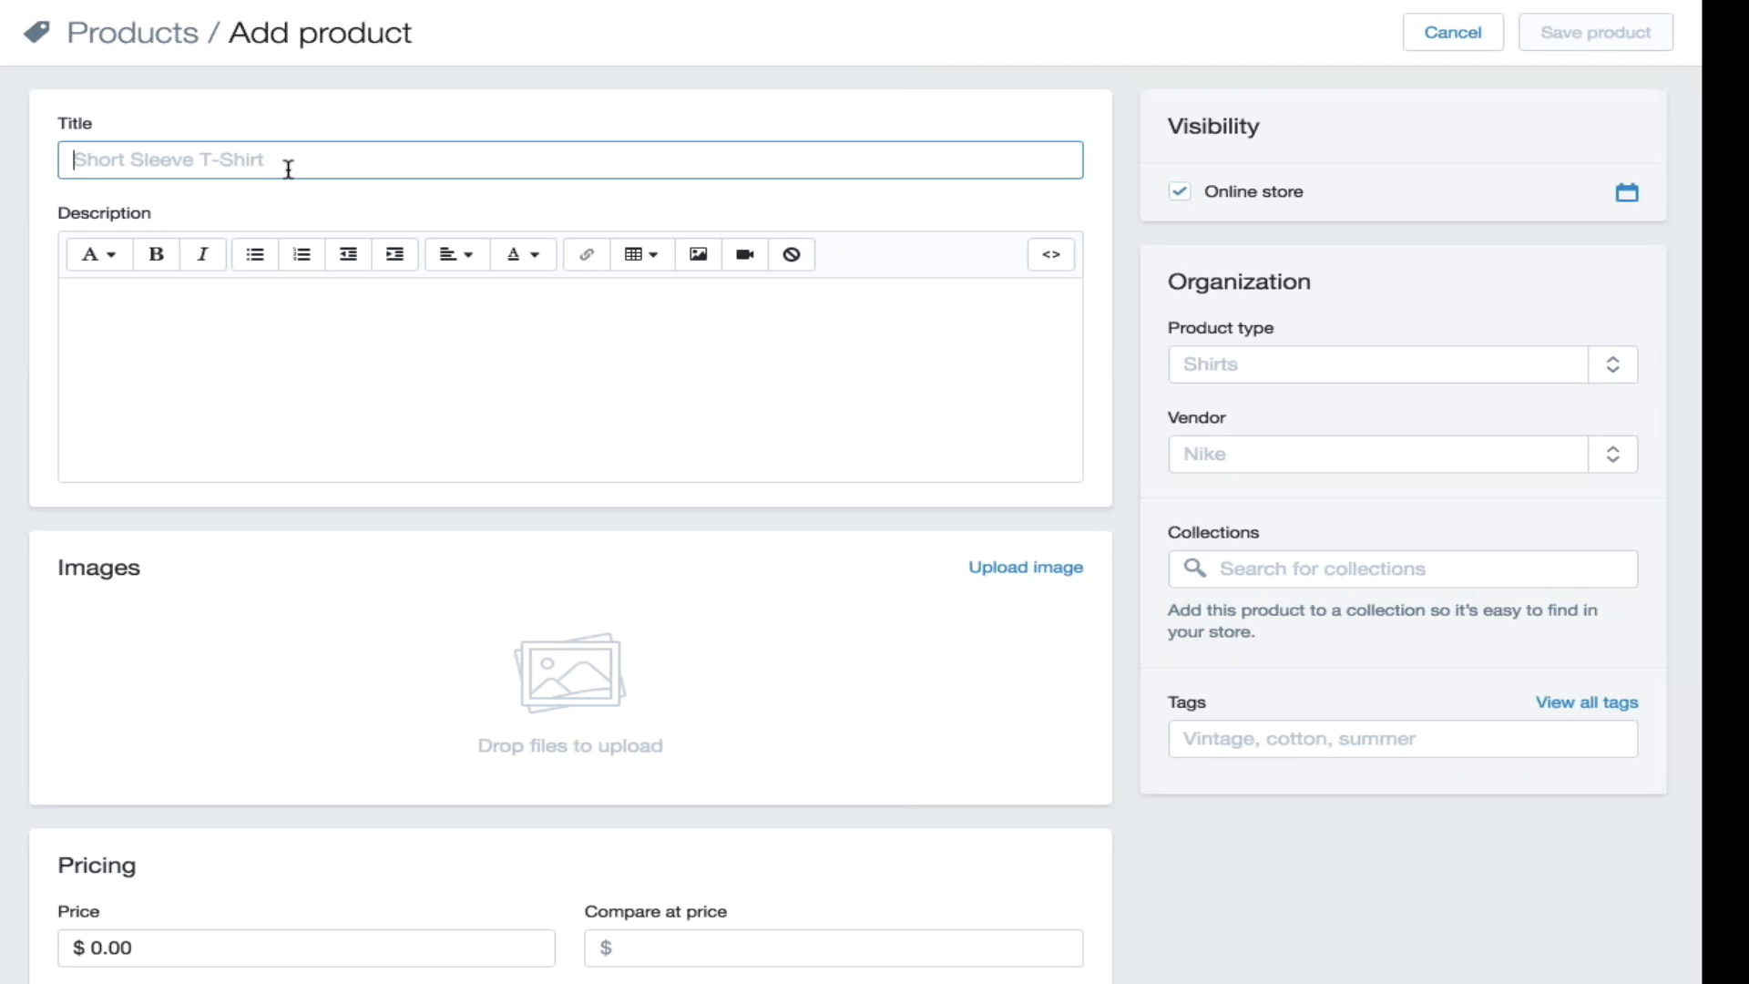
{"action": "type", "text": "Crys"}
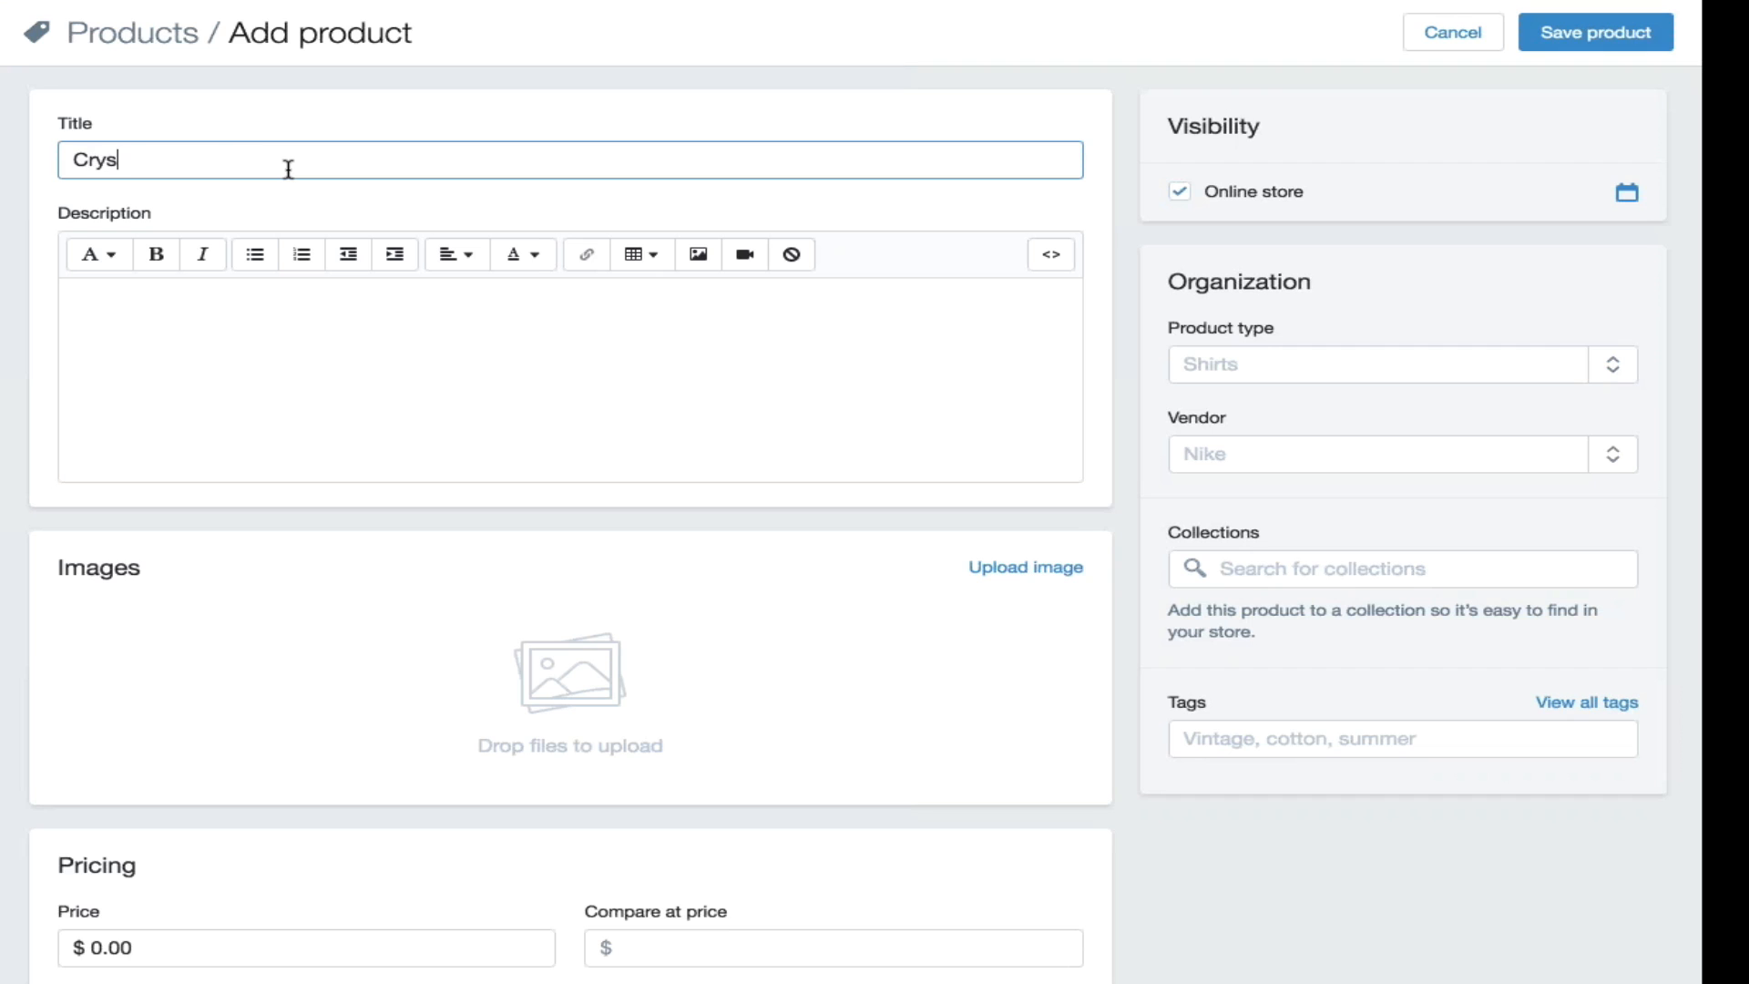
{"action": "type", "text": "tal Necklace"}
Step: Enter "$14.99 Crystal Engagement Necklace" as the first line of the product description and start a new line
{"action": "left_click", "coordinate": [112, 307]}
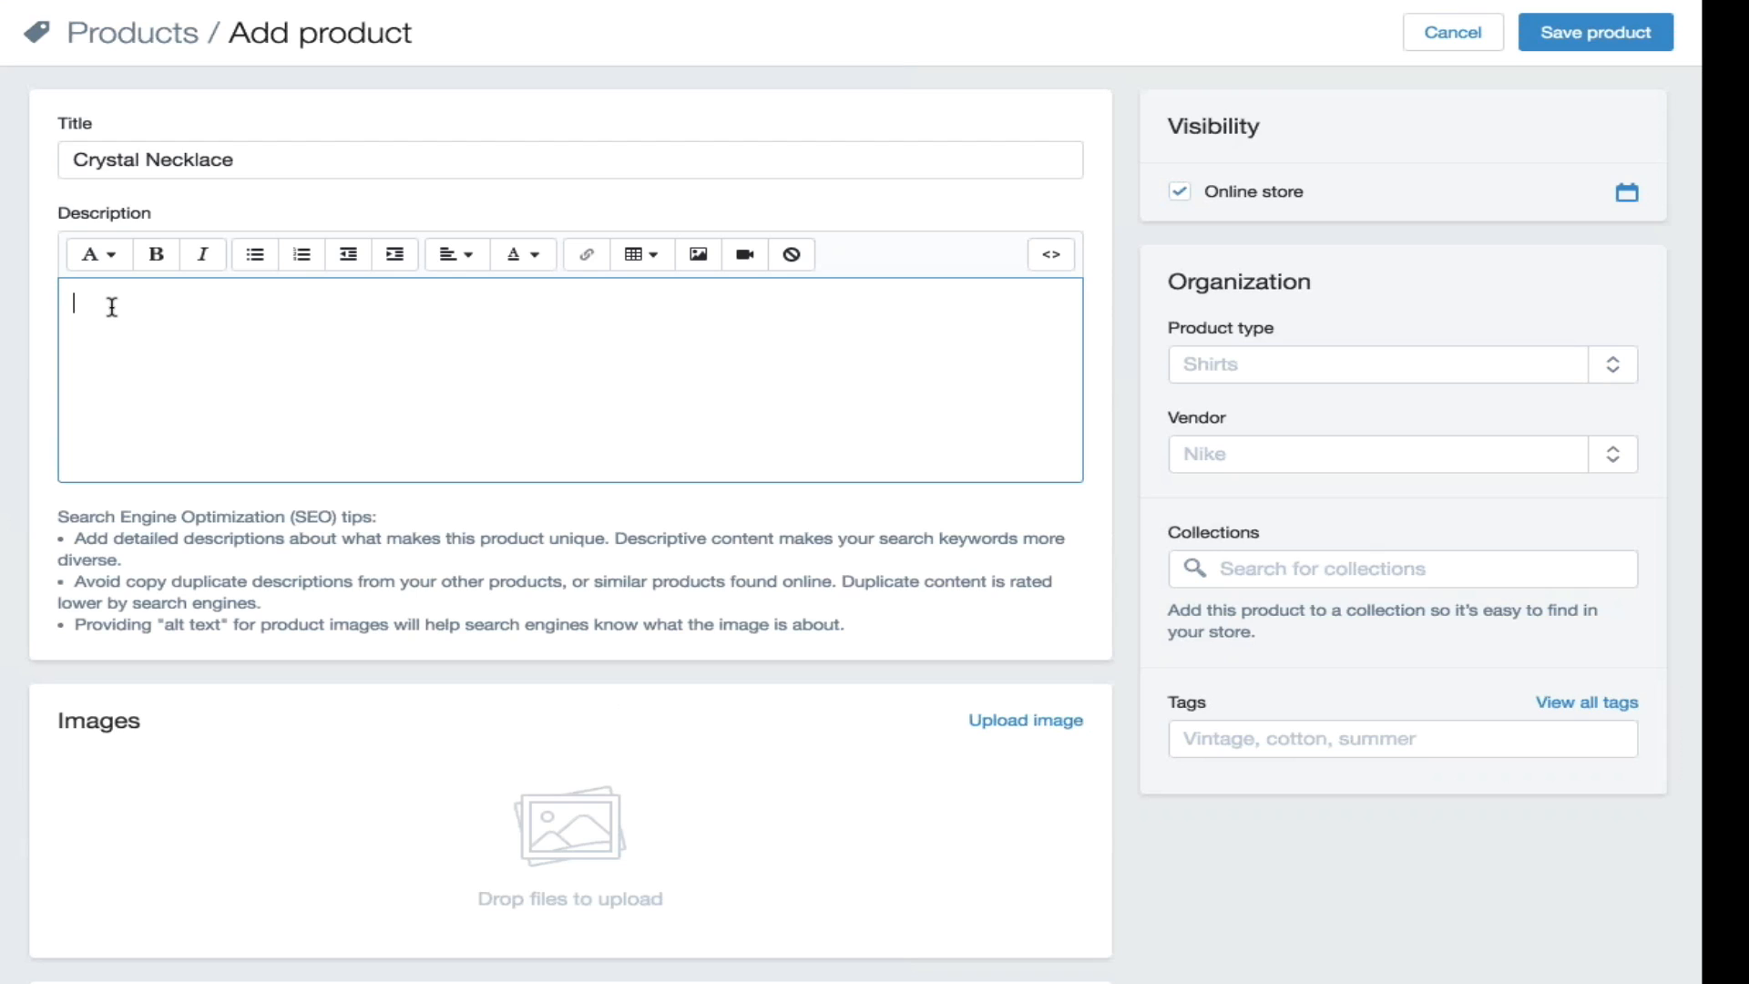
{"action": "type", "text": "$"}
{"action": "type", "text": "14."}
{"action": "type", "text": "99 C"}
{"action": "type", "text": "rystal Eng"}
{"action": "type", "text": "agement Necl"}
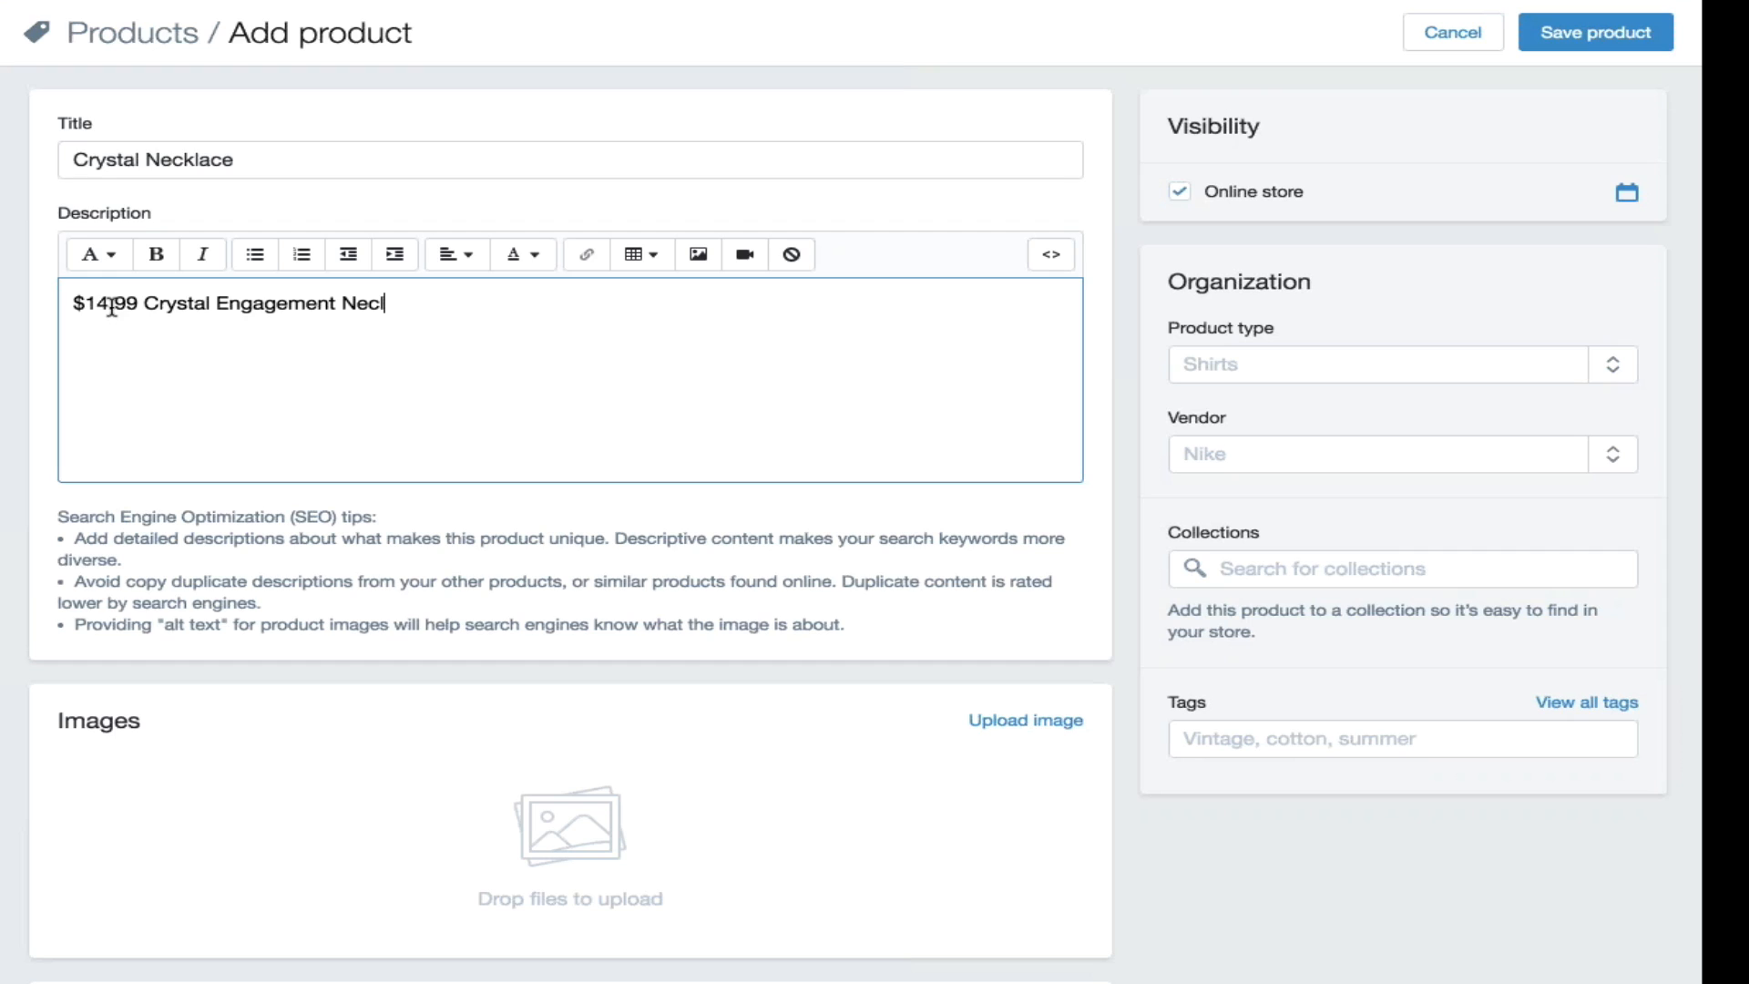
{"action": "key", "text": "BackSpace"}
{"action": "type", "text": "klace"}
{"action": "key", "text": "Return"}
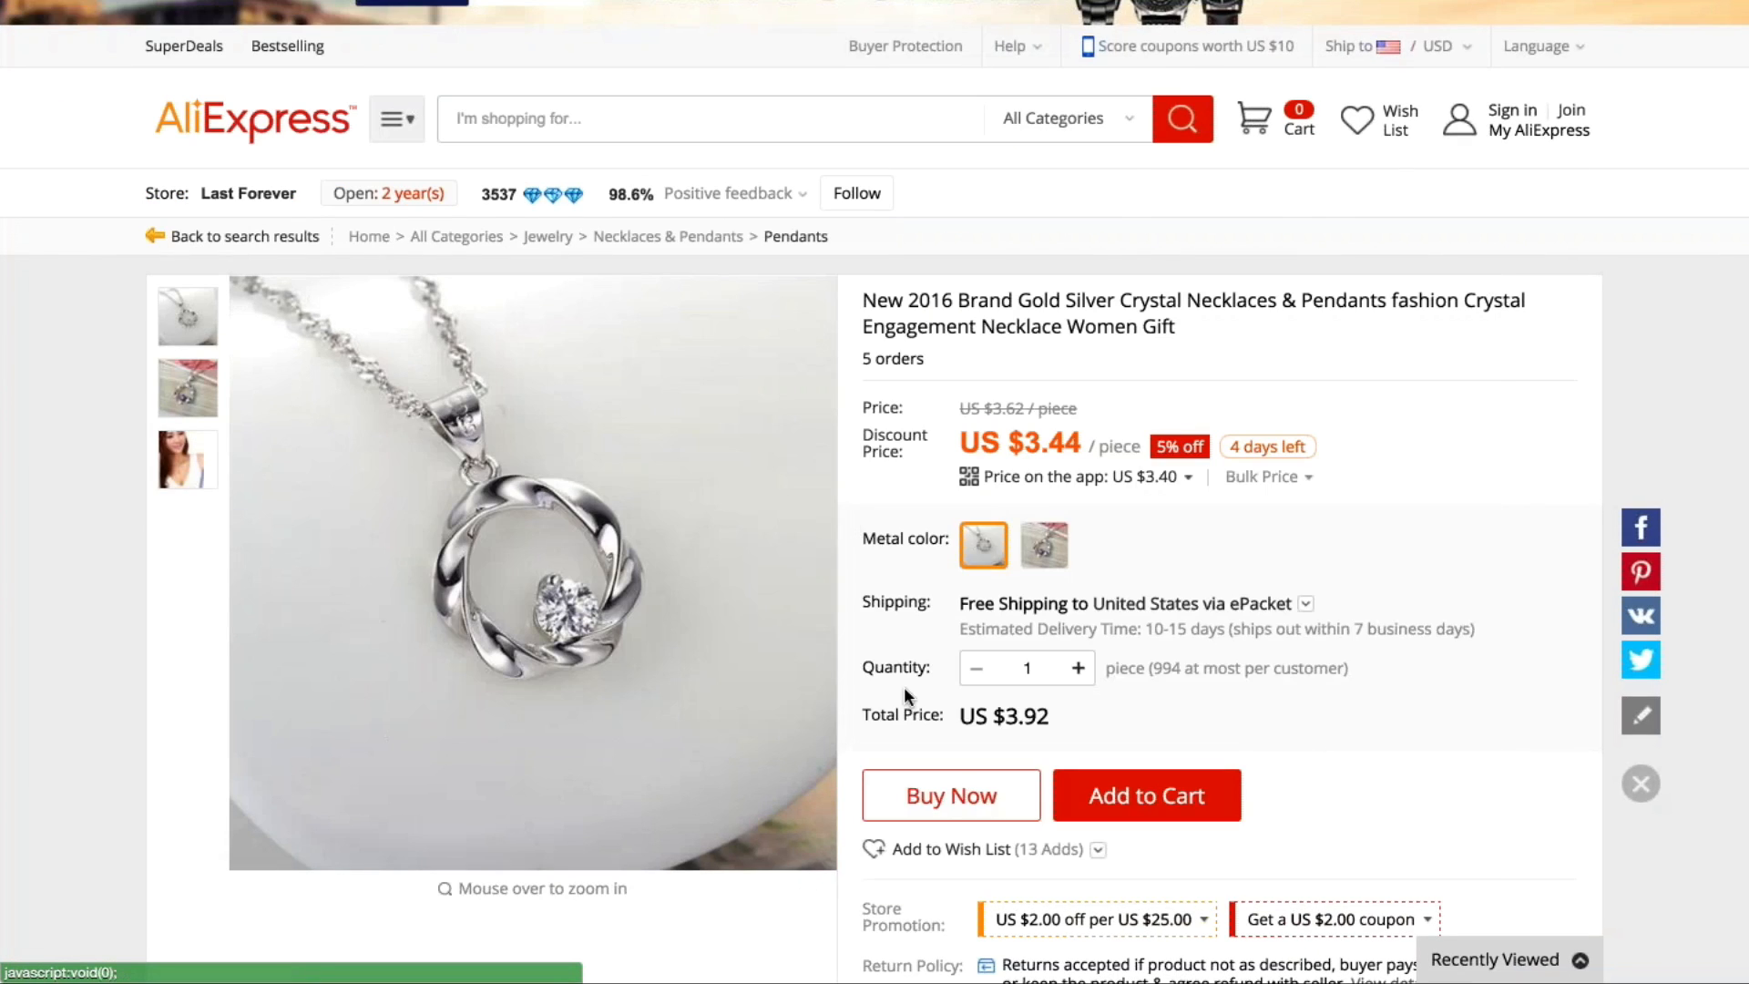
Step: Copy the pendant size and chain length lines from the AliExpress product description into the Shopify product description
{"action": "scroll", "coordinate": [903, 686], "scroll_direction": "down", "scroll_amount": 8}
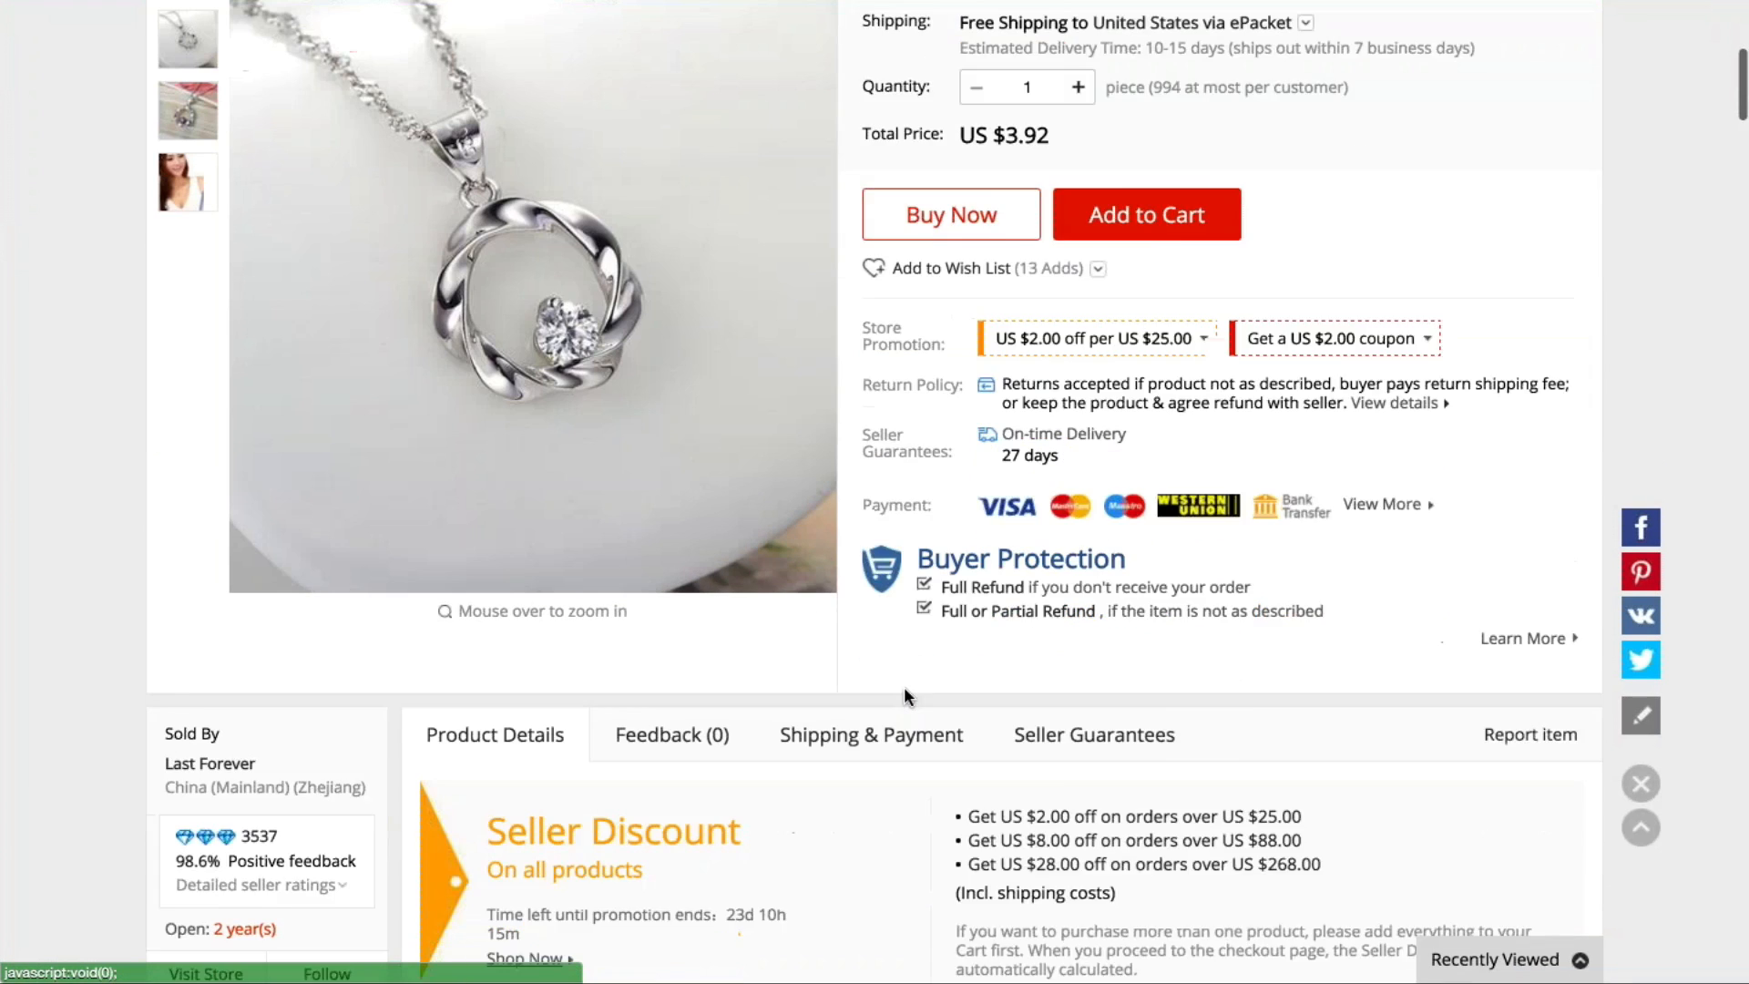
{"action": "scroll", "coordinate": [905, 692], "scroll_direction": "down", "scroll_amount": 5}
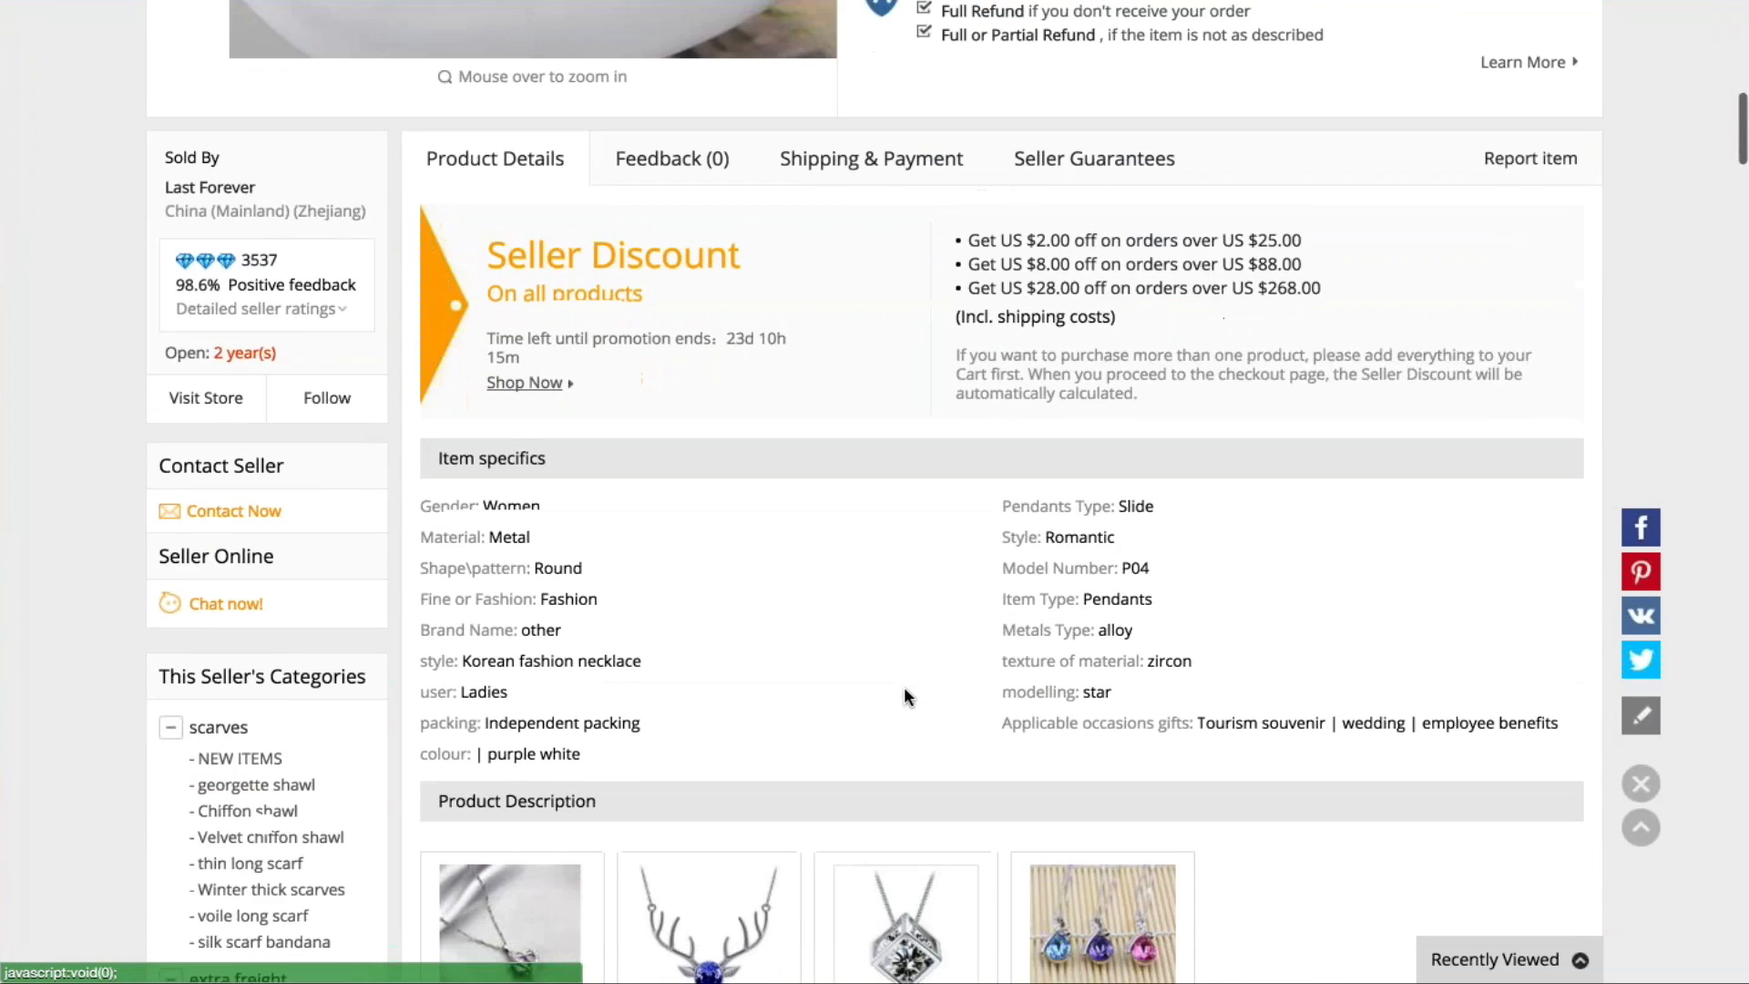
{"action": "scroll", "coordinate": [905, 696], "scroll_direction": "down", "scroll_amount": 2}
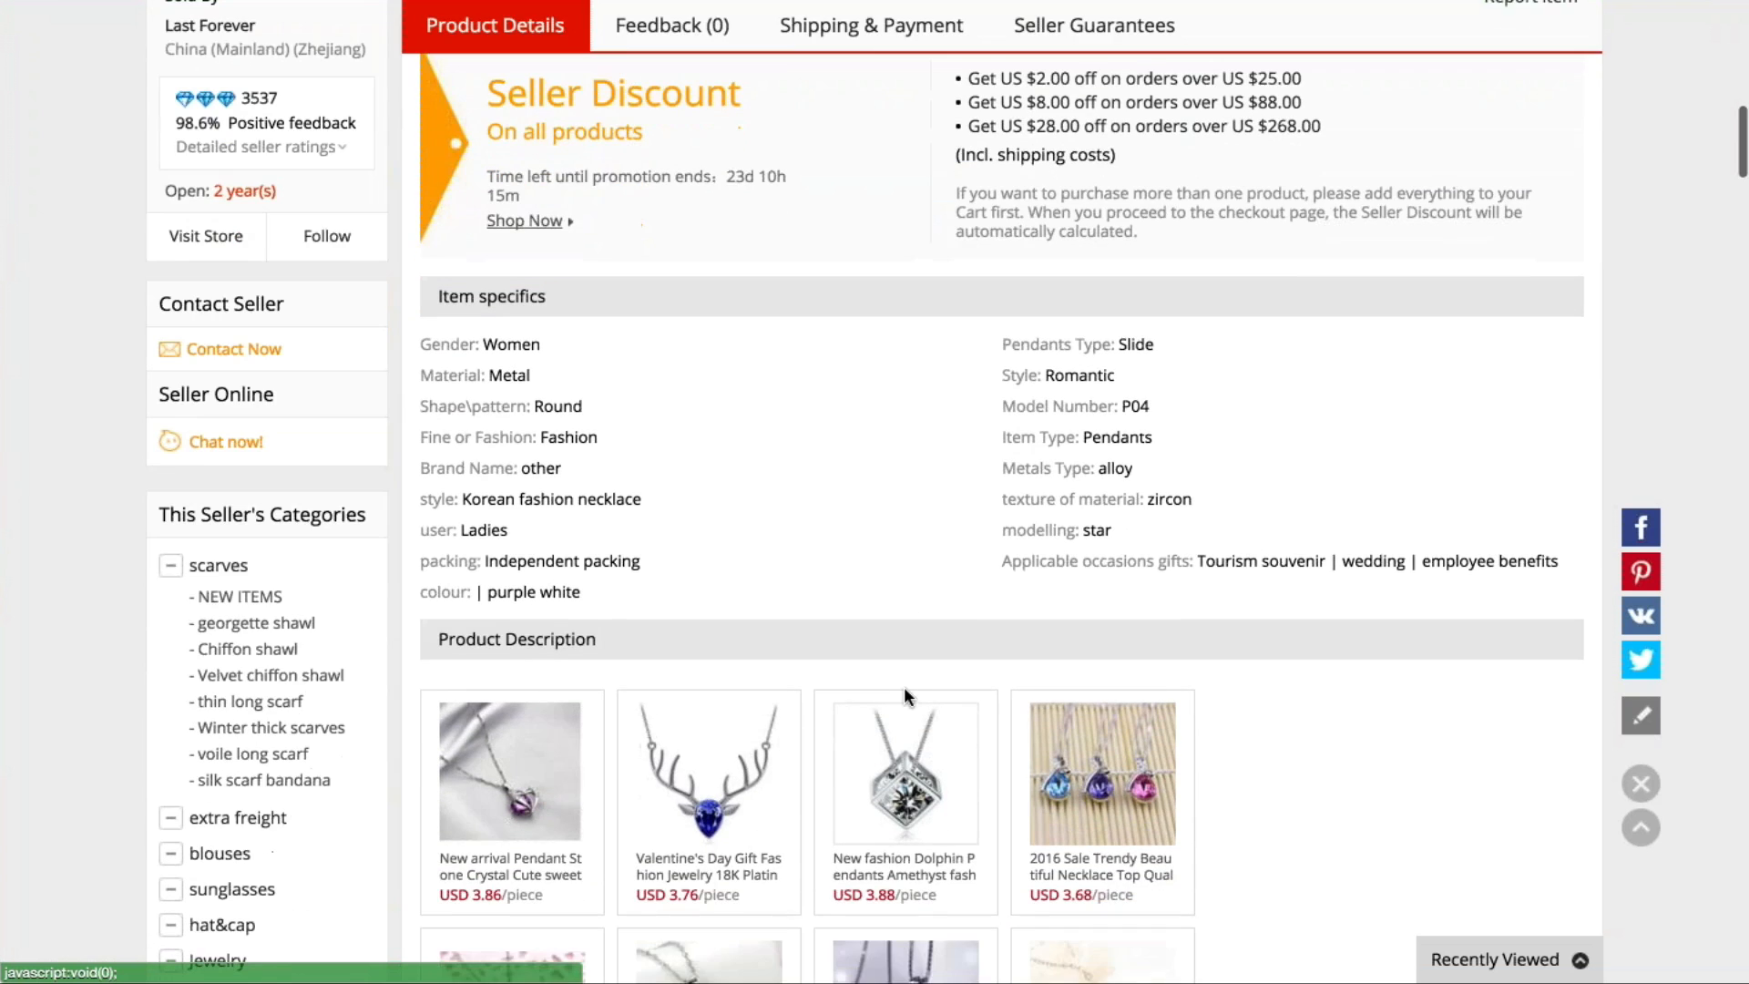
{"action": "scroll", "coordinate": [904, 695], "scroll_direction": "up", "scroll_amount": 1}
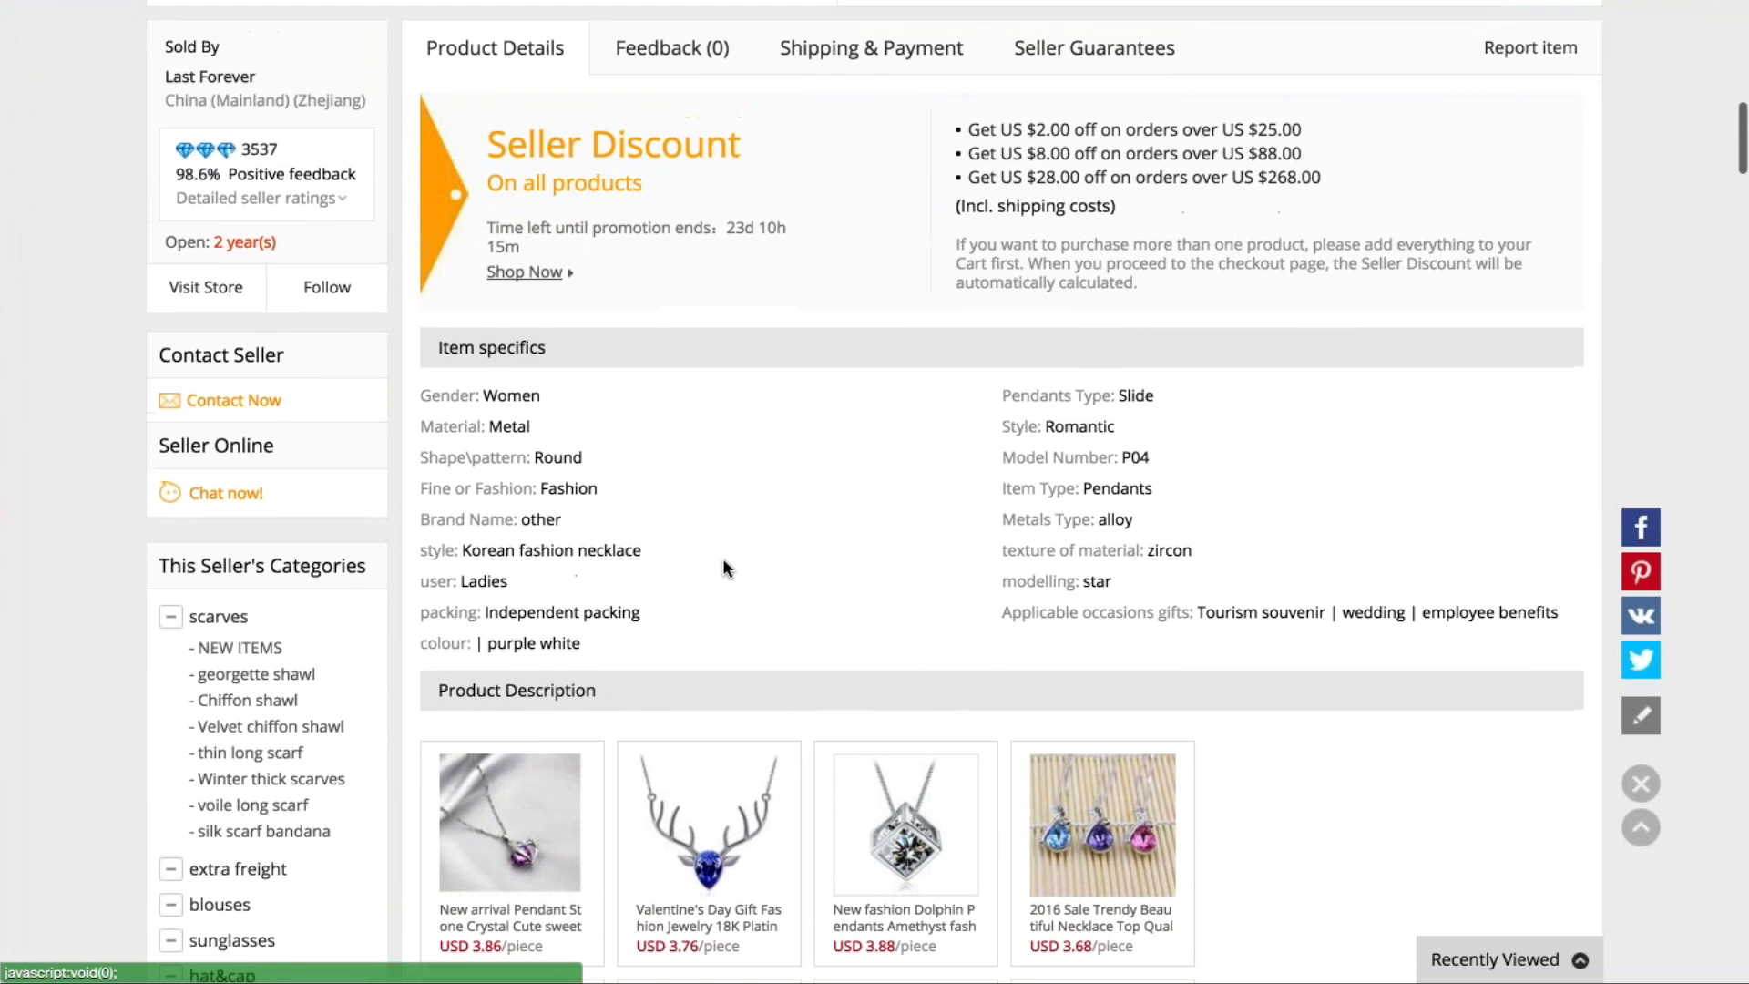
{"action": "scroll", "coordinate": [723, 560], "scroll_direction": "up", "scroll_amount": 4}
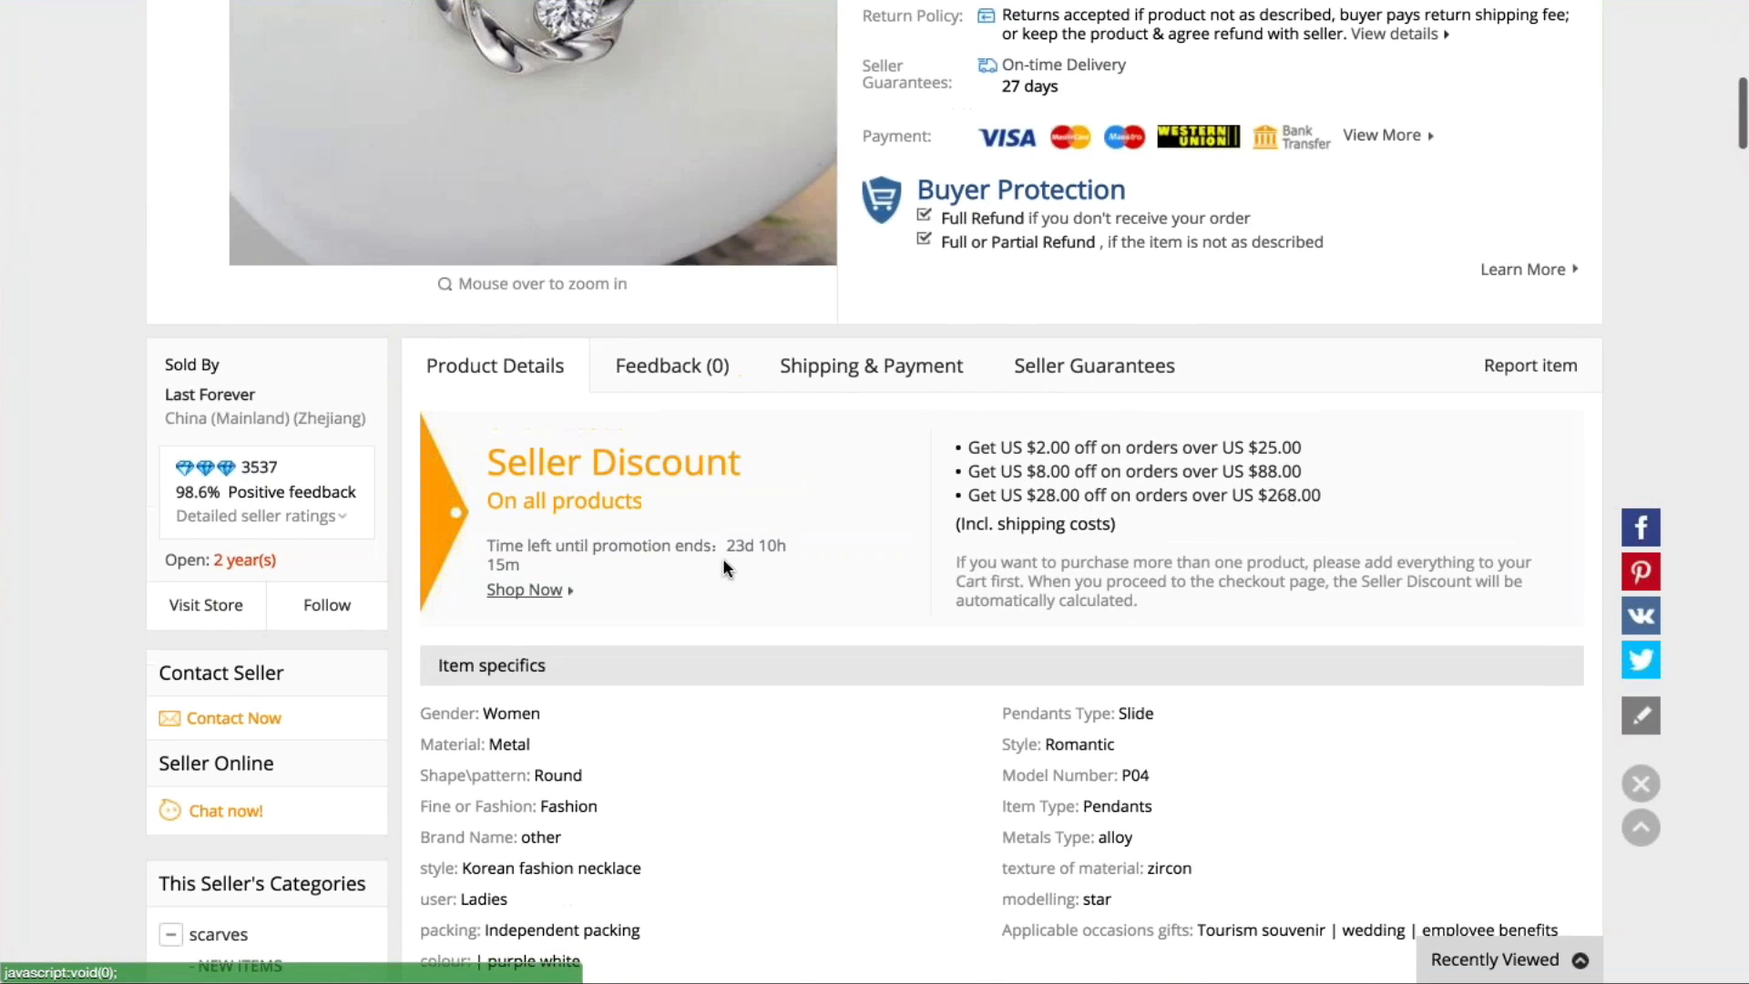
{"action": "scroll", "coordinate": [724, 560], "scroll_direction": "down", "scroll_amount": 5}
{"action": "scroll", "coordinate": [723, 568], "scroll_direction": "down", "scroll_amount": 10}
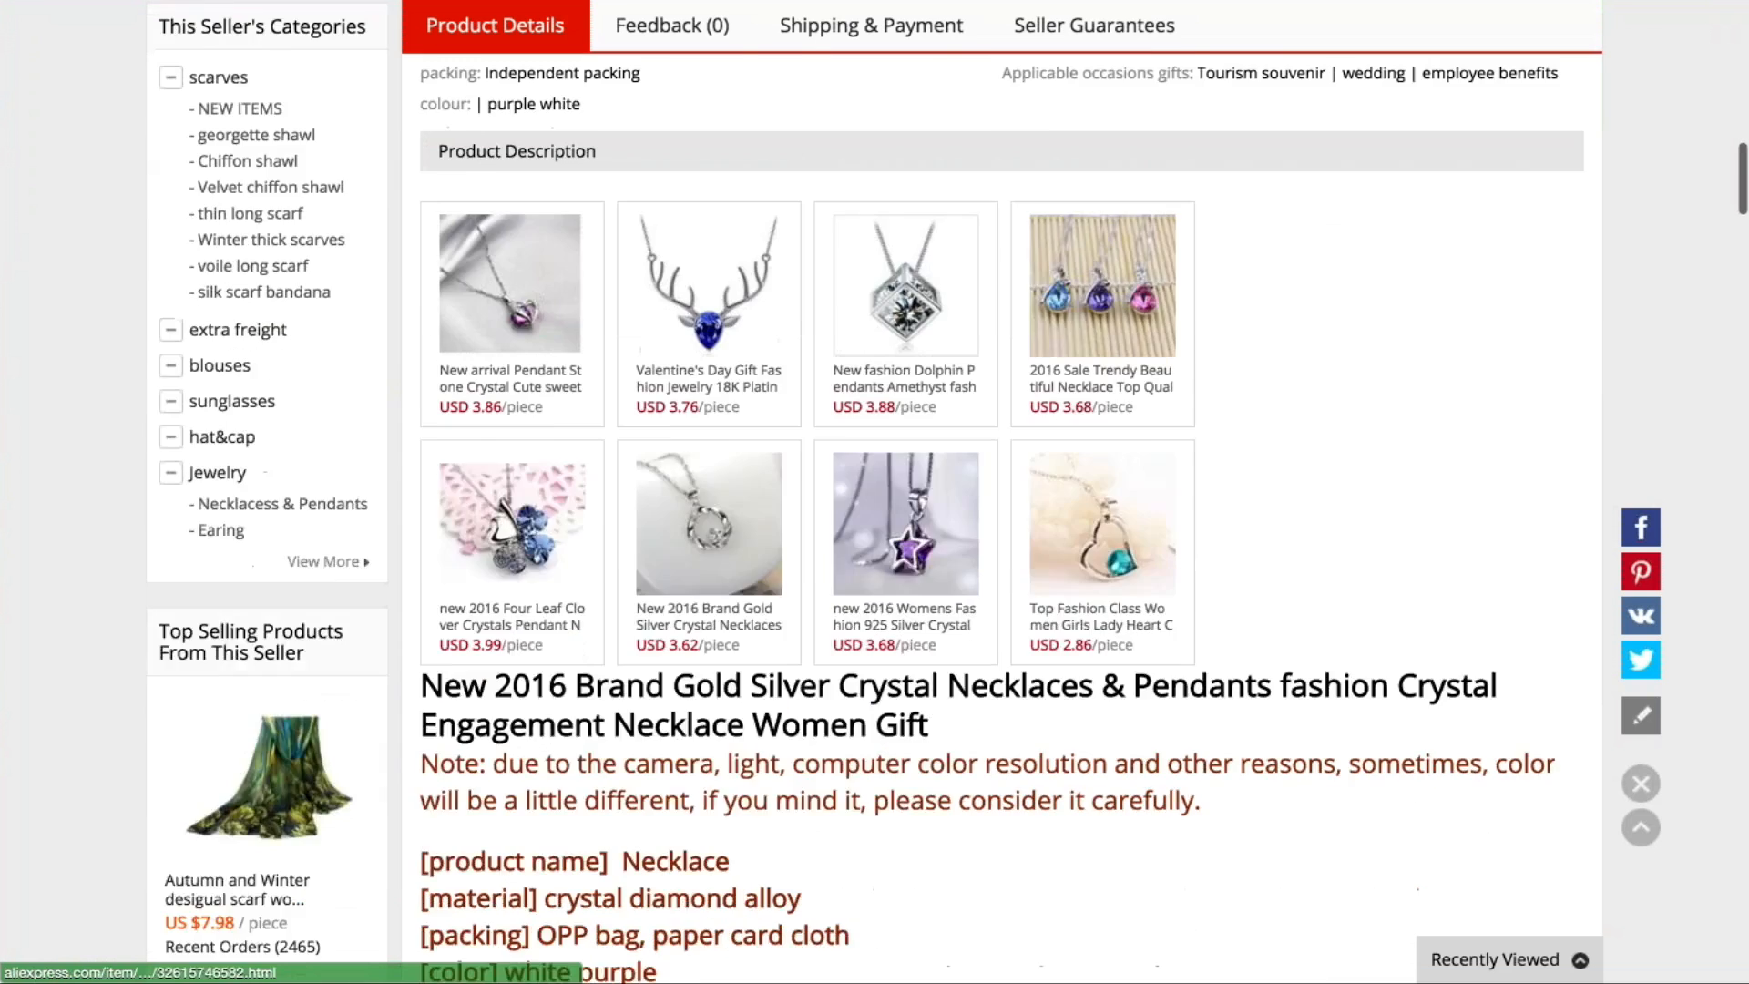
{"action": "scroll", "coordinate": [723, 569], "scroll_direction": "down", "scroll_amount": 4}
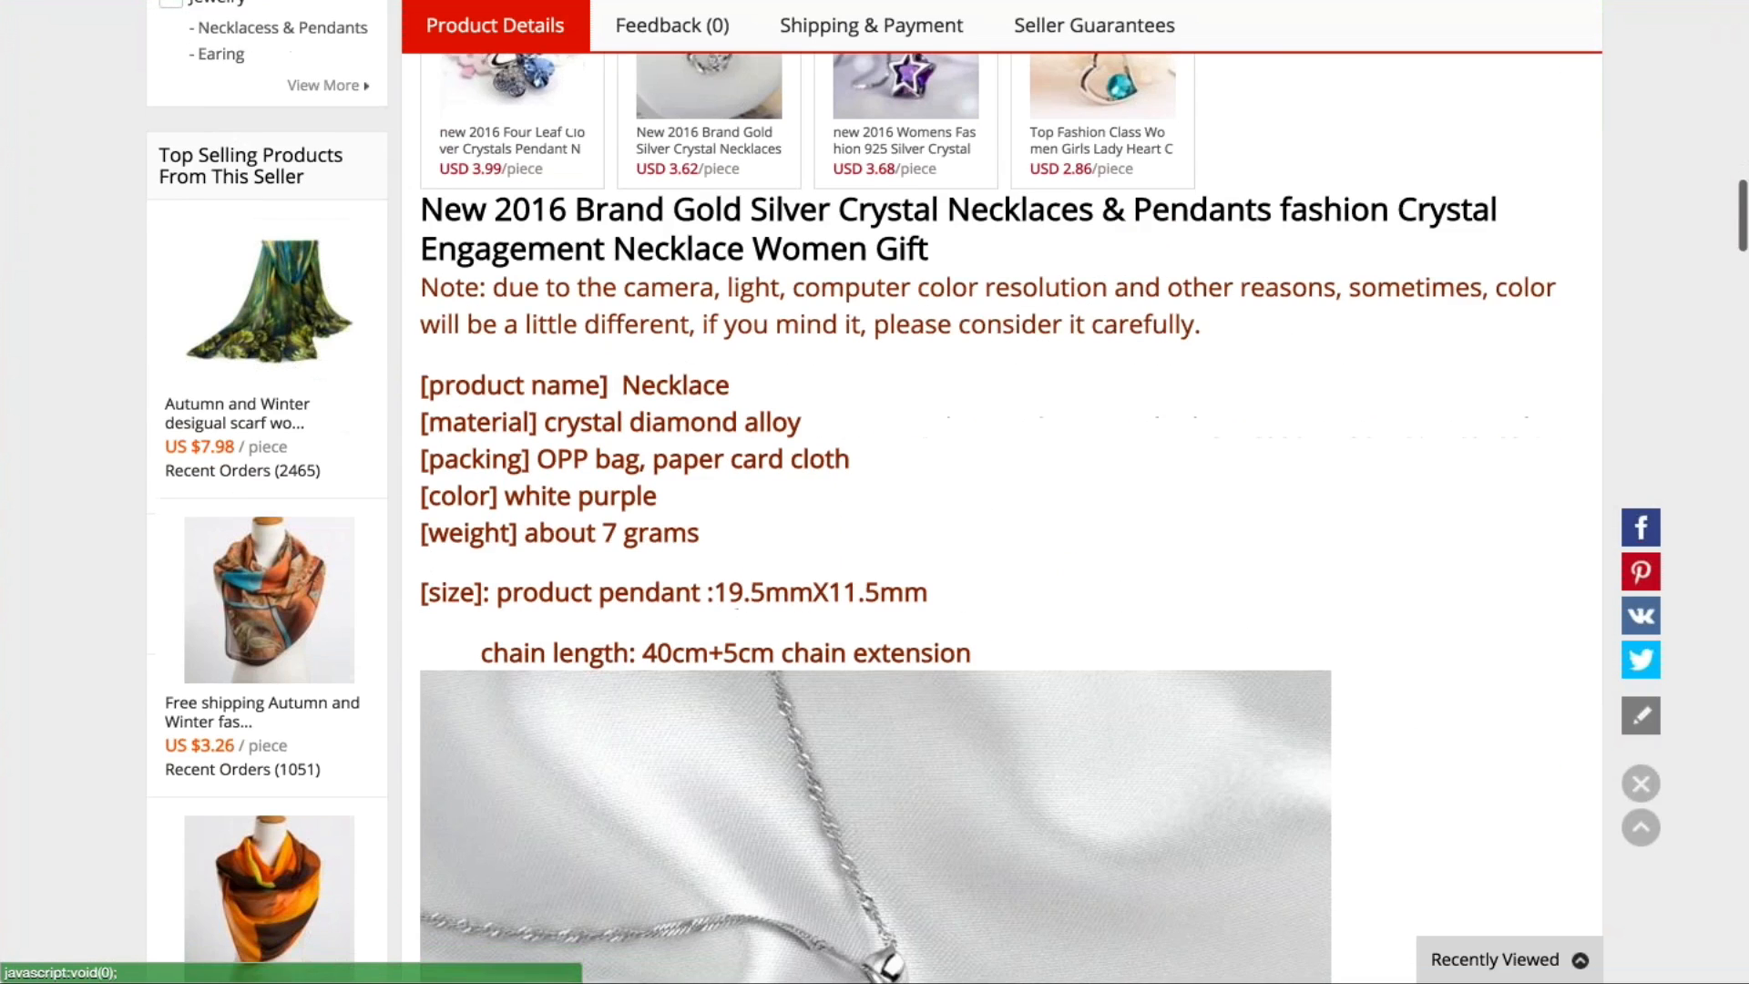
{"action": "scroll", "coordinate": [689, 632], "scroll_direction": "down", "scroll_amount": 1}
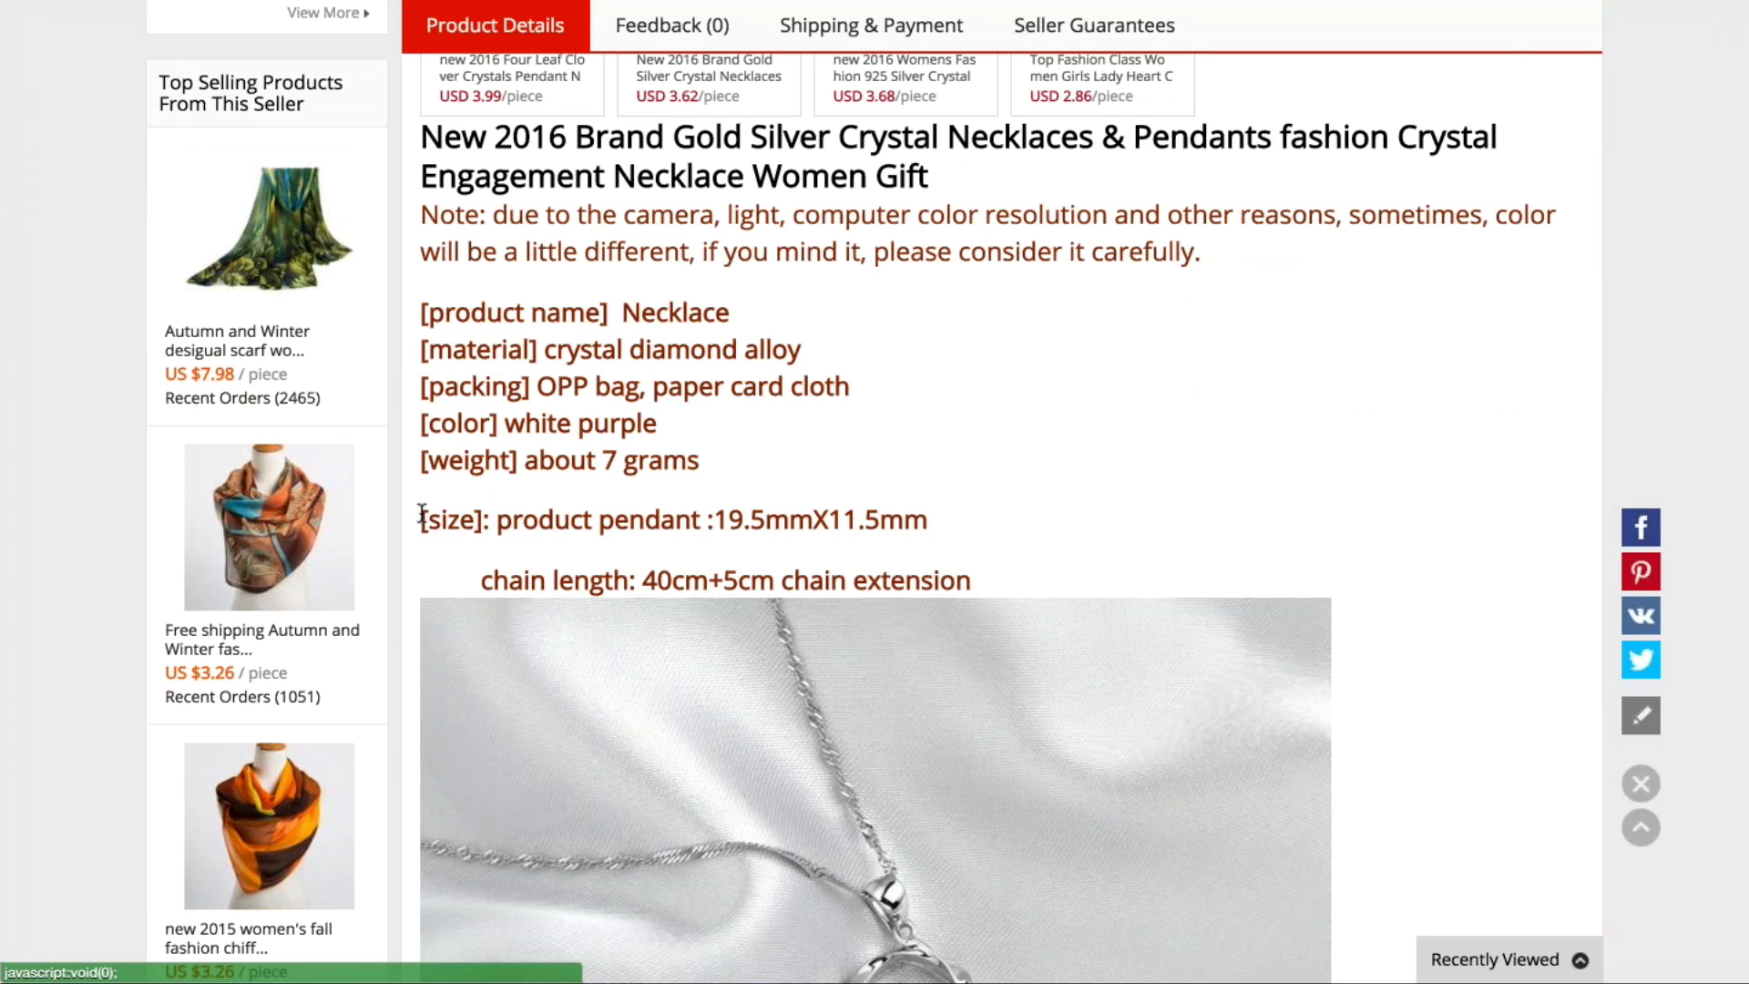
{"action": "left_click_drag", "start_coordinate": [420, 516], "coordinate": [974, 578]}
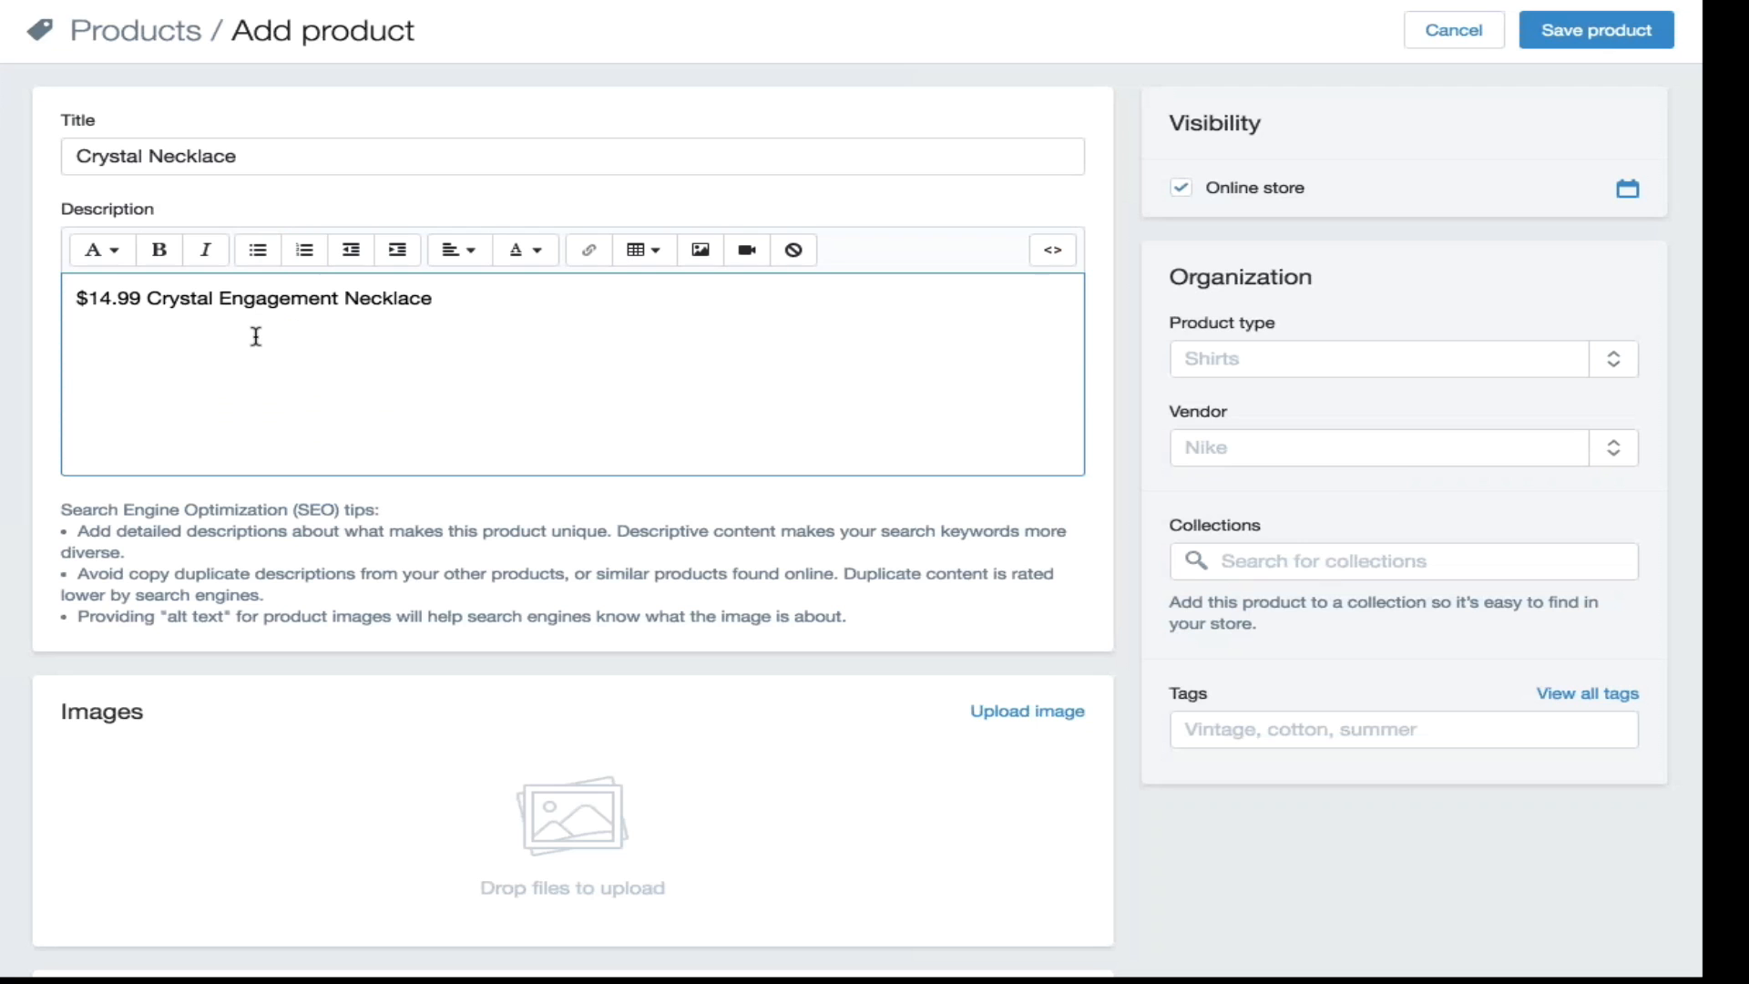
{"action": "type", "text": "[size]: product pendant :19.5mmX11.5mm          chain length: 40cm+5cm chain extension"}
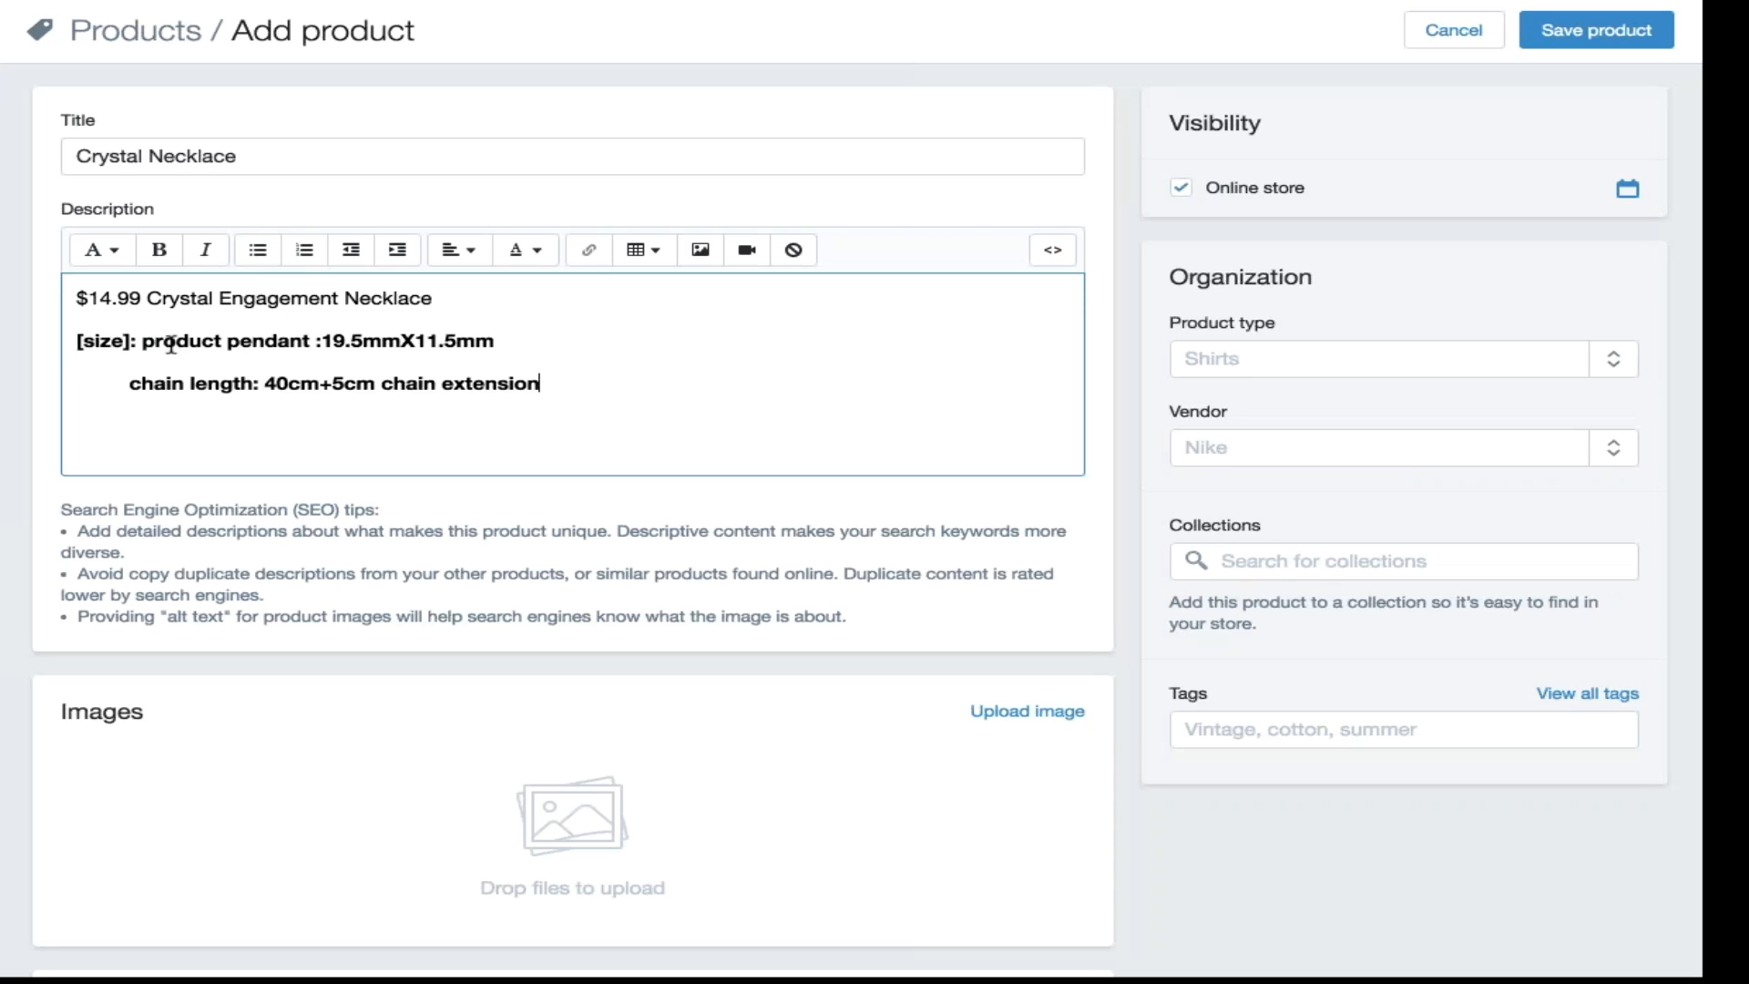
Step: Replace the pasted pendant size line in the description with 'Size Length: 17"' and delete the chain length text
{"action": "left_click_drag", "start_coordinate": [77, 340], "coordinate": [516, 361]}
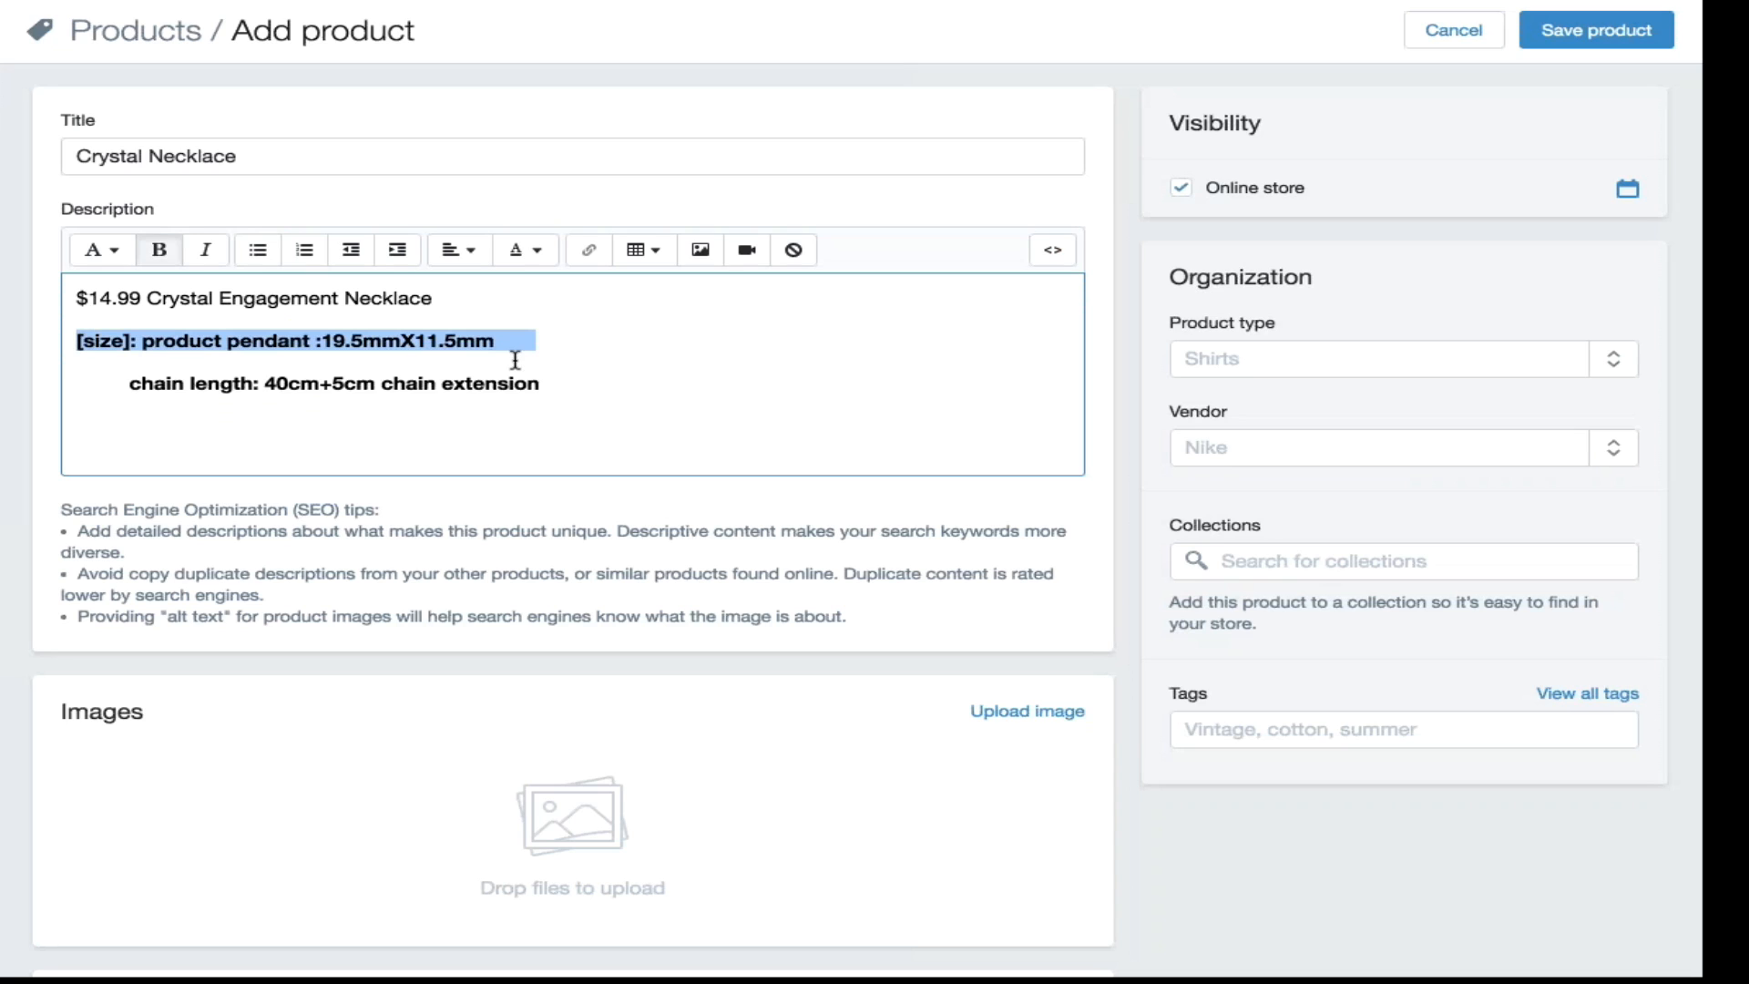
{"action": "type", "text": "Size "}
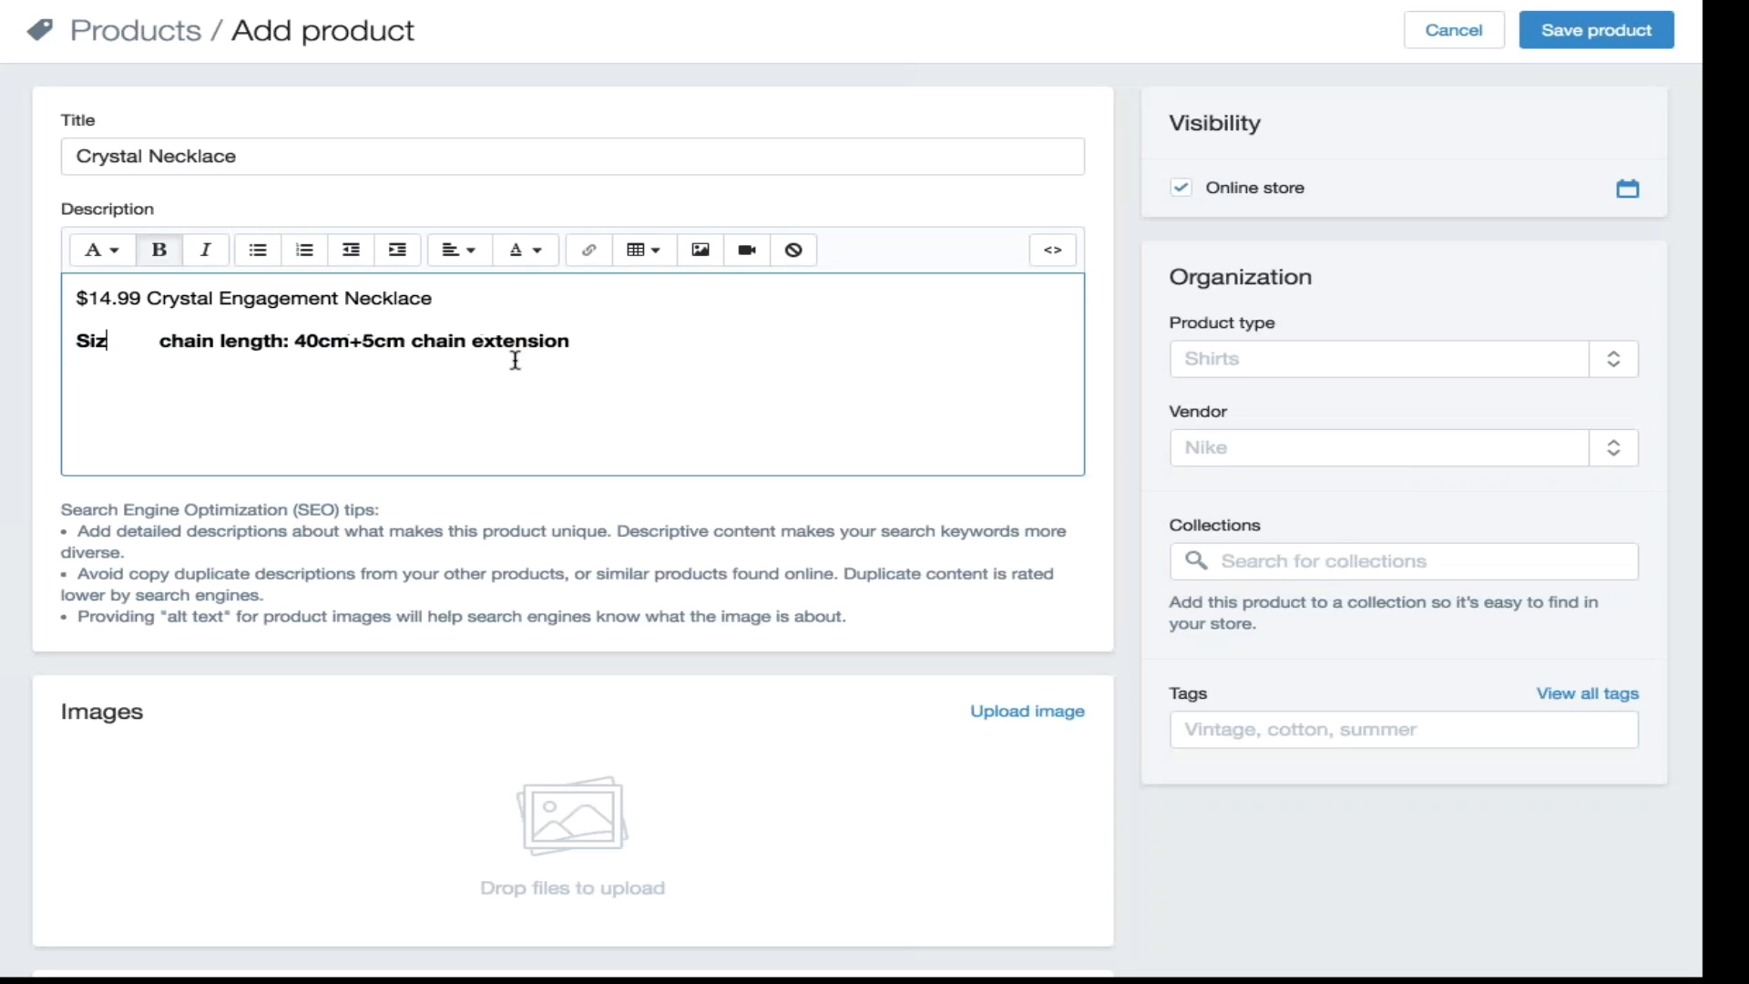
{"action": "type", "text": "Length"}
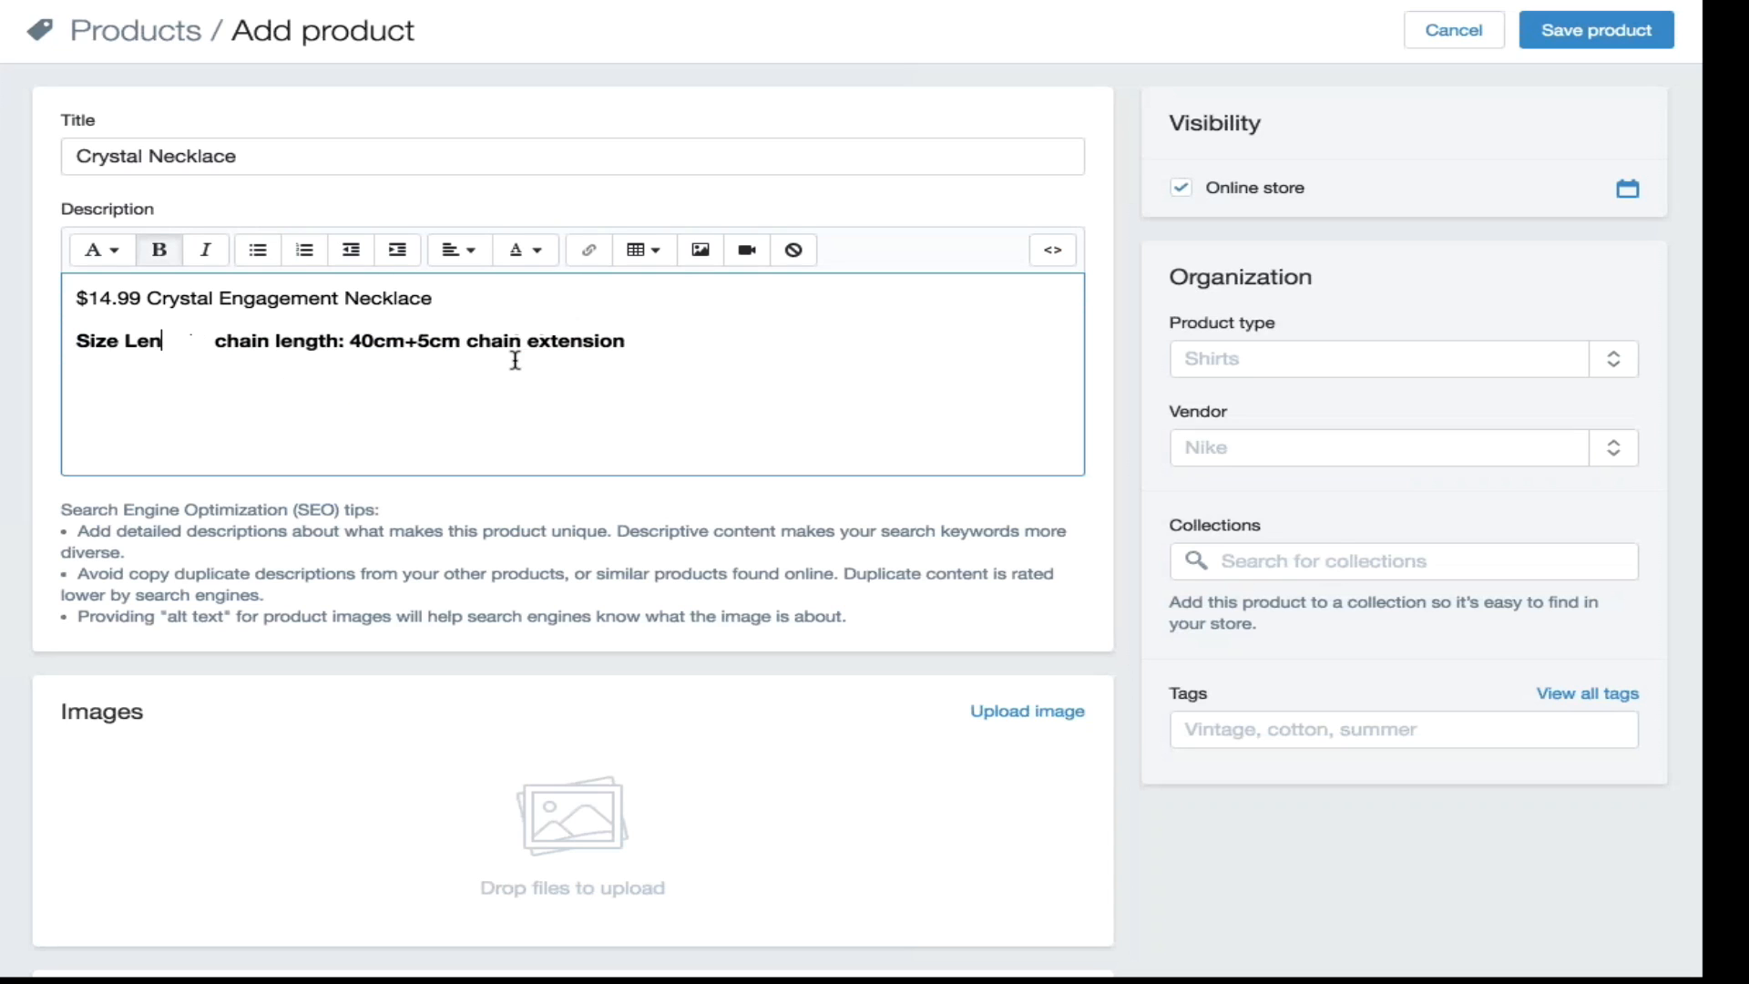
{"action": "type", "text": ": "}
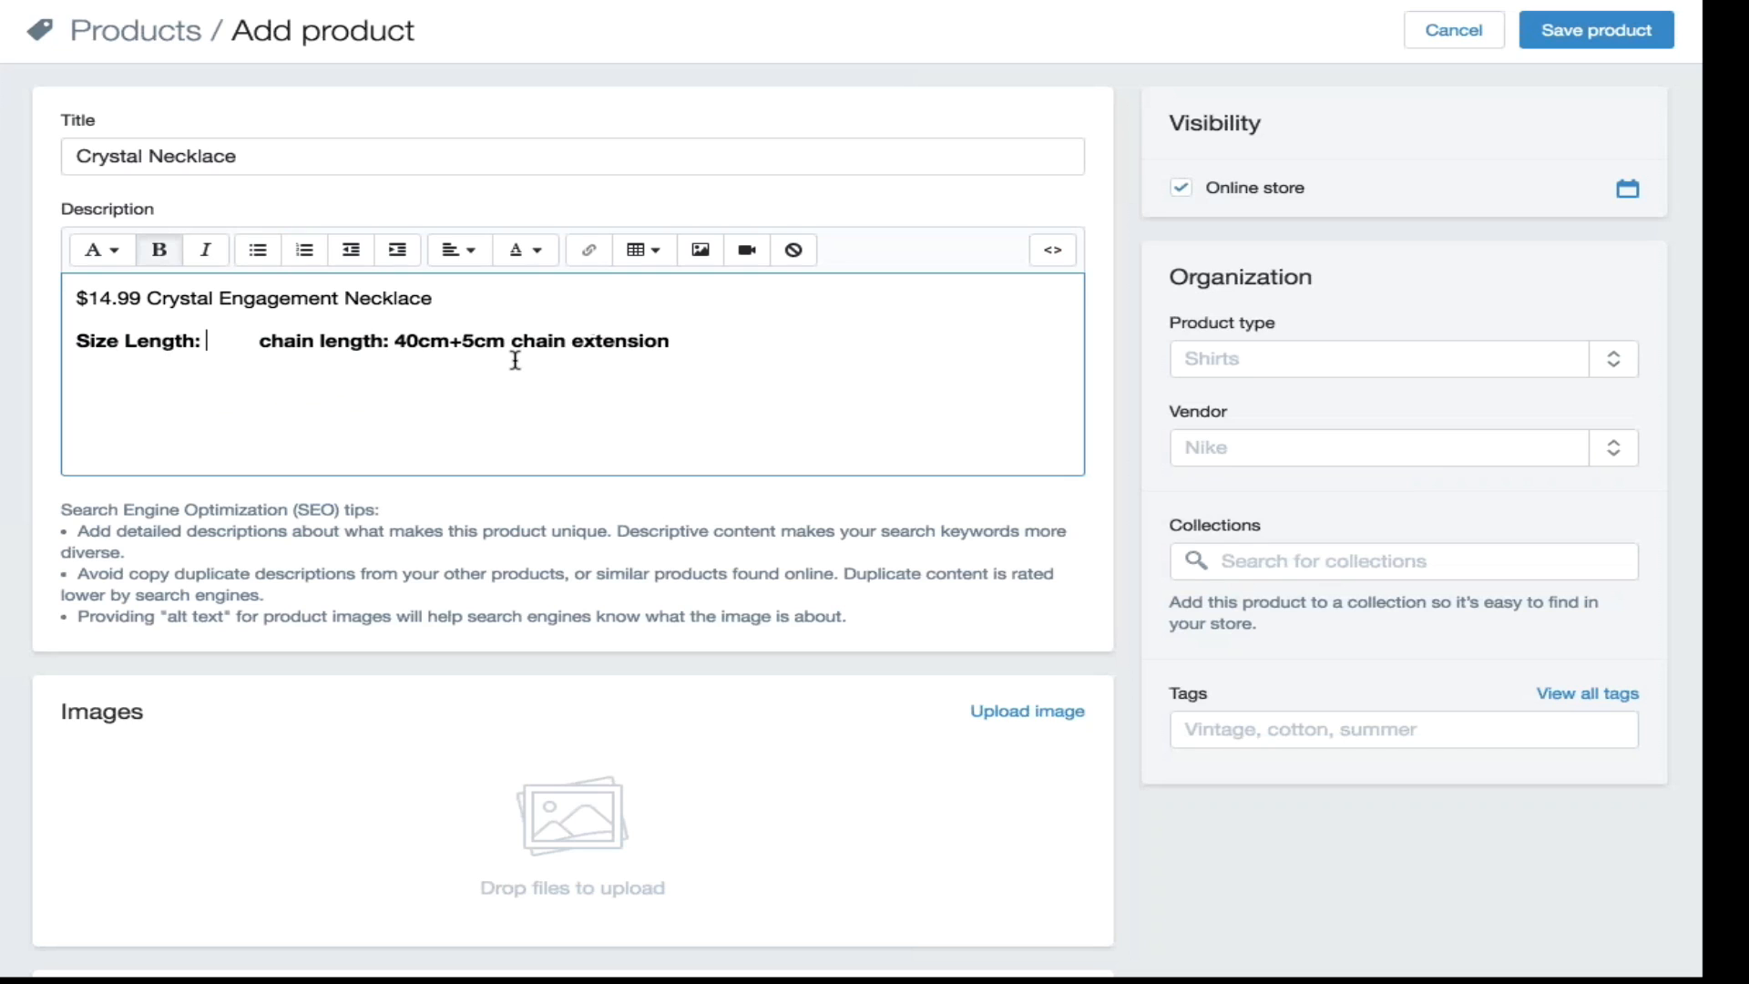
{"action": "type", "text": "17"}
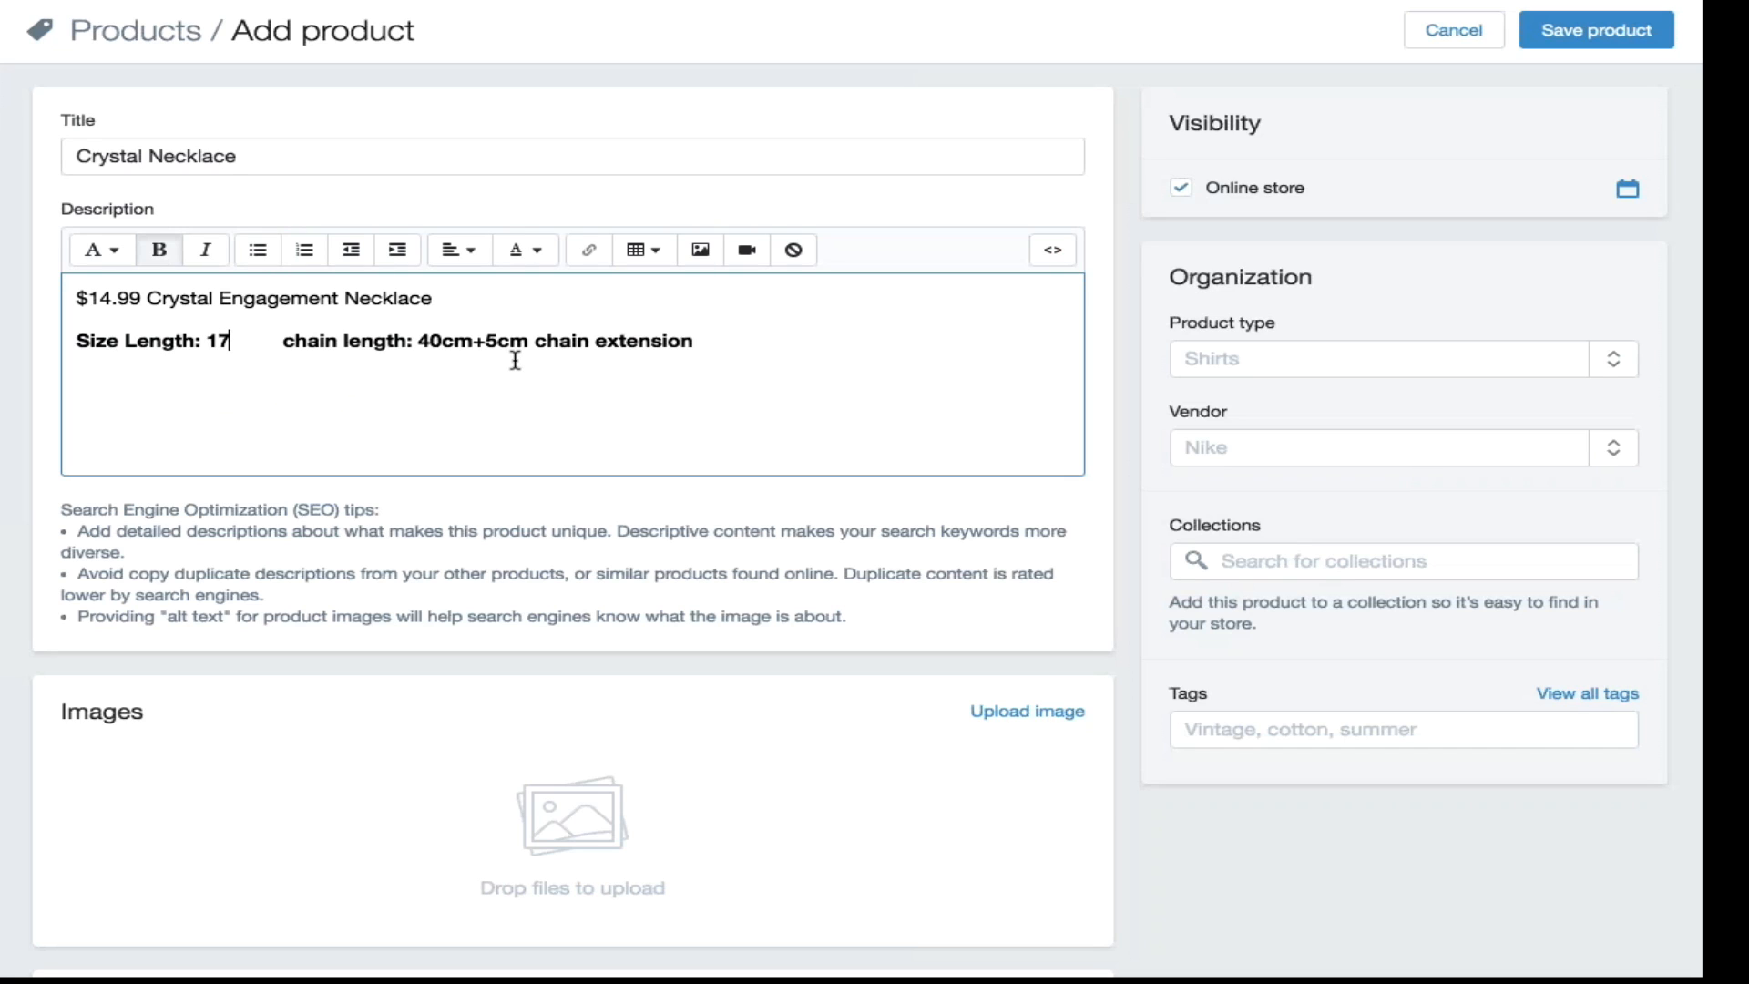
{"action": "type", "text": "\""}
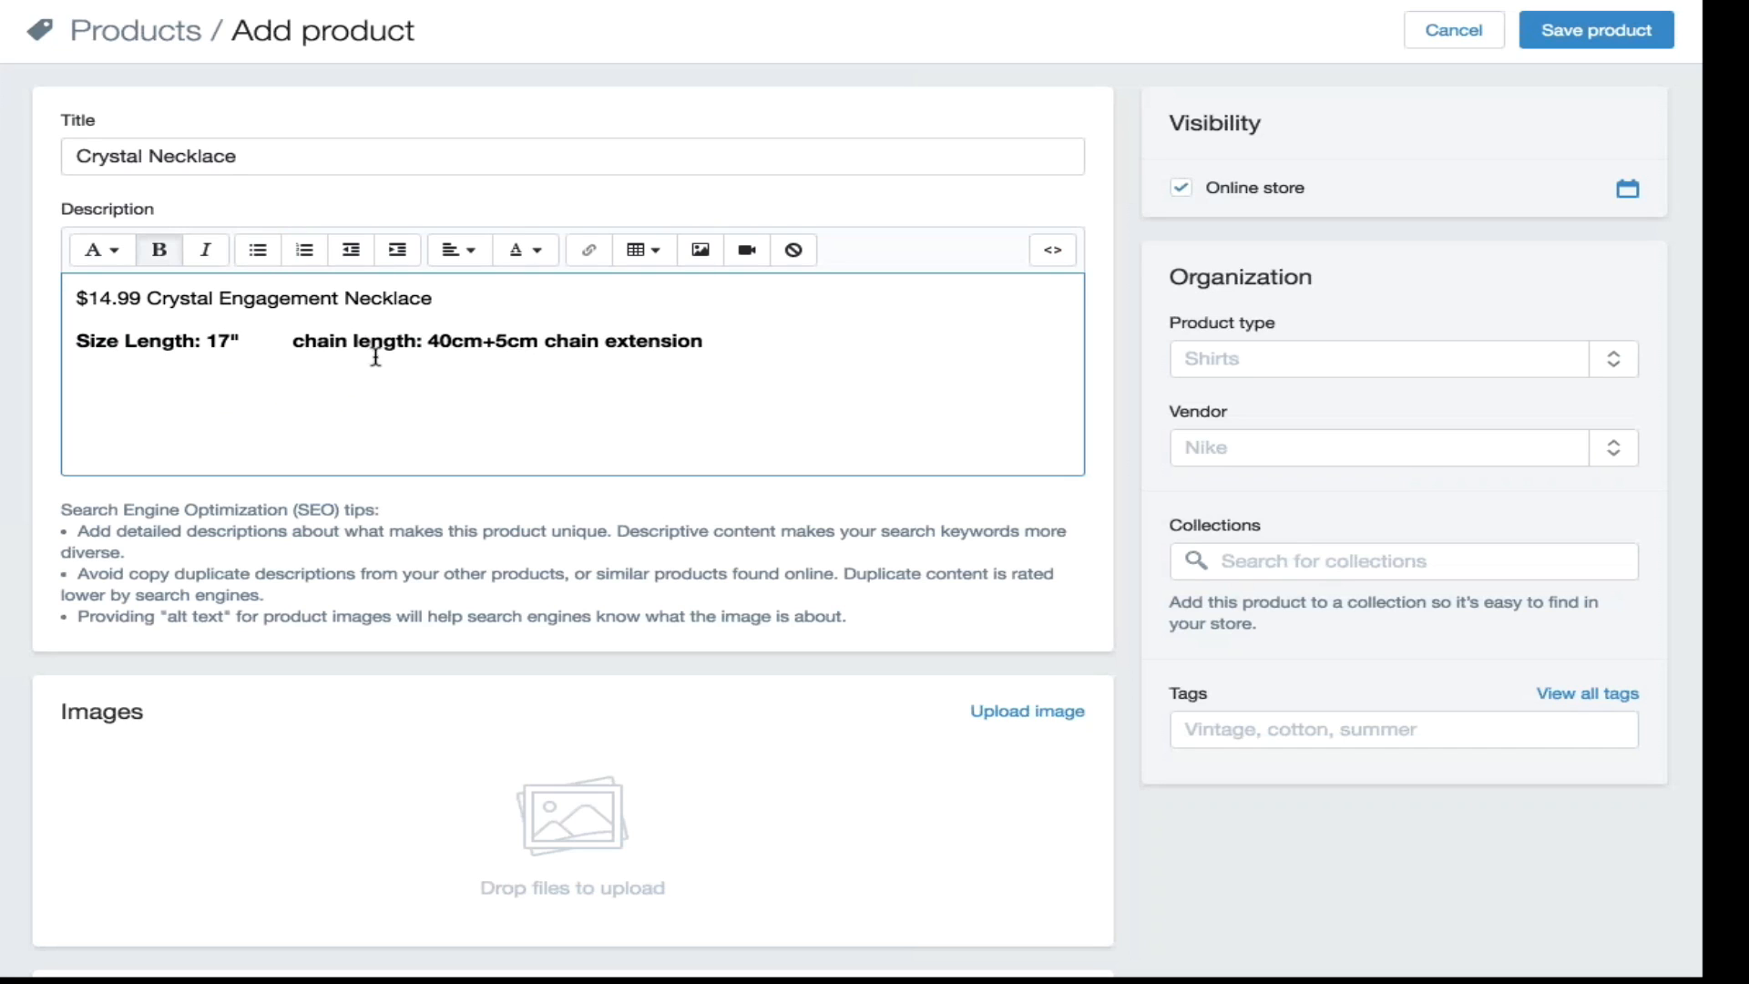
{"action": "left_click_drag", "start_coordinate": [293, 339], "coordinate": [398, 378]}
{"action": "key", "text": "BackSpace"}
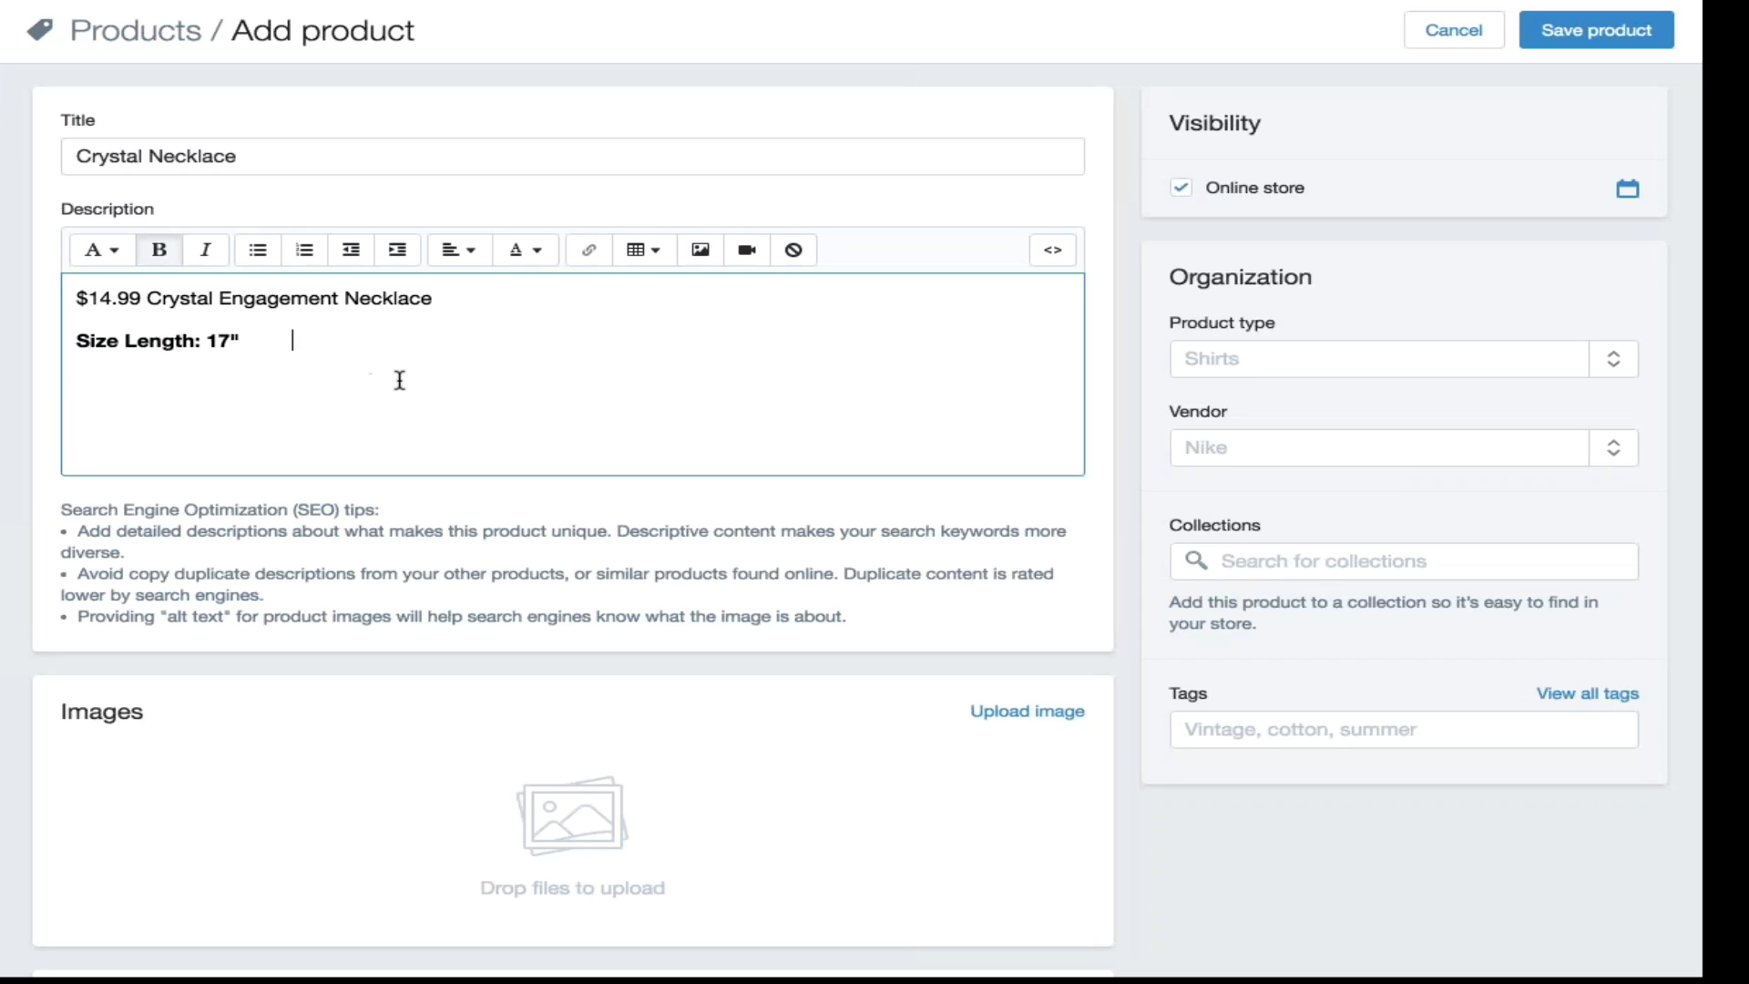
Step: Add the line "You can get this beautiful necklace, but only for a limited time." below the description's first line
{"action": "key", "text": "Home"}
{"action": "left_click", "coordinate": [455, 303]}
{"action": "key", "text": "Return"}
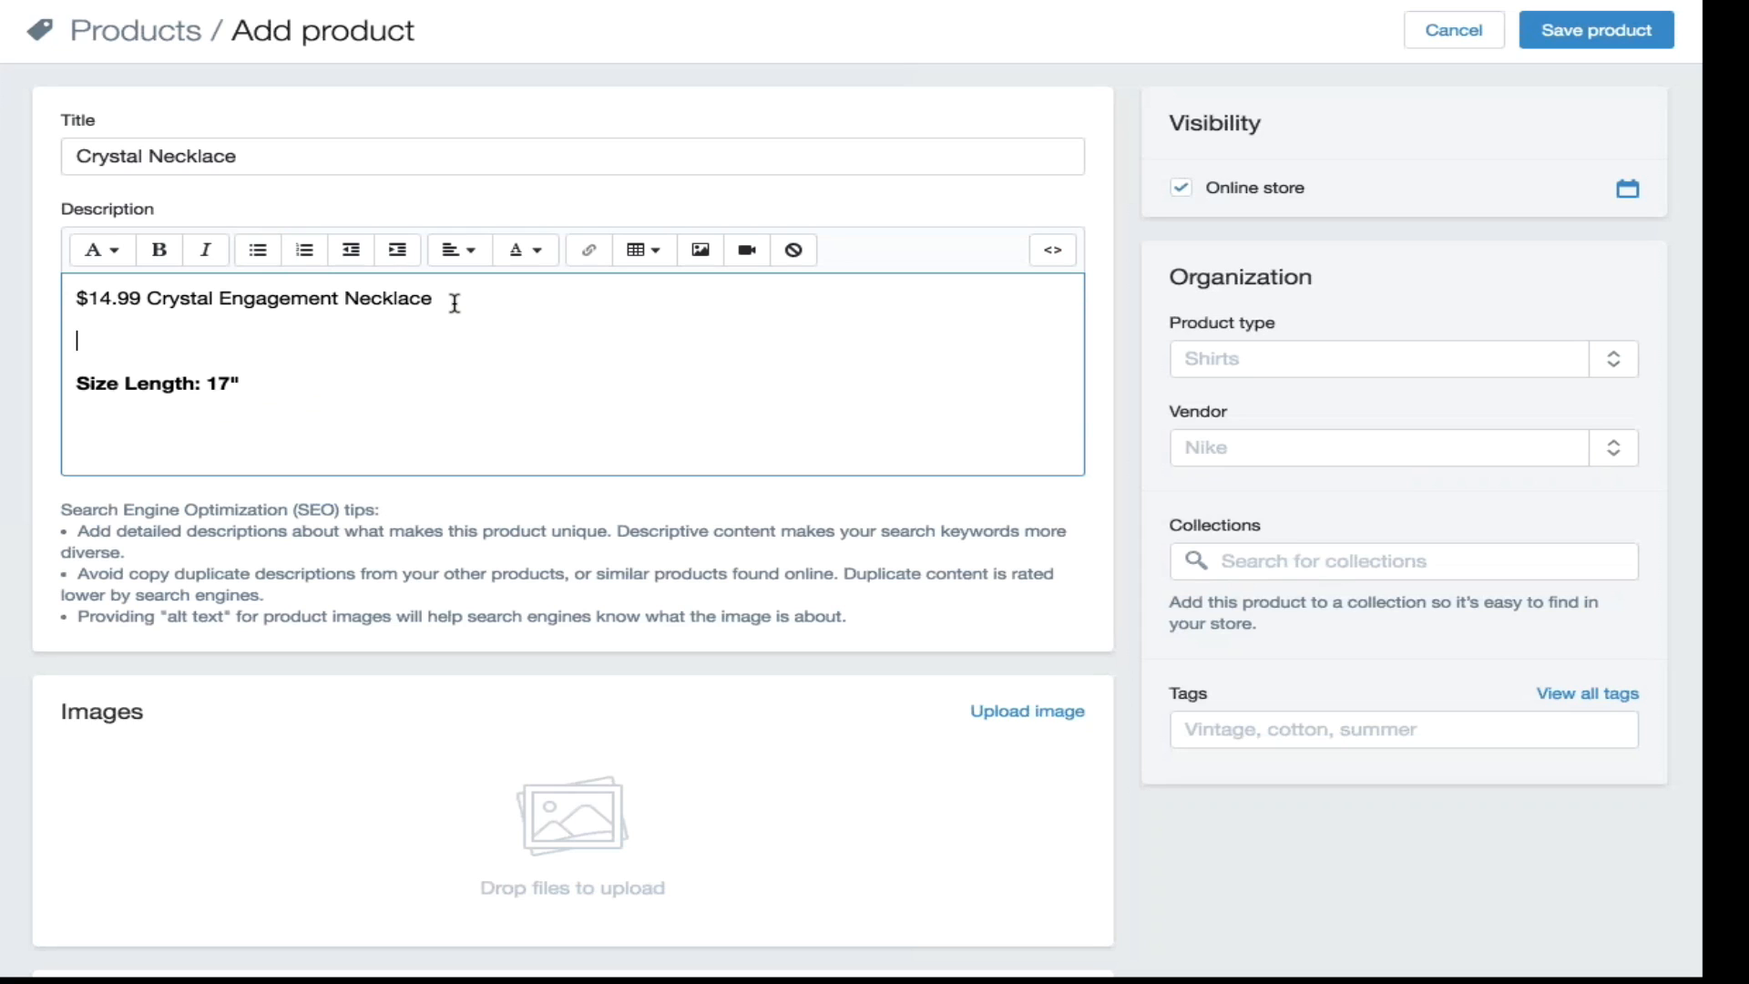
{"action": "type", "text": "You can get this beaut"}
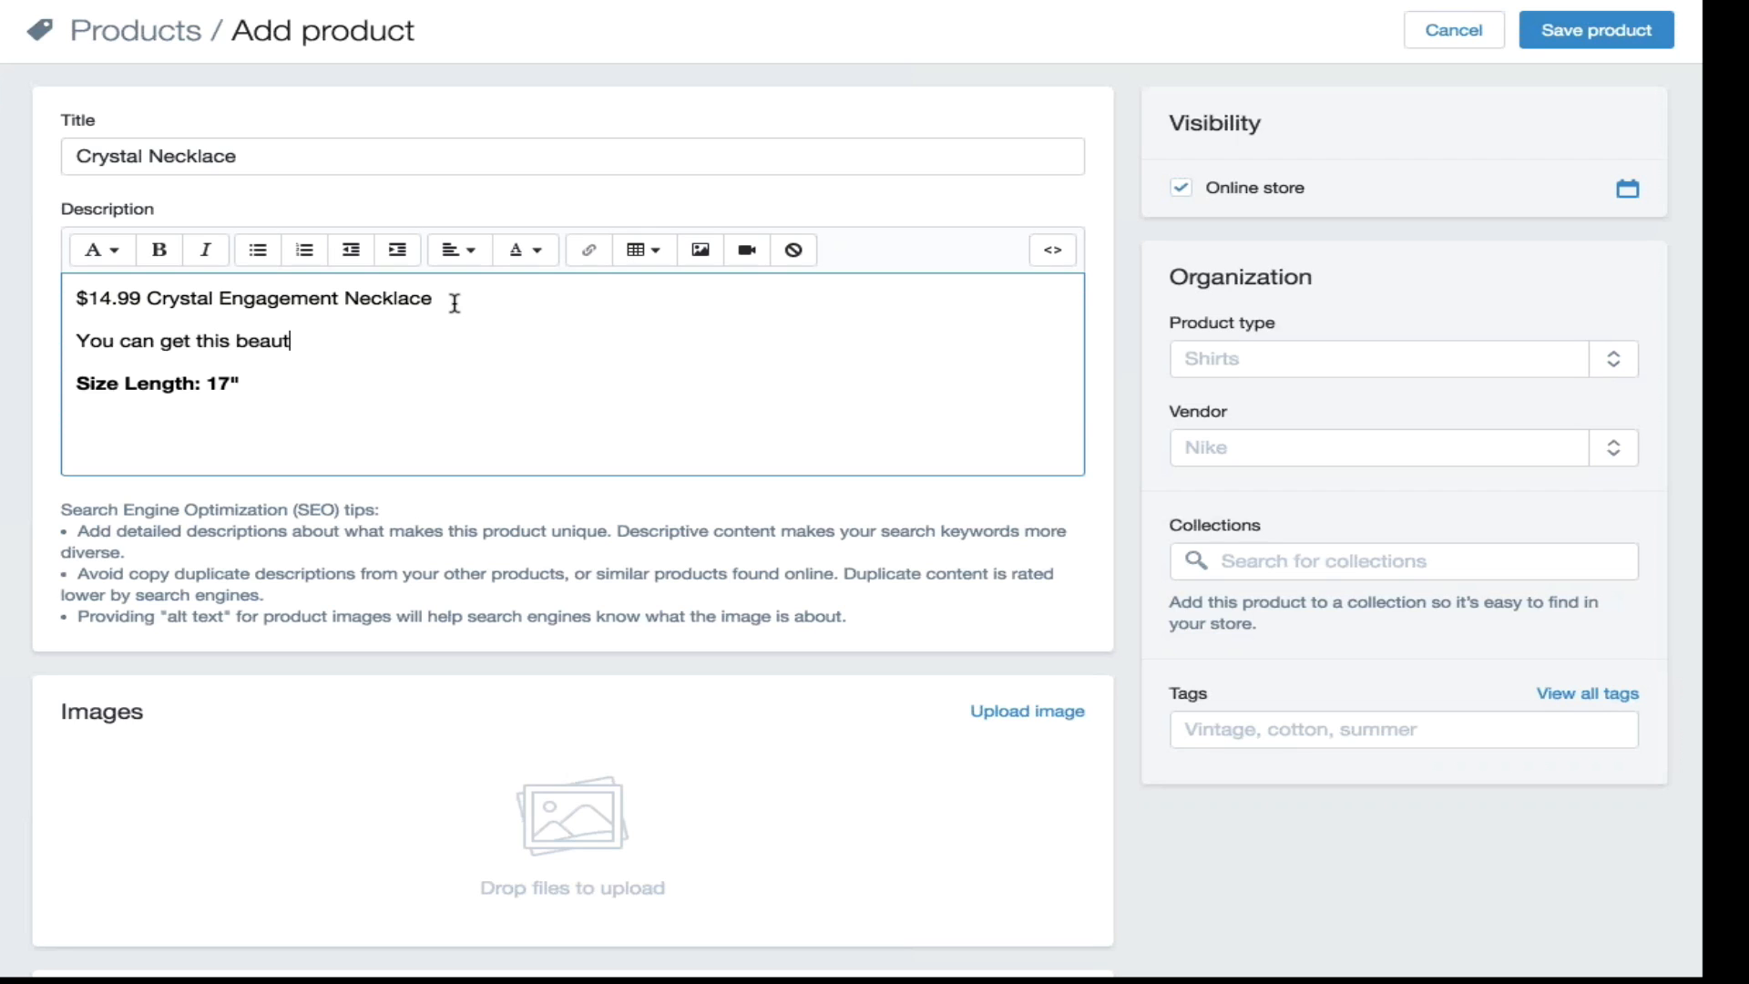
{"action": "type", "text": "iful necklace, but "}
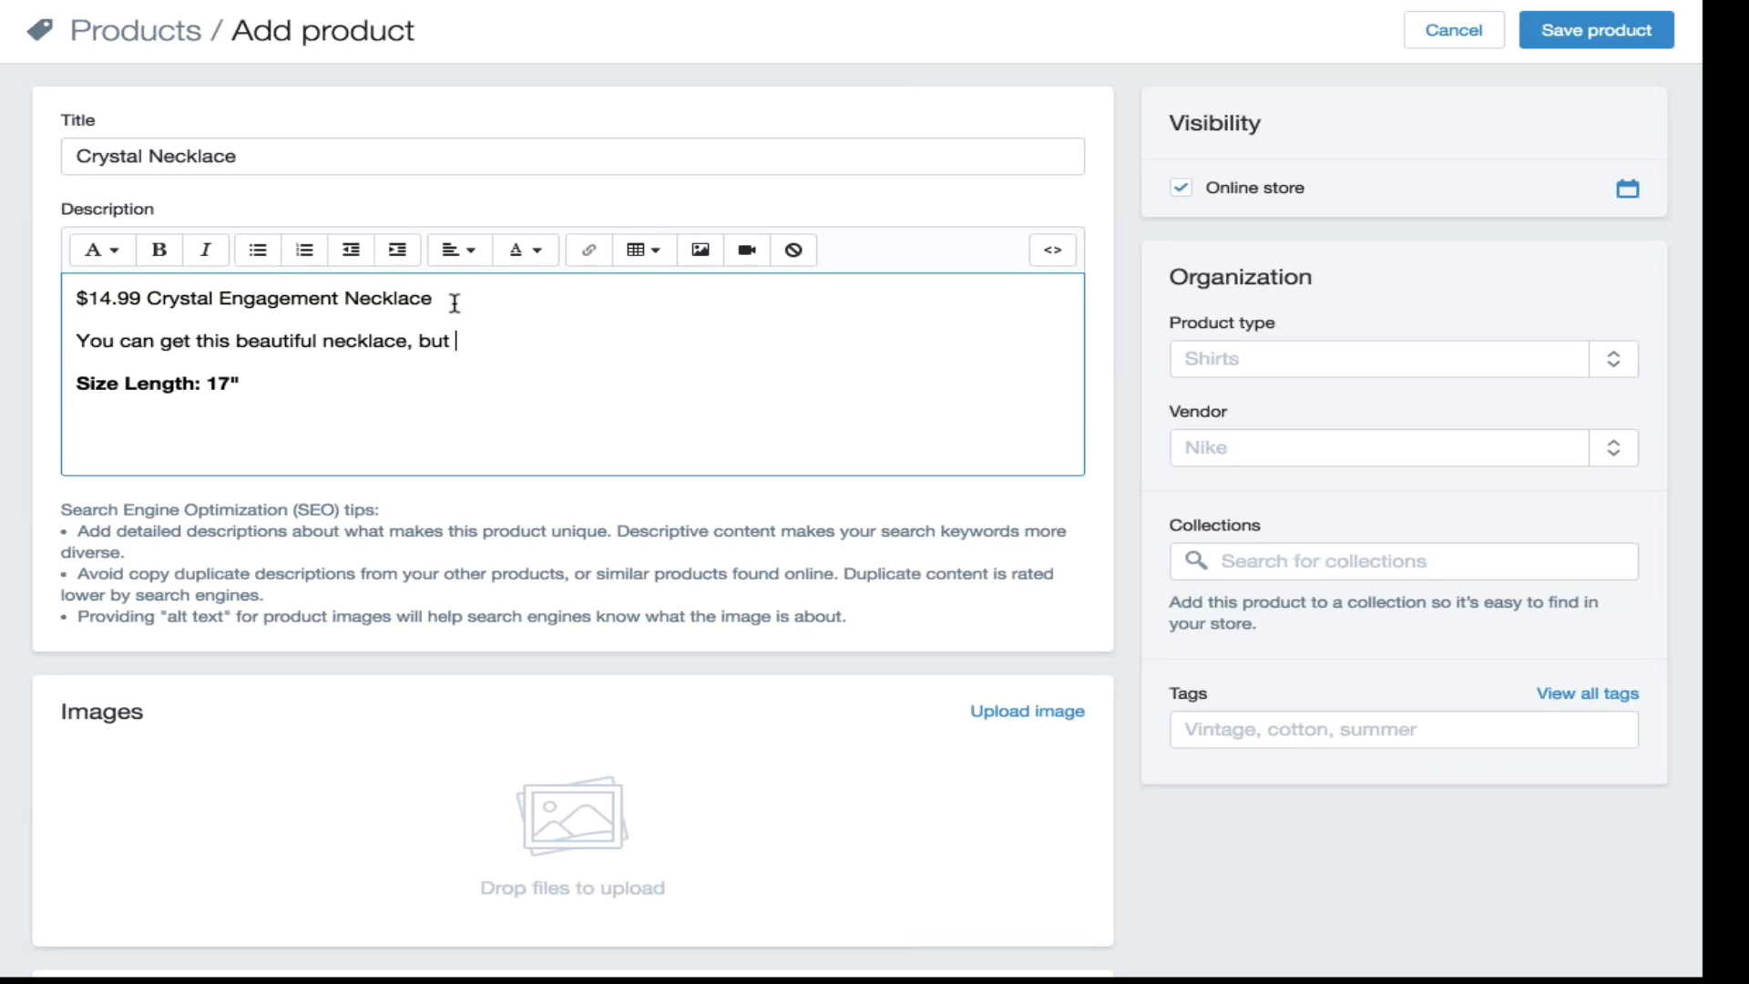
{"action": "type", "text": "only for a limited "}
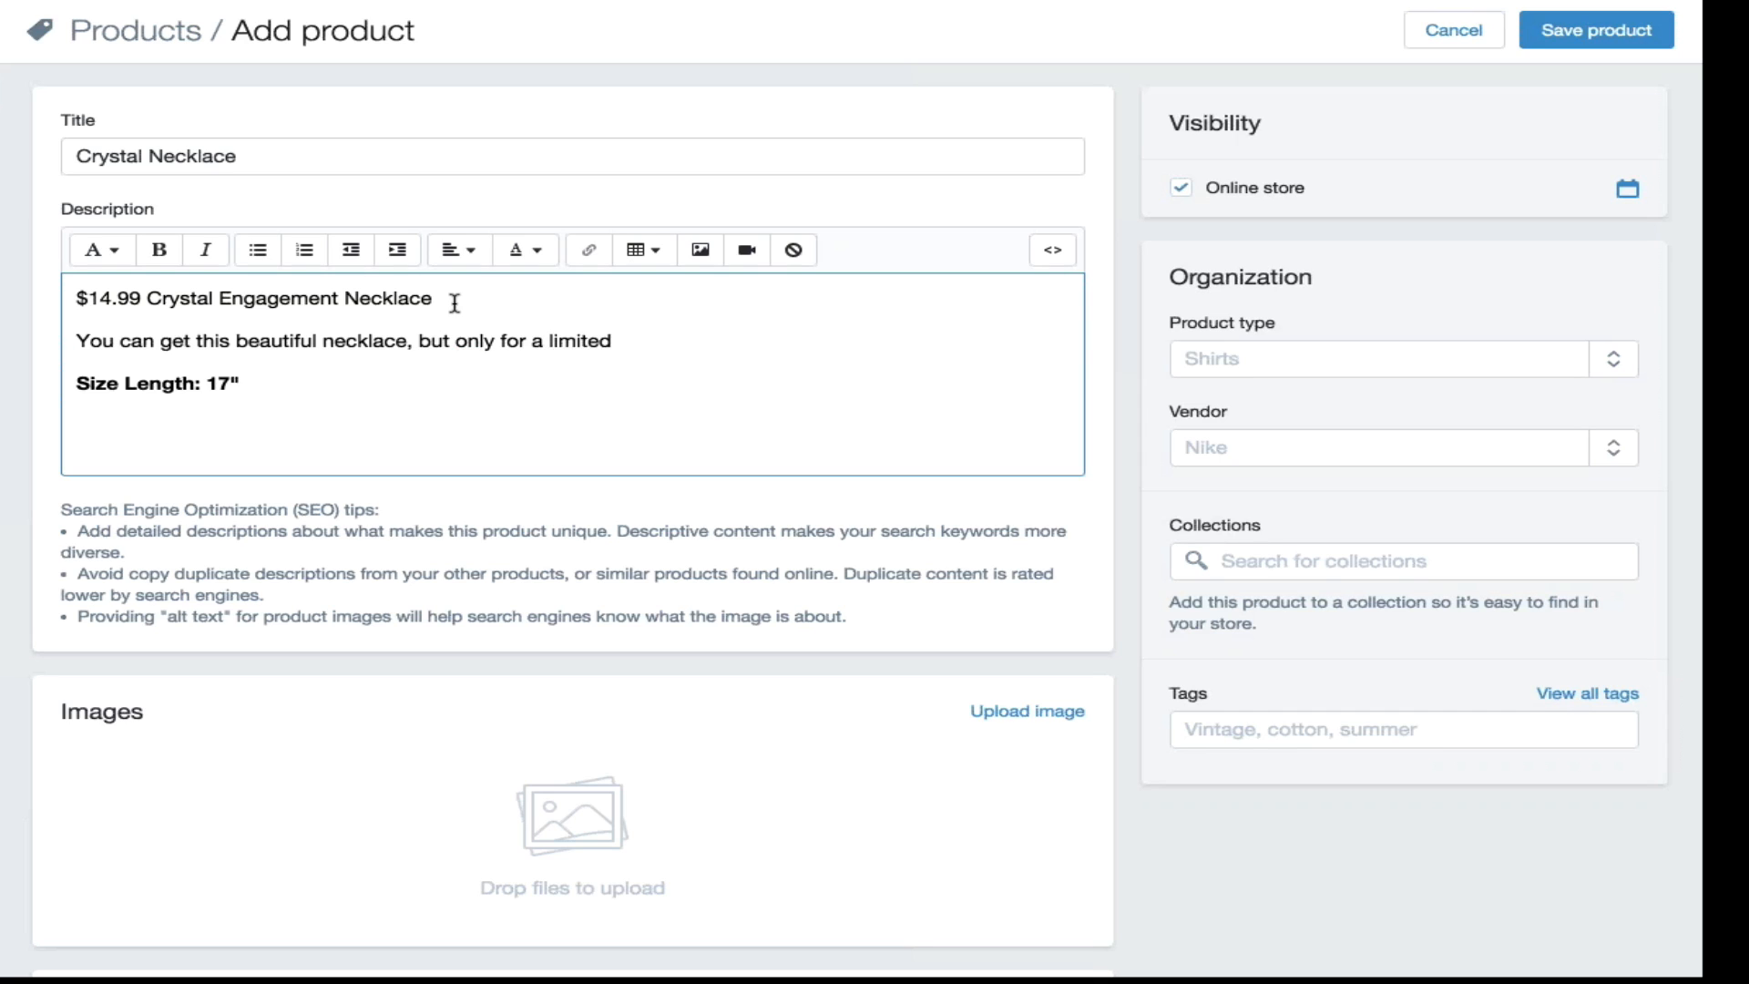
{"action": "type", "text": "time."}
{"action": "left_click", "coordinate": [298, 376]}
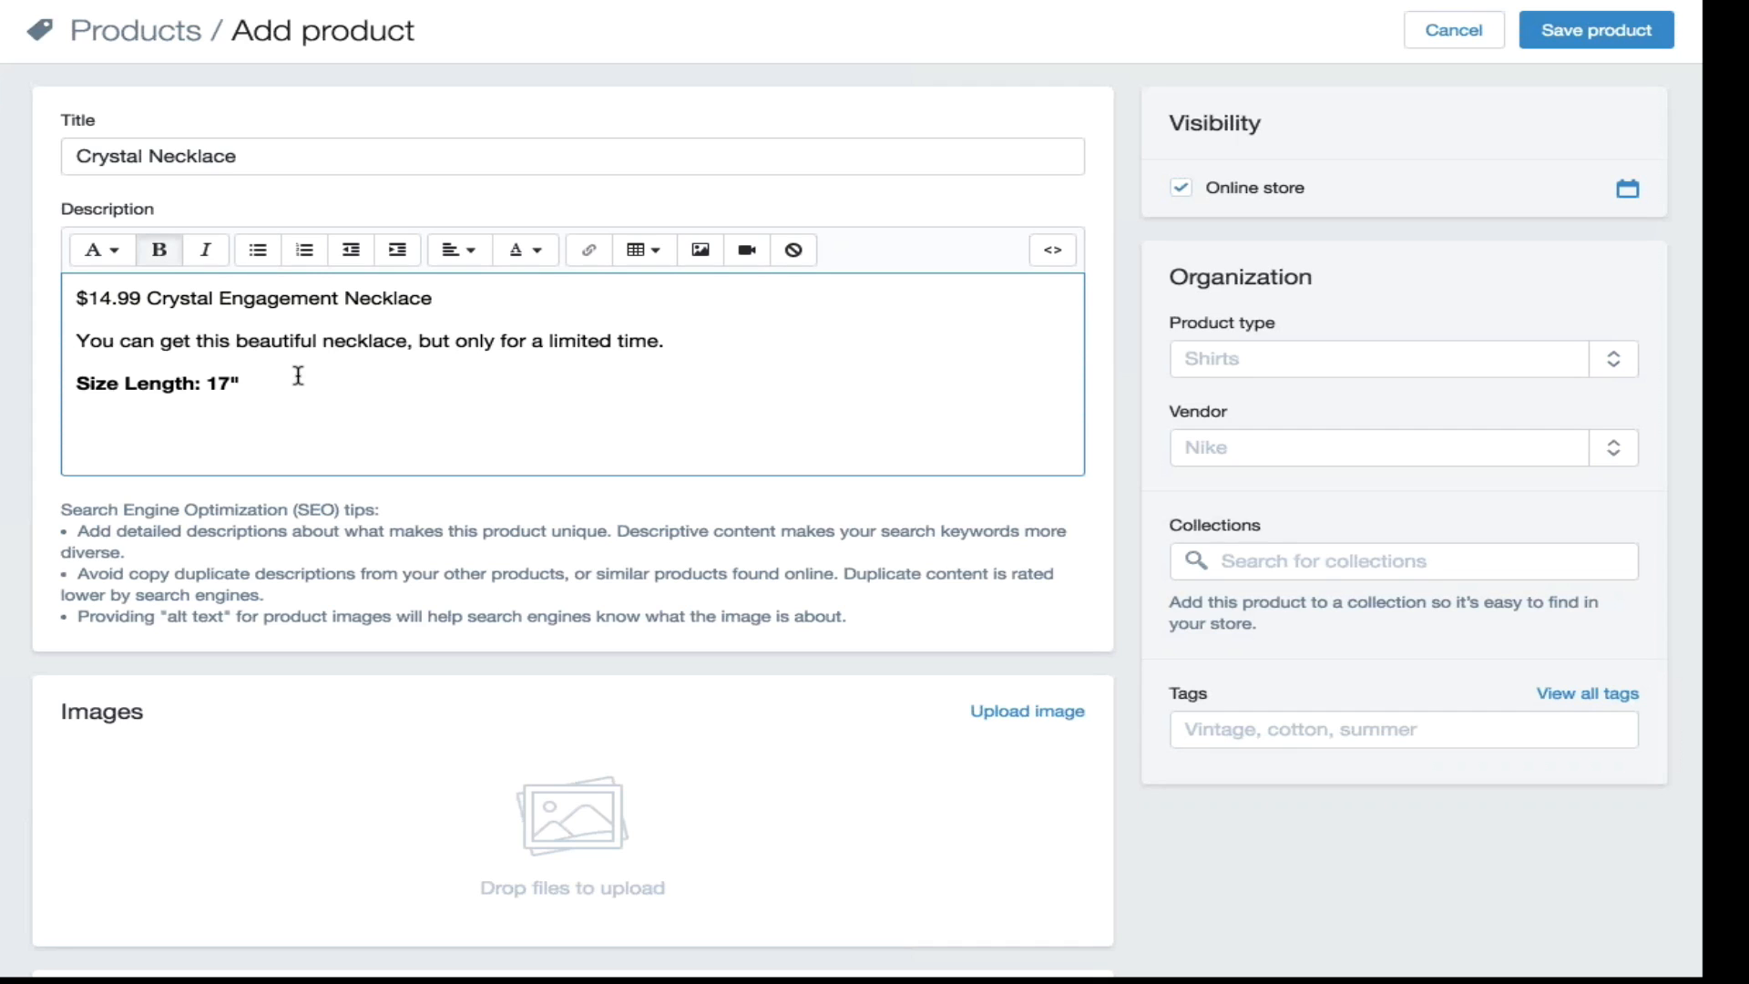
{"action": "left_click", "coordinate": [682, 342]}
{"action": "key", "text": "Return"}
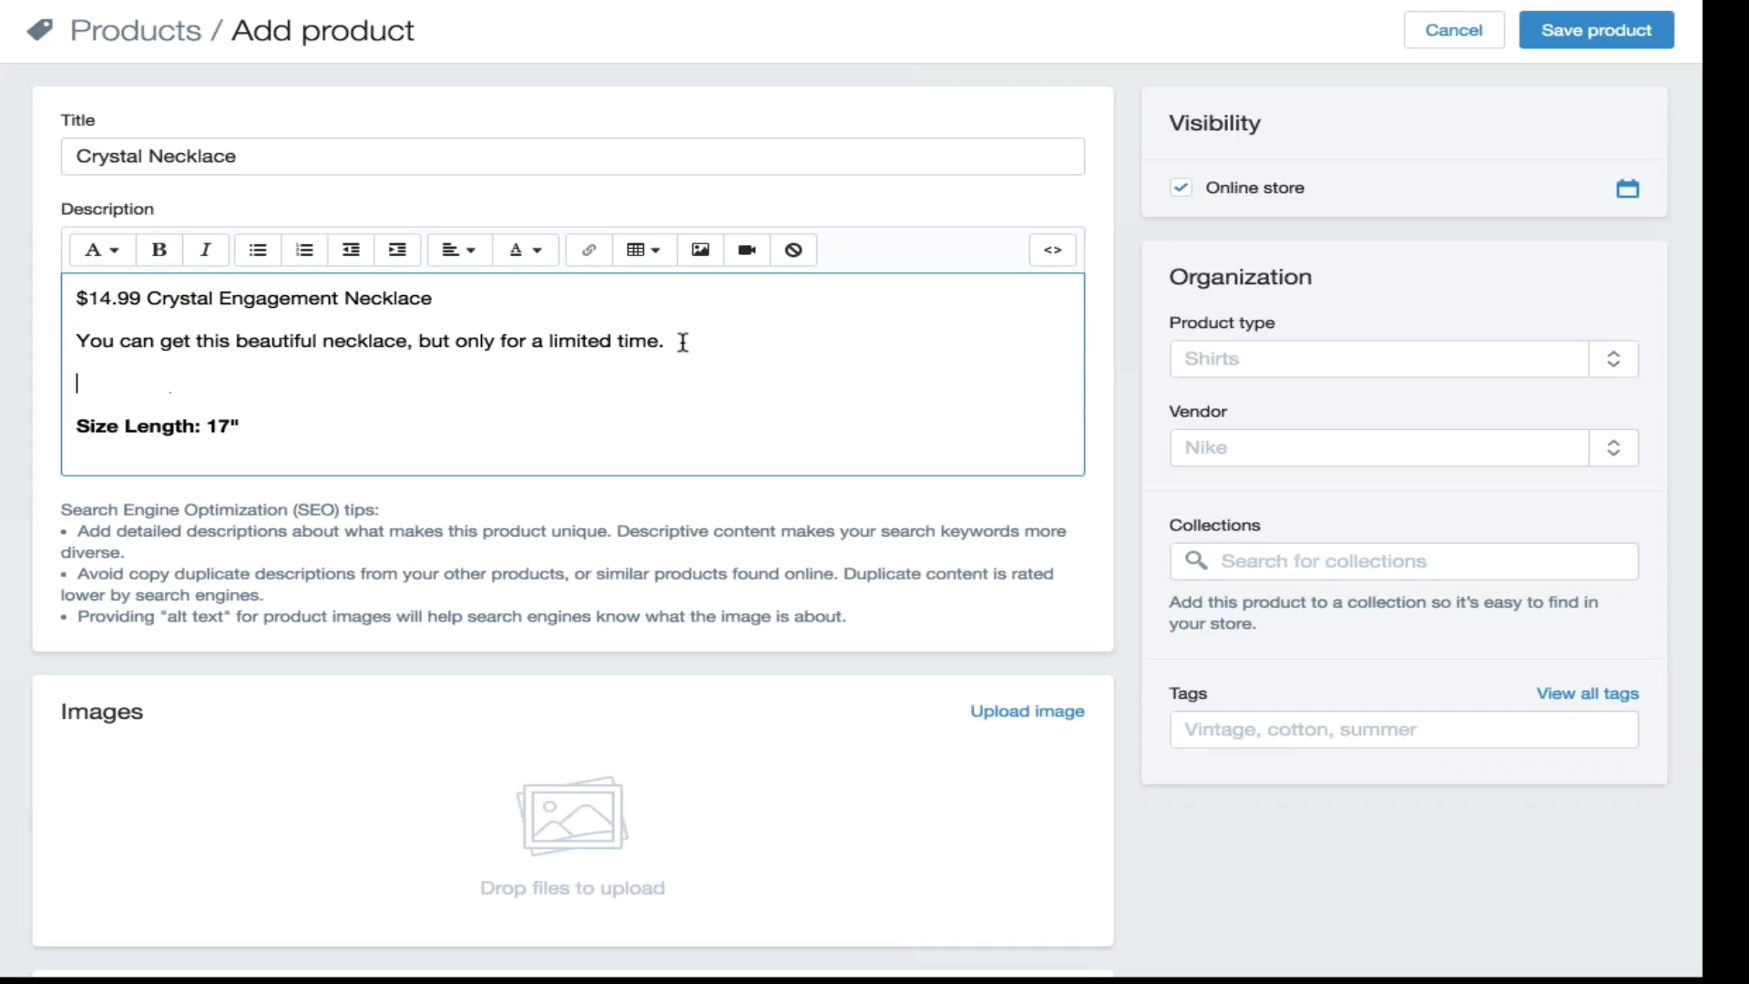
{"action": "left_click", "coordinate": [78, 425]}
{"action": "key", "text": "BackSpace"}
Step: Add a line reading "FREE SHIPPING!" below the size line in the description
{"action": "left_click", "coordinate": [277, 396]}
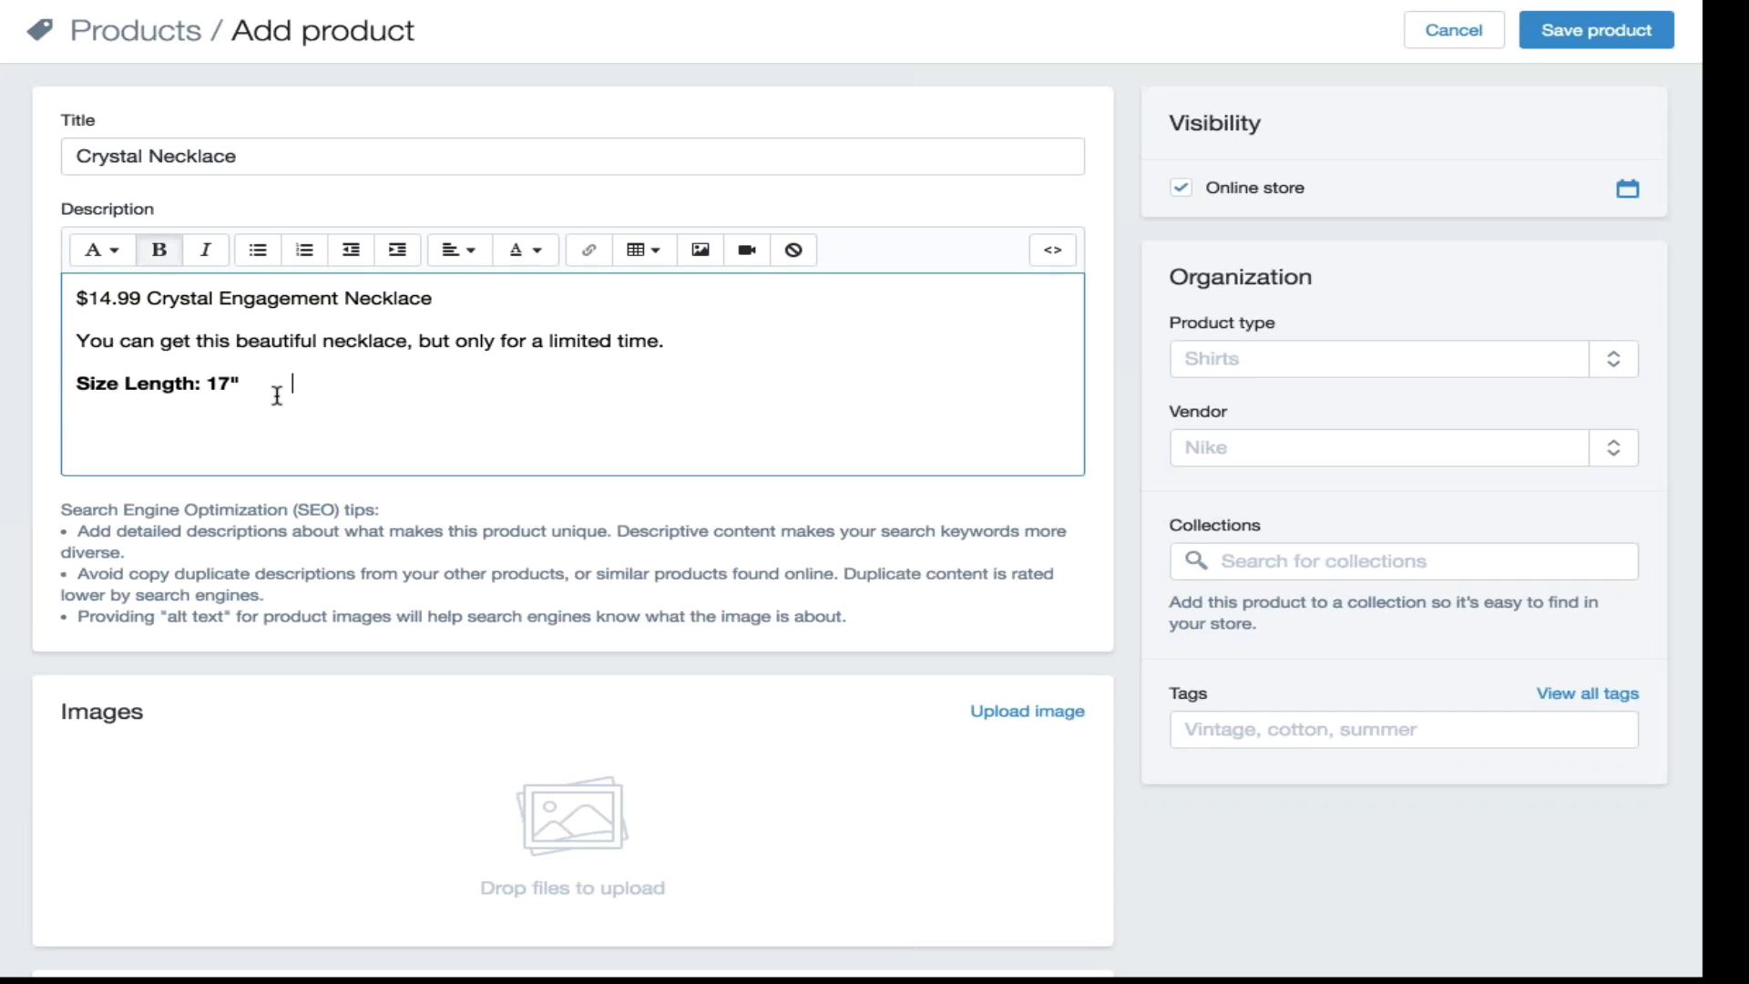
{"action": "key", "text": "Return"}
{"action": "type", "text": "FREE SHIPPING"}
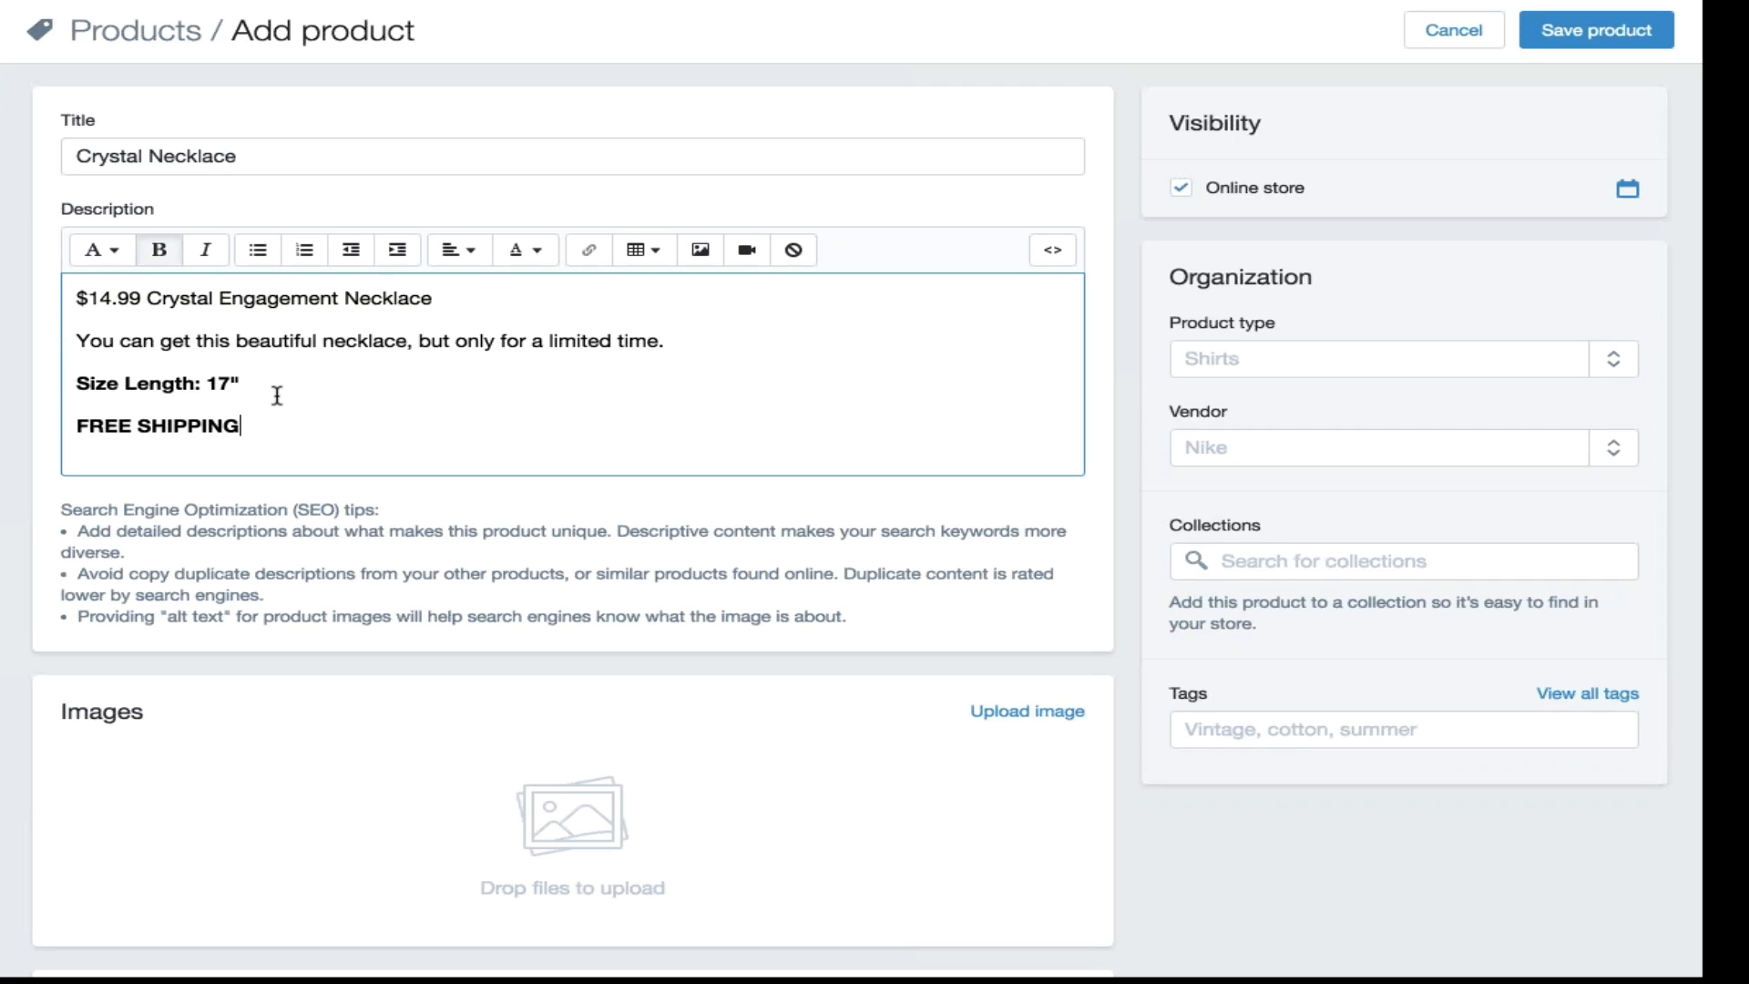
{"action": "type", "text": "!"}
Step: Add "Click the BUY NOW Button!" as the closing line of the product description
{"action": "key", "text": "Return"}
{"action": "type", "text": "Click "}
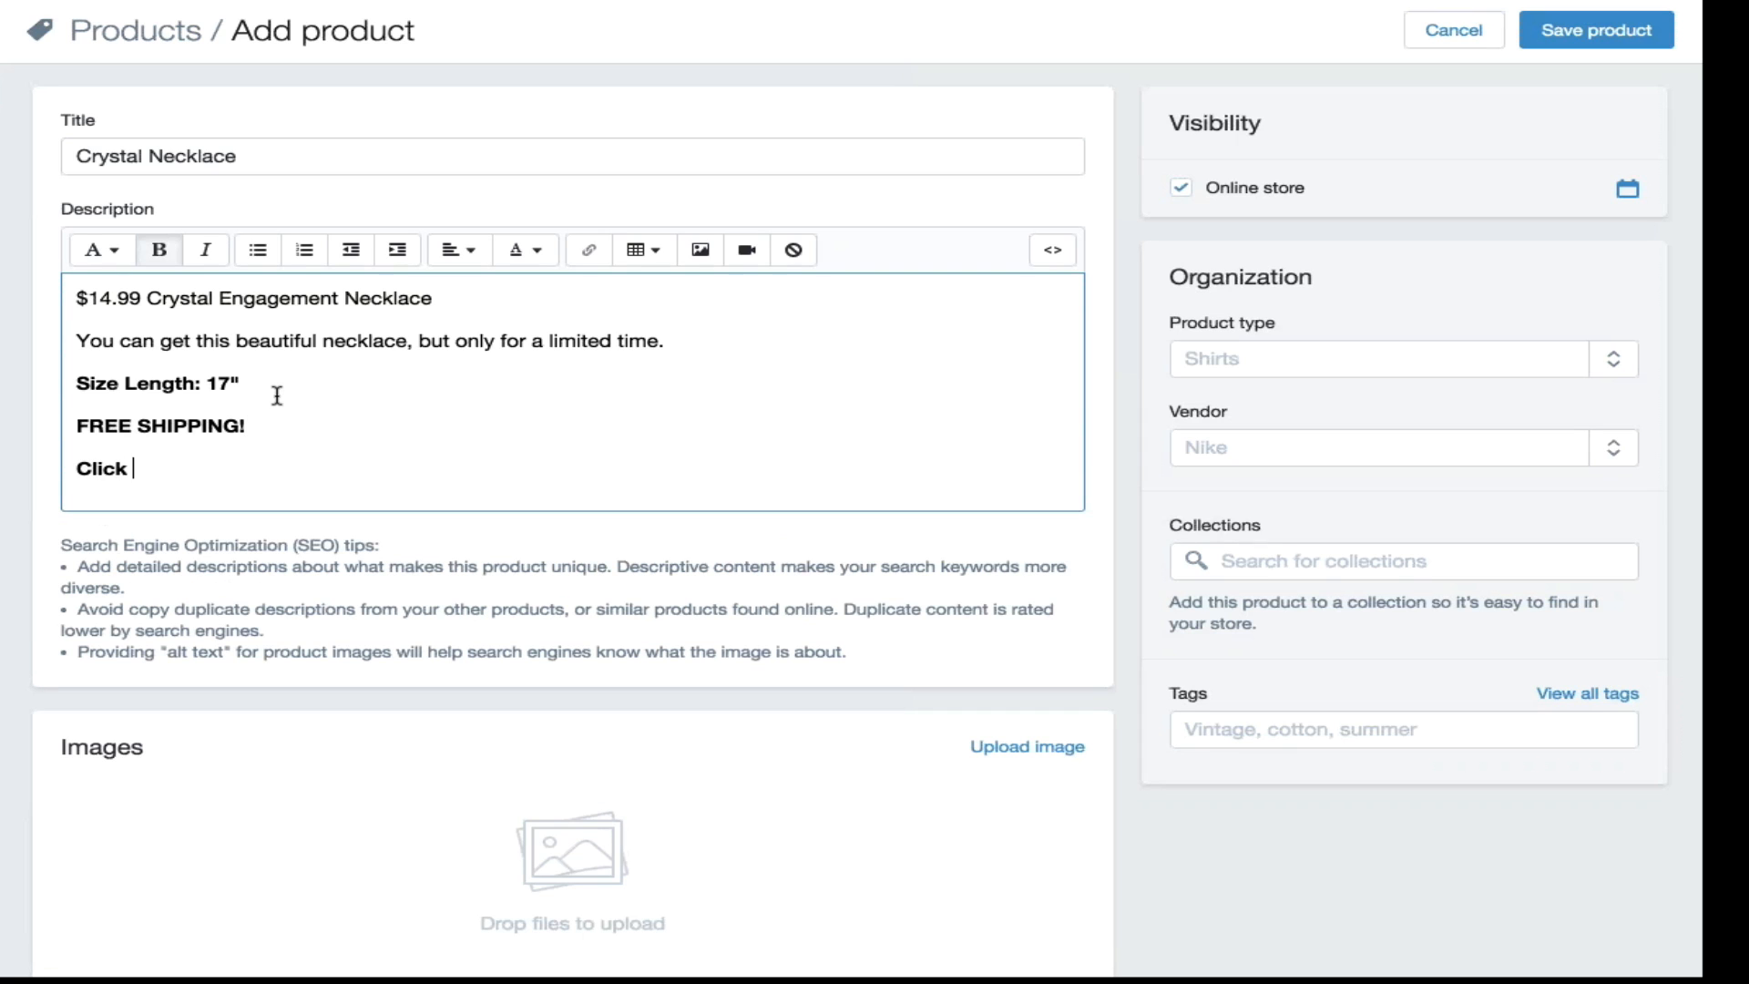
{"action": "type", "text": "BUY NOW"}
{"action": "left_click", "coordinate": [130, 468]}
{"action": "type", "text": "the"}
{"action": "key", "text": "BackSpace"}
{"action": "left_click", "coordinate": [274, 470]}
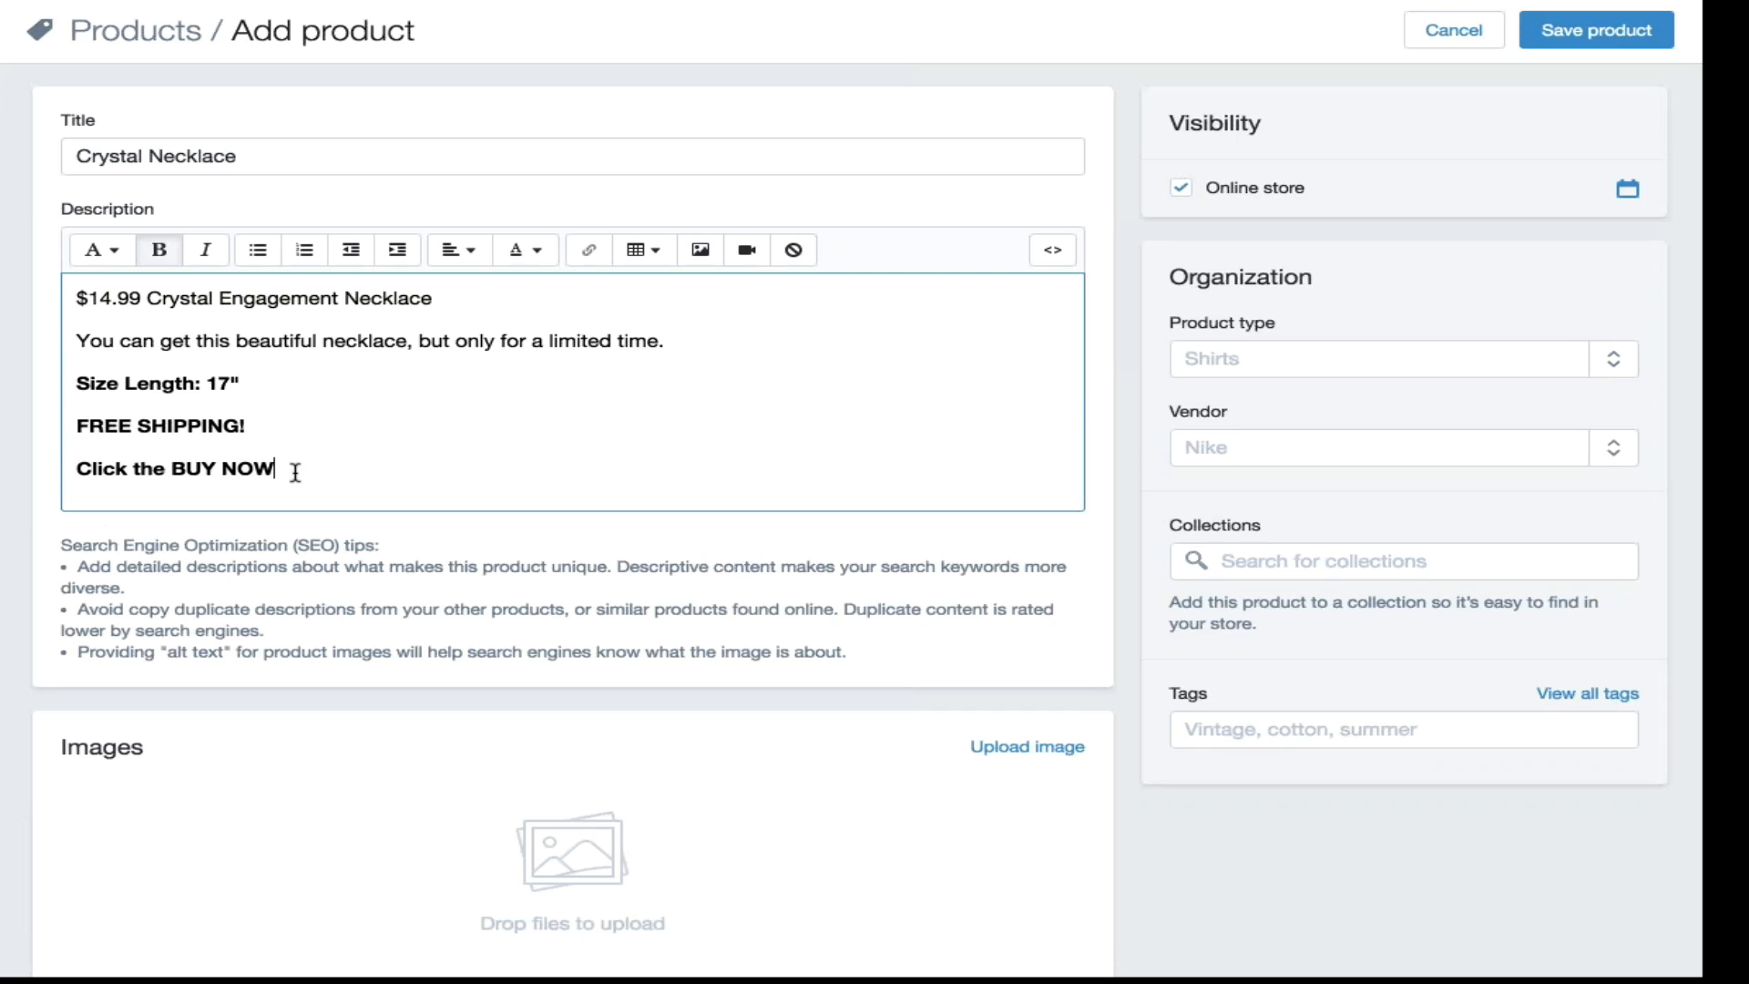
{"action": "type", "text": "Button"}
{"action": "key", "text": "BackSpace"}
{"action": "type", "text": "!"}
Step: Review the written product description and the Images and Pricing sections of the product form
{"action": "scroll", "coordinate": [232, 836], "scroll_direction": "down", "scroll_amount": 3}
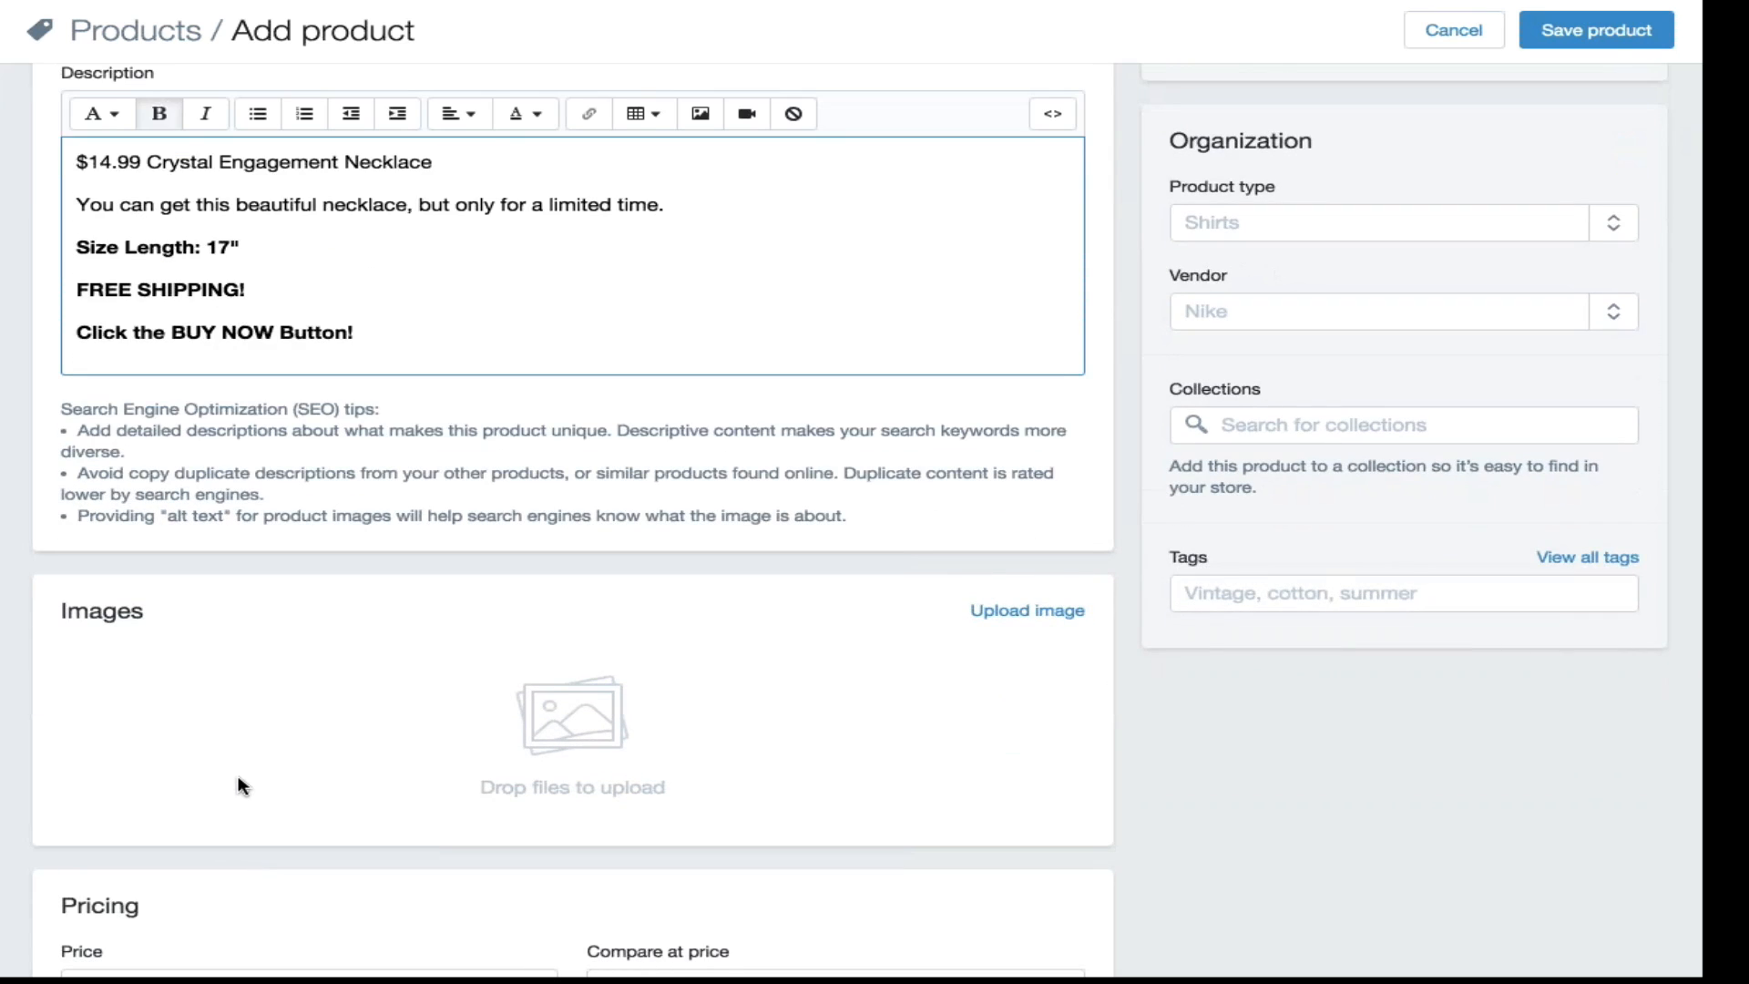
{"action": "scroll", "coordinate": [241, 785], "scroll_direction": "up", "scroll_amount": 1}
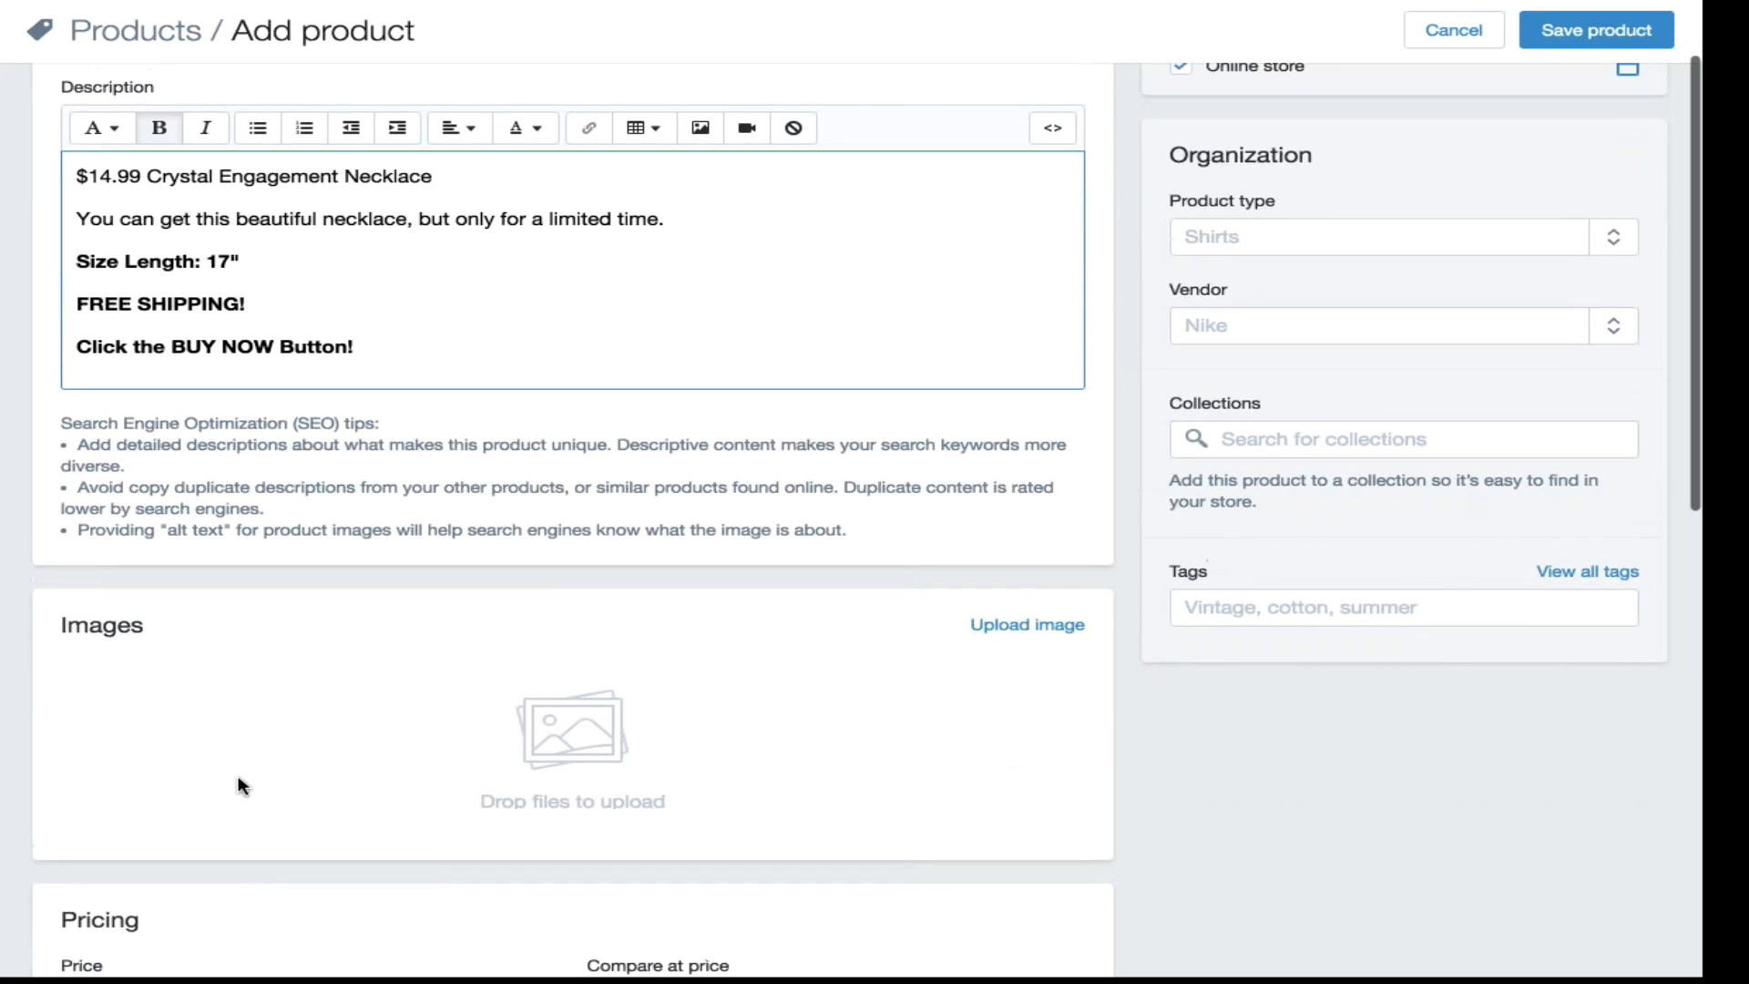
{"action": "scroll", "coordinate": [241, 785], "scroll_direction": "down", "scroll_amount": 2}
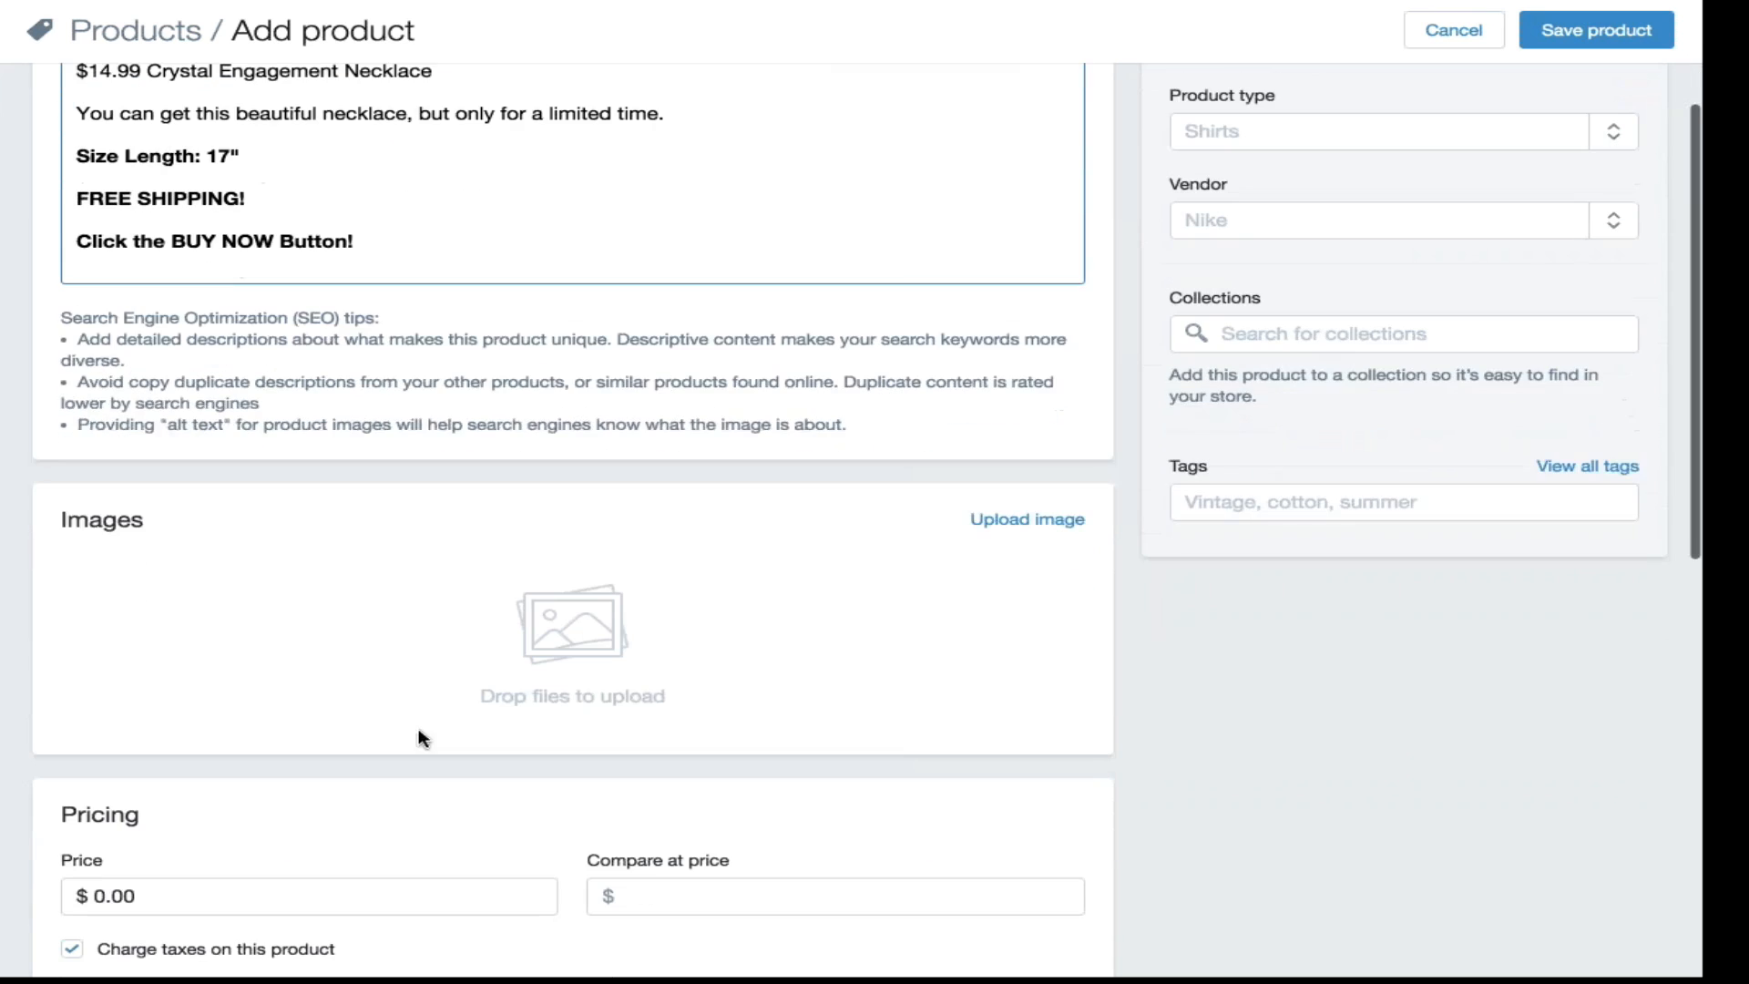
{"action": "scroll", "coordinate": [831, 627], "scroll_direction": "down", "scroll_amount": 1}
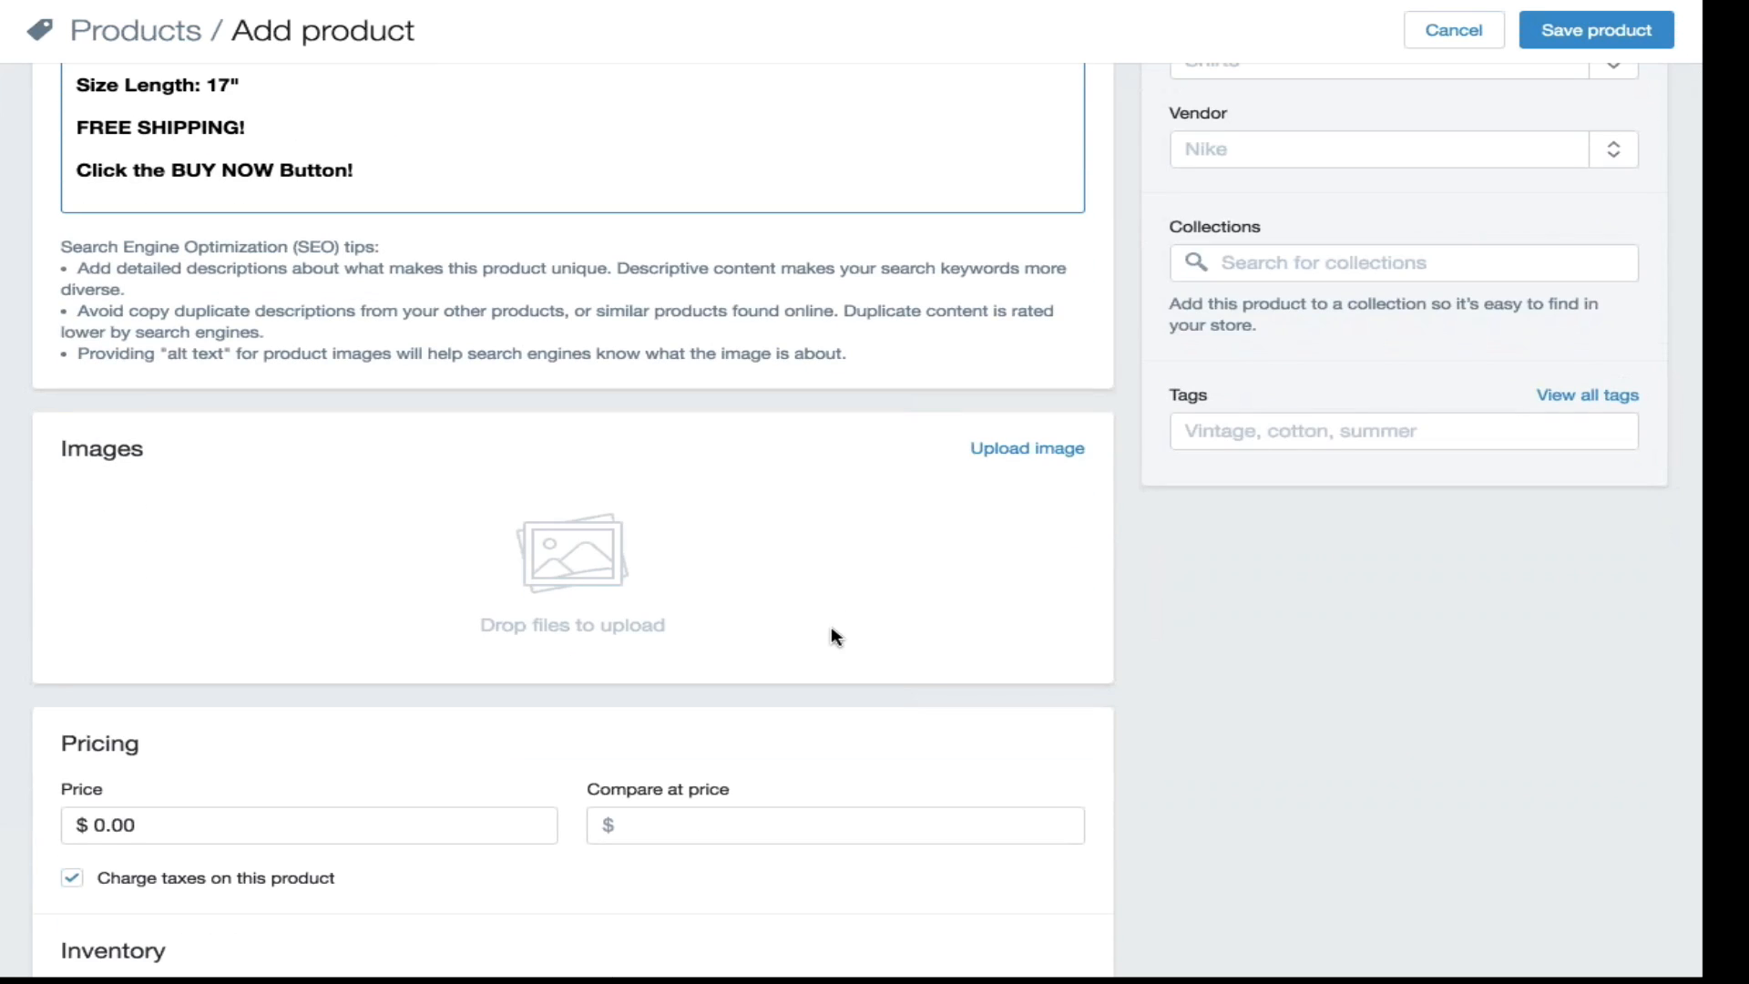
{"action": "scroll", "coordinate": [580, 597], "scroll_direction": "up", "scroll_amount": 3}
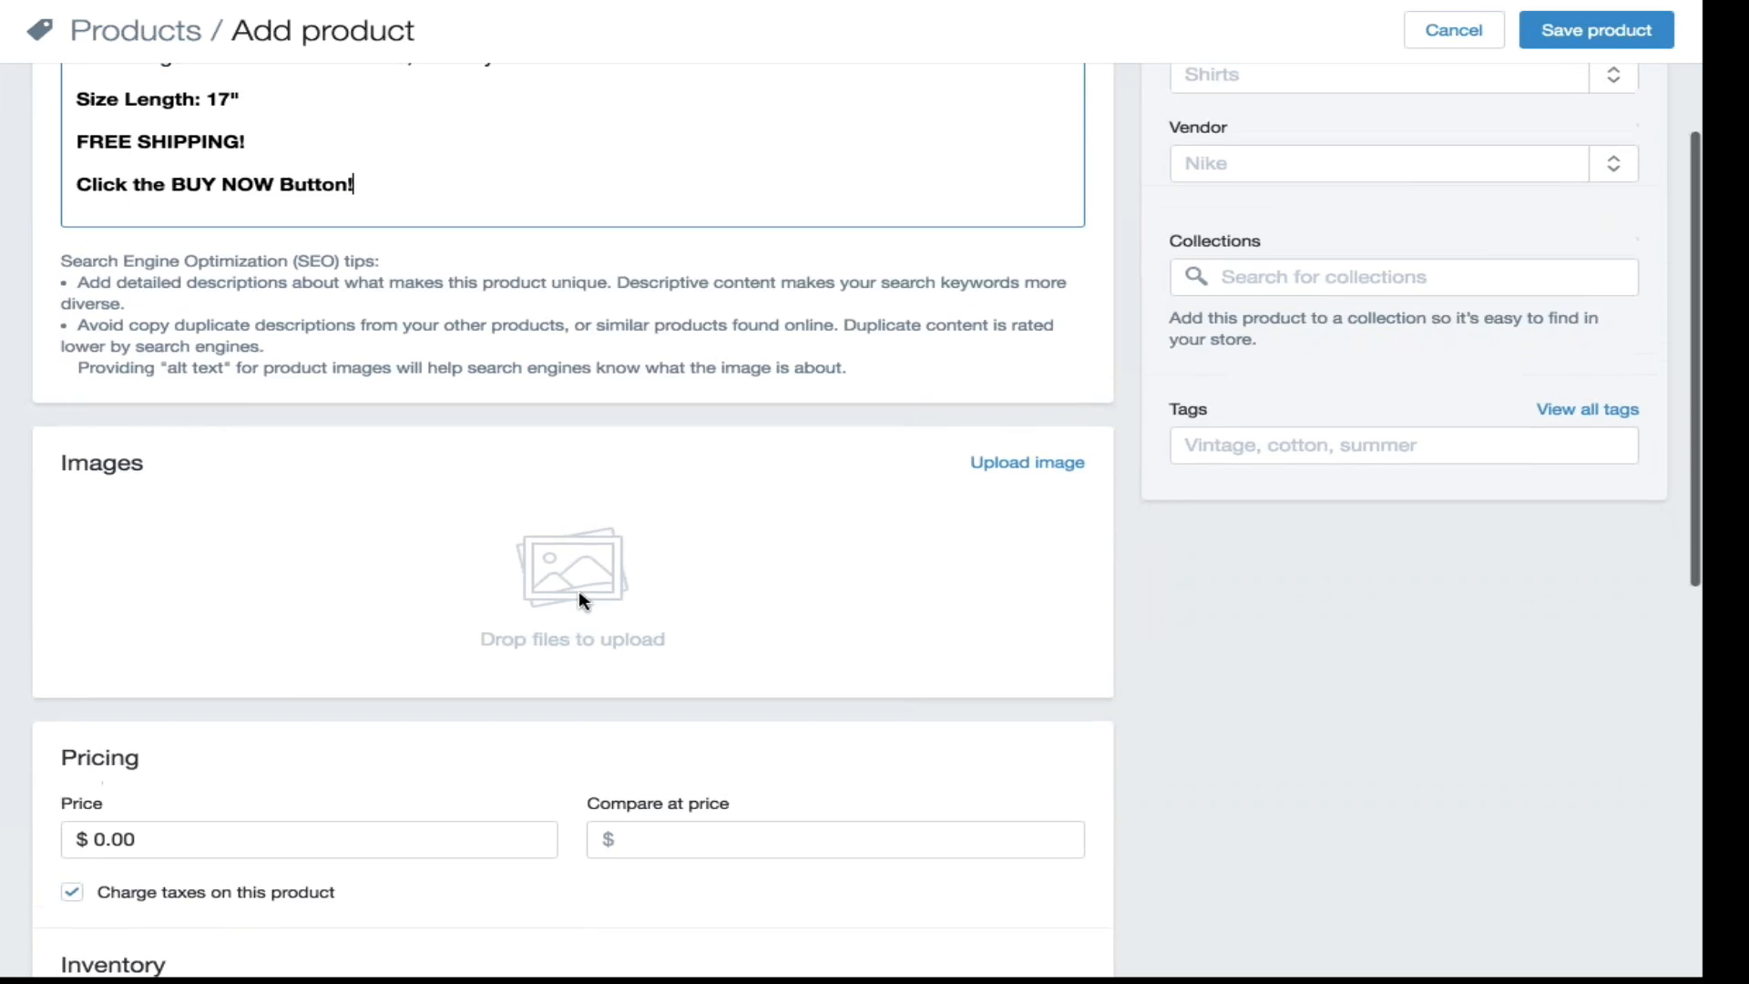
{"action": "scroll", "coordinate": [579, 592], "scroll_direction": "up", "scroll_amount": 1}
{"action": "right_click", "coordinate": [579, 592]}
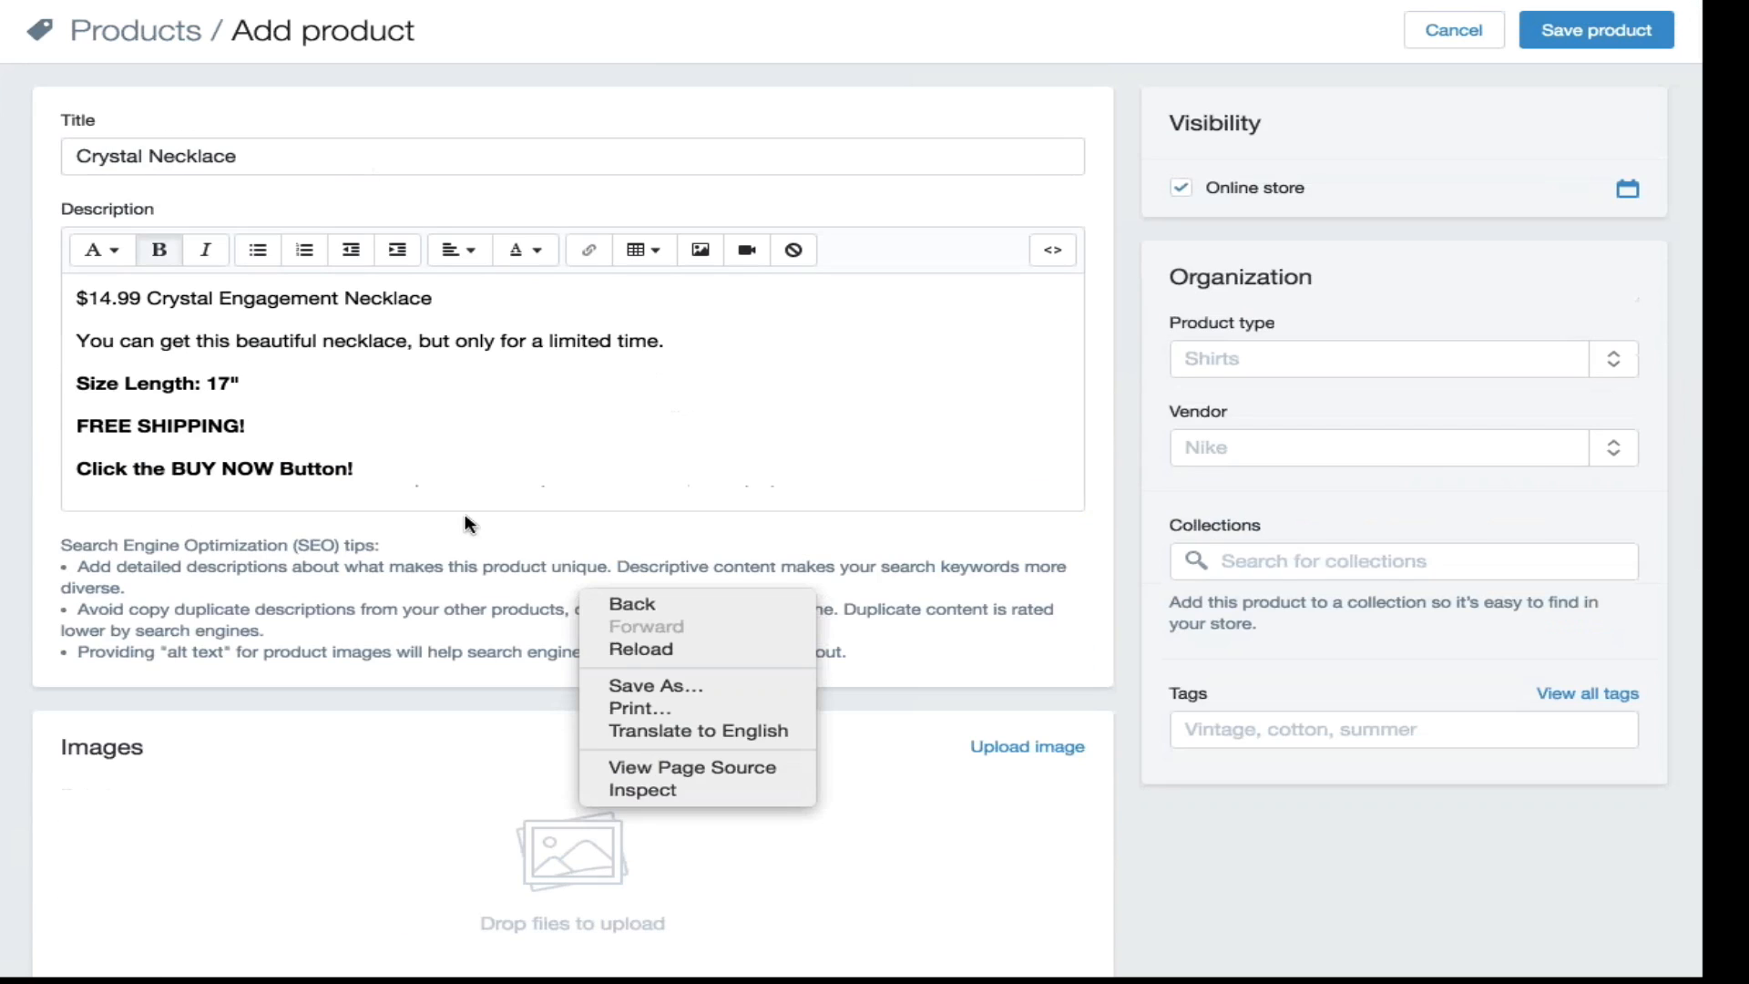
{"action": "key", "text": "Escape"}
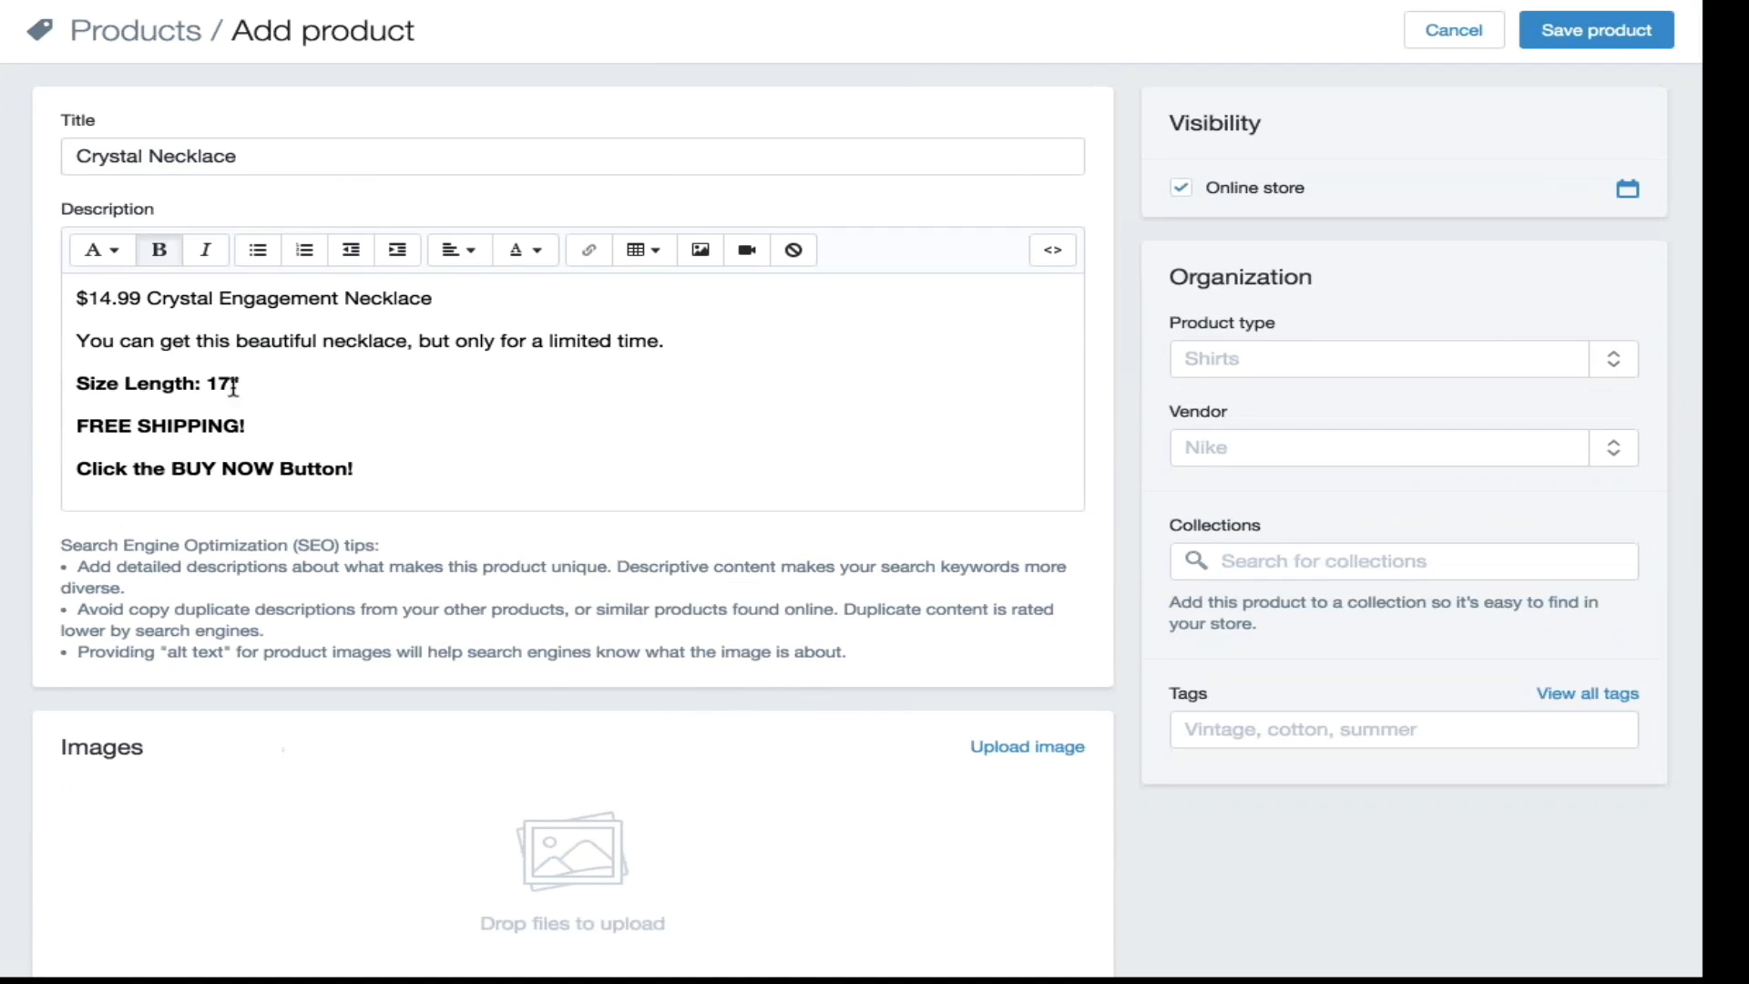
Step: Upload two necklace photos as product images and turn off charging taxes on the product
{"action": "scroll", "coordinate": [391, 468], "scroll_direction": "down", "scroll_amount": 3}
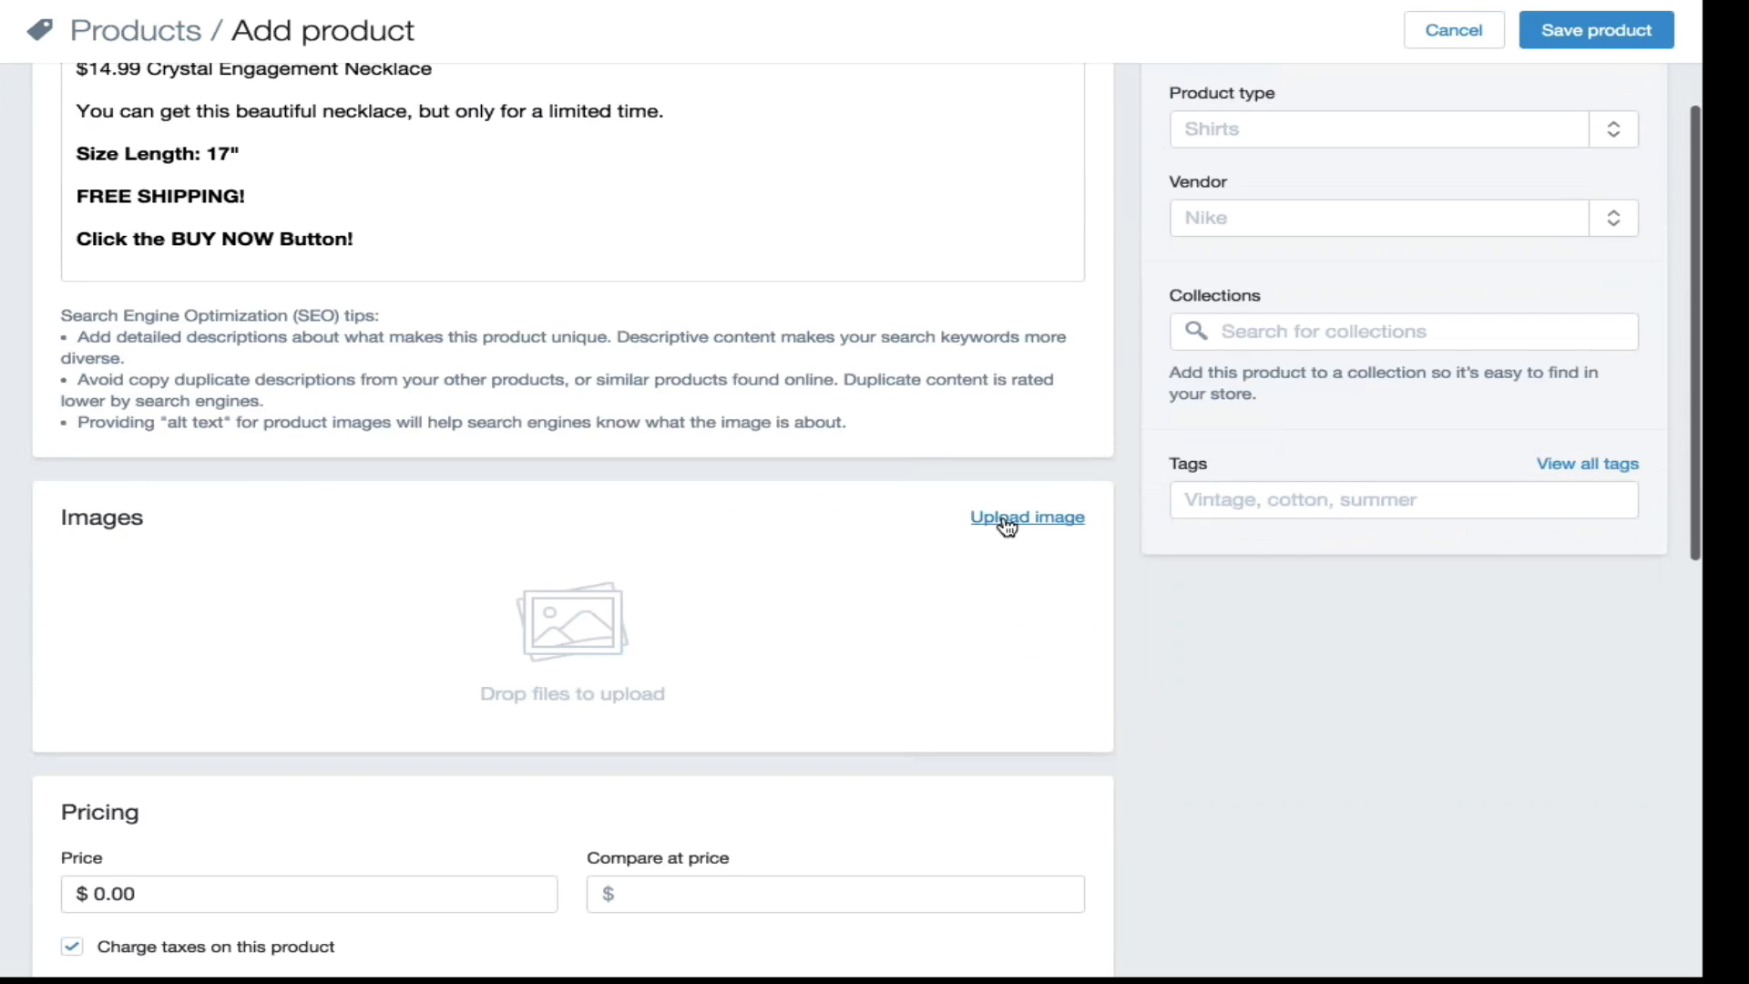
{"action": "left_click", "coordinate": [1007, 527]}
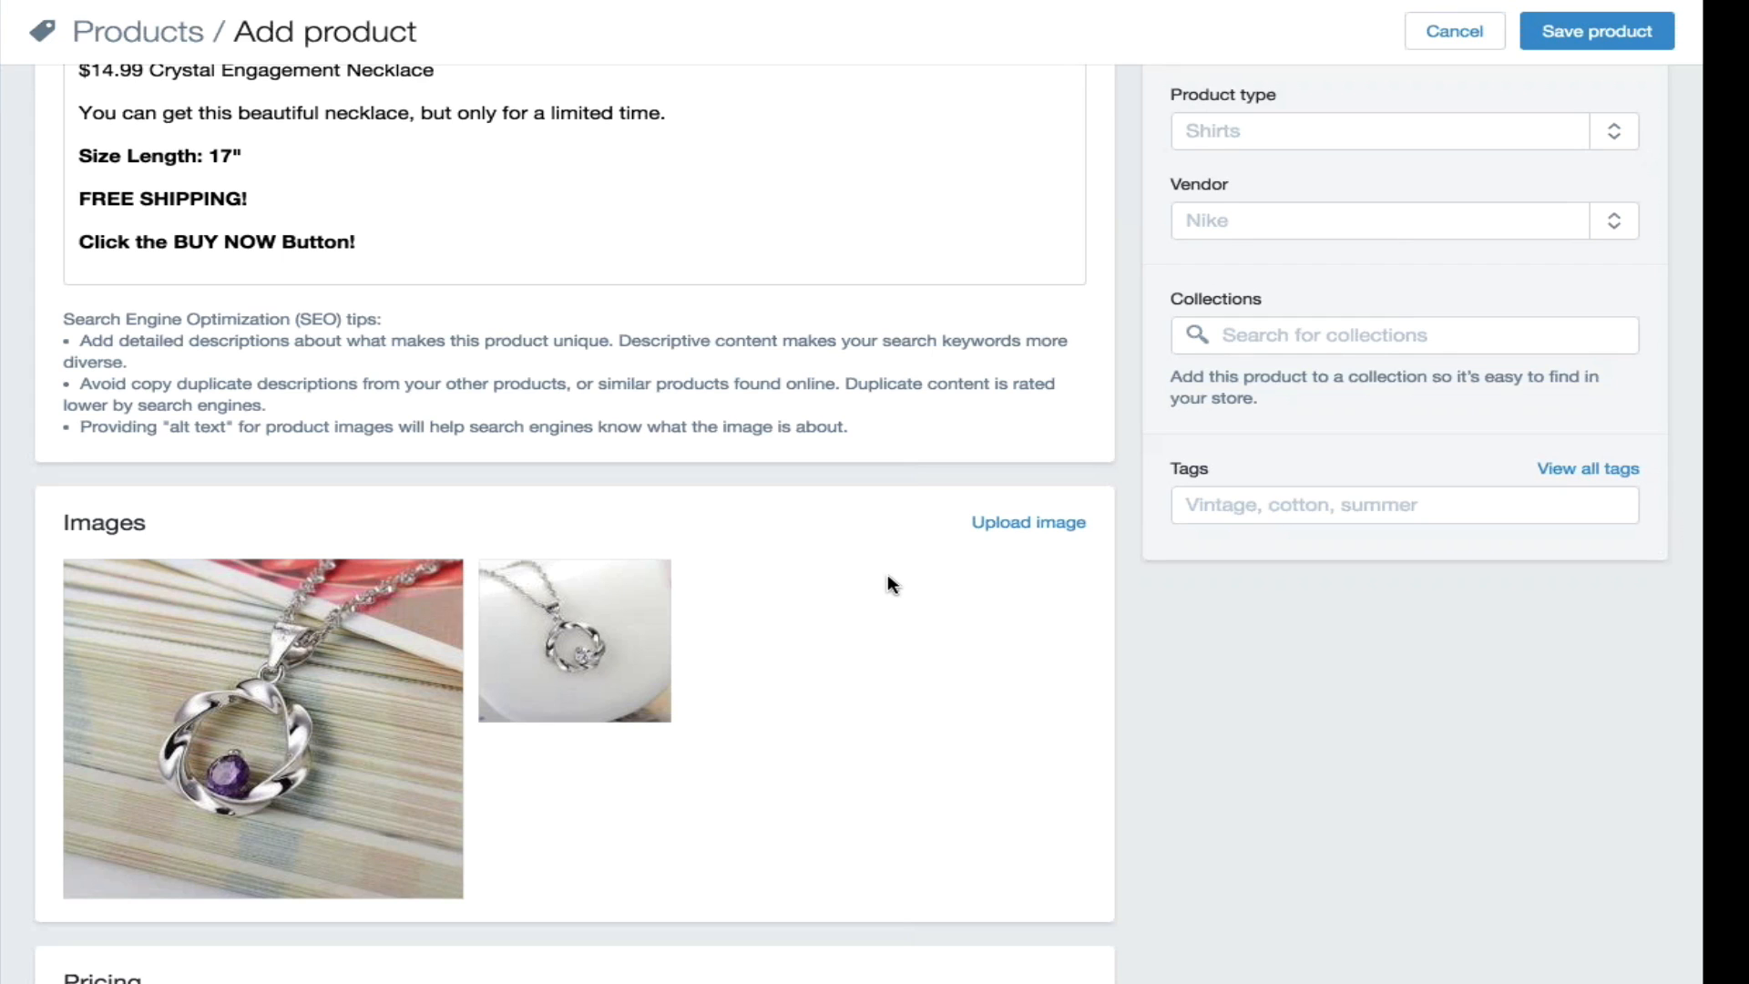
{"action": "scroll", "coordinate": [891, 584], "scroll_direction": "down", "scroll_amount": 5}
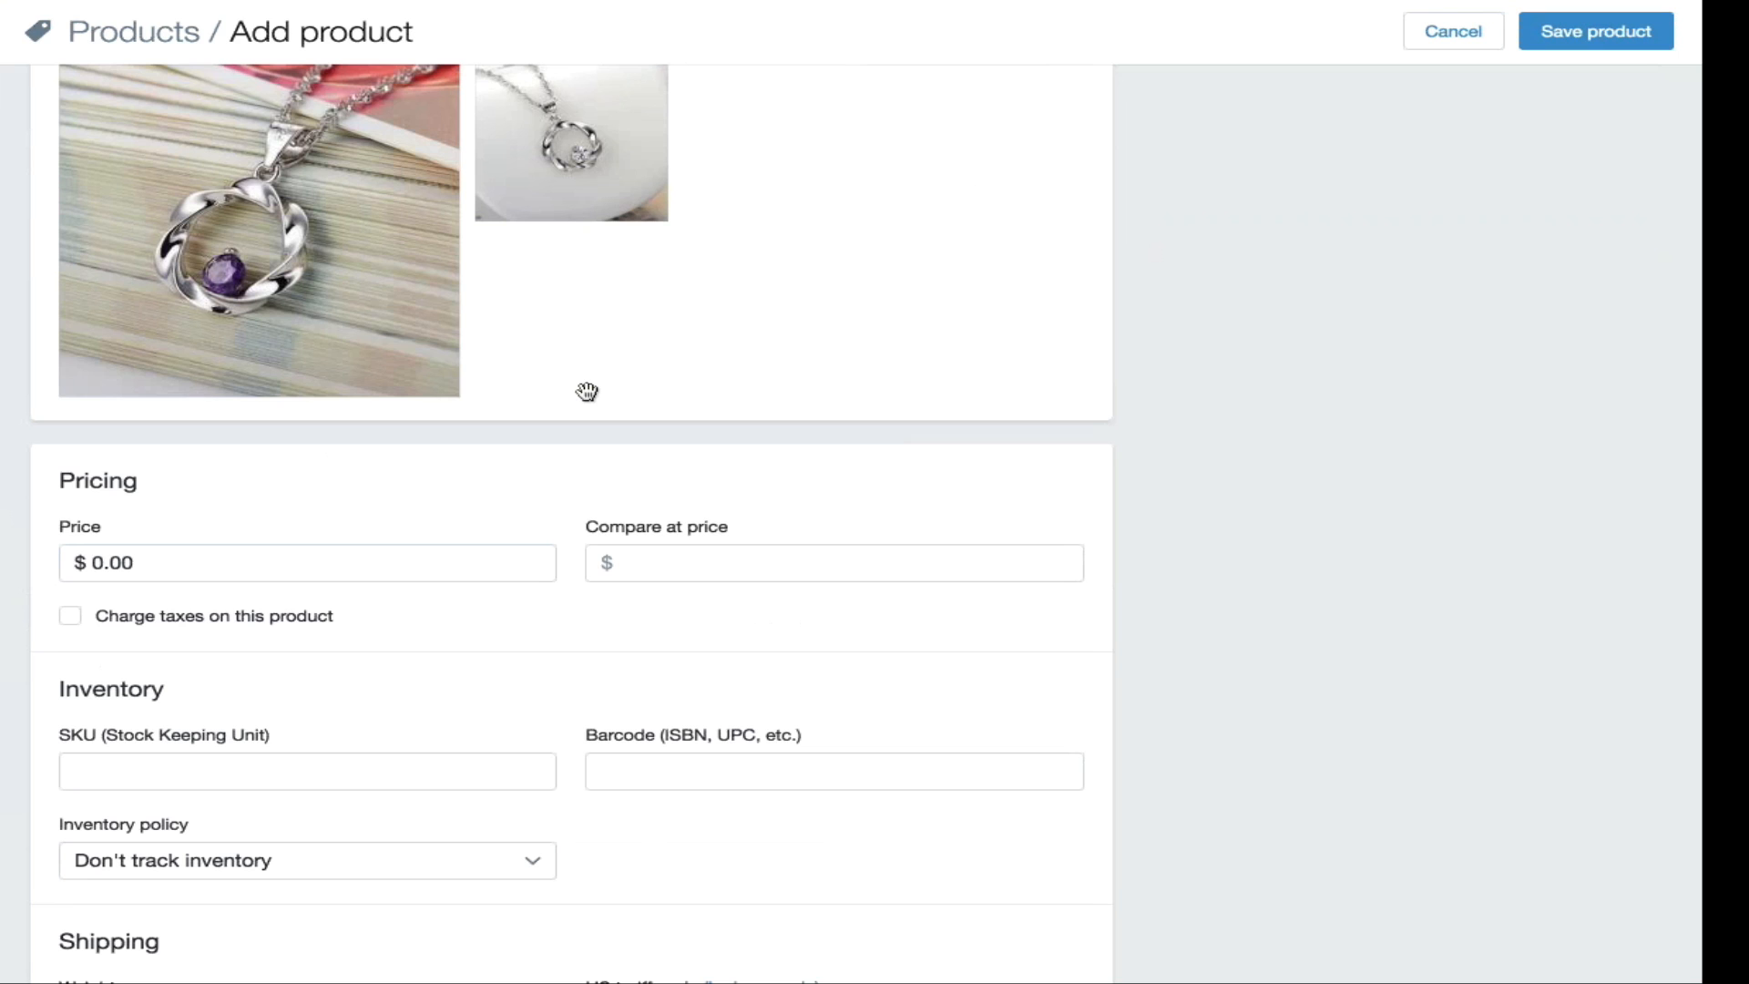
{"action": "scroll", "coordinate": [537, 308], "scroll_direction": "up", "scroll_amount": 1}
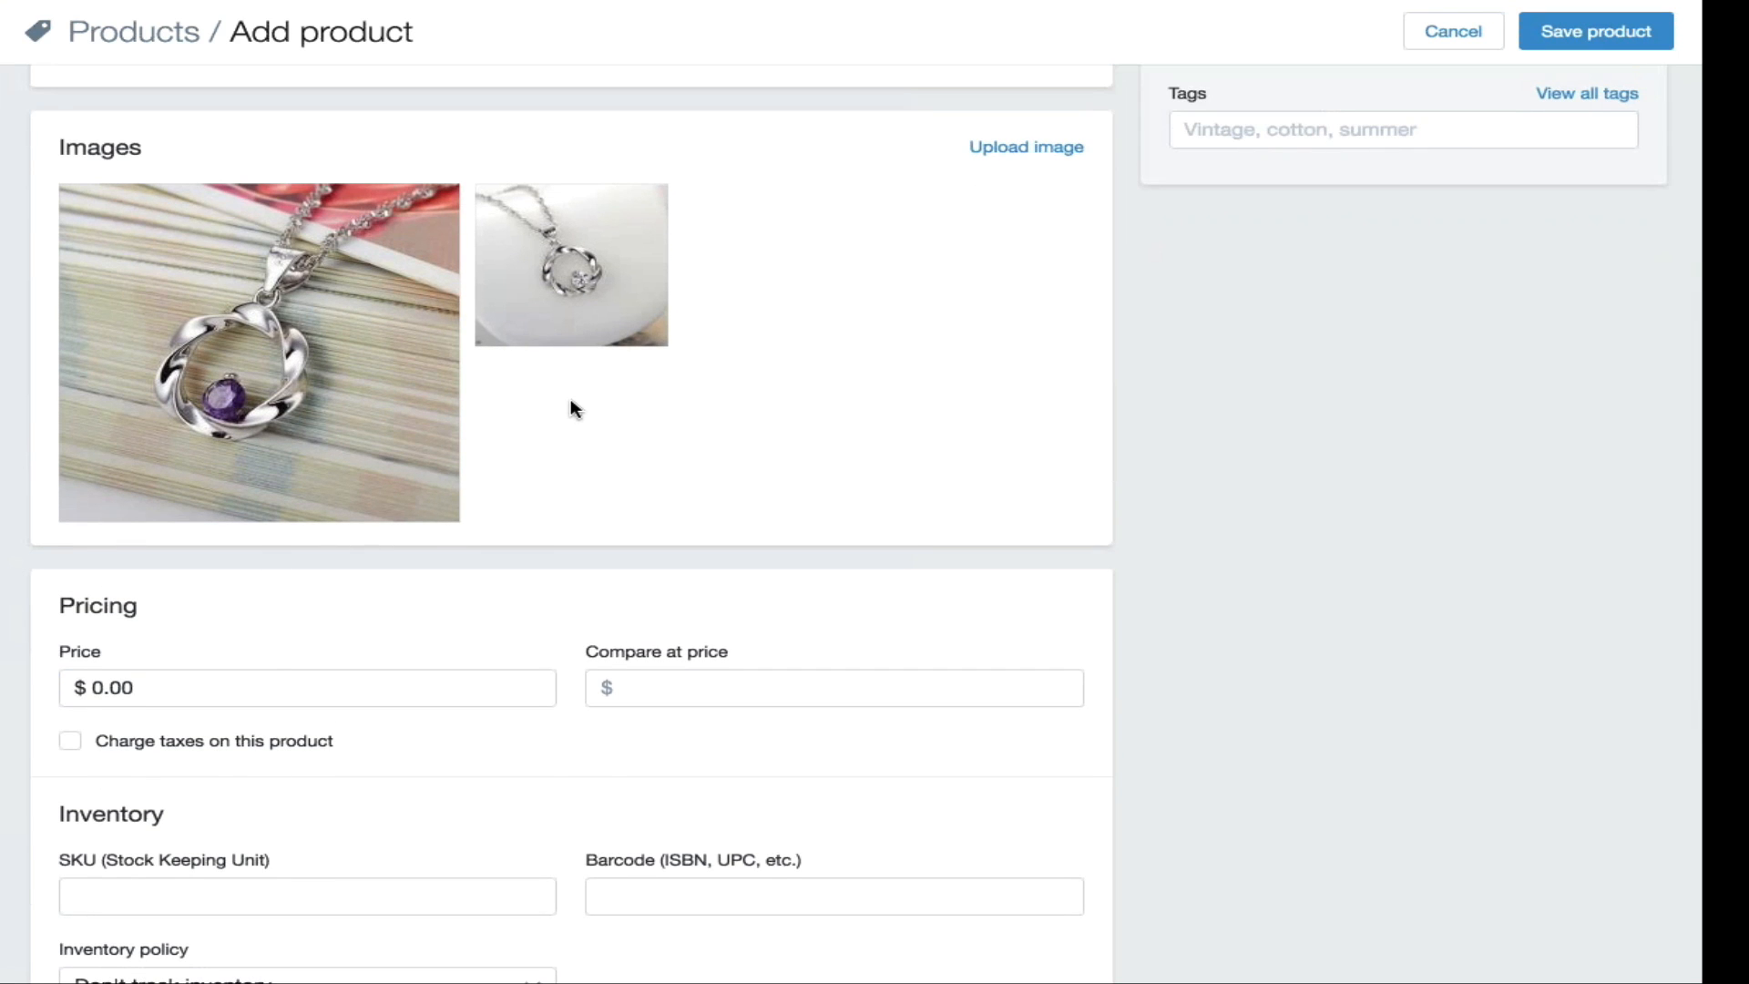
Step: Set the product's price to $14.99
{"action": "scroll", "coordinate": [570, 401], "scroll_direction": "down", "scroll_amount": 2}
{"action": "left_click", "coordinate": [192, 489]}
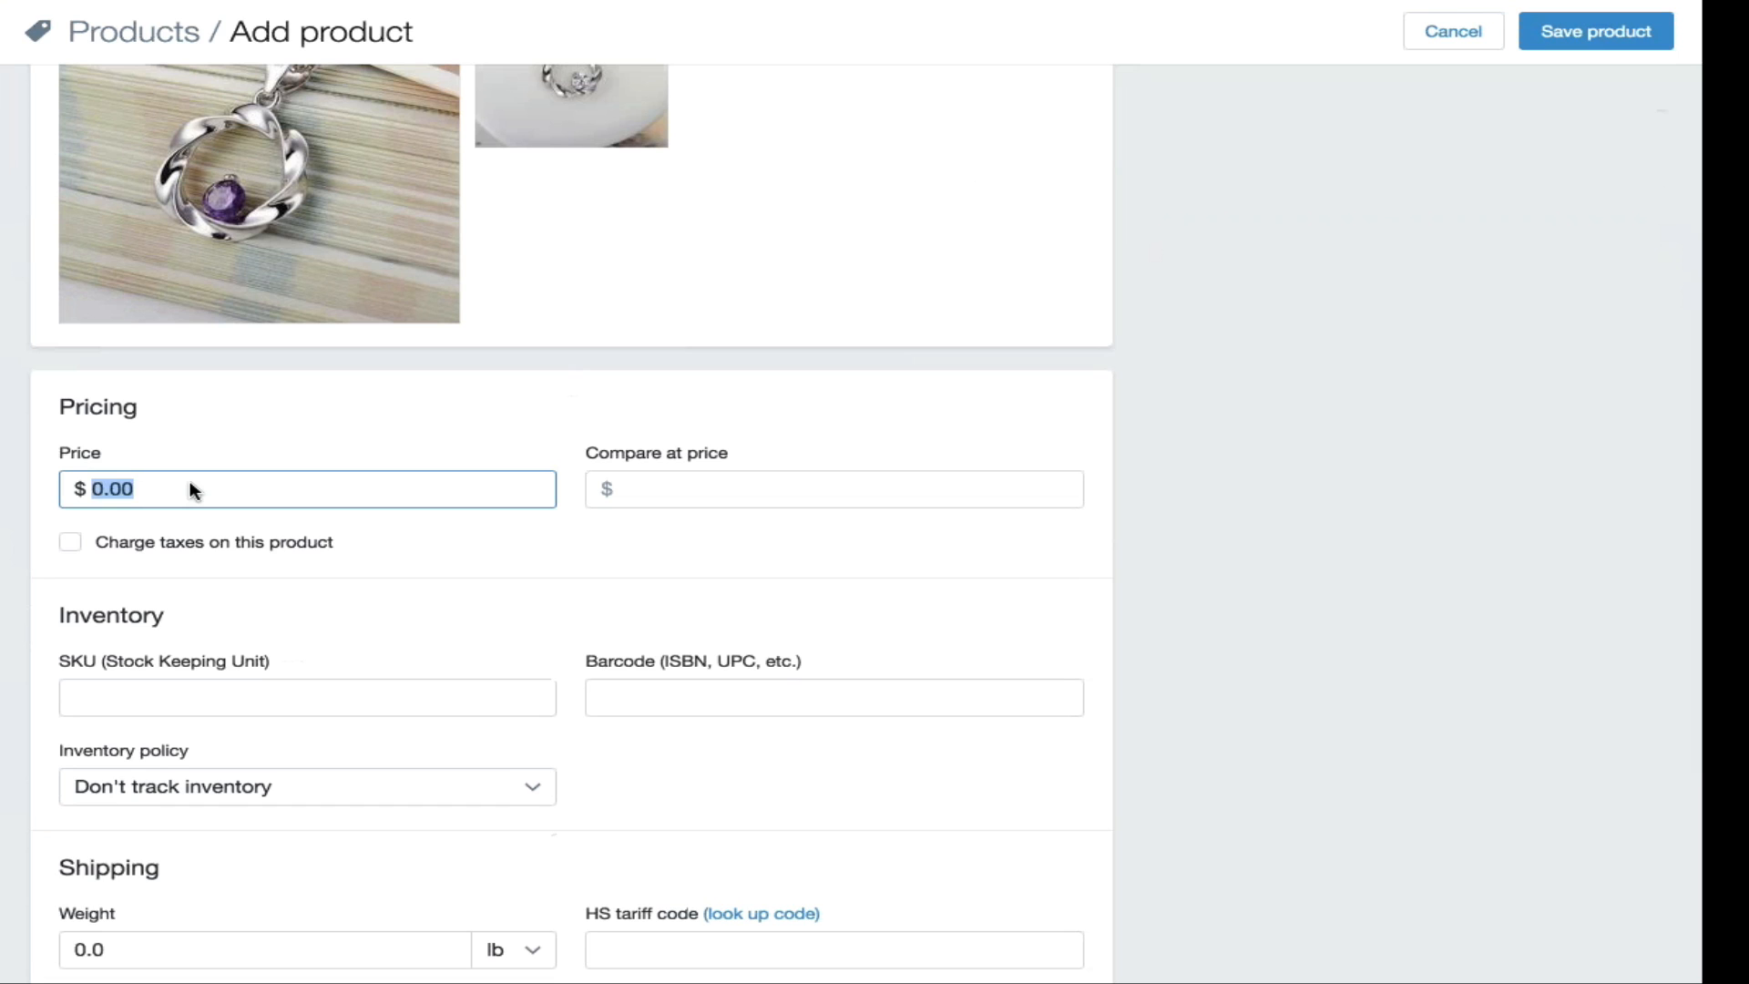
{"action": "type", "text": "14.99"}
Step: Set the product's SKU to "CrystalNecklace"
{"action": "scroll", "coordinate": [296, 445], "scroll_direction": "up", "scroll_amount": 5}
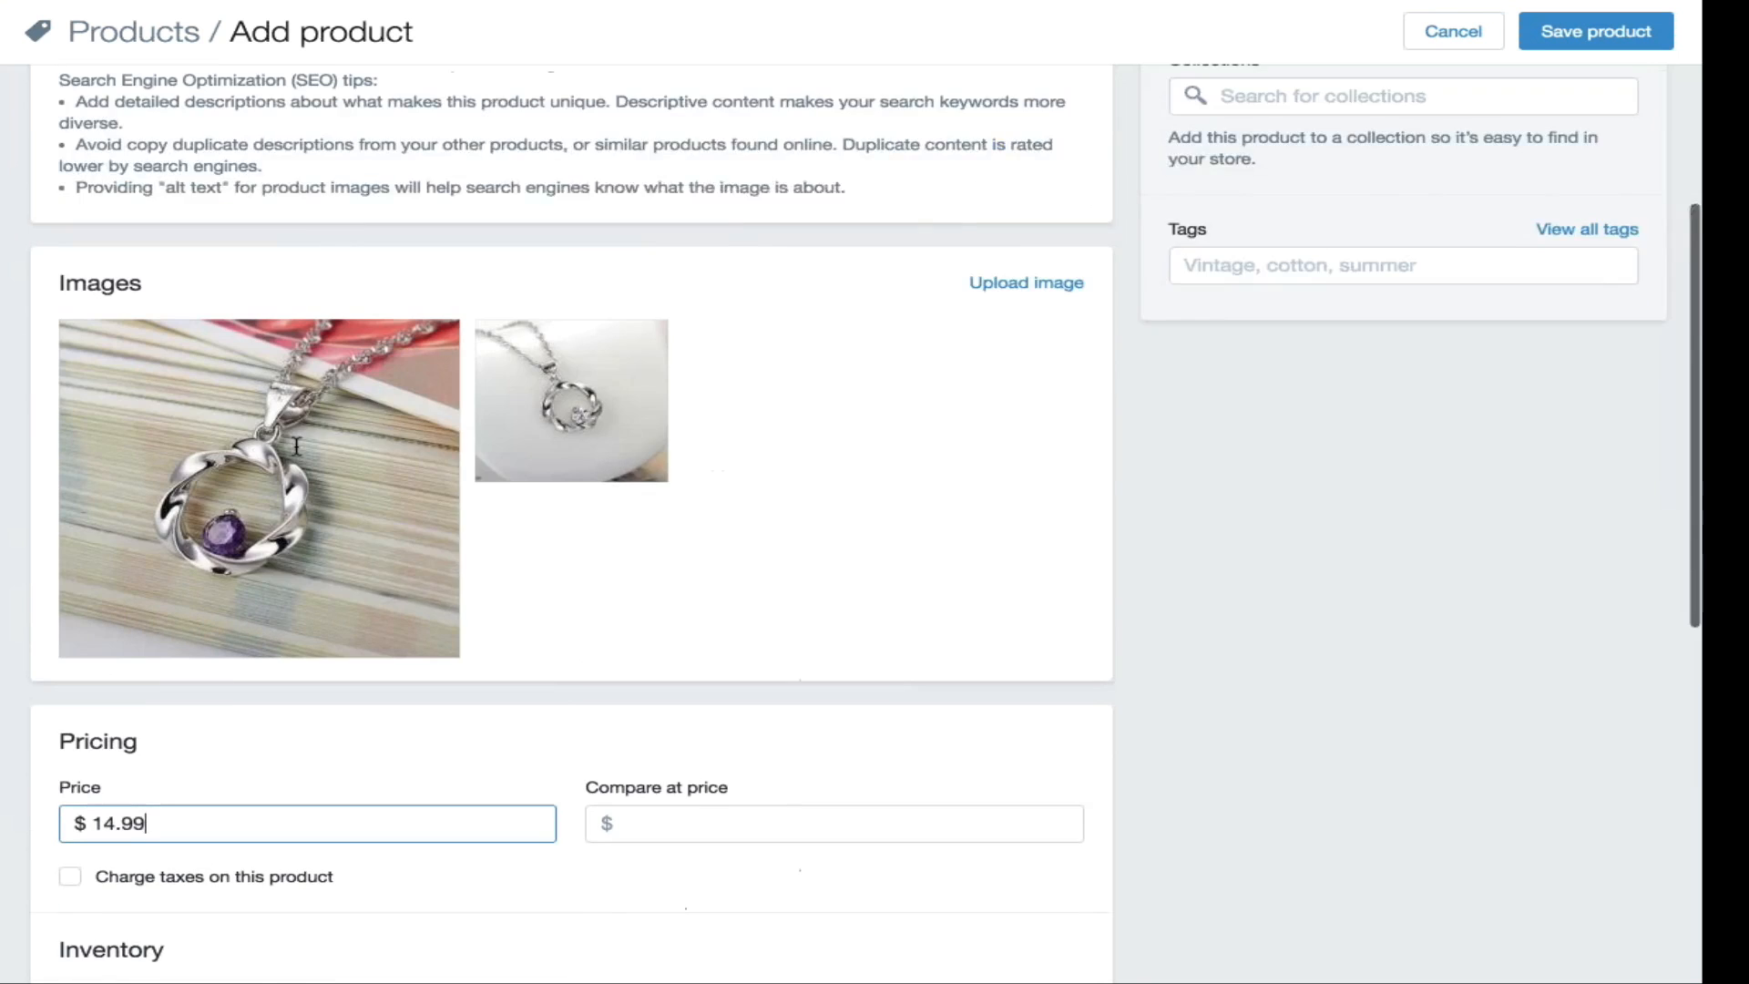
{"action": "scroll", "coordinate": [297, 450], "scroll_direction": "up", "scroll_amount": 2}
{"action": "scroll", "coordinate": [434, 379], "scroll_direction": "down", "scroll_amount": 5}
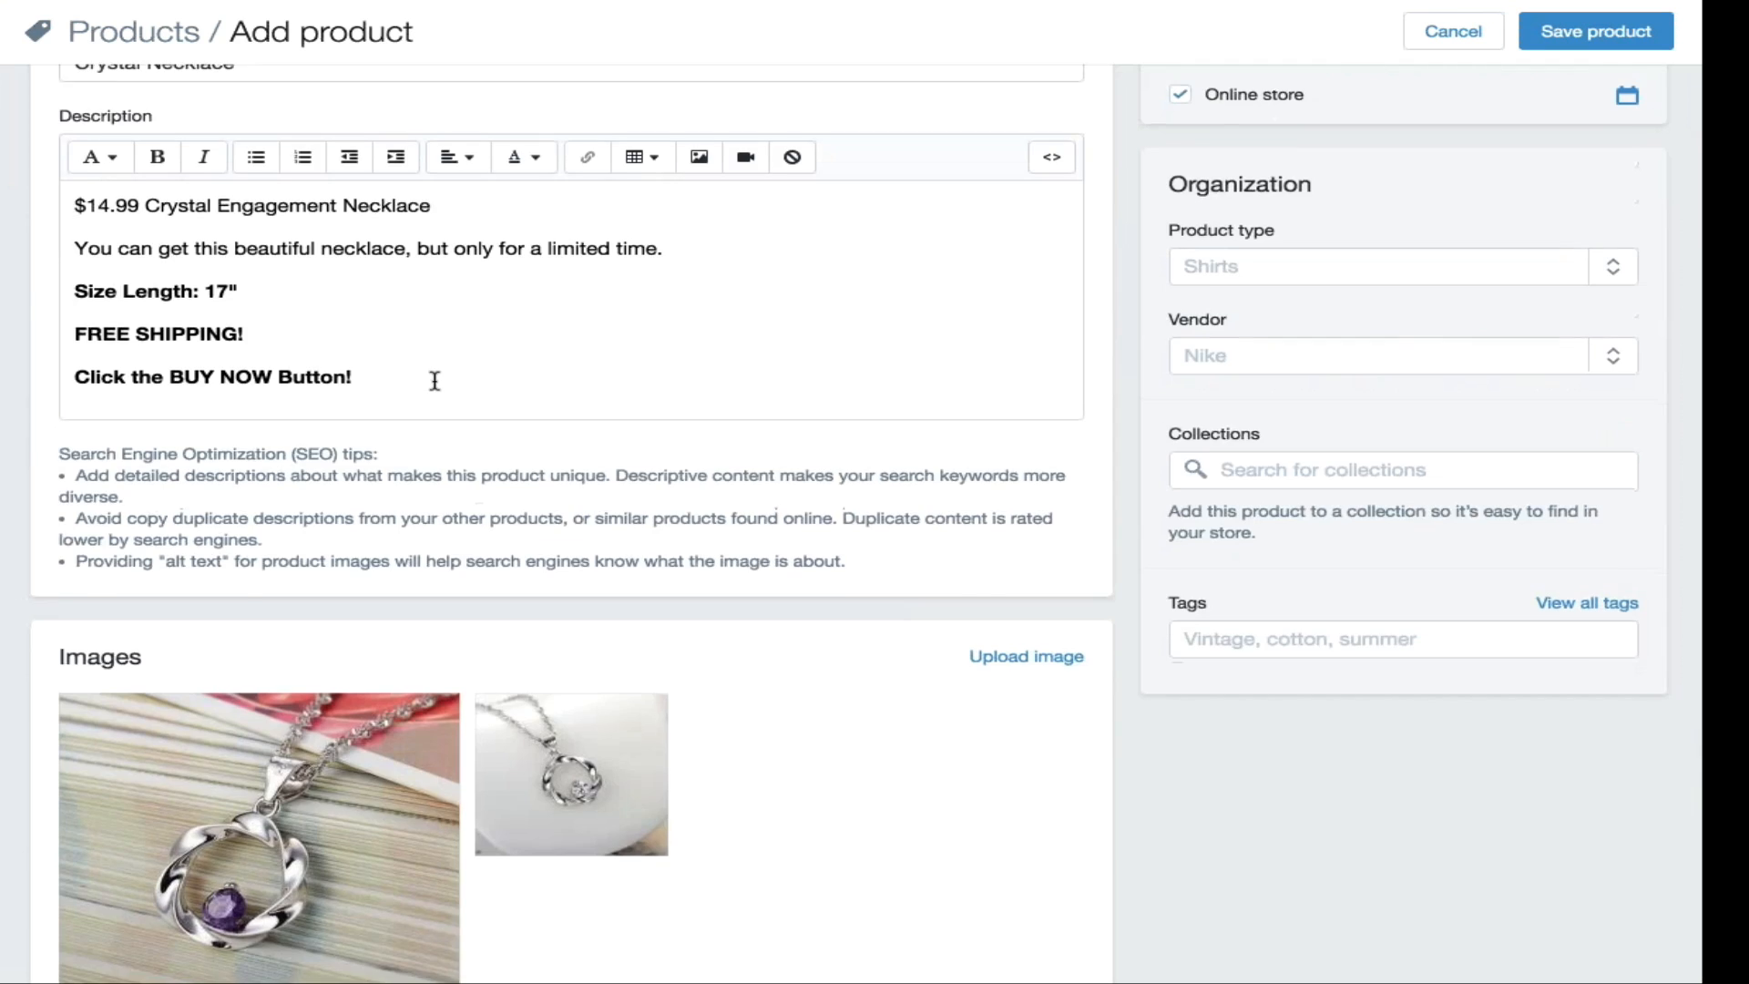
{"action": "scroll", "coordinate": [539, 566], "scroll_direction": "down", "scroll_amount": 3}
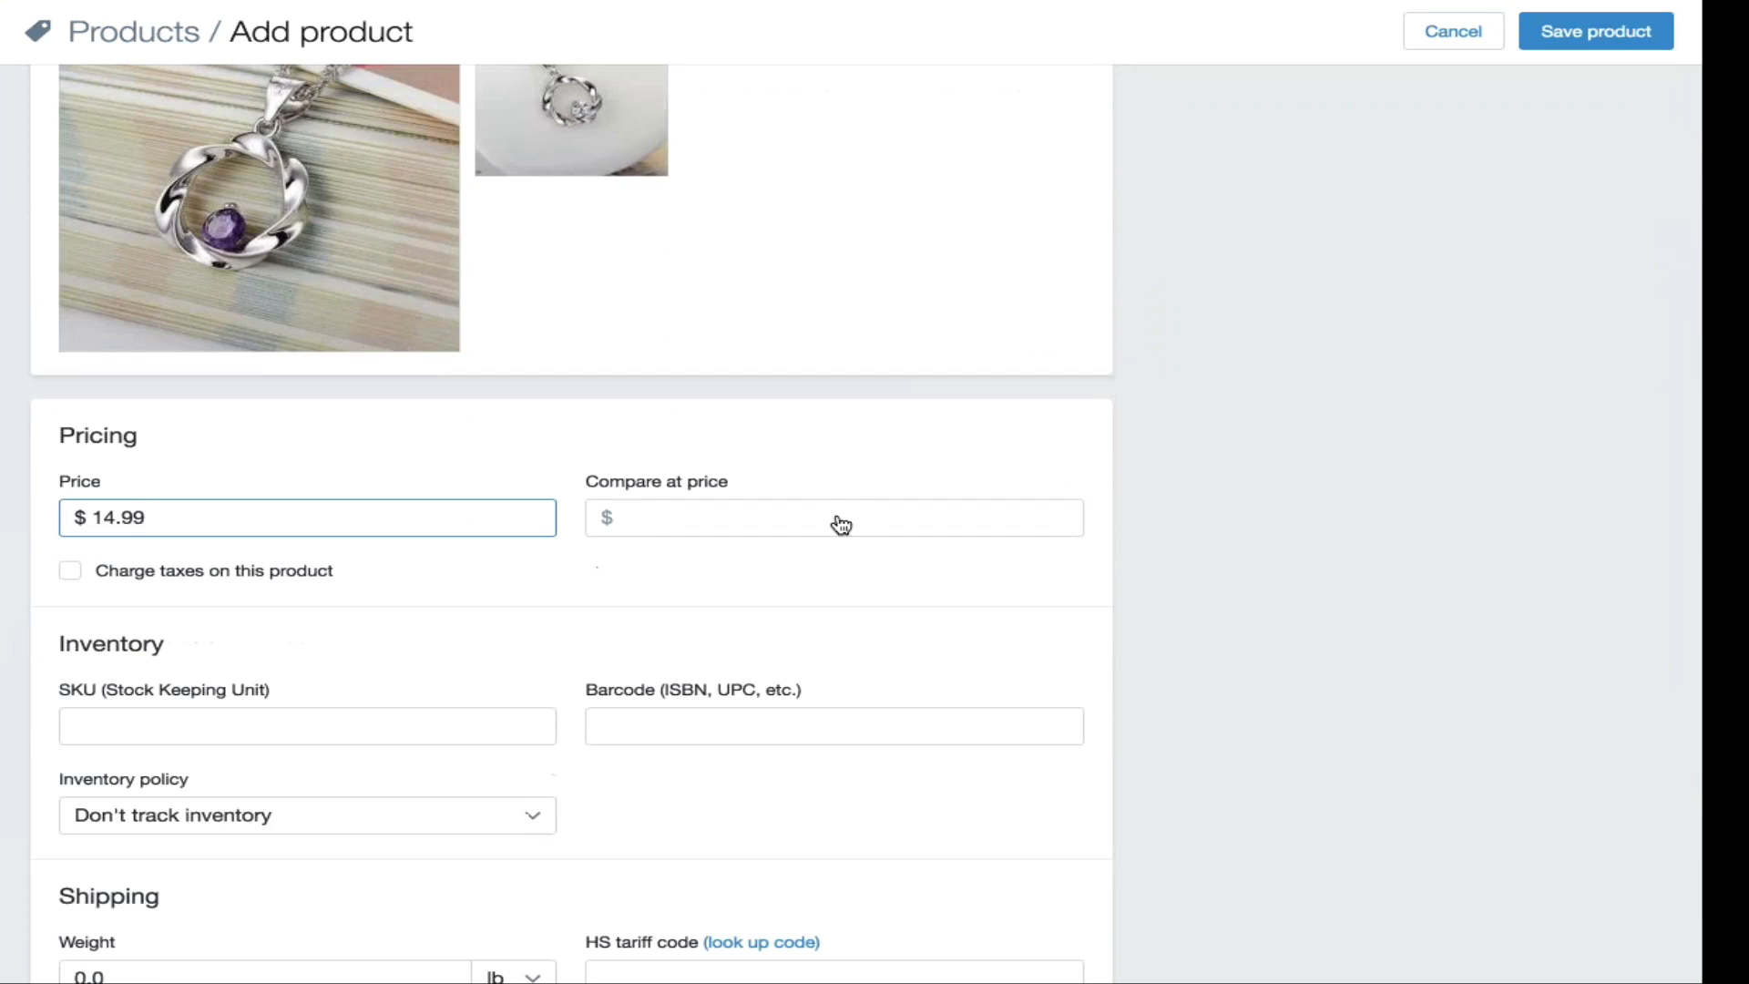
{"action": "scroll", "coordinate": [761, 569], "scroll_direction": "down", "scroll_amount": 2}
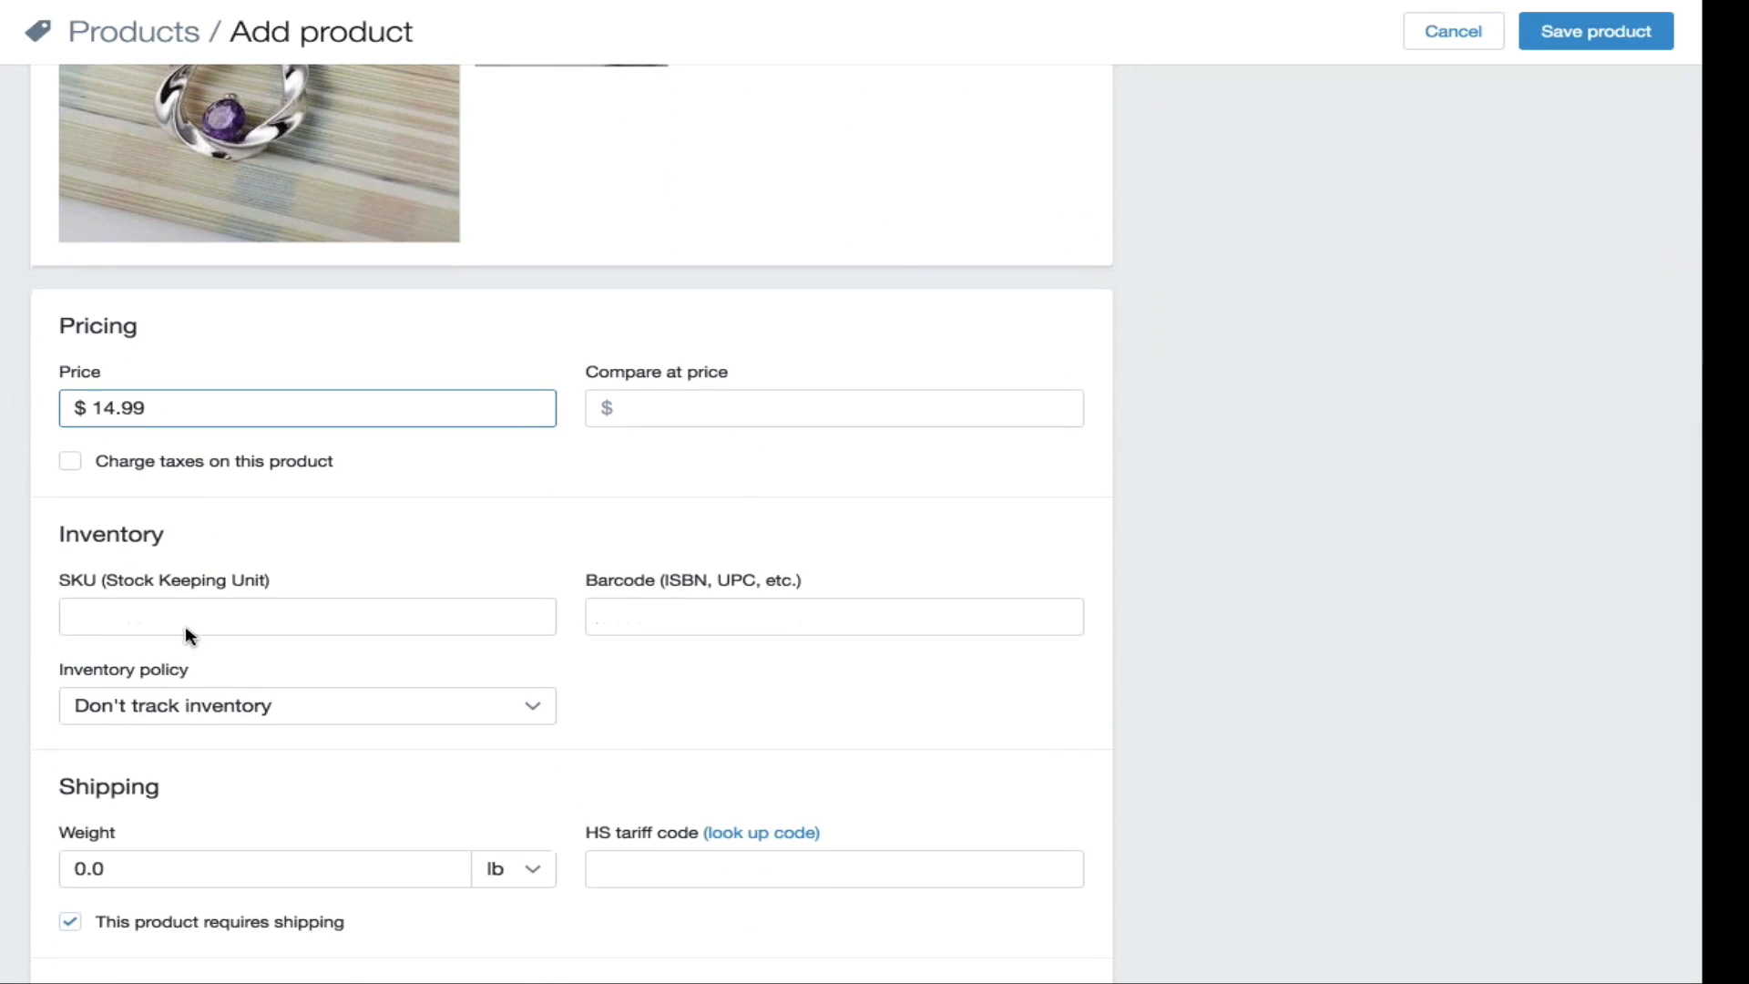
{"action": "left_click", "coordinate": [87, 618]}
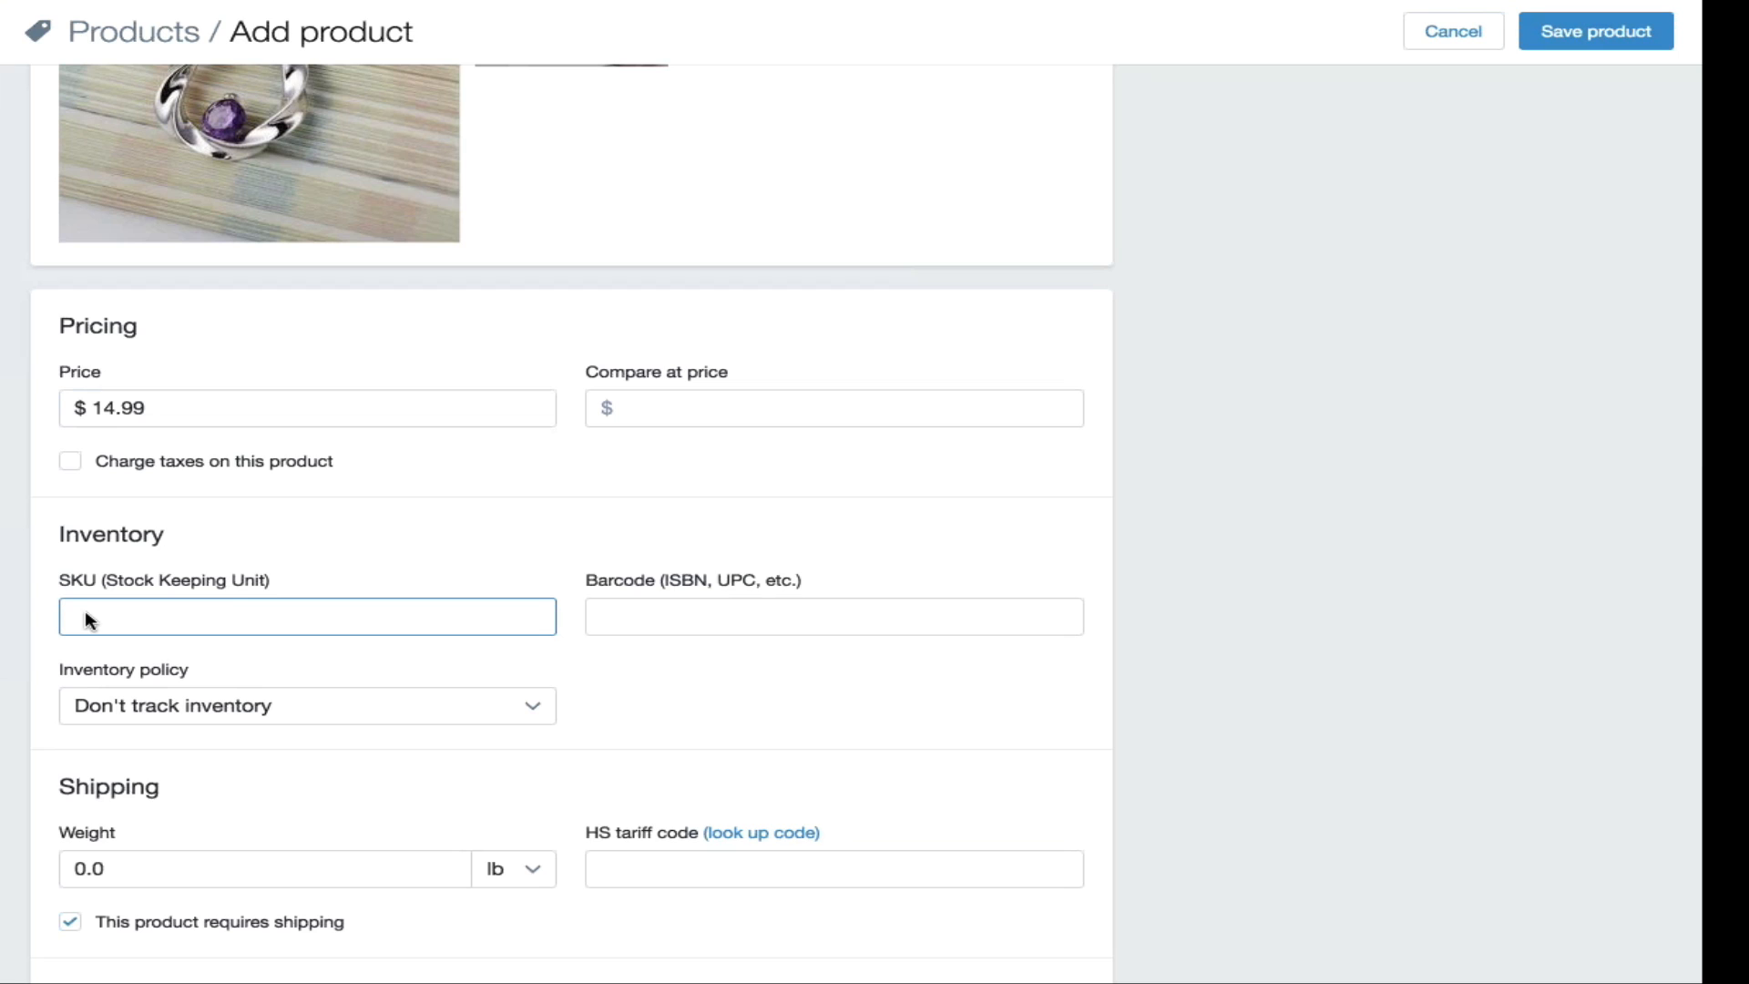
{"action": "type", "text": "Crystal Necklace"}
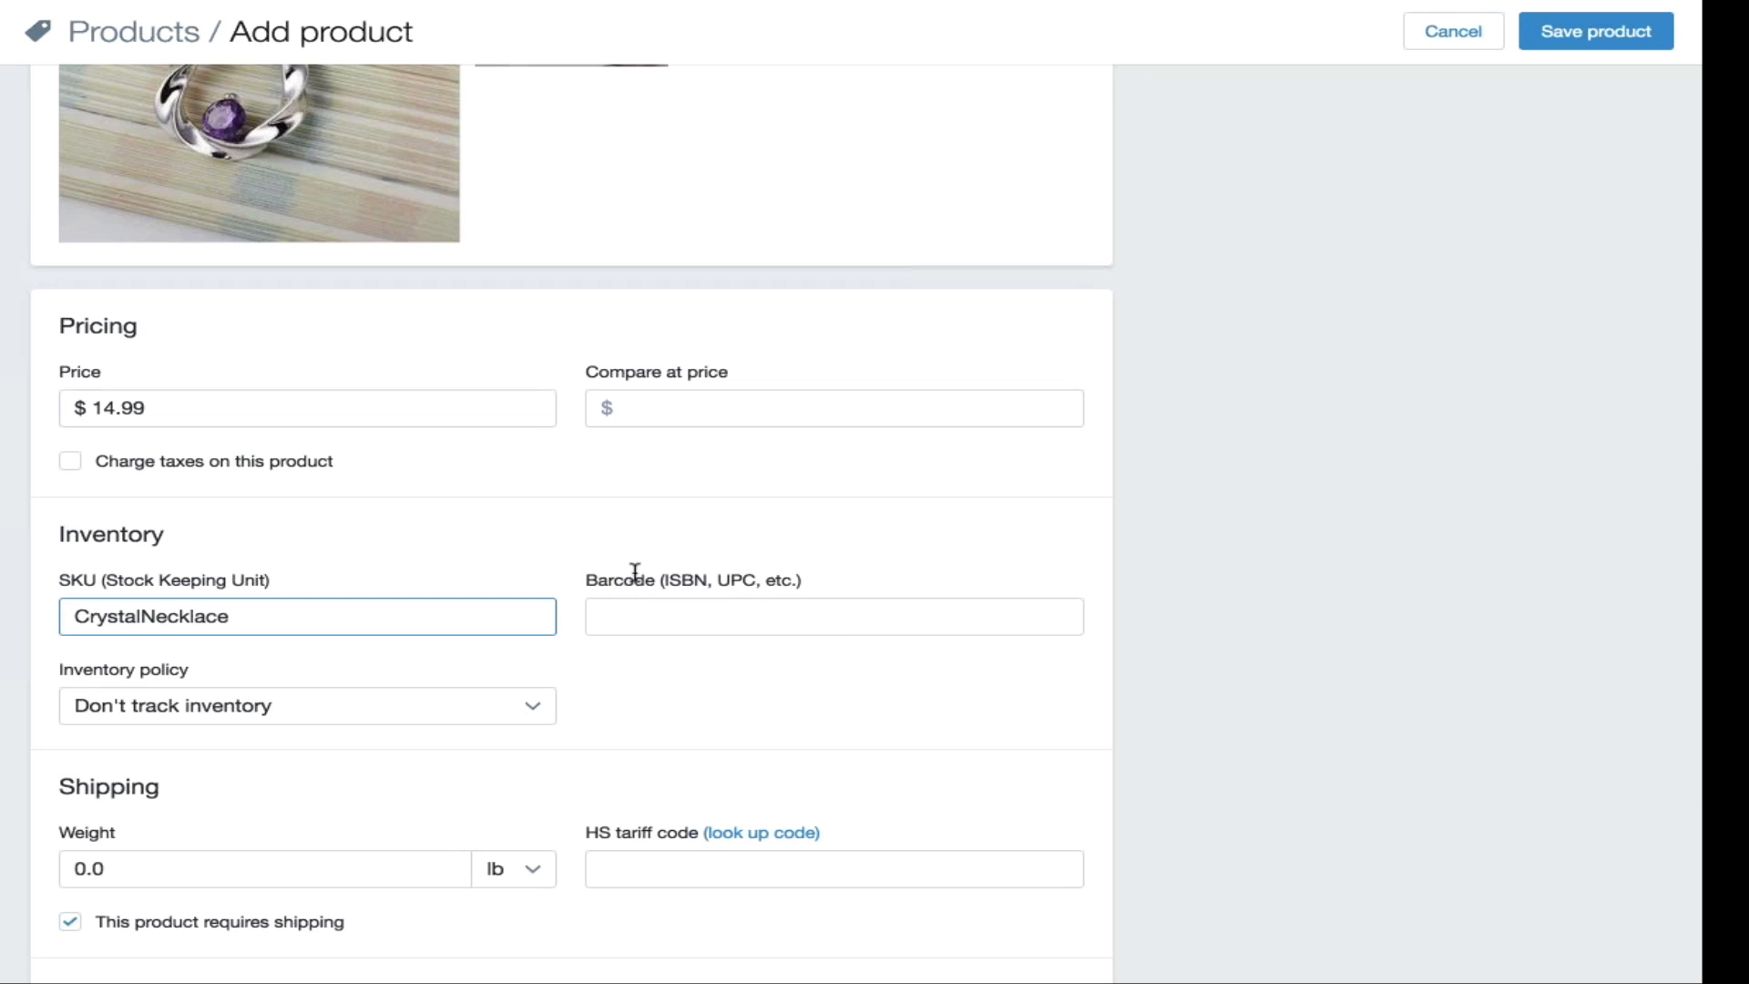
Step: Add variants to the product with the option name "Color" and the option values "purple" and "clear"
{"action": "scroll", "coordinate": [675, 704], "scroll_direction": "down", "scroll_amount": 3}
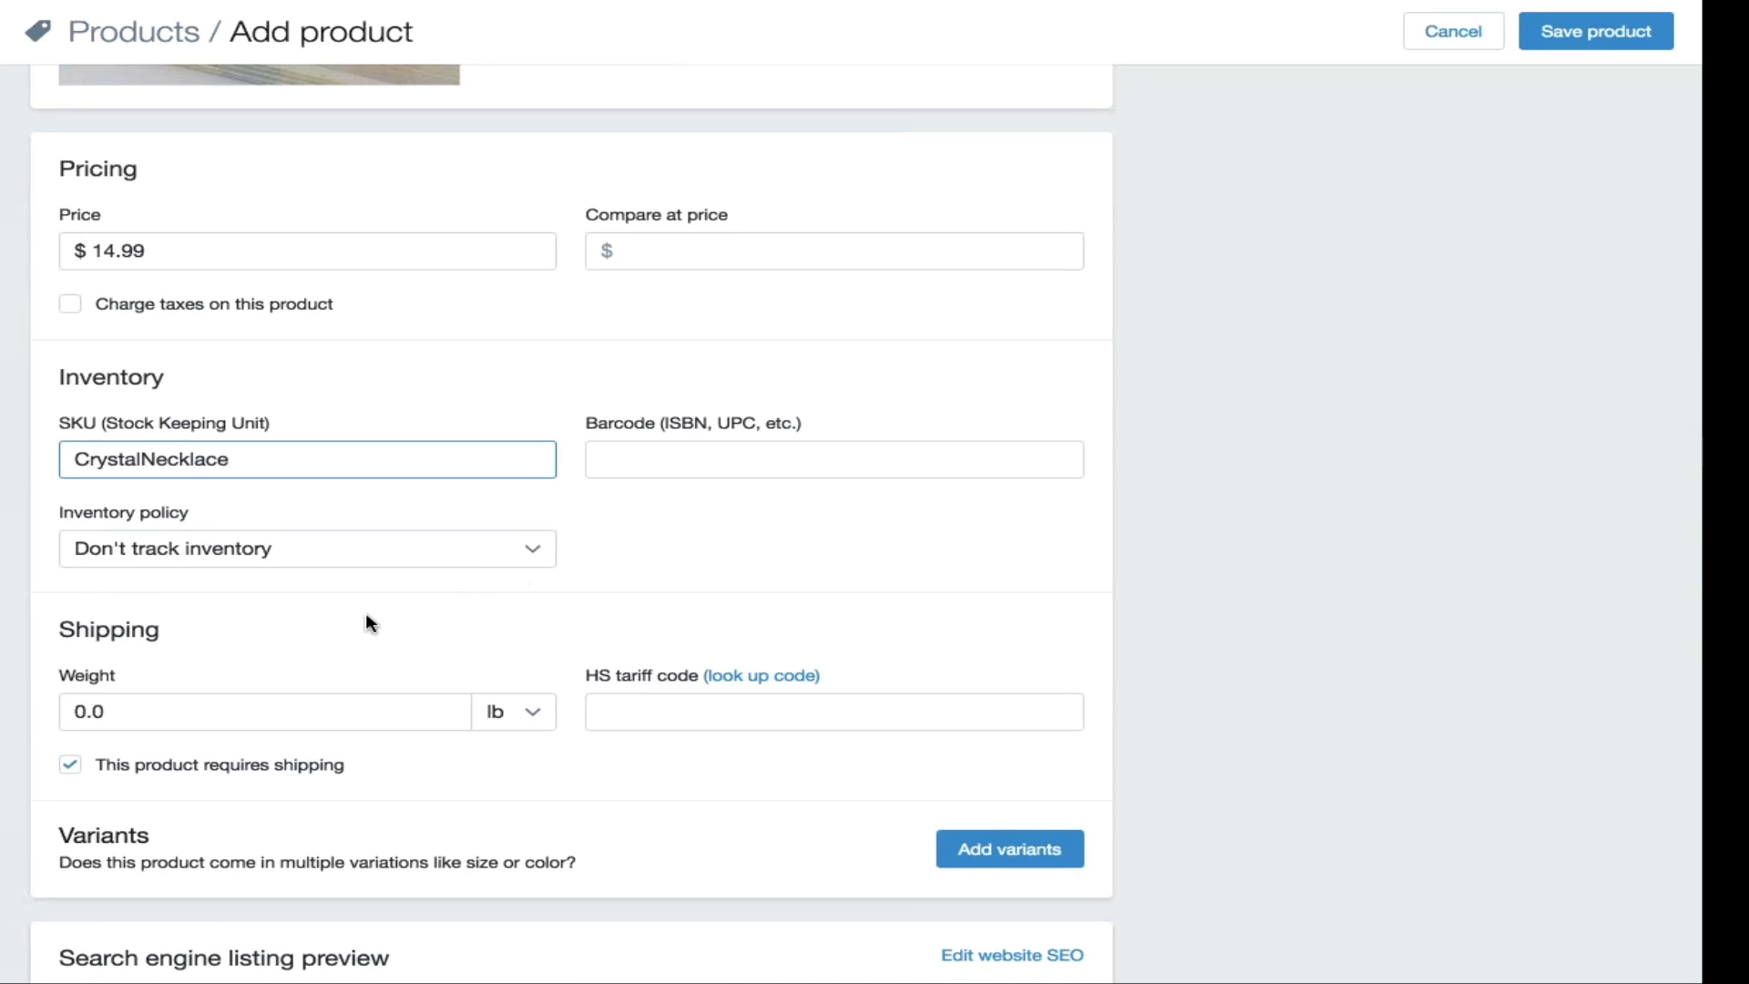
{"action": "scroll", "coordinate": [367, 616], "scroll_direction": "down", "scroll_amount": 2}
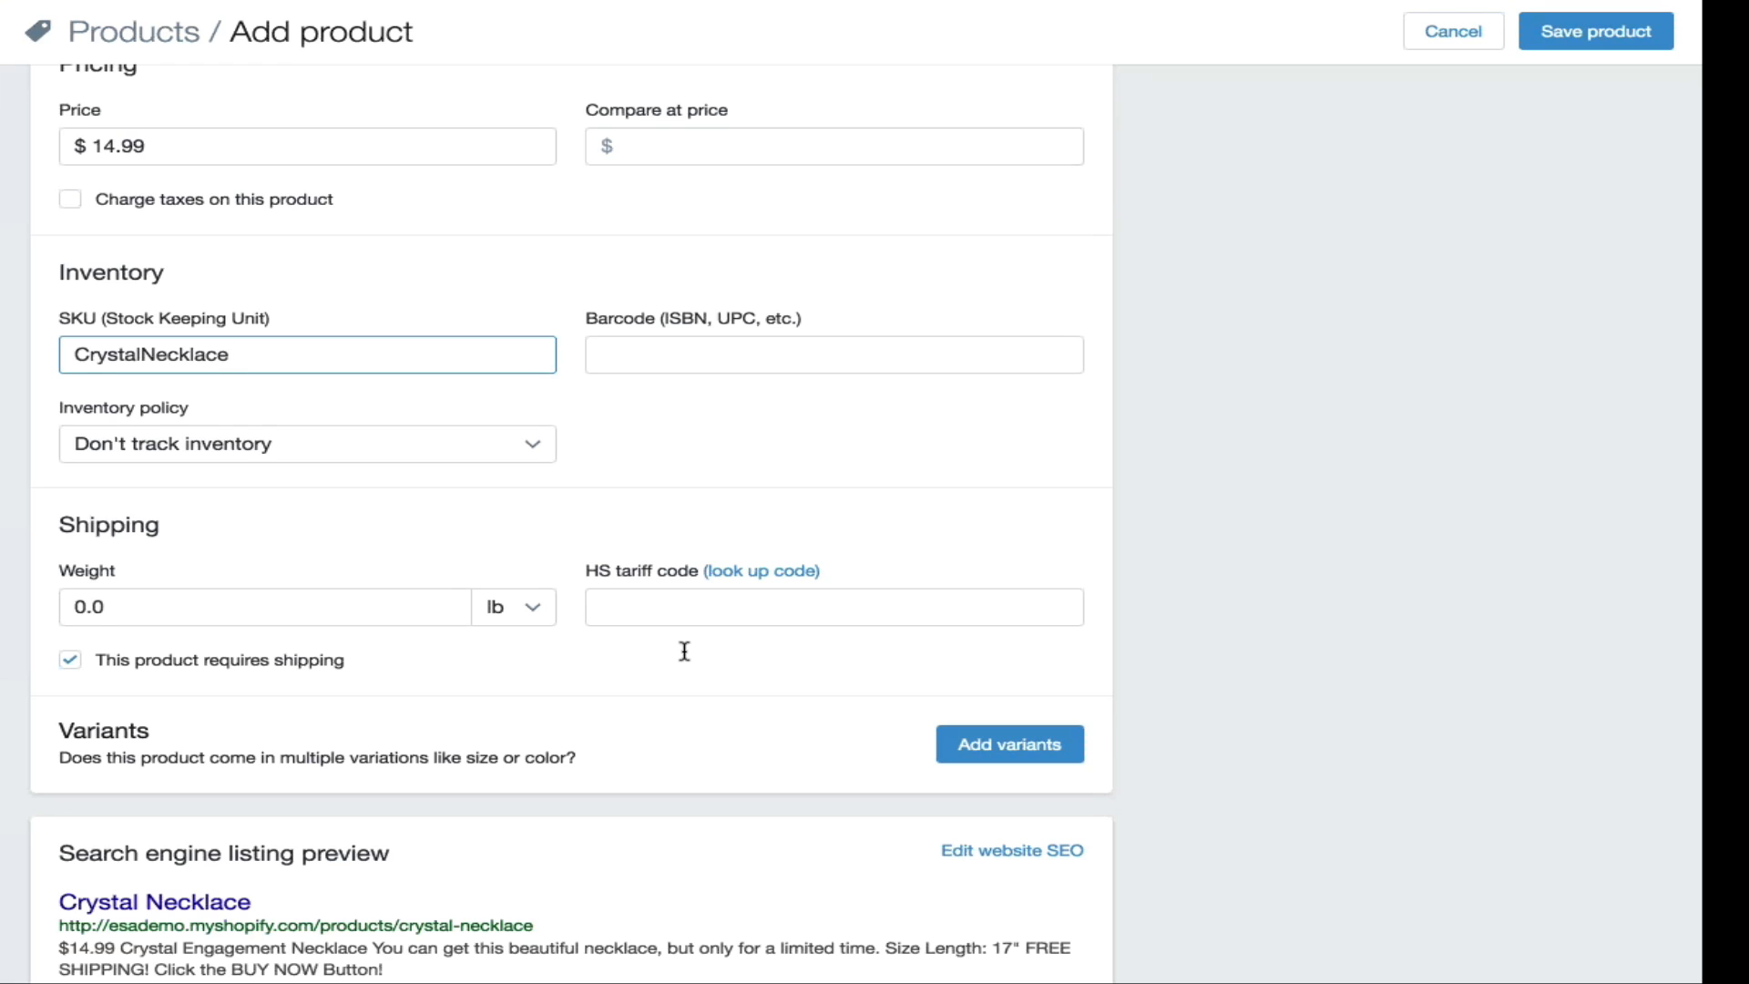
{"action": "scroll", "coordinate": [735, 672], "scroll_direction": "down", "scroll_amount": 1}
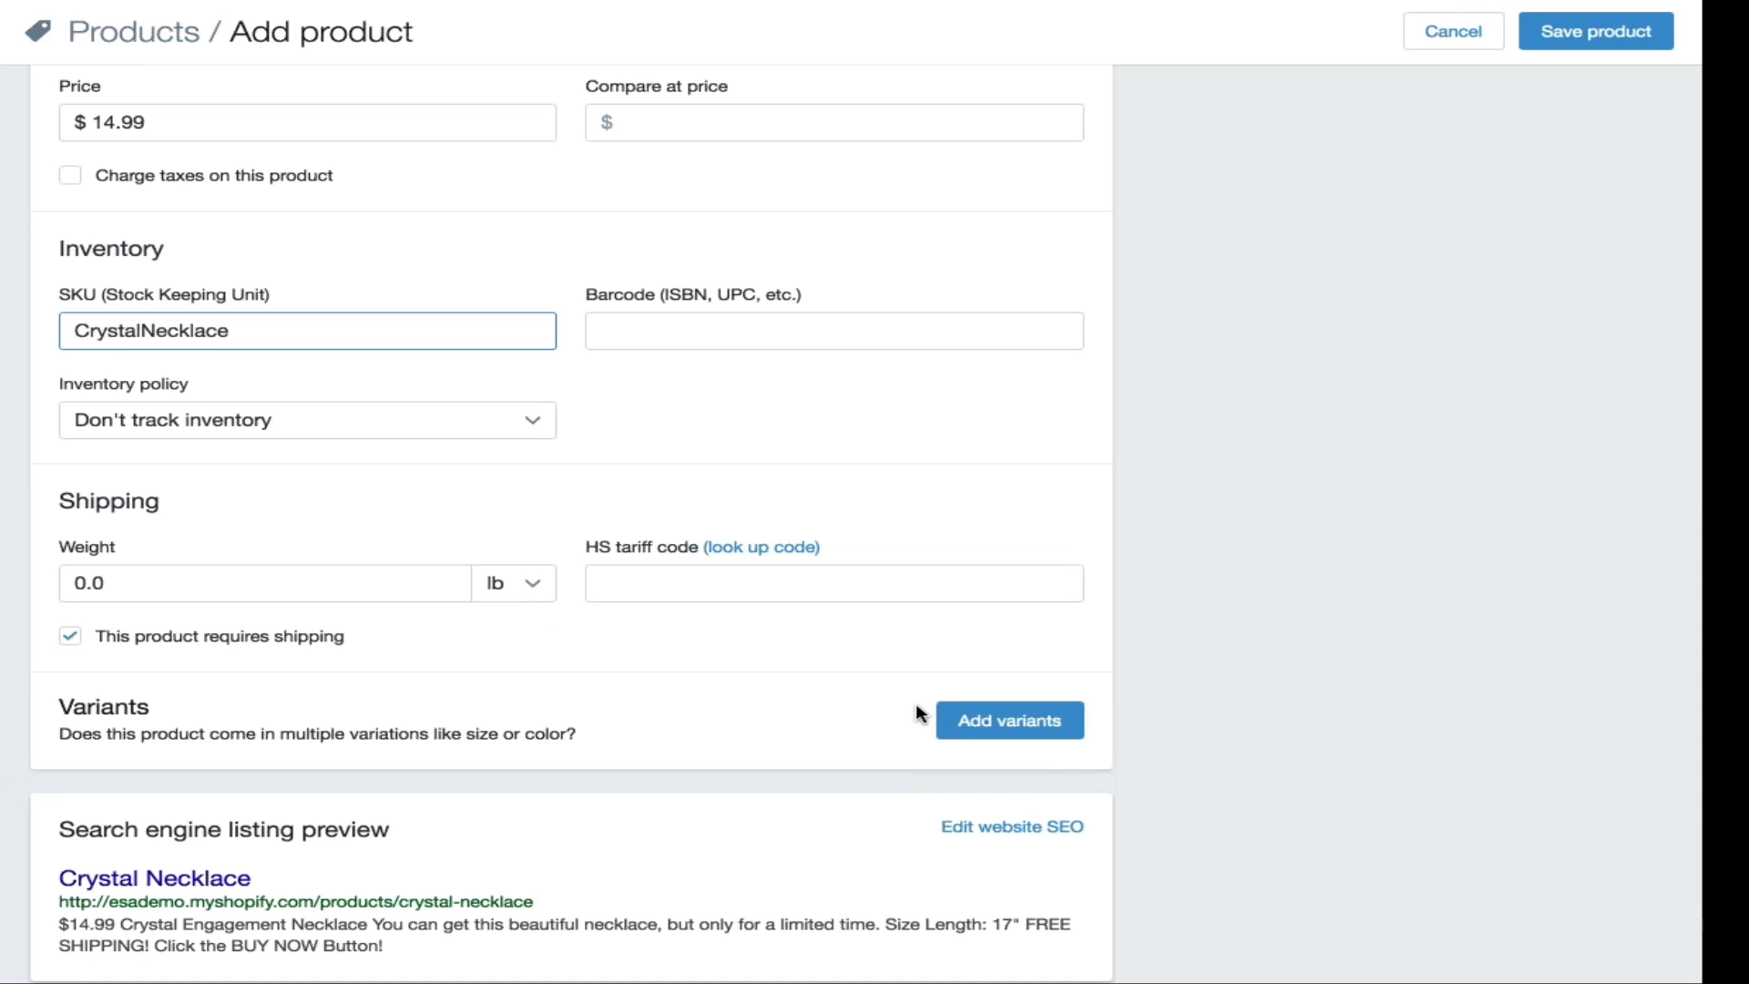
{"action": "left_click", "coordinate": [963, 721]}
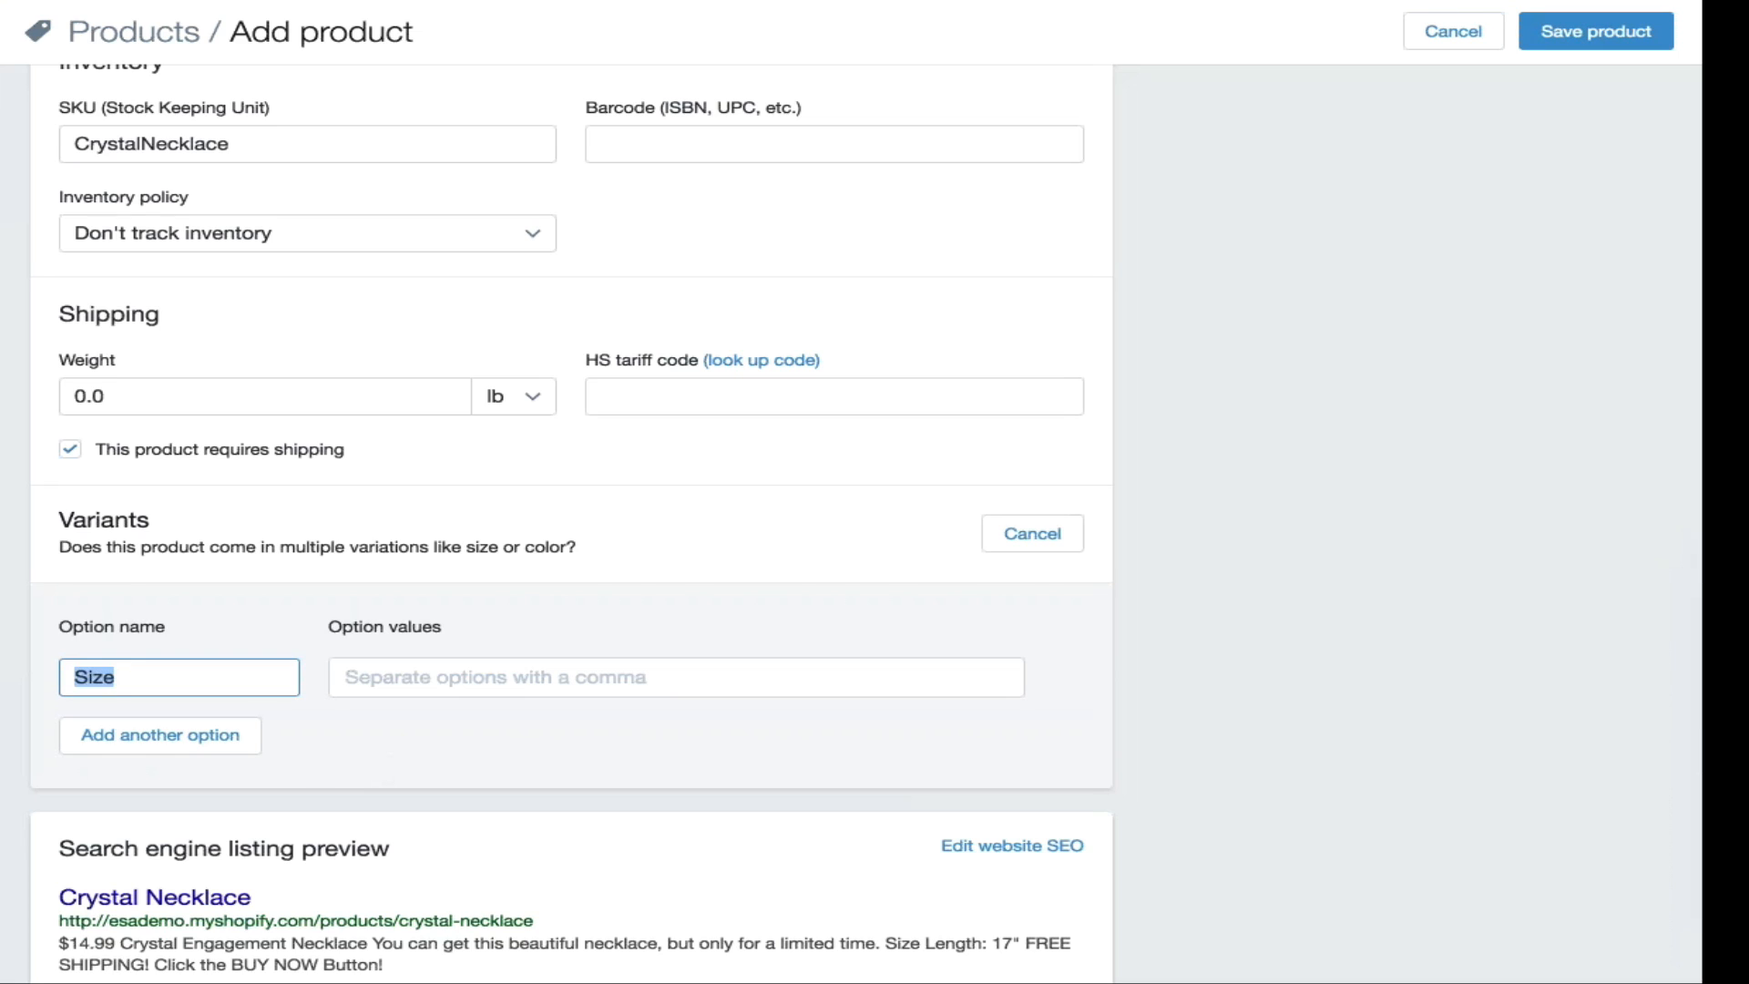
{"action": "type", "text": "Color"}
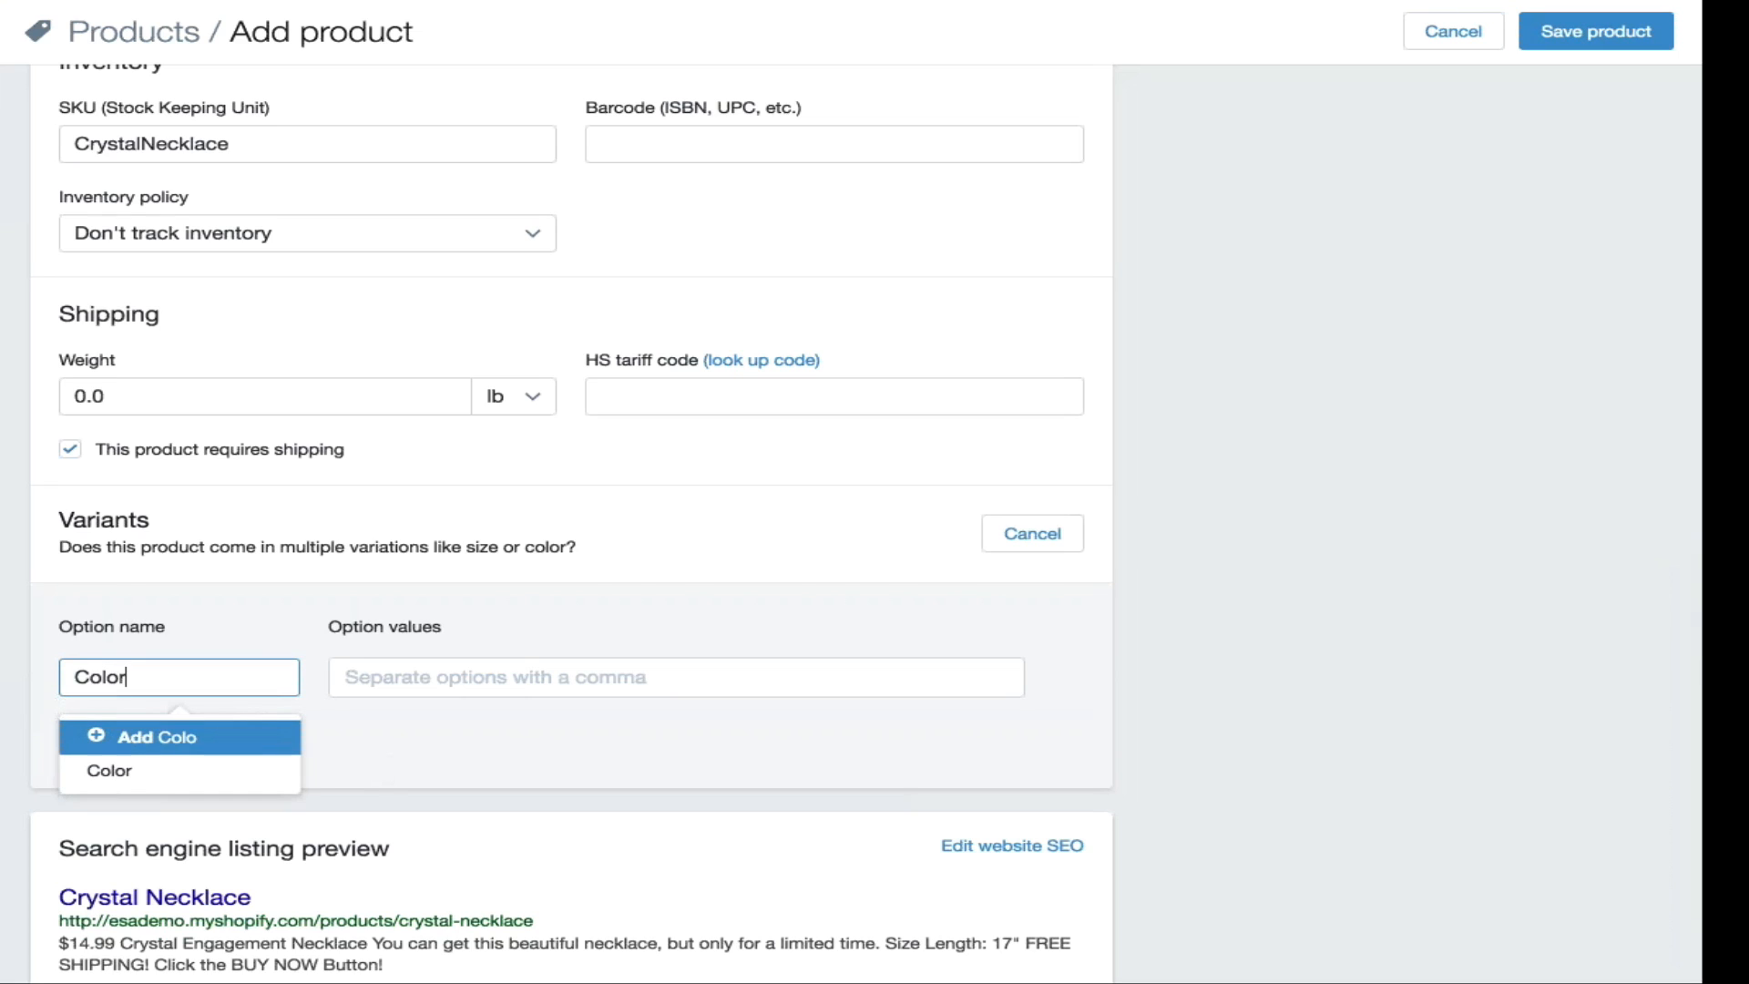
{"action": "left_click", "coordinate": [346, 689]}
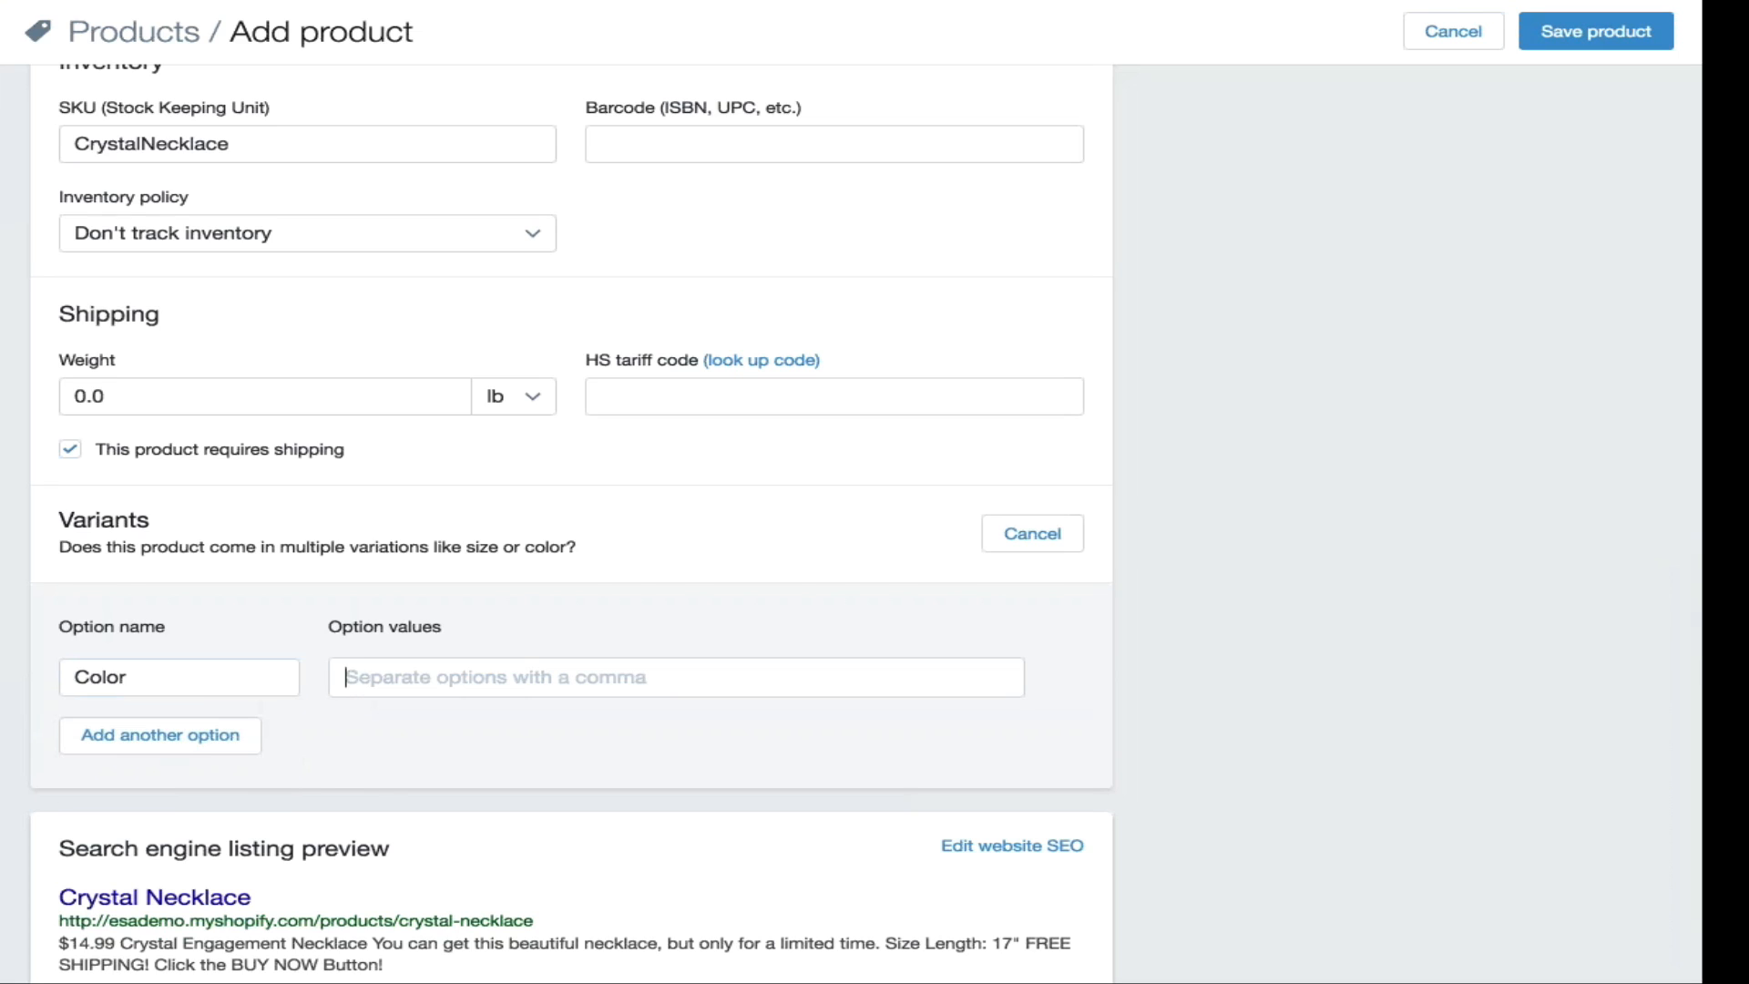
{"action": "type", "text": "purple"}
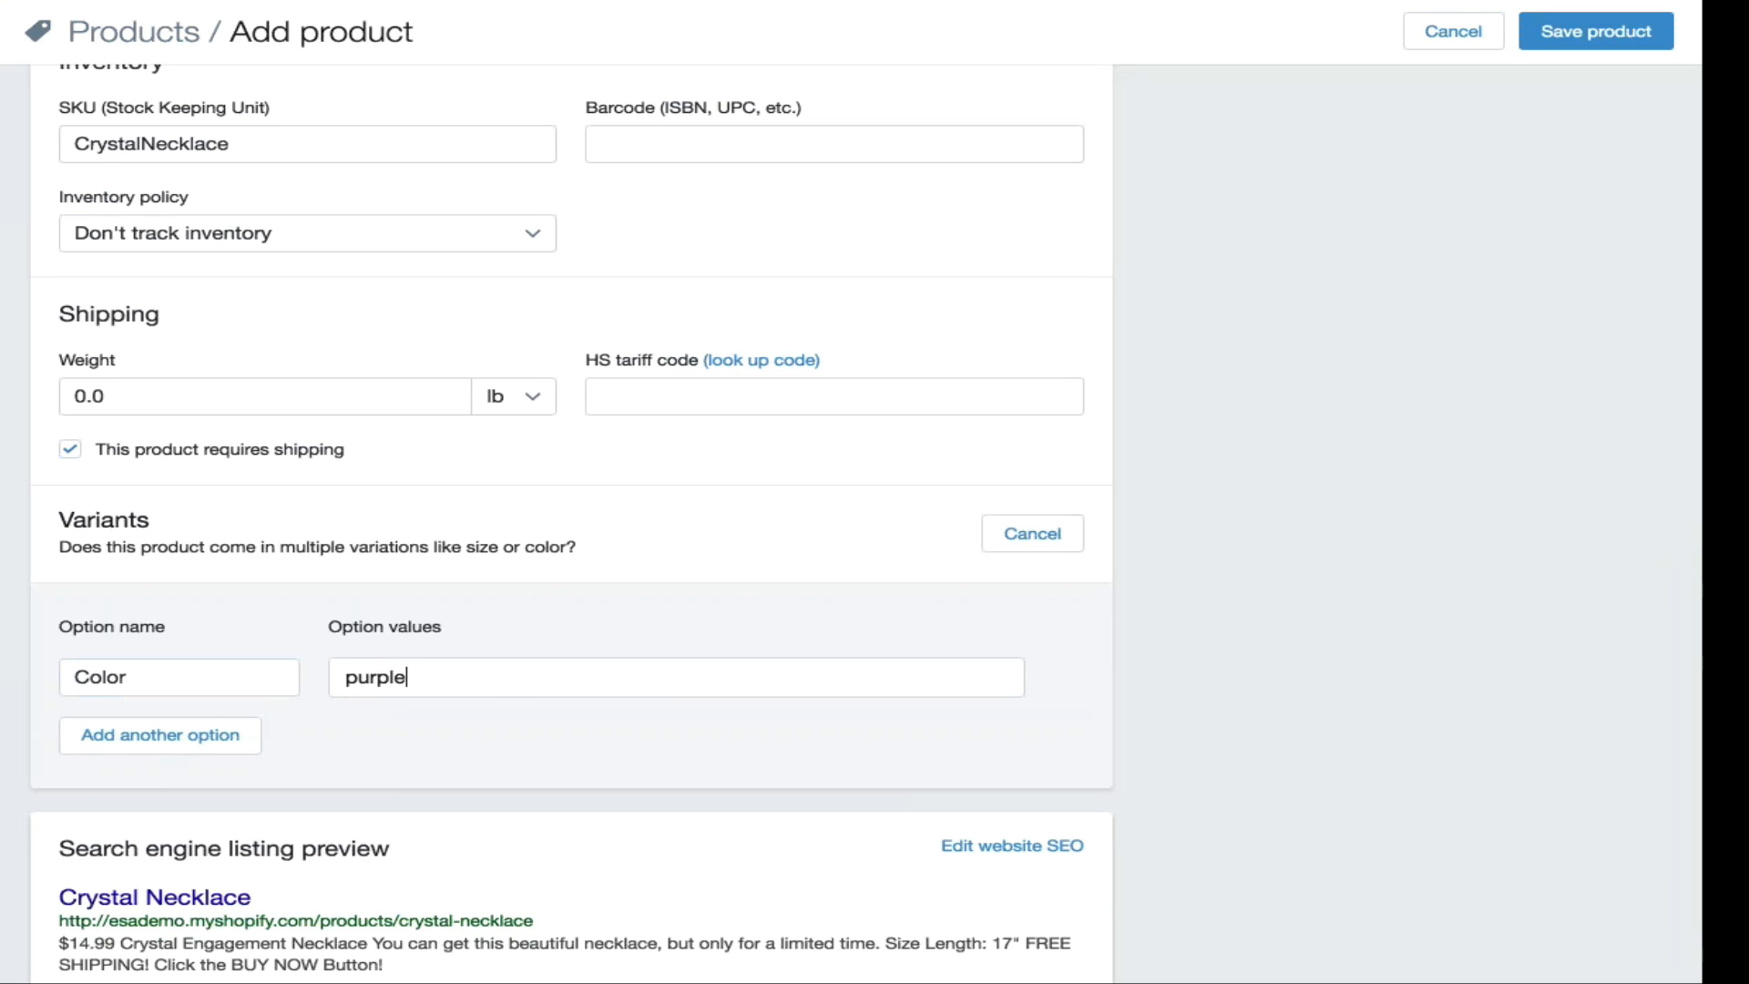
{"action": "key", "text": "comma"}
{"action": "type", "text": "clear"}
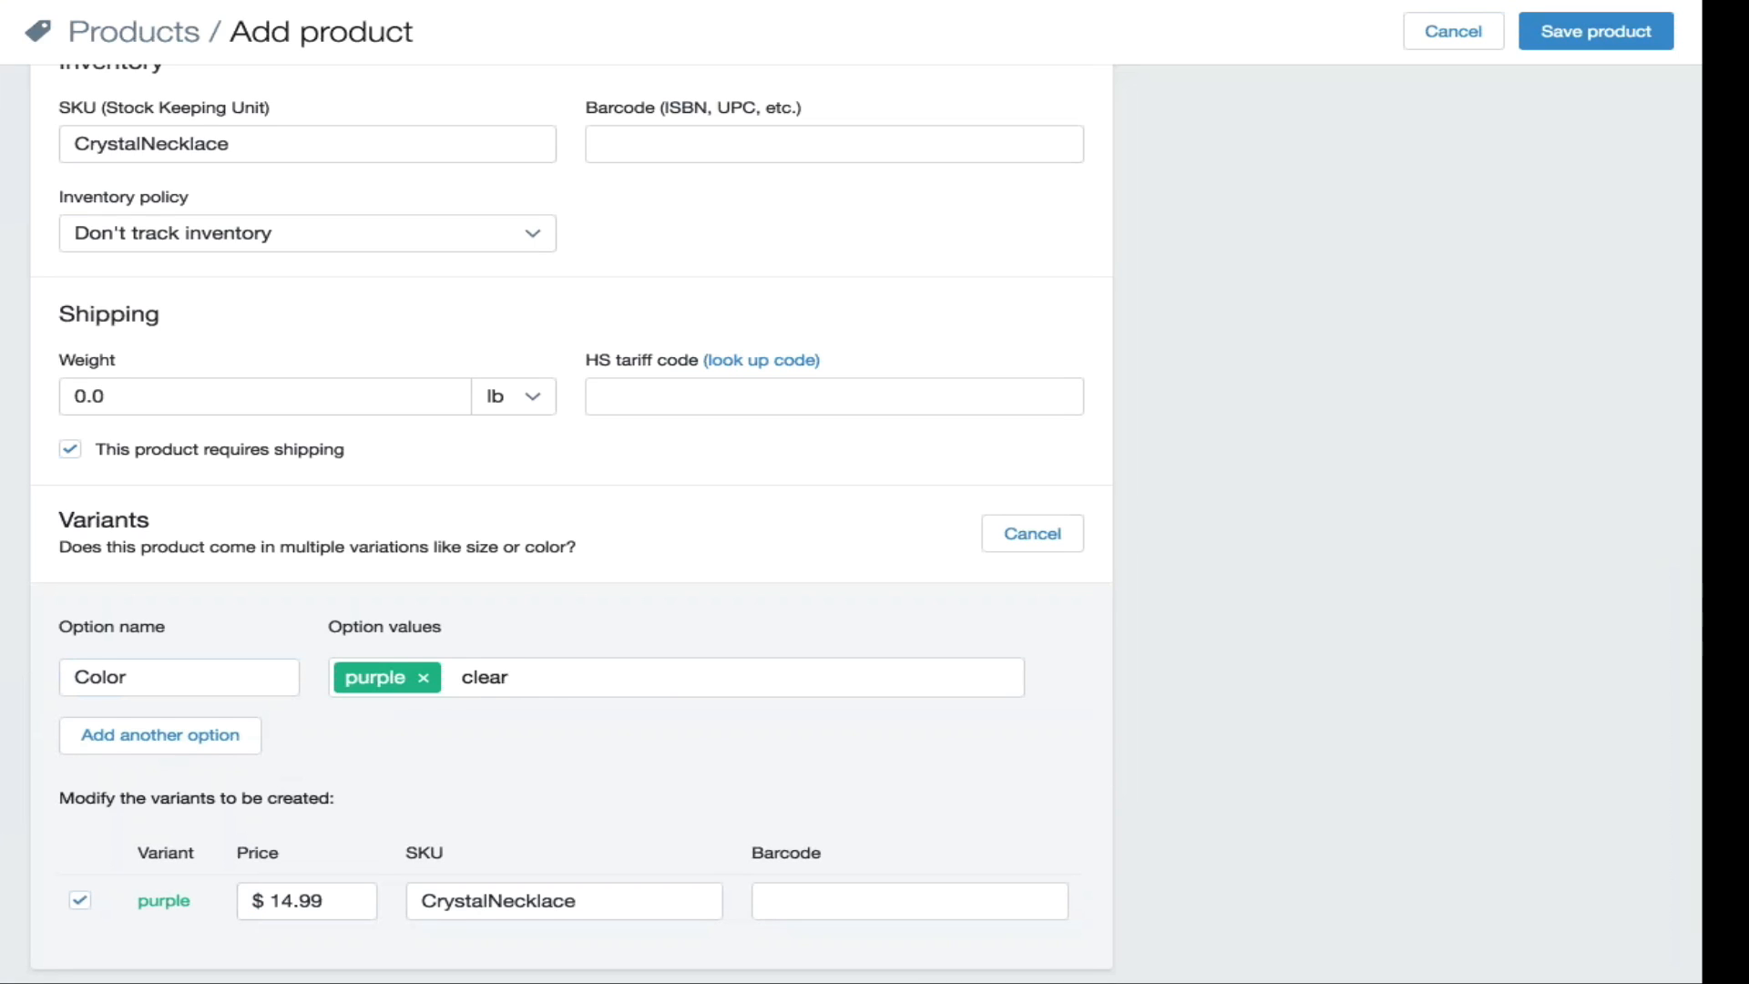
{"action": "key", "text": "comma"}
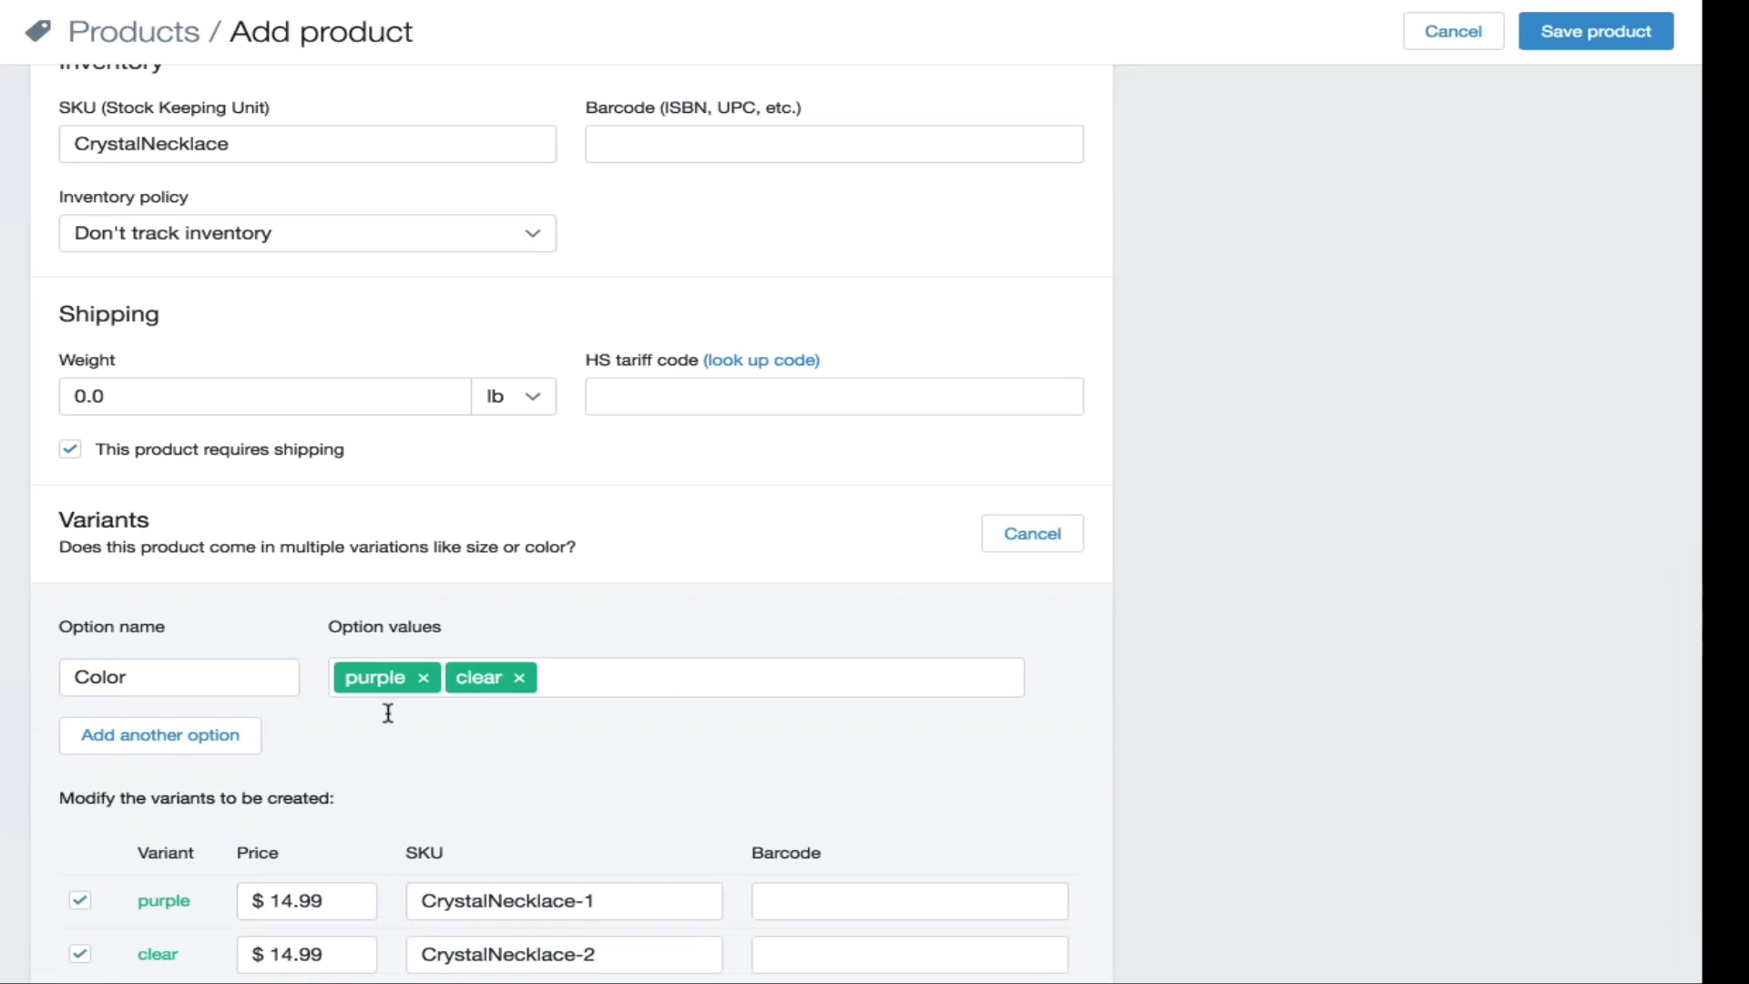
Step: Check the purple and clear variant rows and save the new product
{"action": "scroll", "coordinate": [388, 714], "scroll_direction": "down", "scroll_amount": 3}
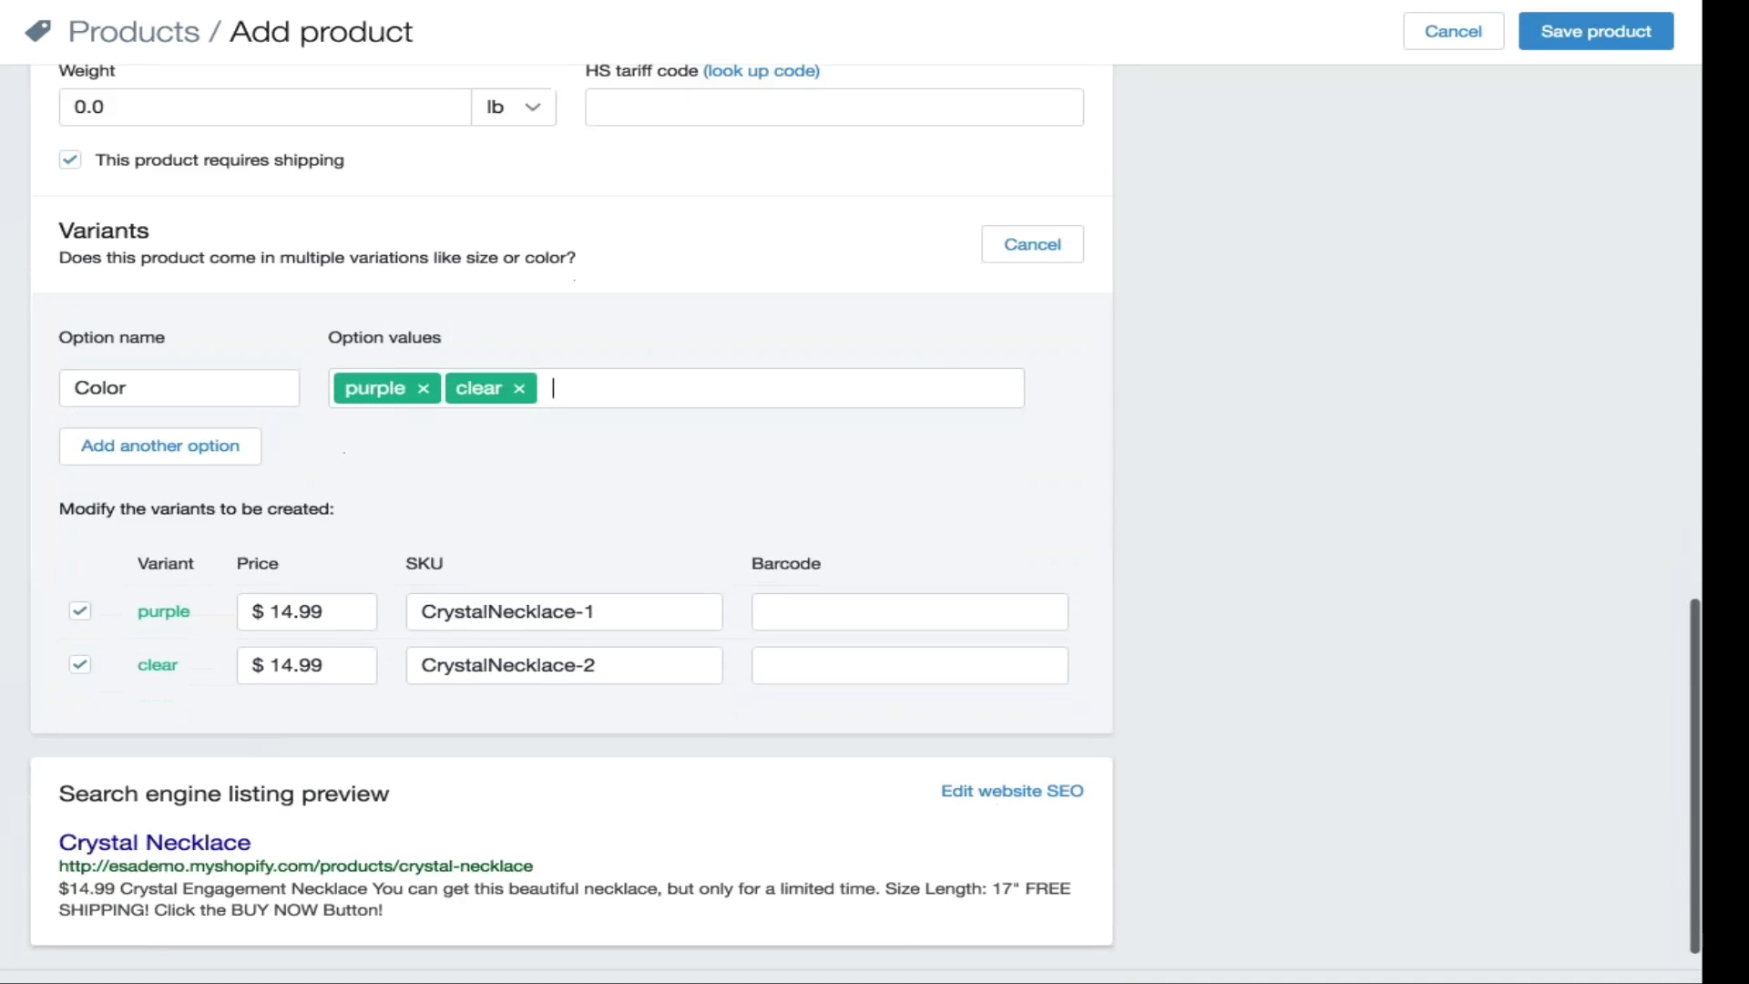
{"action": "scroll", "coordinate": [519, 500], "scroll_direction": "up", "scroll_amount": 5}
{"action": "scroll", "coordinate": [519, 501], "scroll_direction": "down", "scroll_amount": 4}
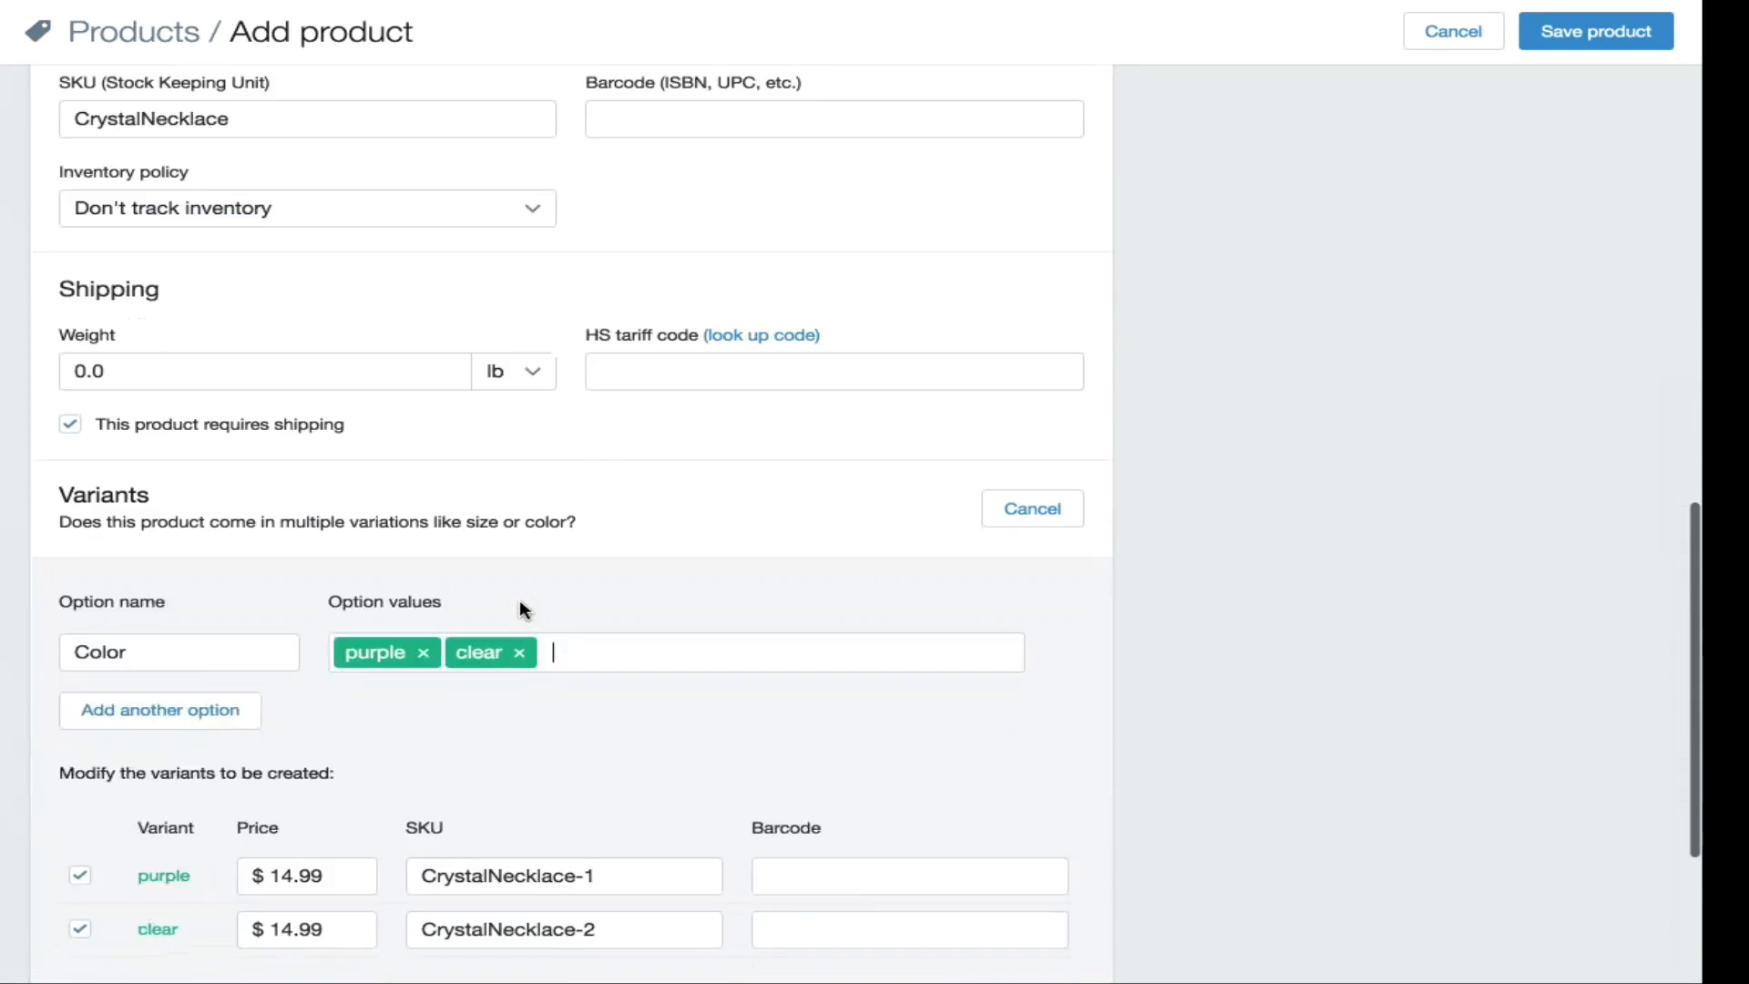
{"action": "scroll", "coordinate": [339, 630], "scroll_direction": "down", "scroll_amount": 3}
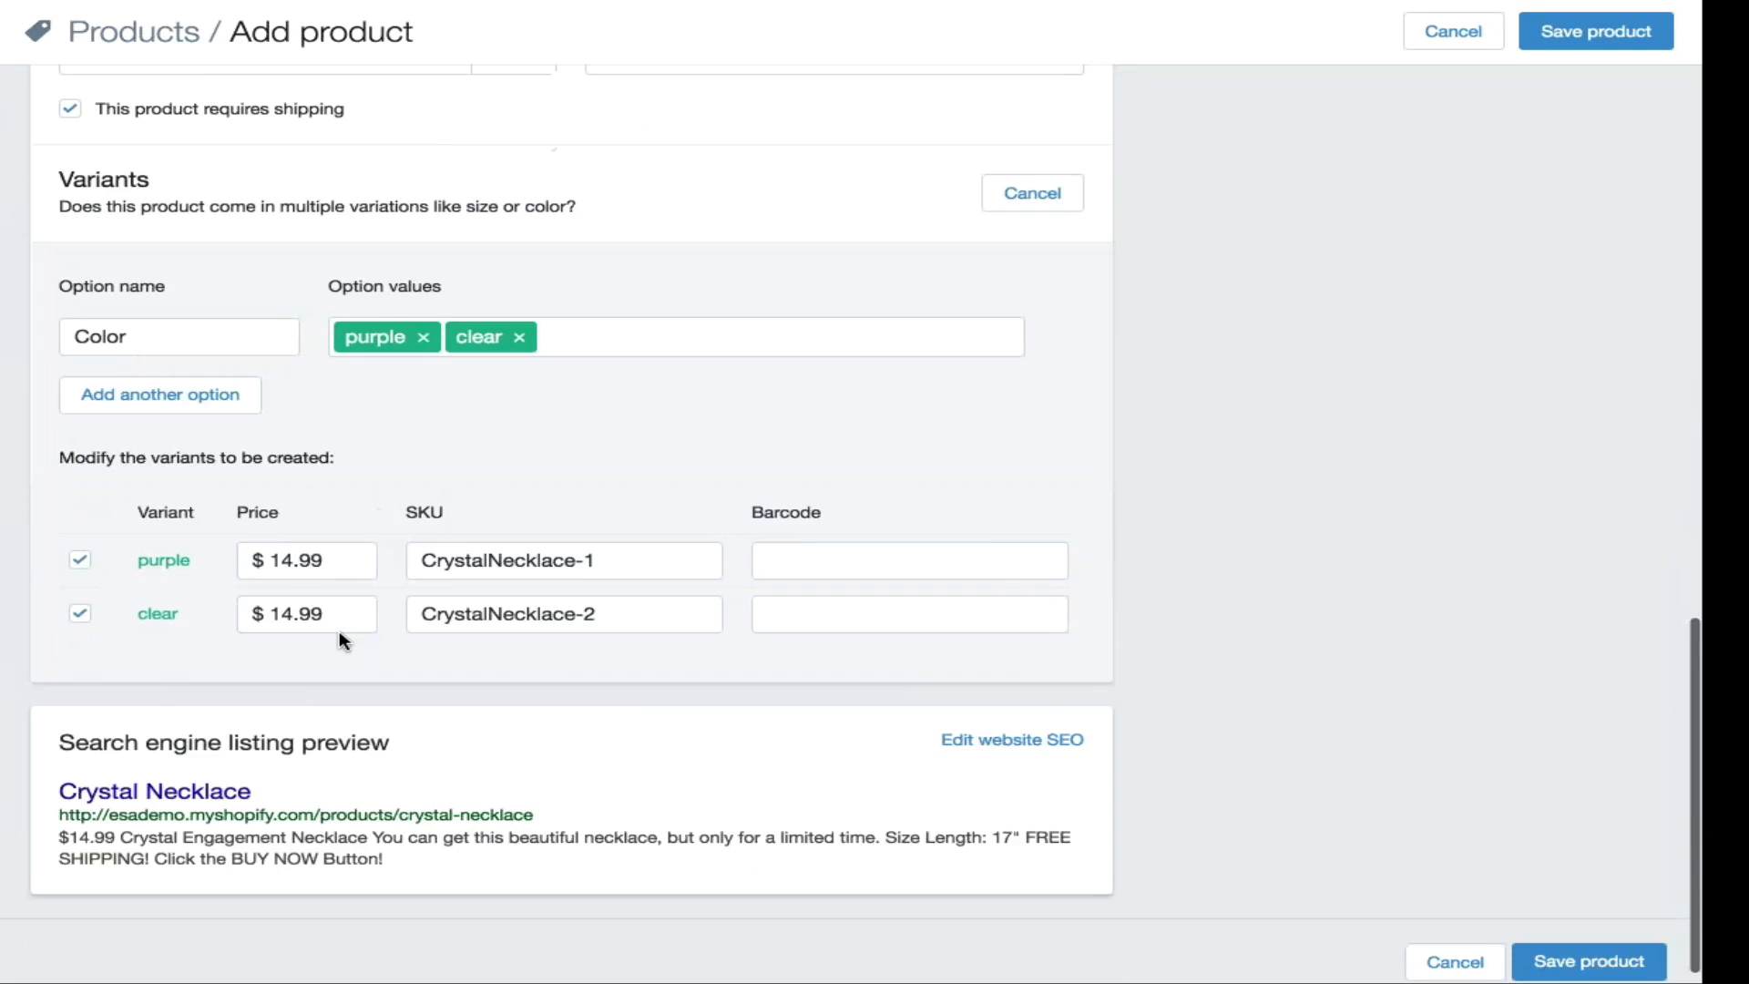
{"action": "left_click", "coordinate": [1561, 27]}
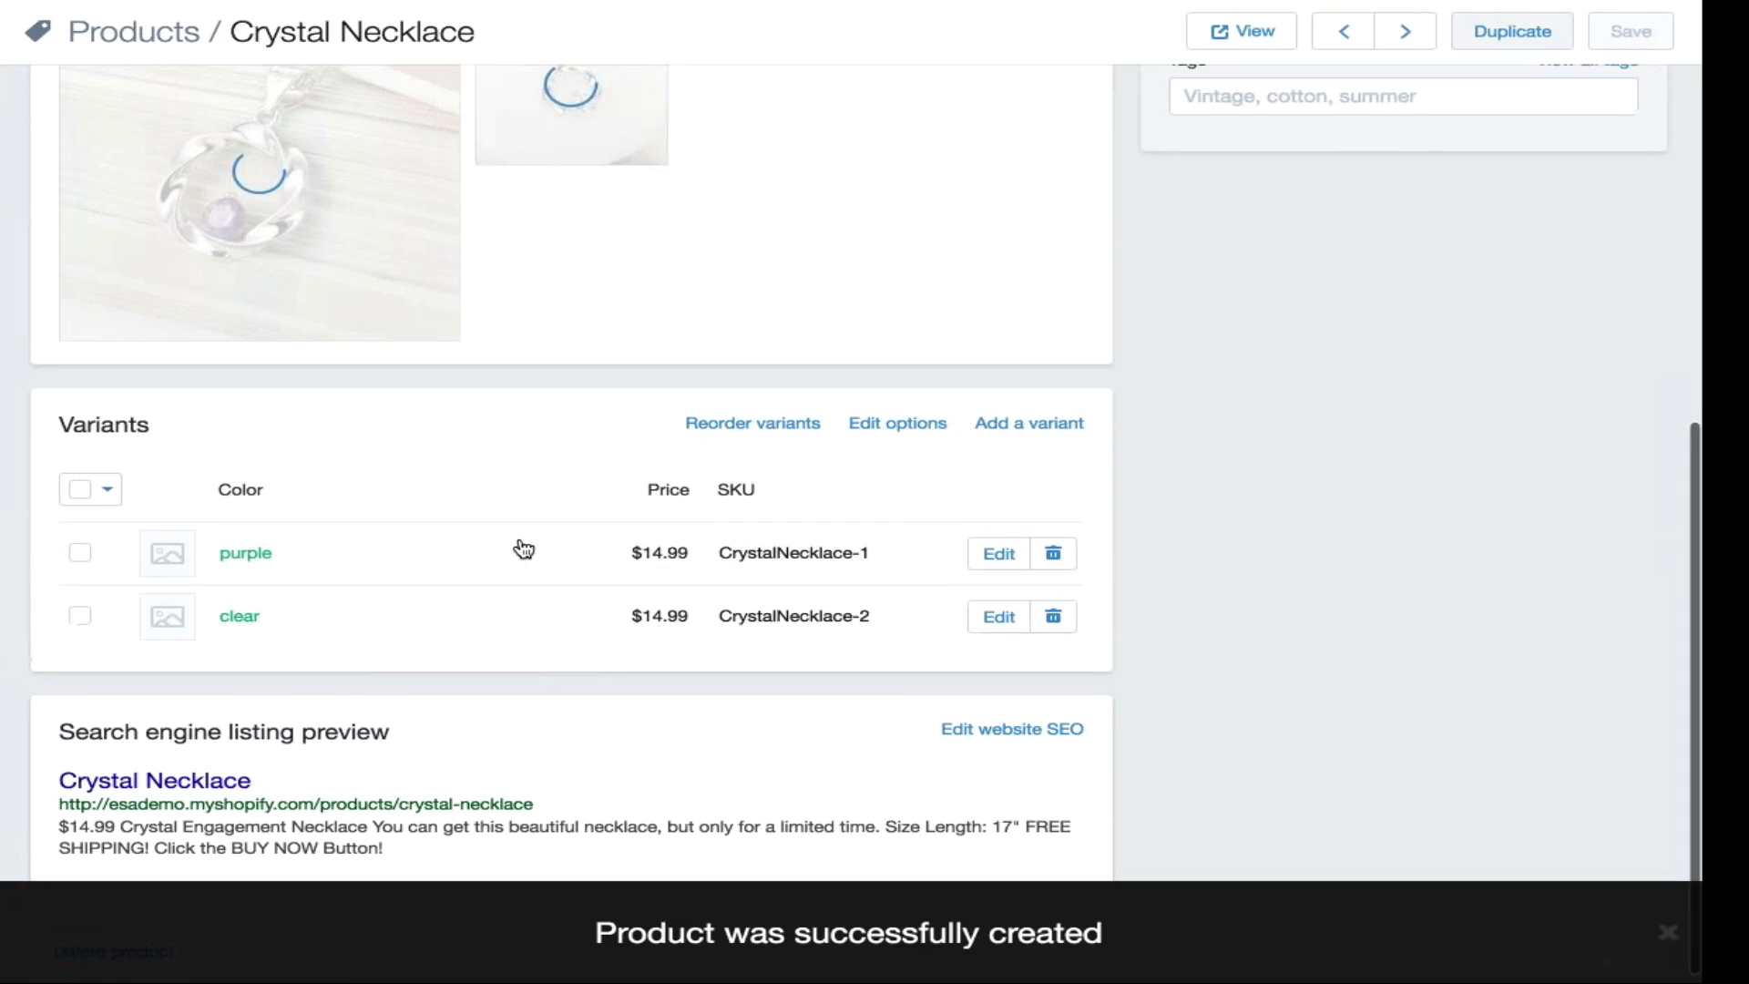
Step: Review the saved product's description, images and variants list
{"action": "scroll", "coordinate": [426, 565], "scroll_direction": "up", "scroll_amount": 1}
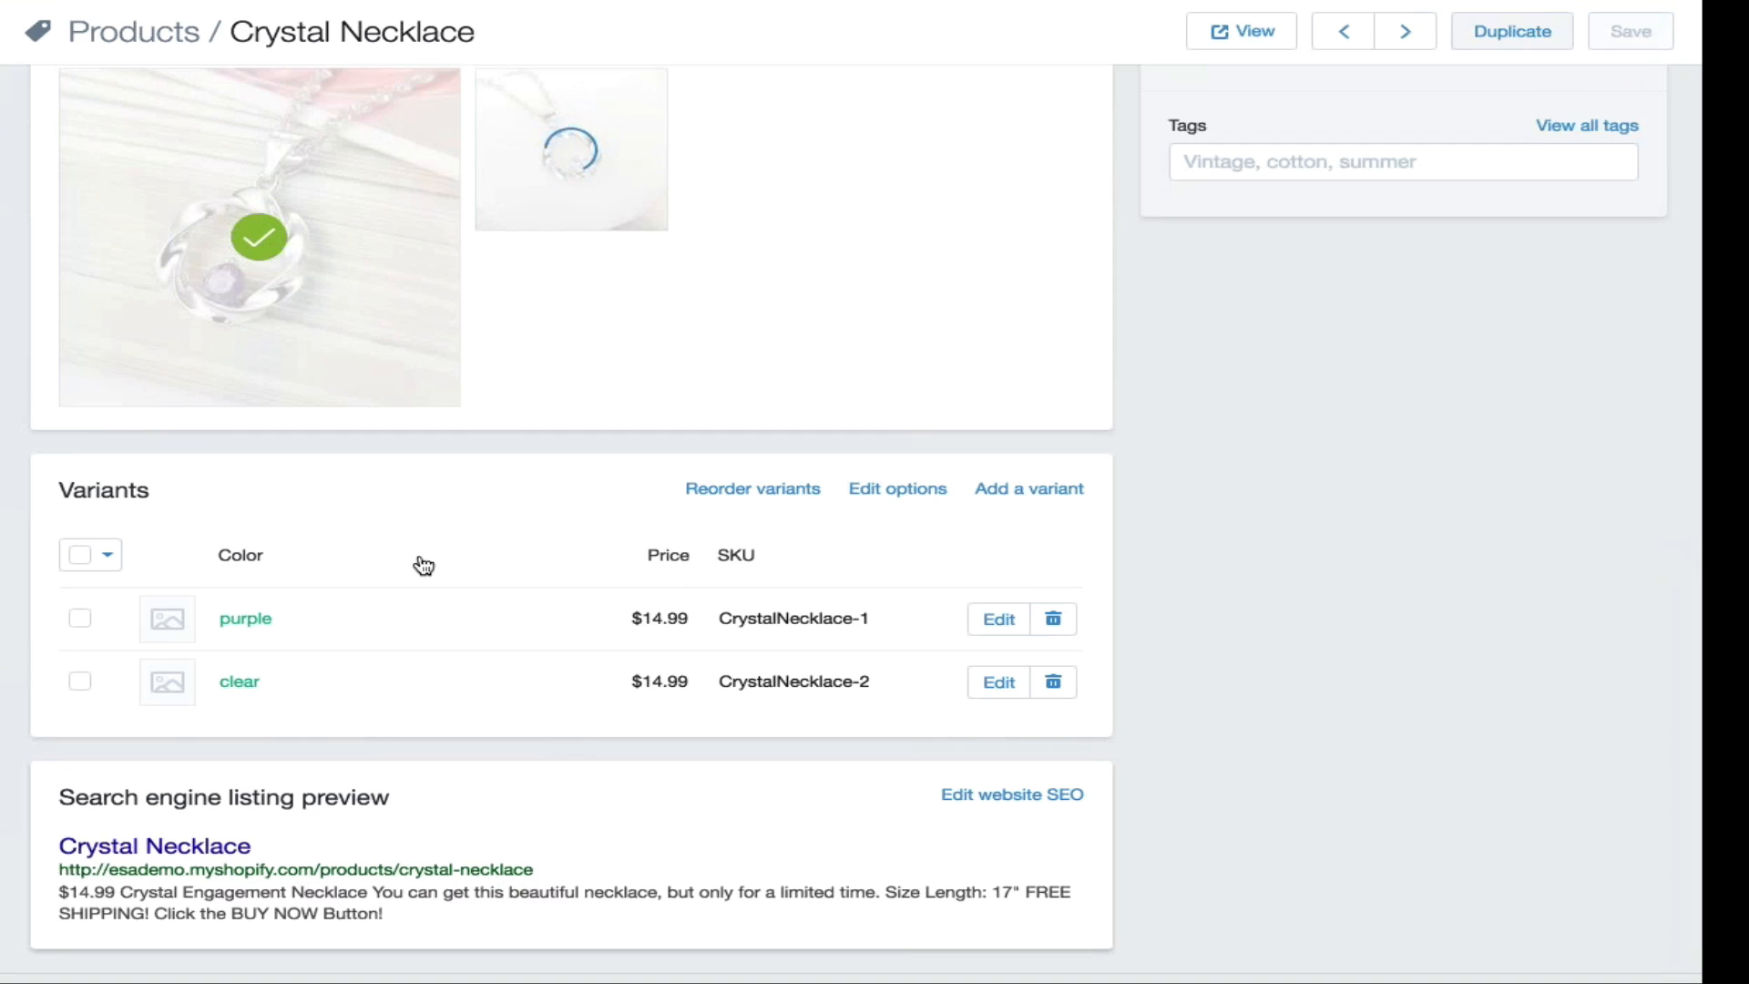
{"action": "scroll", "coordinate": [423, 566], "scroll_direction": "up", "scroll_amount": 1}
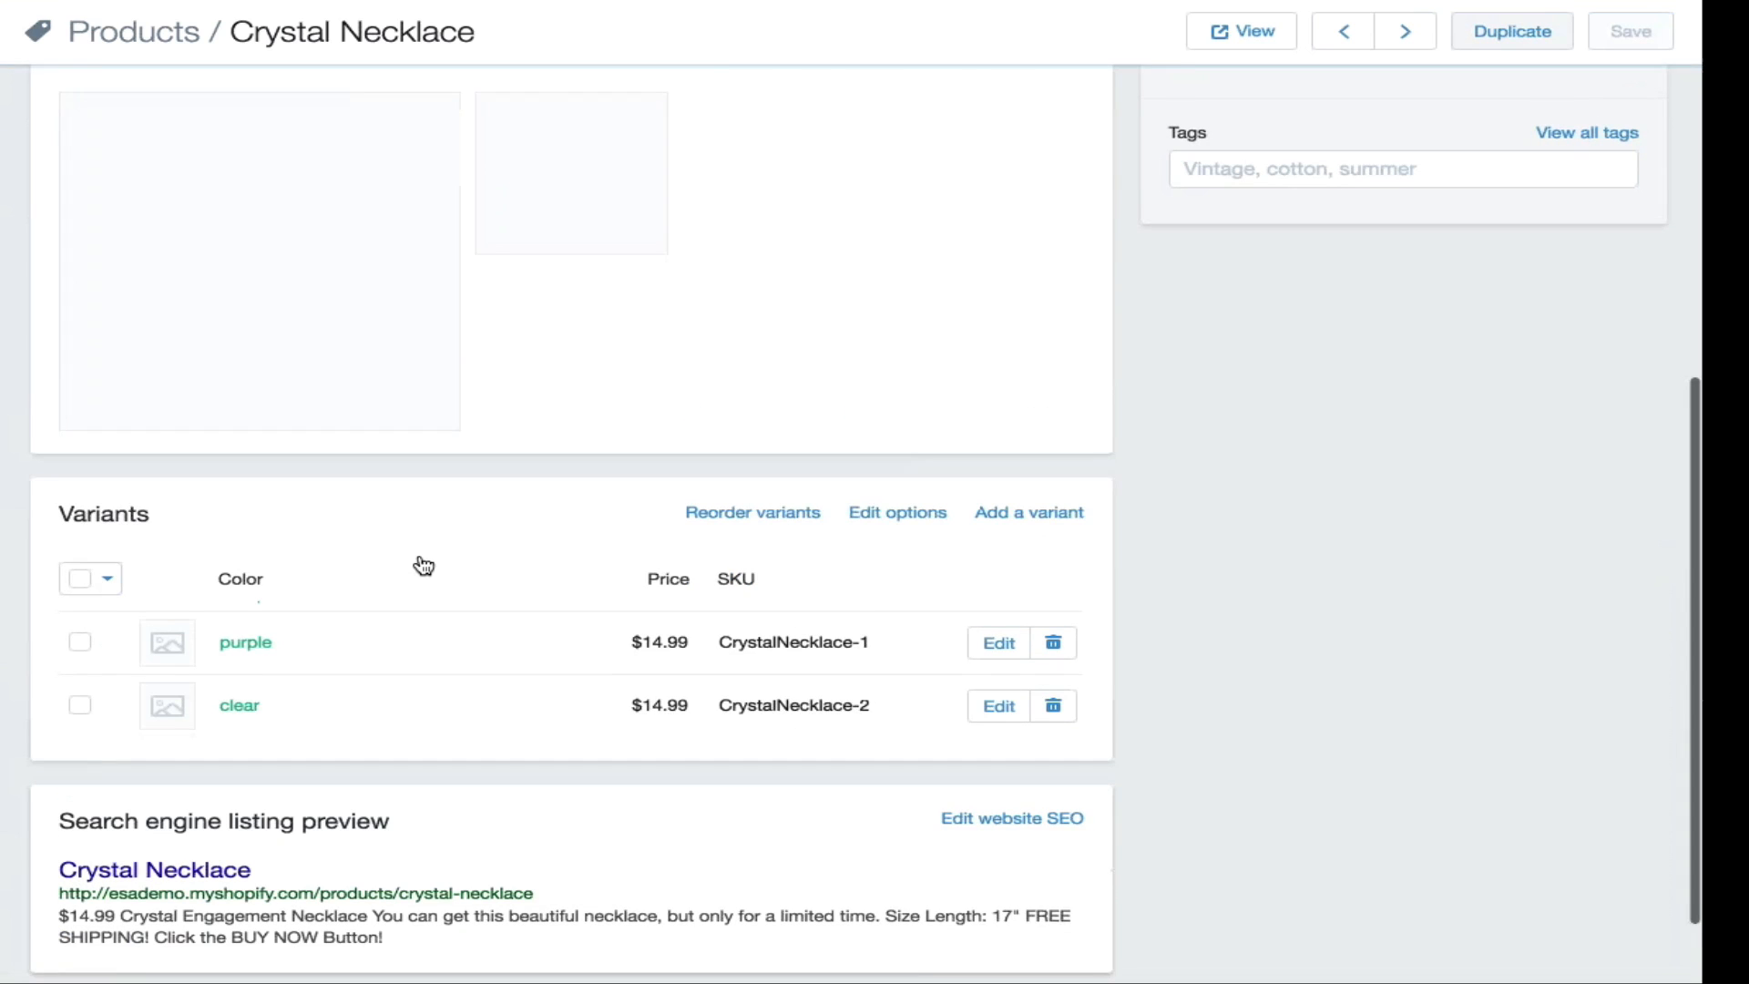
{"action": "scroll", "coordinate": [424, 566], "scroll_direction": "up", "scroll_amount": 6}
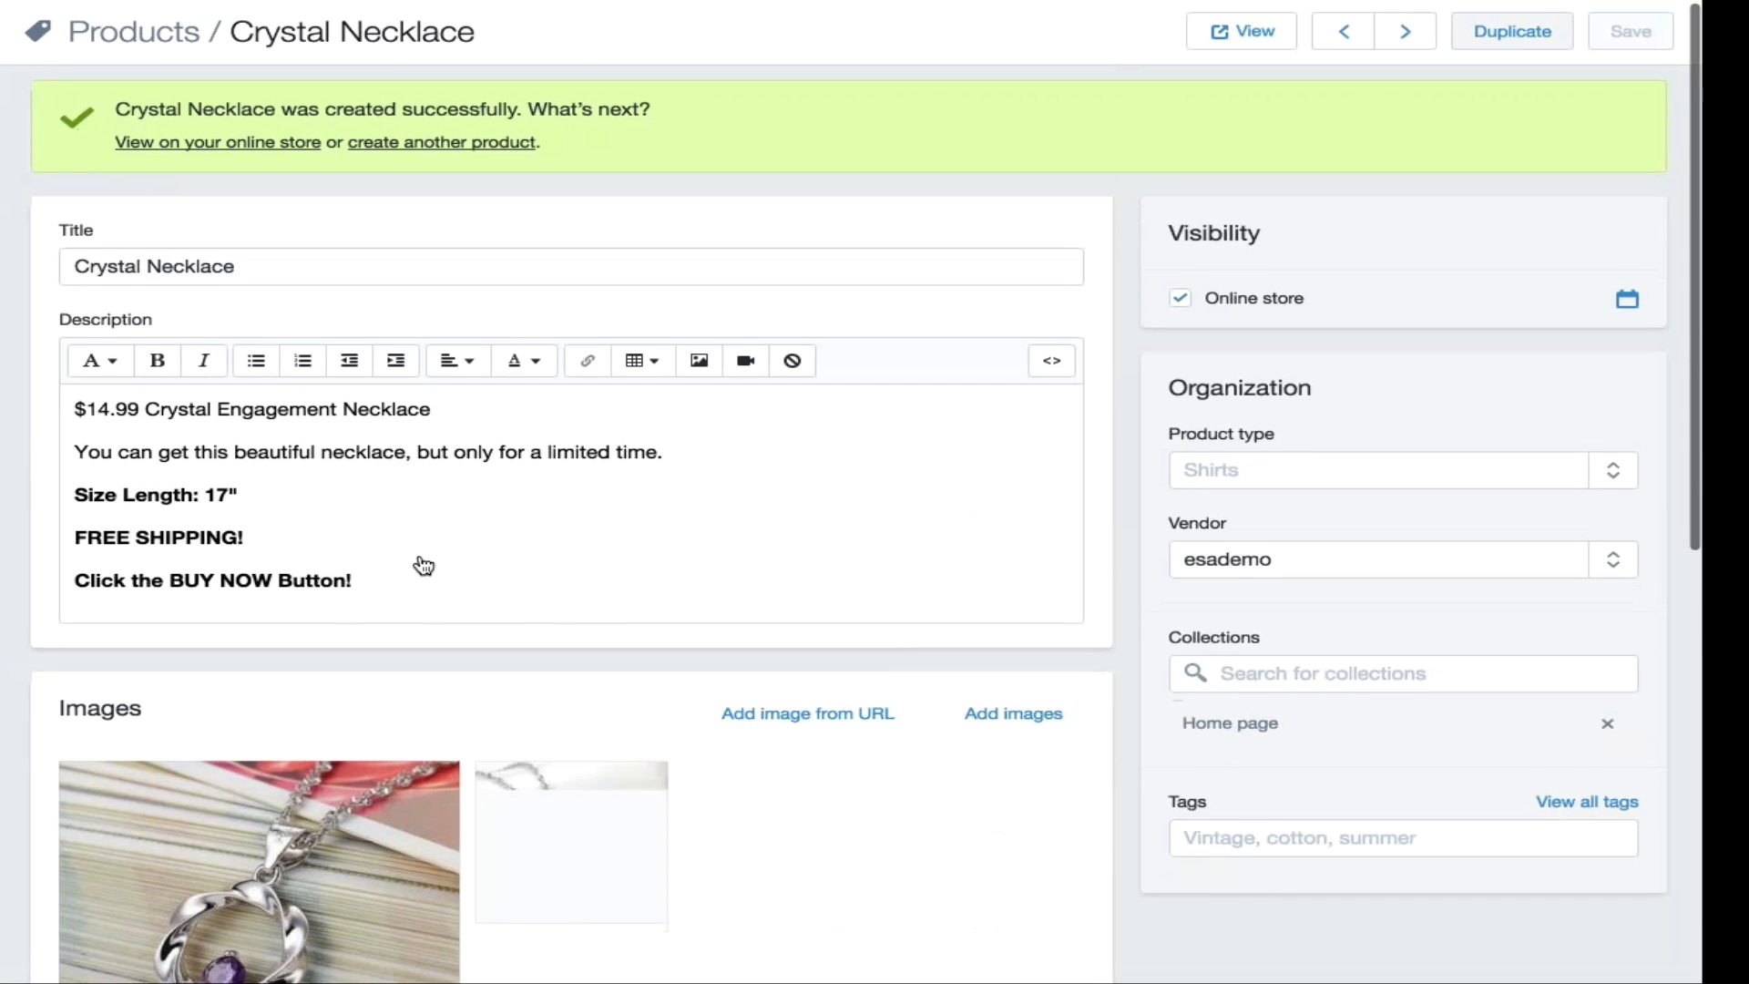
{"action": "scroll", "coordinate": [423, 566], "scroll_direction": "down", "scroll_amount": 1}
{"action": "scroll", "coordinate": [516, 457], "scroll_direction": "down", "scroll_amount": 5}
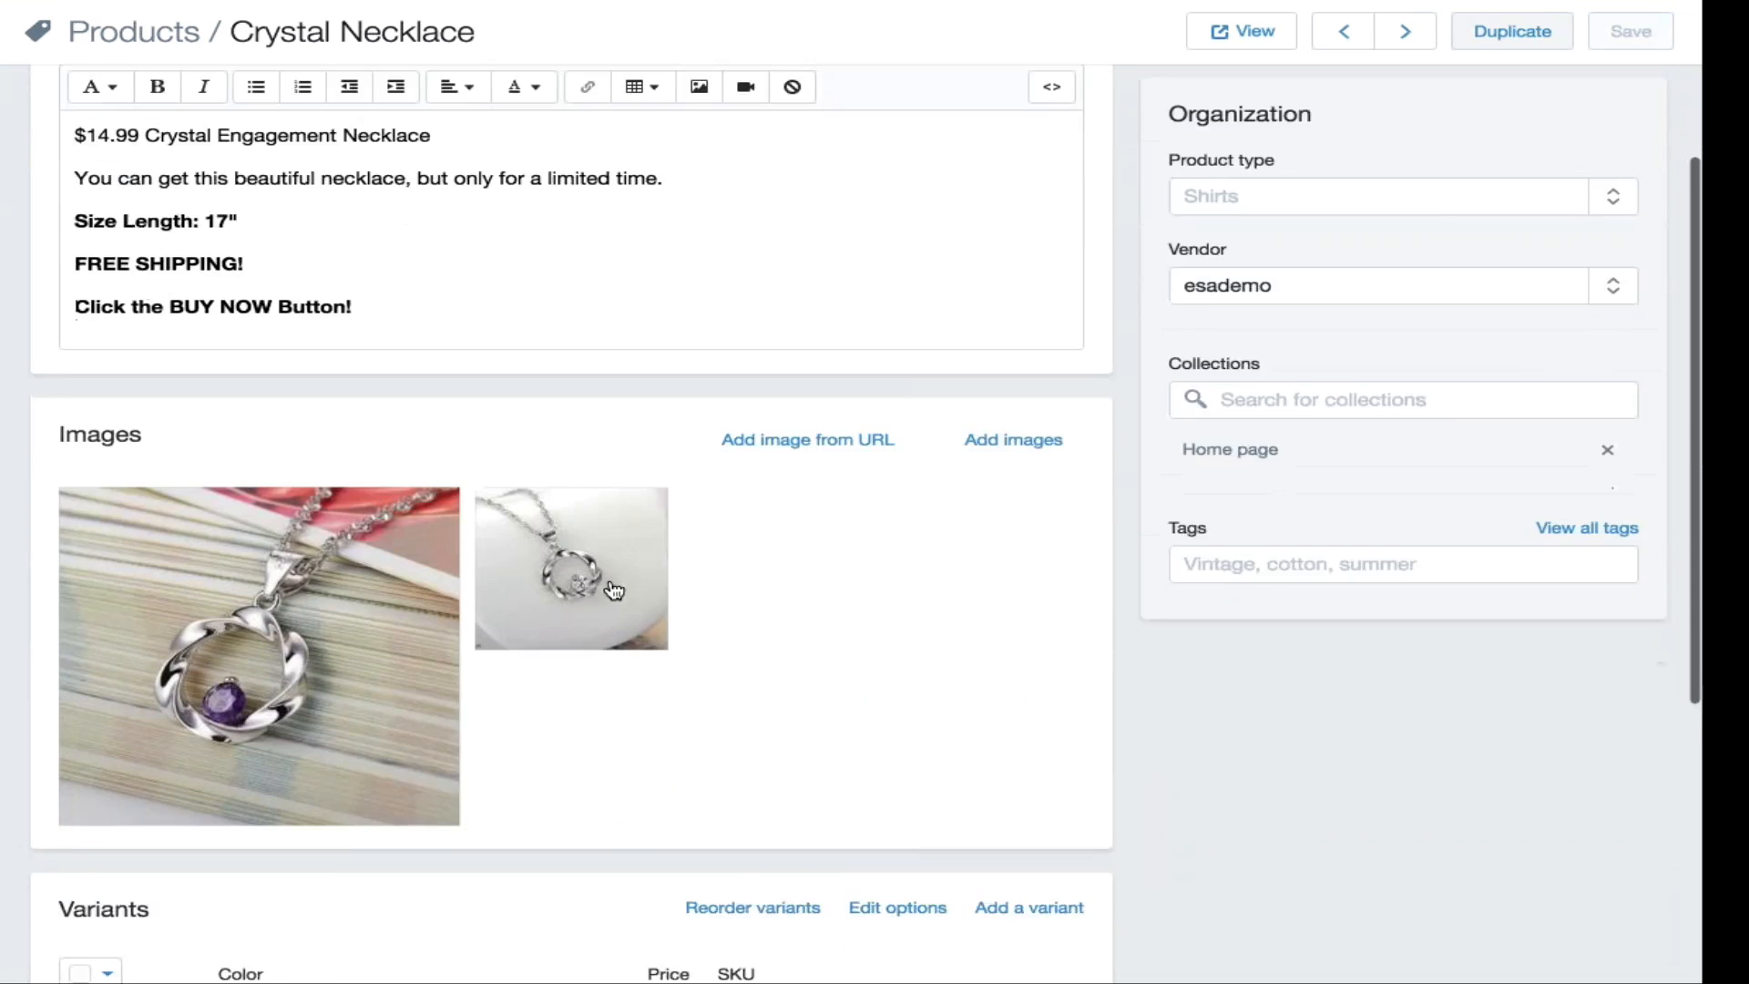
{"action": "scroll", "coordinate": [610, 727], "scroll_direction": "down", "scroll_amount": 1}
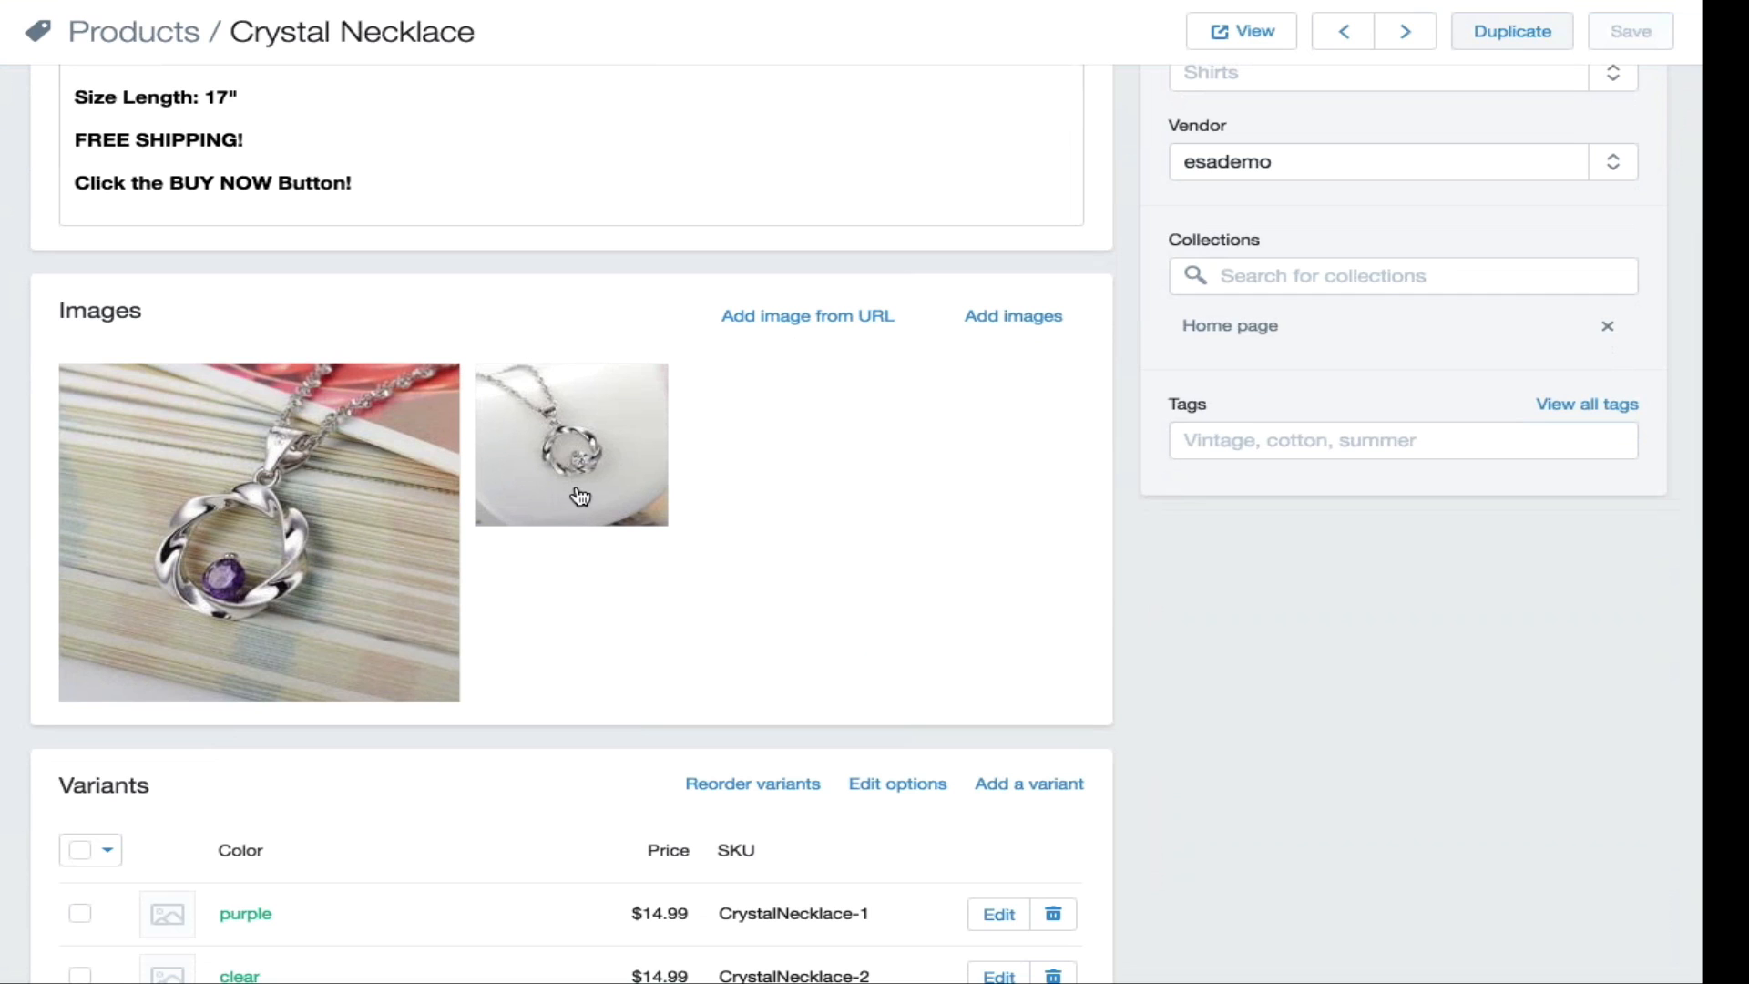
{"action": "scroll", "coordinate": [580, 496], "scroll_direction": "down", "scroll_amount": 4}
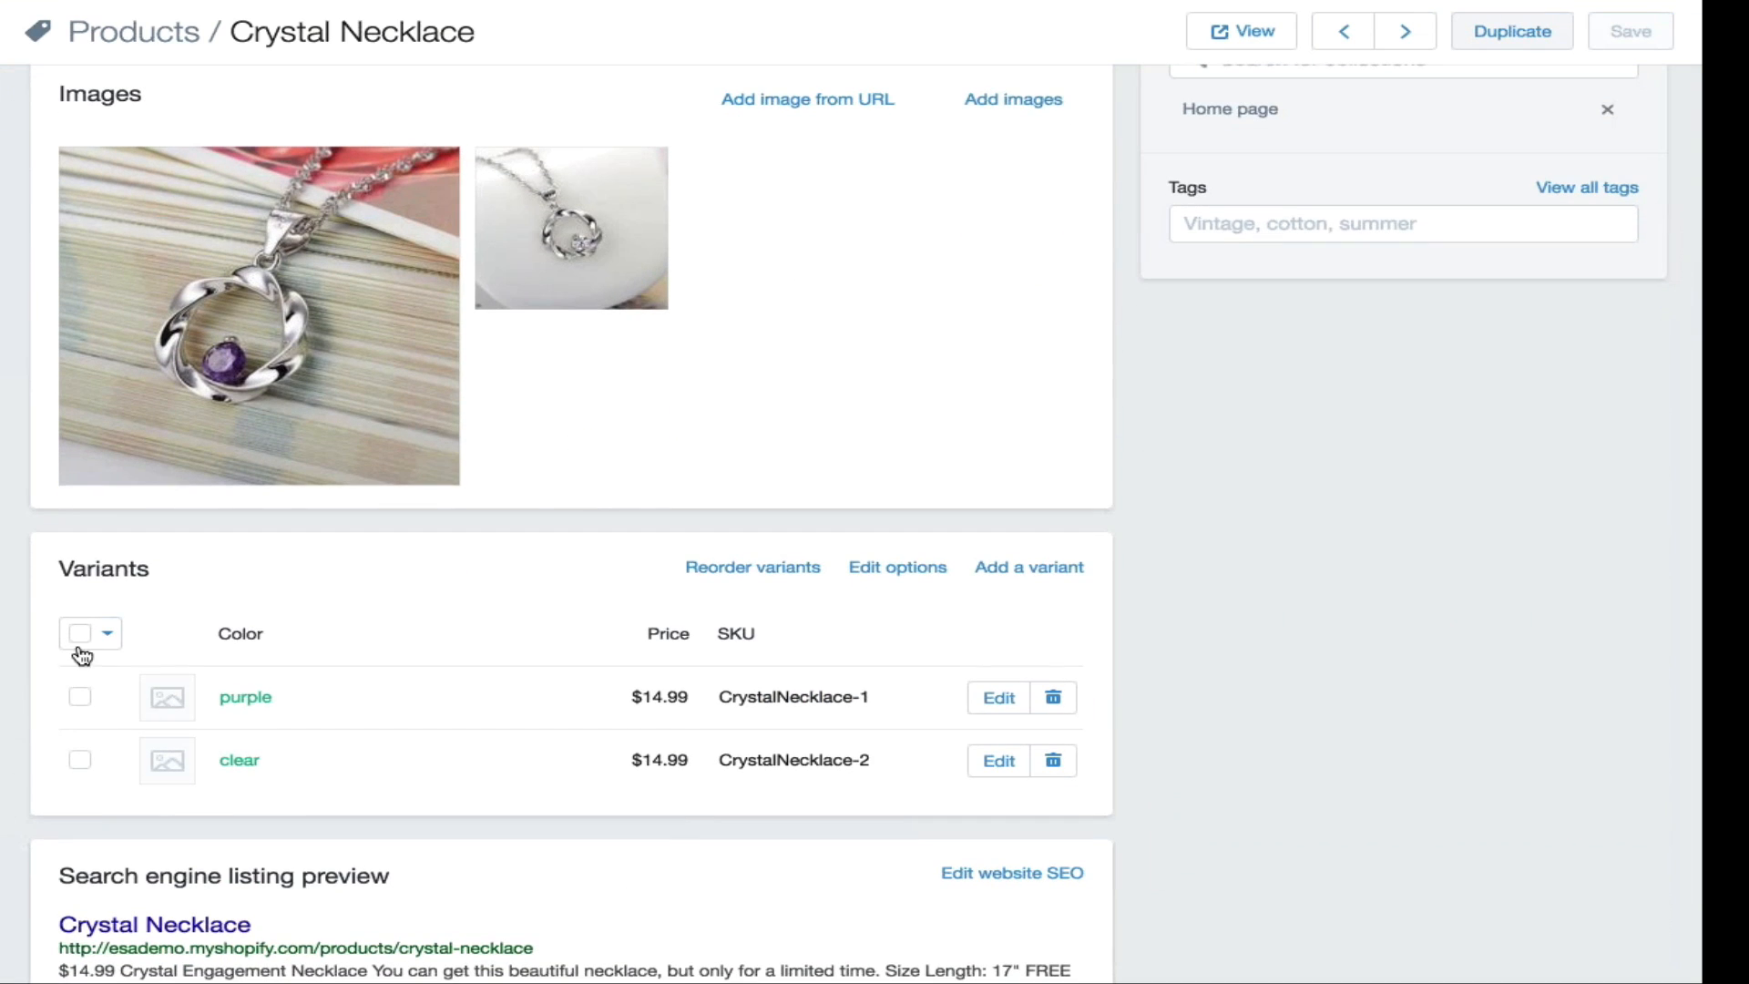
{"action": "left_click", "coordinate": [80, 697]}
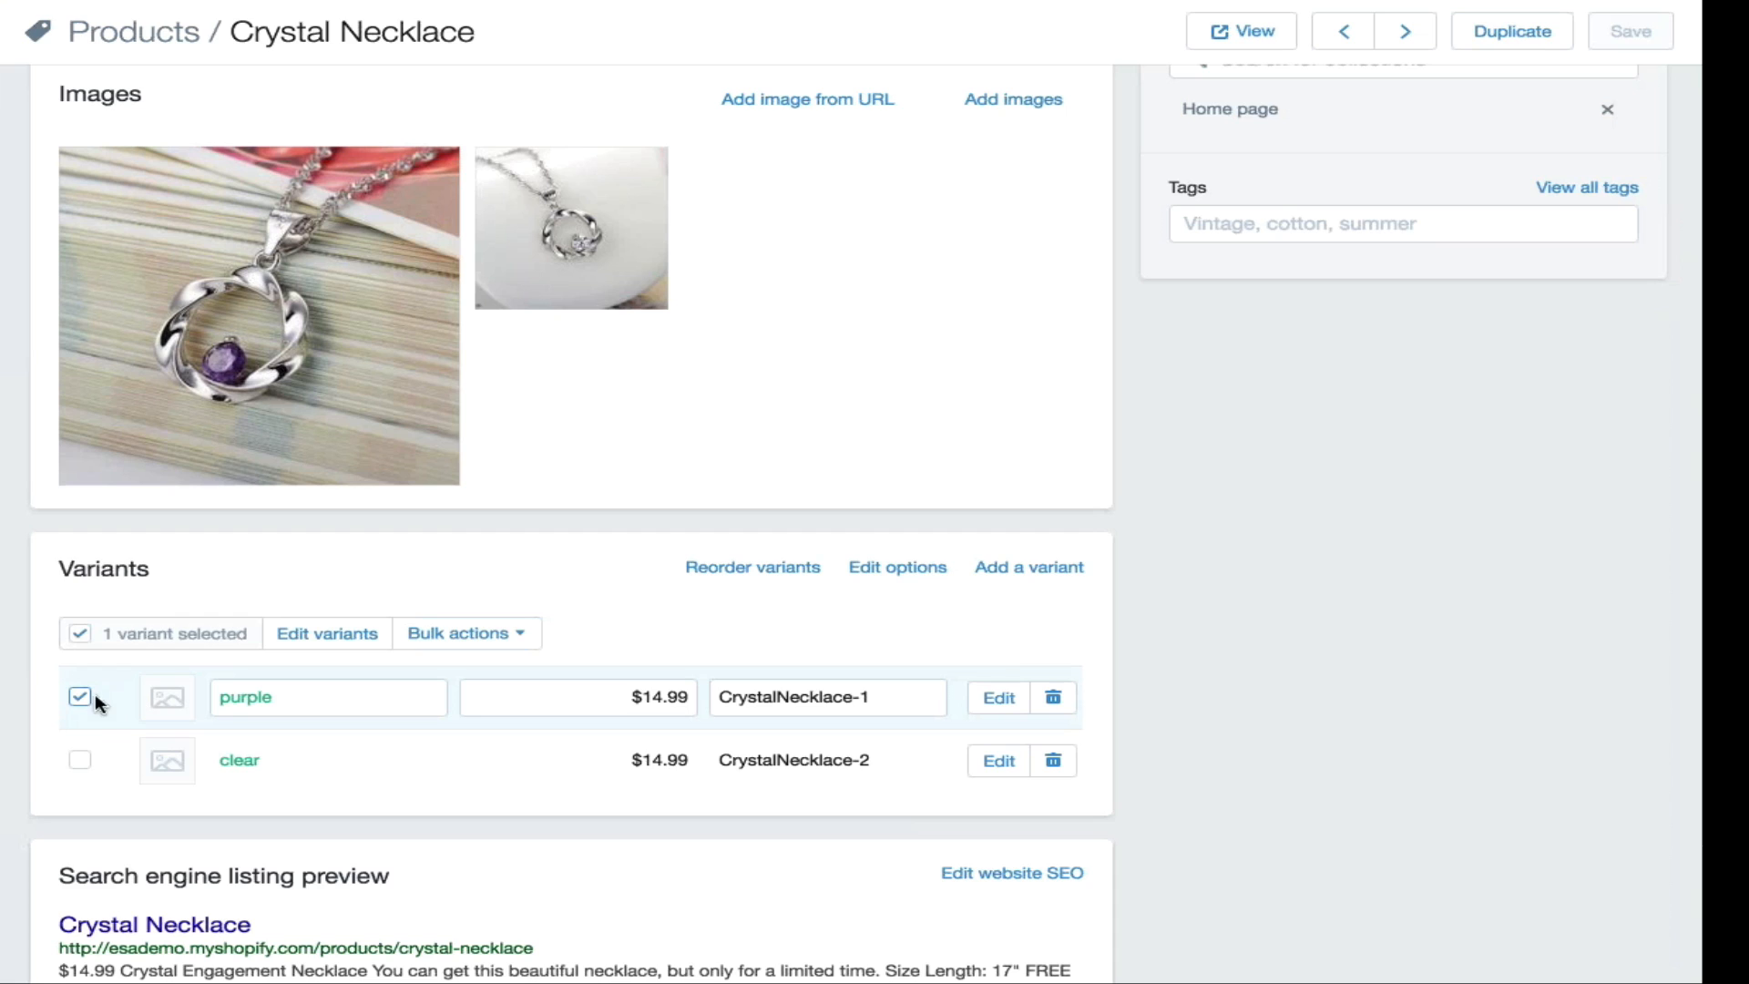
{"action": "left_click", "coordinate": [77, 634]}
{"action": "left_click", "coordinate": [80, 635]}
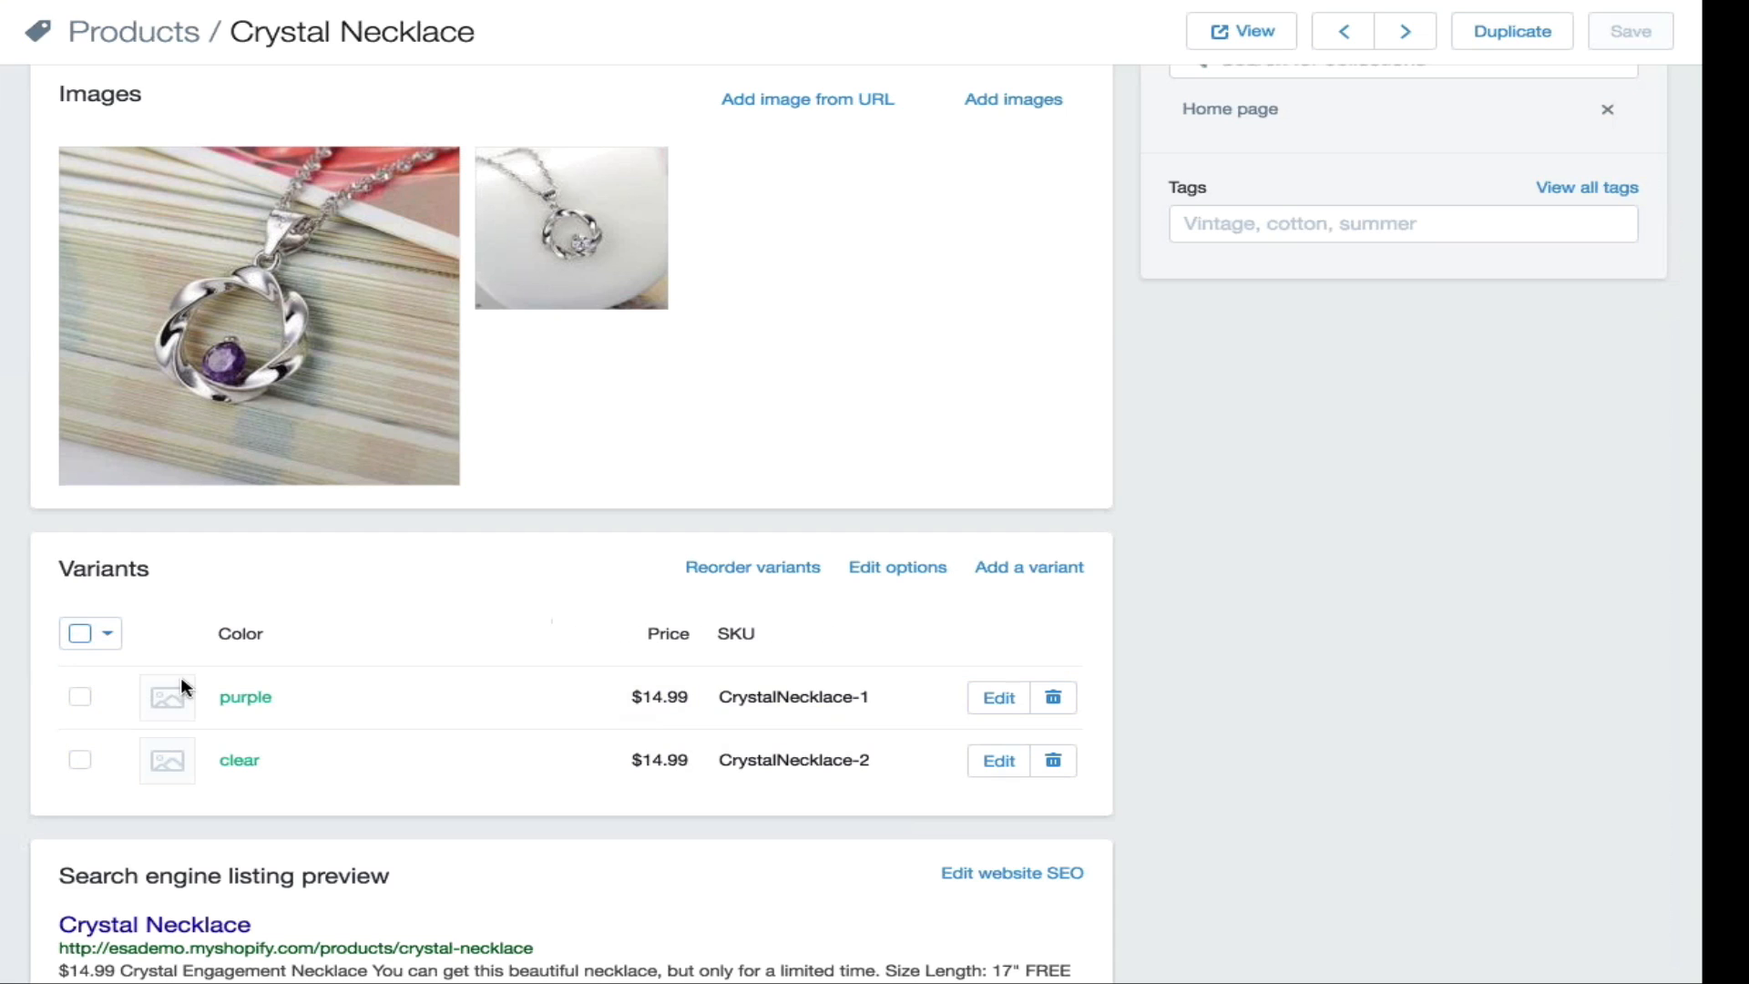
Step: Assign the purple-stone necklace photo to the purple variant and the clear-stone photo to the clear variant
{"action": "left_click", "coordinate": [167, 698]}
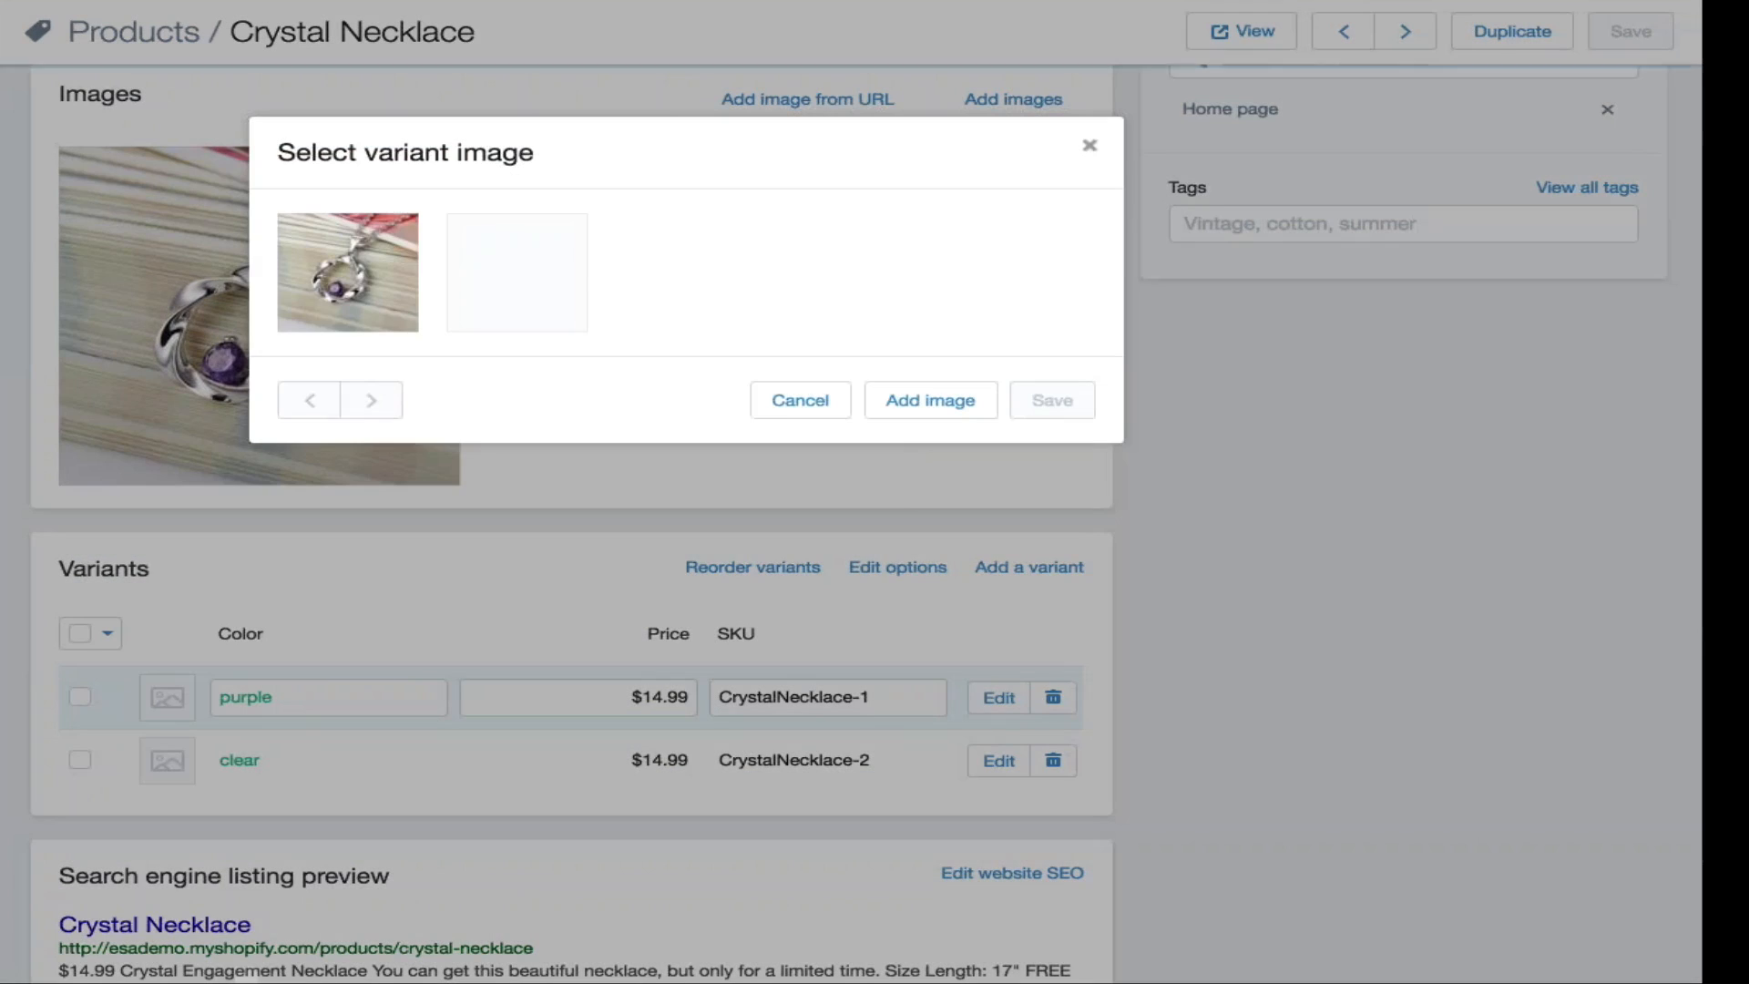
{"action": "left_click", "coordinate": [355, 276]}
{"action": "left_click", "coordinate": [1046, 400]}
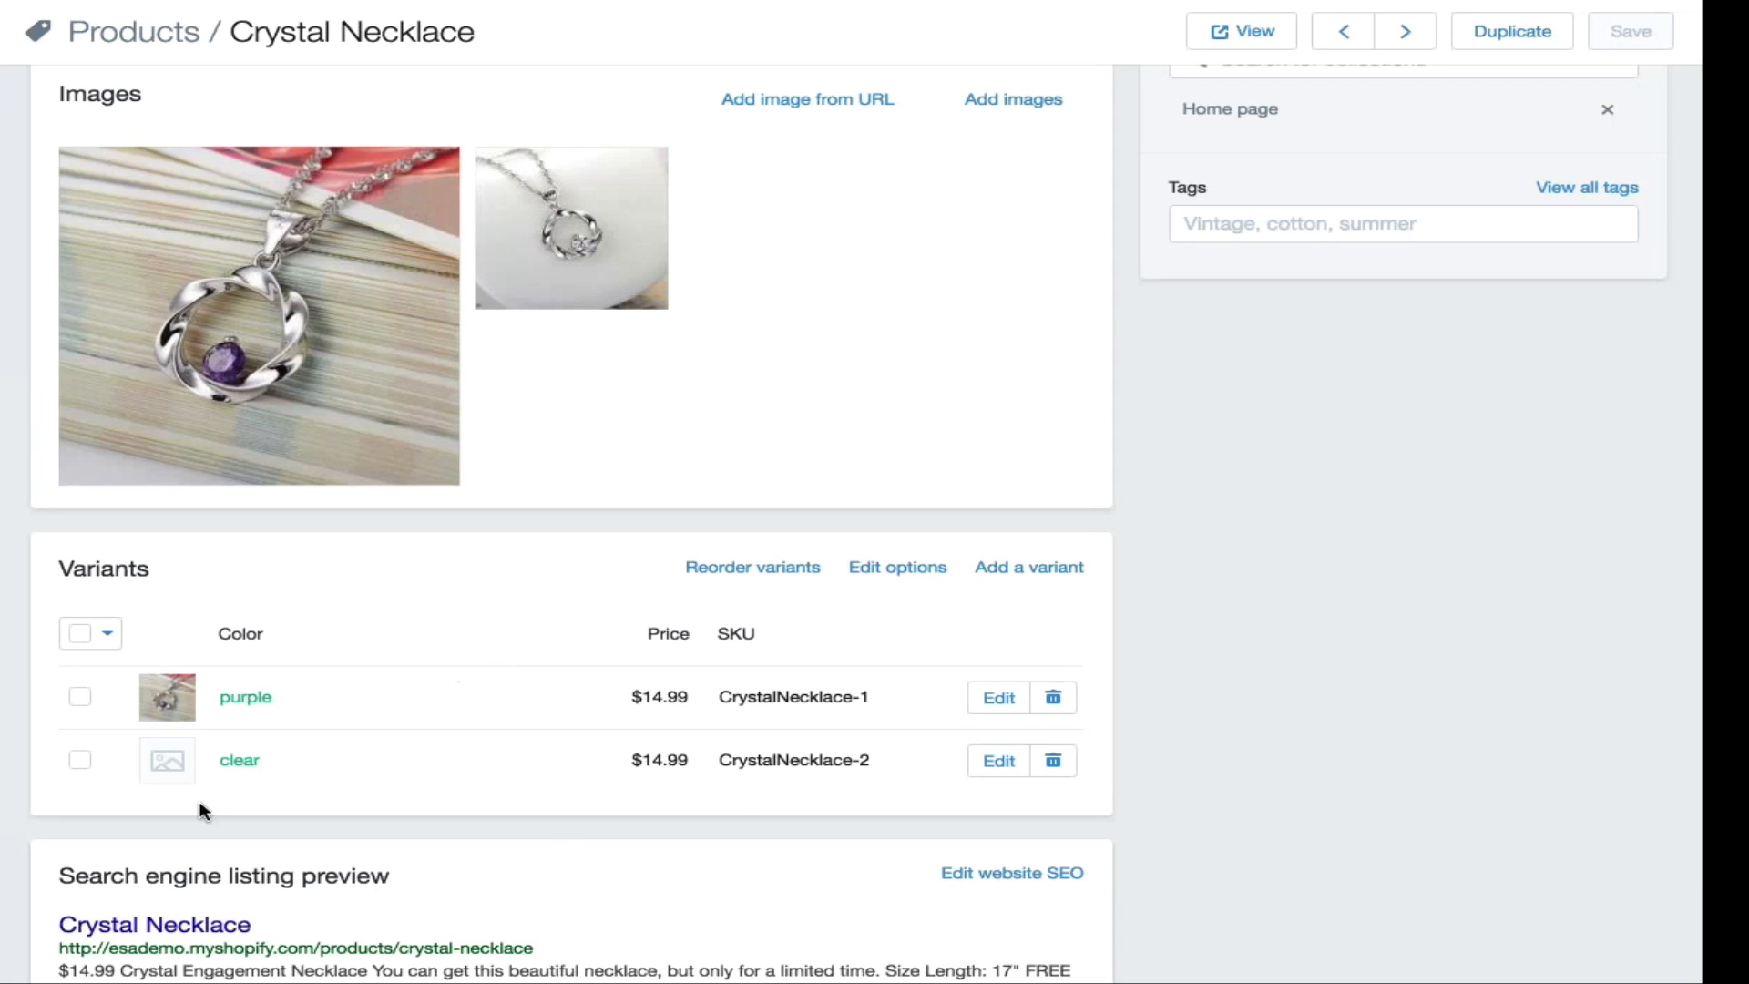
{"action": "left_click", "coordinate": [173, 769]}
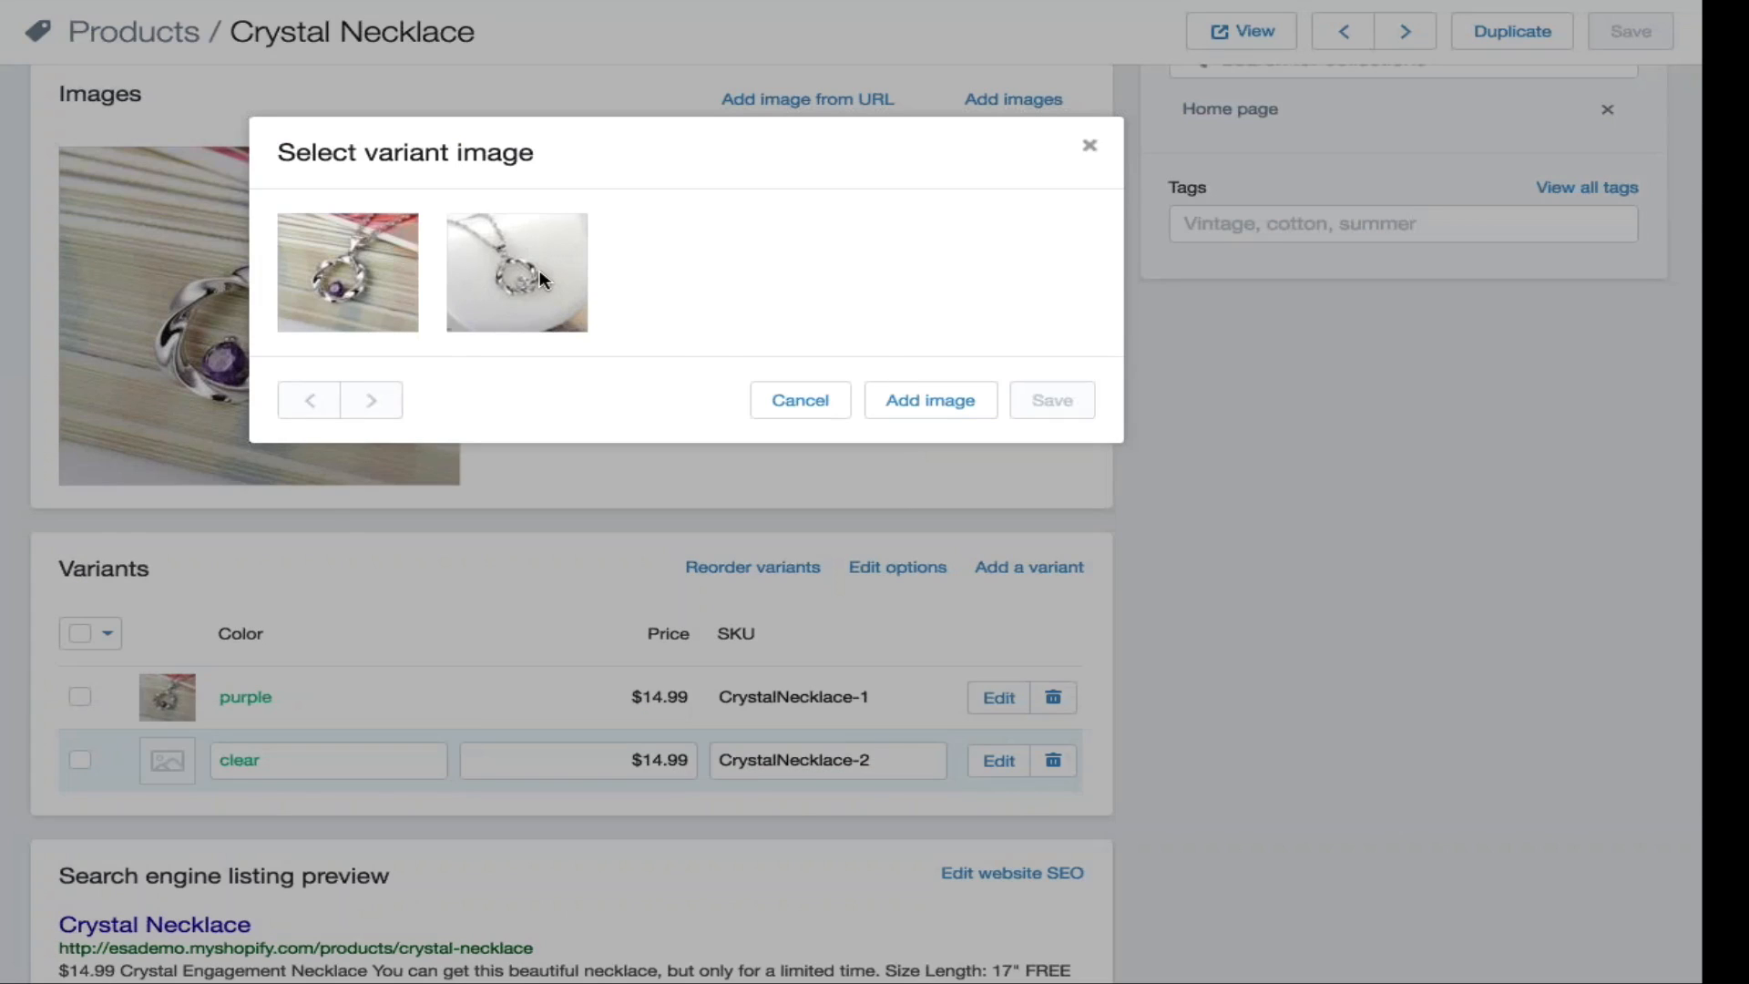
{"action": "left_click", "coordinate": [537, 271]}
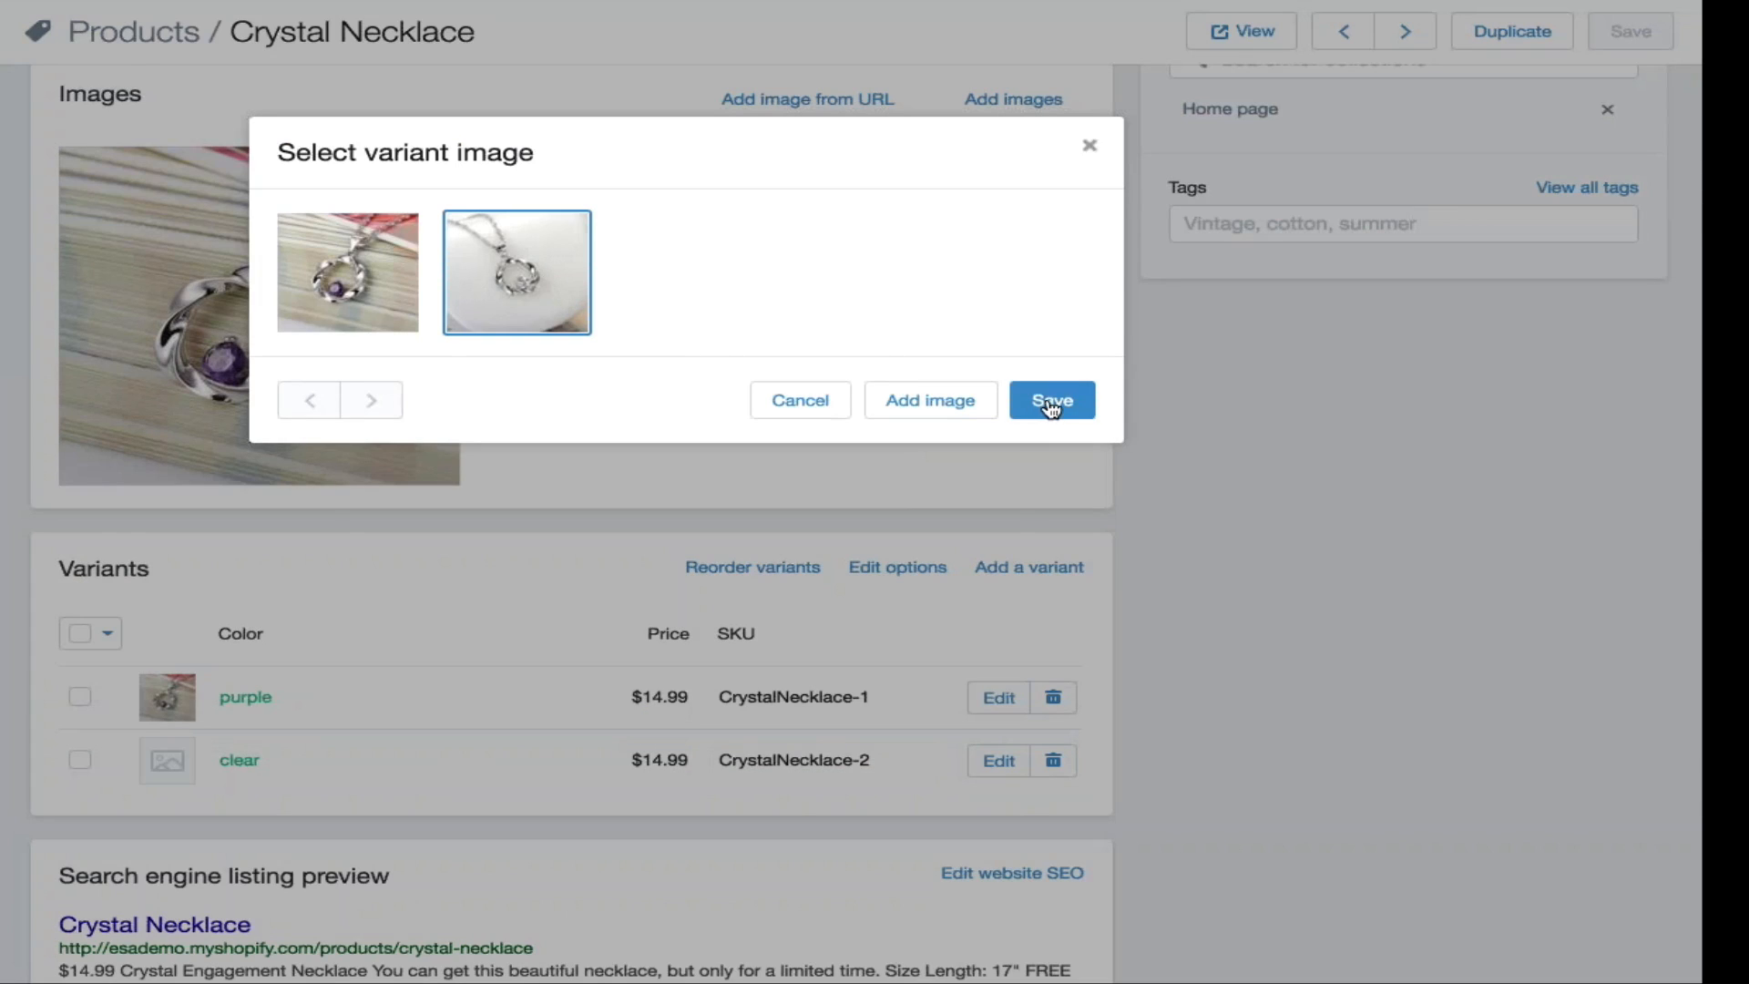
{"action": "left_click", "coordinate": [1050, 404]}
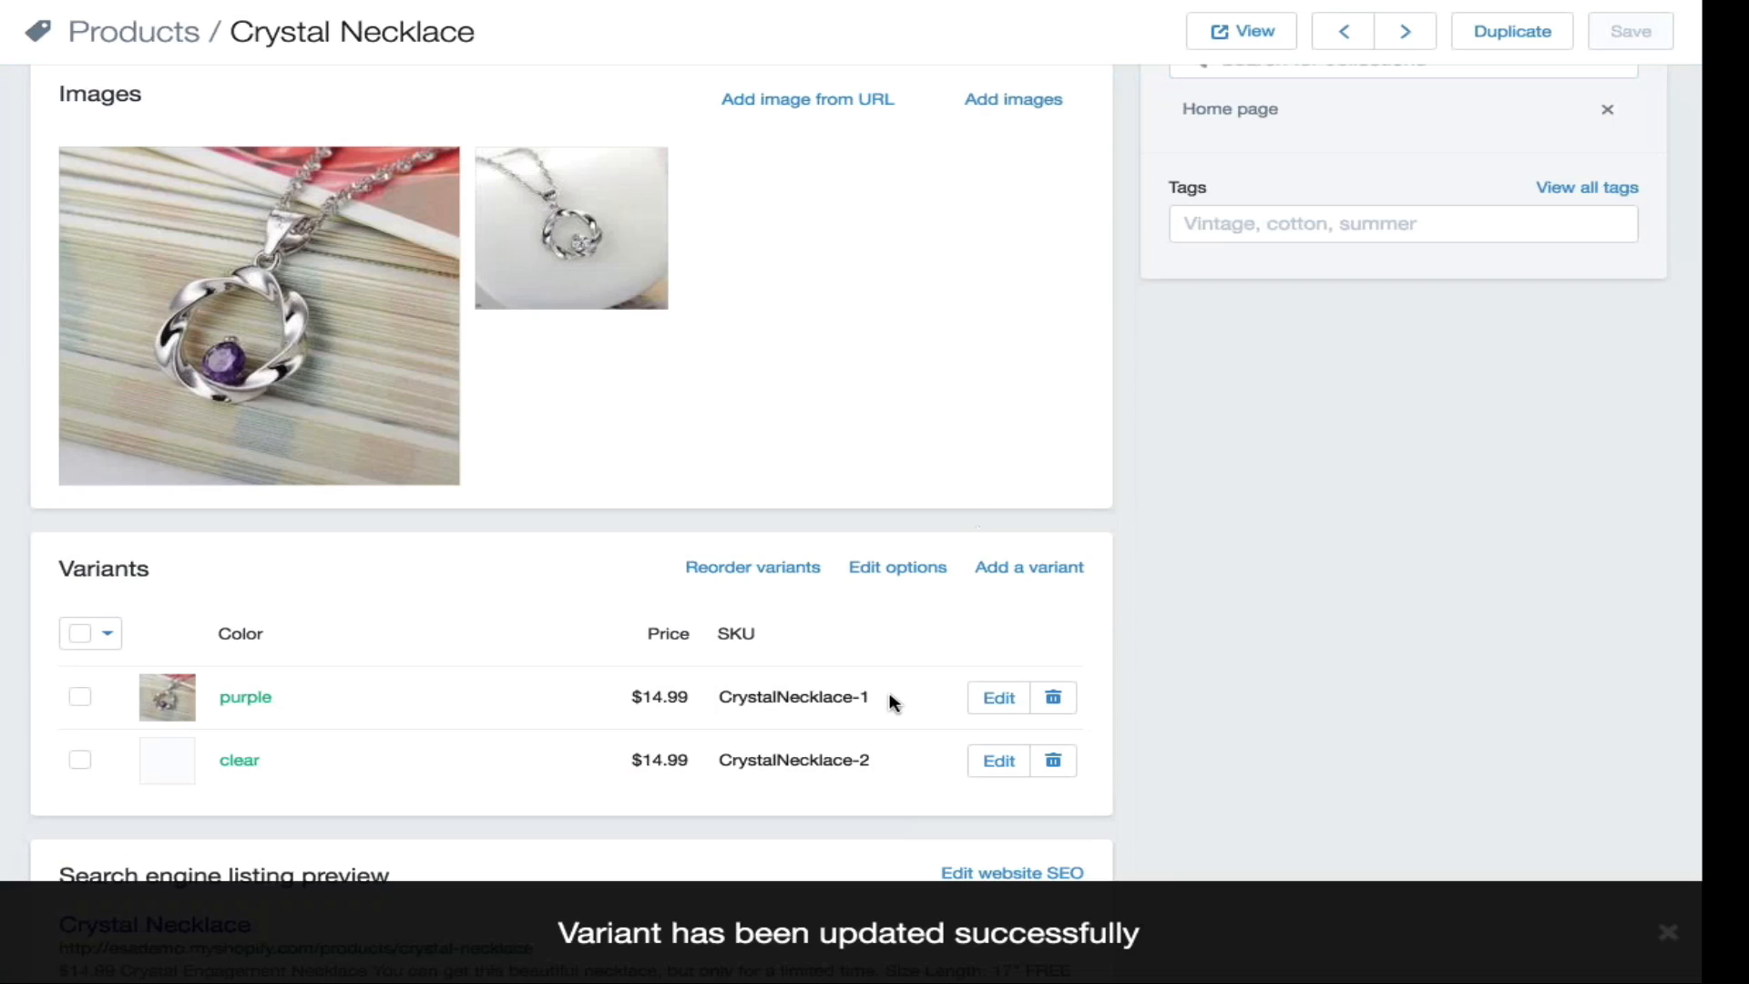
Step: Set the purple variant's SKU to "CrystalNecklace-Purple"
{"action": "left_click", "coordinate": [892, 701]}
{"action": "left_click", "coordinate": [893, 701]}
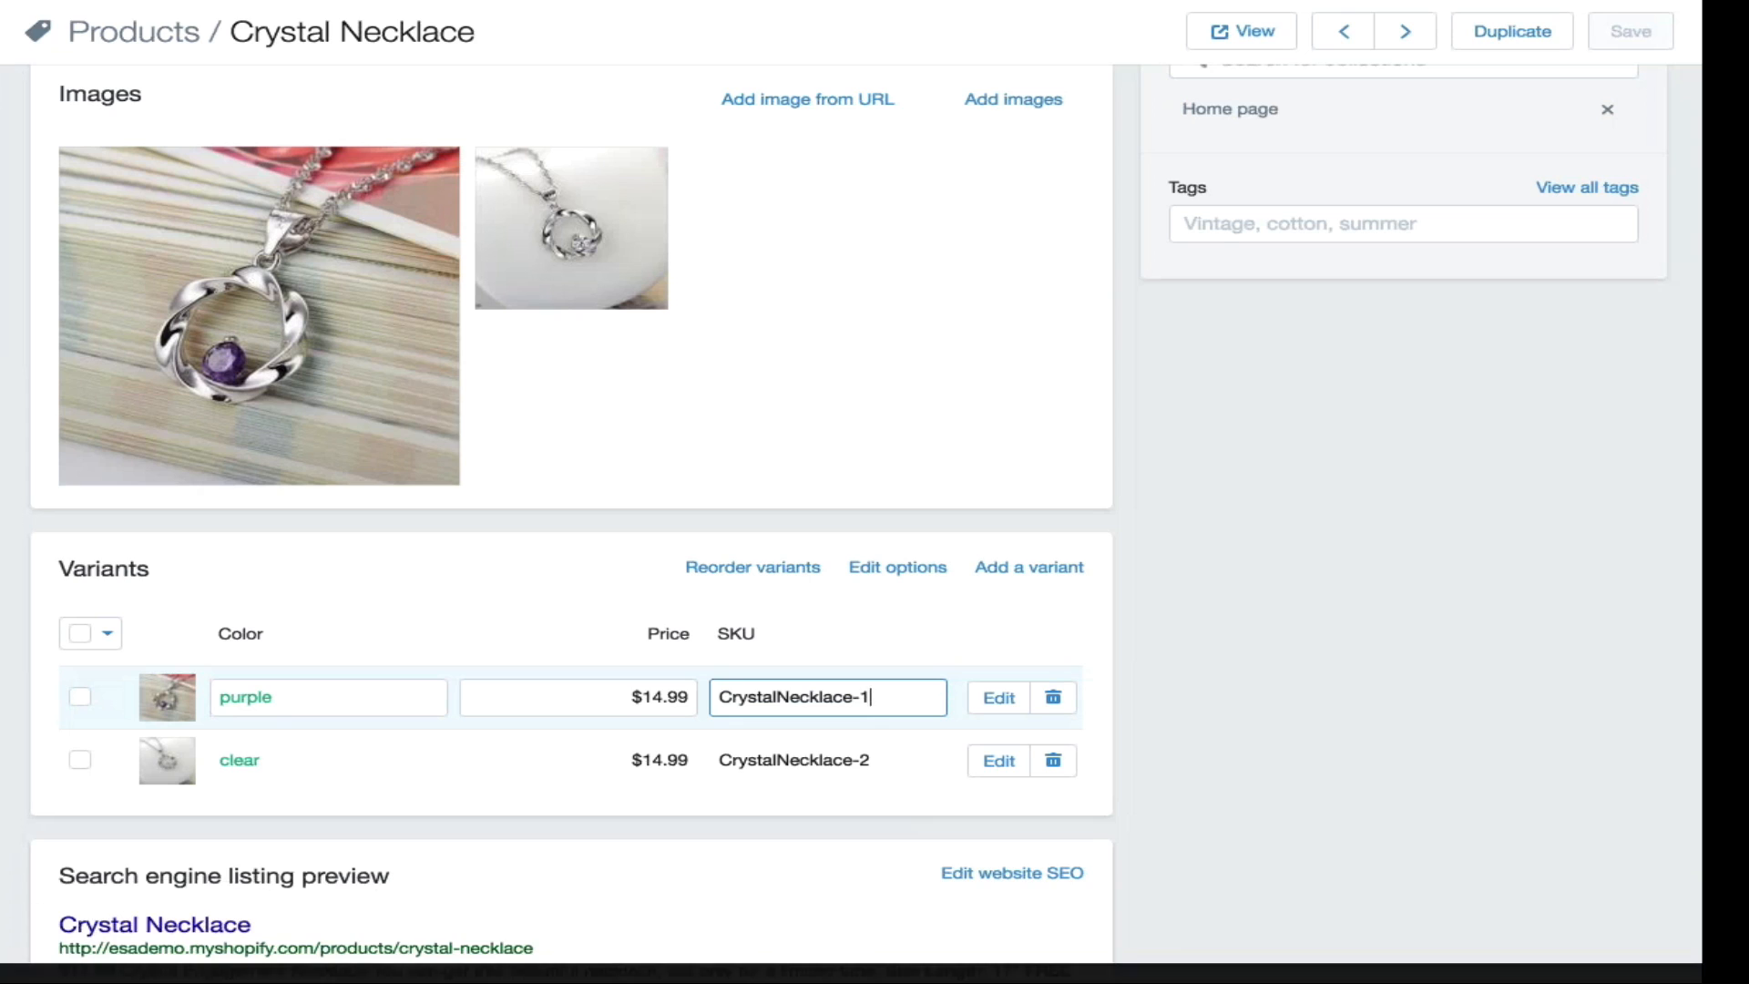
{"action": "key", "text": "BackSpace"}
{"action": "type", "text": "Purple"}
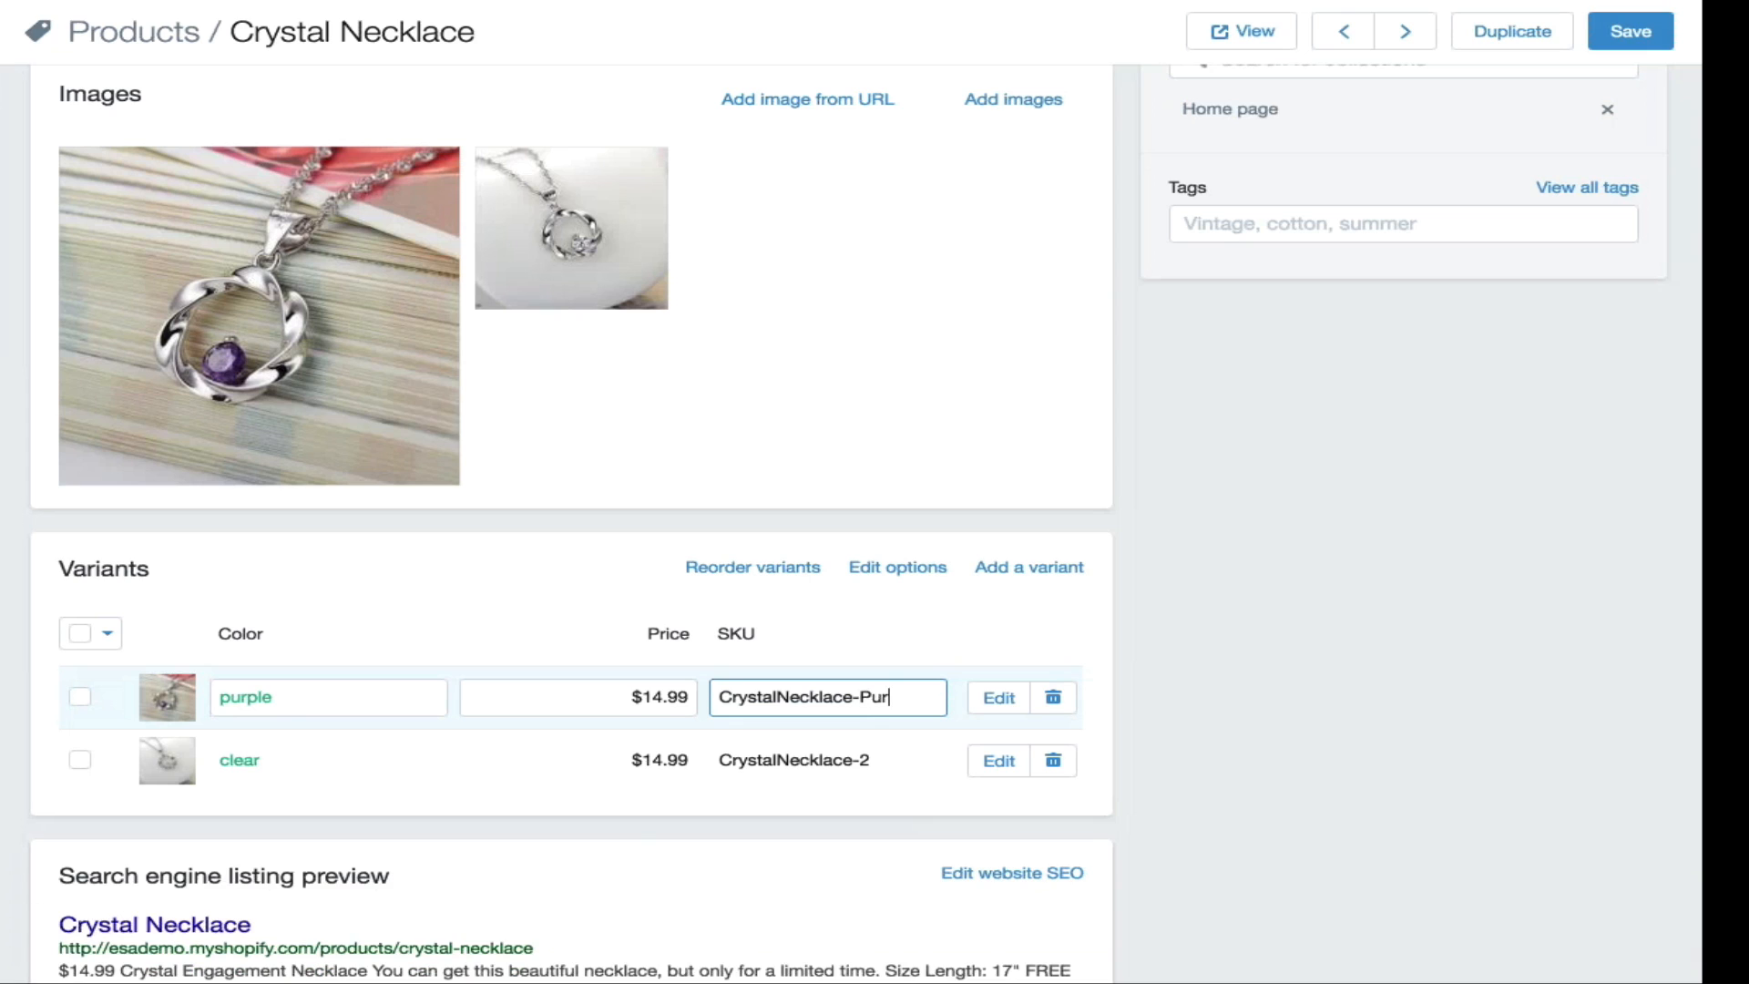
Step: Set the clear variant's SKU to "CrystalNecklace-Clear" and save the product
{"action": "left_click", "coordinate": [900, 763]}
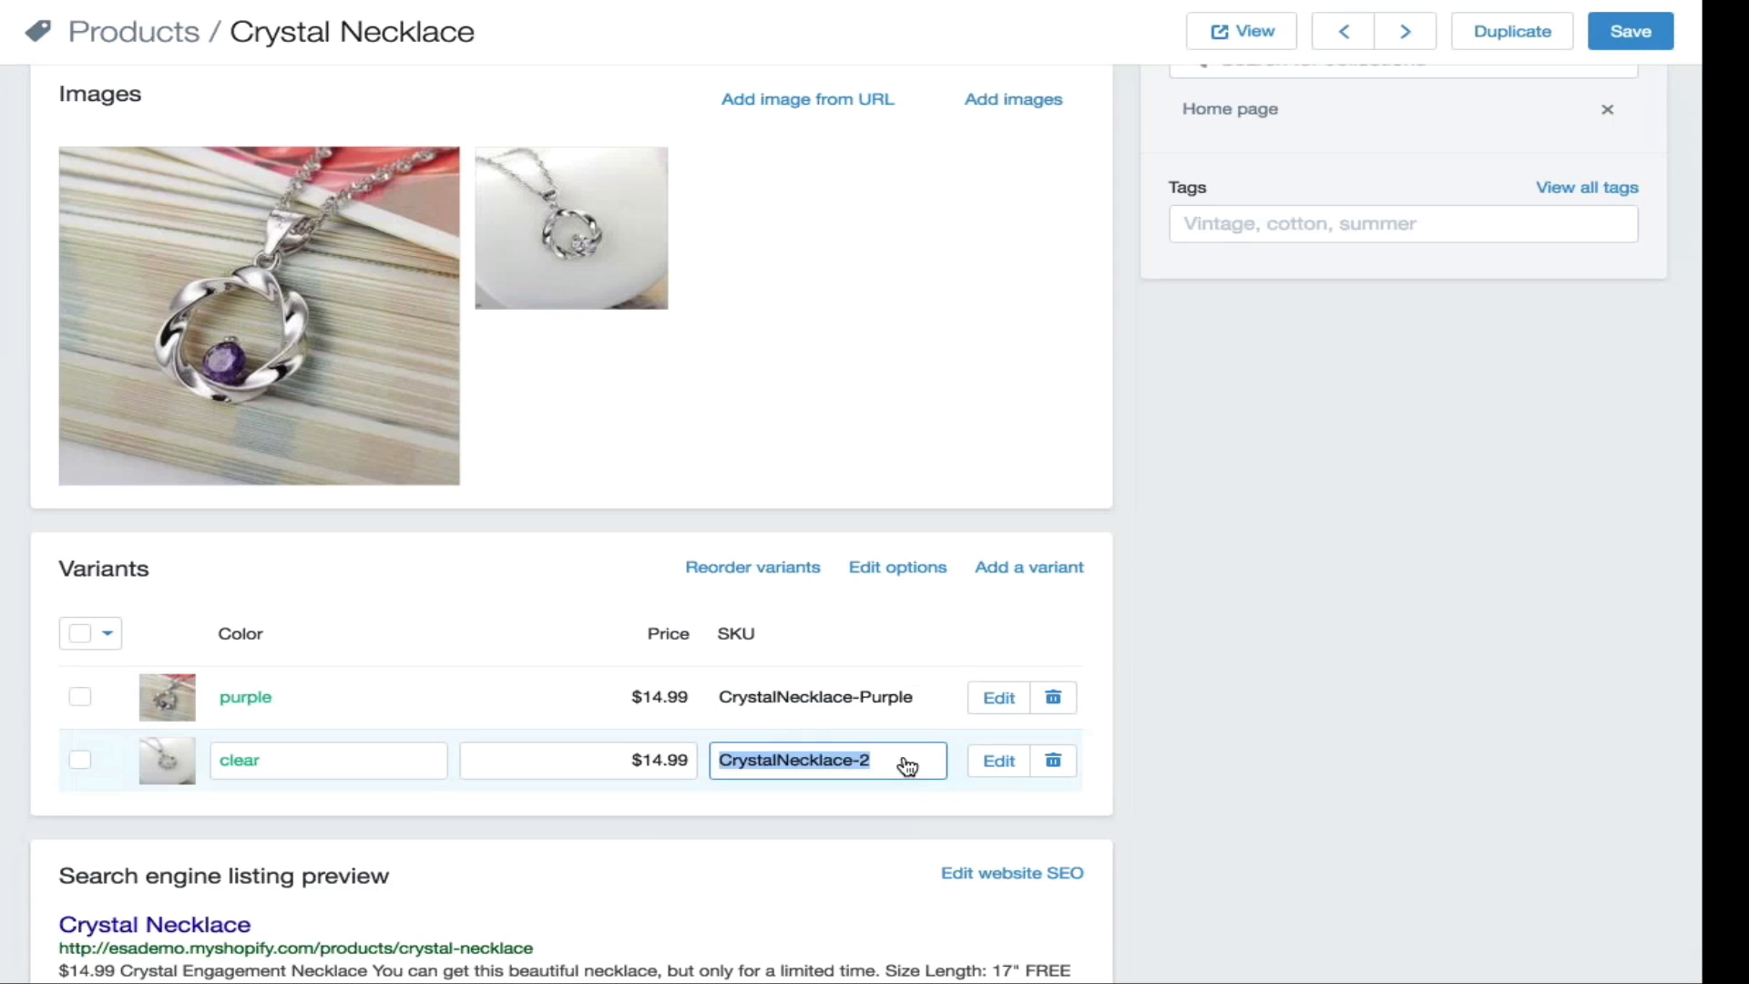
{"action": "left_click", "coordinate": [898, 765]}
{"action": "key", "text": "BackSpace"}
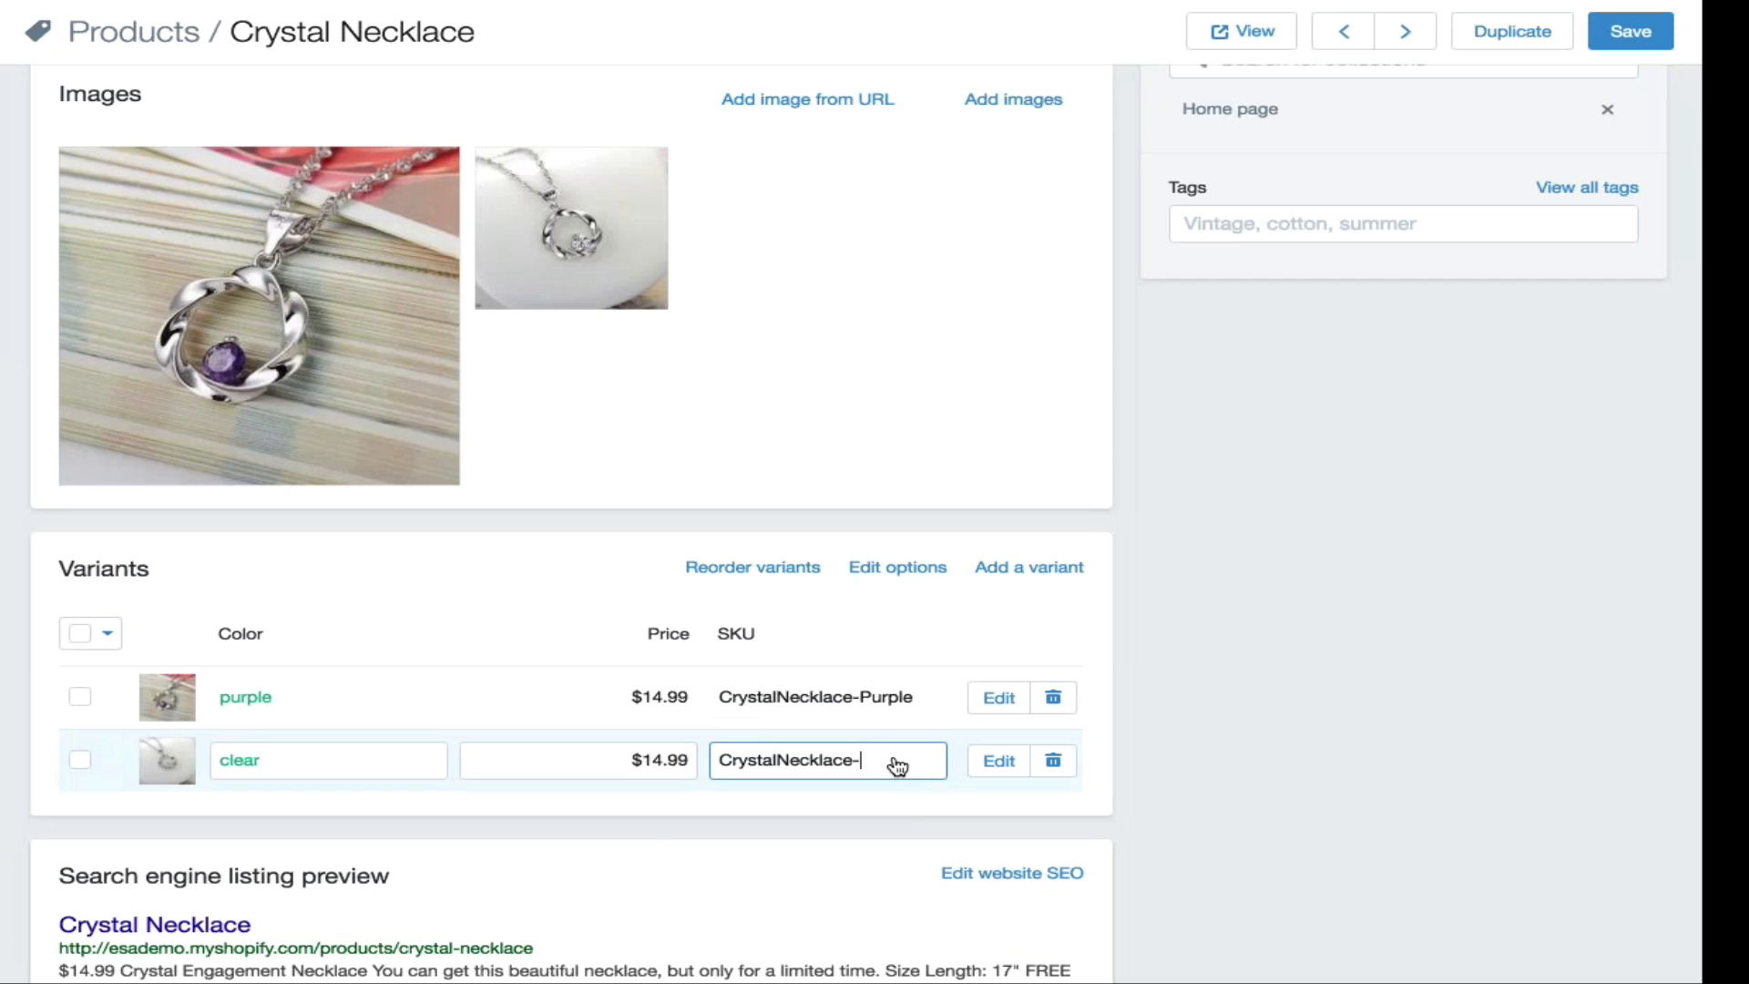
{"action": "type", "text": "Clear"}
{"action": "scroll", "coordinate": [1324, 714], "scroll_direction": "down", "scroll_amount": 2}
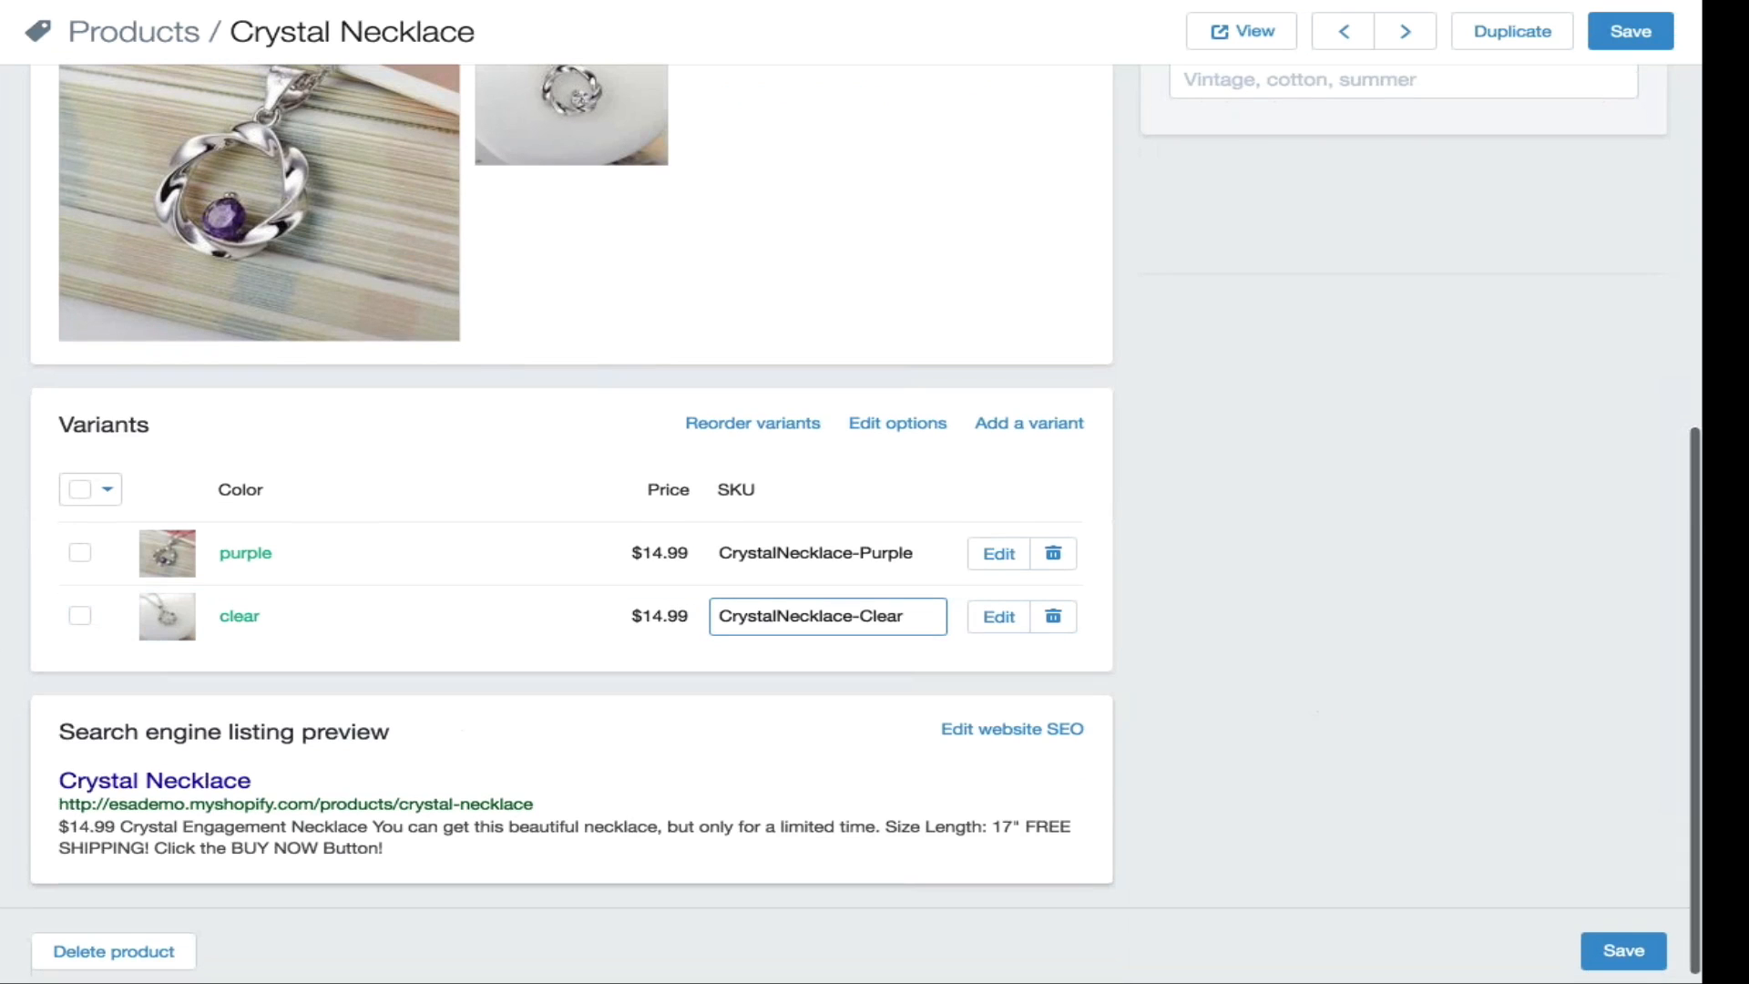
{"action": "left_click", "coordinate": [1627, 36]}
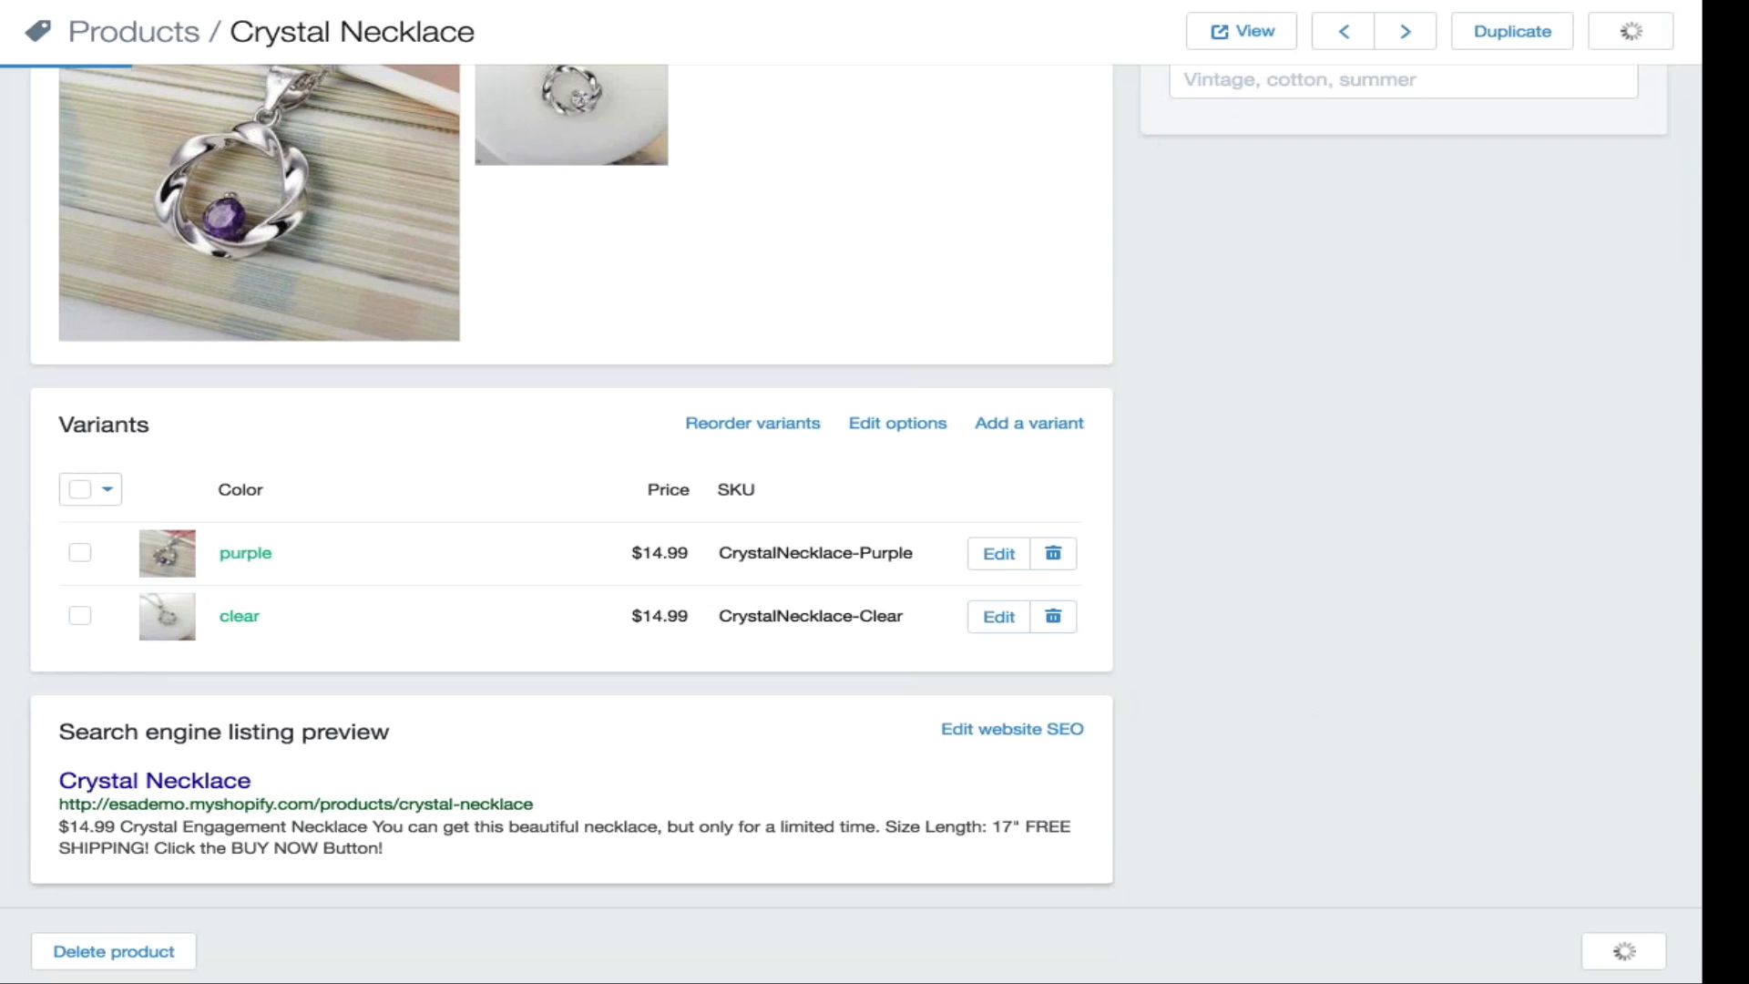
Step: Review the saved variants along with the product's title, description, visibility and organization details
{"action": "scroll", "coordinate": [648, 406], "scroll_direction": "up", "scroll_amount": 2}
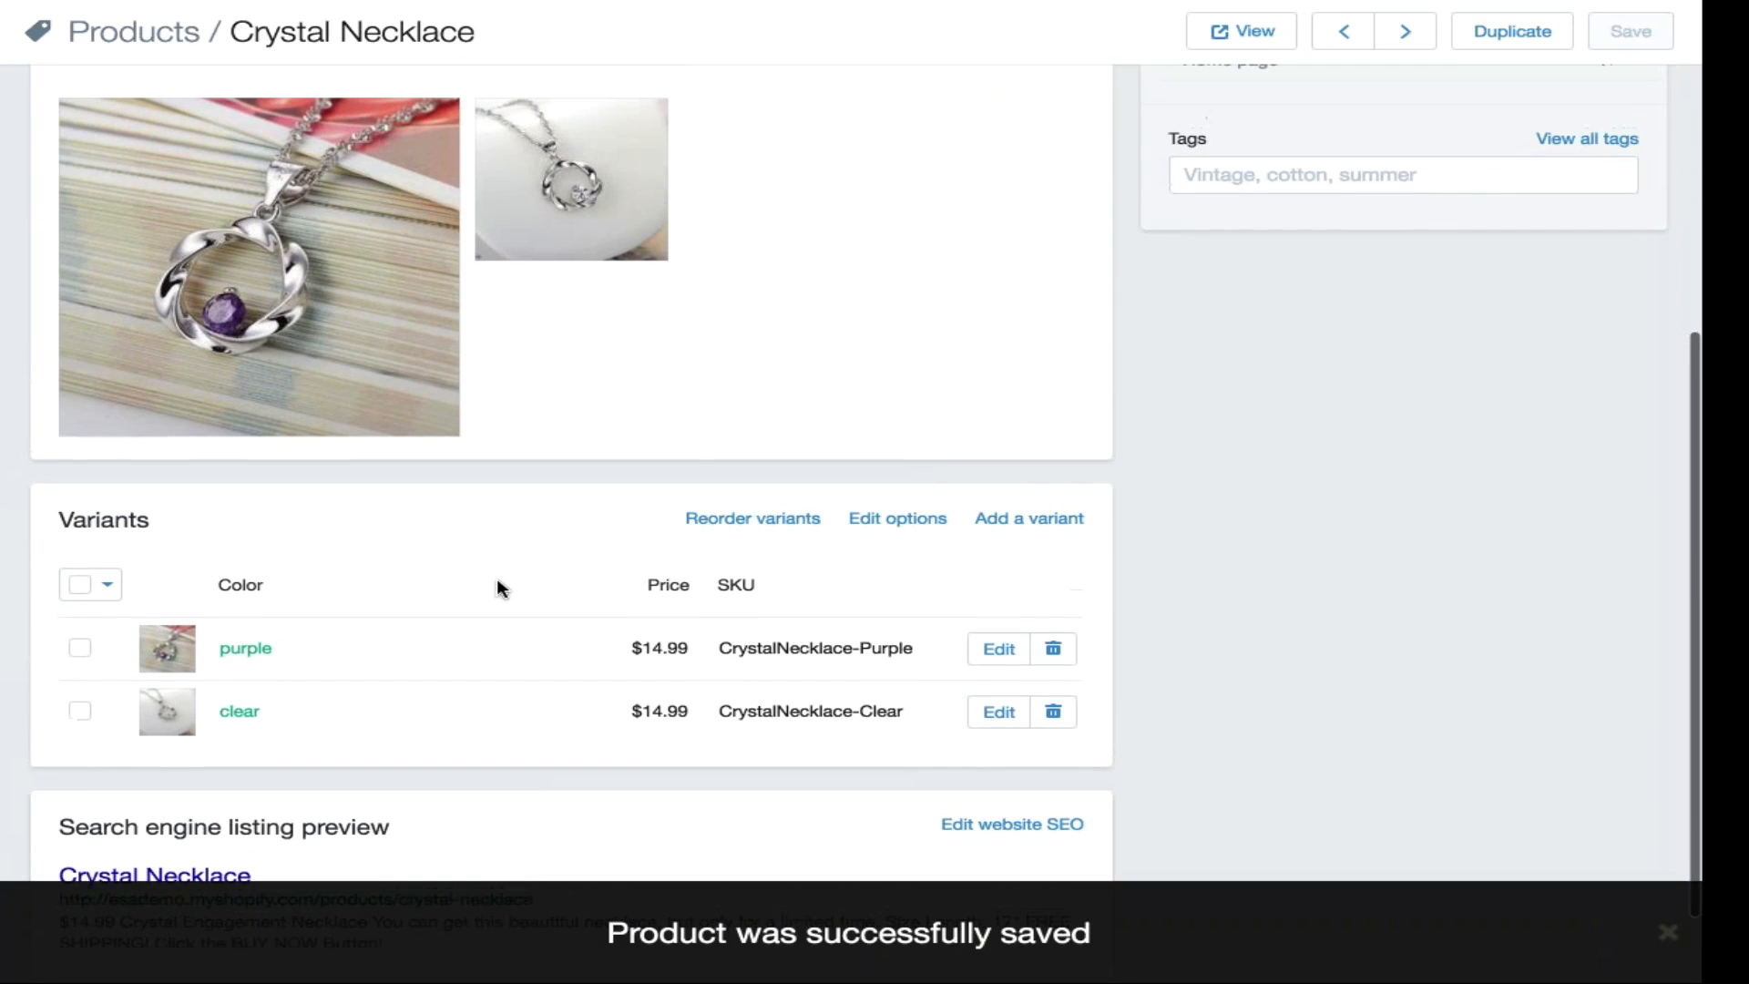
{"action": "mouse_move", "coordinate": [280, 661]}
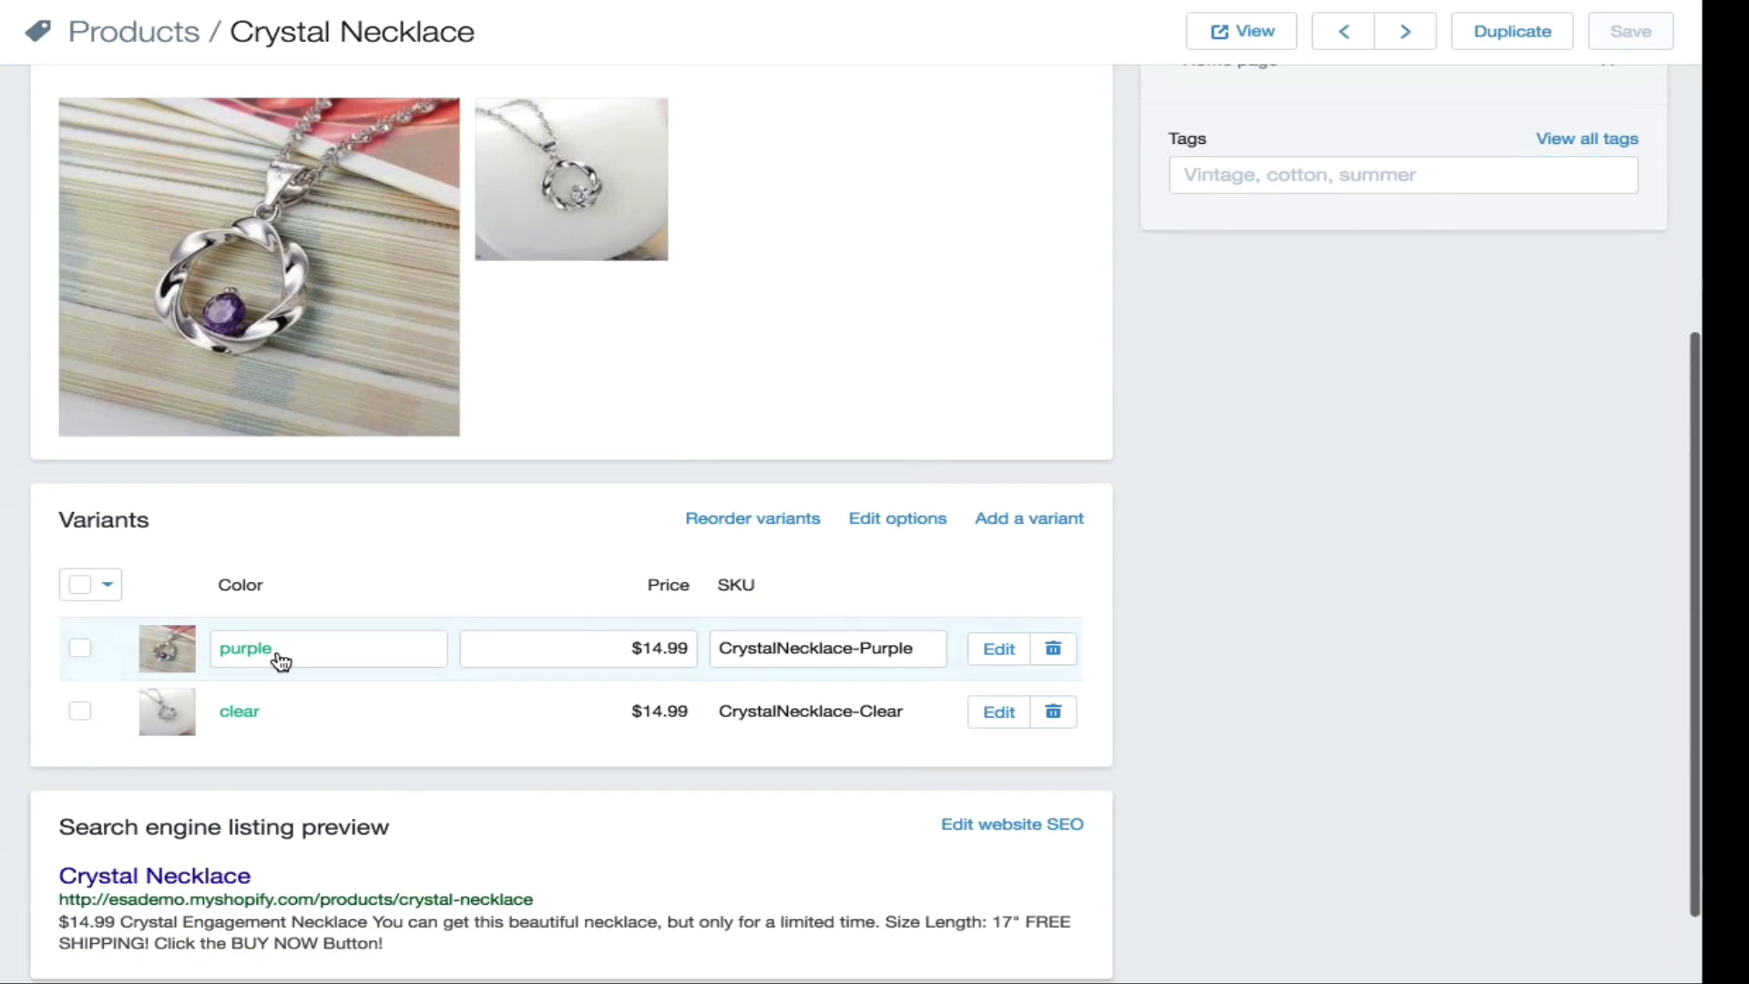
{"action": "scroll", "coordinate": [392, 802], "scroll_direction": "down", "scroll_amount": 1}
{"action": "scroll", "coordinate": [617, 812], "scroll_direction": "up", "scroll_amount": 7}
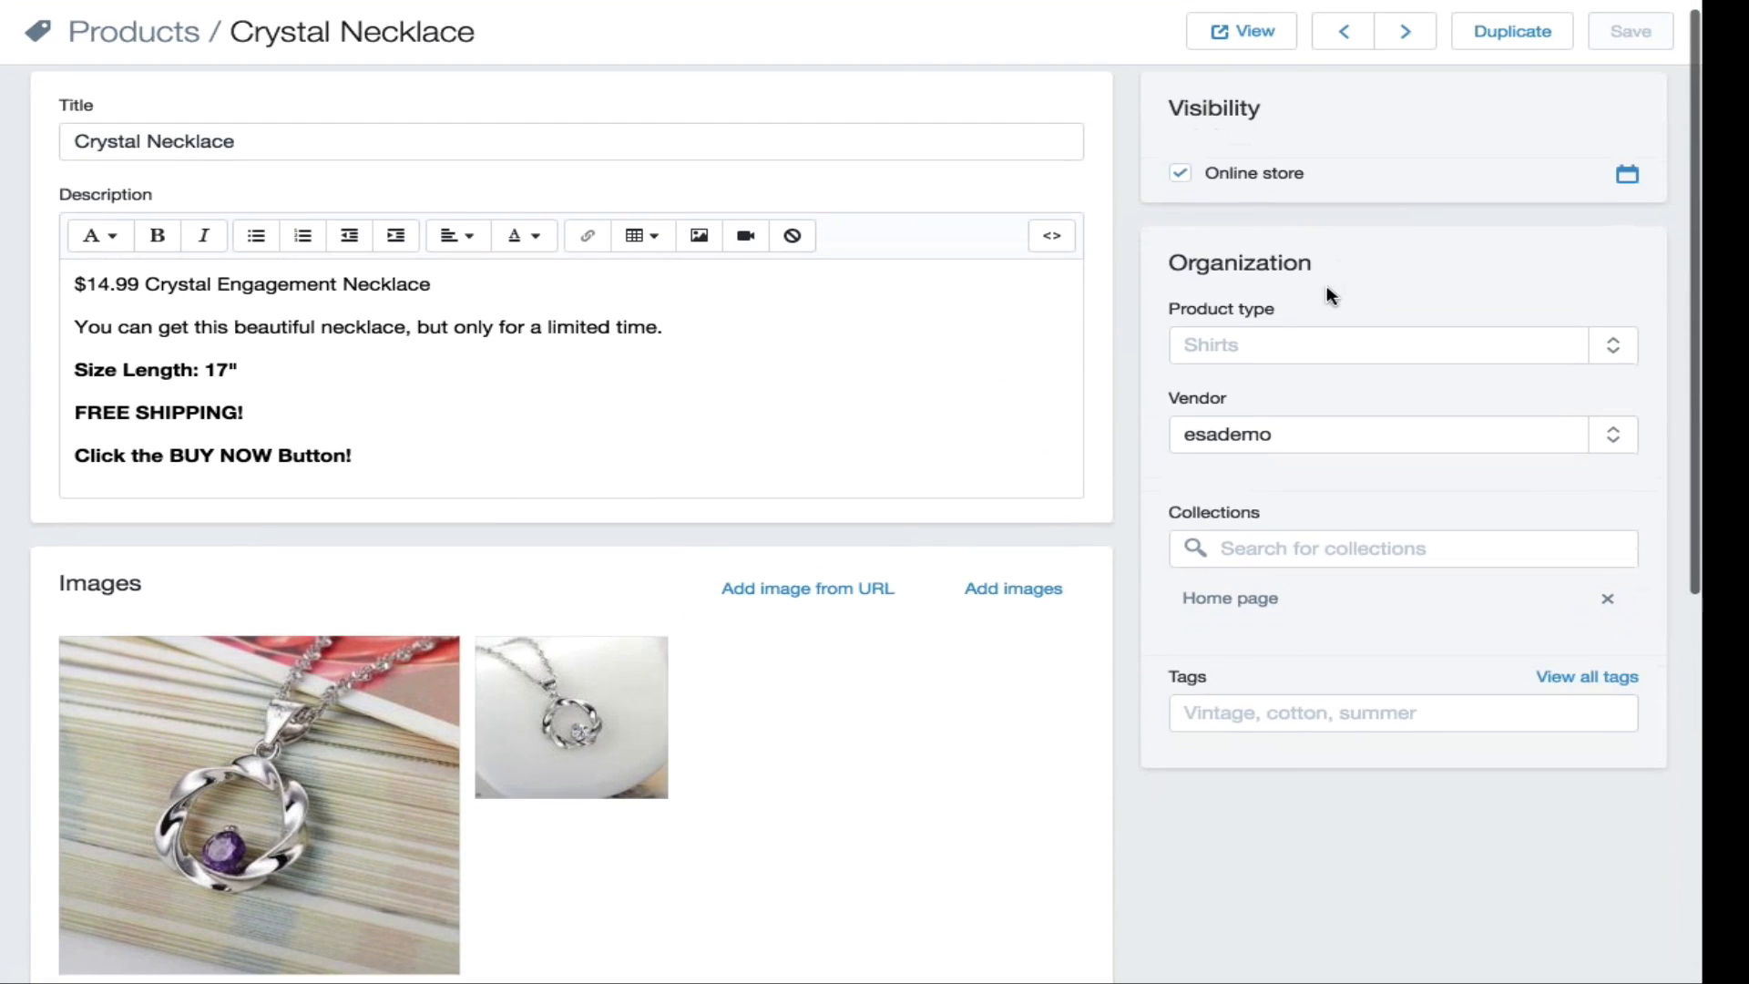
Step: Set the Crystal Necklace's product type to the new type "Necklace"
{"action": "left_click", "coordinate": [1187, 347]}
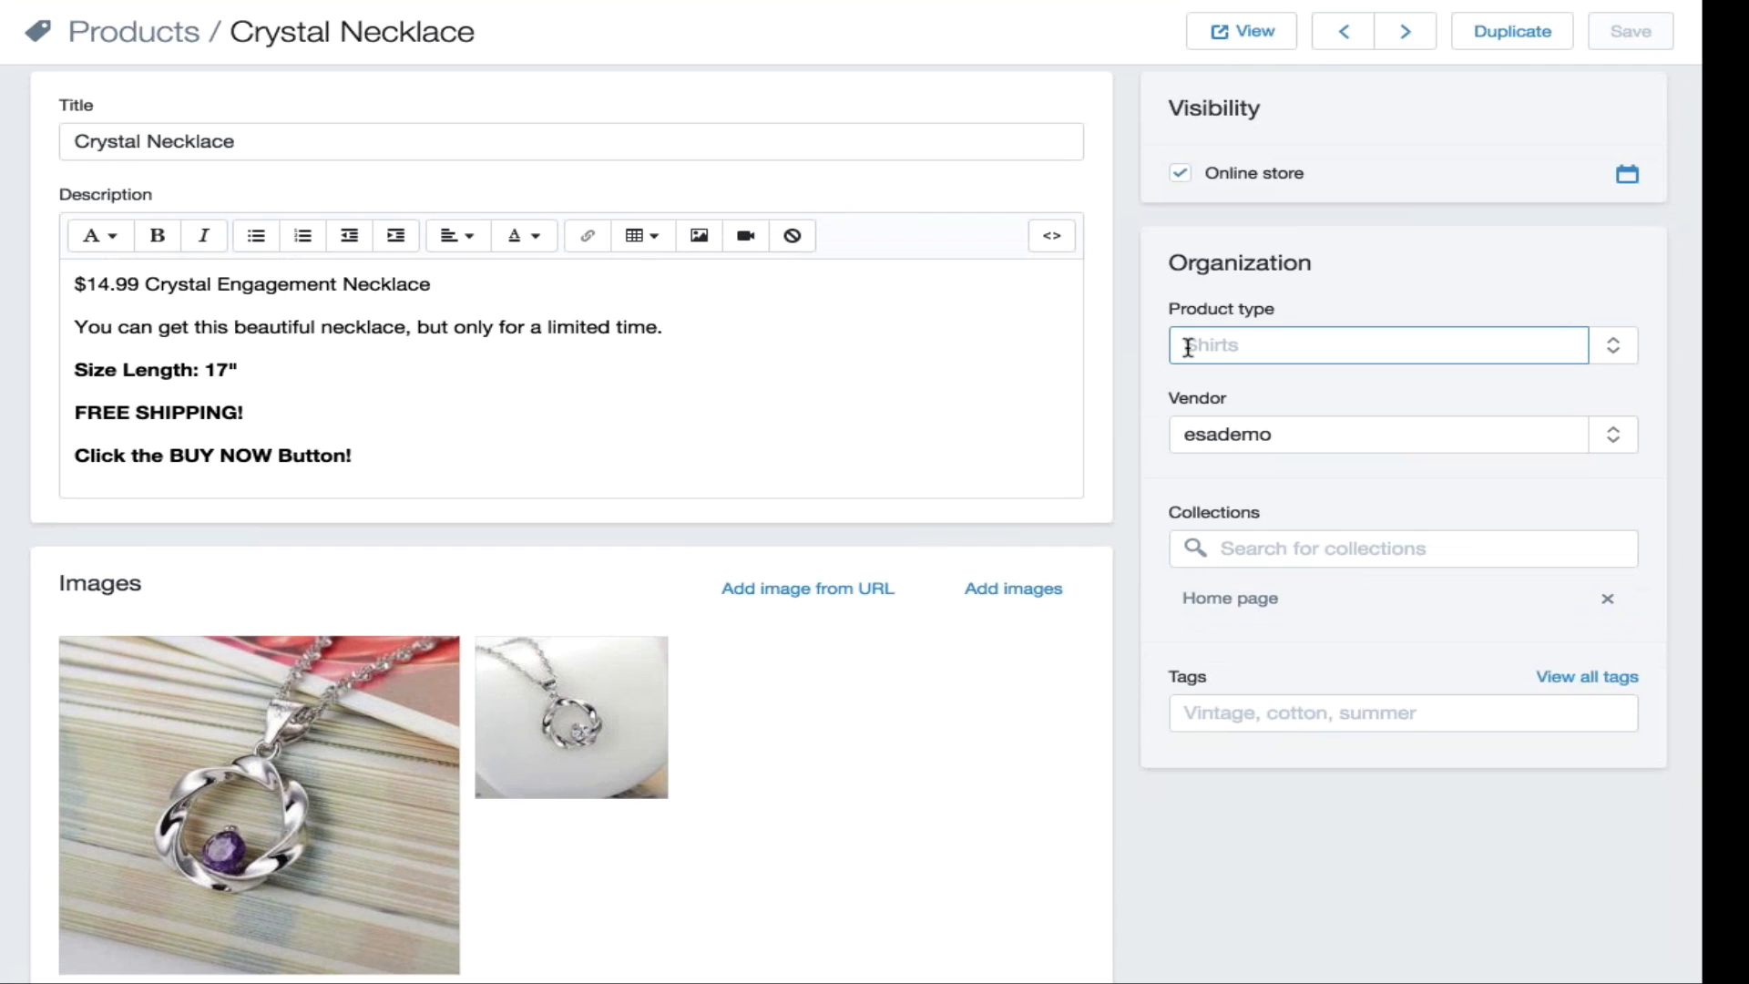
{"action": "type", "text": "N"}
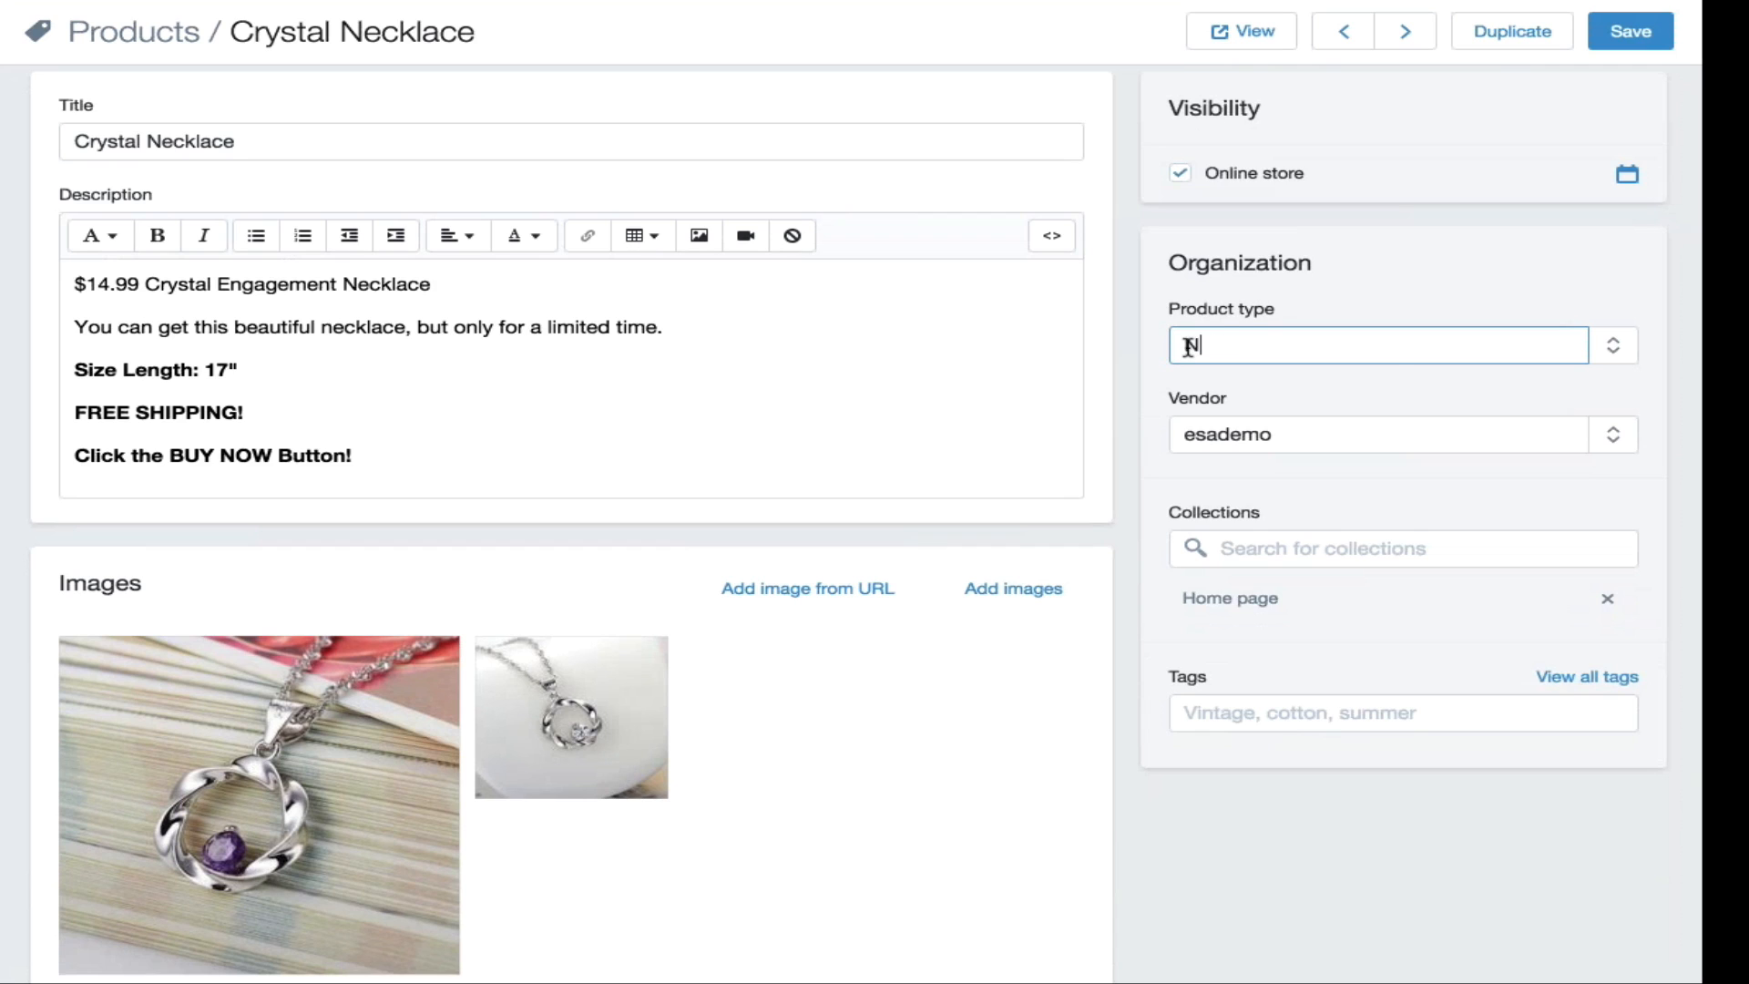
{"action": "type", "text": "ecklace"}
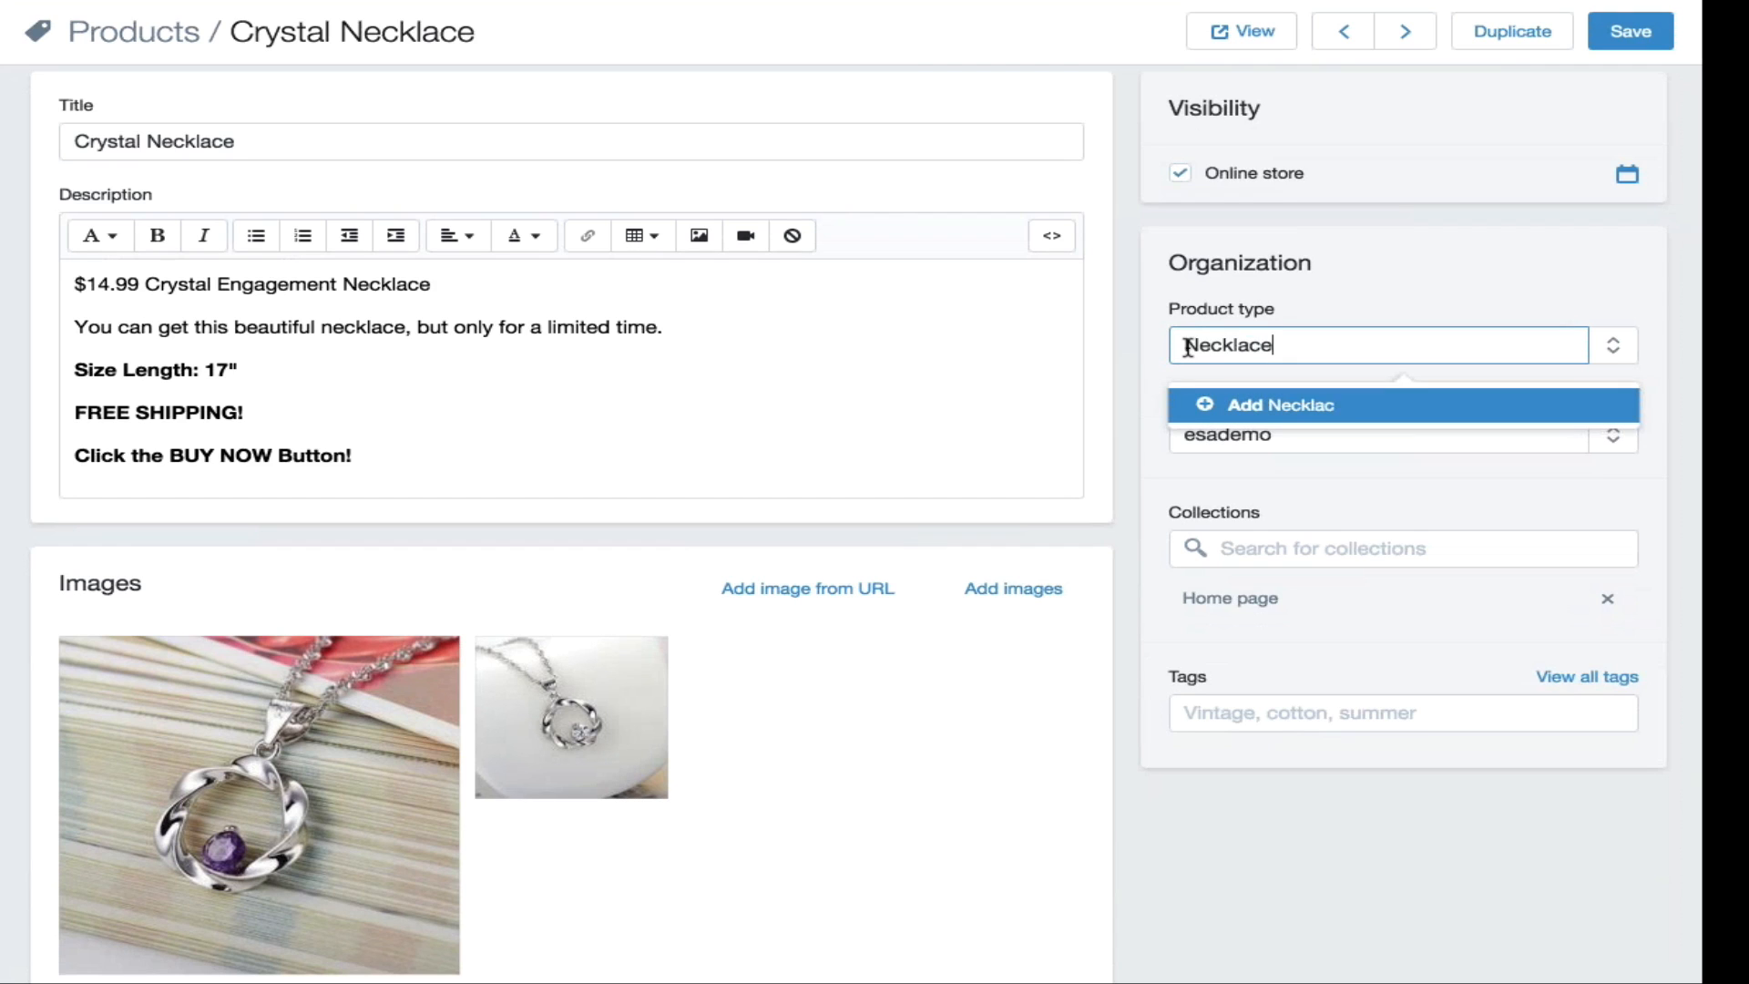
{"action": "left_click", "coordinate": [1303, 406]}
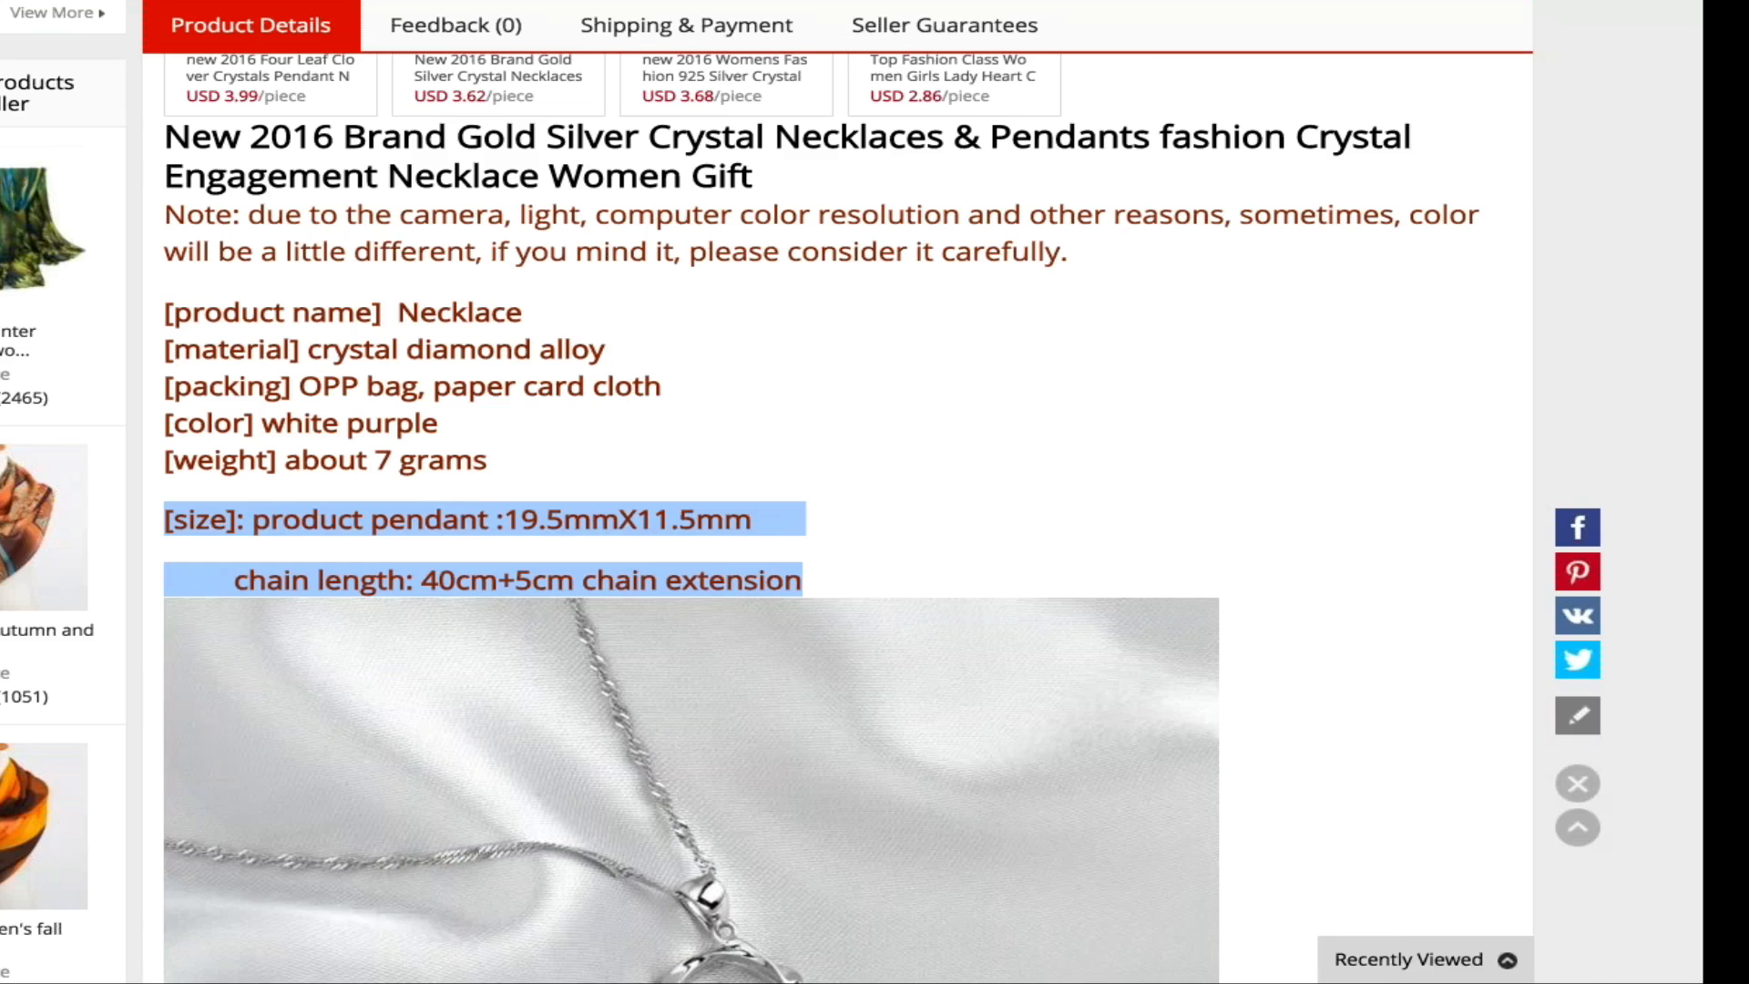
Step: Copy the seller's store name, Last Forever, from the header of the AliExpress necklace listing
{"action": "scroll", "coordinate": [911, 492], "scroll_direction": "up", "scroll_amount": 10}
{"action": "scroll", "coordinate": [162, 283], "scroll_direction": "up", "scroll_amount": 10}
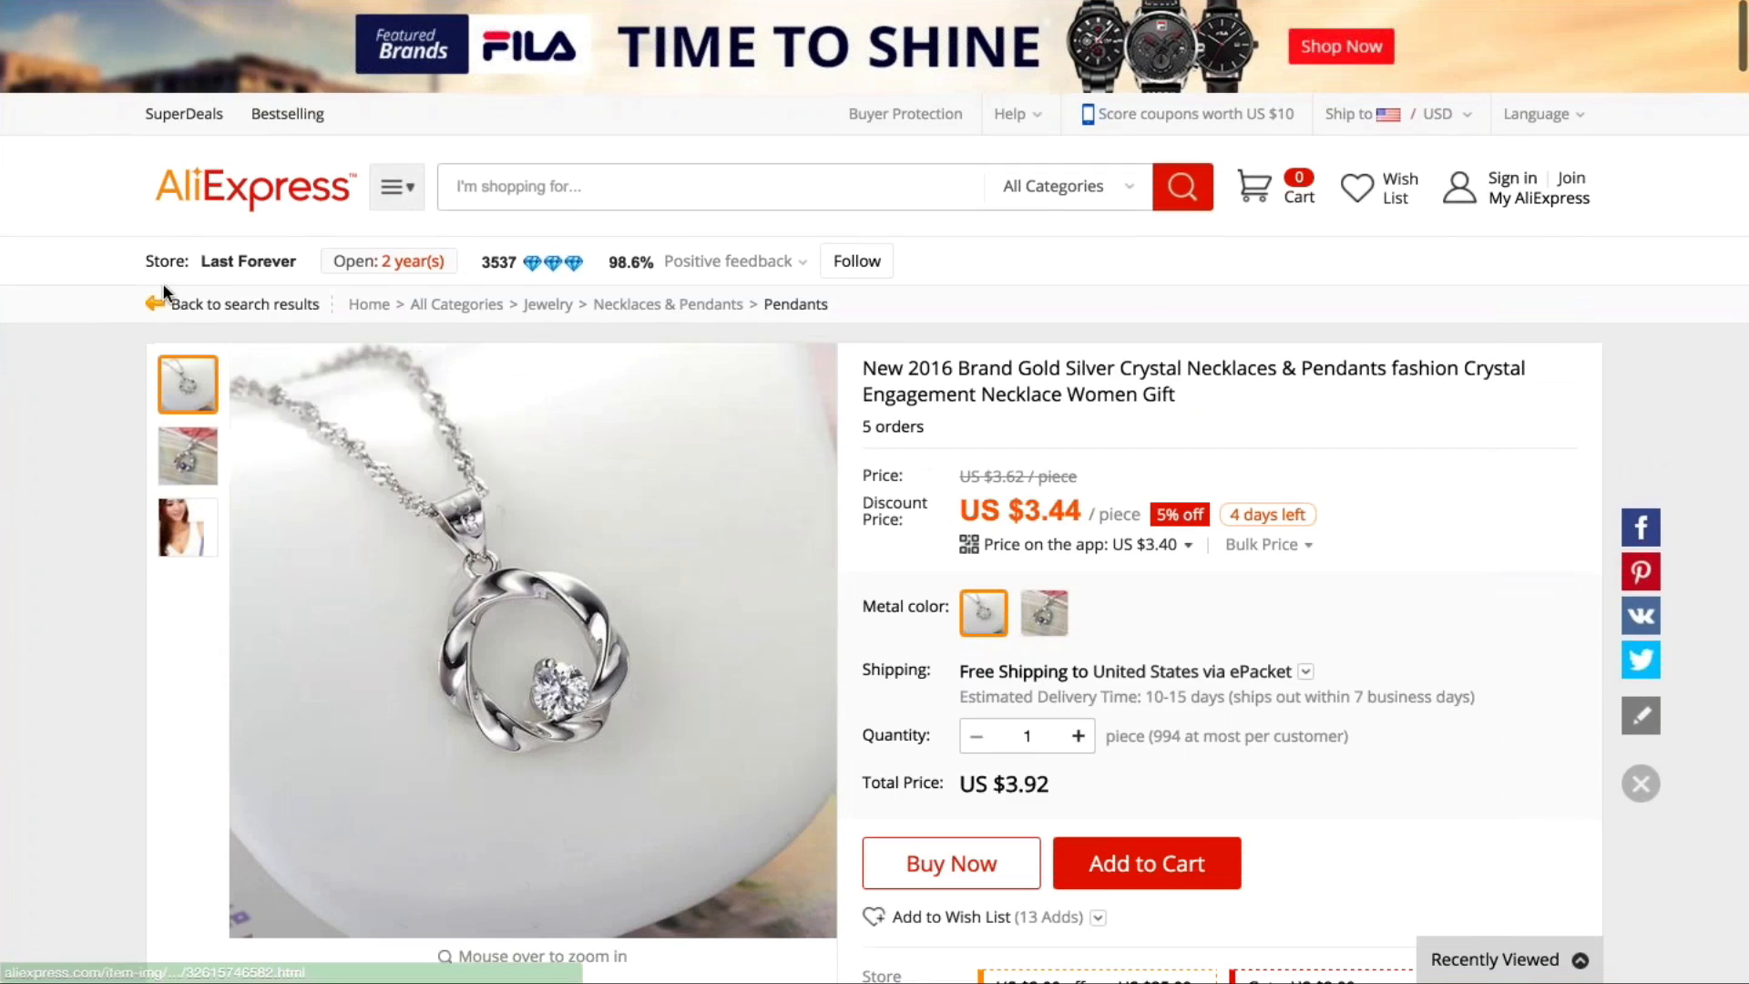
{"action": "mouse_move", "coordinate": [219, 262]}
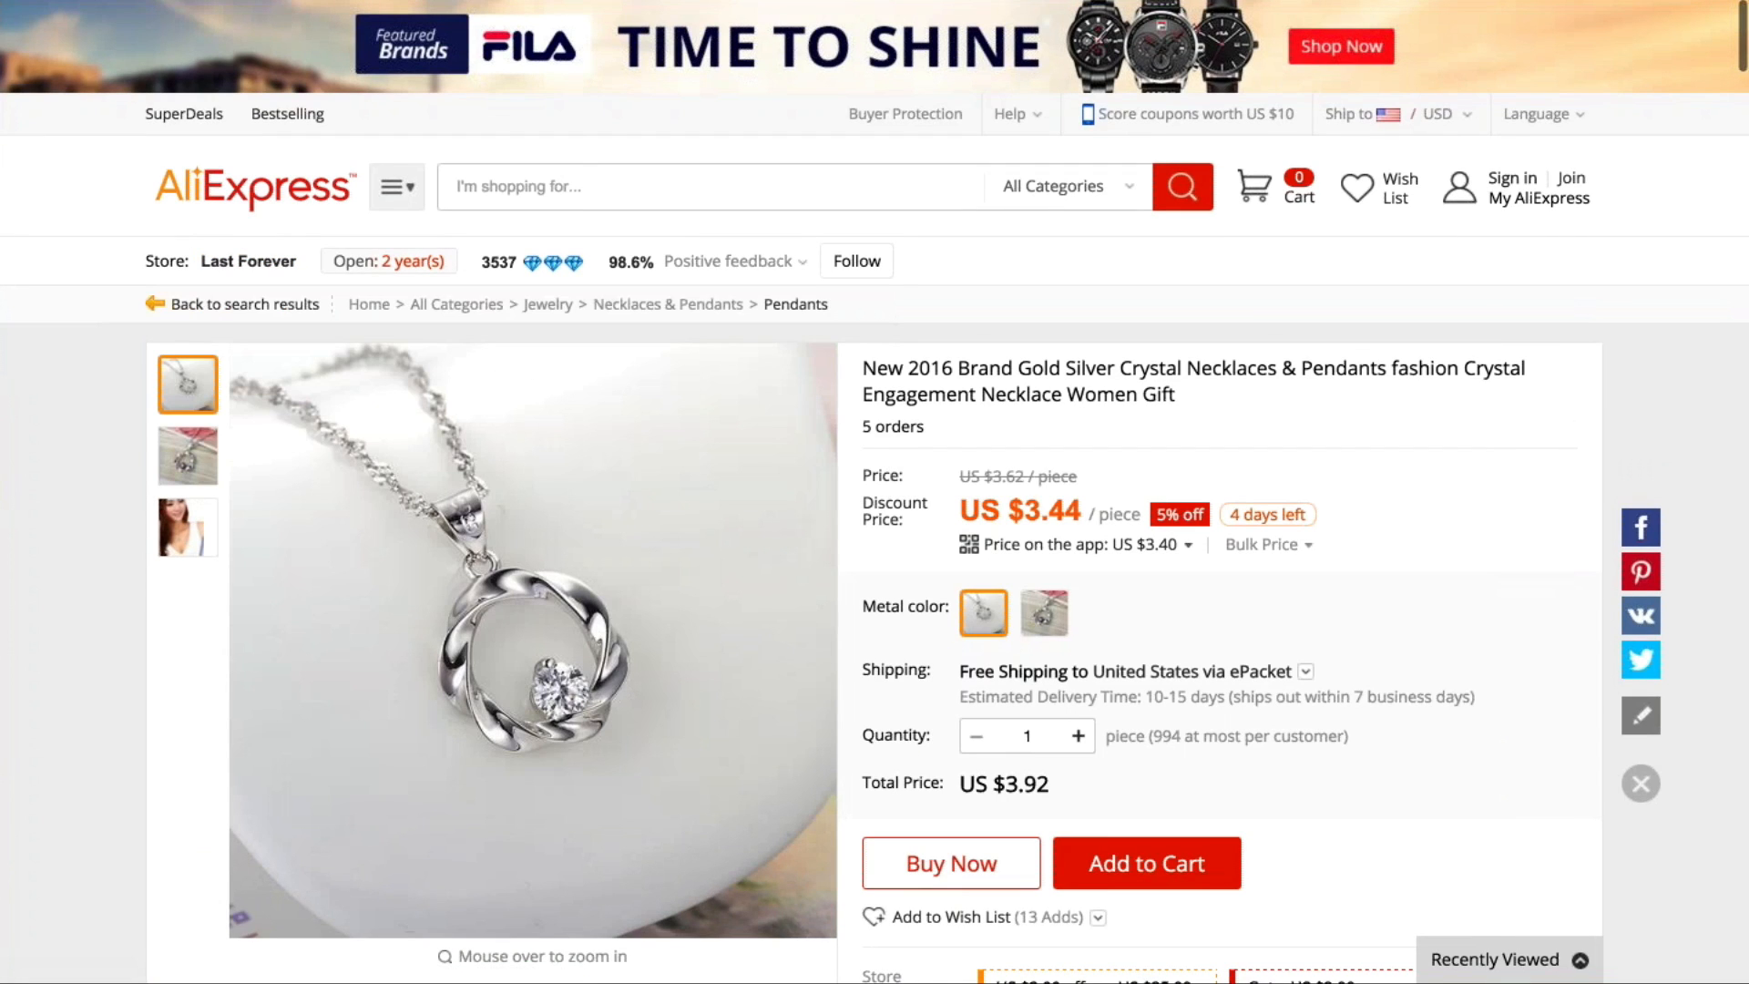
{"action": "left_click_drag", "start_coordinate": [302, 263], "coordinate": [256, 266]}
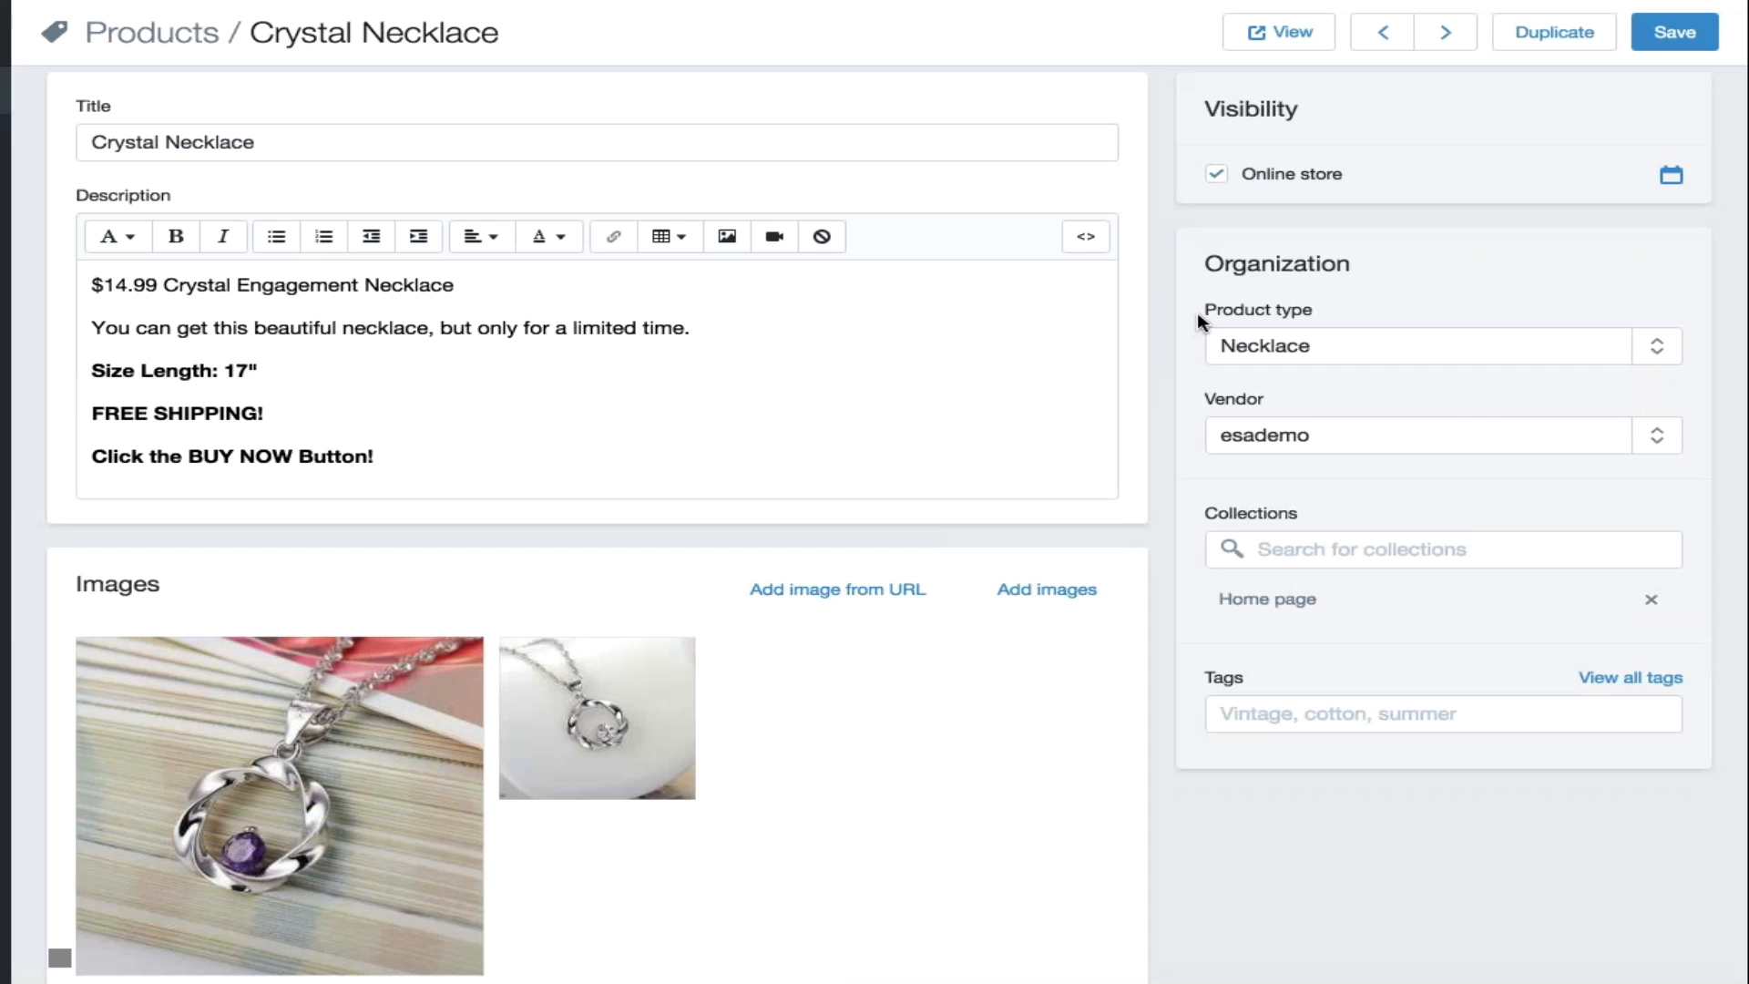
Step: Replace the product's vendor with "Last Forever", without the "Store:" prefix, and save the product
{"action": "left_click", "coordinate": [1334, 430]}
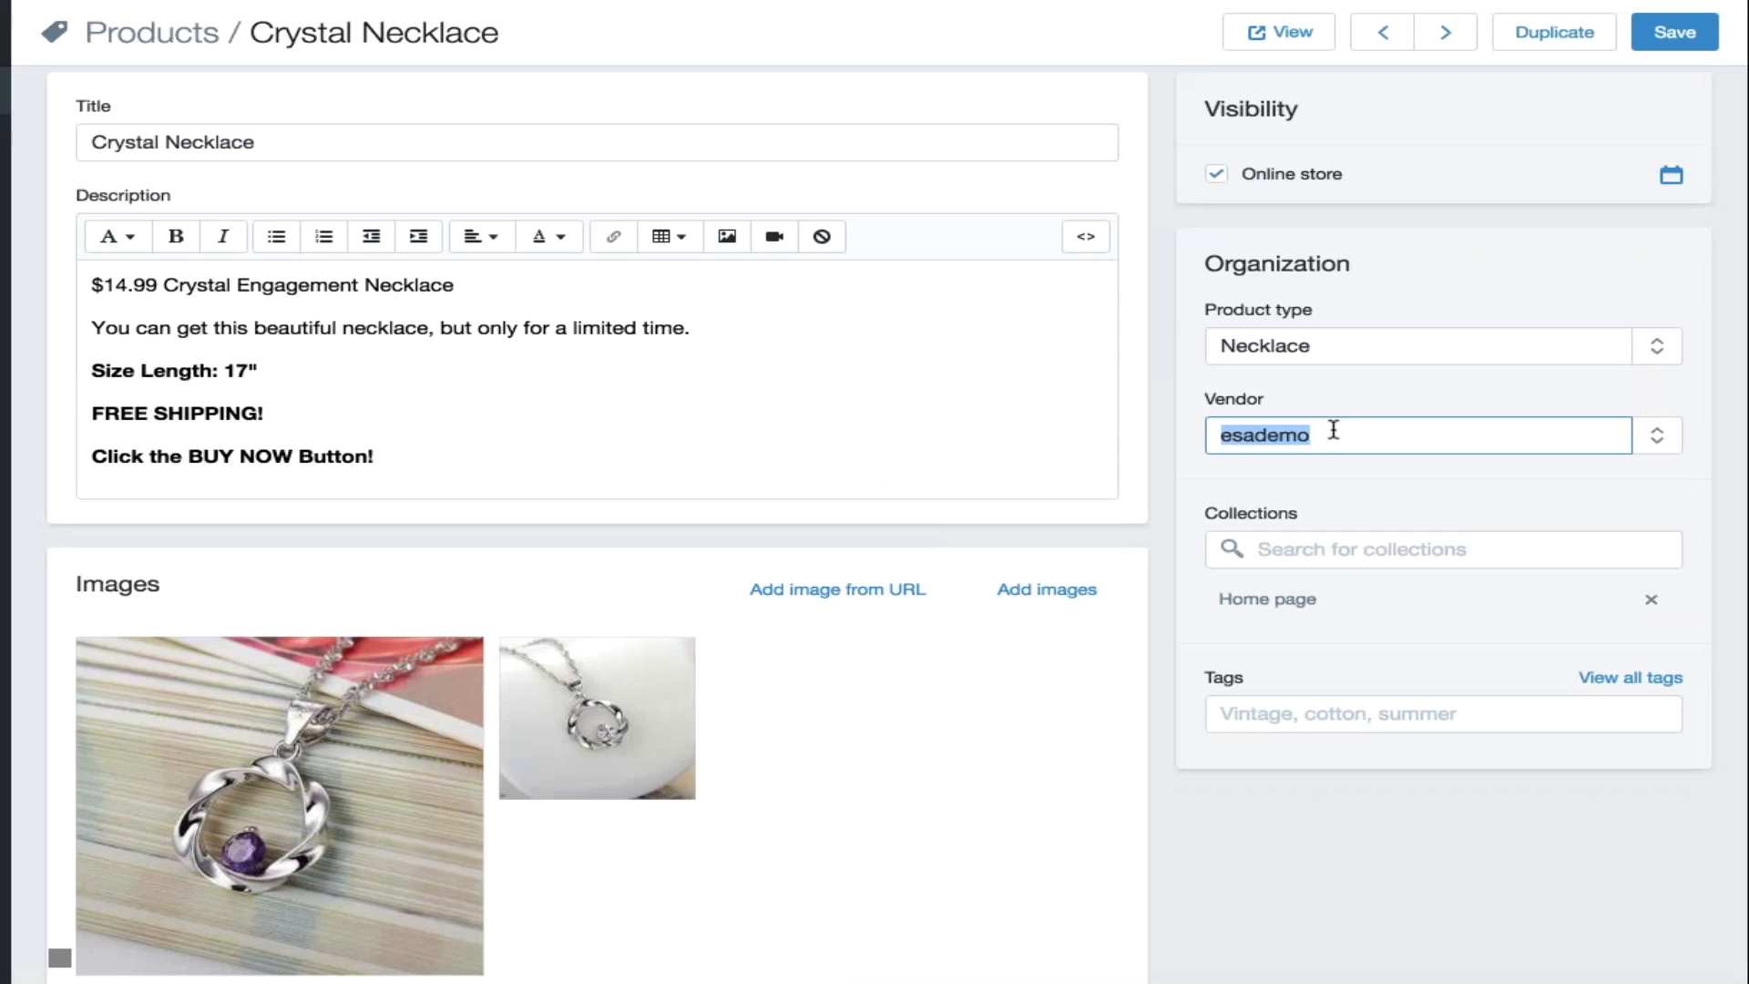
{"action": "type", "text": "Store:Last Forever"}
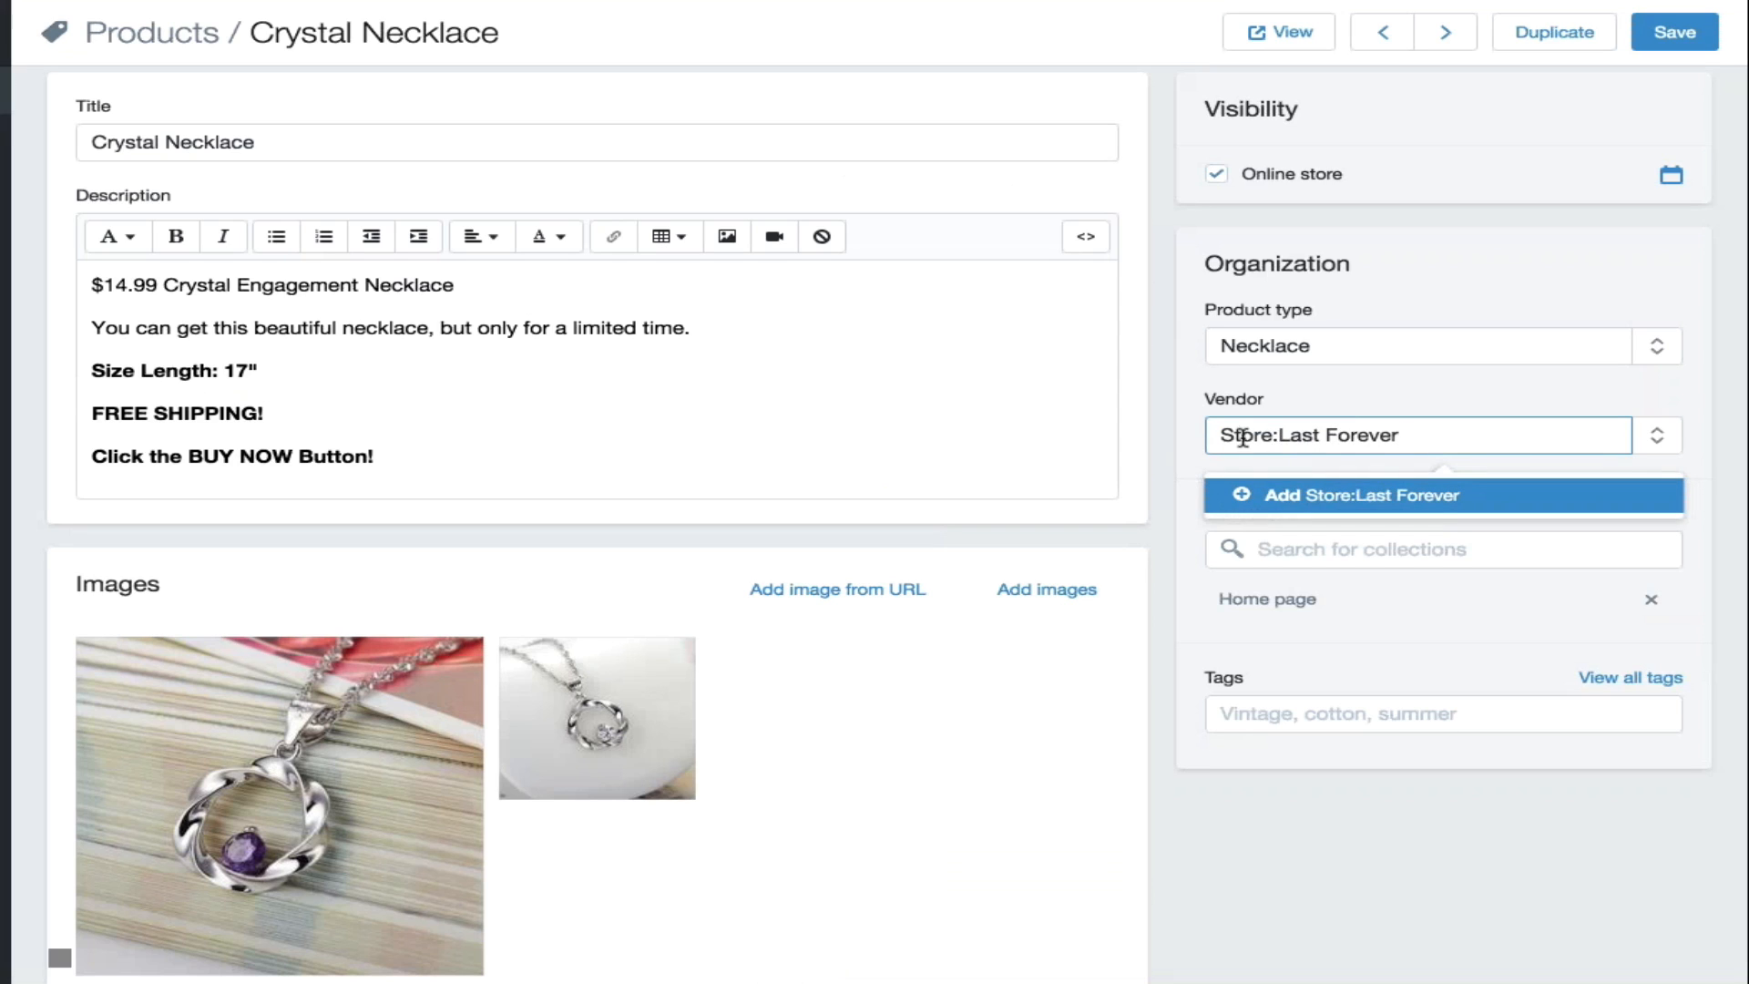
{"action": "left_click_drag", "start_coordinate": [1278, 436], "coordinate": [1201, 437]}
{"action": "key", "text": "BackSpace"}
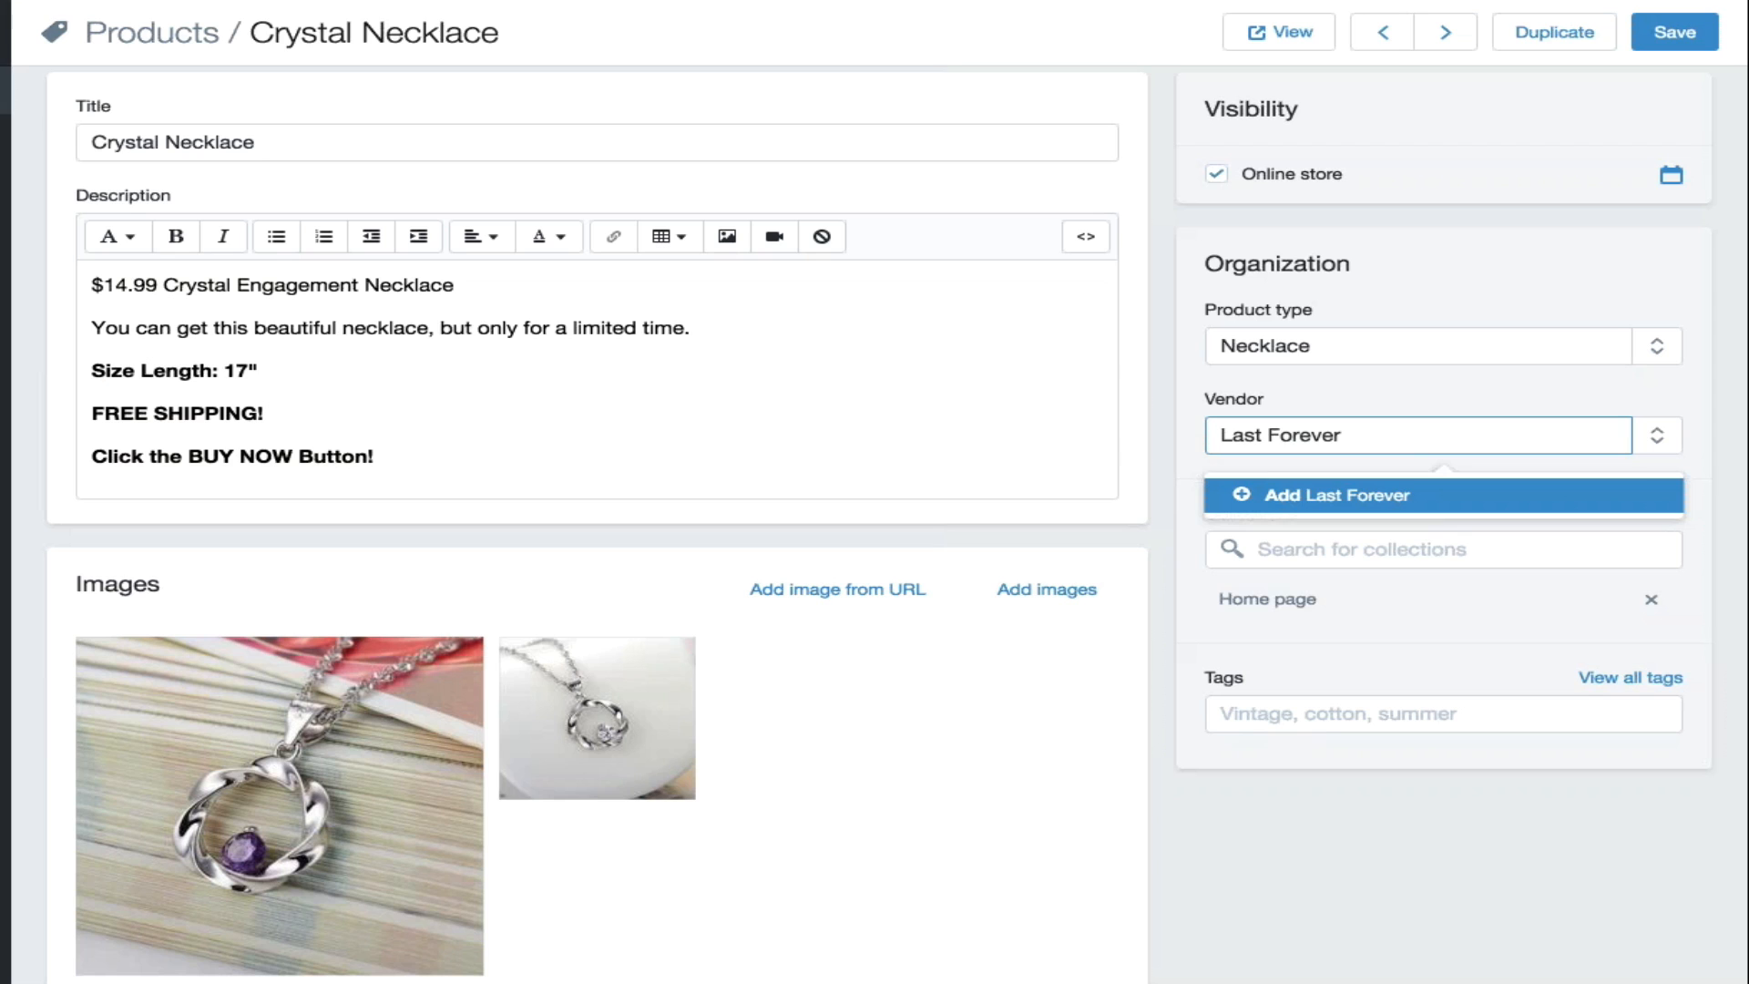
{"action": "left_click", "coordinate": [1162, 445]}
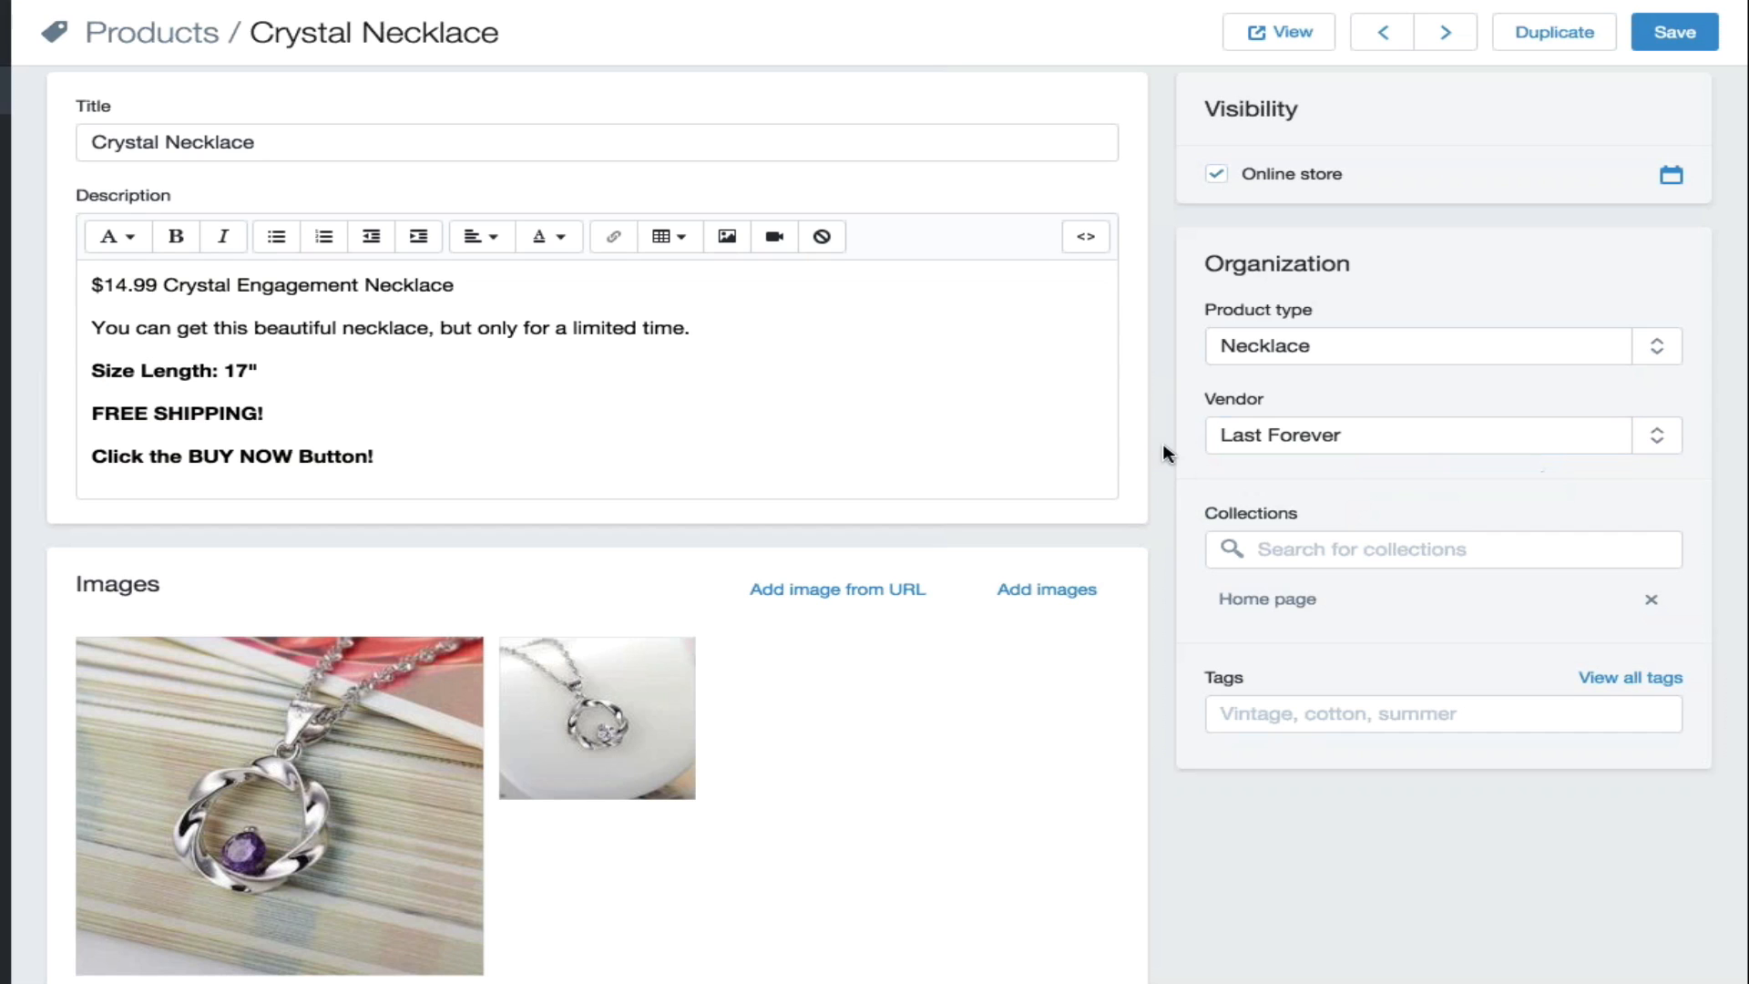
{"action": "scroll", "coordinate": [1182, 474], "scroll_direction": "down", "scroll_amount": 1}
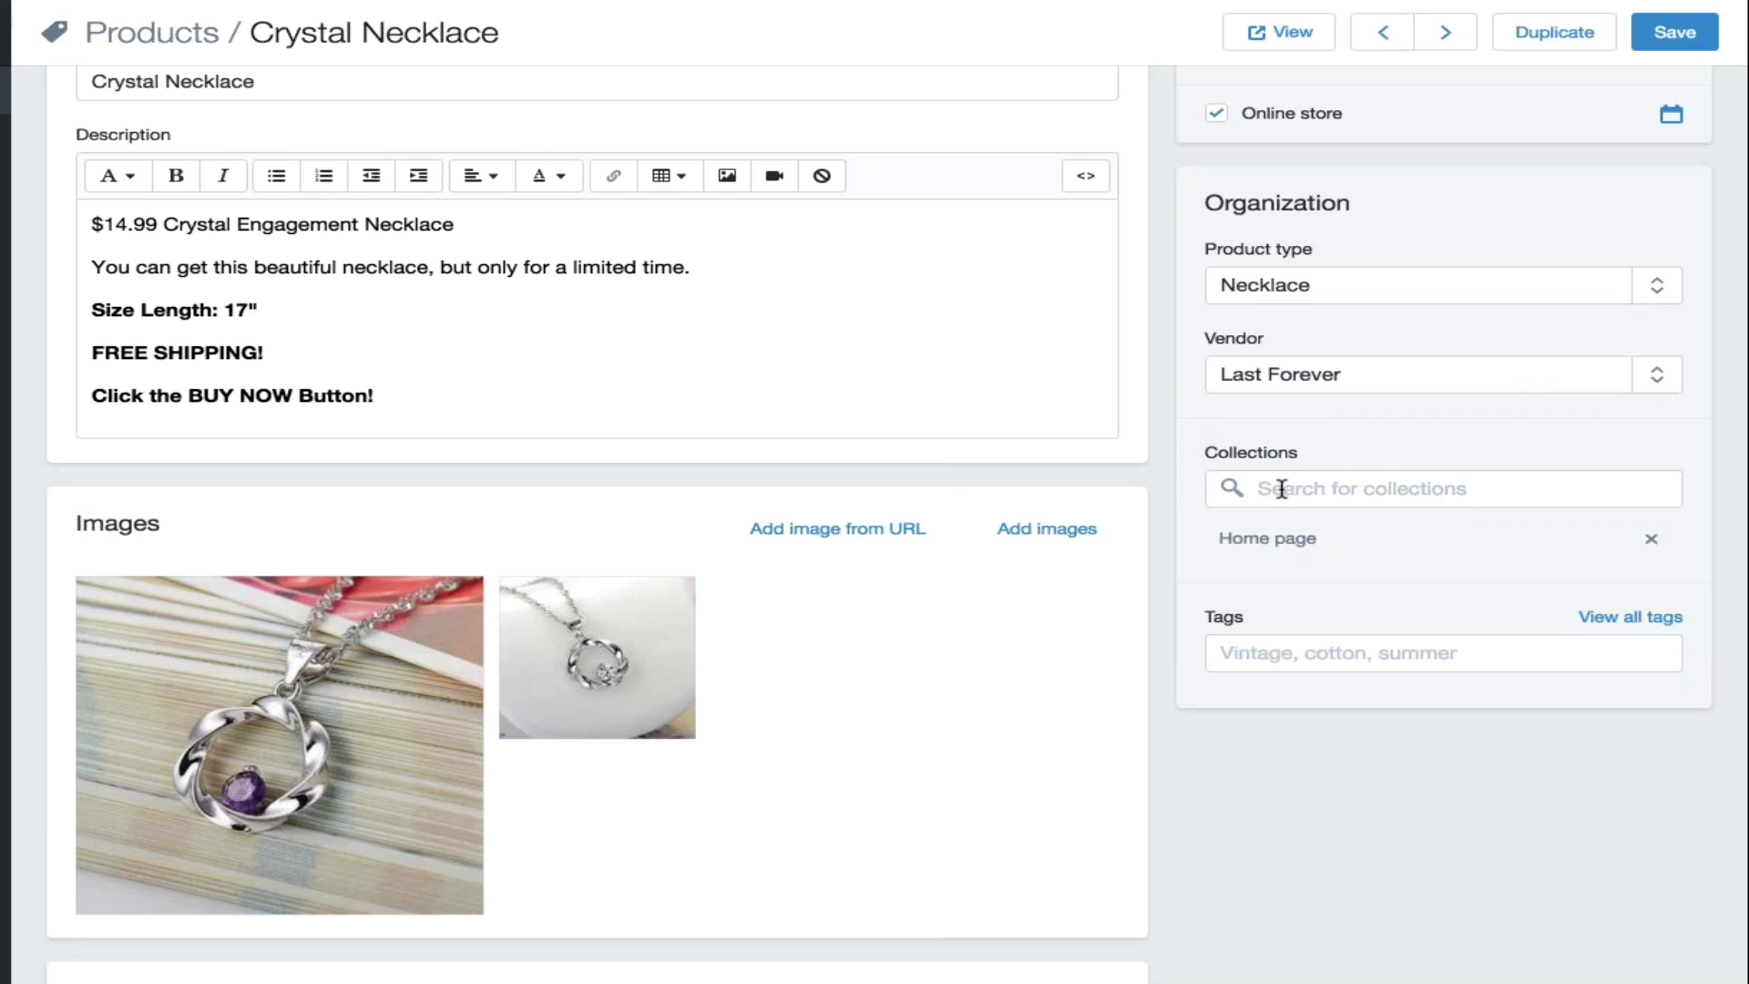
{"action": "left_click", "coordinate": [1674, 42]}
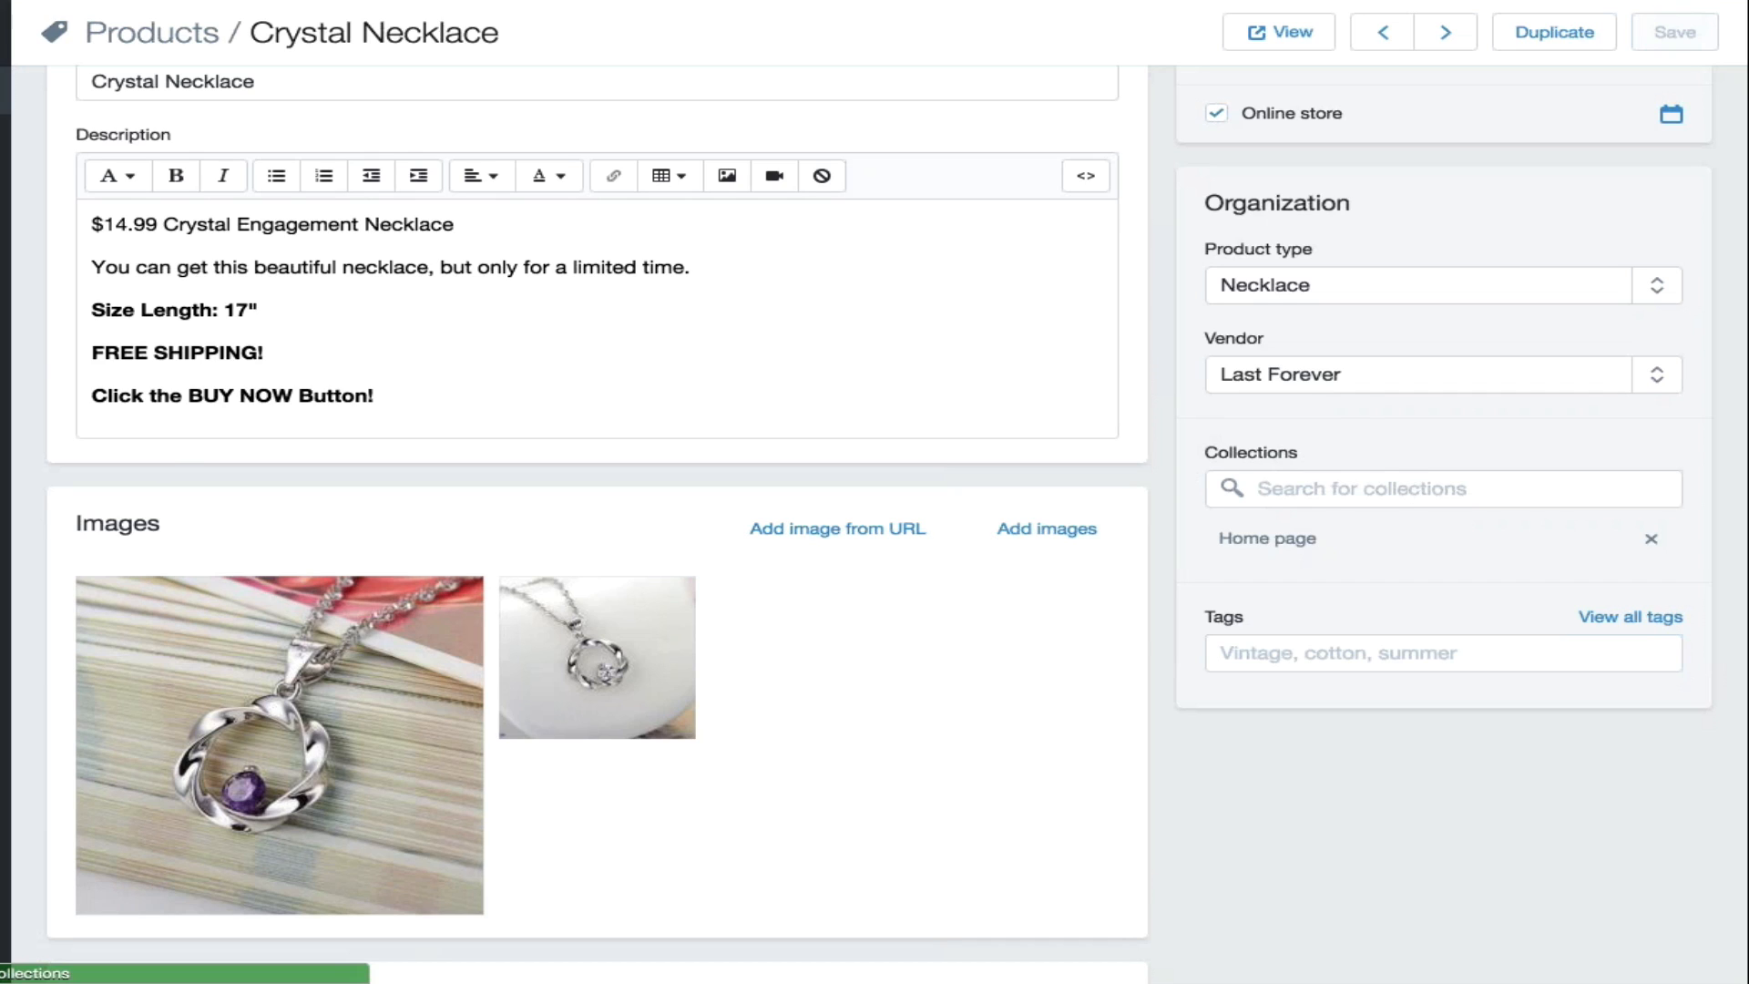
Step: Create and save a collection titled "Necklace Retail" with manually selected products
{"action": "left_click", "coordinate": [5, 233]}
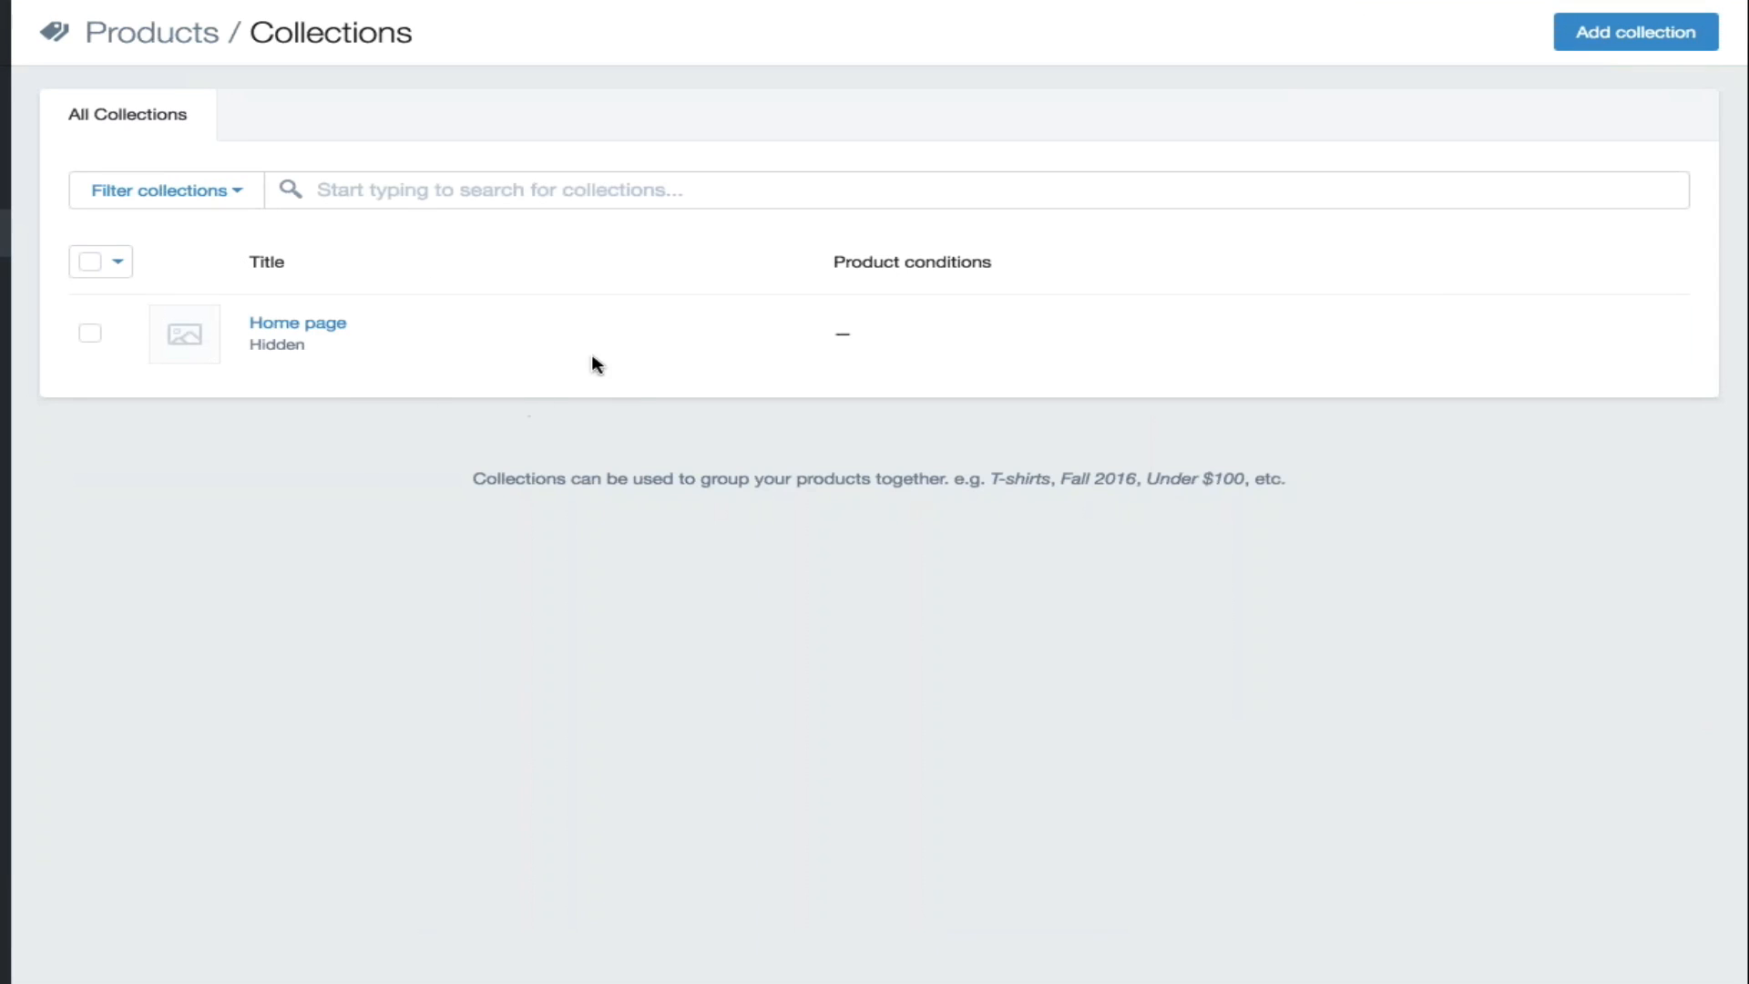
{"action": "left_click", "coordinate": [1599, 35]}
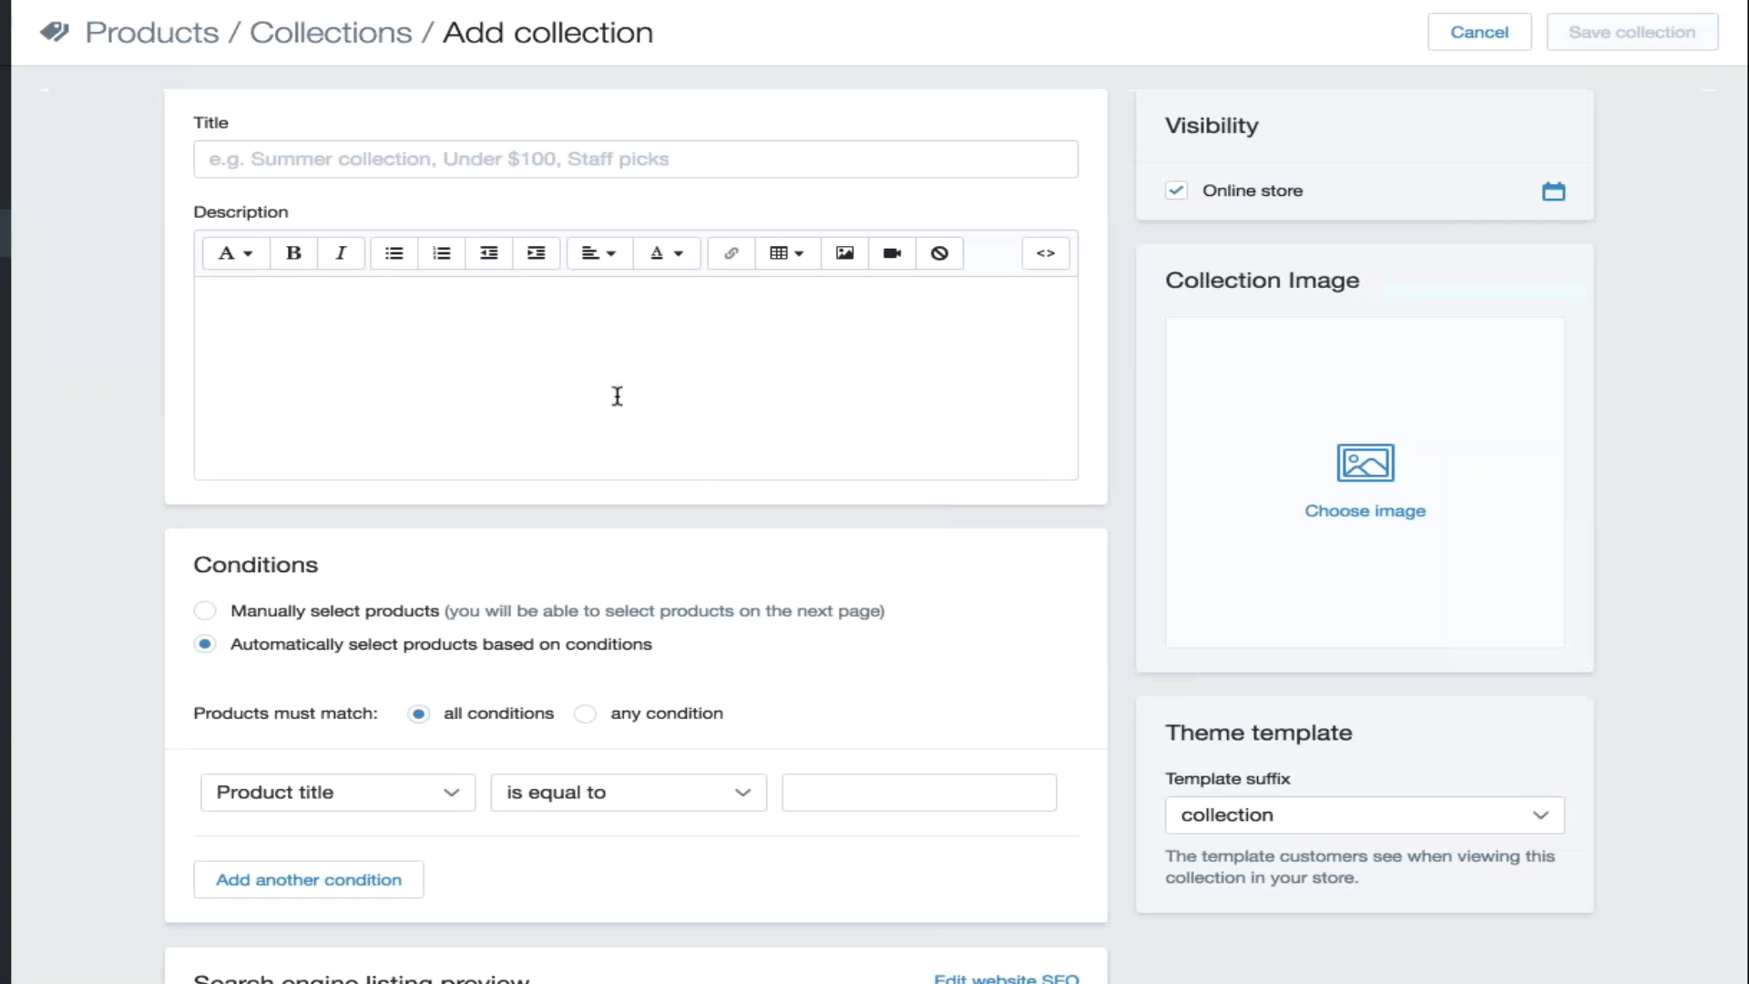
{"action": "left_click", "coordinate": [428, 164]}
{"action": "type", "text": "N"}
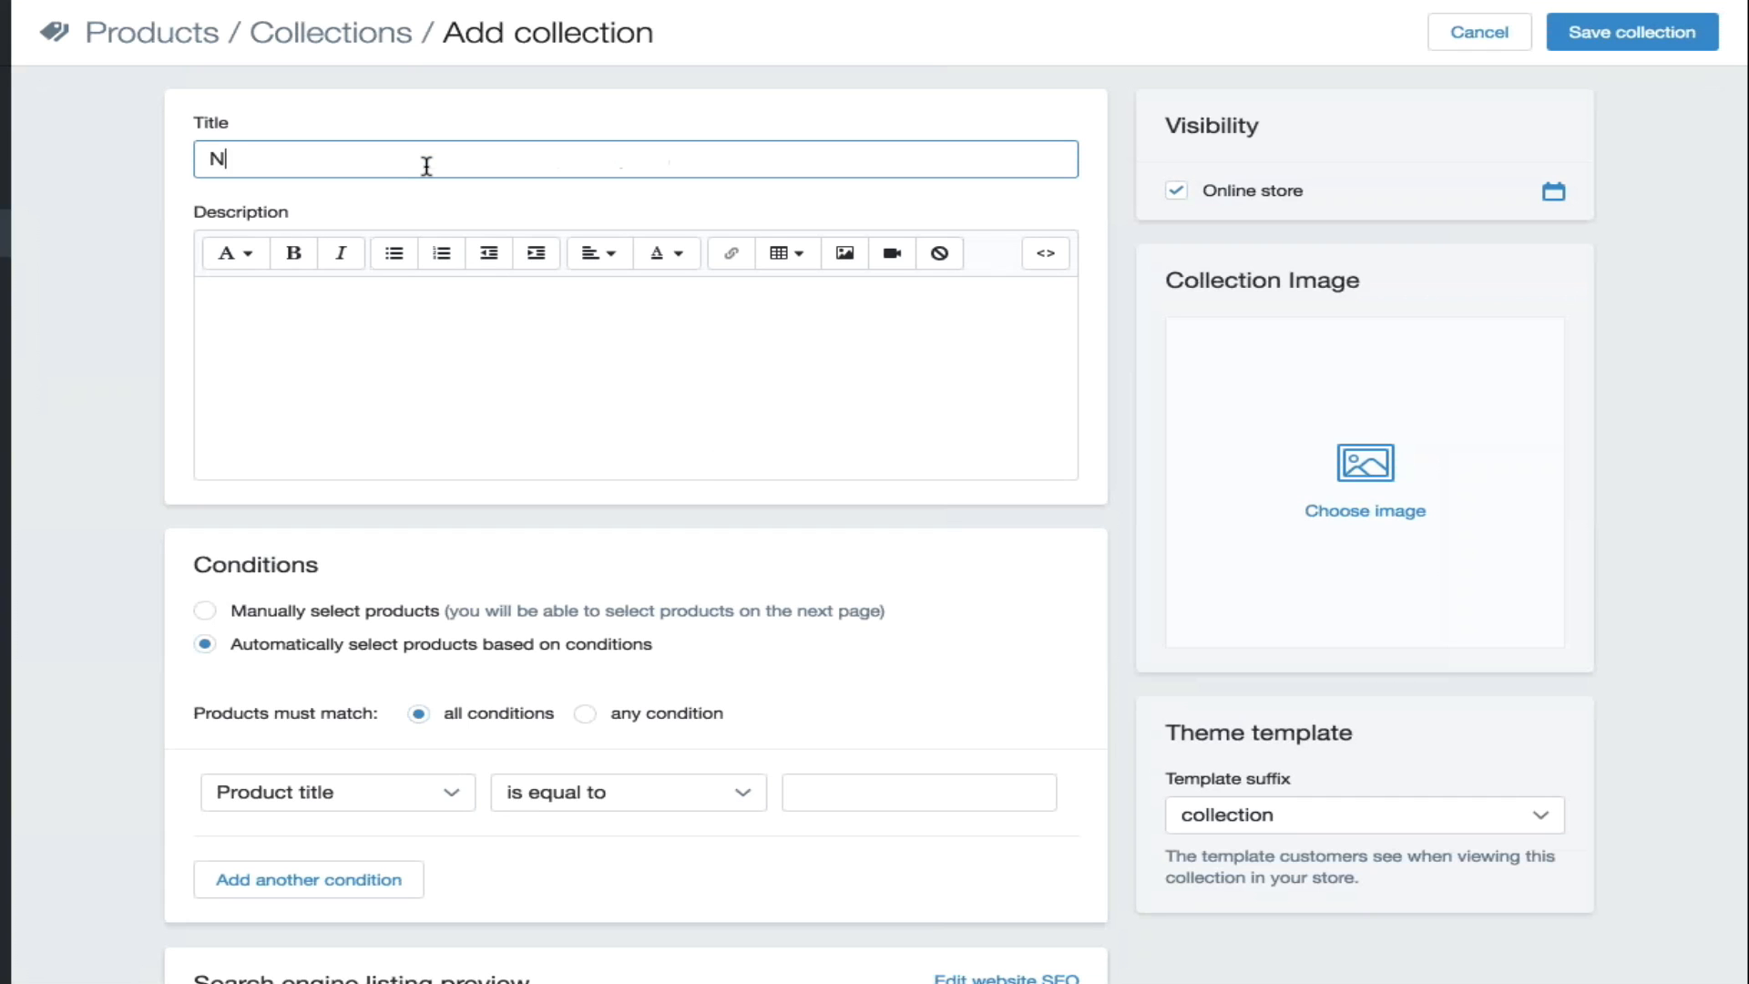
{"action": "type", "text": "ecklace Retail"}
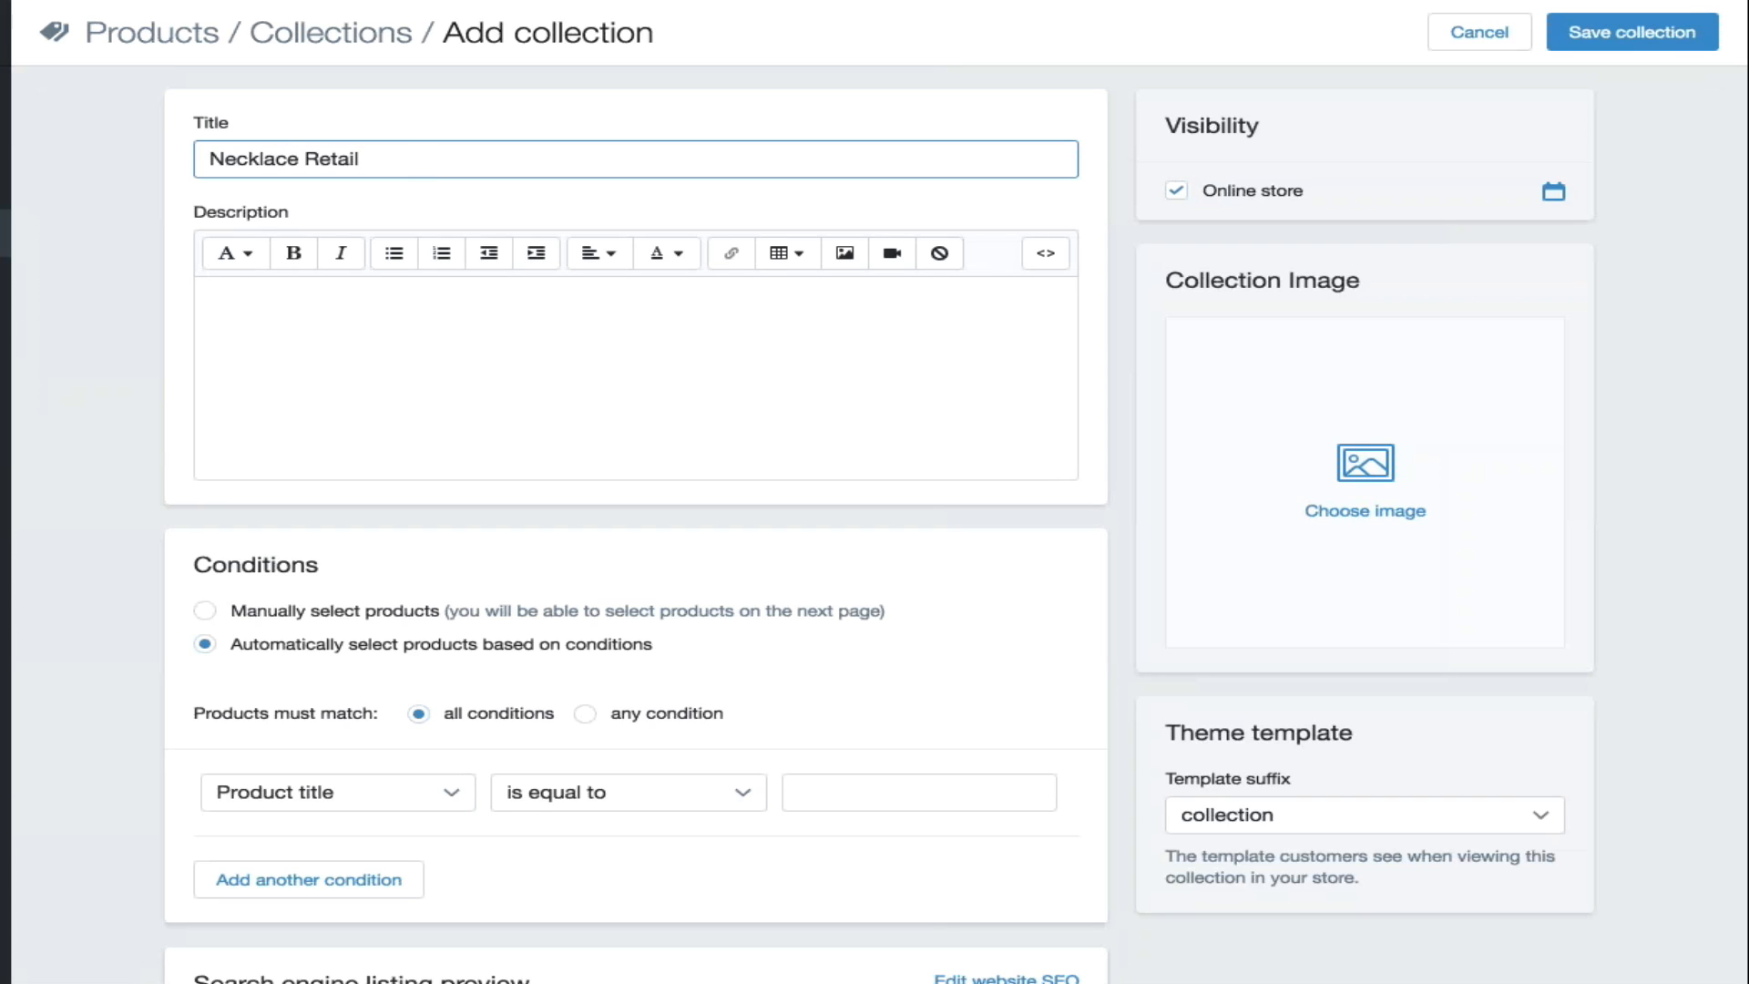
{"action": "left_click", "coordinate": [205, 610]}
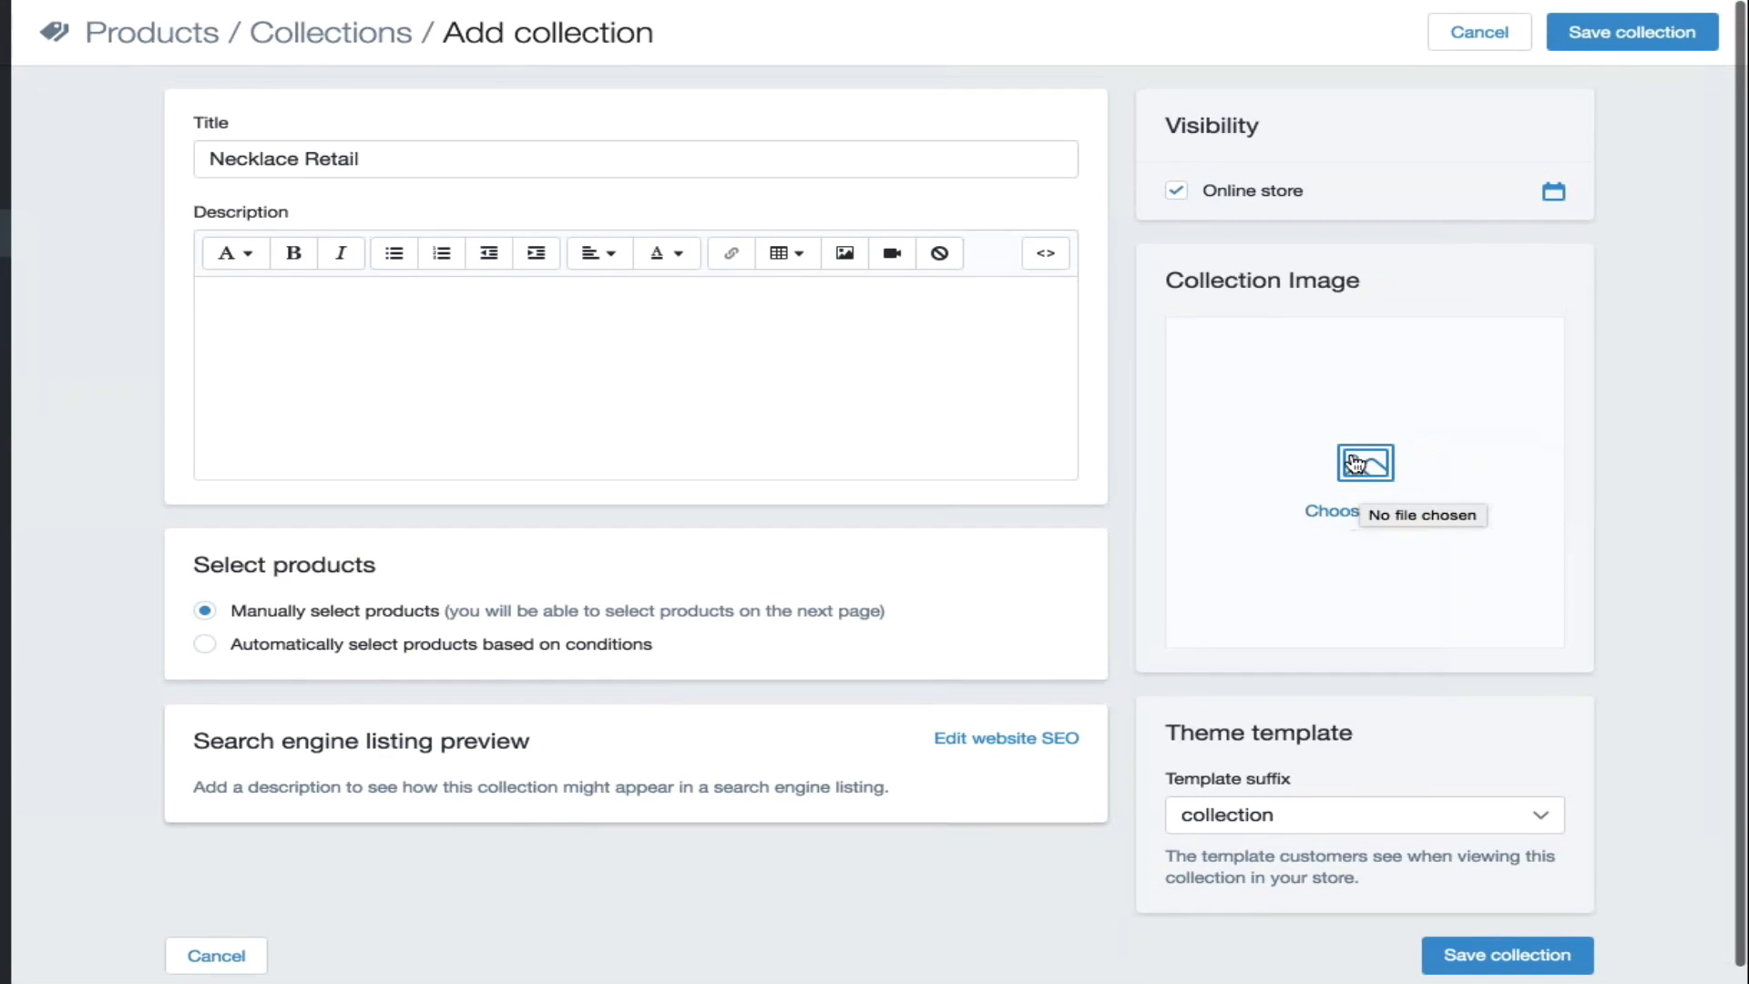
{"action": "left_click", "coordinate": [1611, 38]}
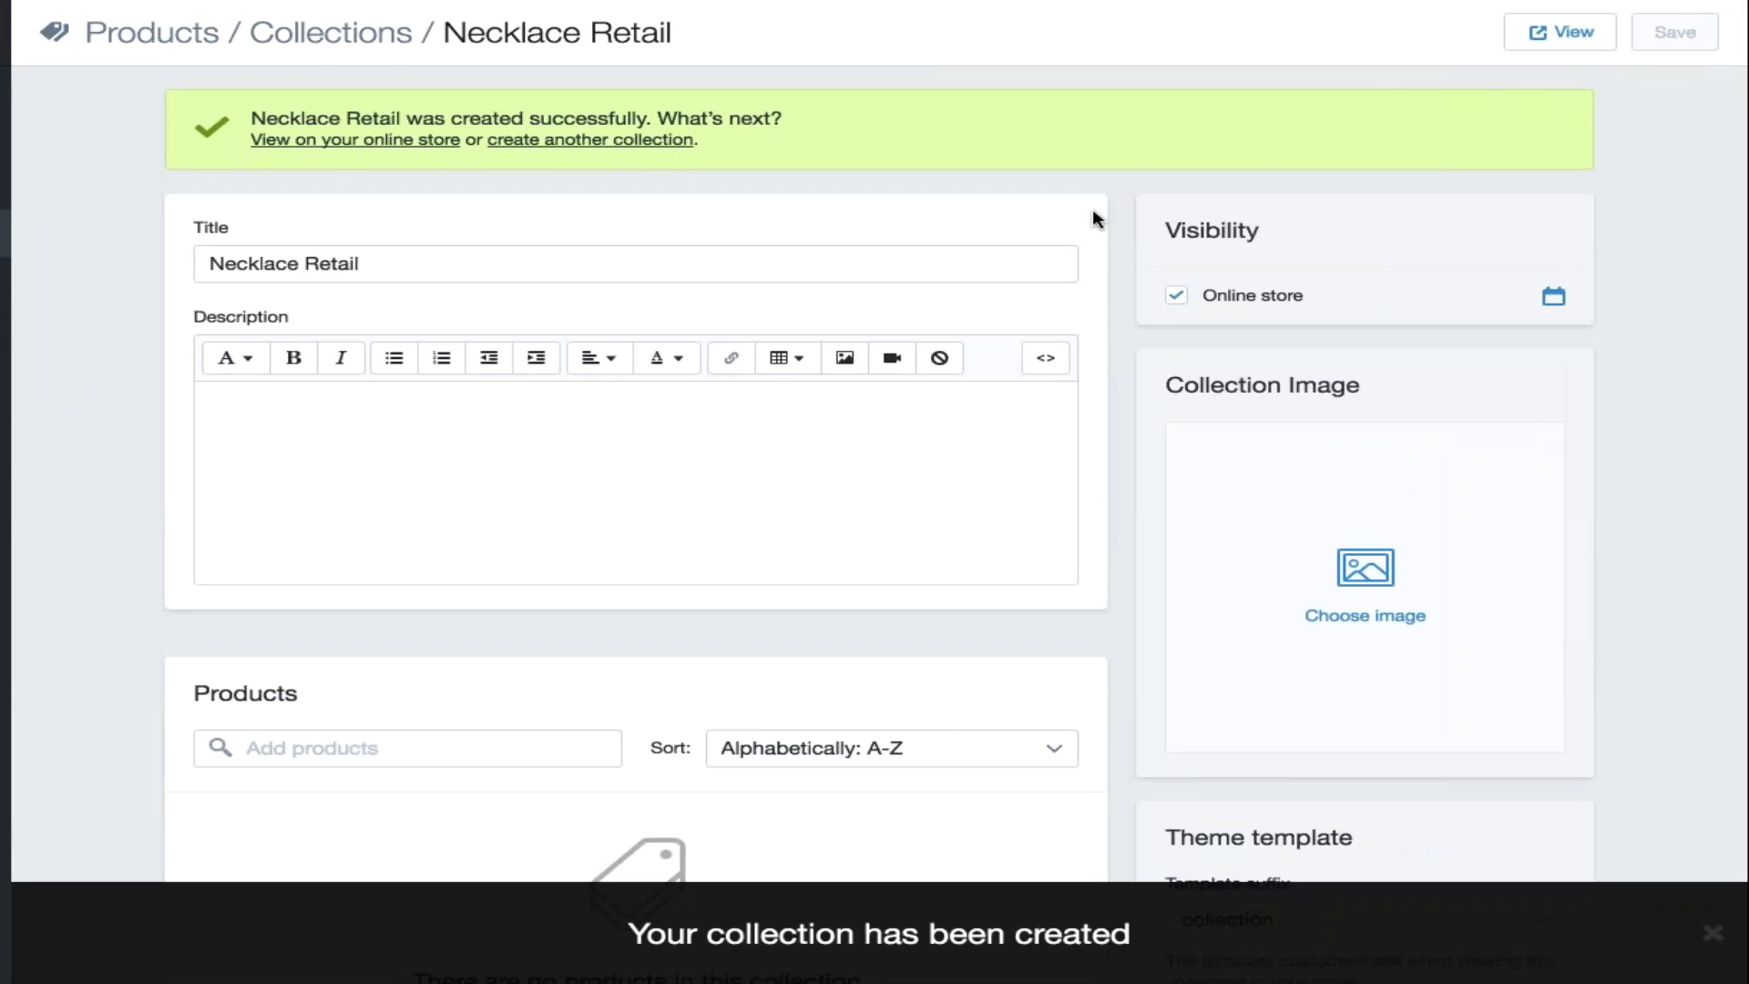
Step: Create and save another collection titled "Necklace Free Plus" with manually selected products
{"action": "left_click", "coordinate": [4, 233]}
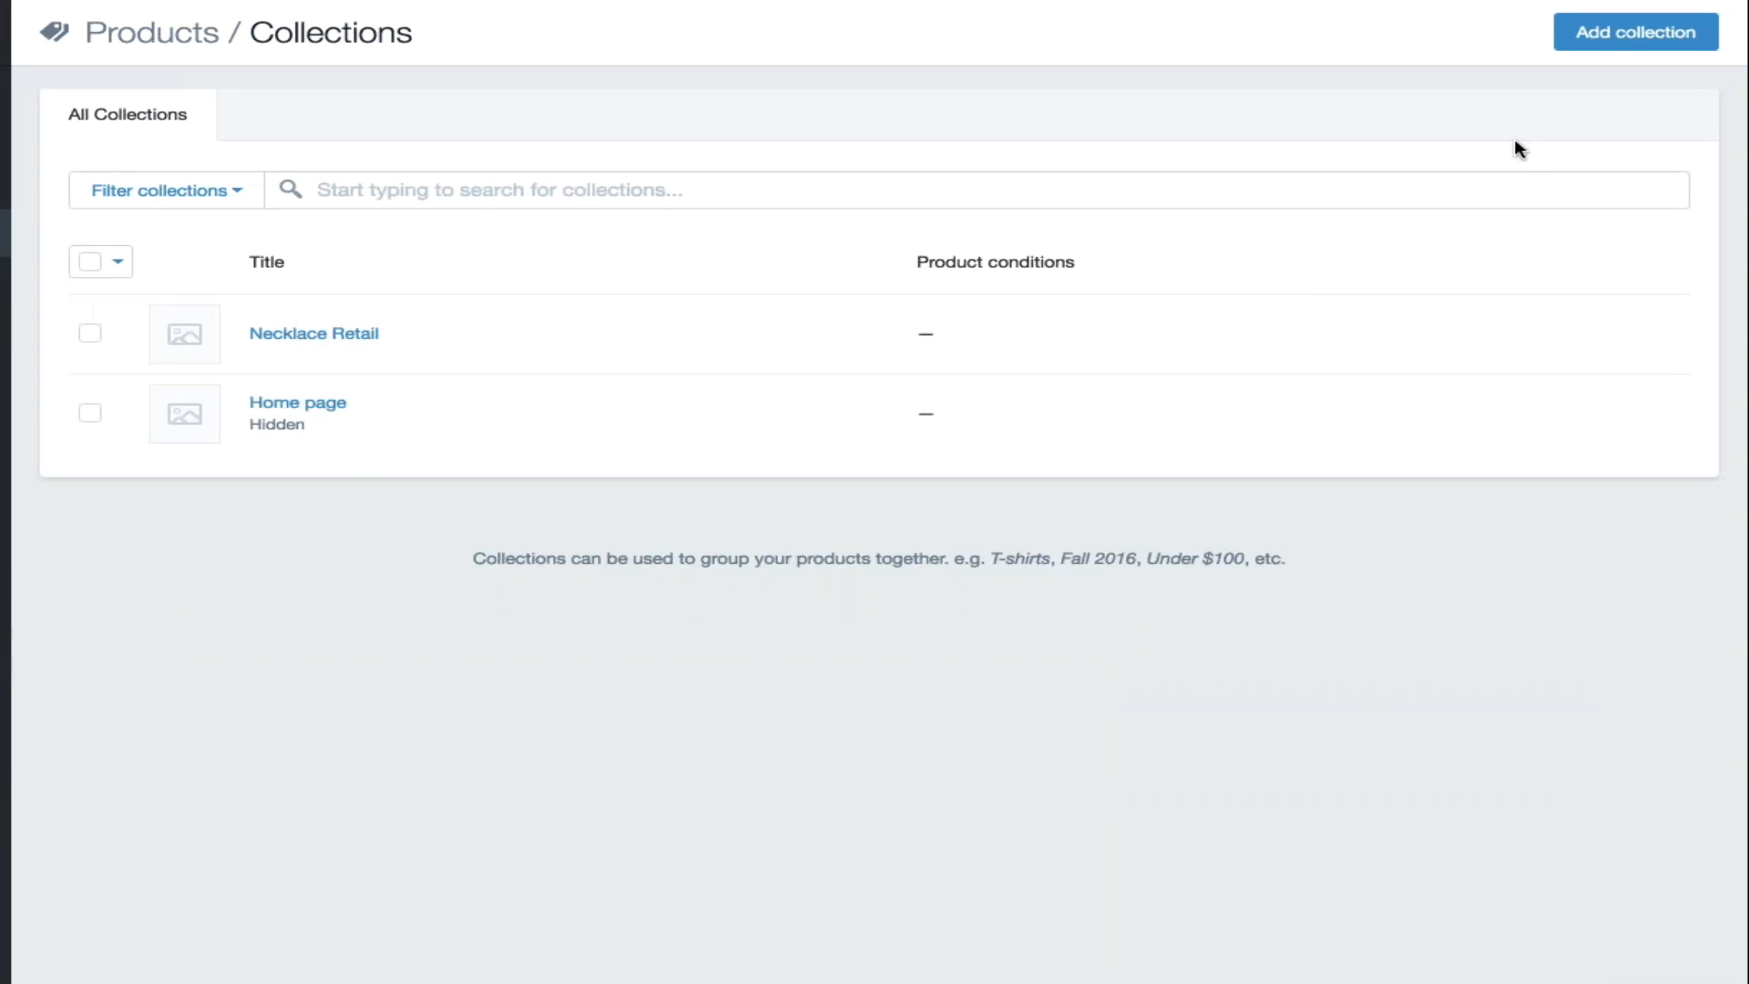
{"action": "left_click", "coordinate": [1599, 43]}
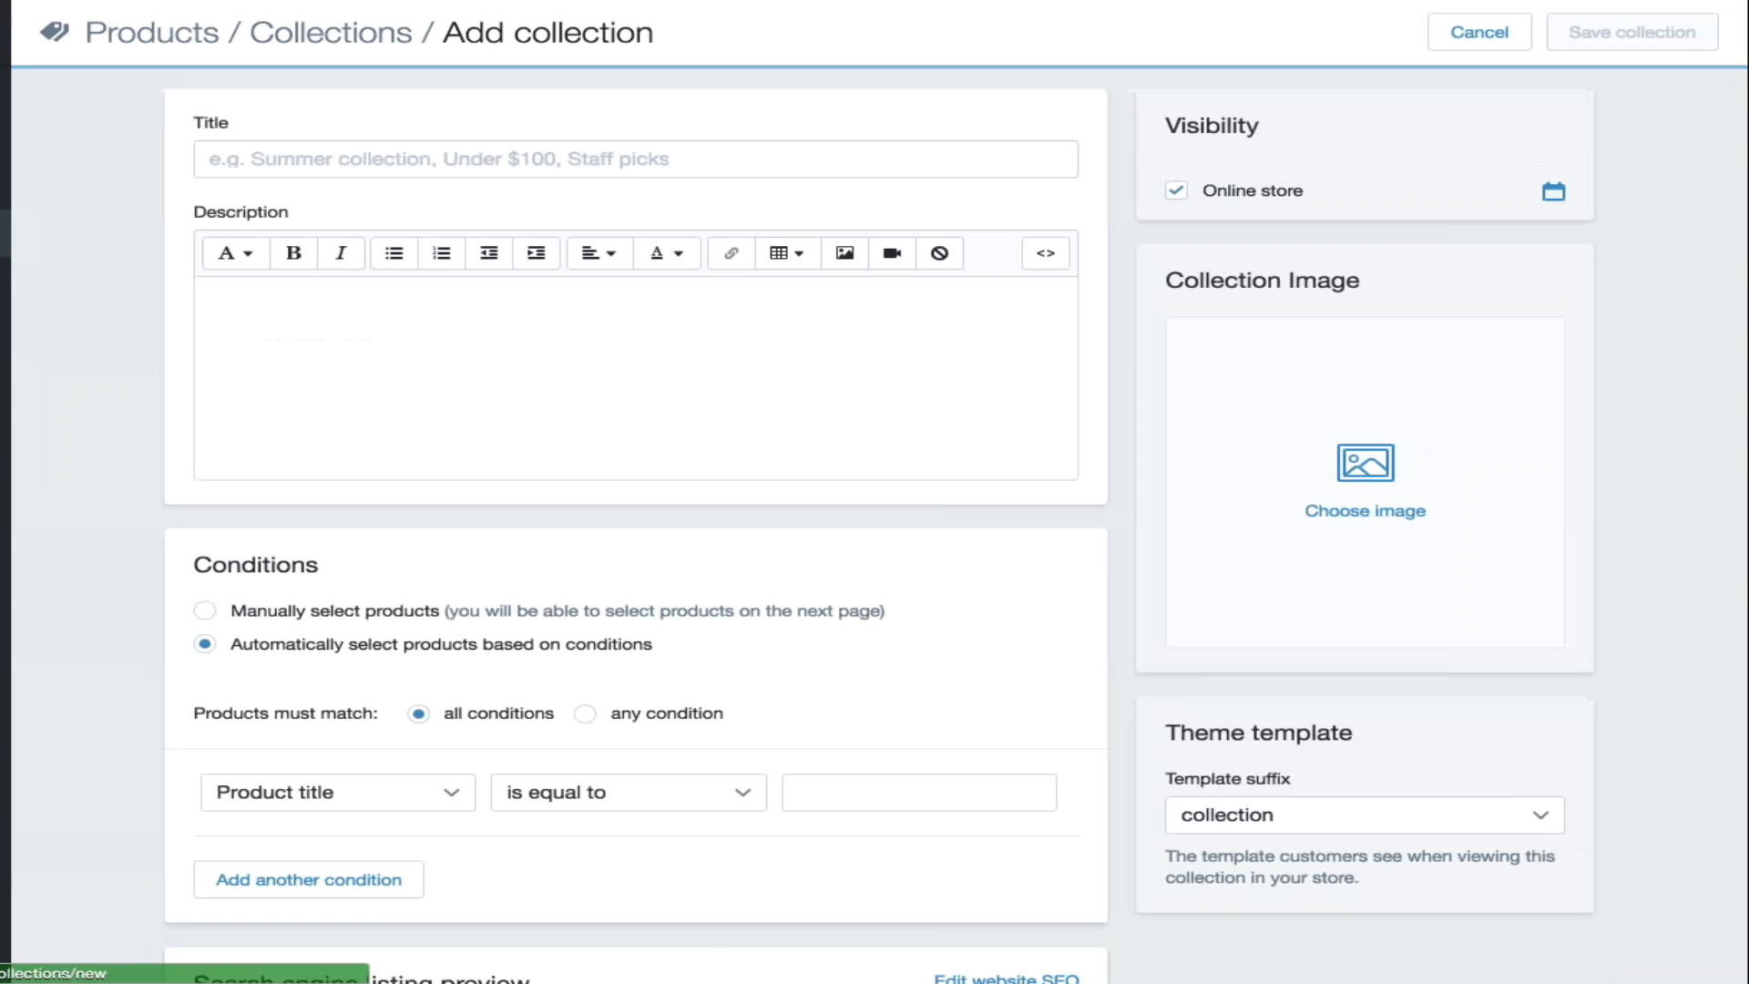
{"action": "left_click", "coordinate": [436, 165]}
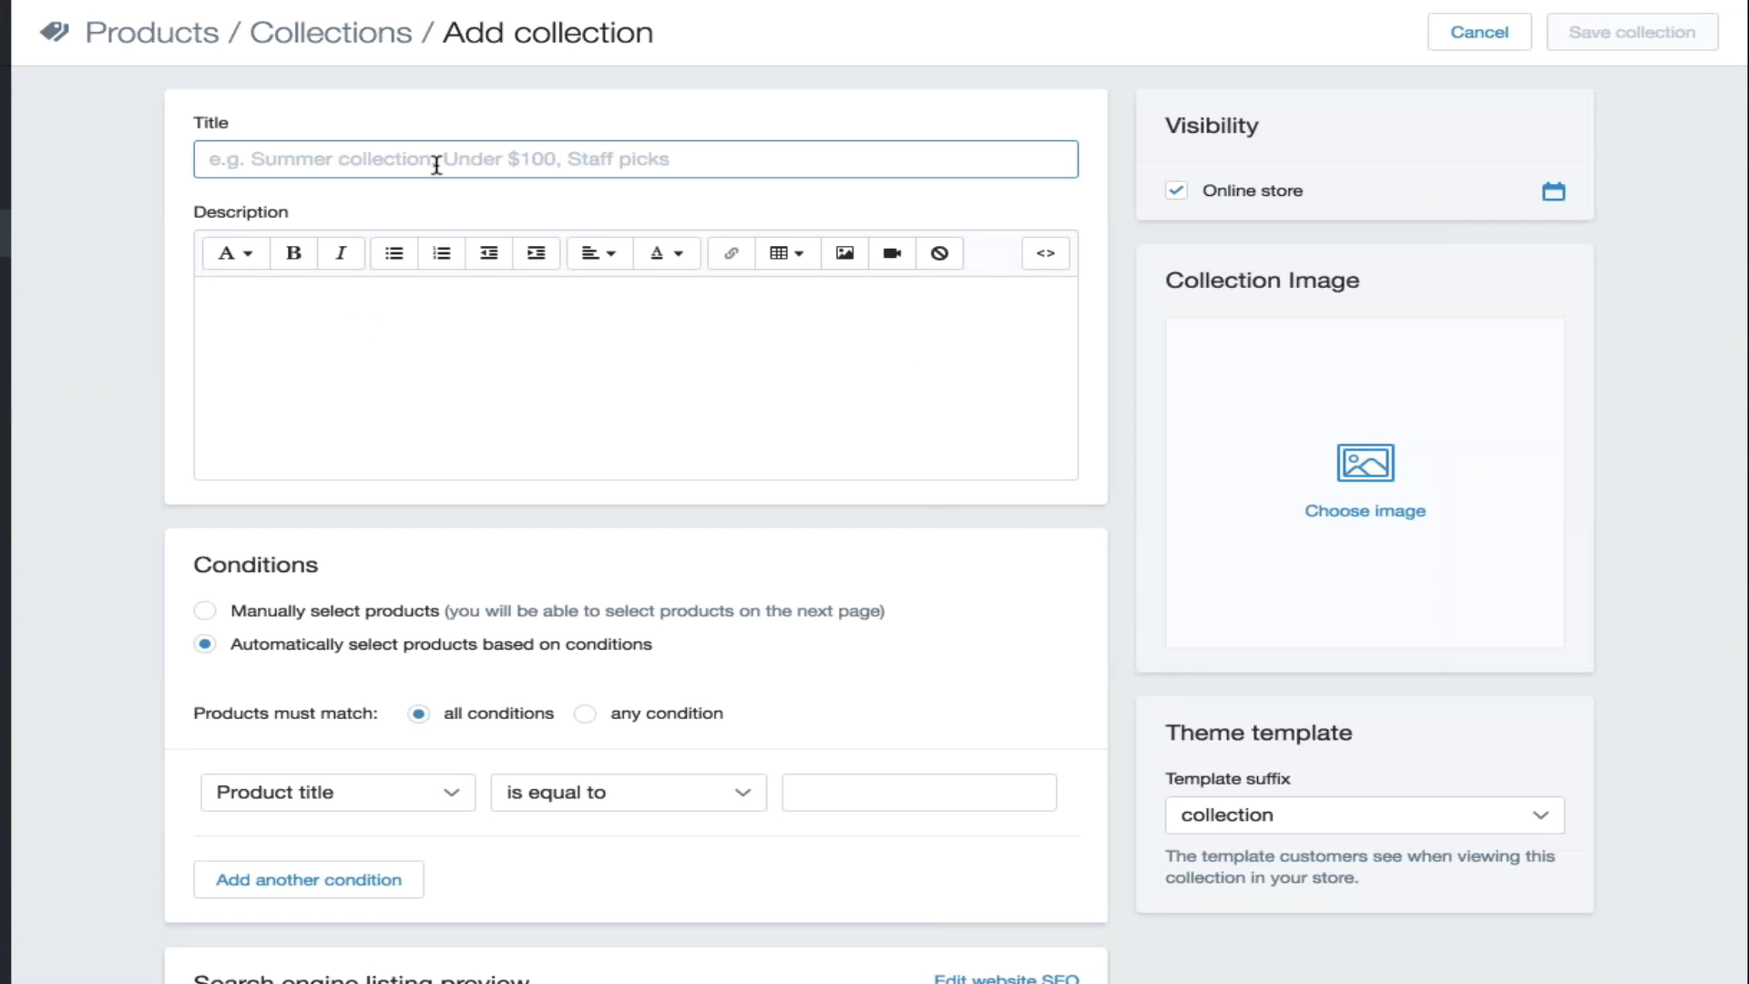
{"action": "type", "text": "Necklace "}
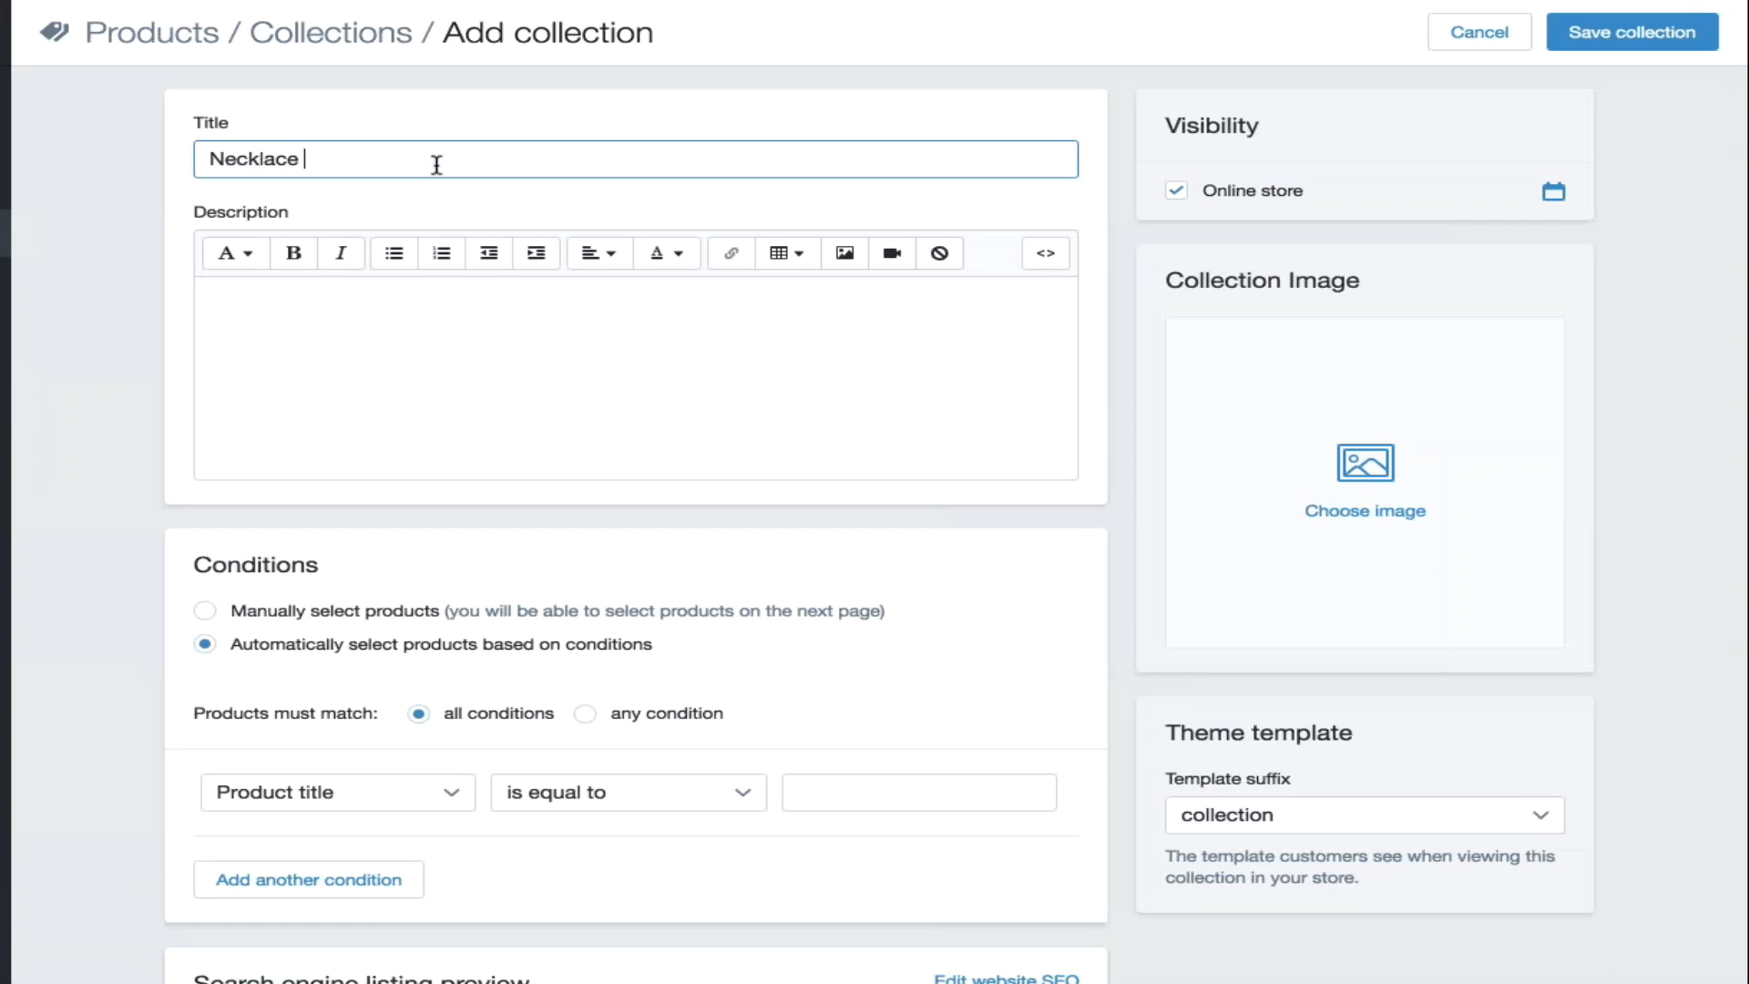
{"action": "type", "text": "Free Plus"}
{"action": "left_click", "coordinate": [206, 613]}
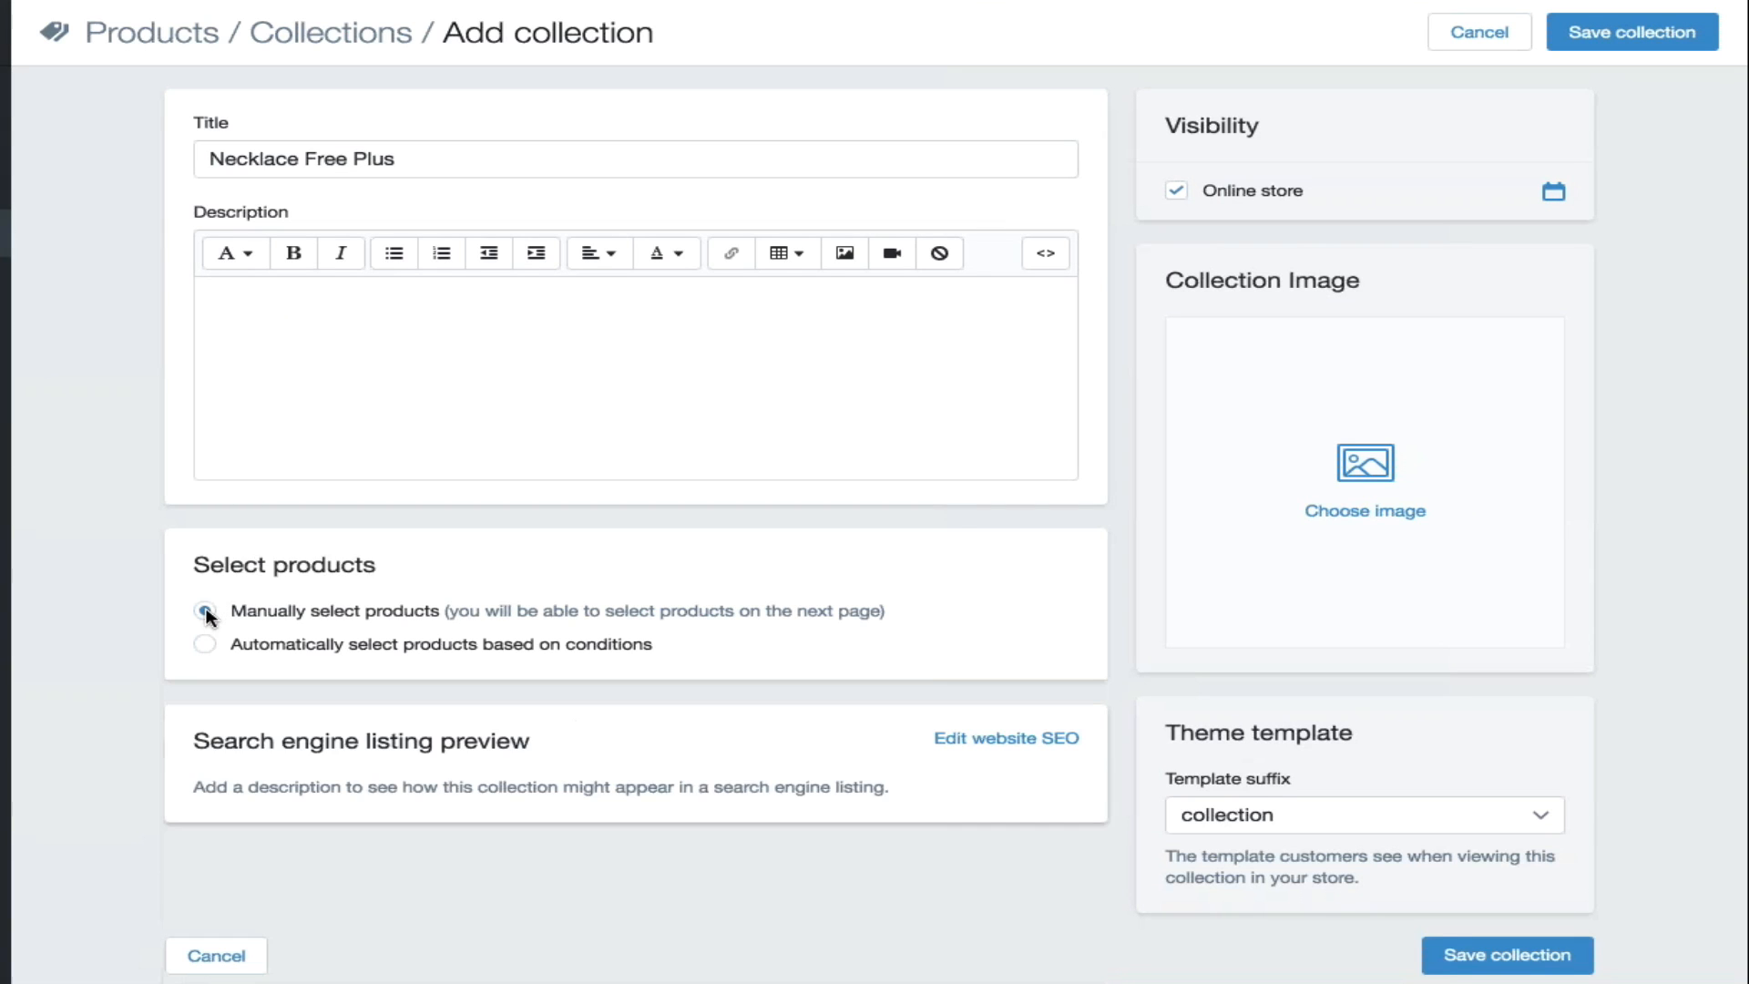
{"action": "scroll", "coordinate": [1025, 609], "scroll_direction": "down", "scroll_amount": 1}
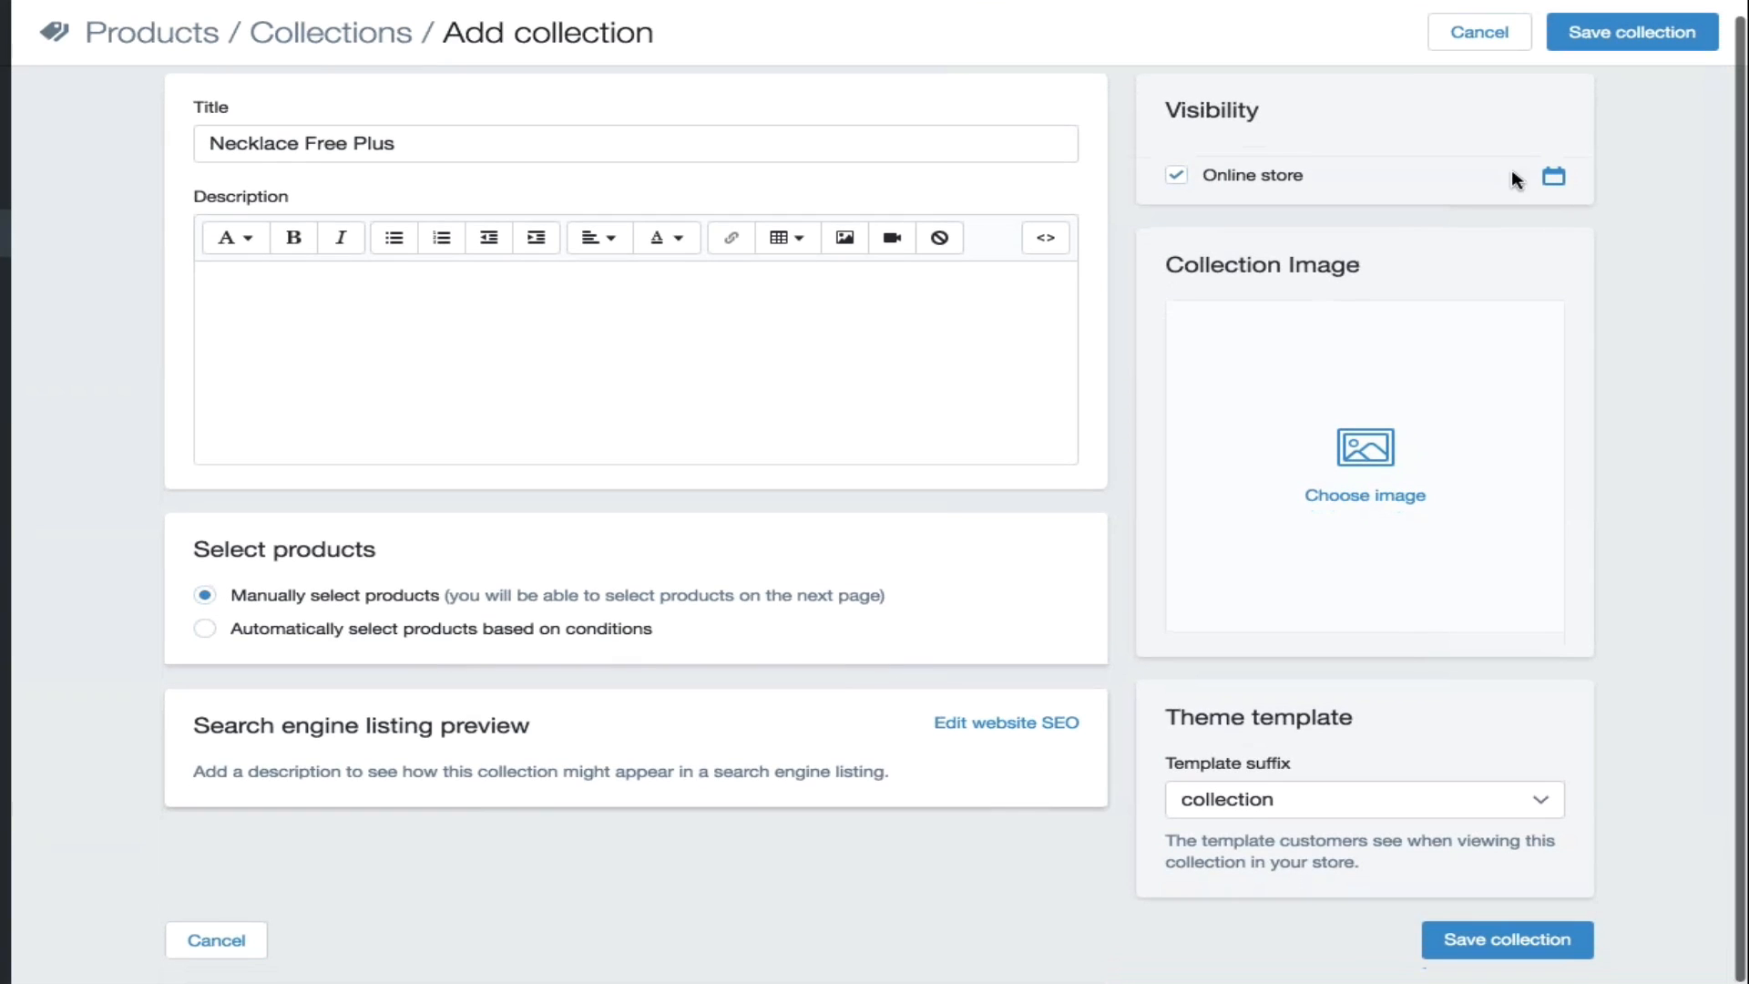
{"action": "left_click", "coordinate": [1606, 36]}
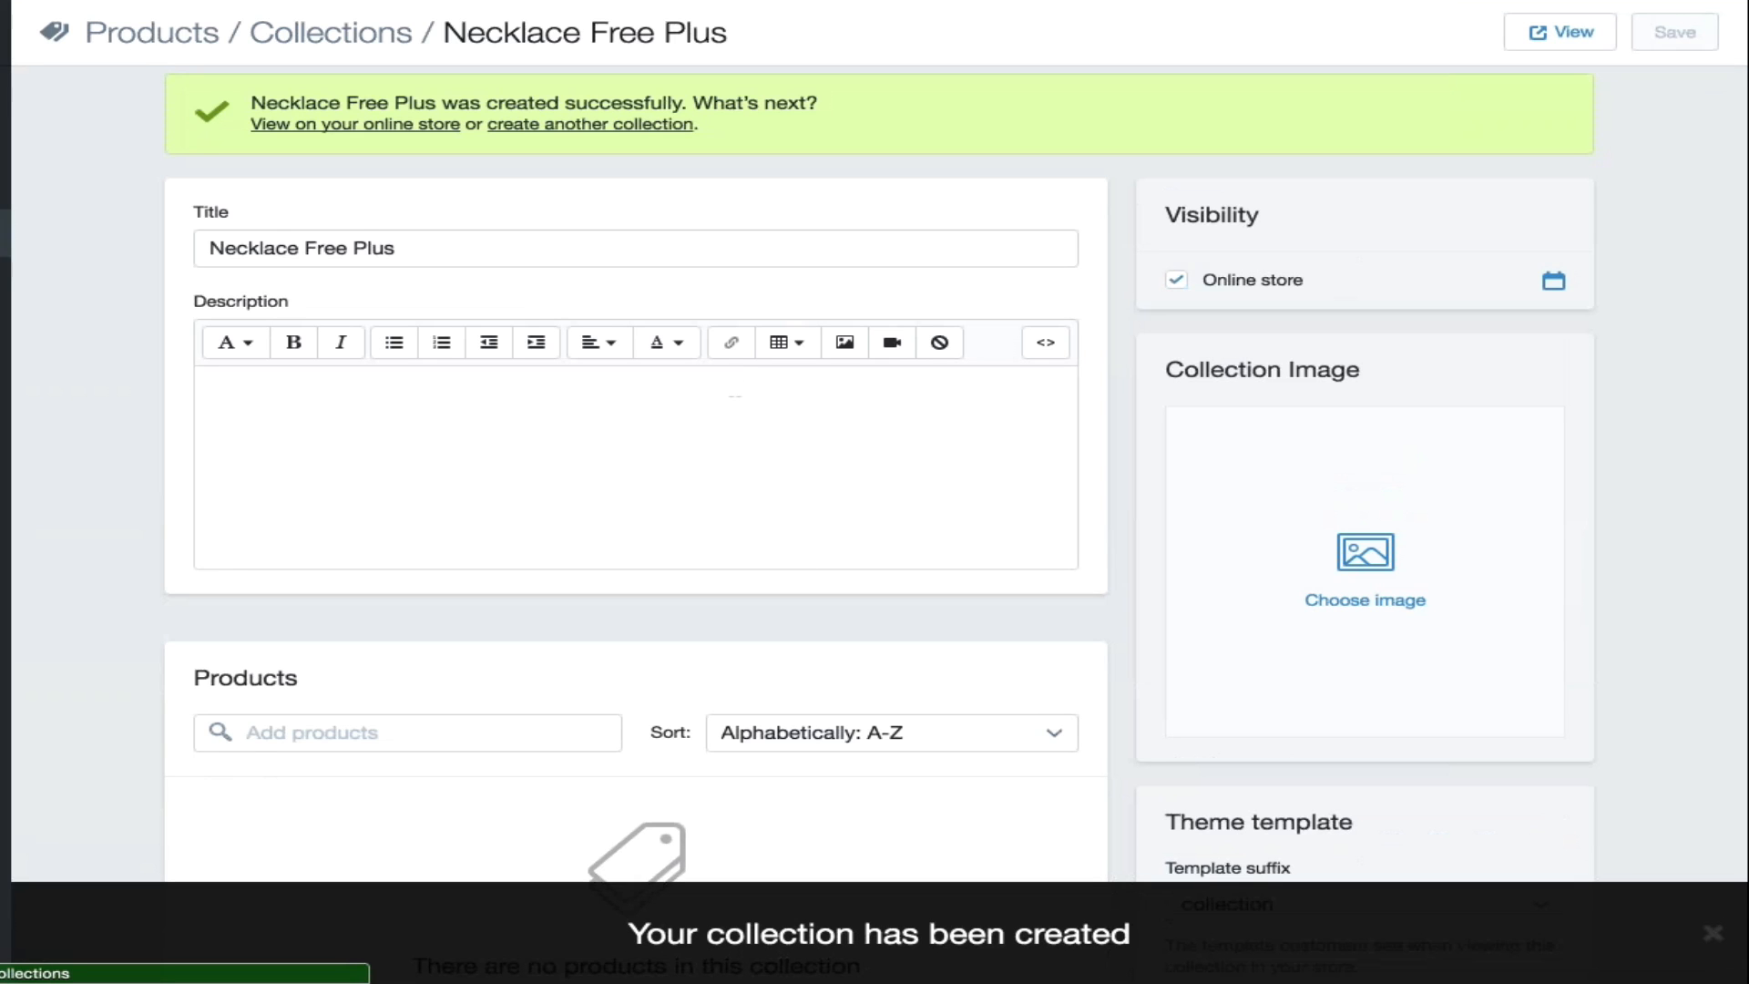
Step: Reopen the Crystal Necklace product and add it to the Necklace Retail collection
{"action": "left_click", "coordinate": [4, 233]}
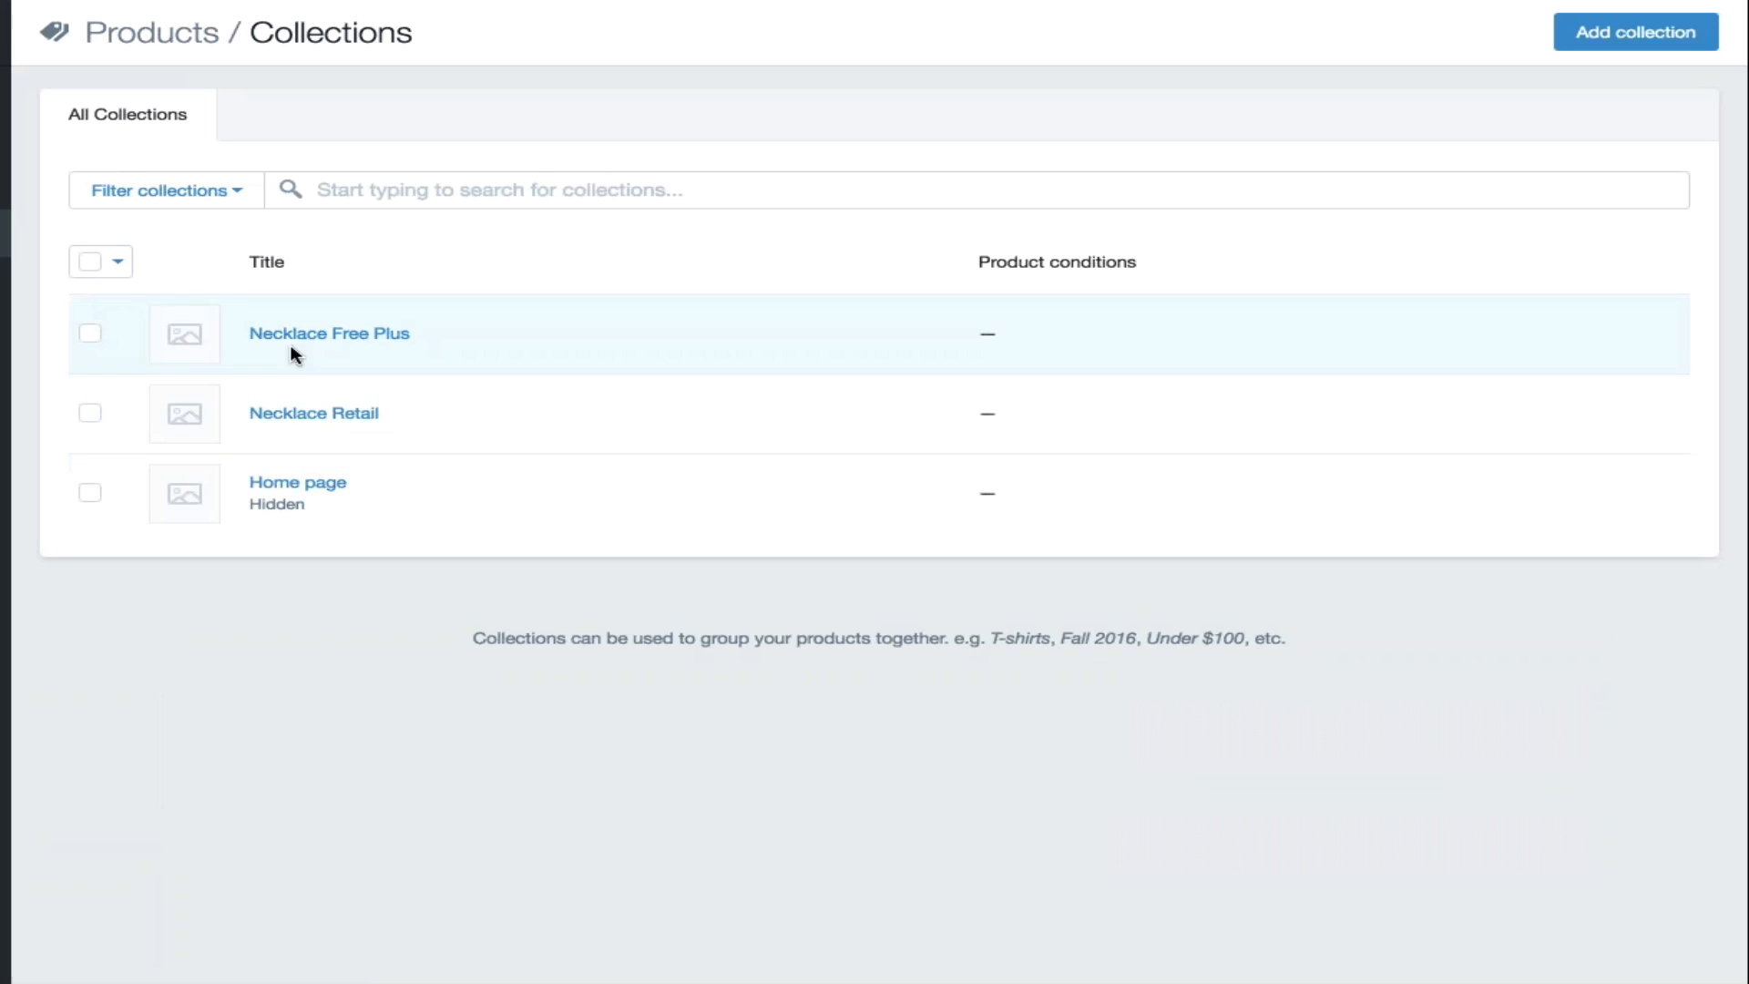
{"action": "left_click", "coordinate": [3, 89]}
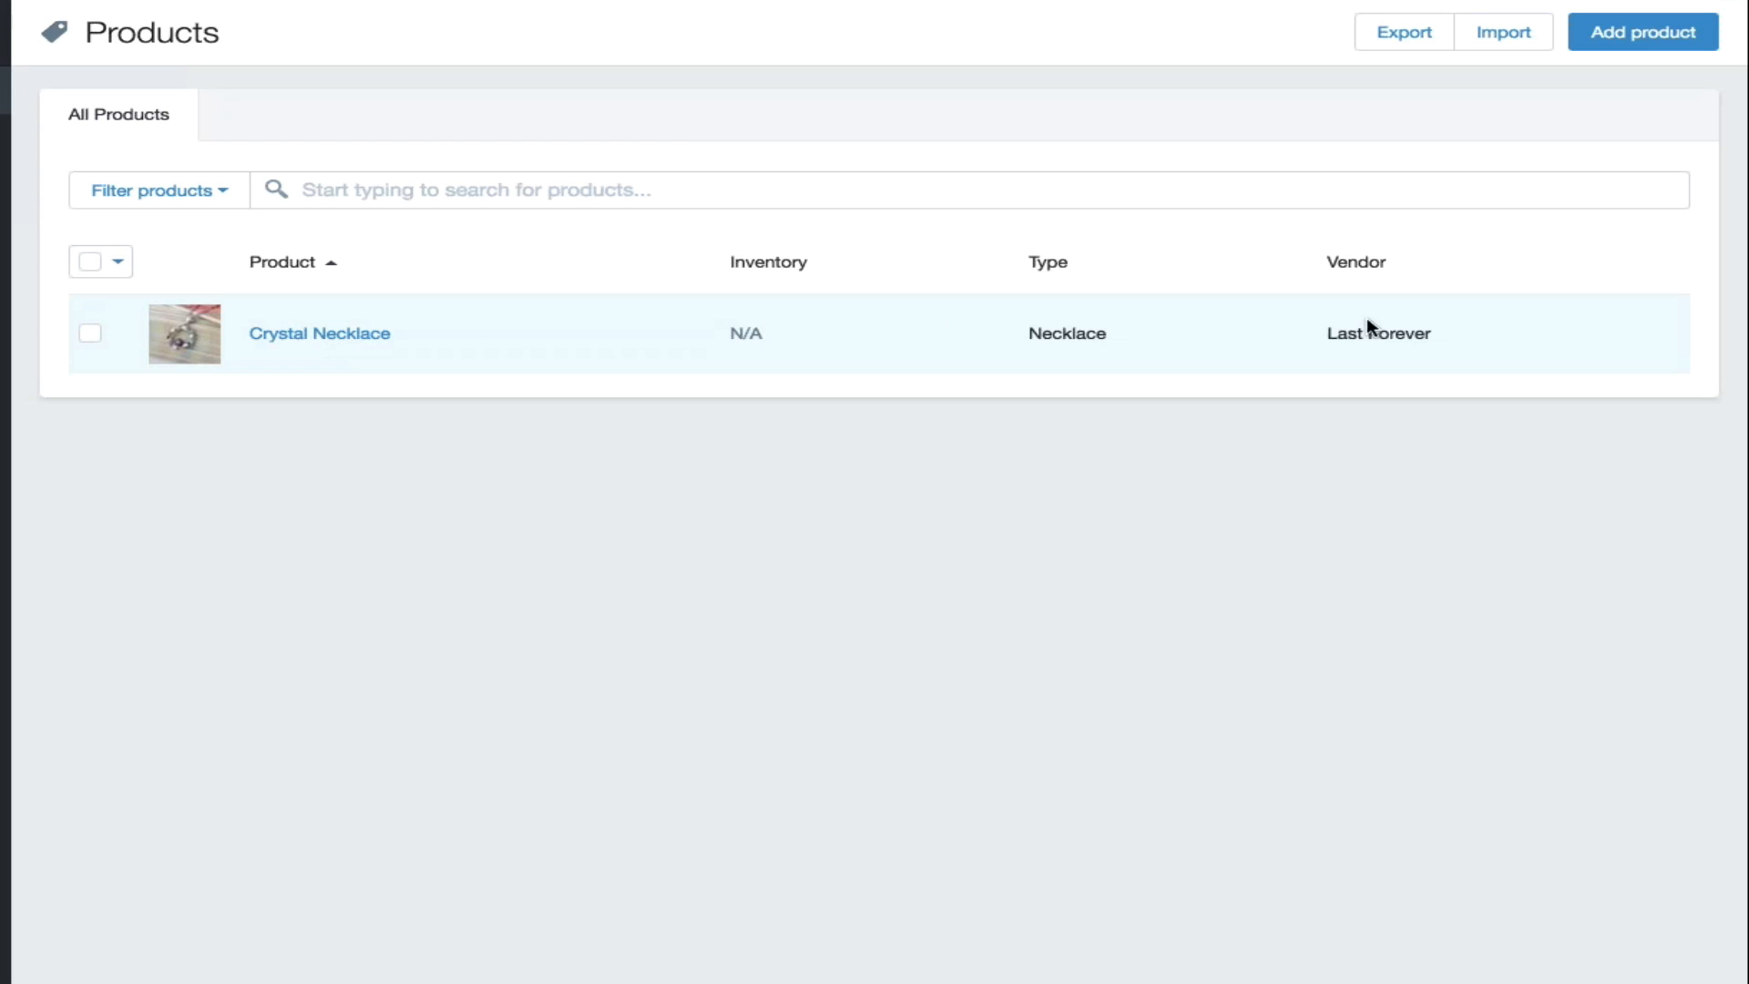
{"action": "left_click", "coordinate": [280, 334]}
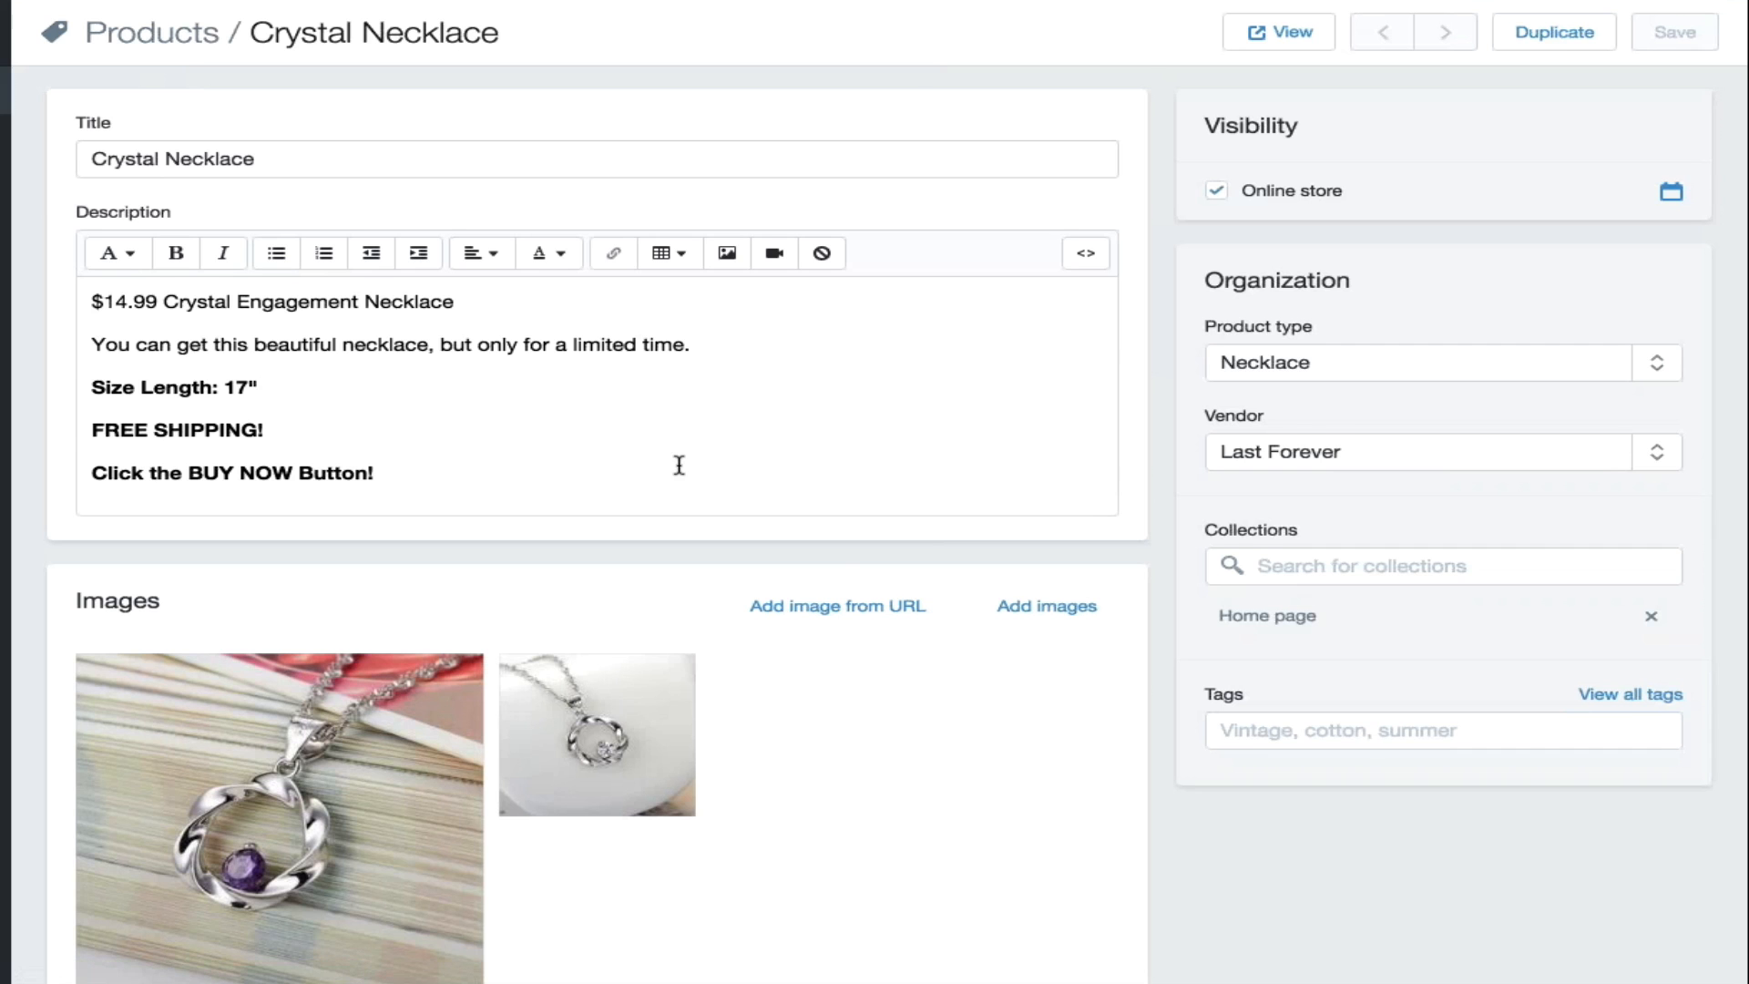
{"action": "scroll", "coordinate": [680, 464], "scroll_direction": "down", "scroll_amount": 1}
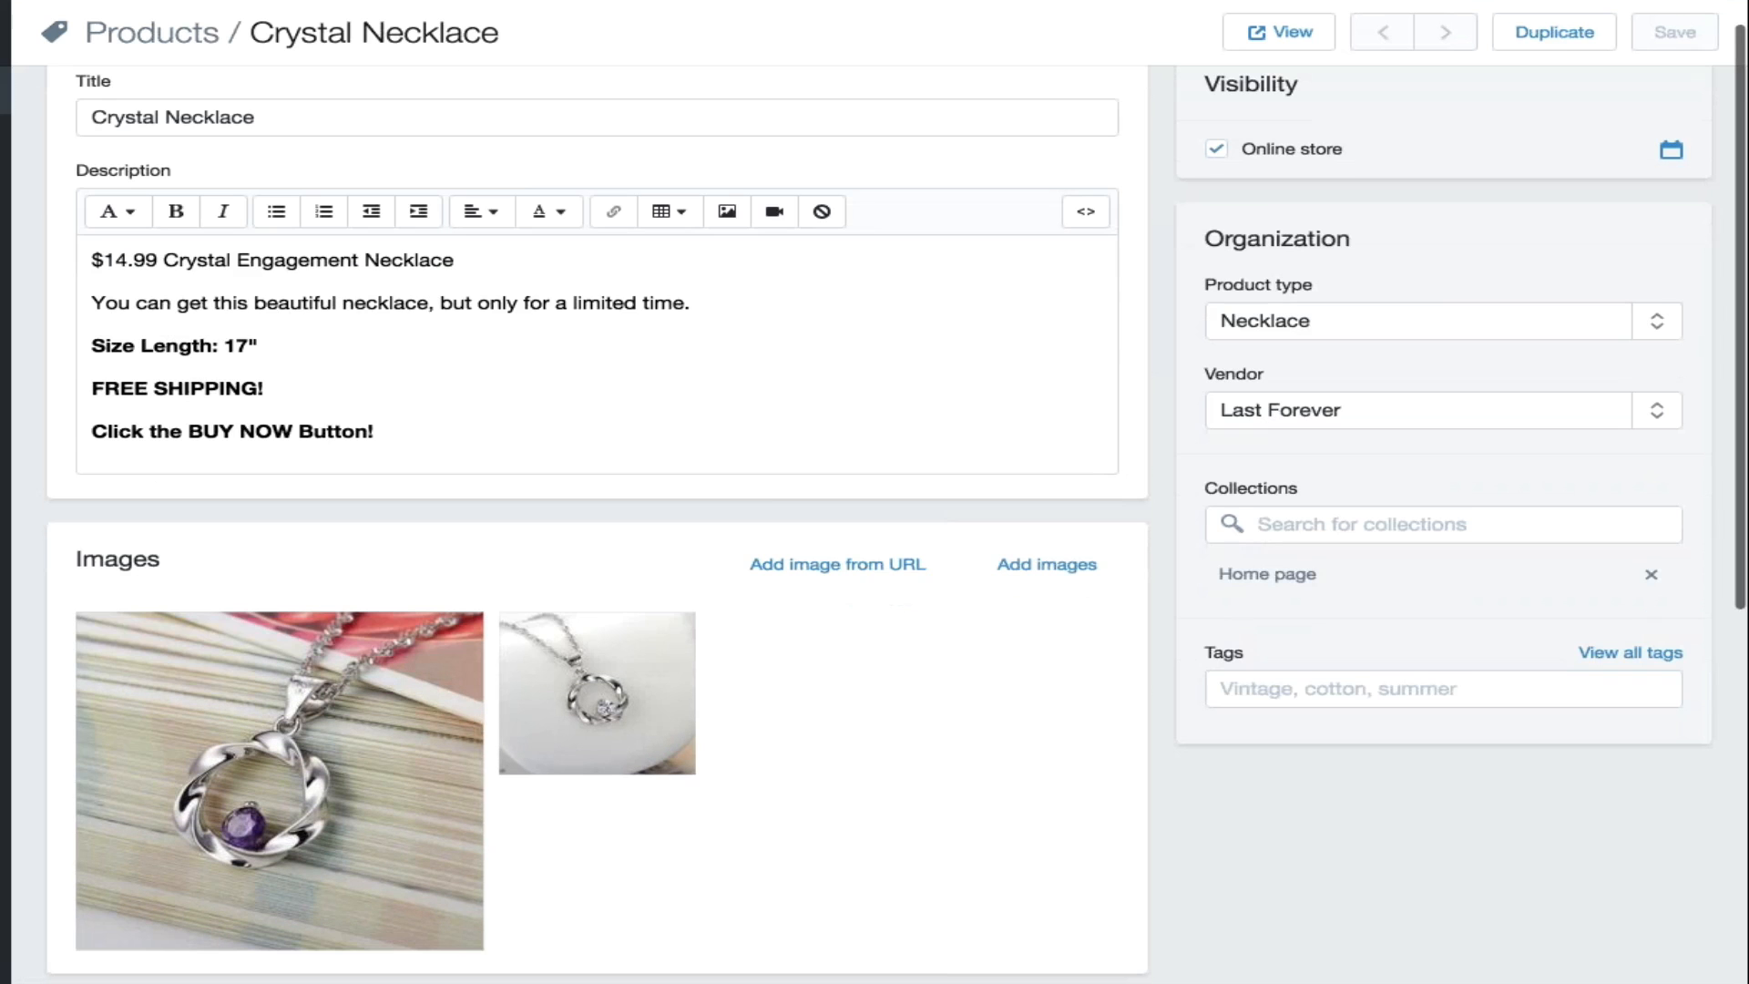
{"action": "left_click", "coordinate": [1340, 525]}
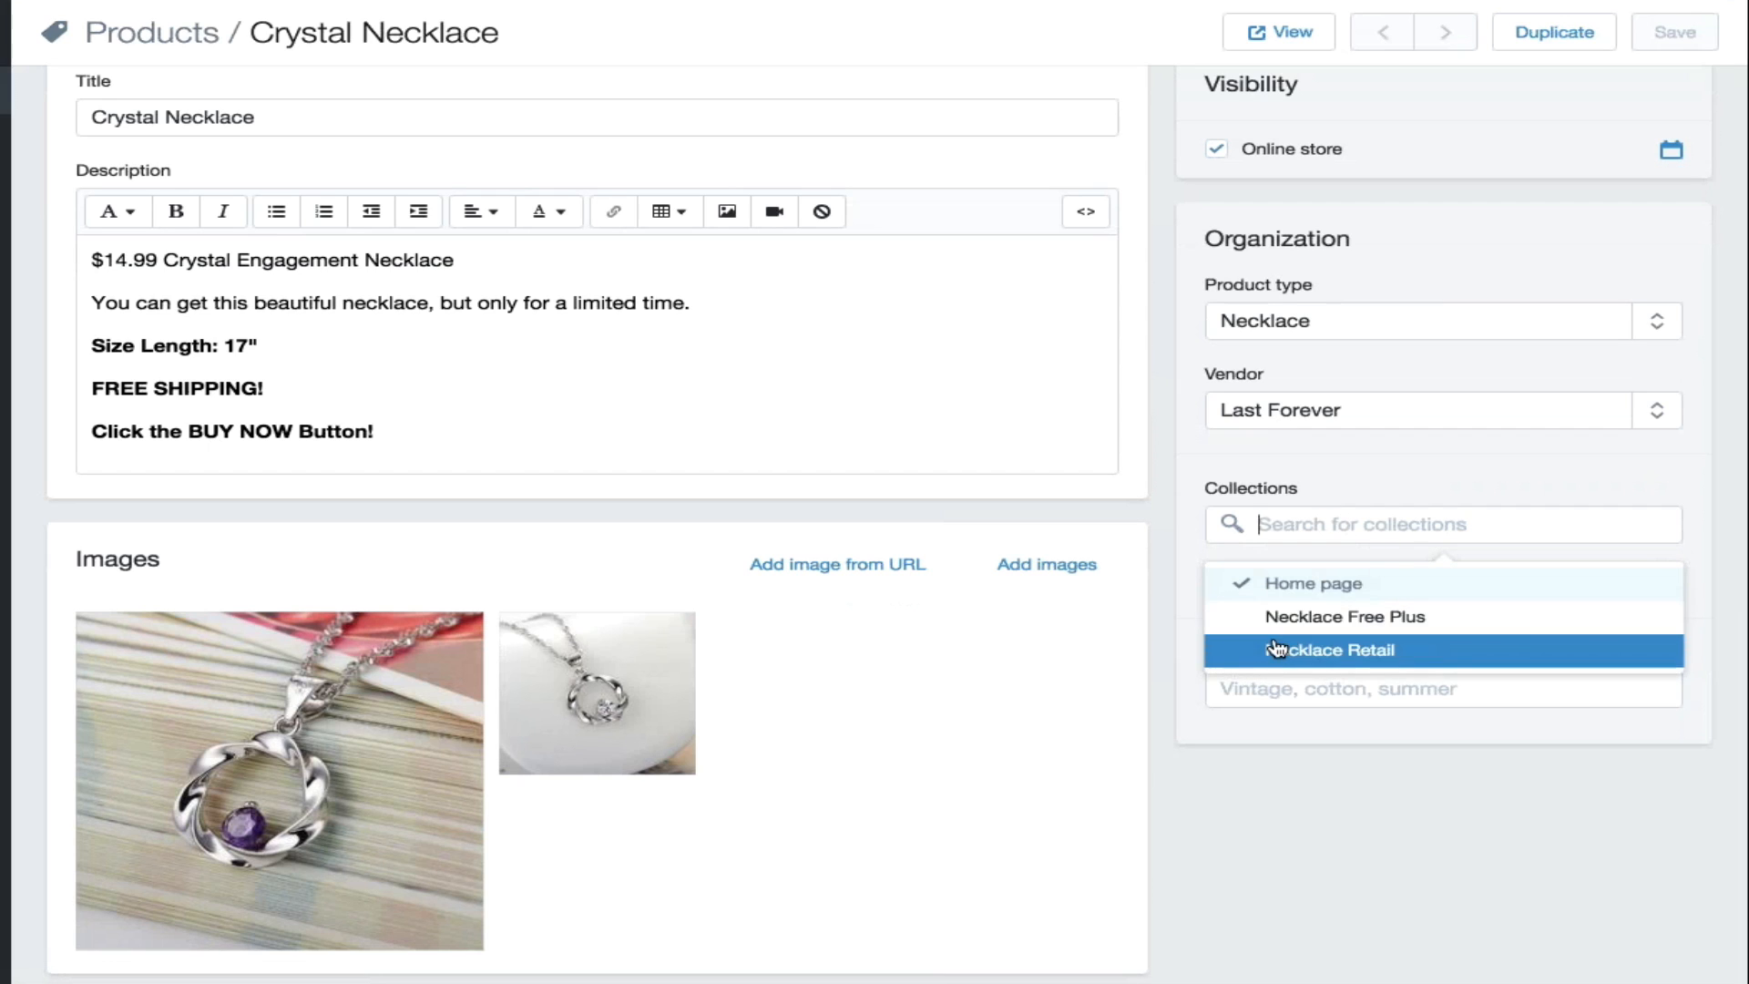
{"action": "left_click", "coordinate": [1326, 652]}
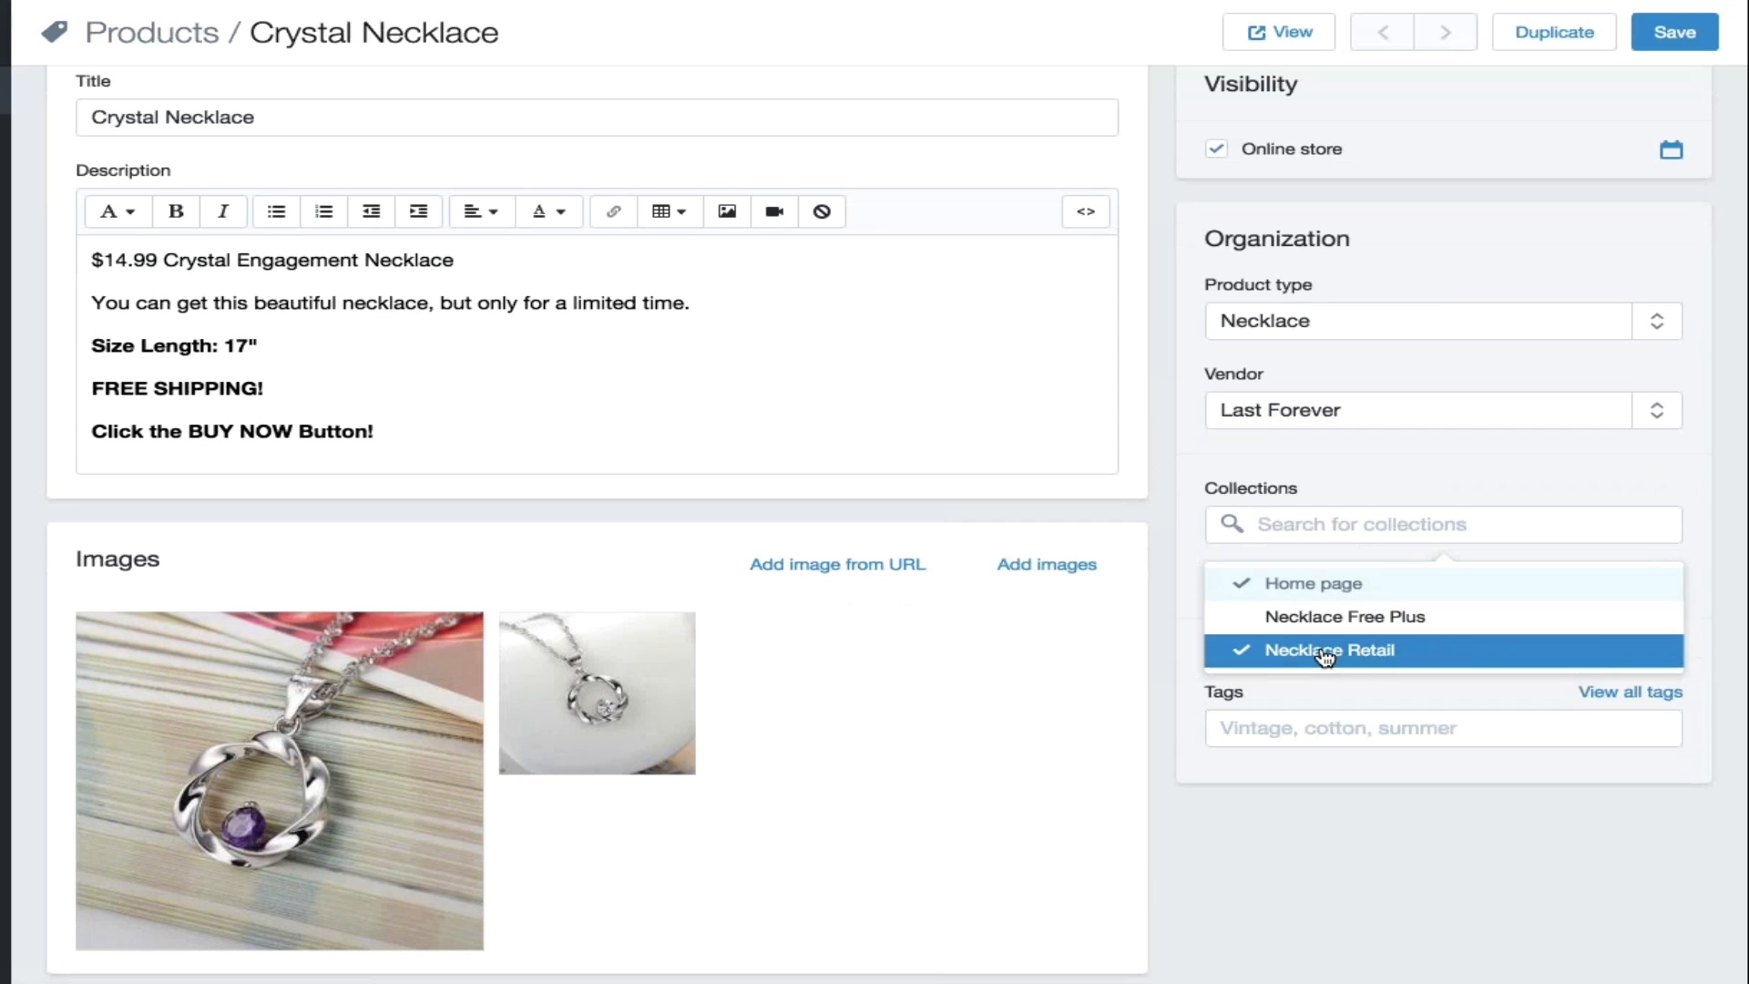
{"action": "left_click", "coordinate": [1266, 796]}
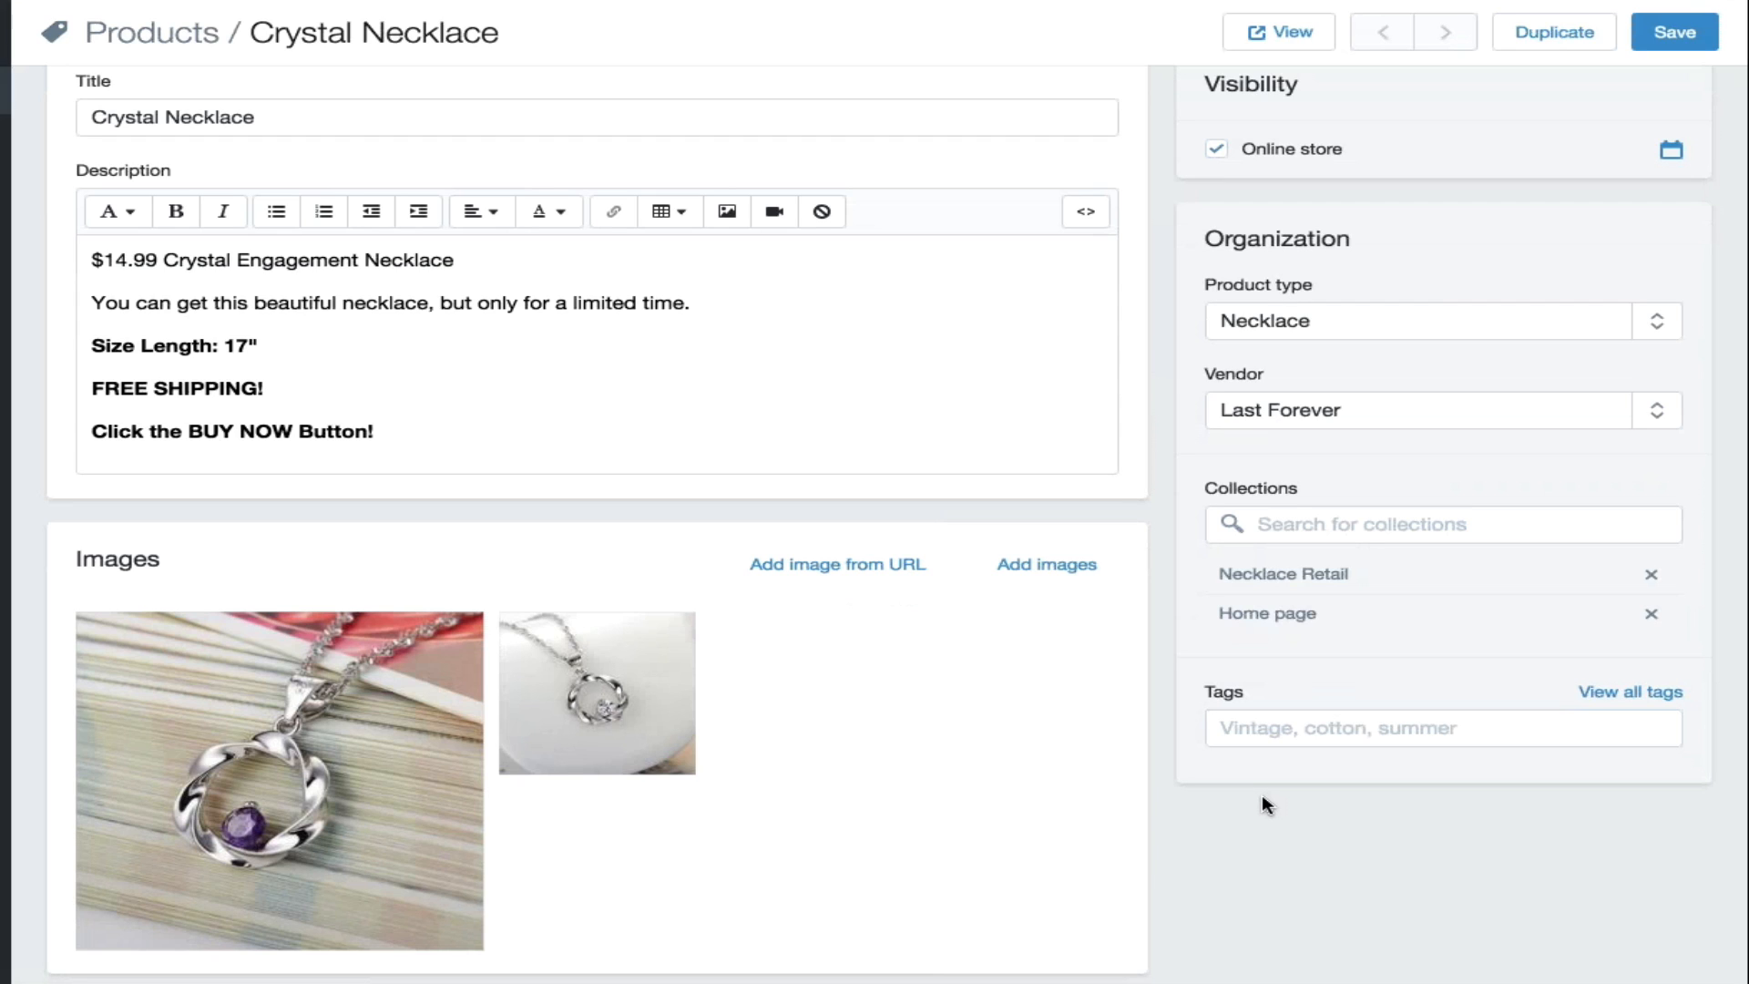
Step: Add the tags "Necklace" and "Silver Necklace" to the Crystal Necklace product
{"action": "left_click", "coordinate": [1239, 730]}
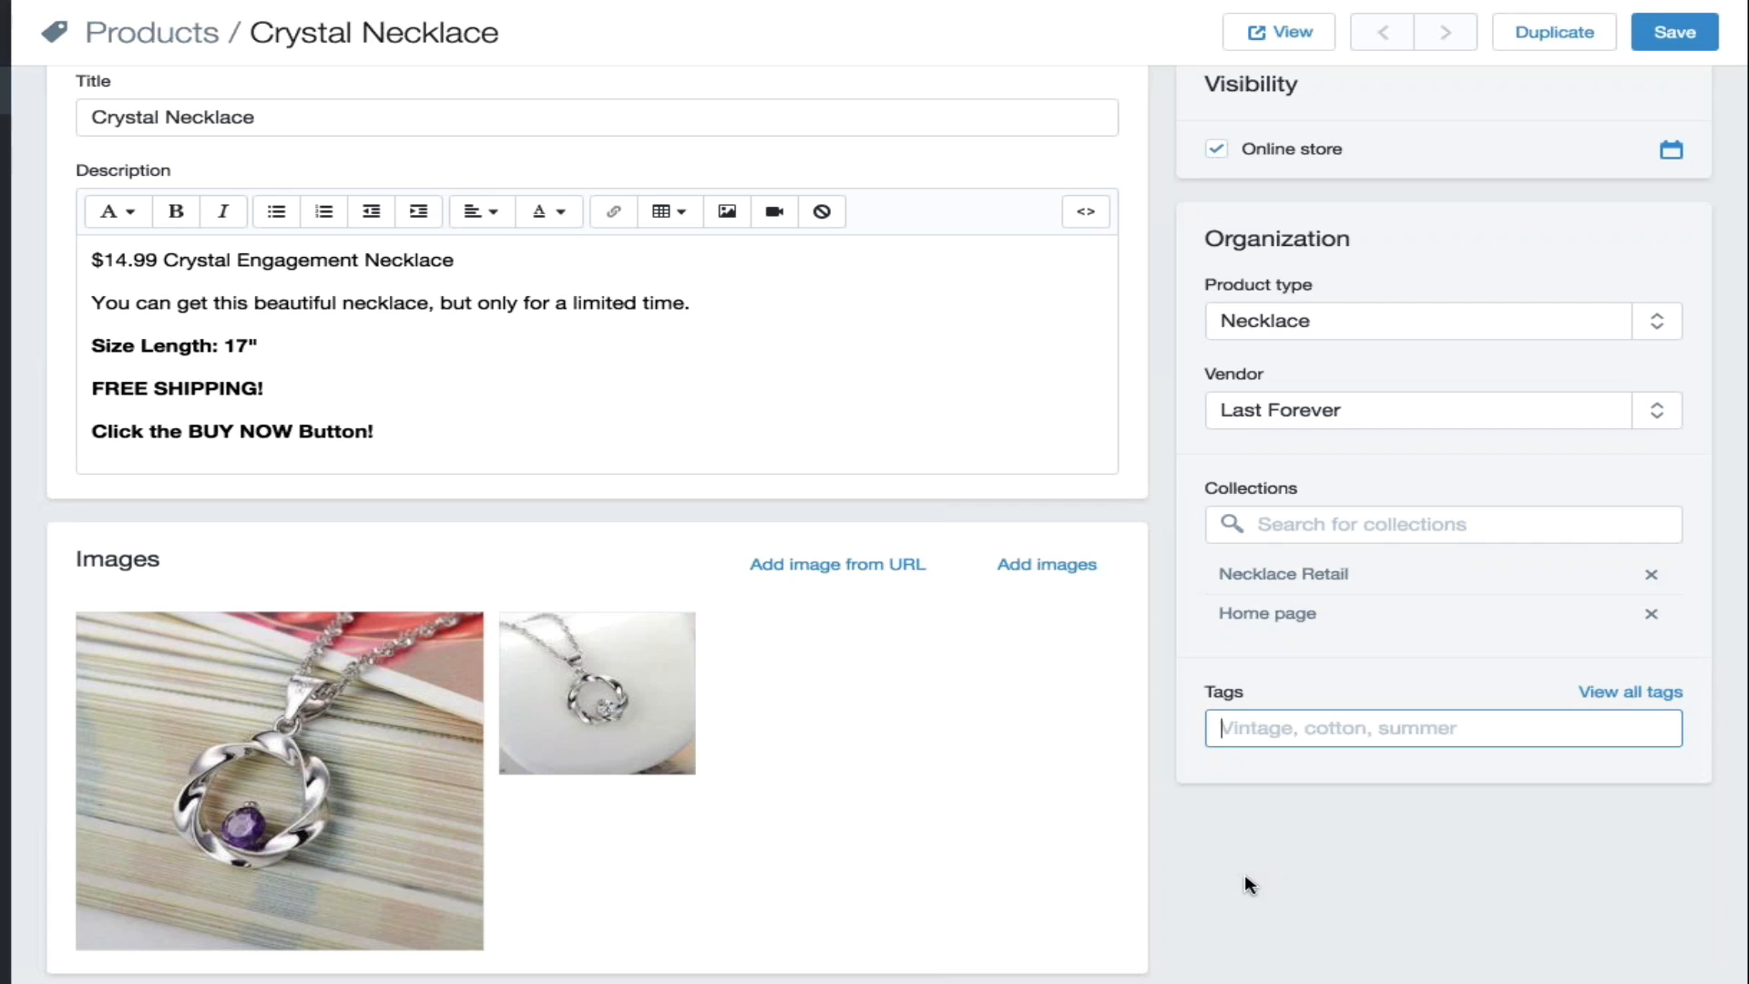
{"action": "type", "text": "Neckl"}
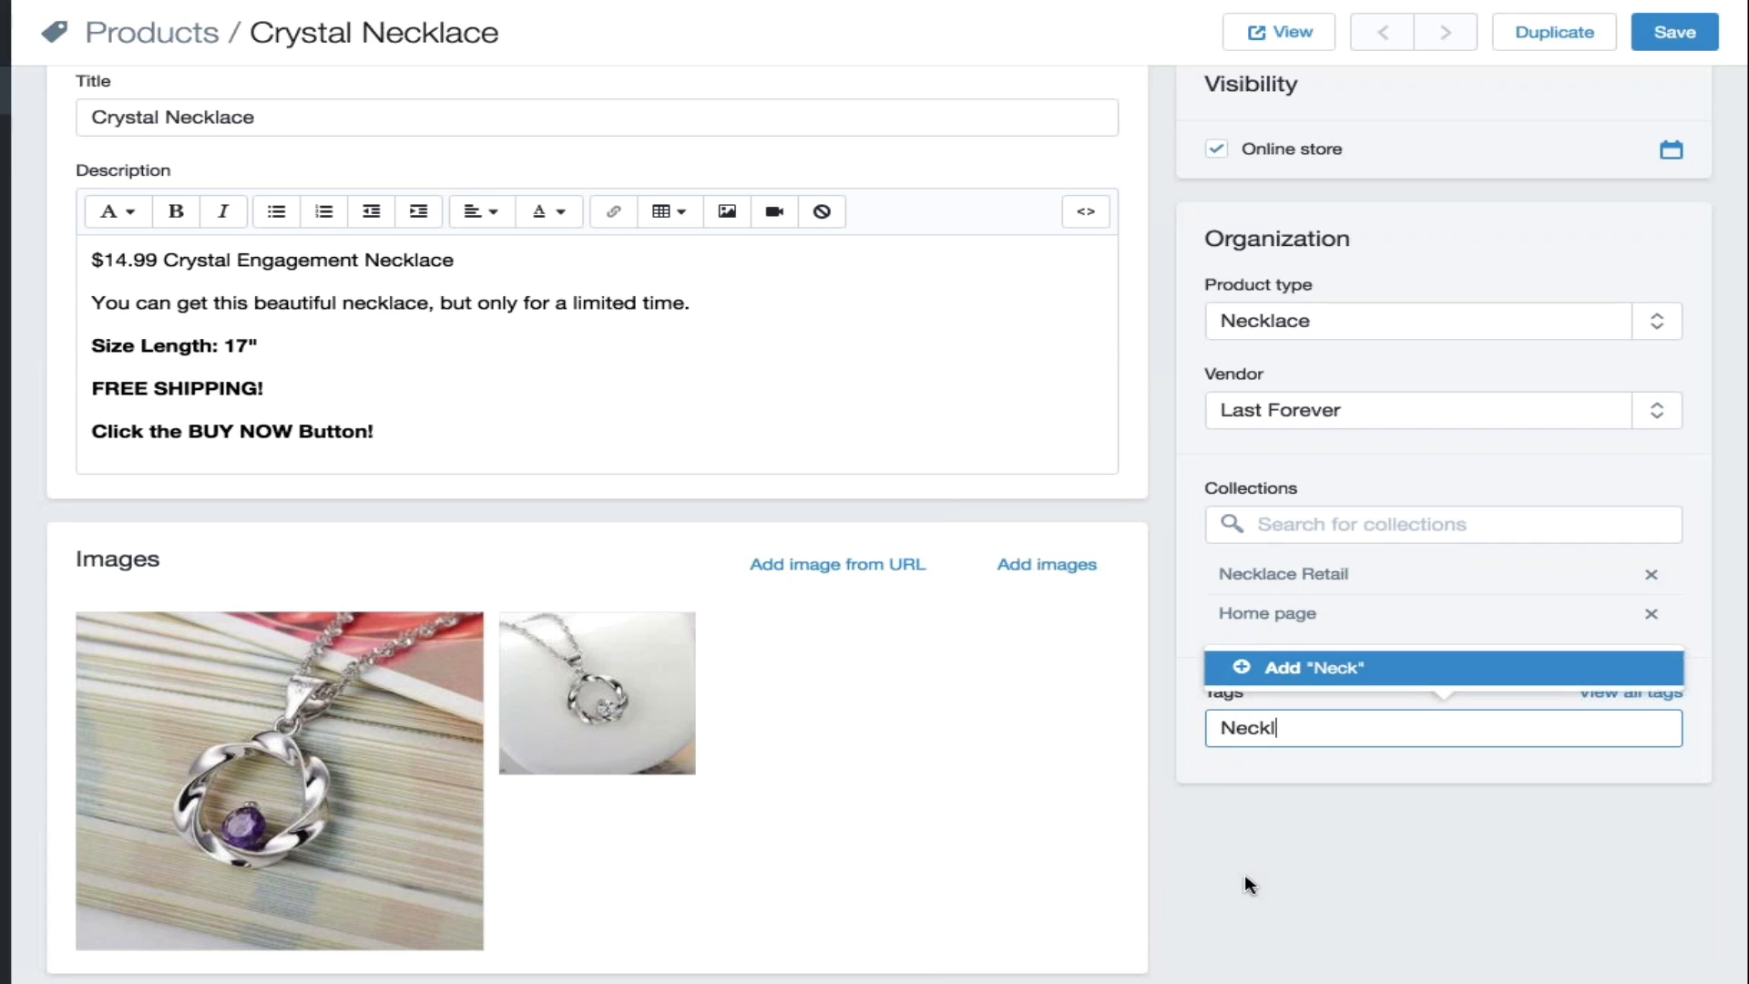
{"action": "type", "text": "ace"}
{"action": "left_click", "coordinate": [1371, 672]}
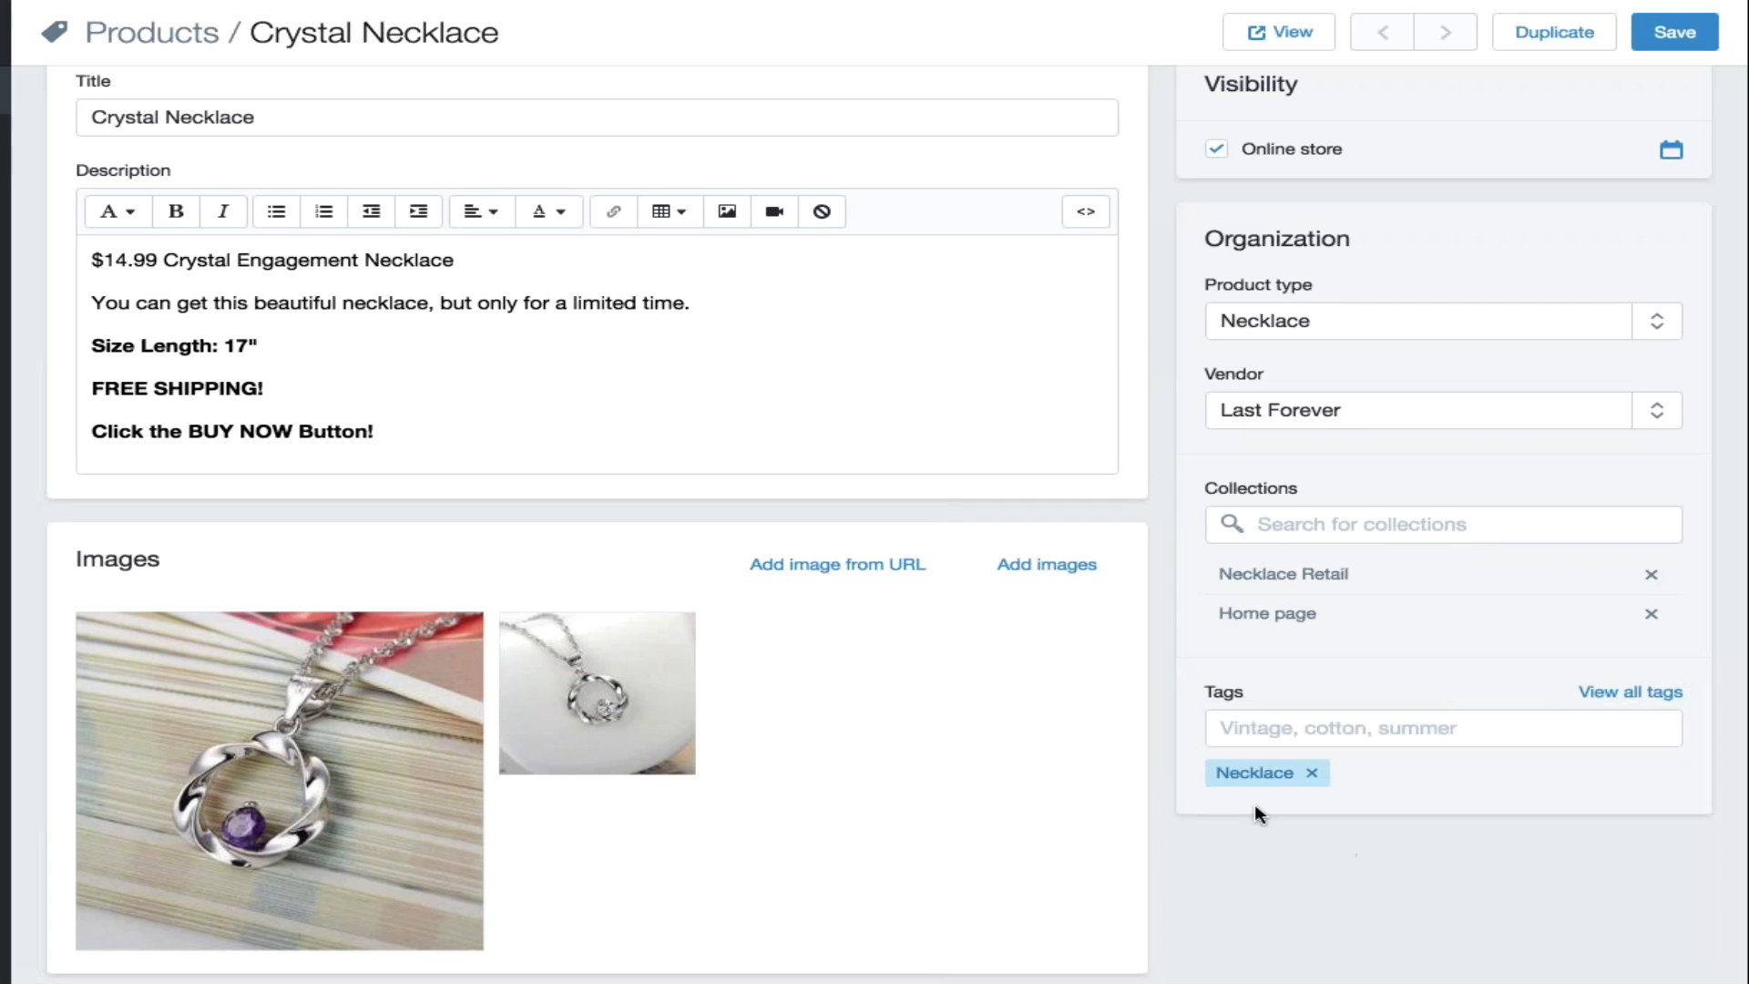
{"action": "scroll", "coordinate": [1306, 815], "scroll_direction": "down", "scroll_amount": 1}
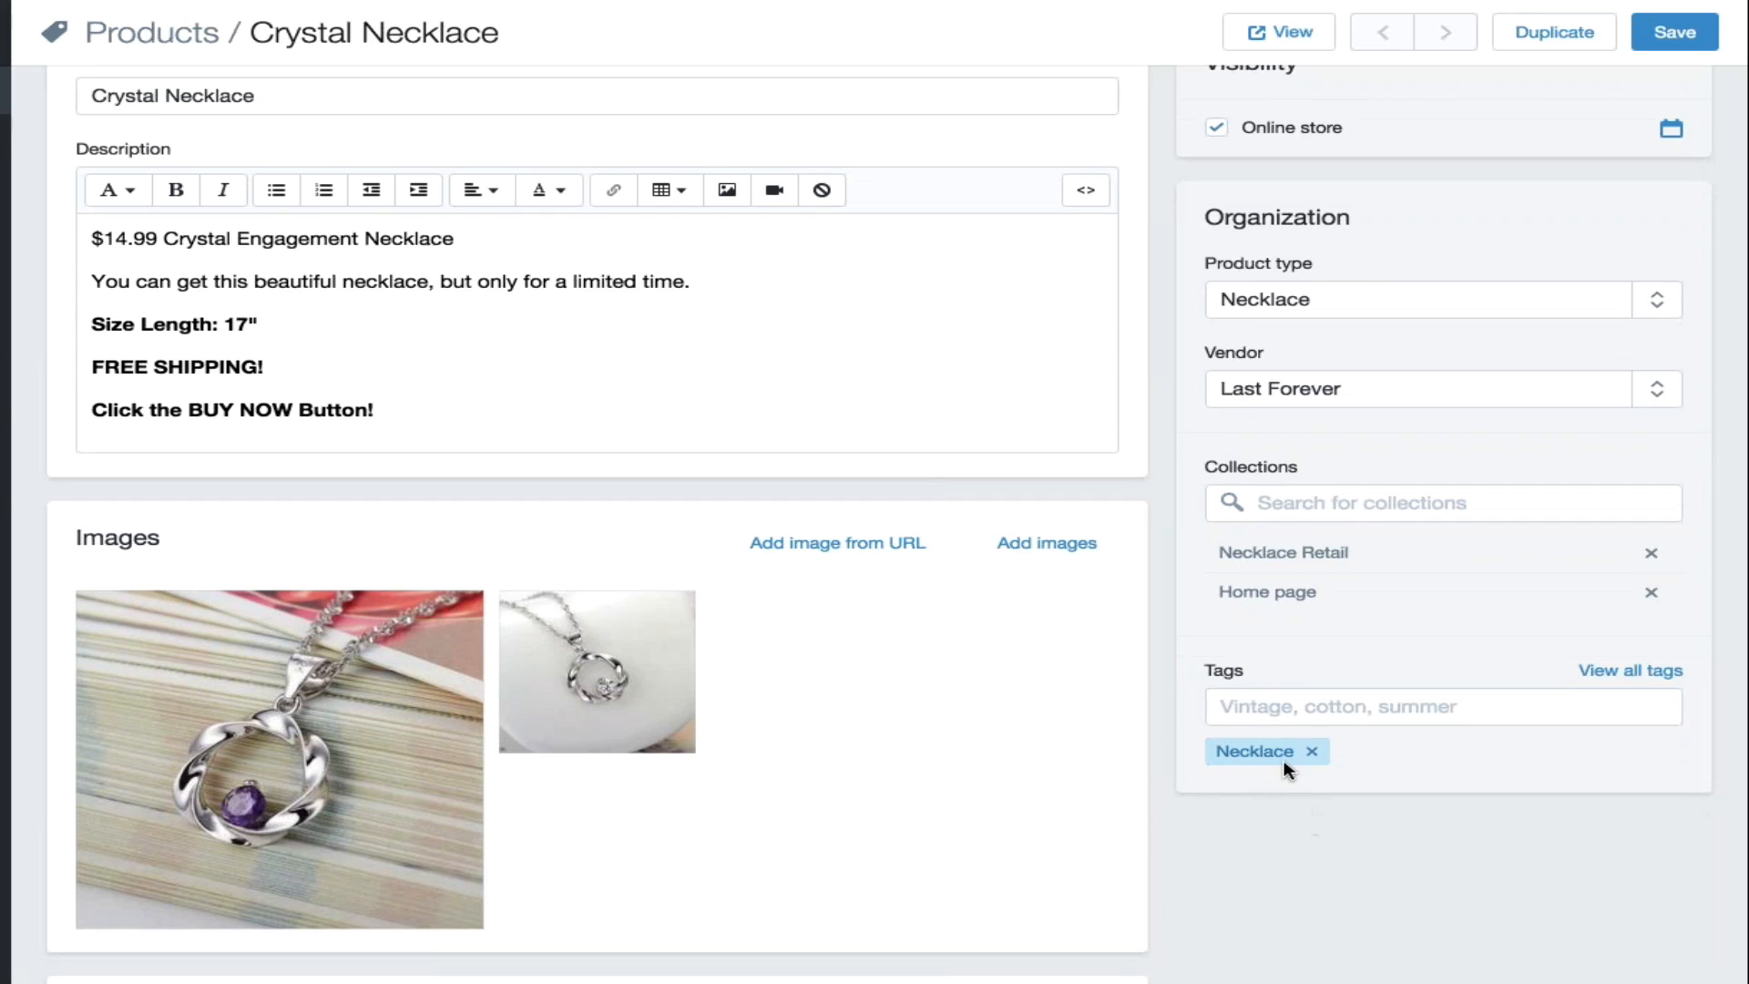
{"action": "left_click", "coordinate": [1250, 707]}
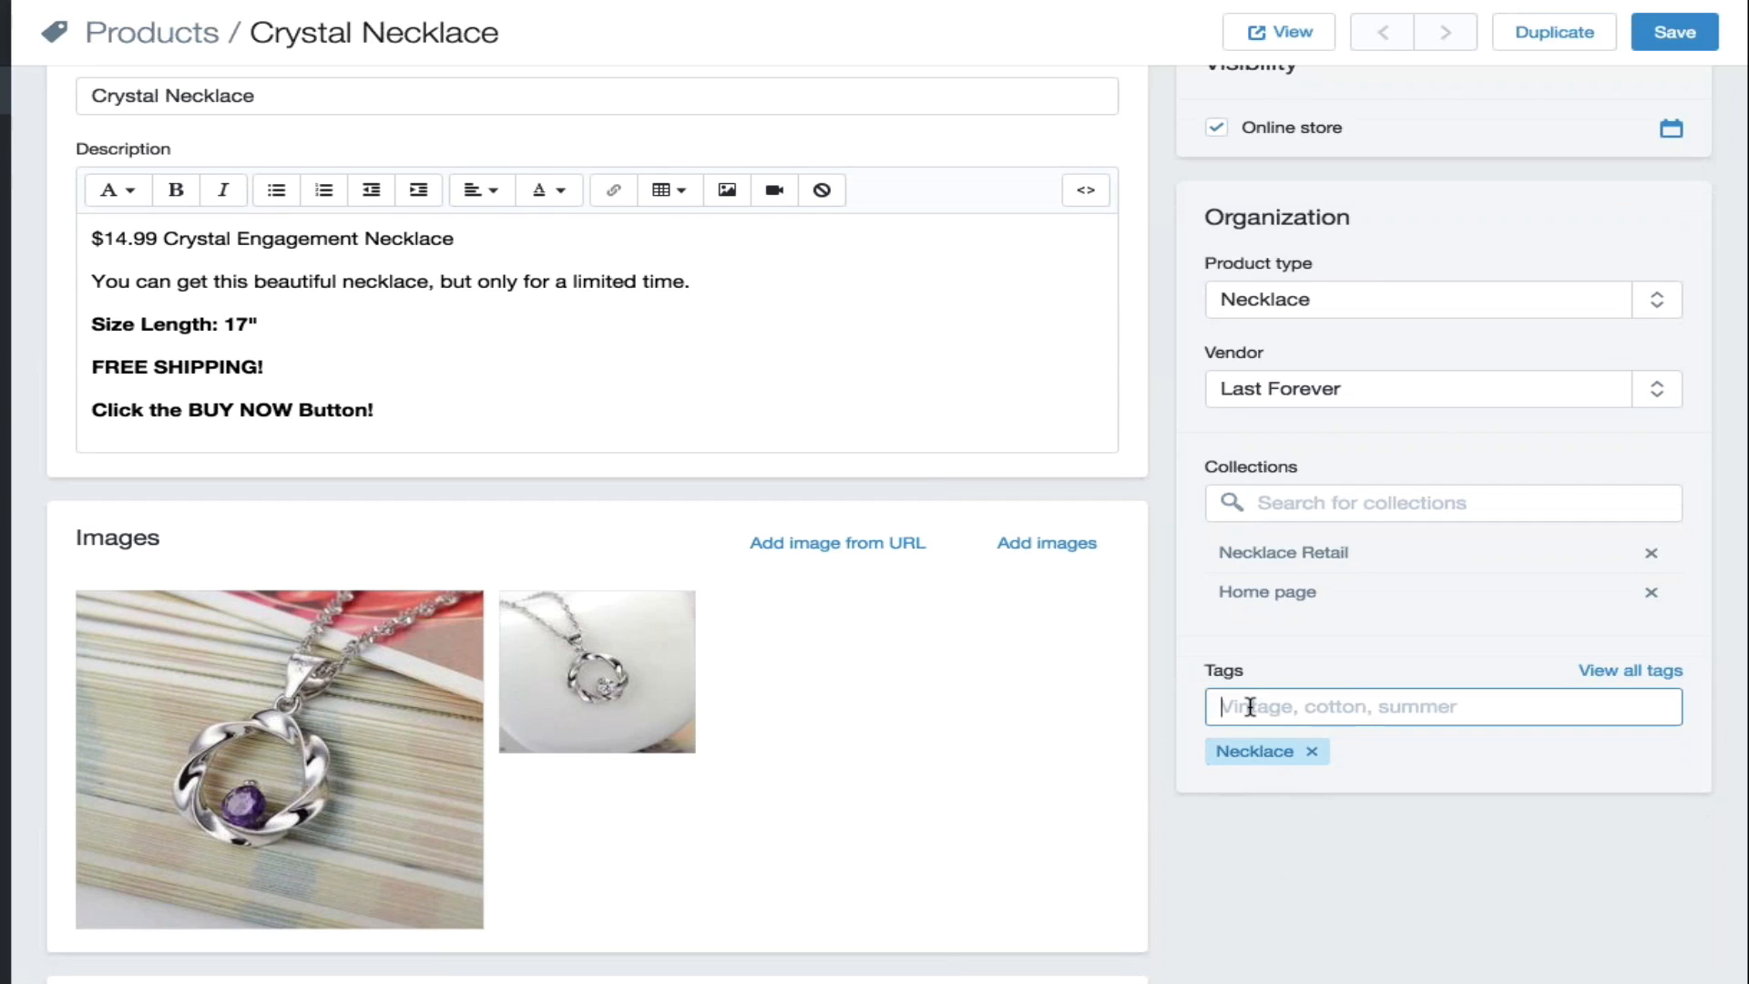
{"action": "type", "text": "Silver Necklace"}
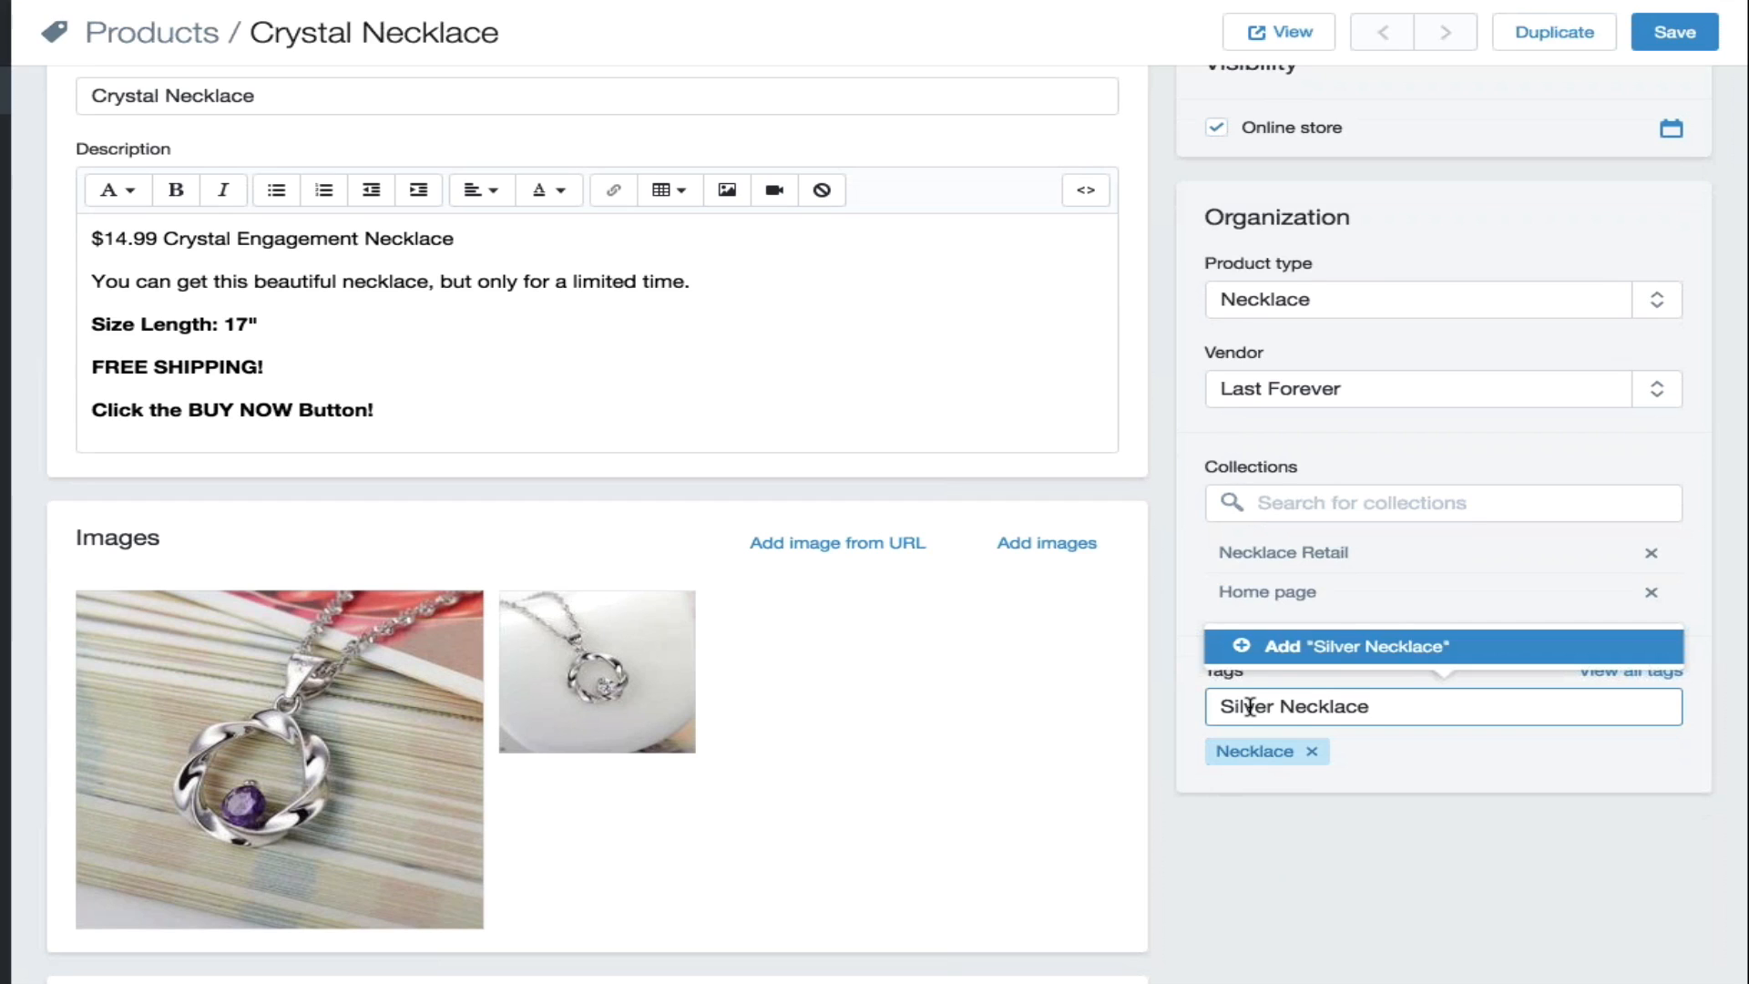
{"action": "key", "text": "Return"}
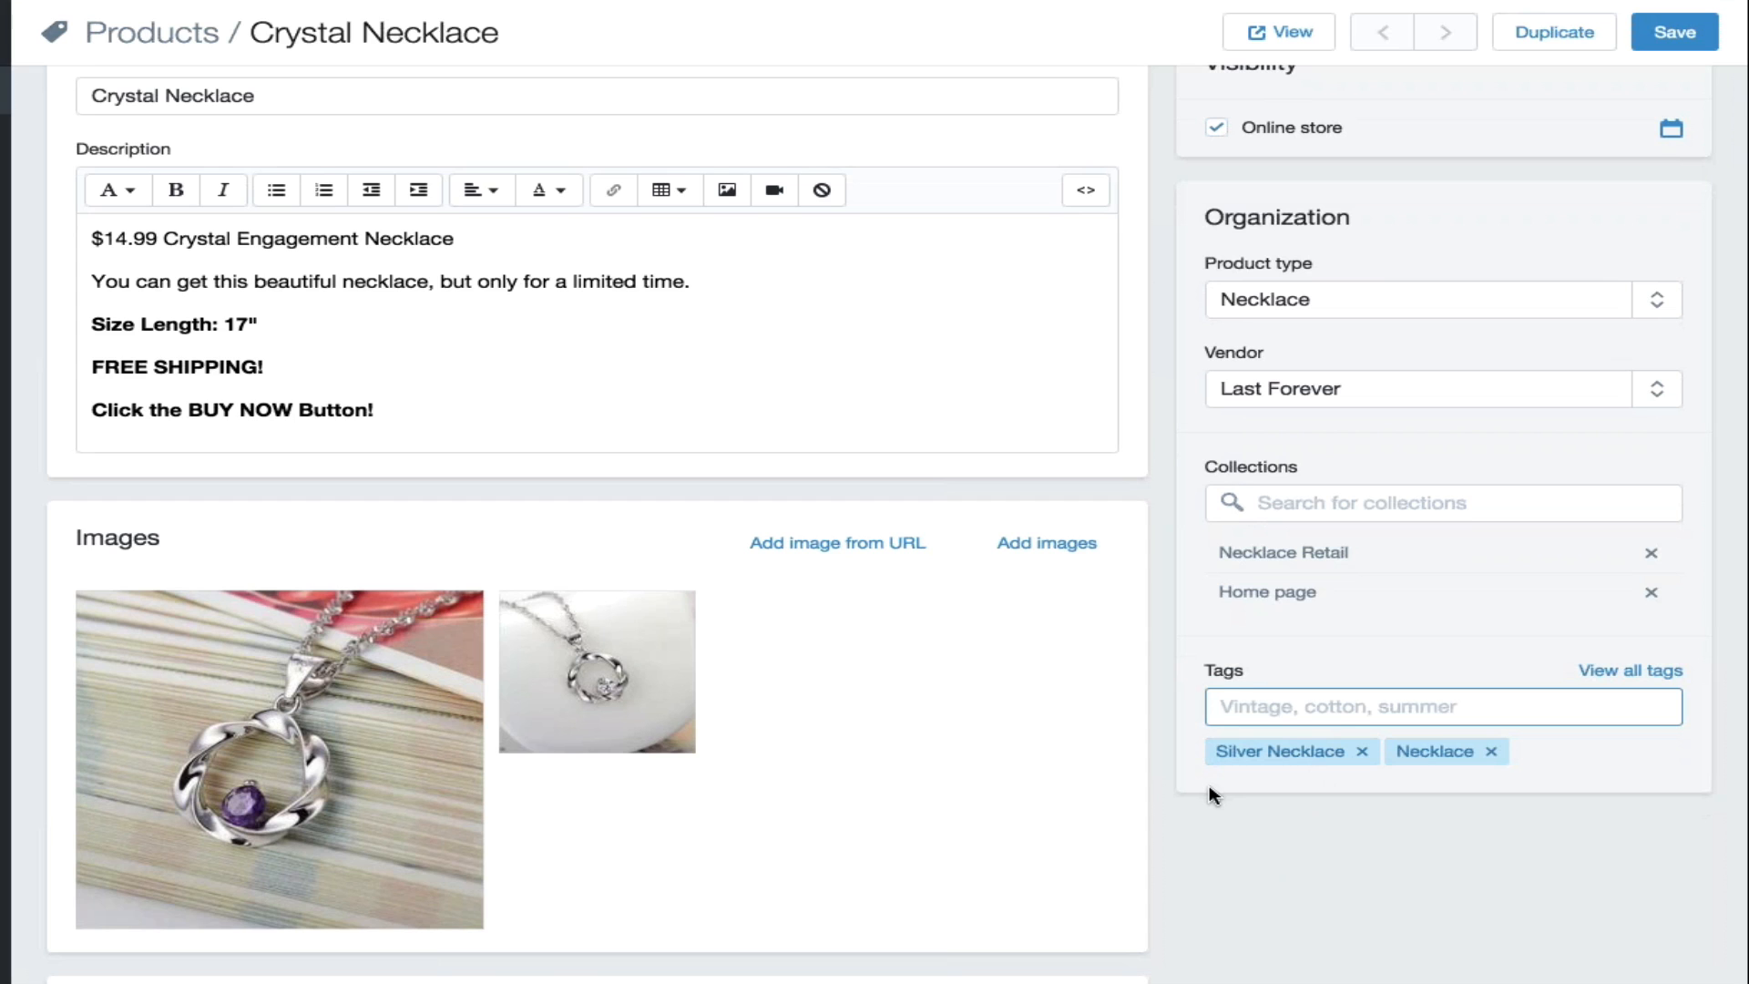
Step: Check the Crystal Necklace product's organization details and variants, and save the product with its new tags
{"action": "scroll", "coordinate": [1379, 593], "scroll_direction": "up", "scroll_amount": 1}
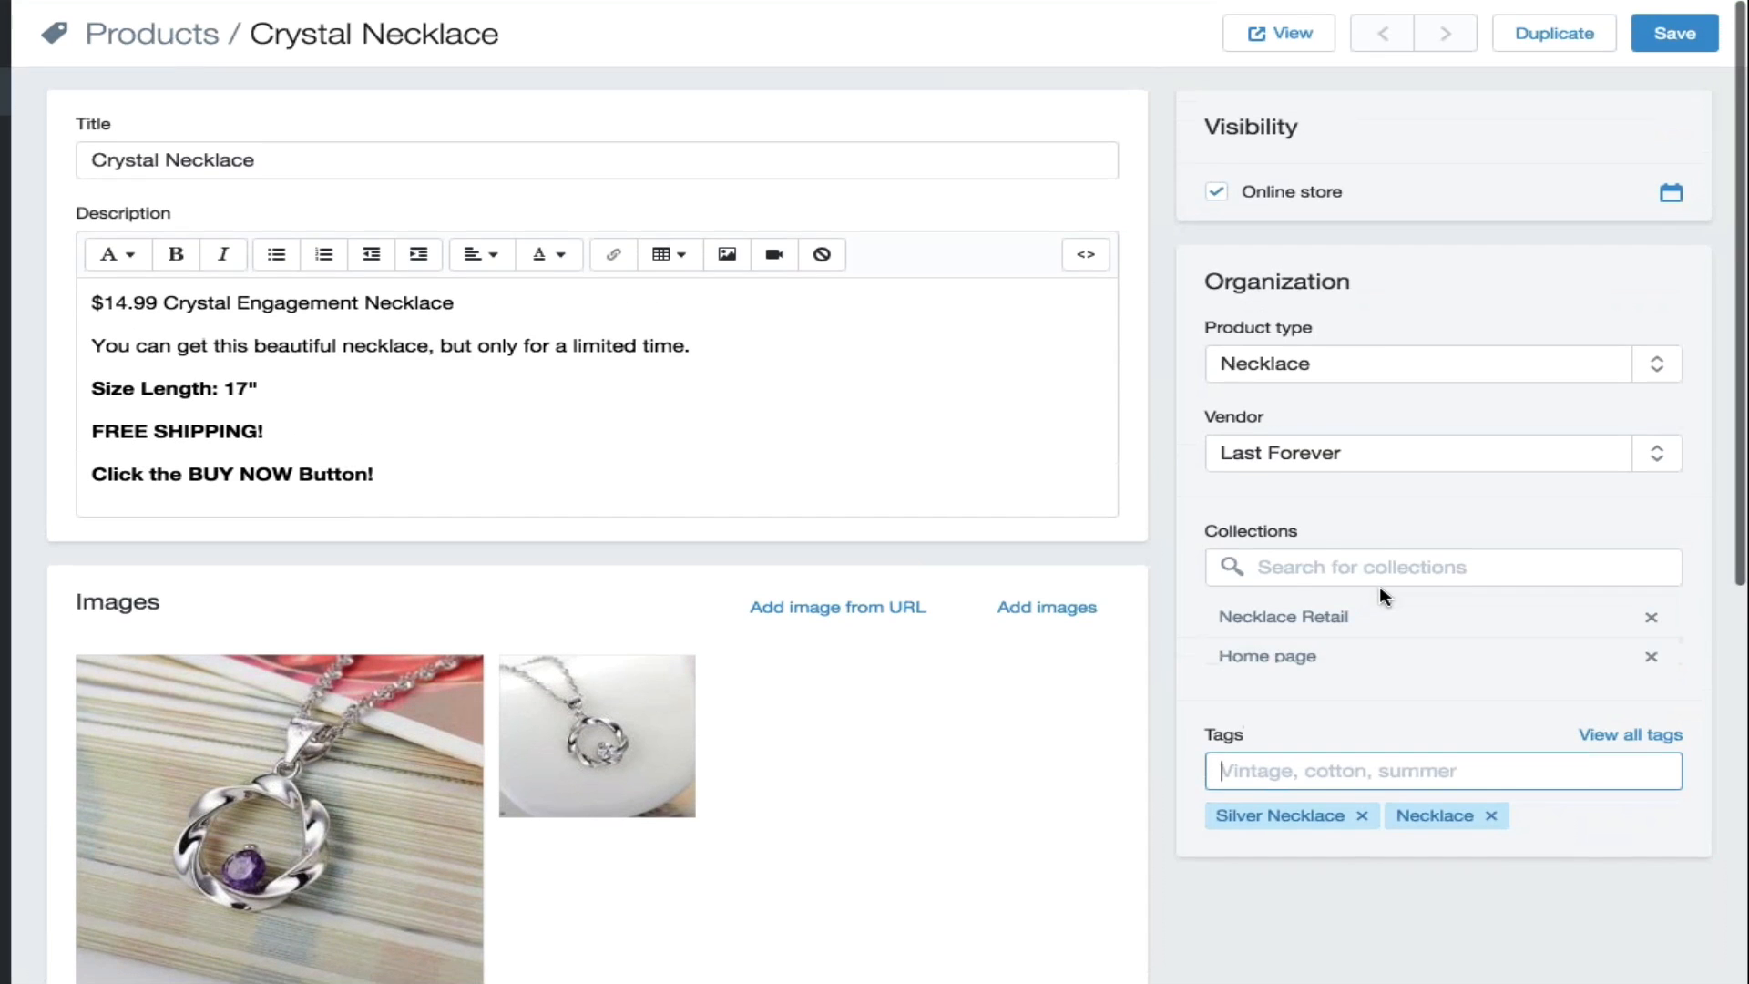
{"action": "scroll", "coordinate": [1379, 587], "scroll_direction": "down", "scroll_amount": 1}
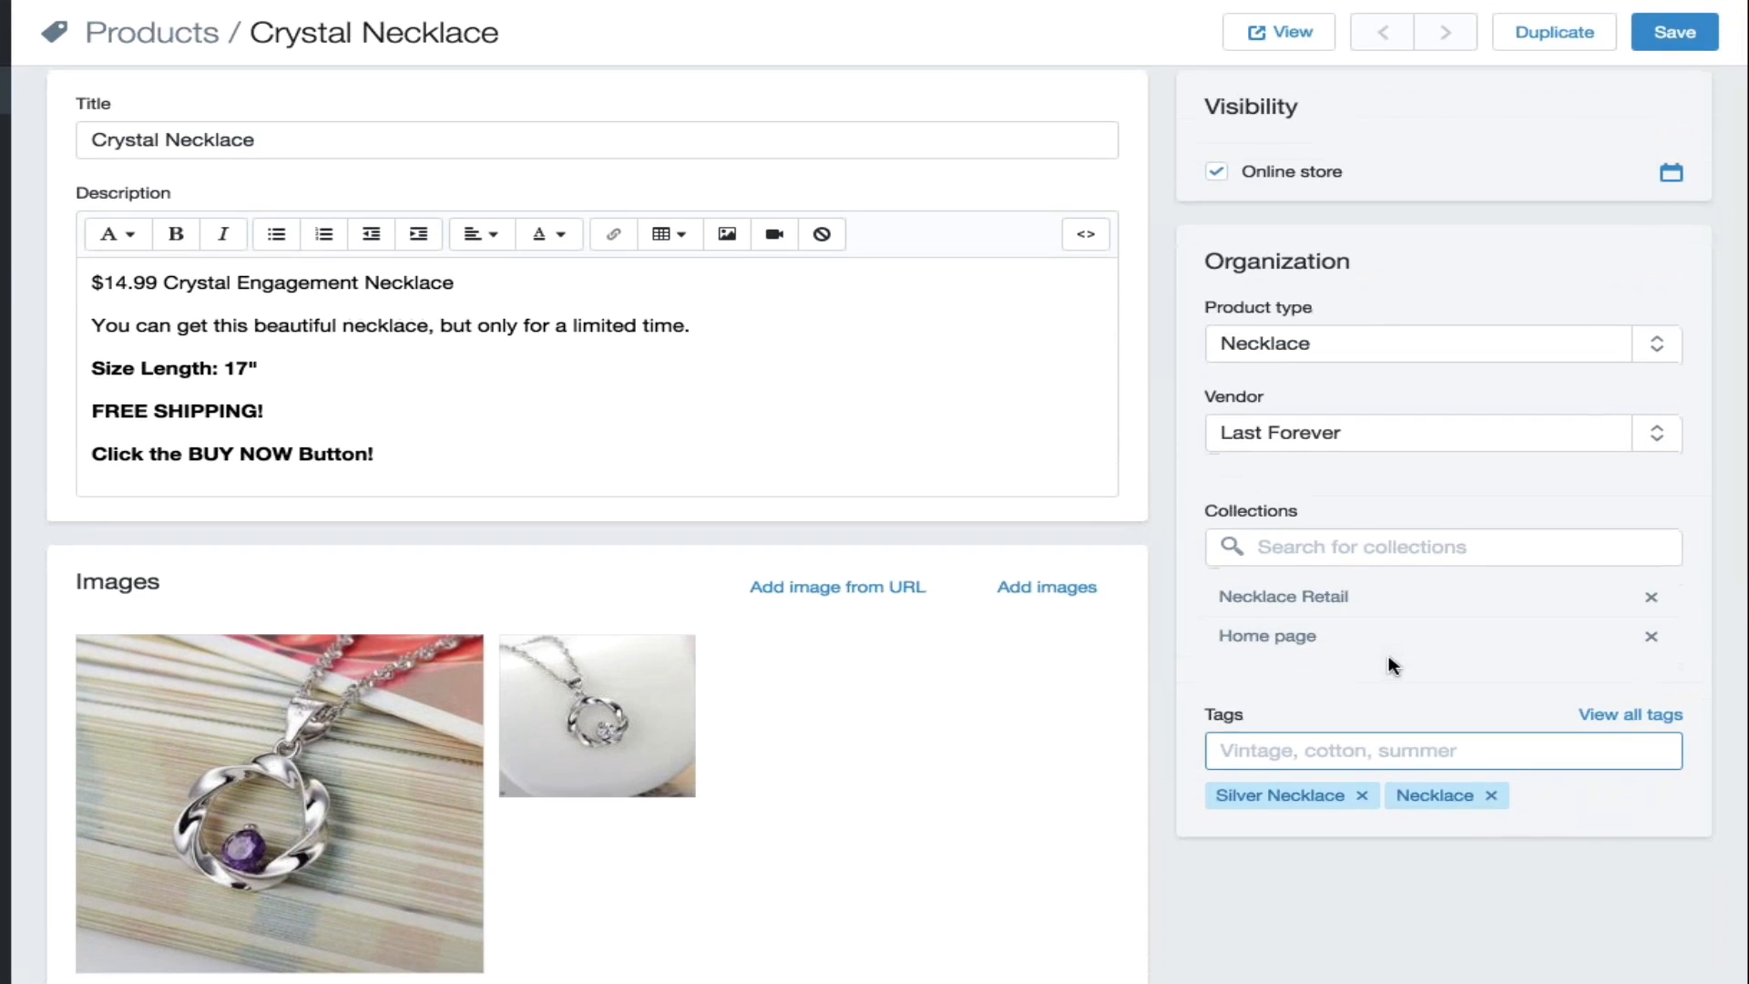
{"action": "scroll", "coordinate": [1391, 665], "scroll_direction": "down", "scroll_amount": 1}
{"action": "scroll", "coordinate": [687, 794], "scroll_direction": "down", "scroll_amount": 6}
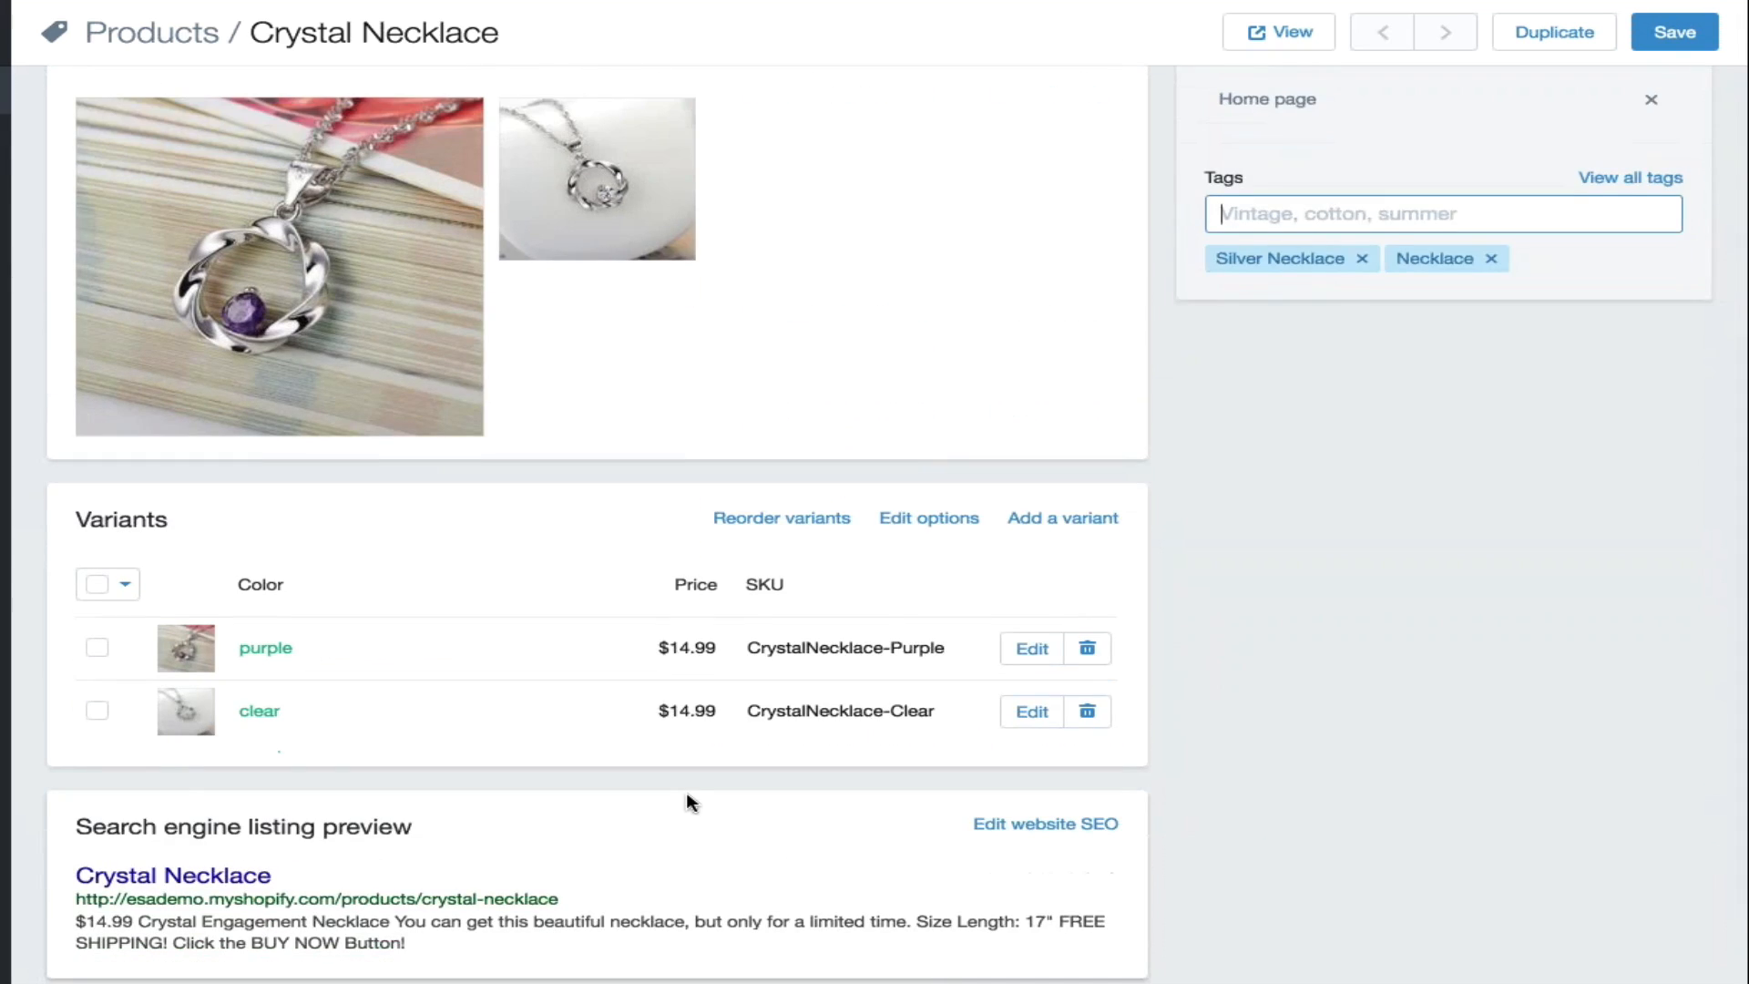
{"action": "scroll", "coordinate": [1221, 679], "scroll_direction": "down", "scroll_amount": 2}
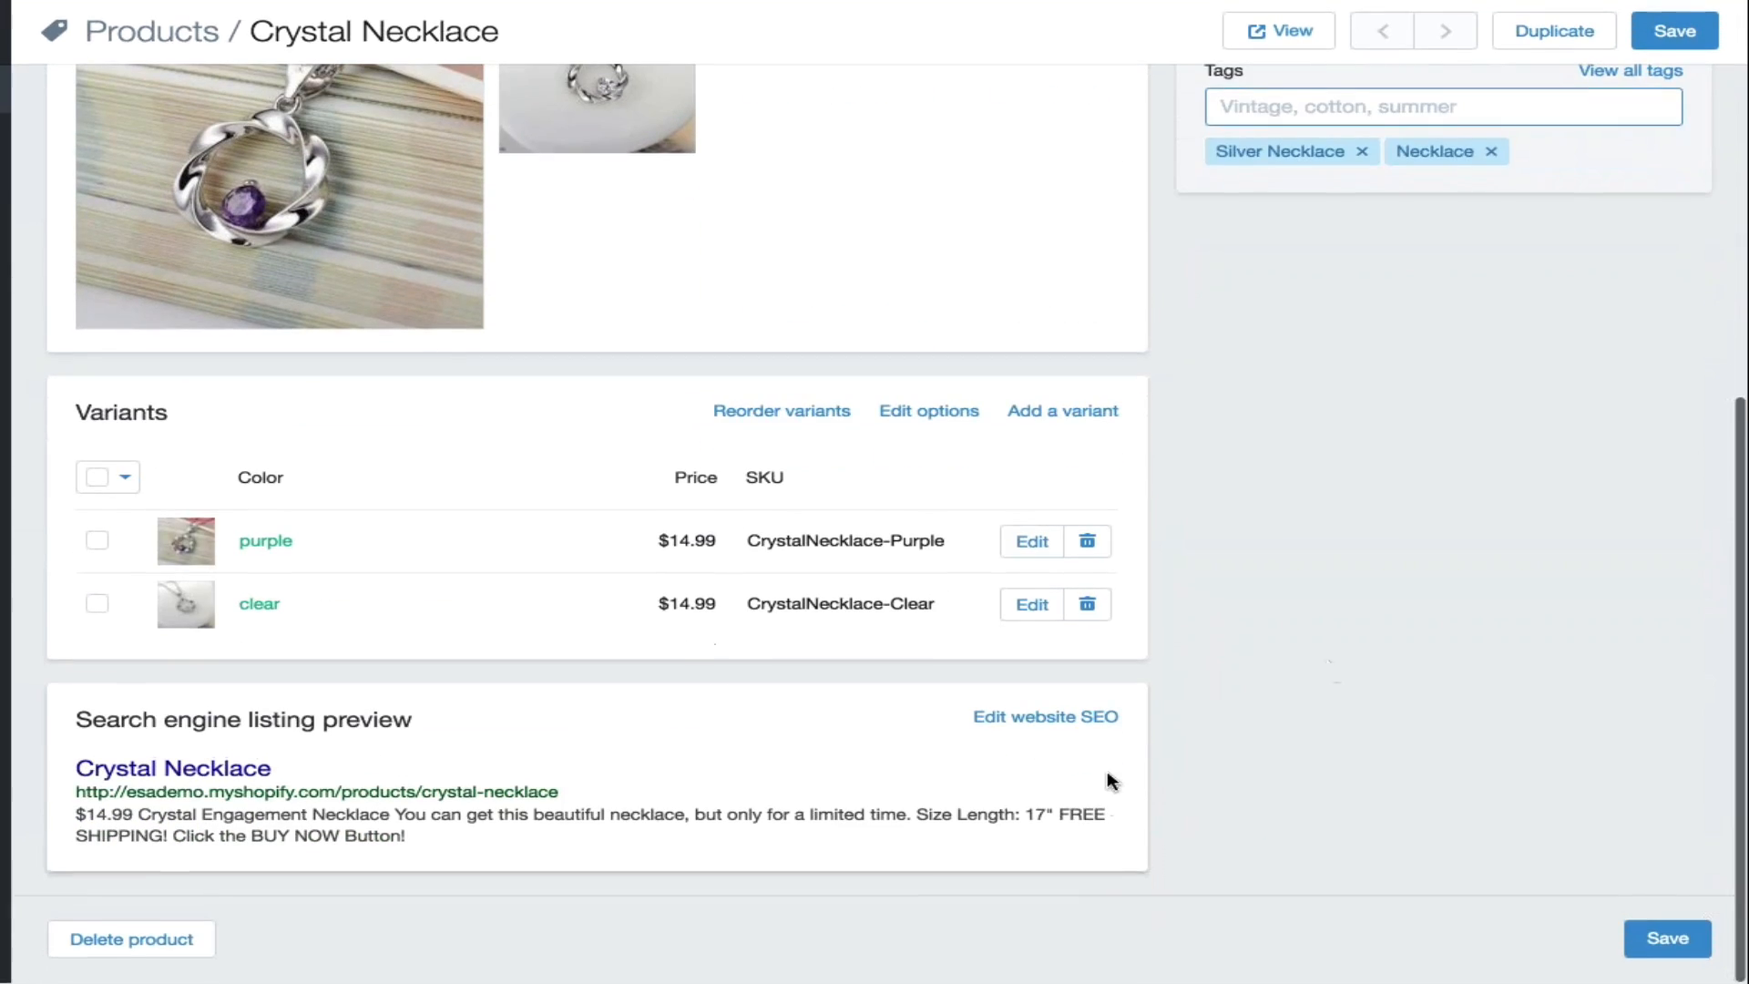
{"action": "left_click", "coordinate": [1025, 547]}
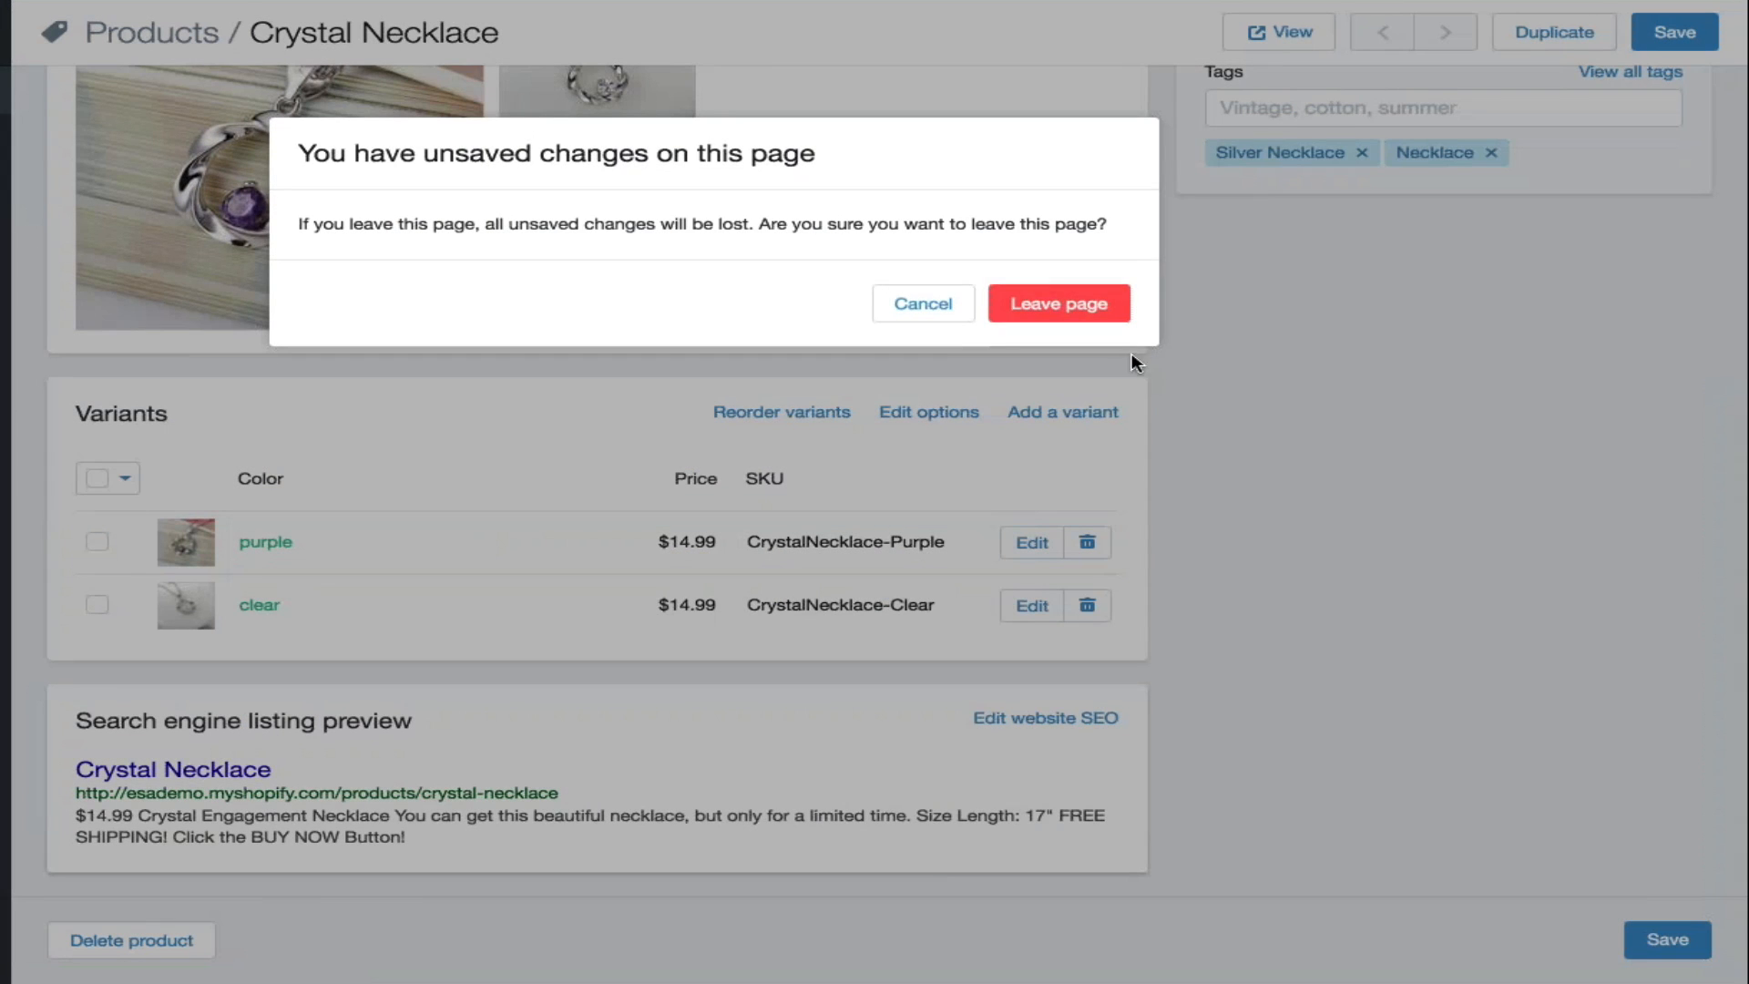
{"action": "left_click", "coordinate": [1020, 304]}
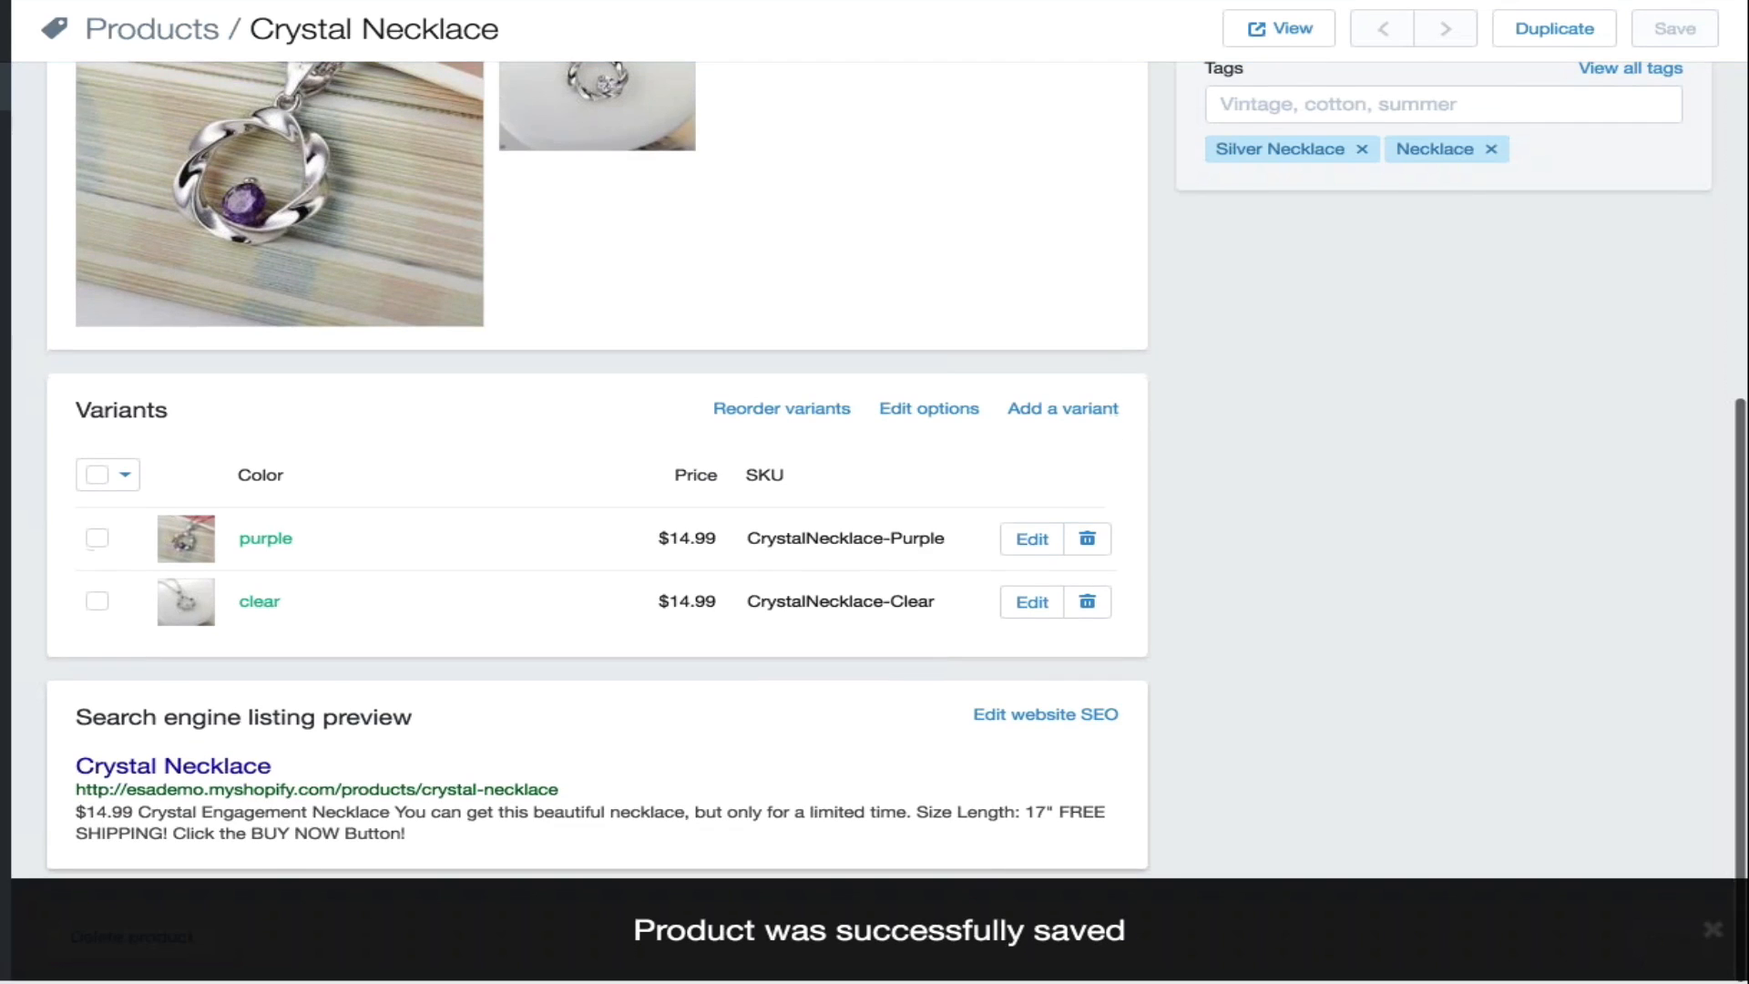
Step: Review the pricing, inventory and shipping settings of the purple and clear variants, and return to the product
{"action": "left_click", "coordinate": [1021, 554]}
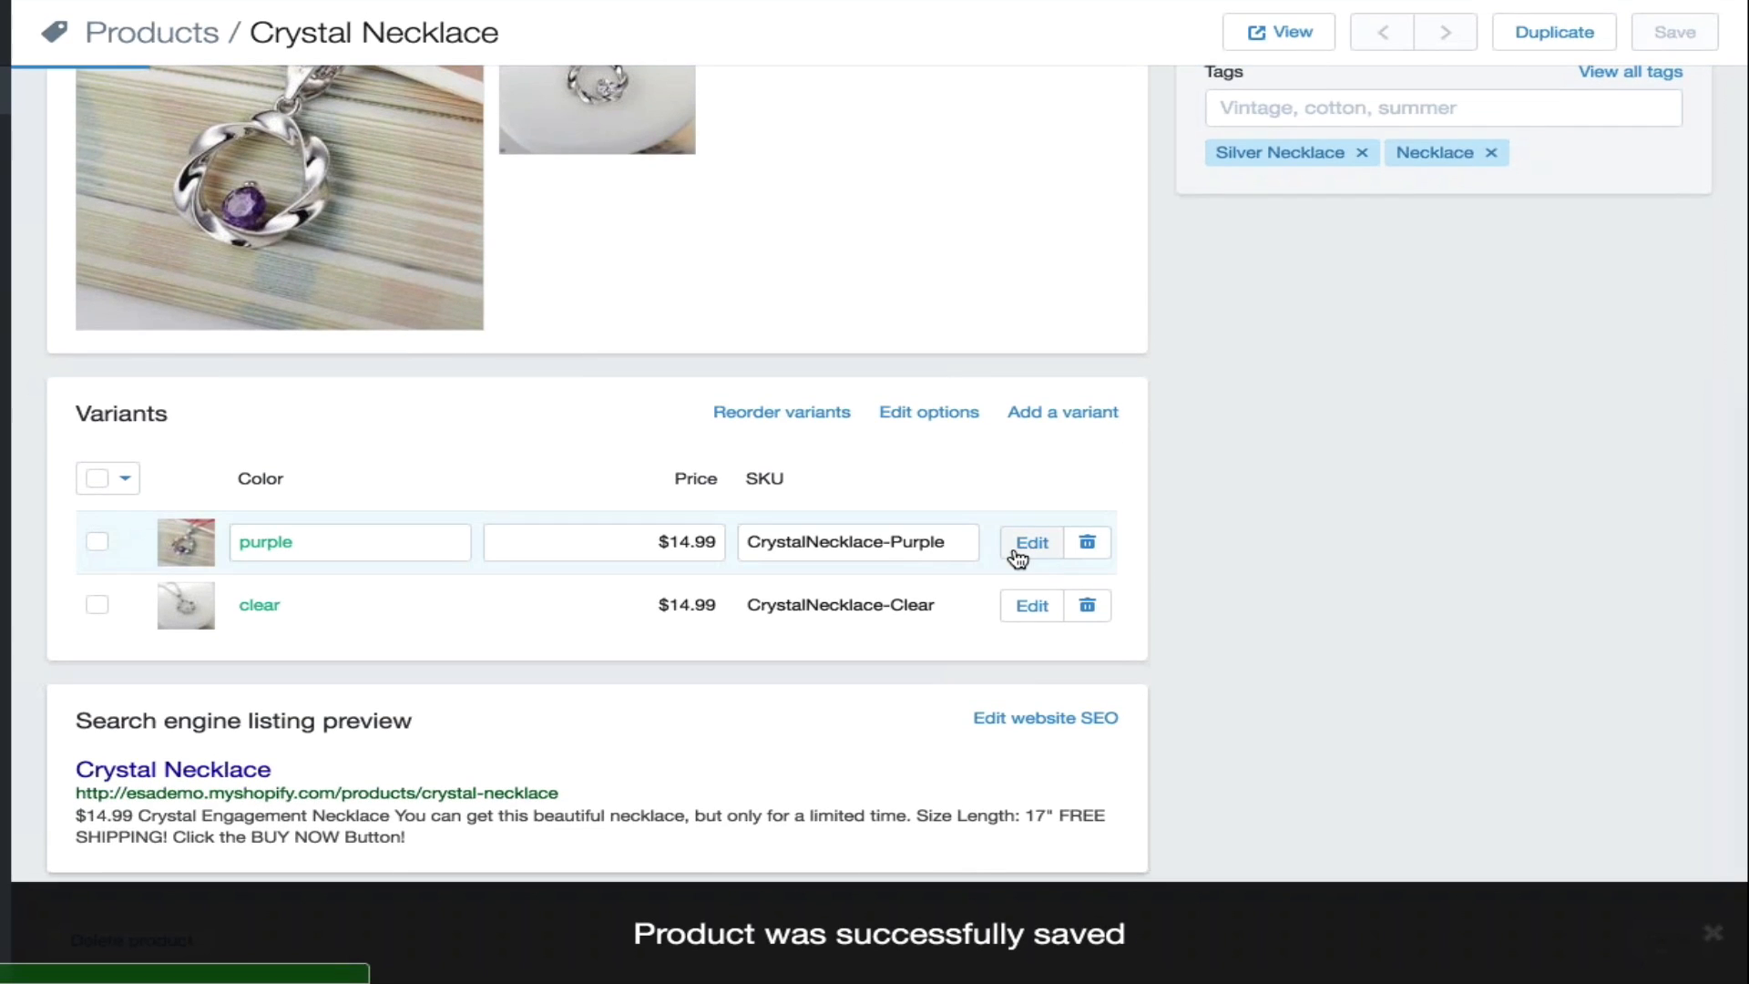
{"action": "scroll", "coordinate": [533, 672], "scroll_direction": "down", "scroll_amount": 1}
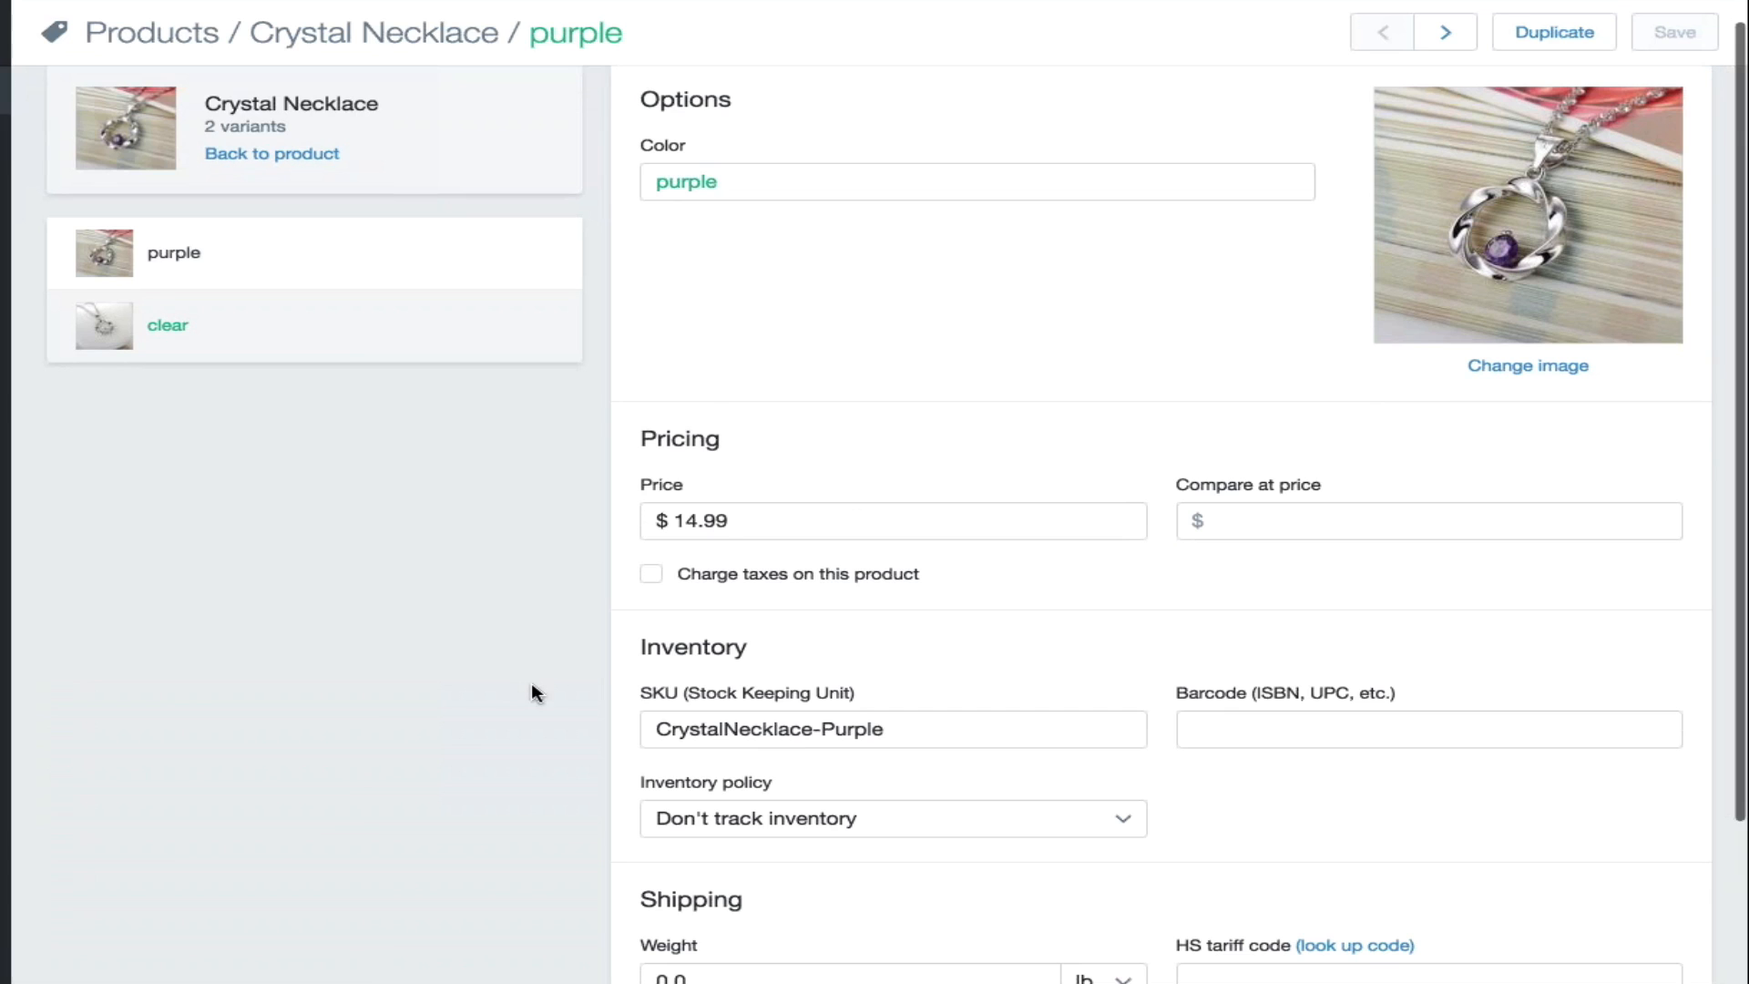
{"action": "scroll", "coordinate": [533, 684], "scroll_direction": "down", "scroll_amount": 3}
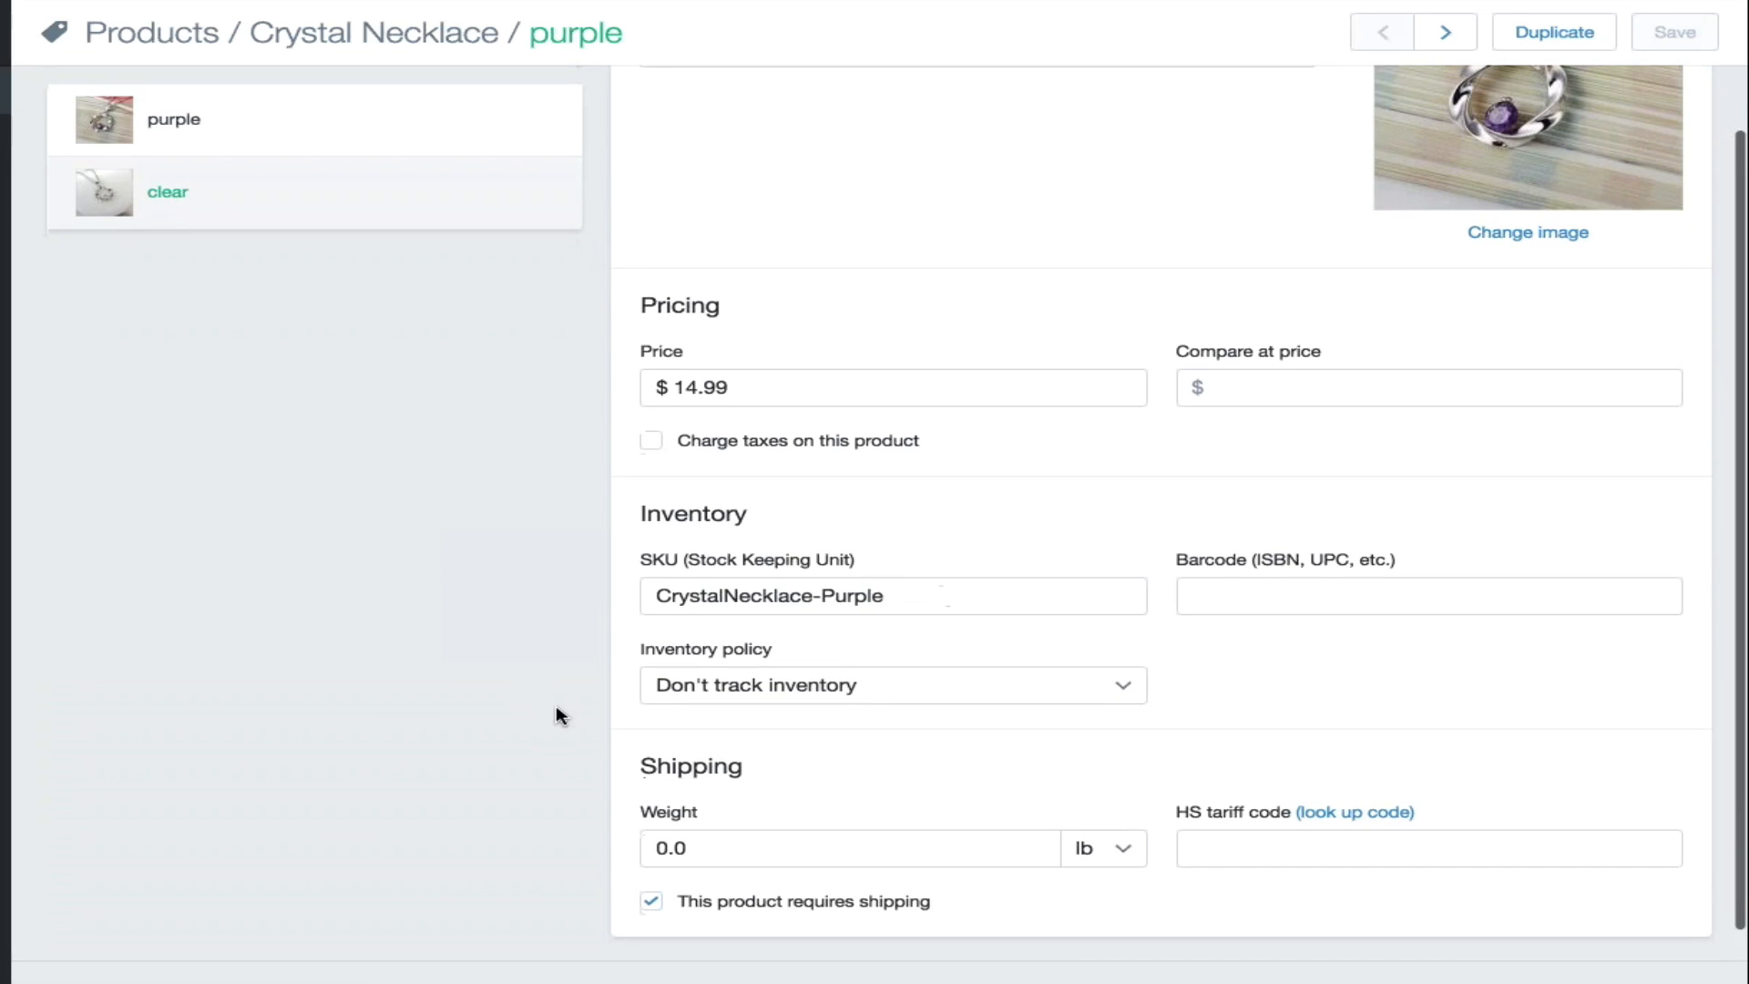
{"action": "scroll", "coordinate": [559, 714], "scroll_direction": "down", "scroll_amount": 2}
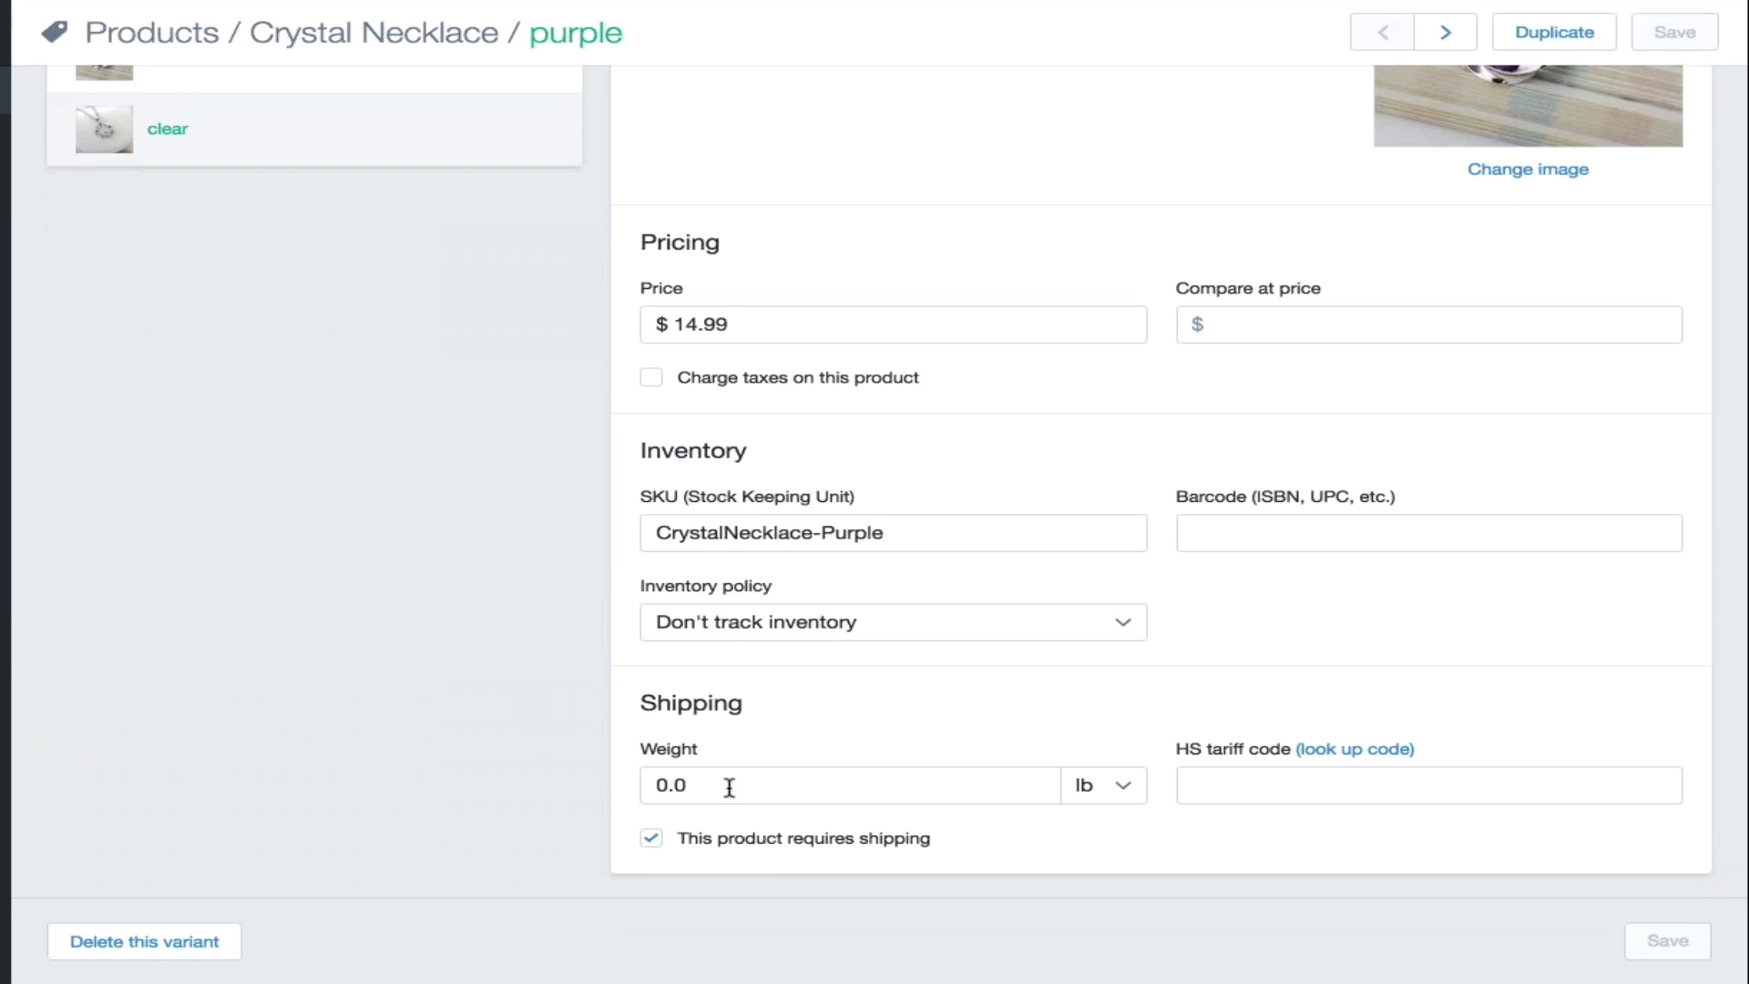
{"action": "scroll", "coordinate": [524, 779], "scroll_direction": "up", "scroll_amount": 3}
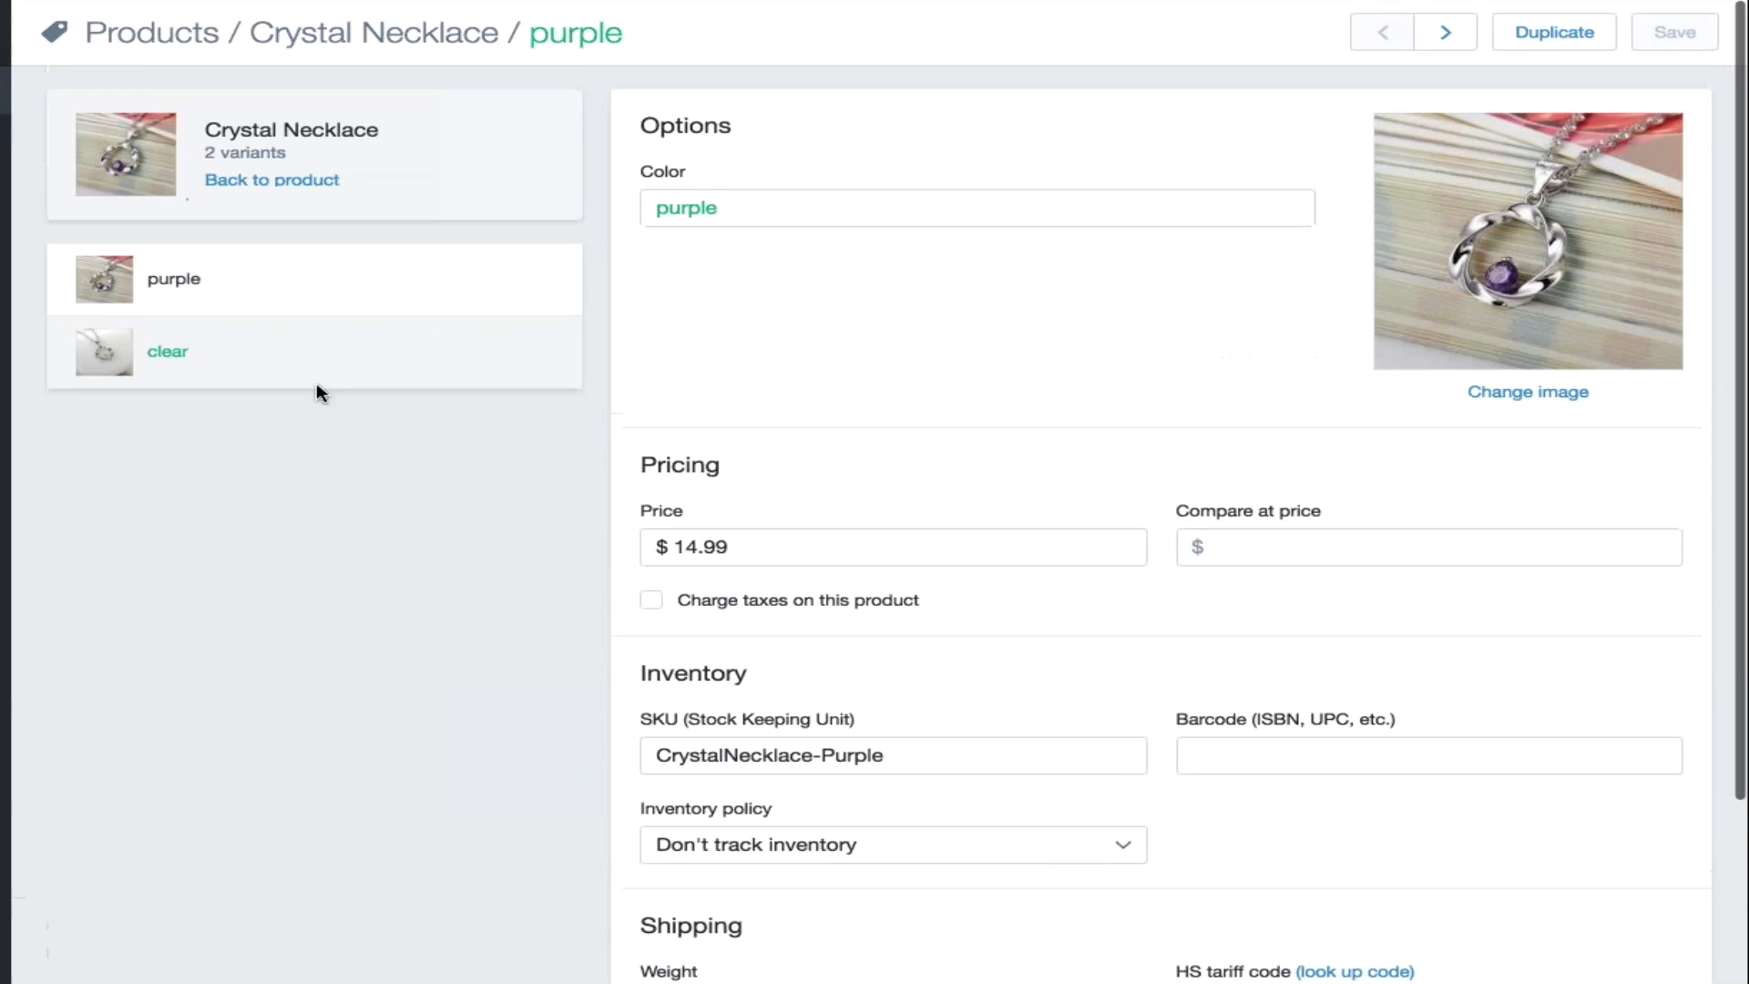
{"action": "left_click", "coordinate": [320, 368]}
{"action": "scroll", "coordinate": [469, 507], "scroll_direction": "down", "scroll_amount": 3}
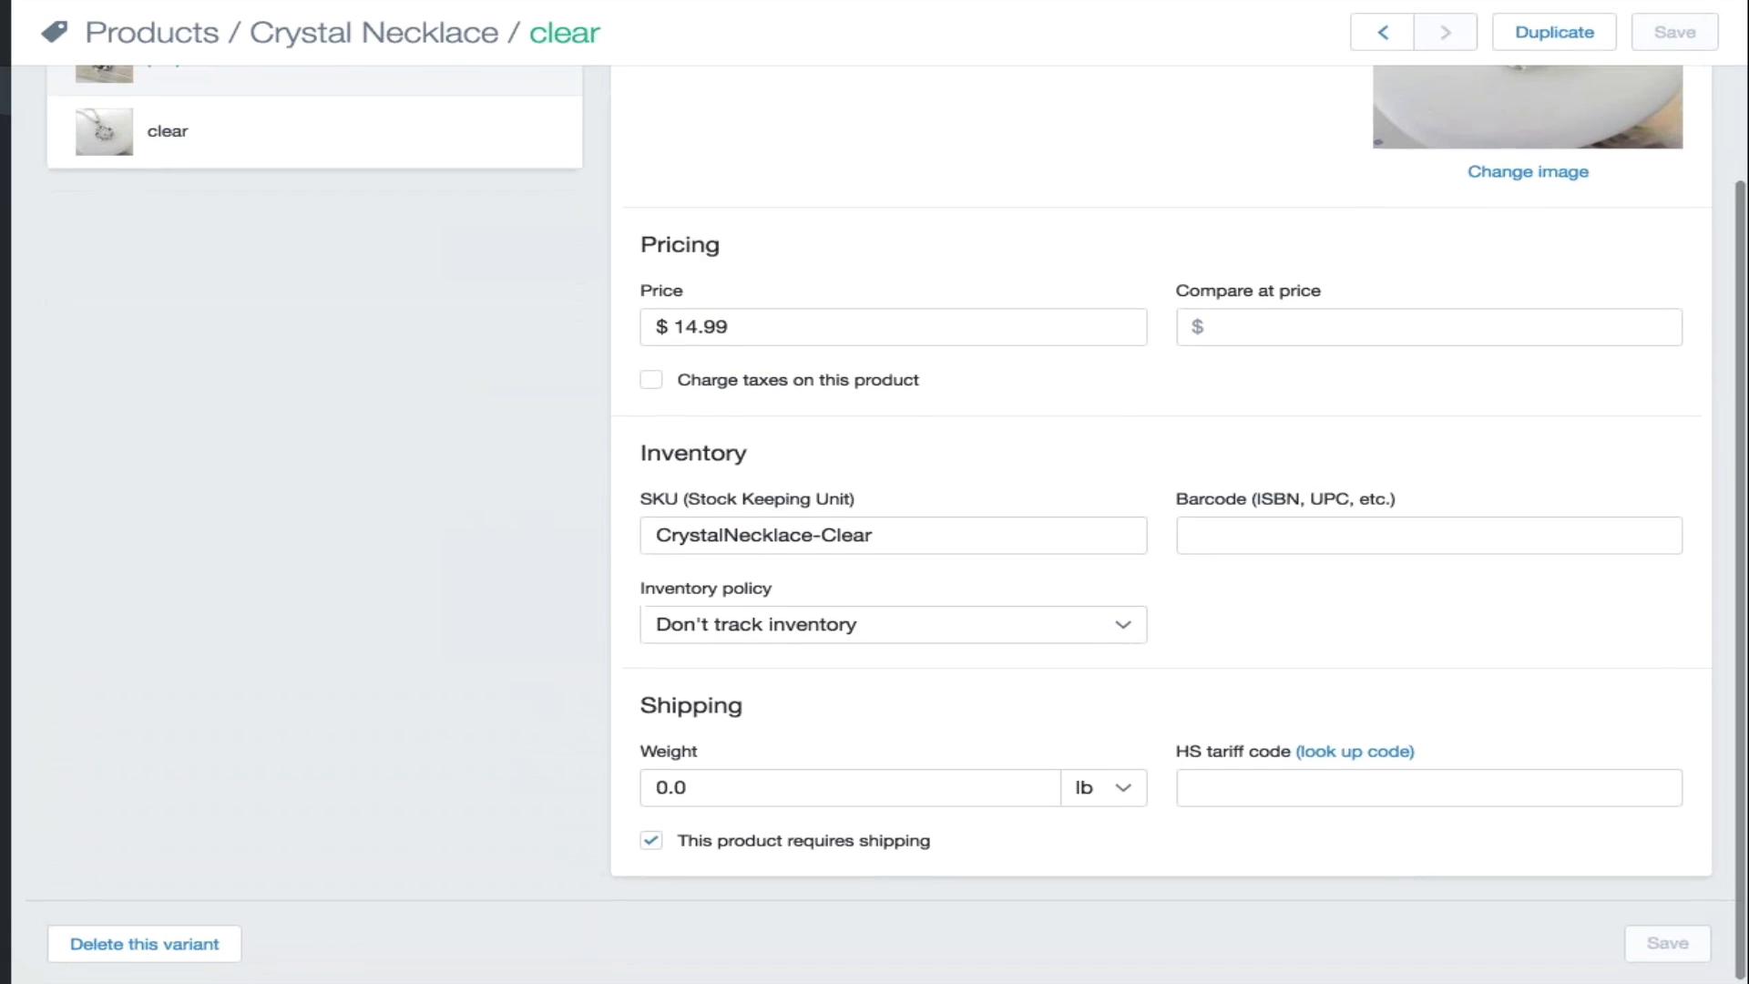
{"action": "scroll", "coordinate": [724, 543], "scroll_direction": "up", "scroll_amount": 3}
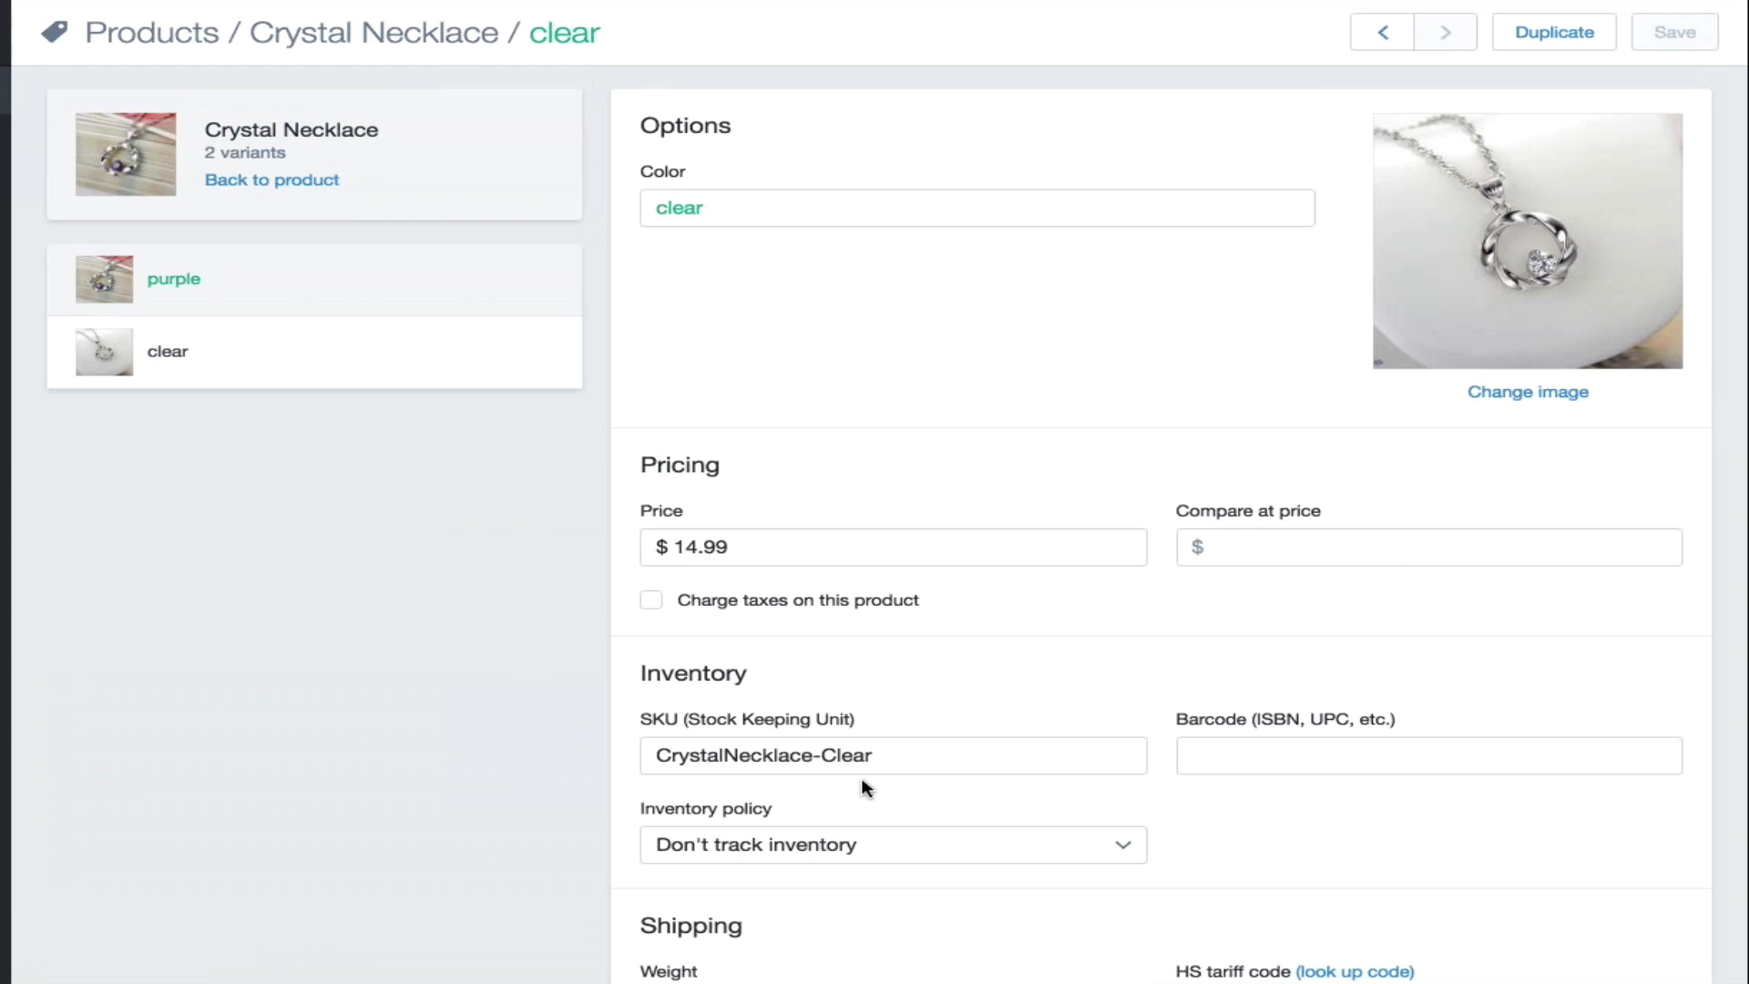
{"action": "left_click", "coordinate": [311, 182]}
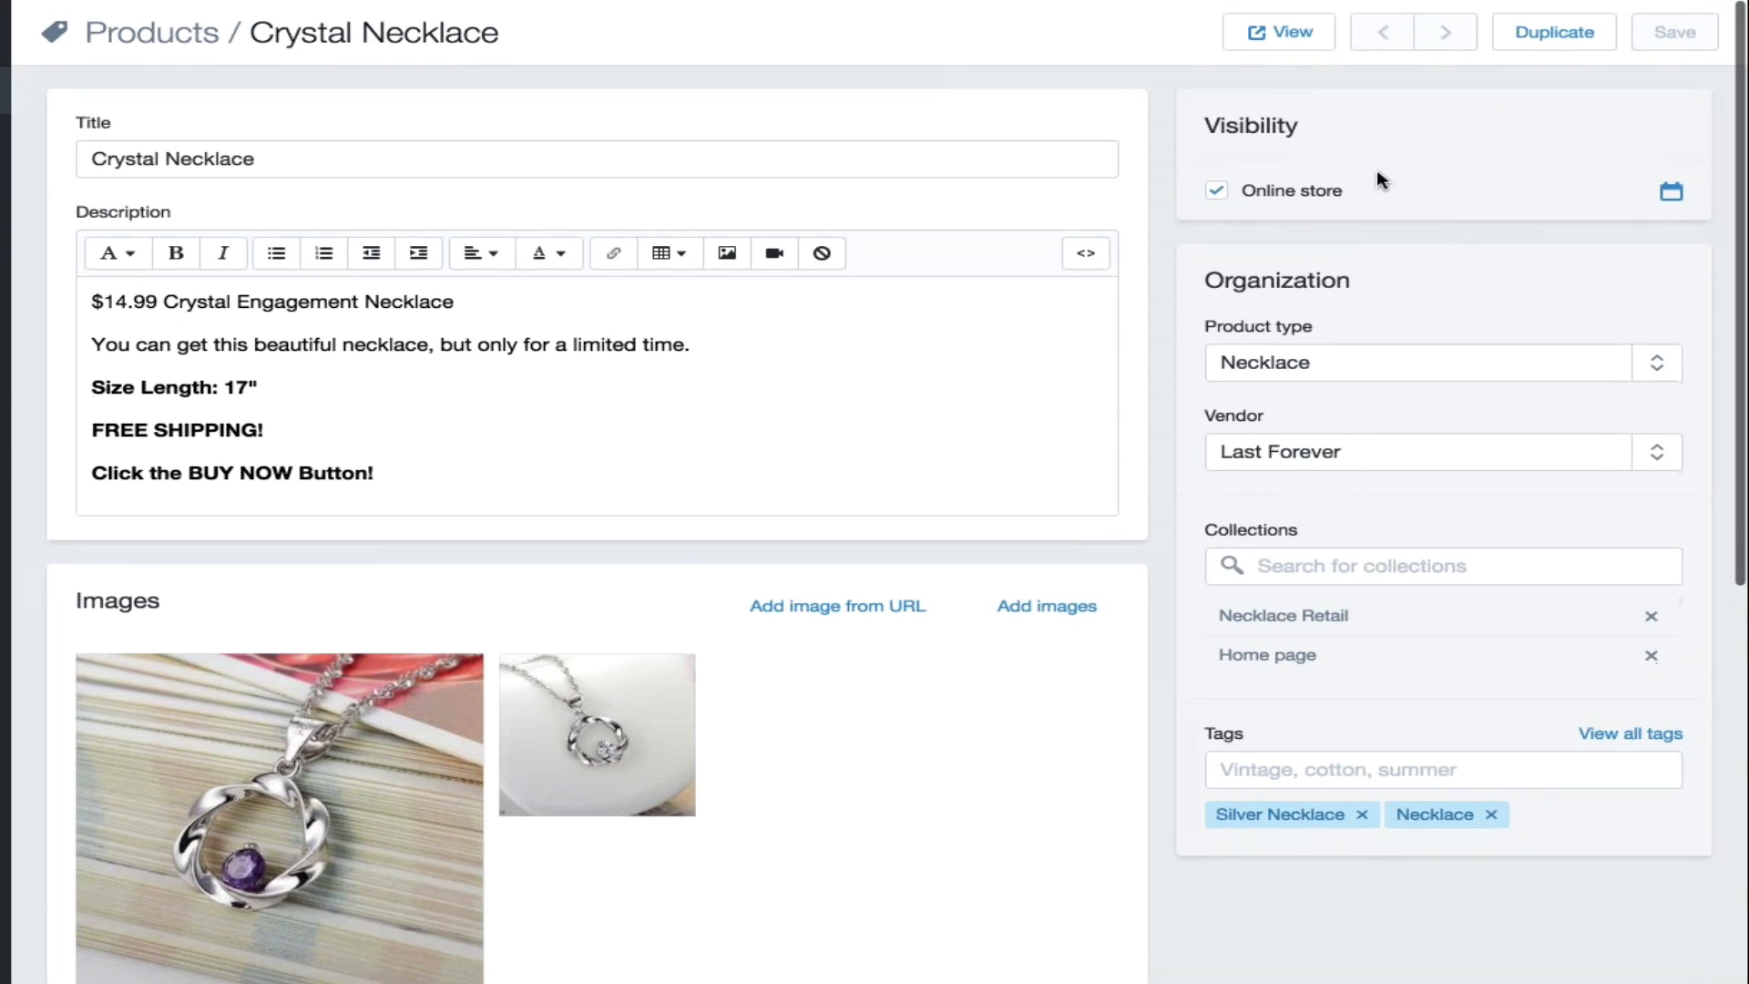
Step: View the Crystal Necklace's page in the online store and switch its color to clear to check the variant image
{"action": "left_click", "coordinate": [1276, 32]}
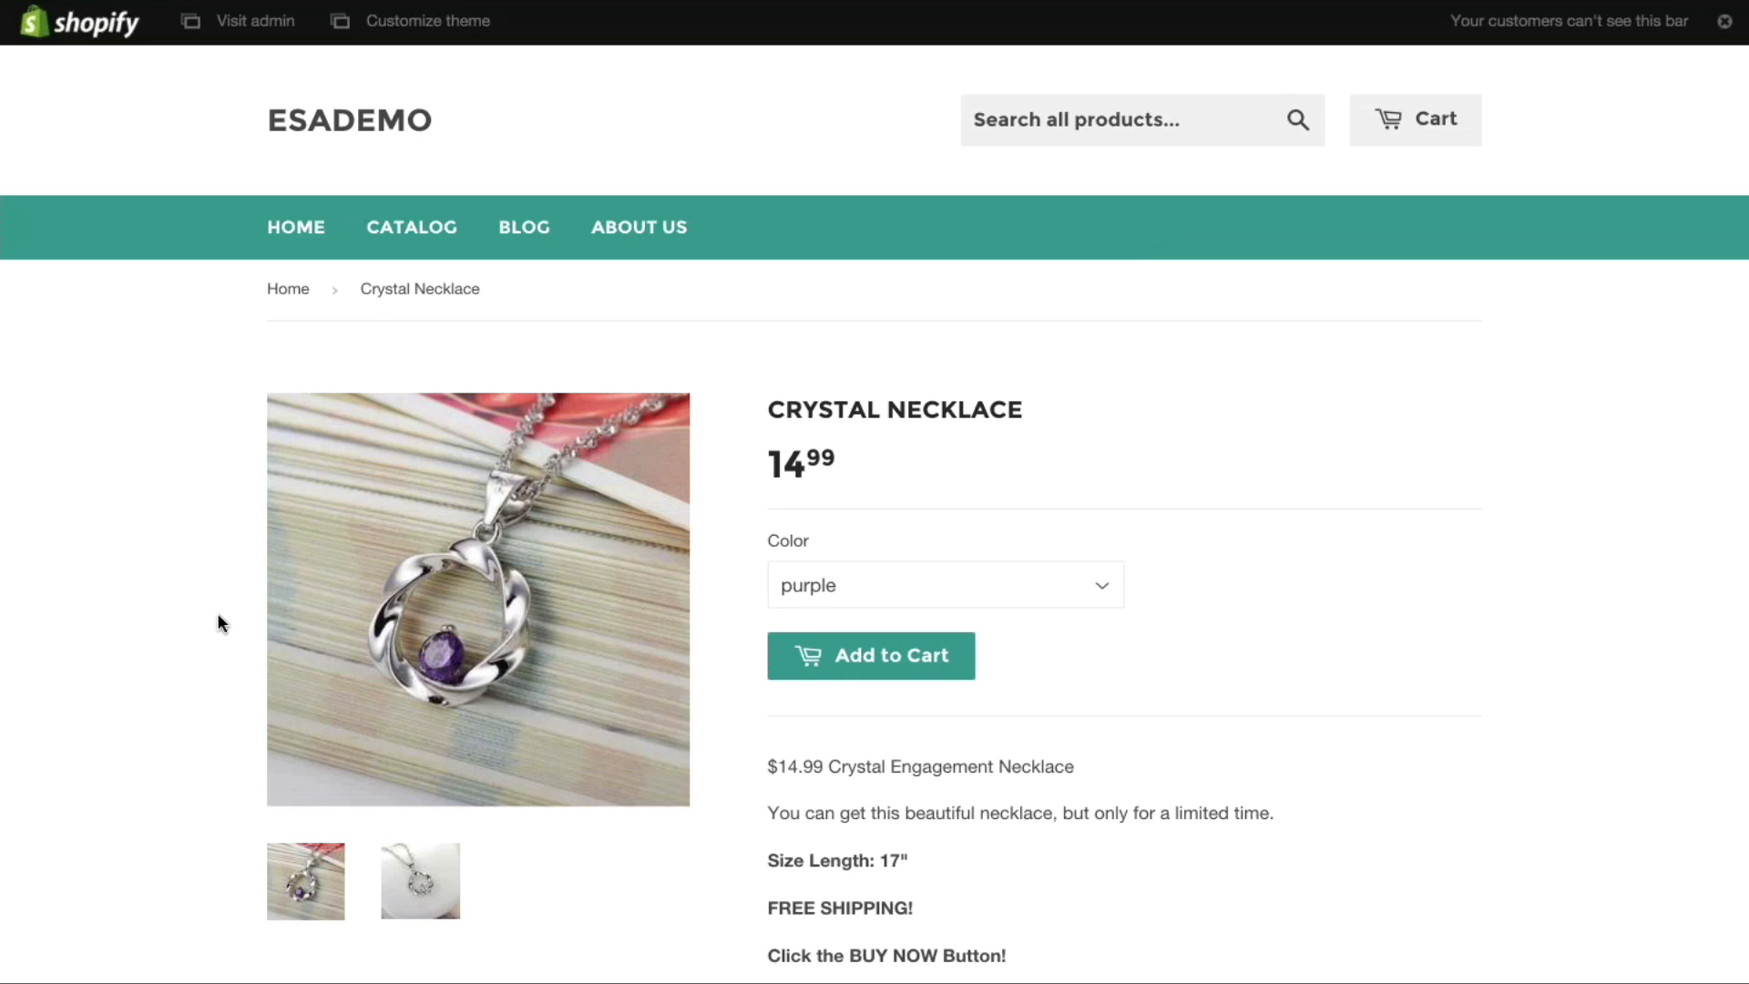
{"action": "scroll", "coordinate": [217, 612], "scroll_direction": "down", "scroll_amount": 2}
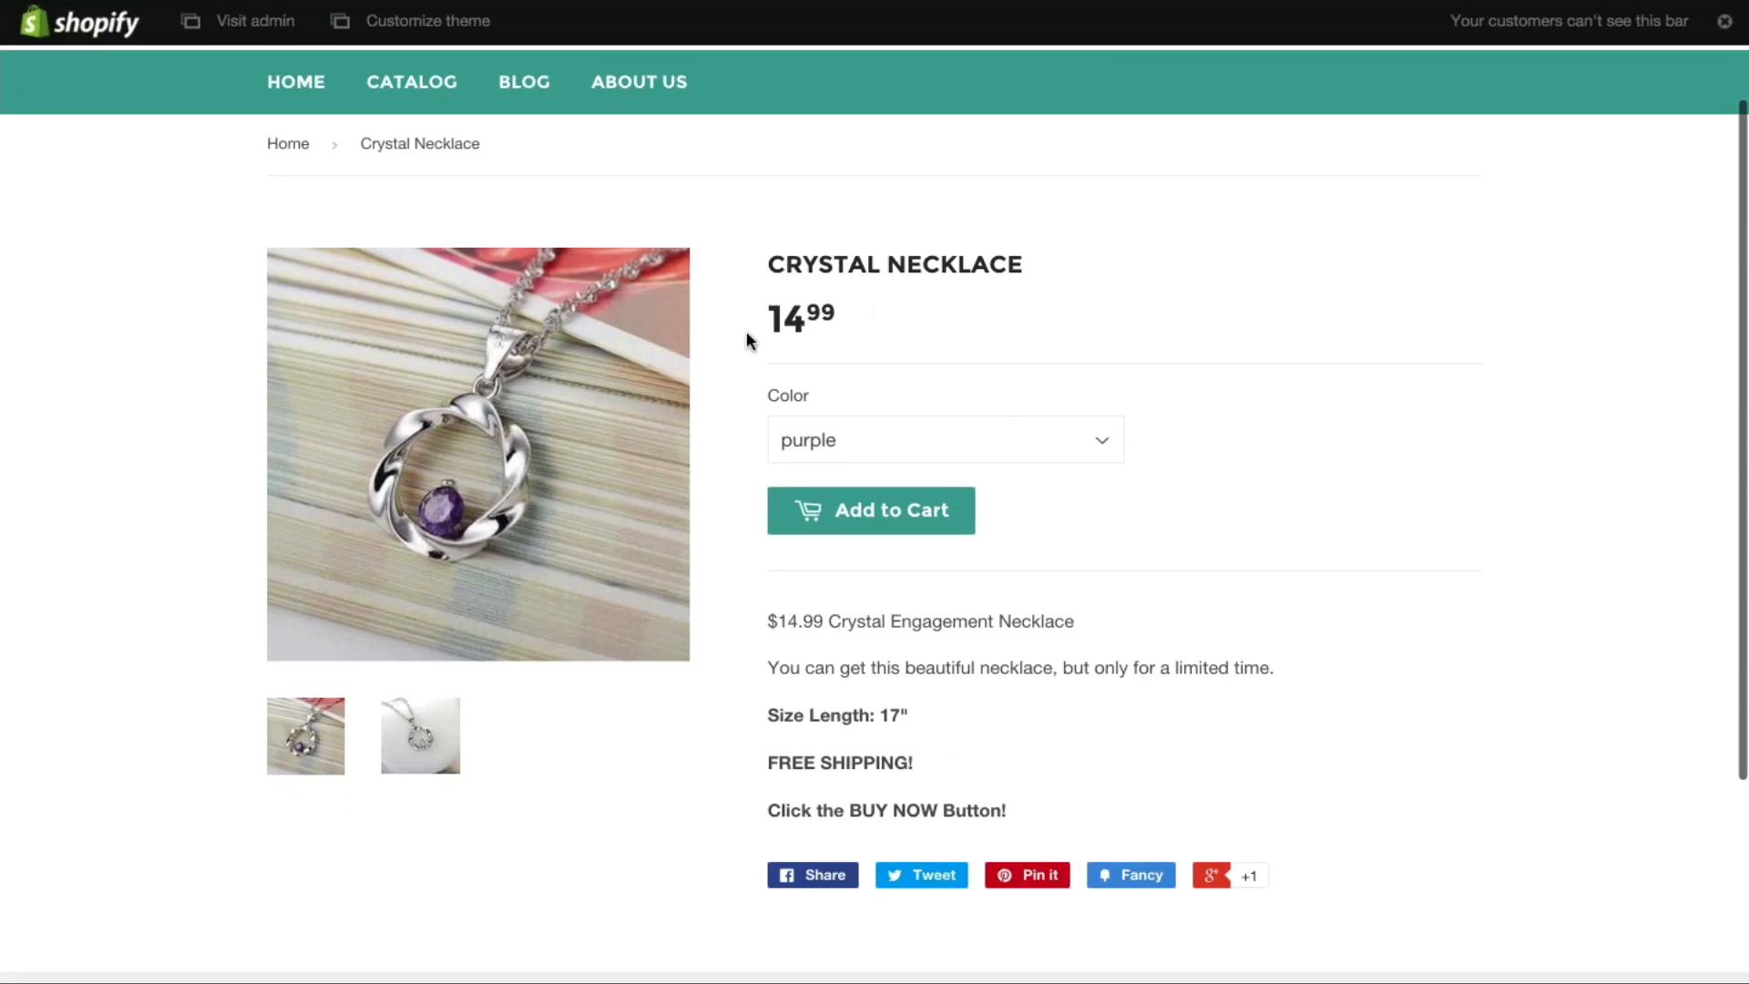
{"action": "left_click", "coordinate": [1111, 446]}
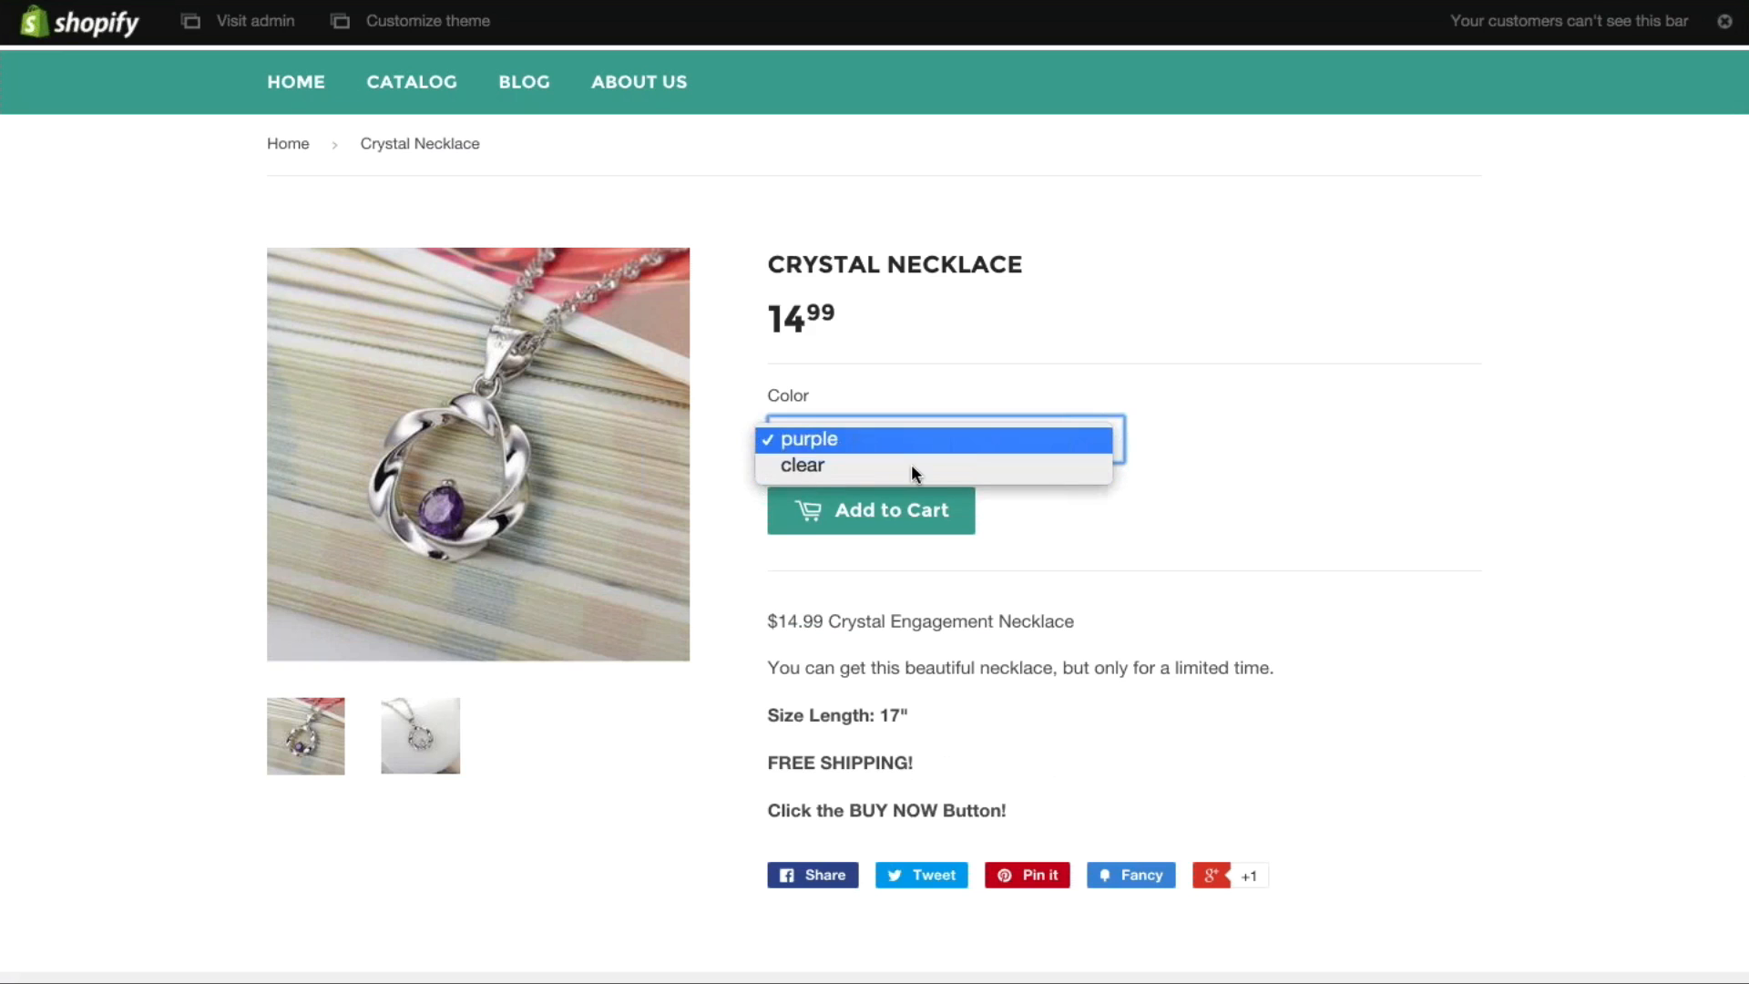
{"action": "left_click", "coordinate": [810, 468]}
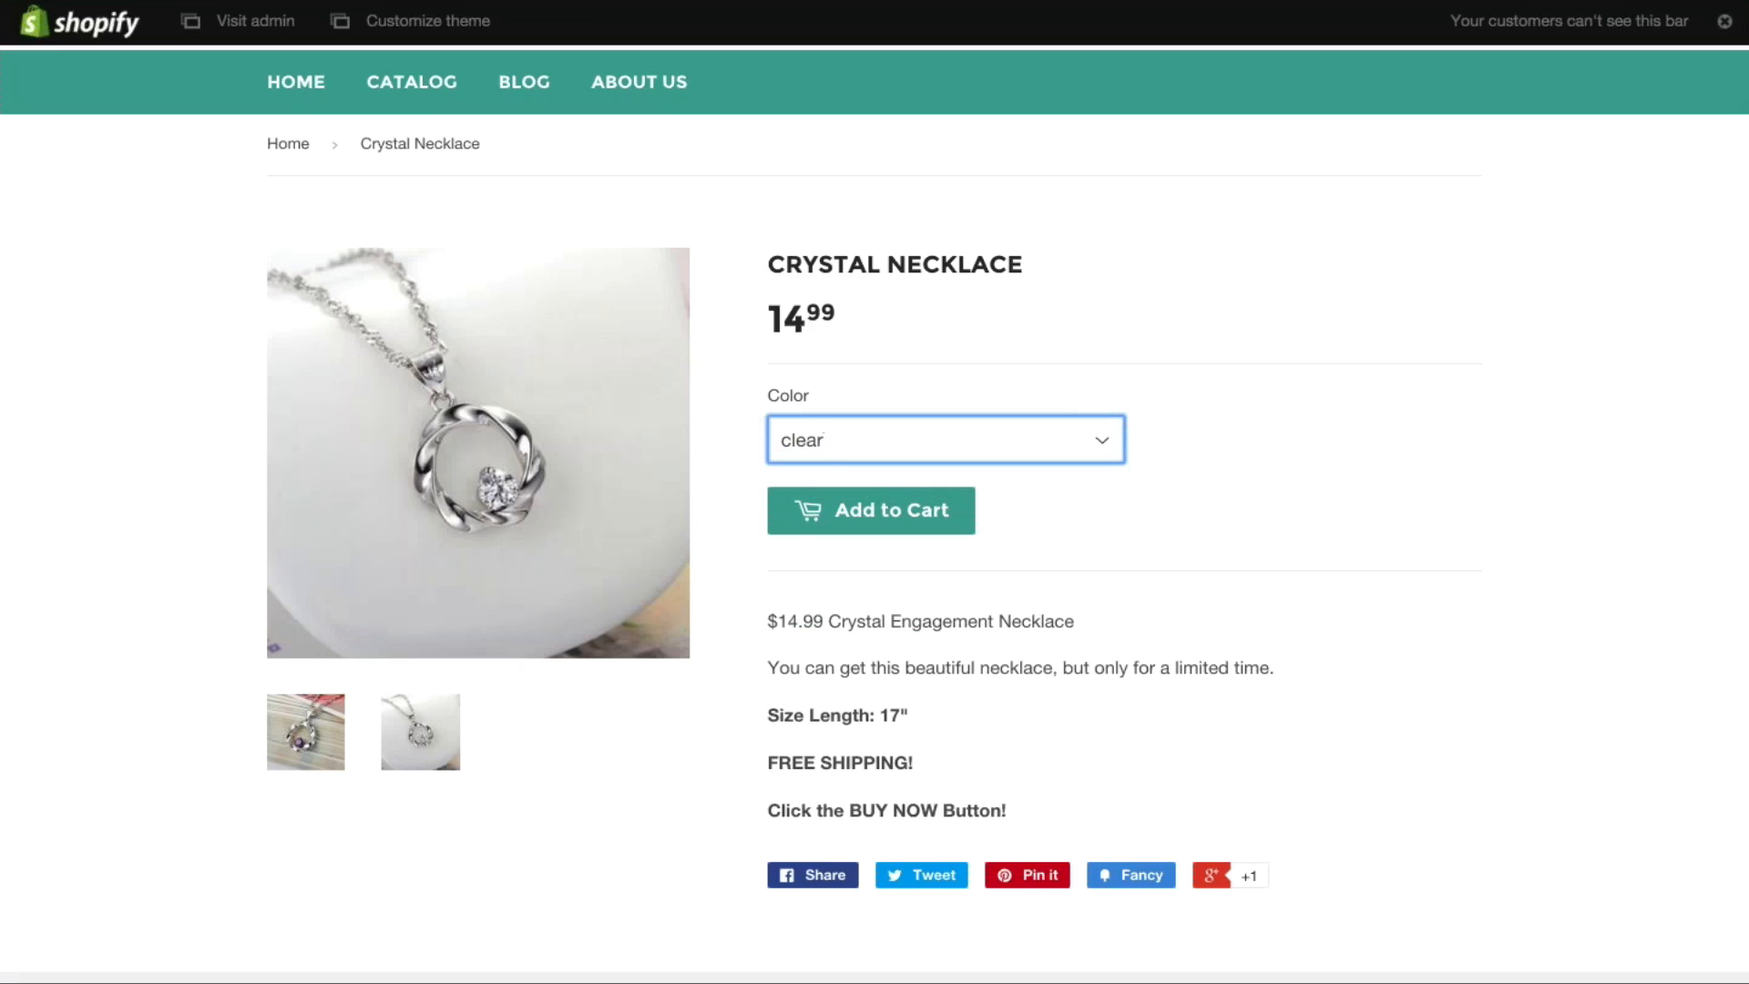
{"action": "scroll", "coordinate": [1057, 505], "scroll_direction": "down", "scroll_amount": 3}
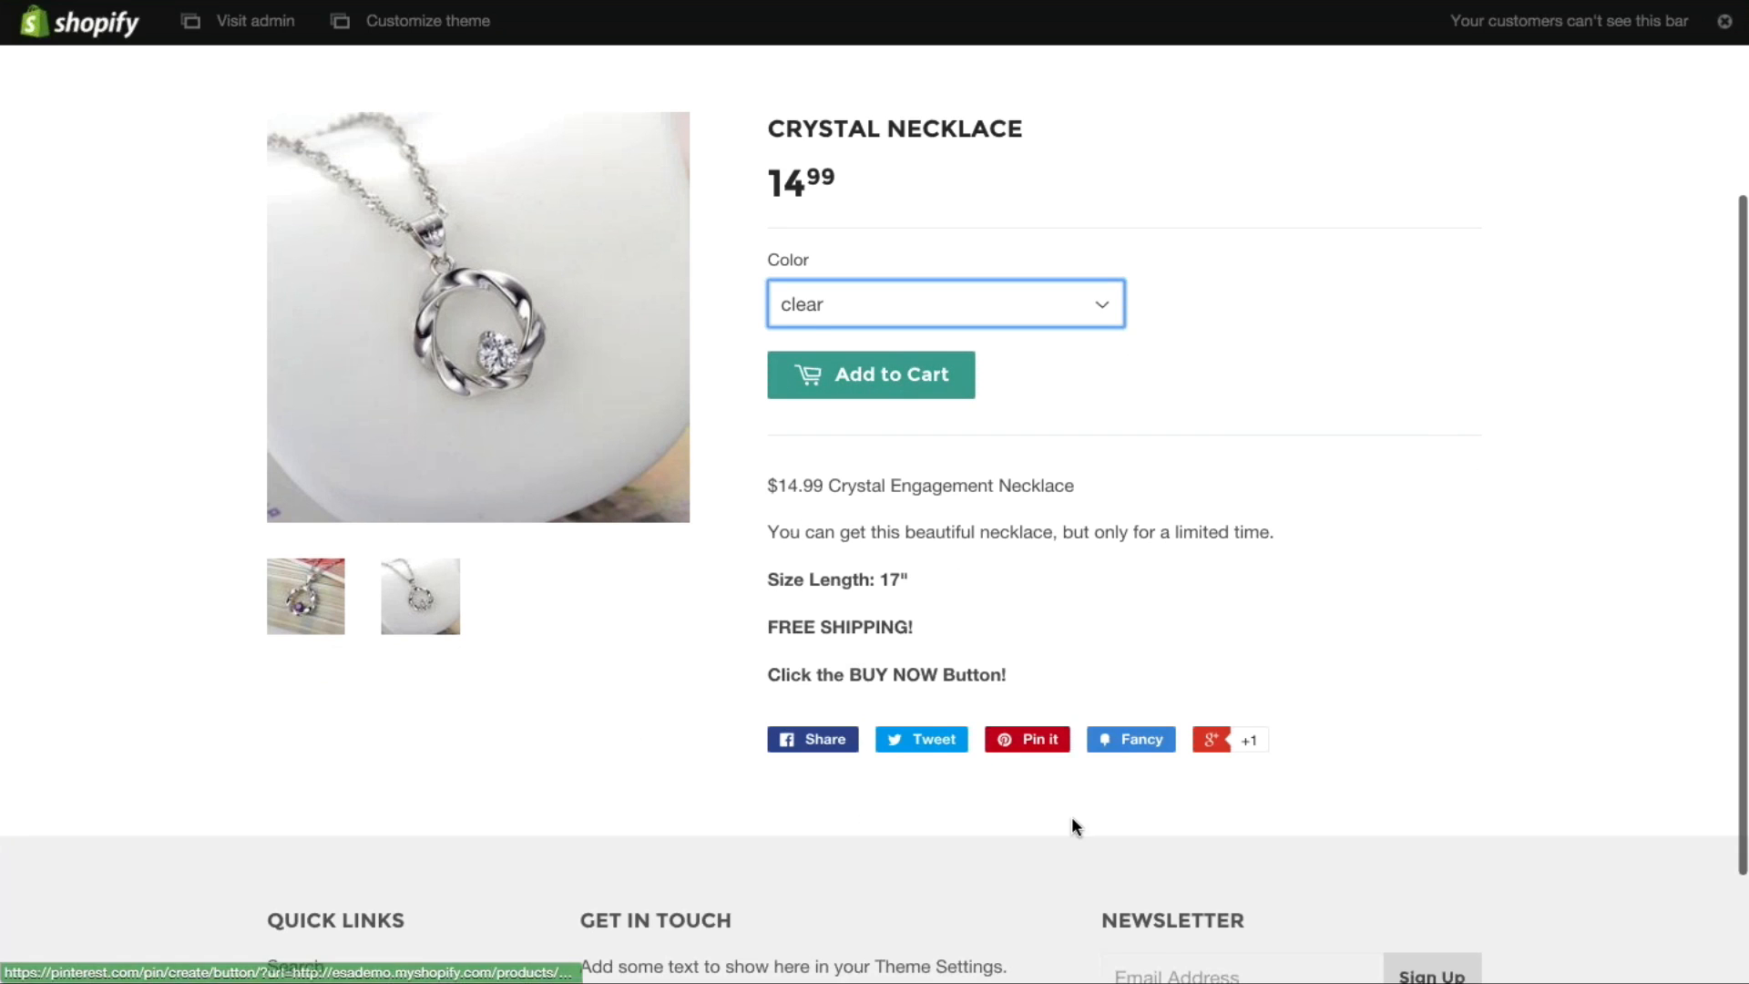
{"action": "scroll", "coordinate": [1071, 817], "scroll_direction": "up", "scroll_amount": 5}
{"action": "scroll", "coordinate": [1071, 816], "scroll_direction": "up", "scroll_amount": 2}
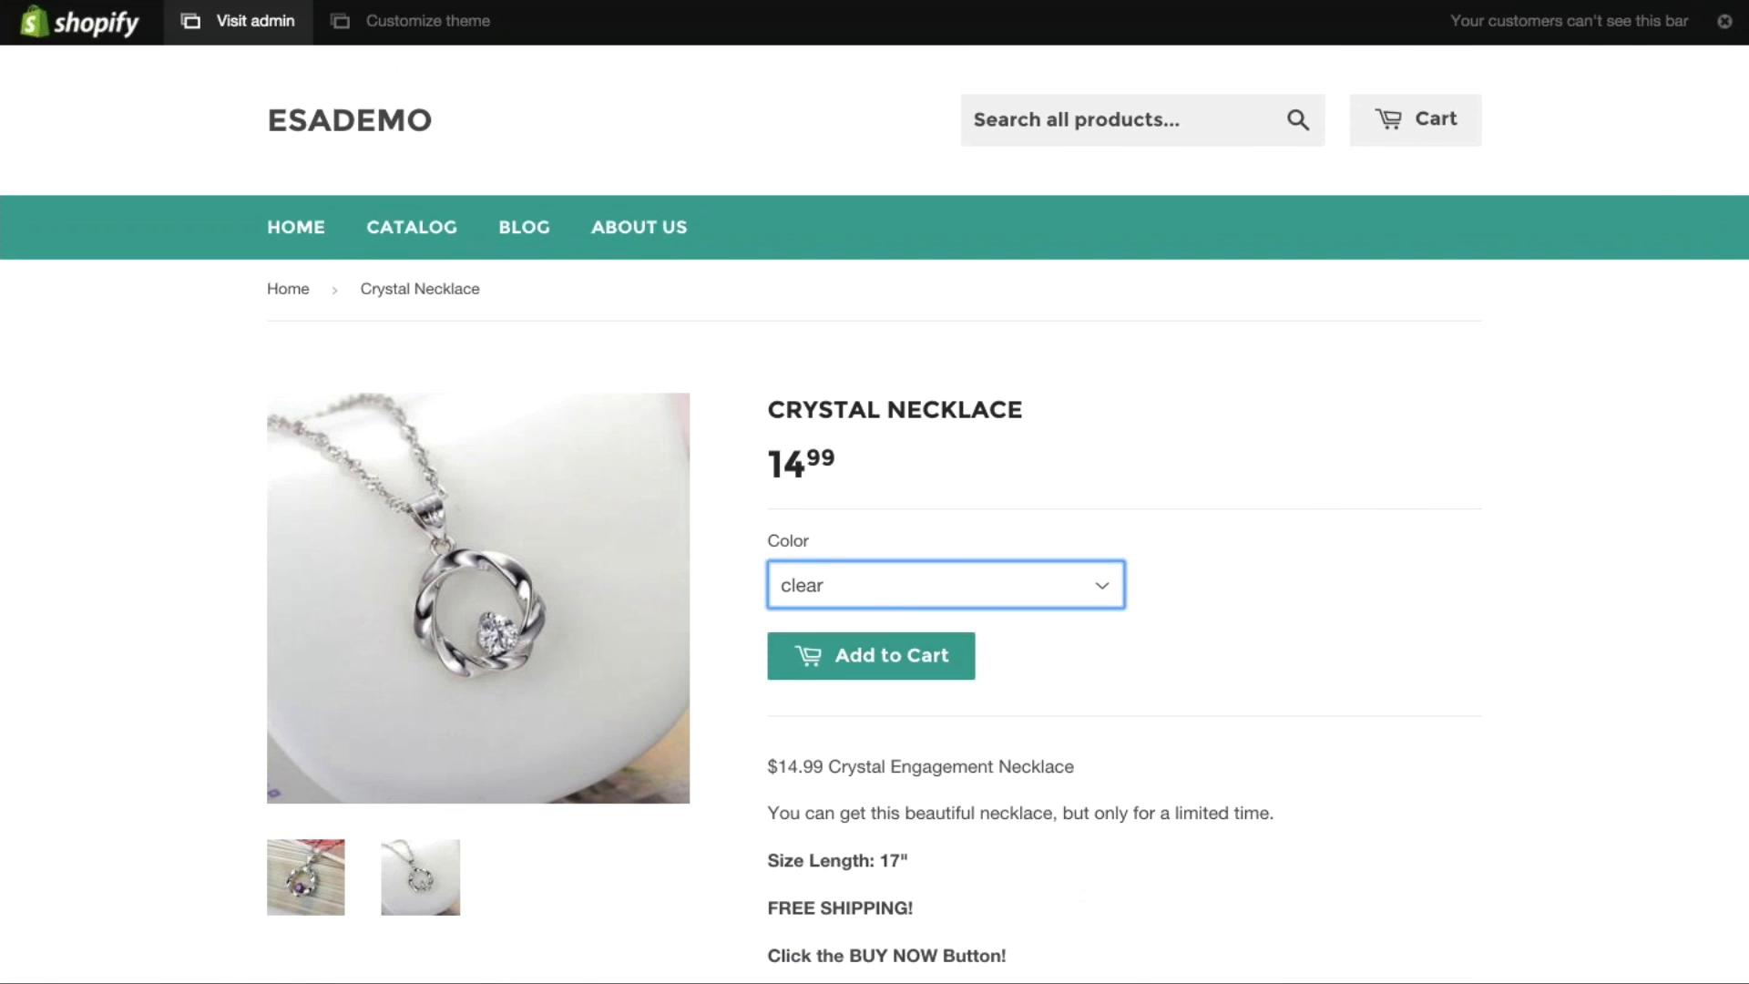
Step: Return to the store admin and go back to the list of all products
{"action": "left_click", "coordinate": [239, 21]}
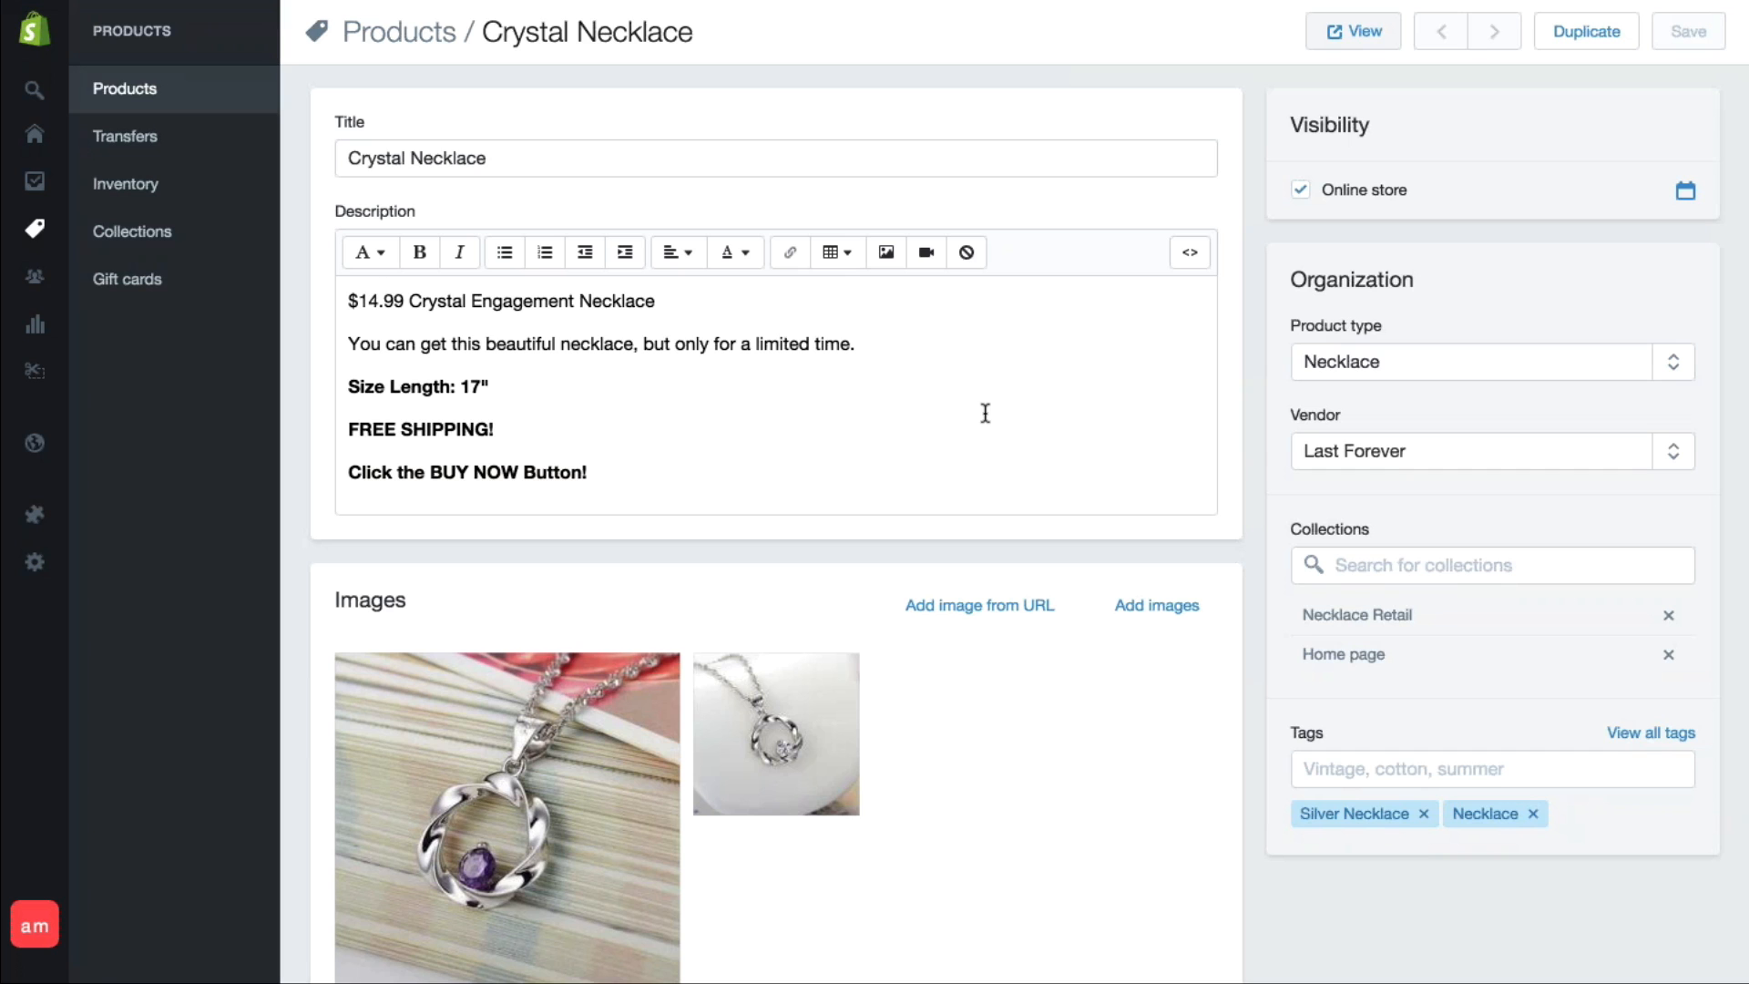
{"action": "scroll", "coordinate": [985, 413], "scroll_direction": "down", "scroll_amount": 1}
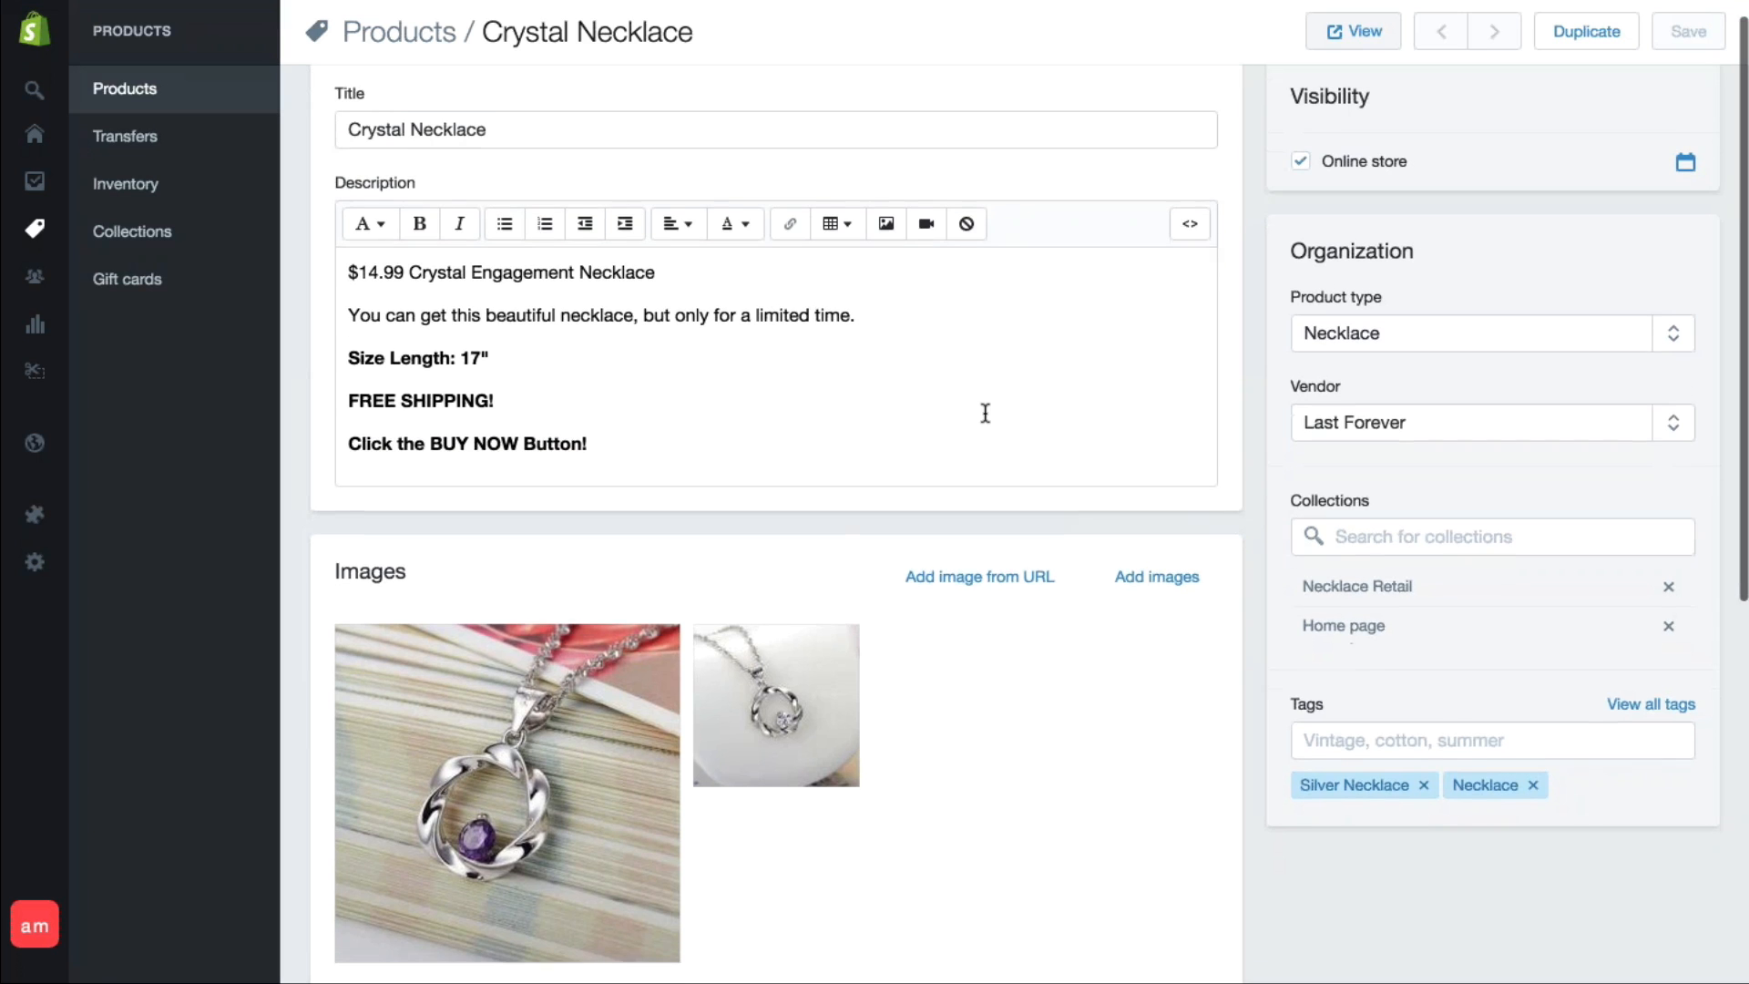
{"action": "scroll", "coordinate": [378, 488], "scroll_direction": "down", "scroll_amount": 2}
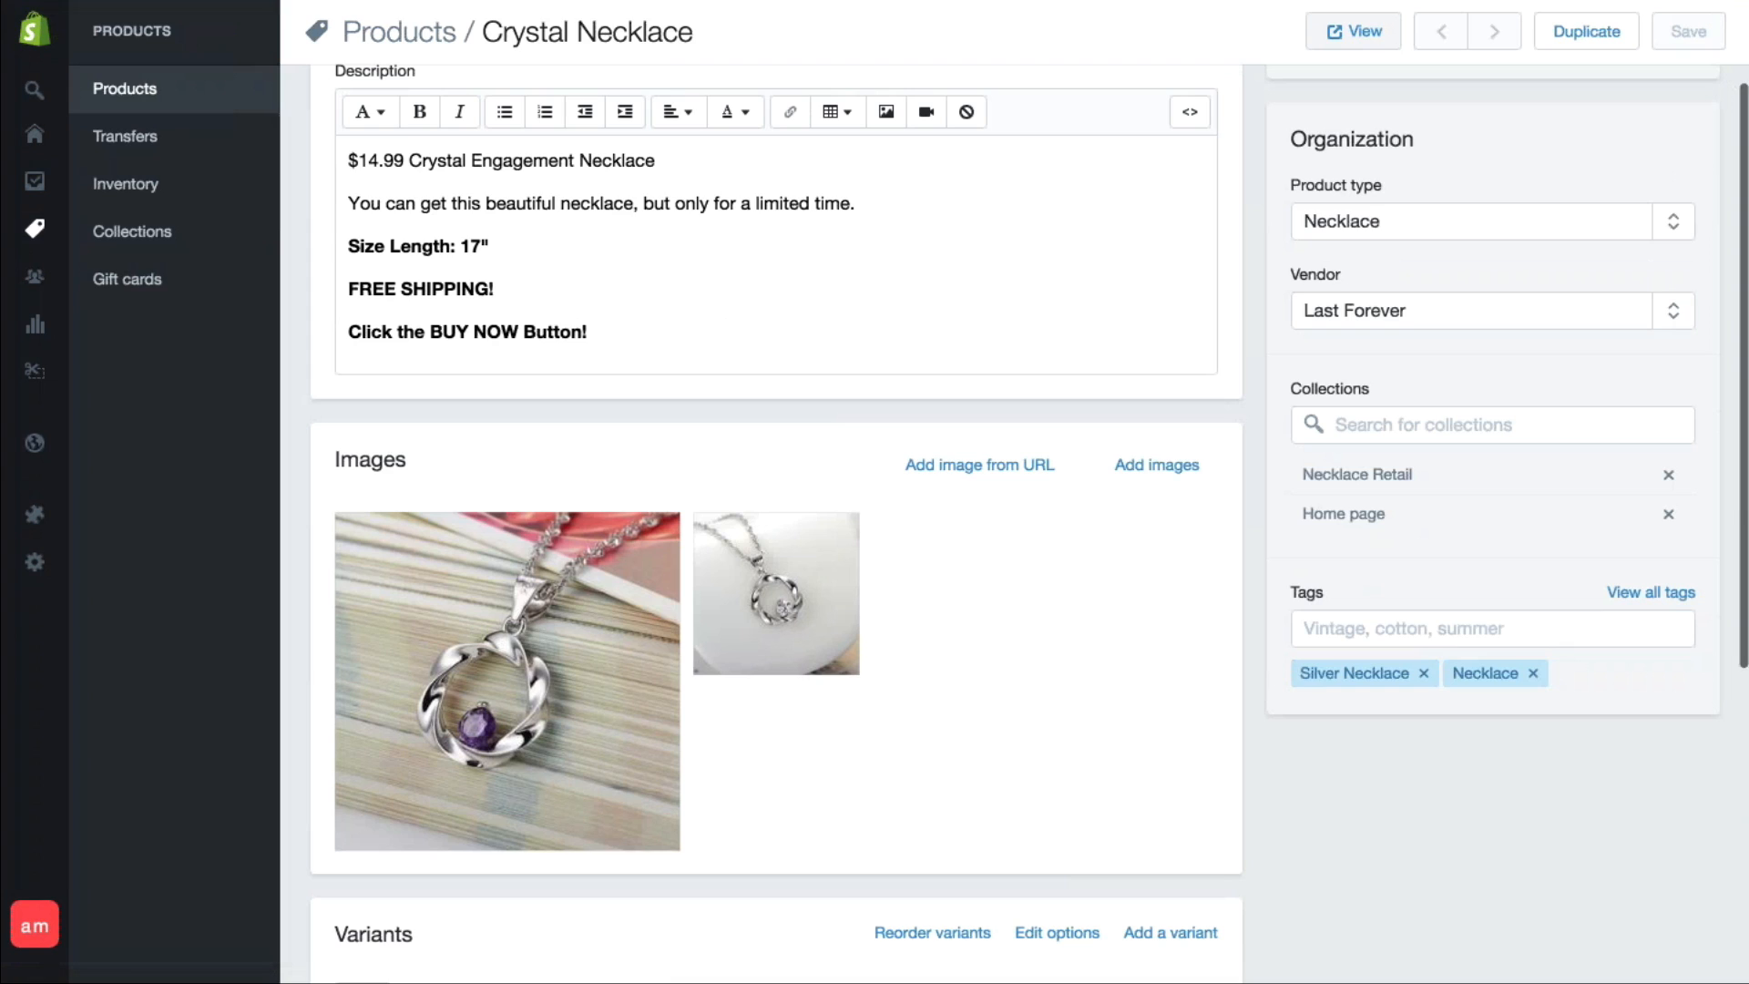
{"action": "left_click", "coordinate": [127, 90]}
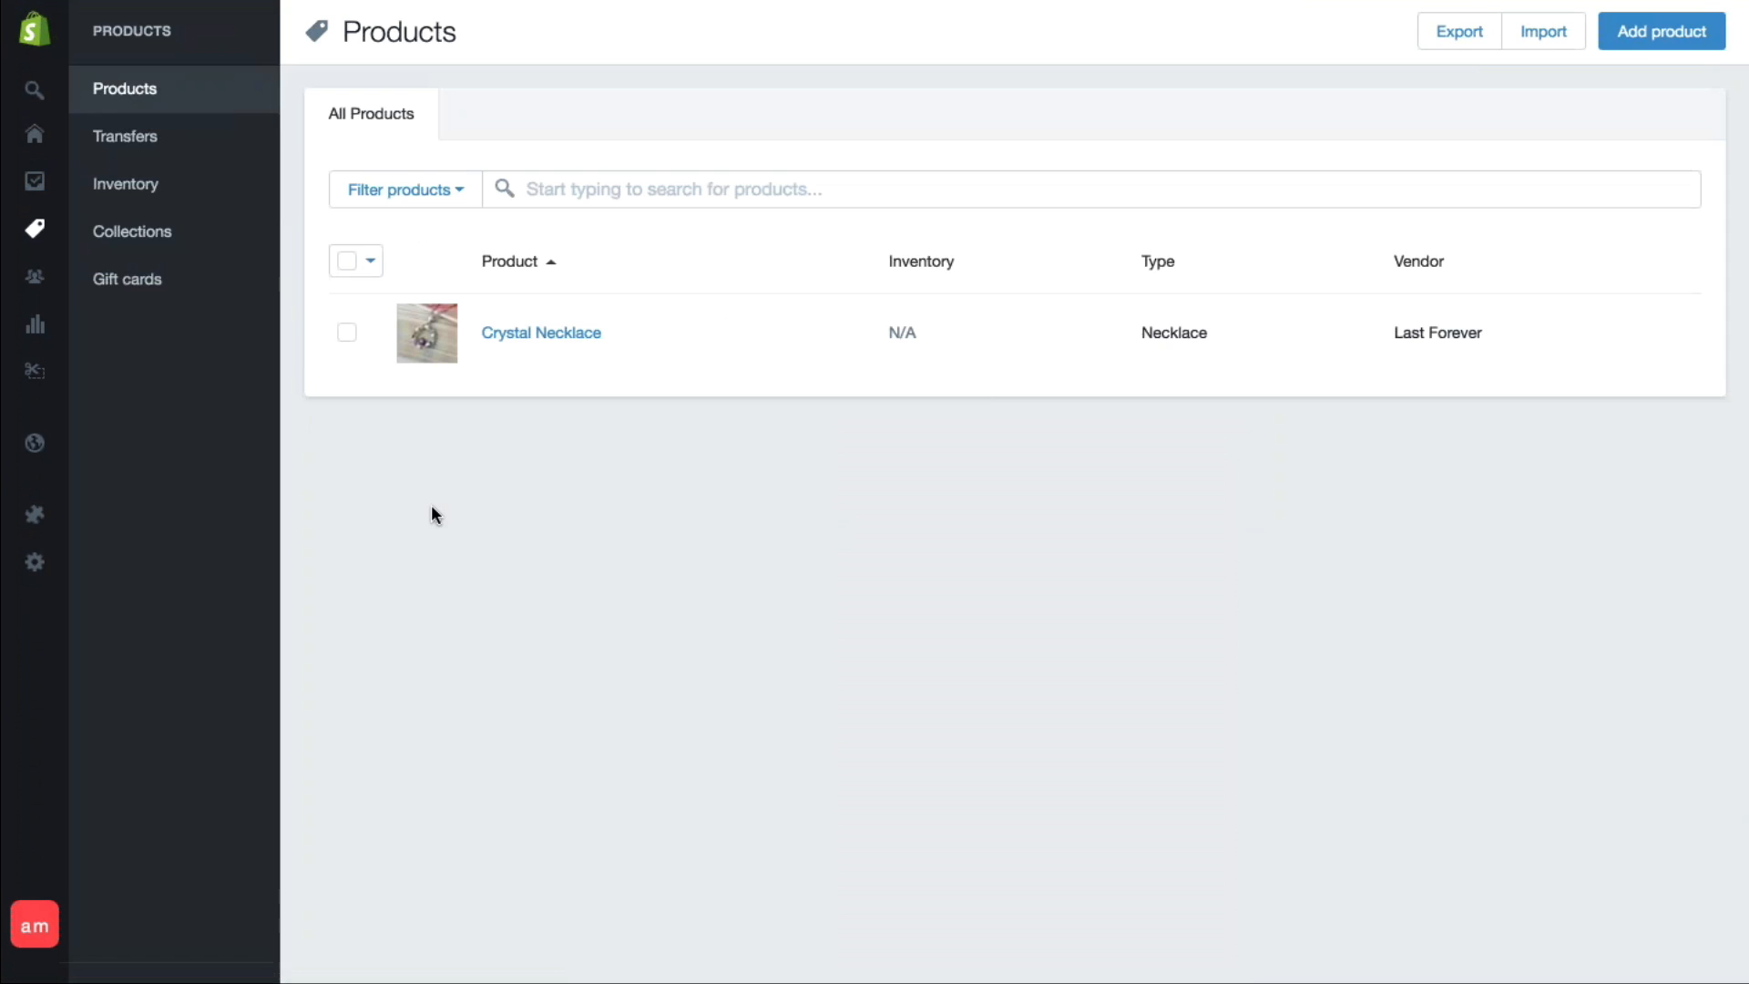
Step: Open a blank new product form and examine its pricing, inventory, shipping and variants sections
{"action": "left_click", "coordinate": [1654, 39]}
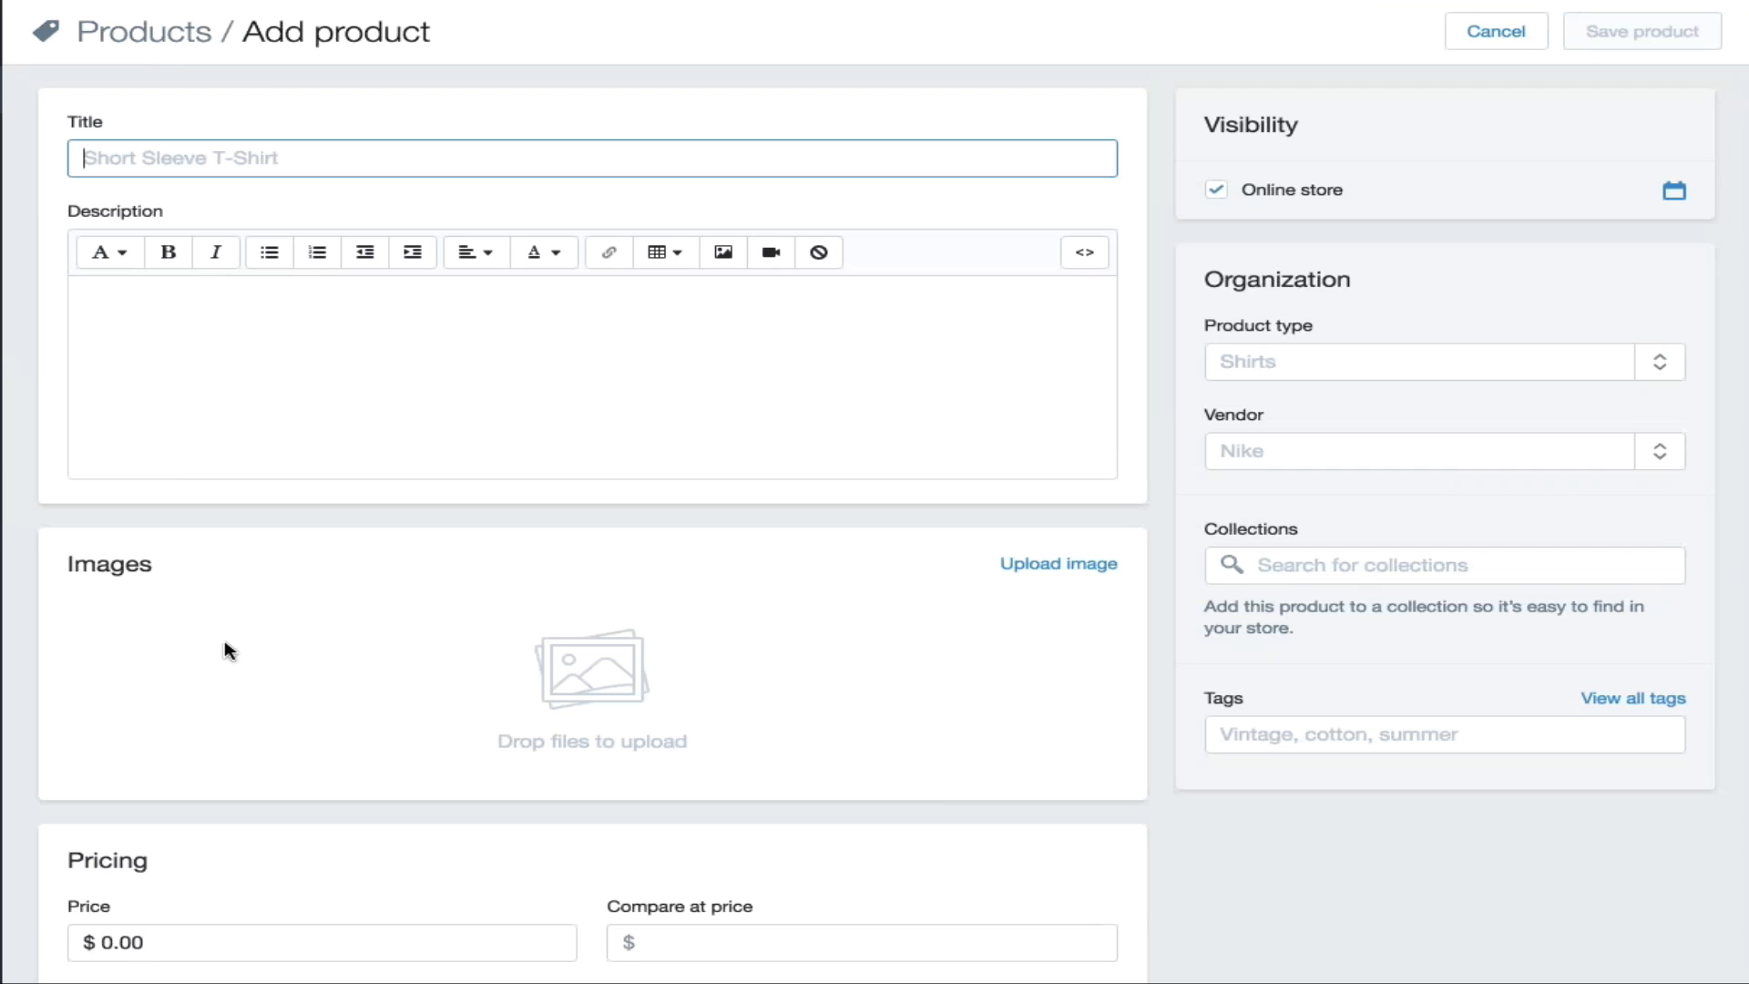
{"action": "scroll", "coordinate": [224, 642], "scroll_direction": "down", "scroll_amount": 1}
{"action": "scroll", "coordinate": [224, 641], "scroll_direction": "down", "scroll_amount": 5}
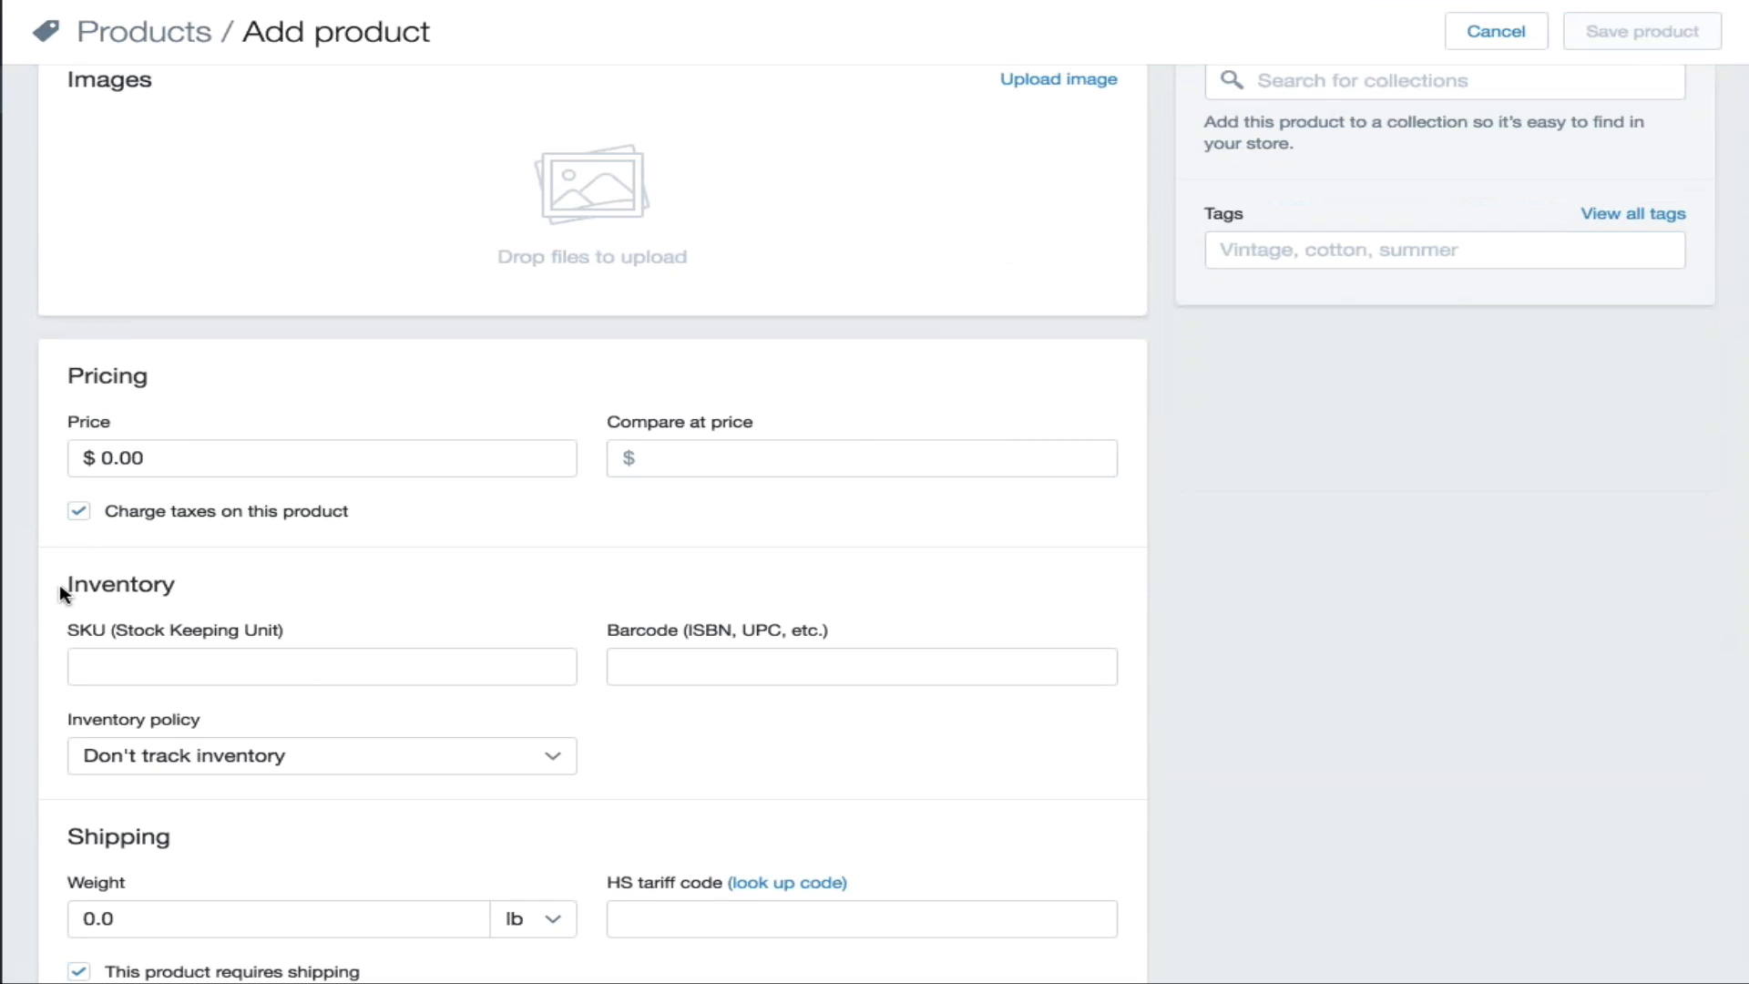
{"action": "scroll", "coordinate": [58, 583], "scroll_direction": "down", "scroll_amount": 3}
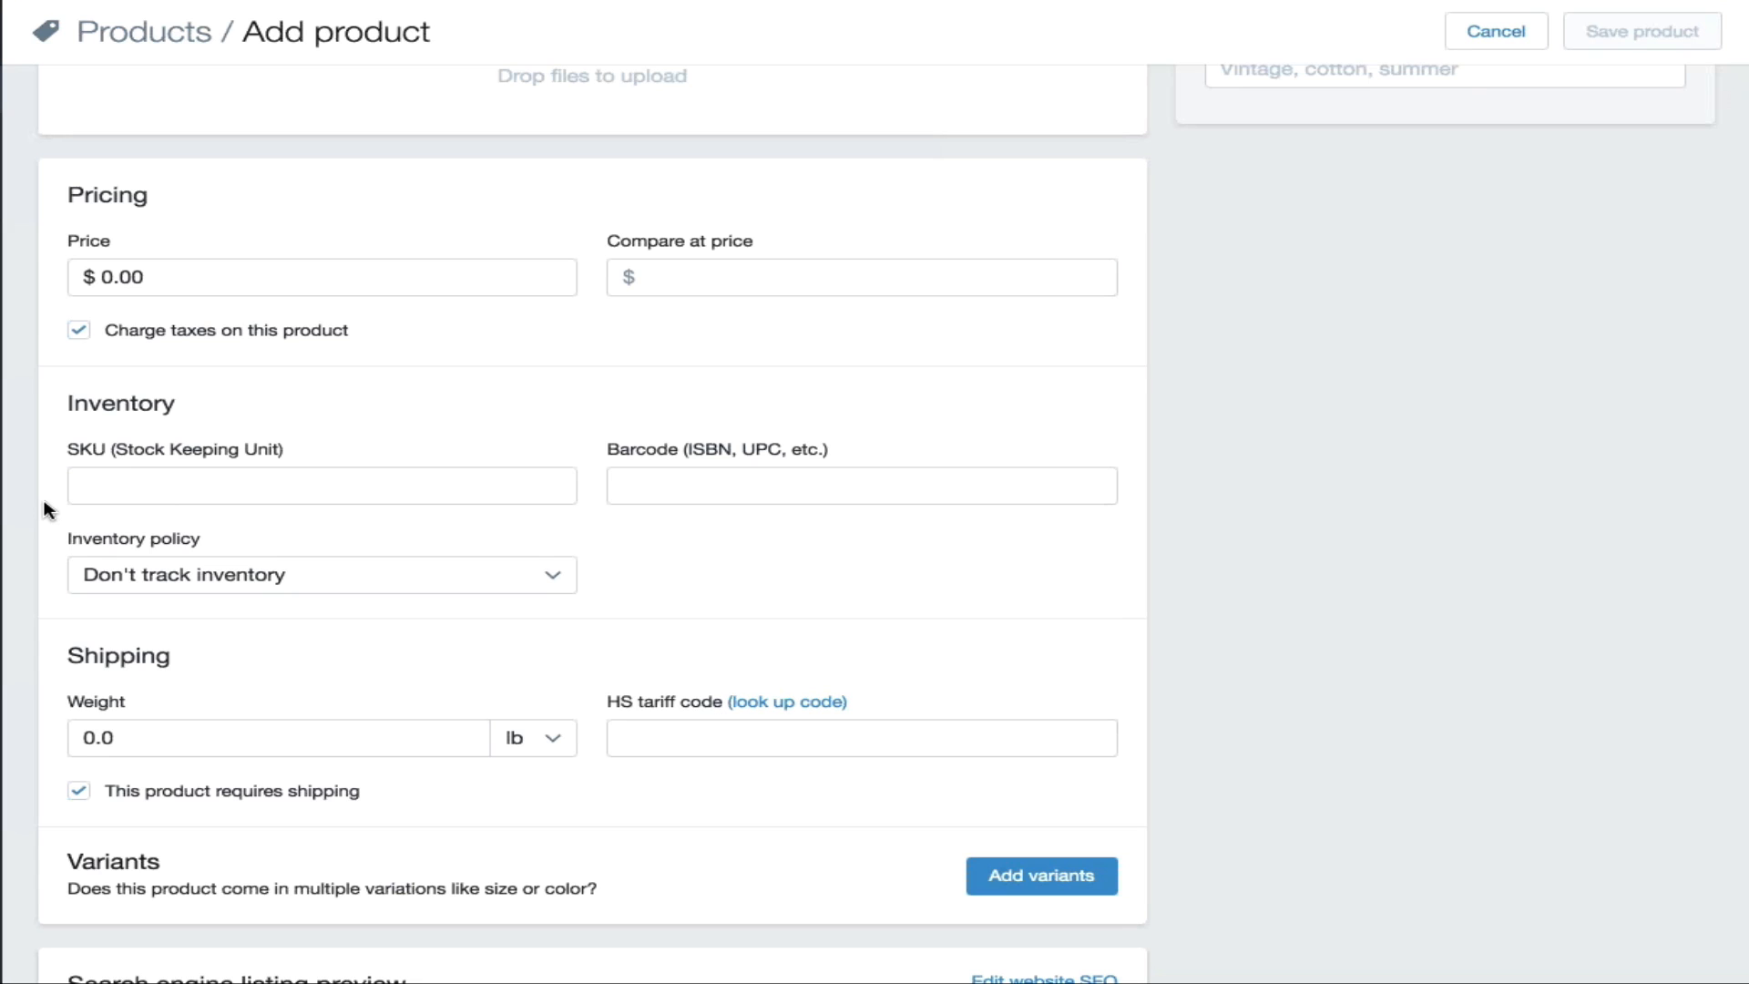
{"action": "scroll", "coordinate": [48, 510], "scroll_direction": "down", "scroll_amount": 1}
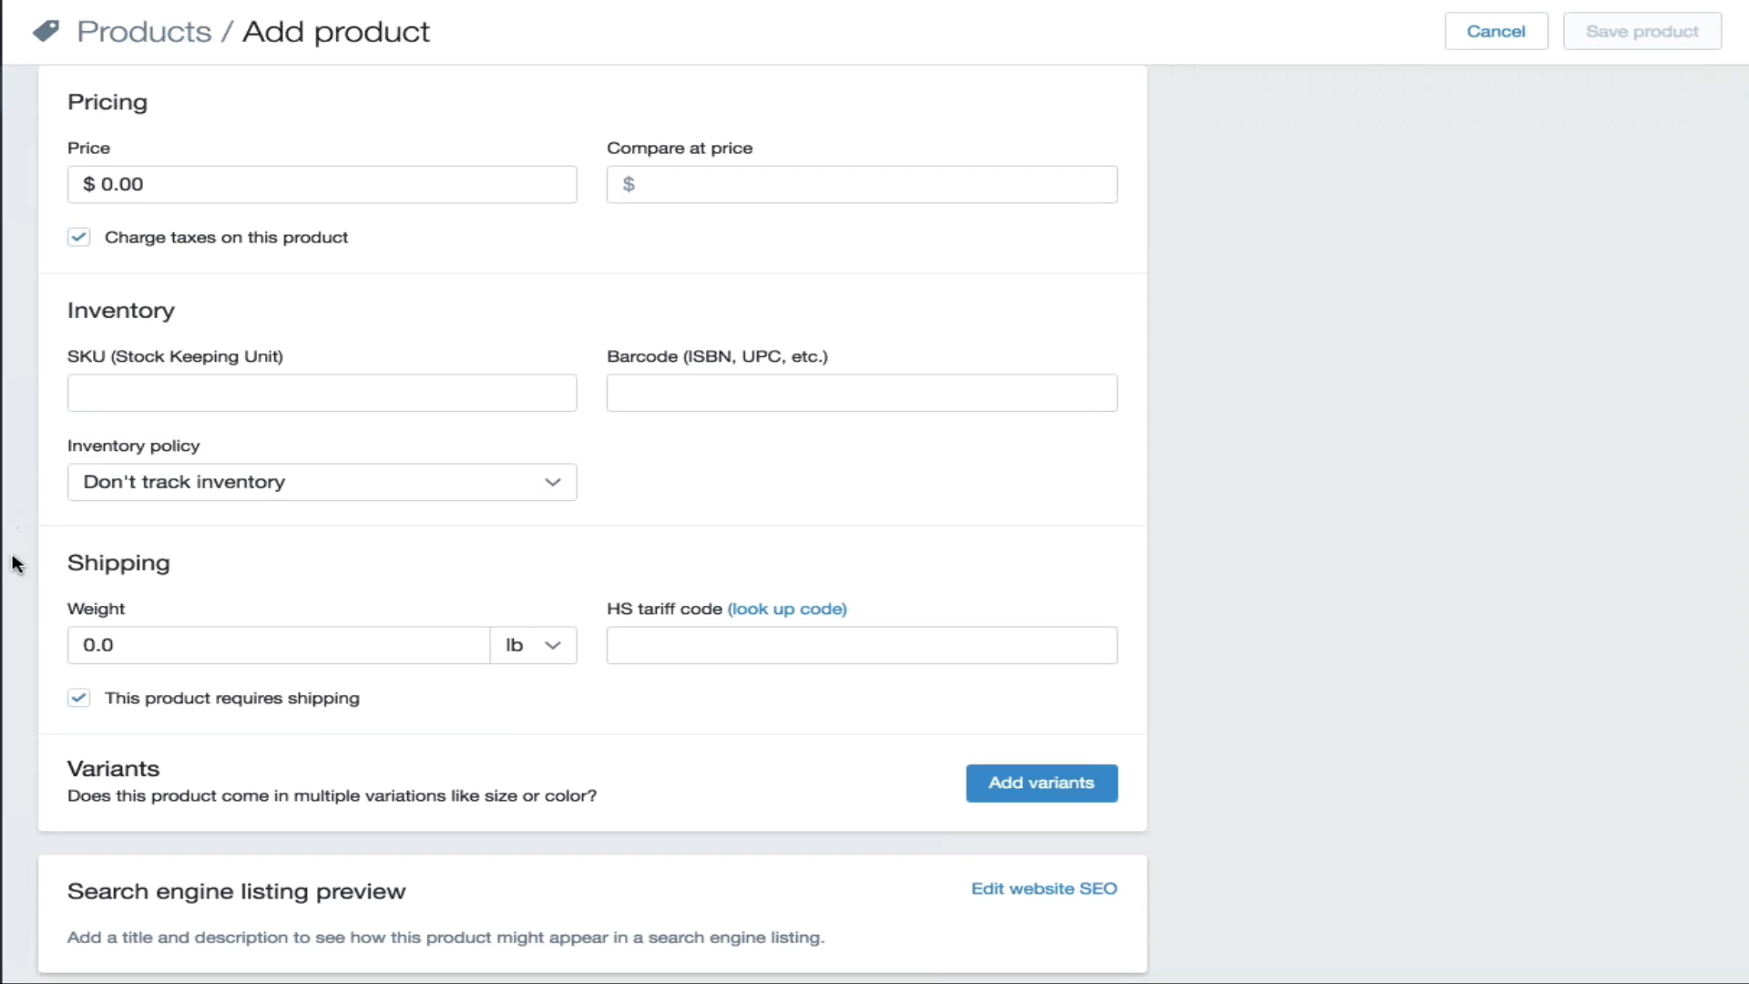
Step: Add variants to the new product with the option Size and the values S, M and L
{"action": "scroll", "coordinate": [30, 613], "scroll_direction": "down", "scroll_amount": 1}
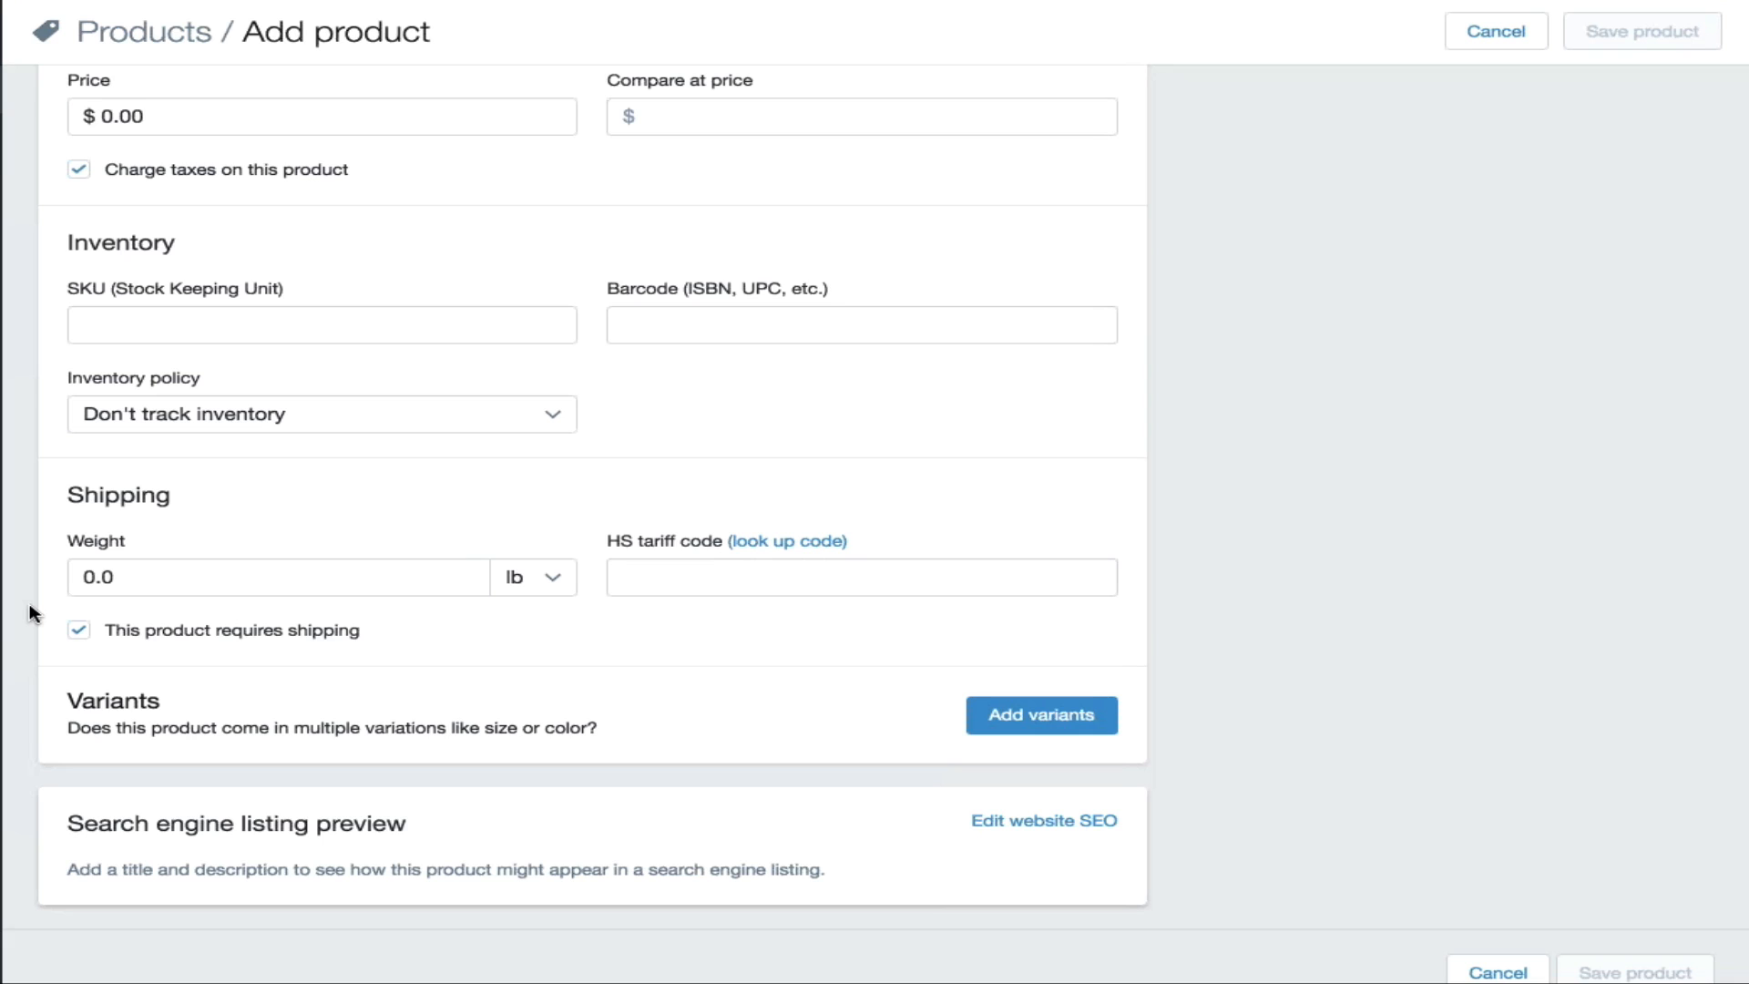
{"action": "scroll", "coordinate": [1170, 501], "scroll_direction": "down", "scroll_amount": 1}
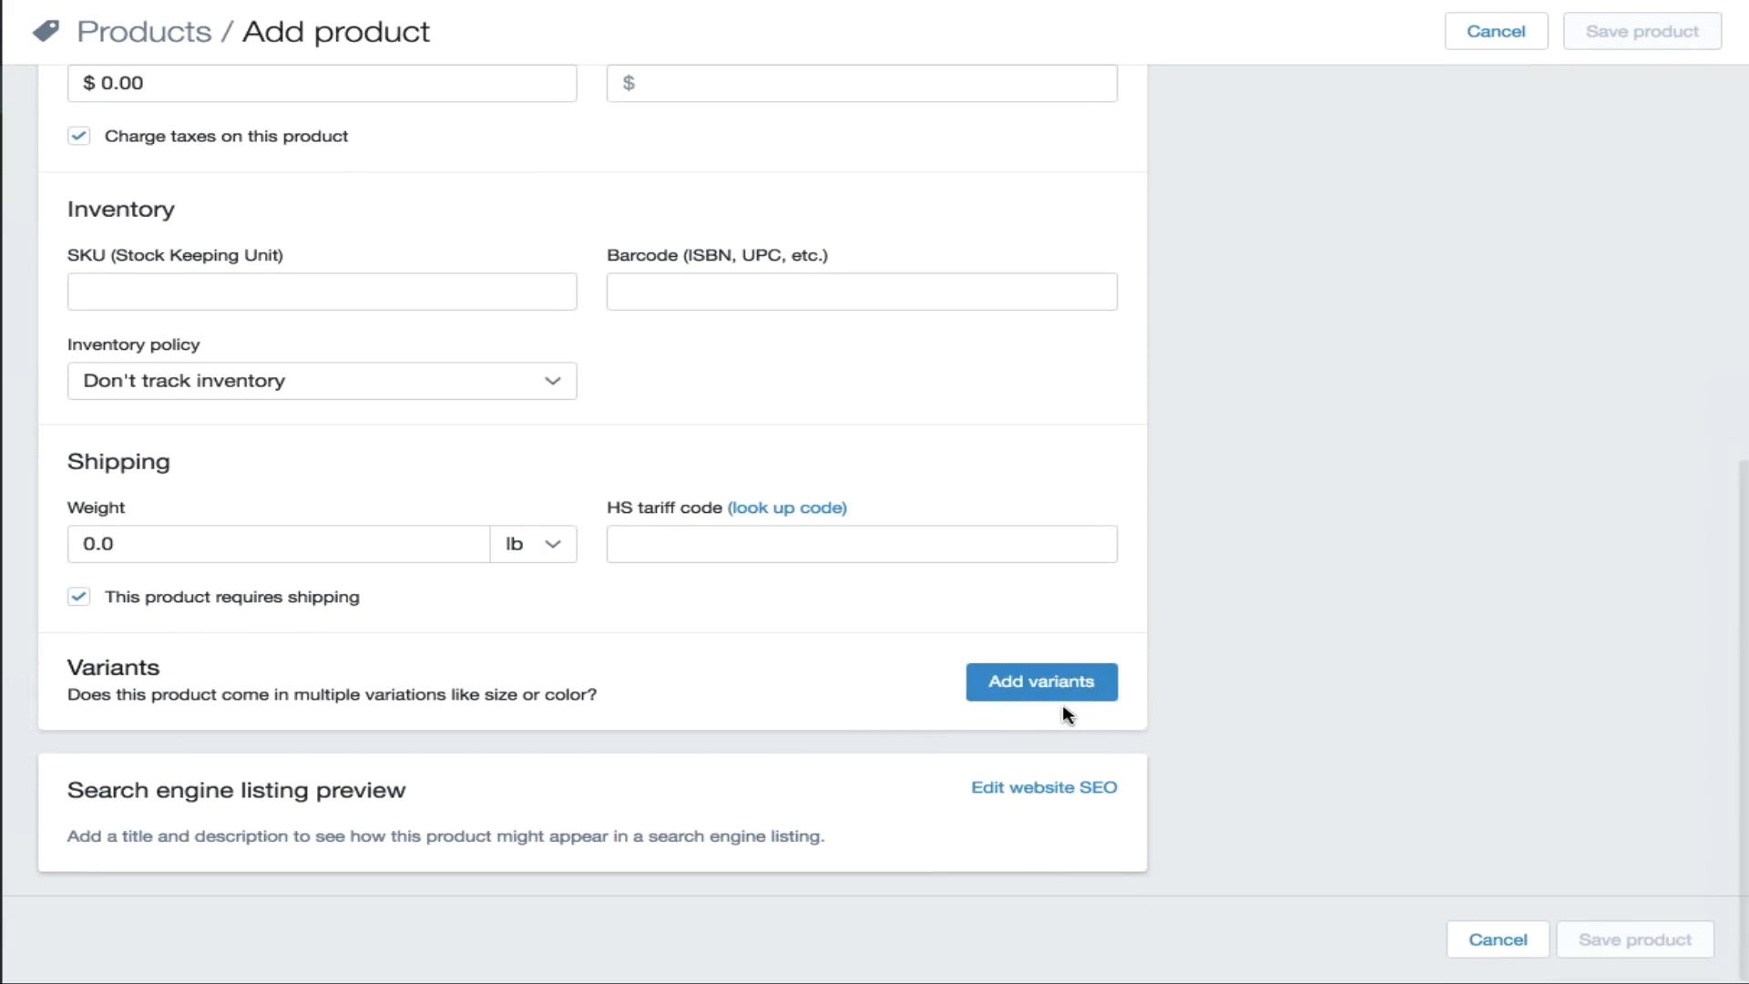
{"action": "left_click", "coordinate": [1035, 693]}
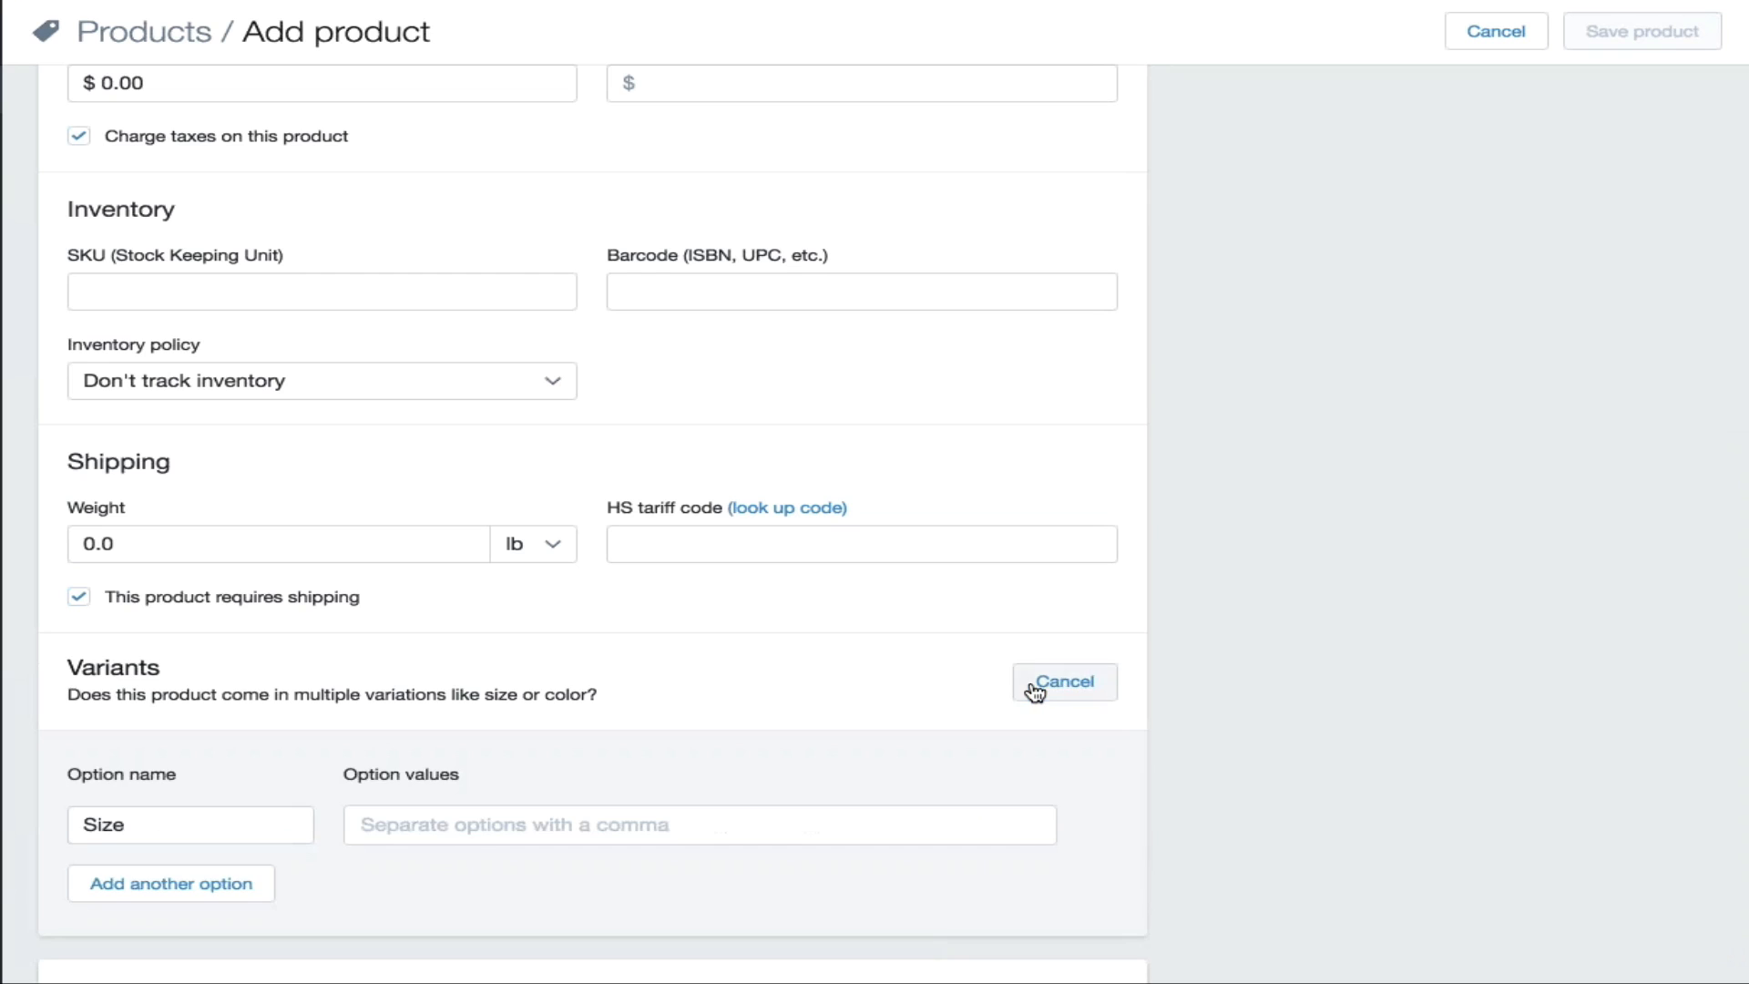
{"action": "scroll", "coordinate": [900, 761], "scroll_direction": "down", "scroll_amount": 3}
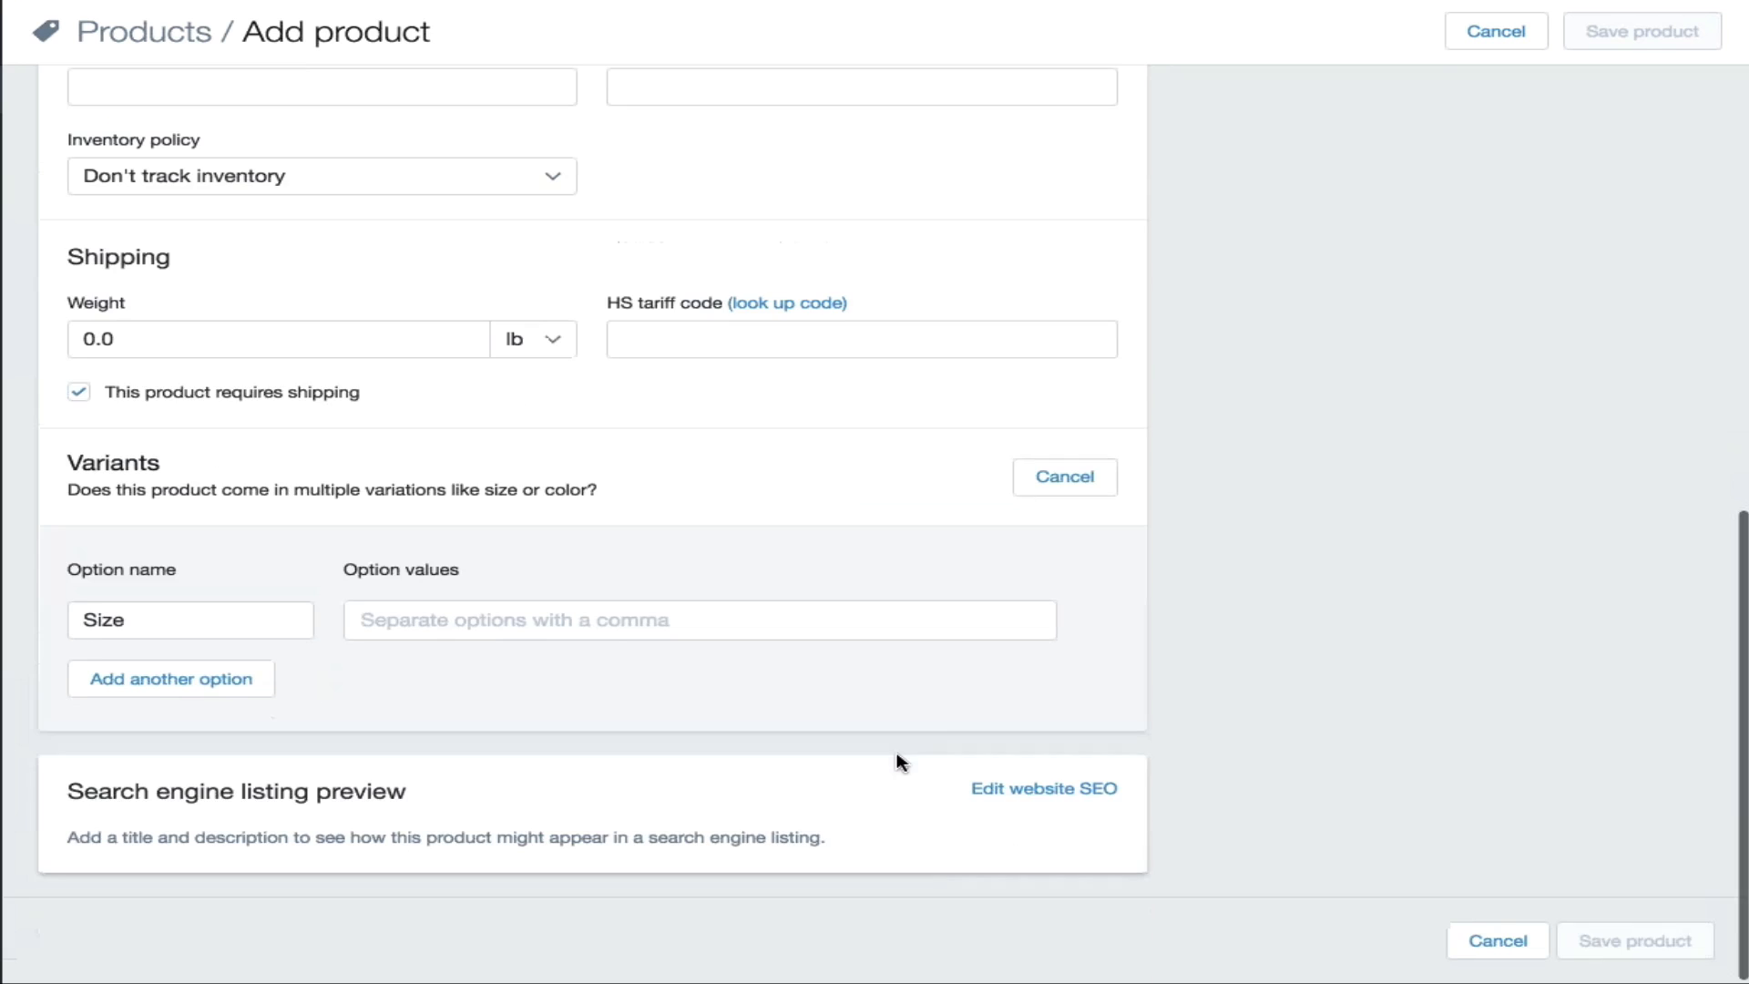
{"action": "left_click", "coordinate": [410, 621]}
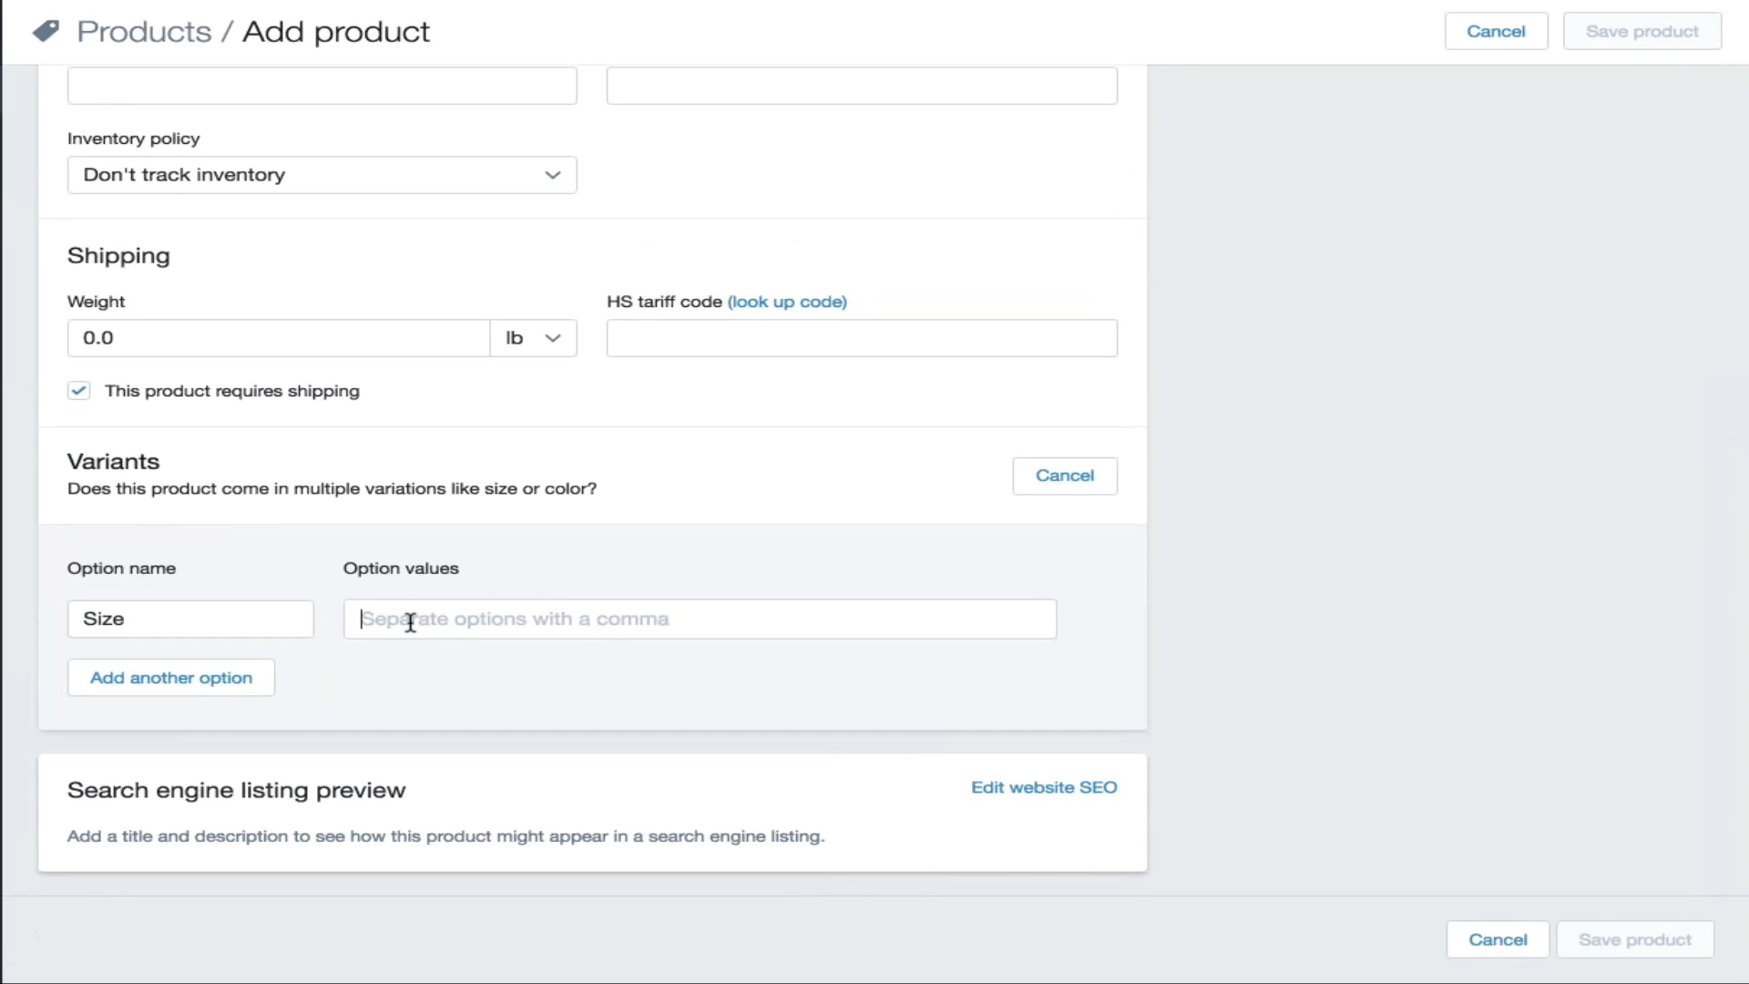
{"action": "type", "text": "s"}
{"action": "key", "text": "BackSpace"}
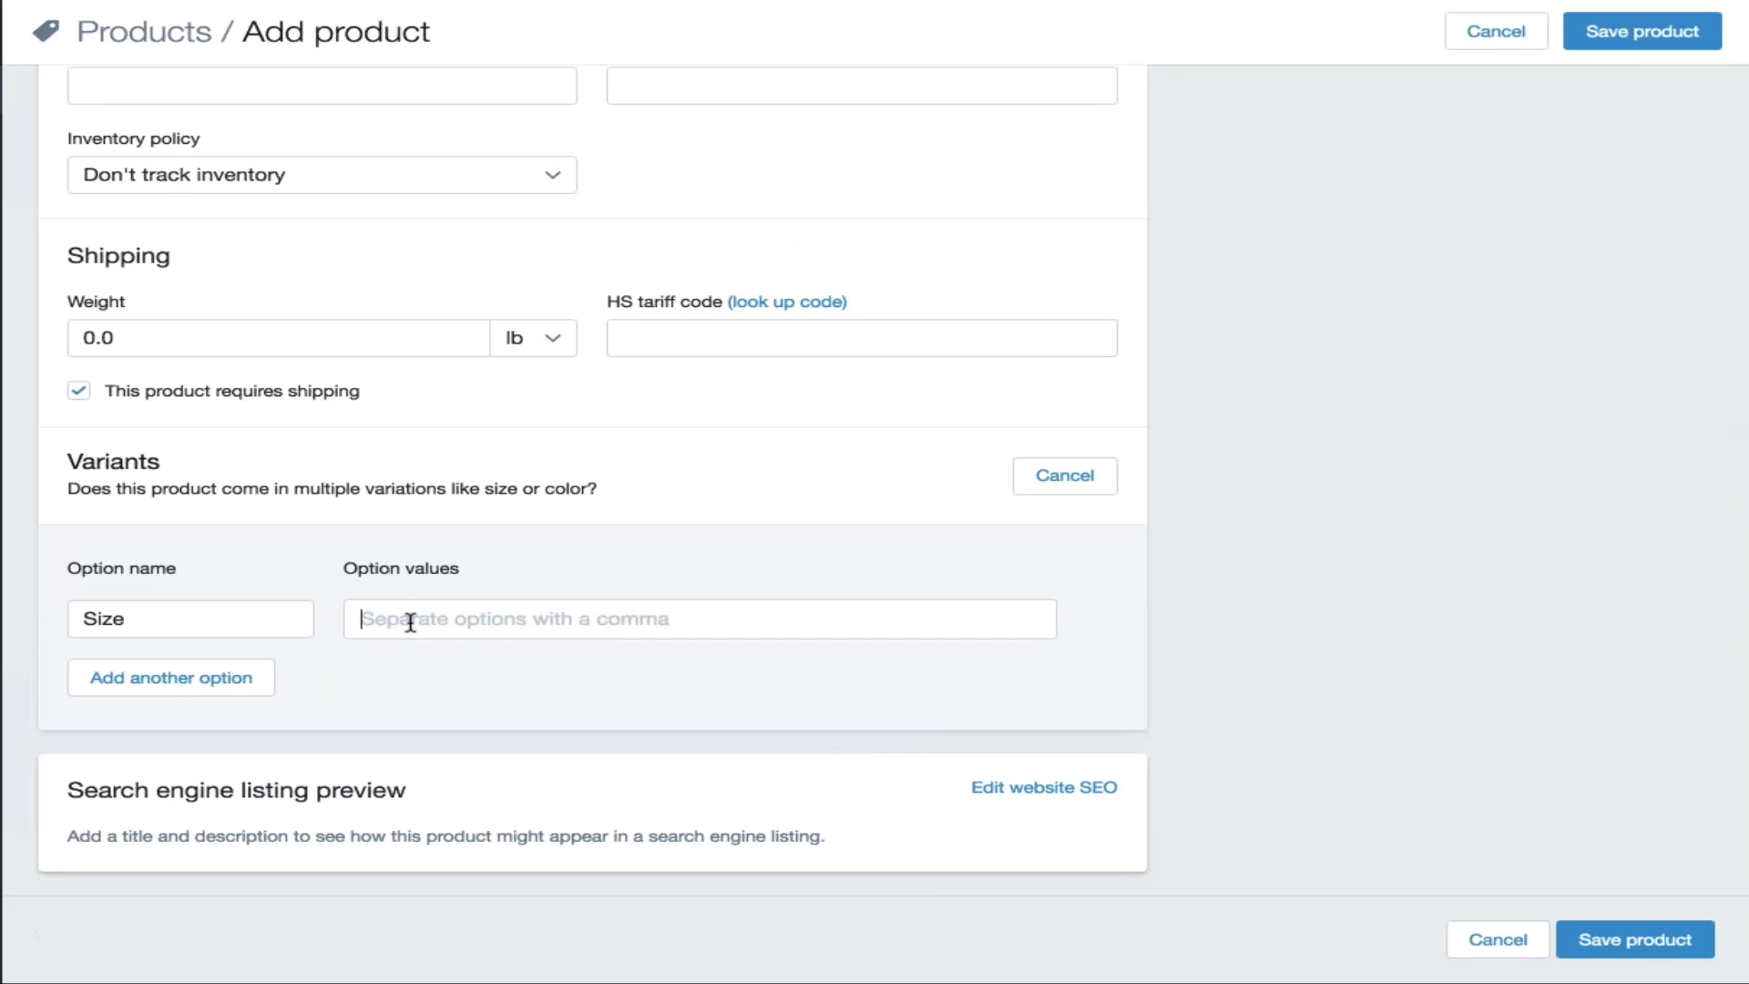
{"action": "type", "text": "s"}
{"action": "key", "text": "Return"}
{"action": "type", "text": "M"}
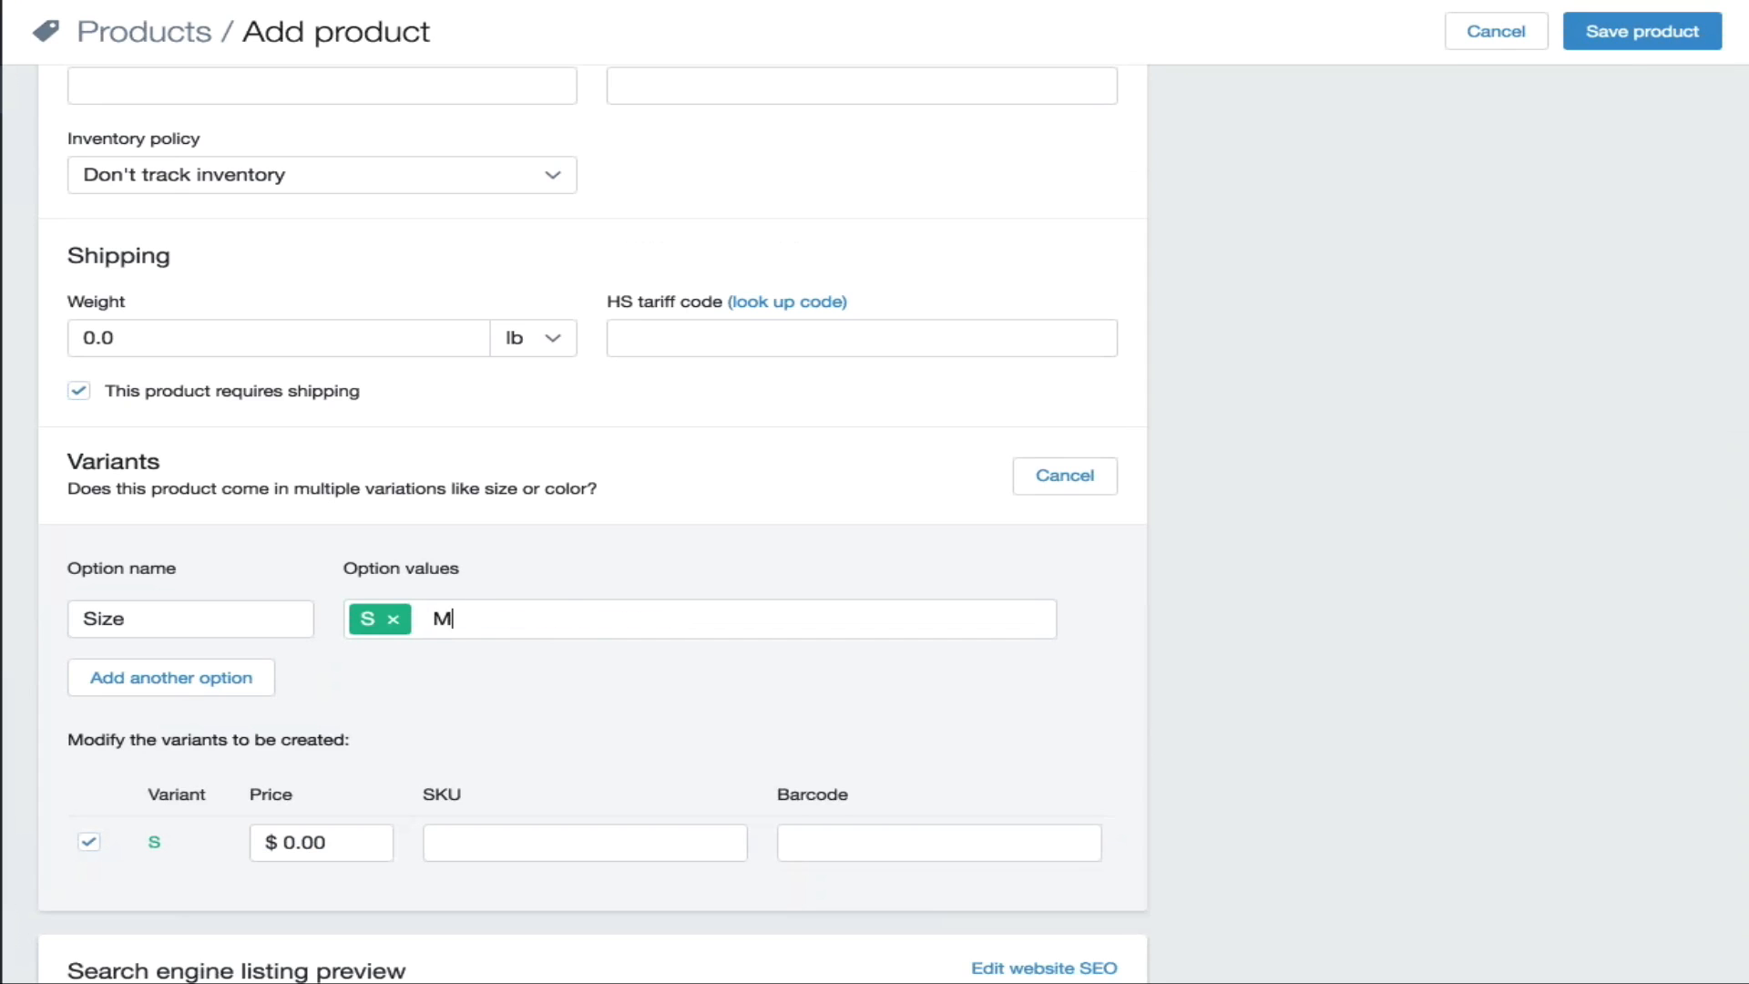
{"action": "key", "text": "Return"}
{"action": "type", "text": "L"}
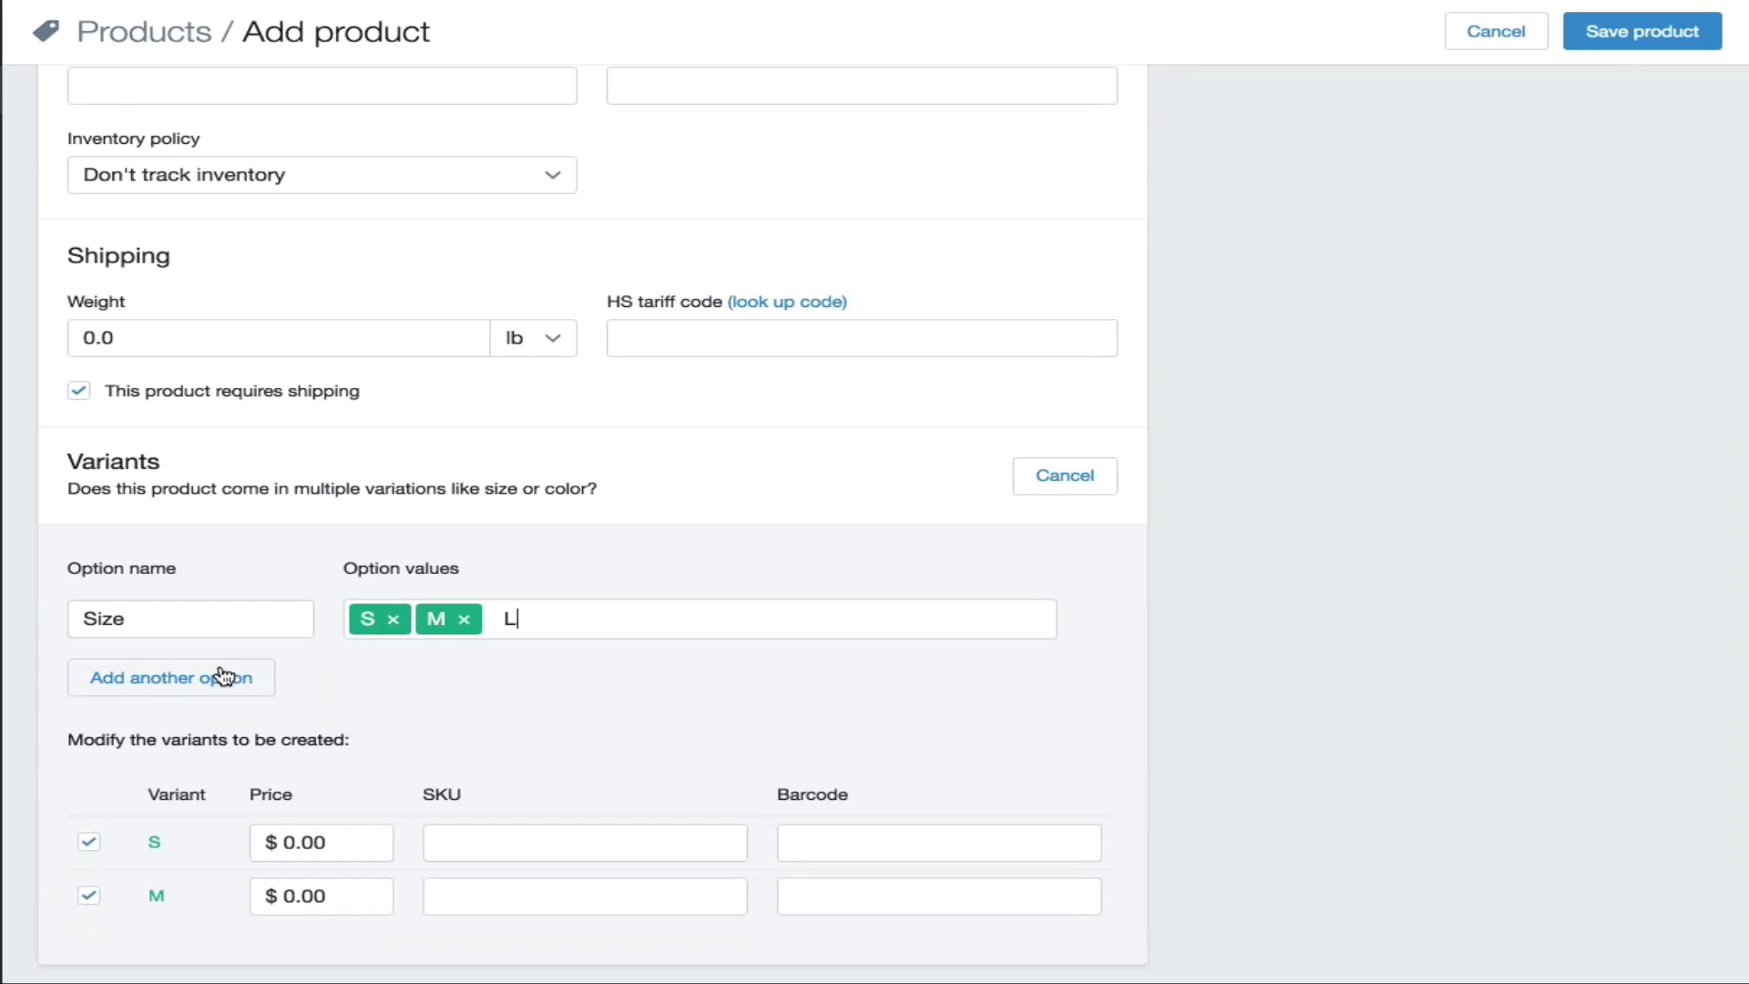
{"action": "key", "text": "Return"}
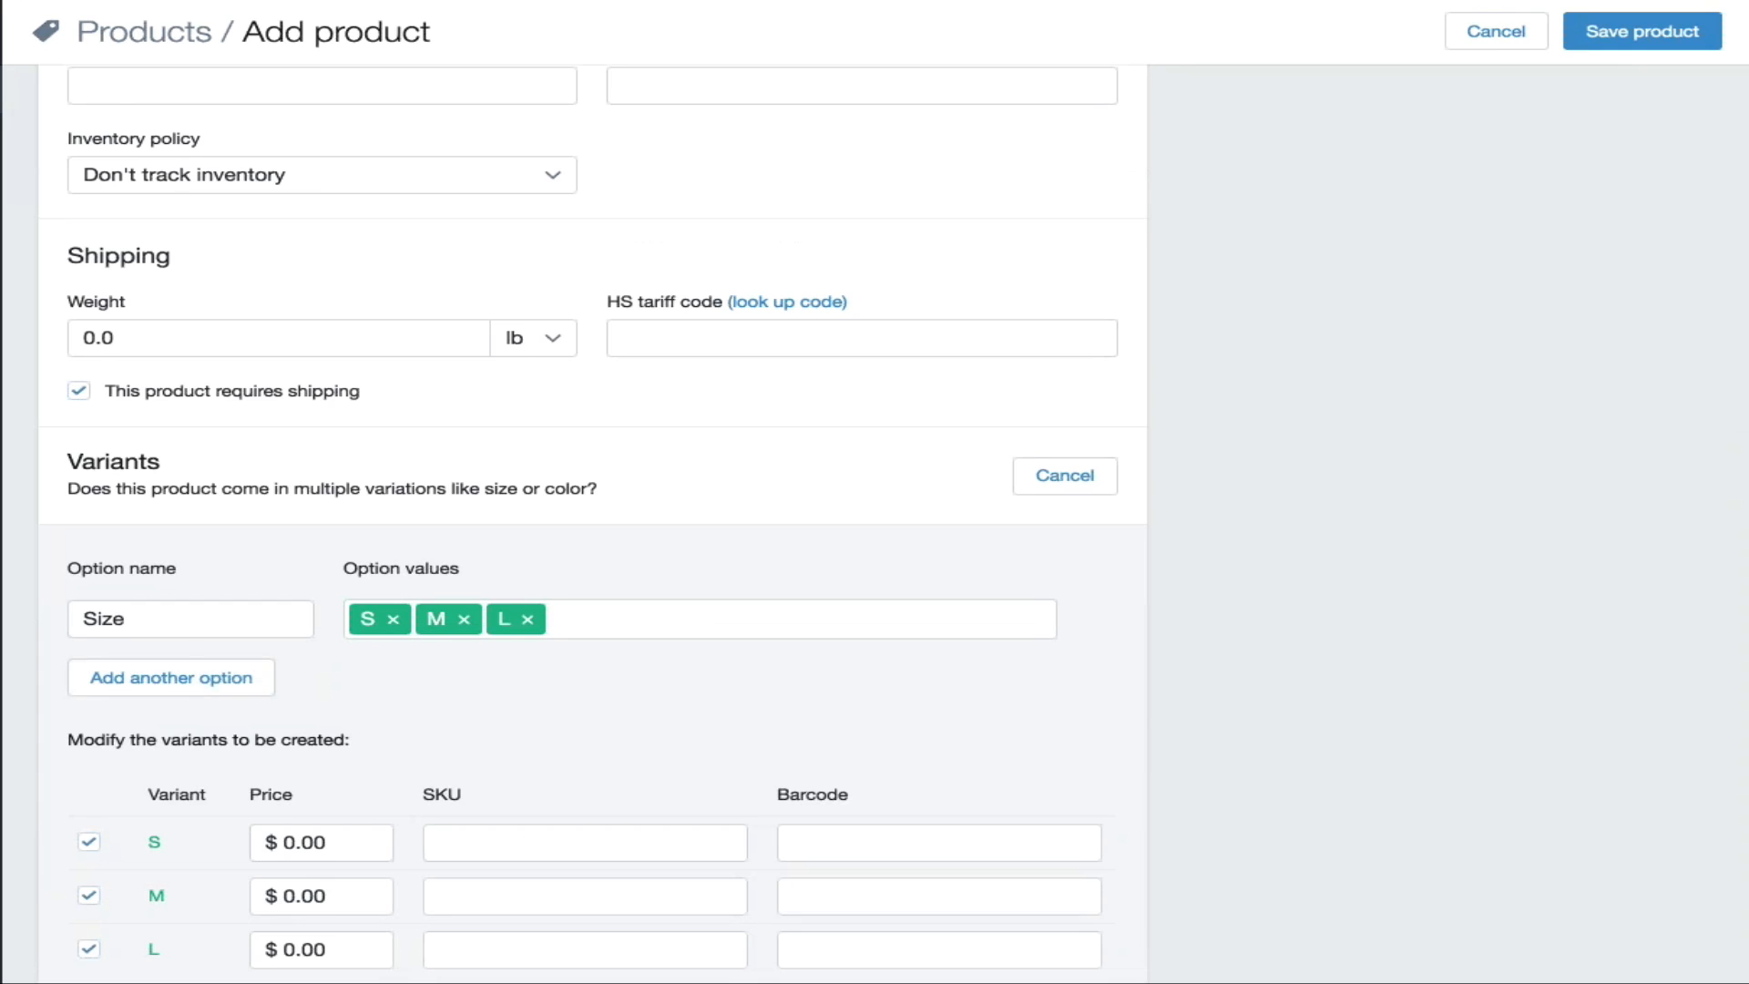
Step: Look over the new product form and its variant rows, and try to save the product without a title
{"action": "scroll", "coordinate": [592, 583], "scroll_direction": "down", "scroll_amount": 2}
{"action": "scroll", "coordinate": [592, 584], "scroll_direction": "up", "scroll_amount": 1}
{"action": "scroll", "coordinate": [1210, 434], "scroll_direction": "up", "scroll_amount": 2}
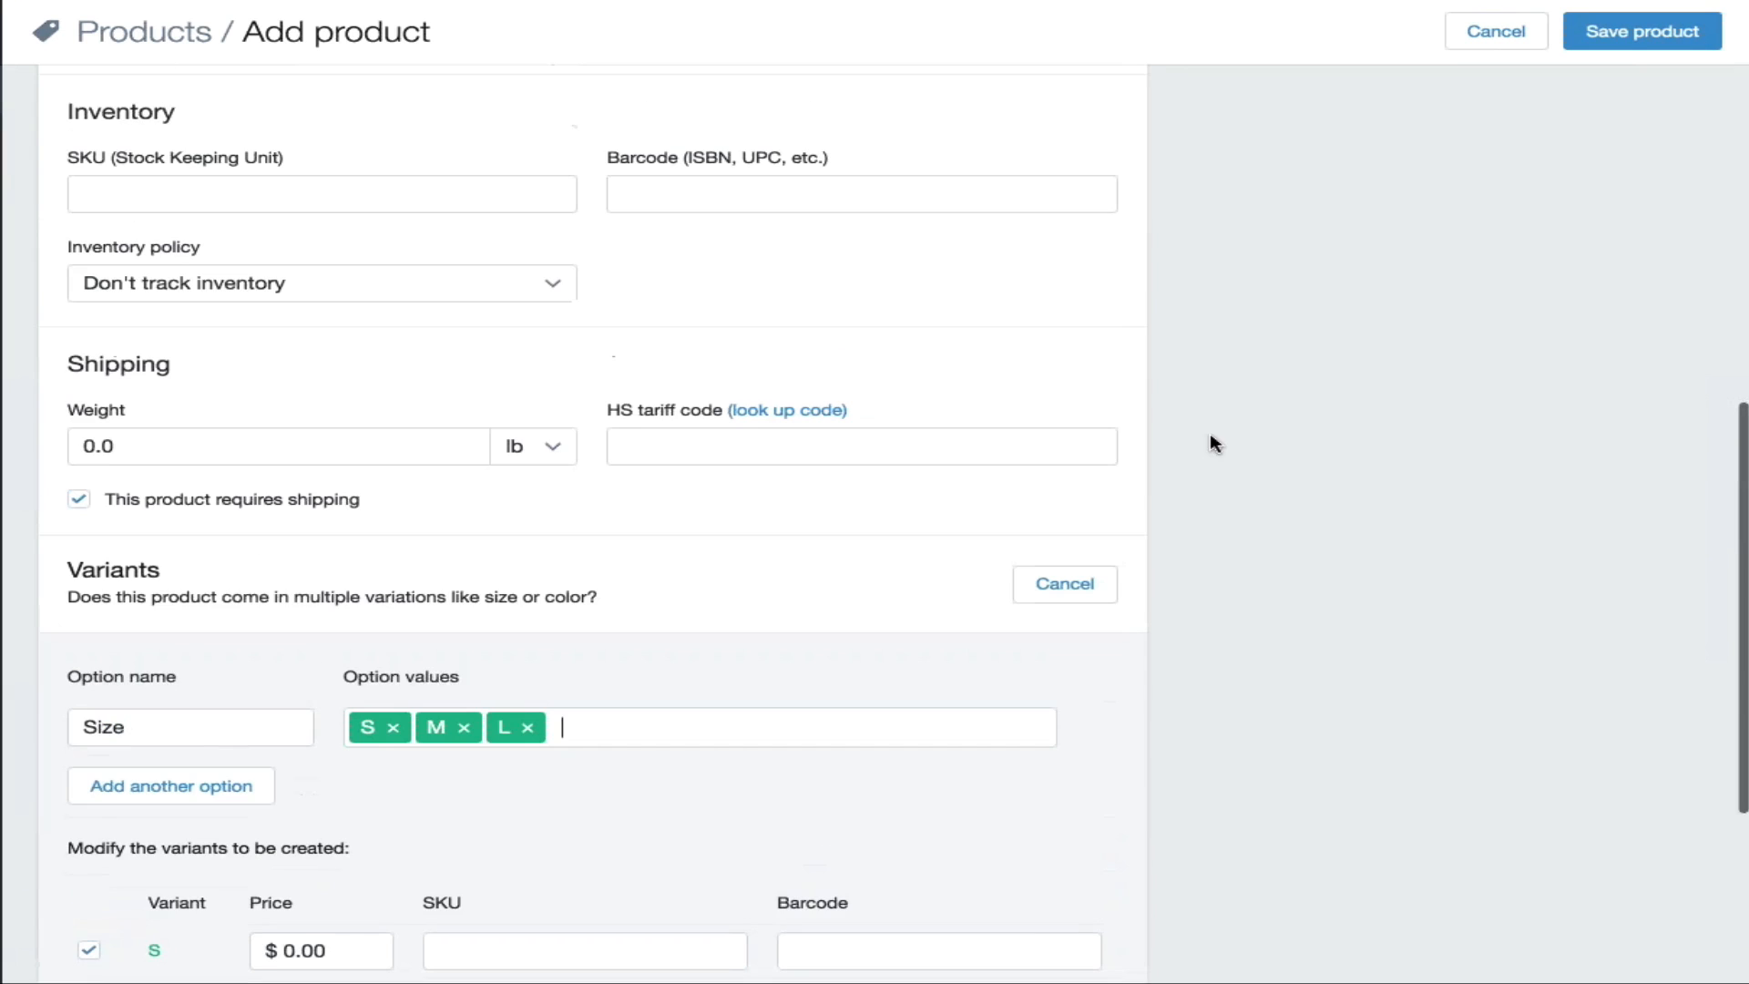
{"action": "left_click", "coordinate": [1642, 31]}
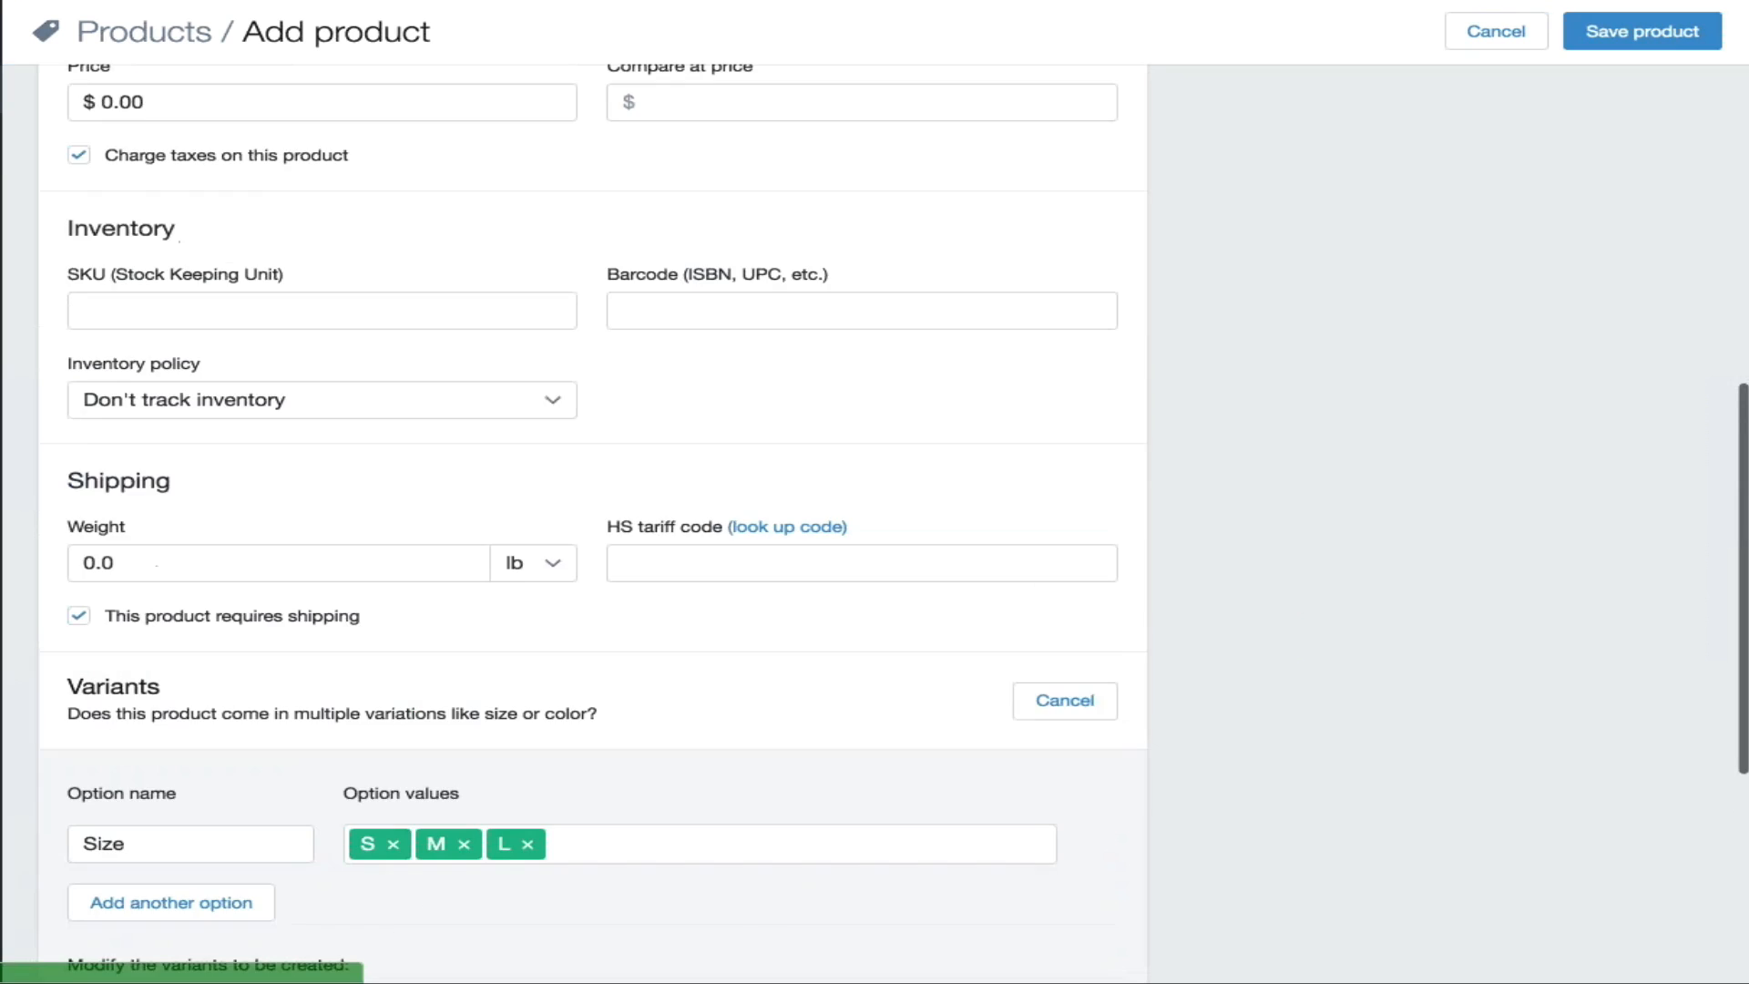
{"action": "scroll", "coordinate": [875, 525], "scroll_direction": "down", "scroll_amount": 9}
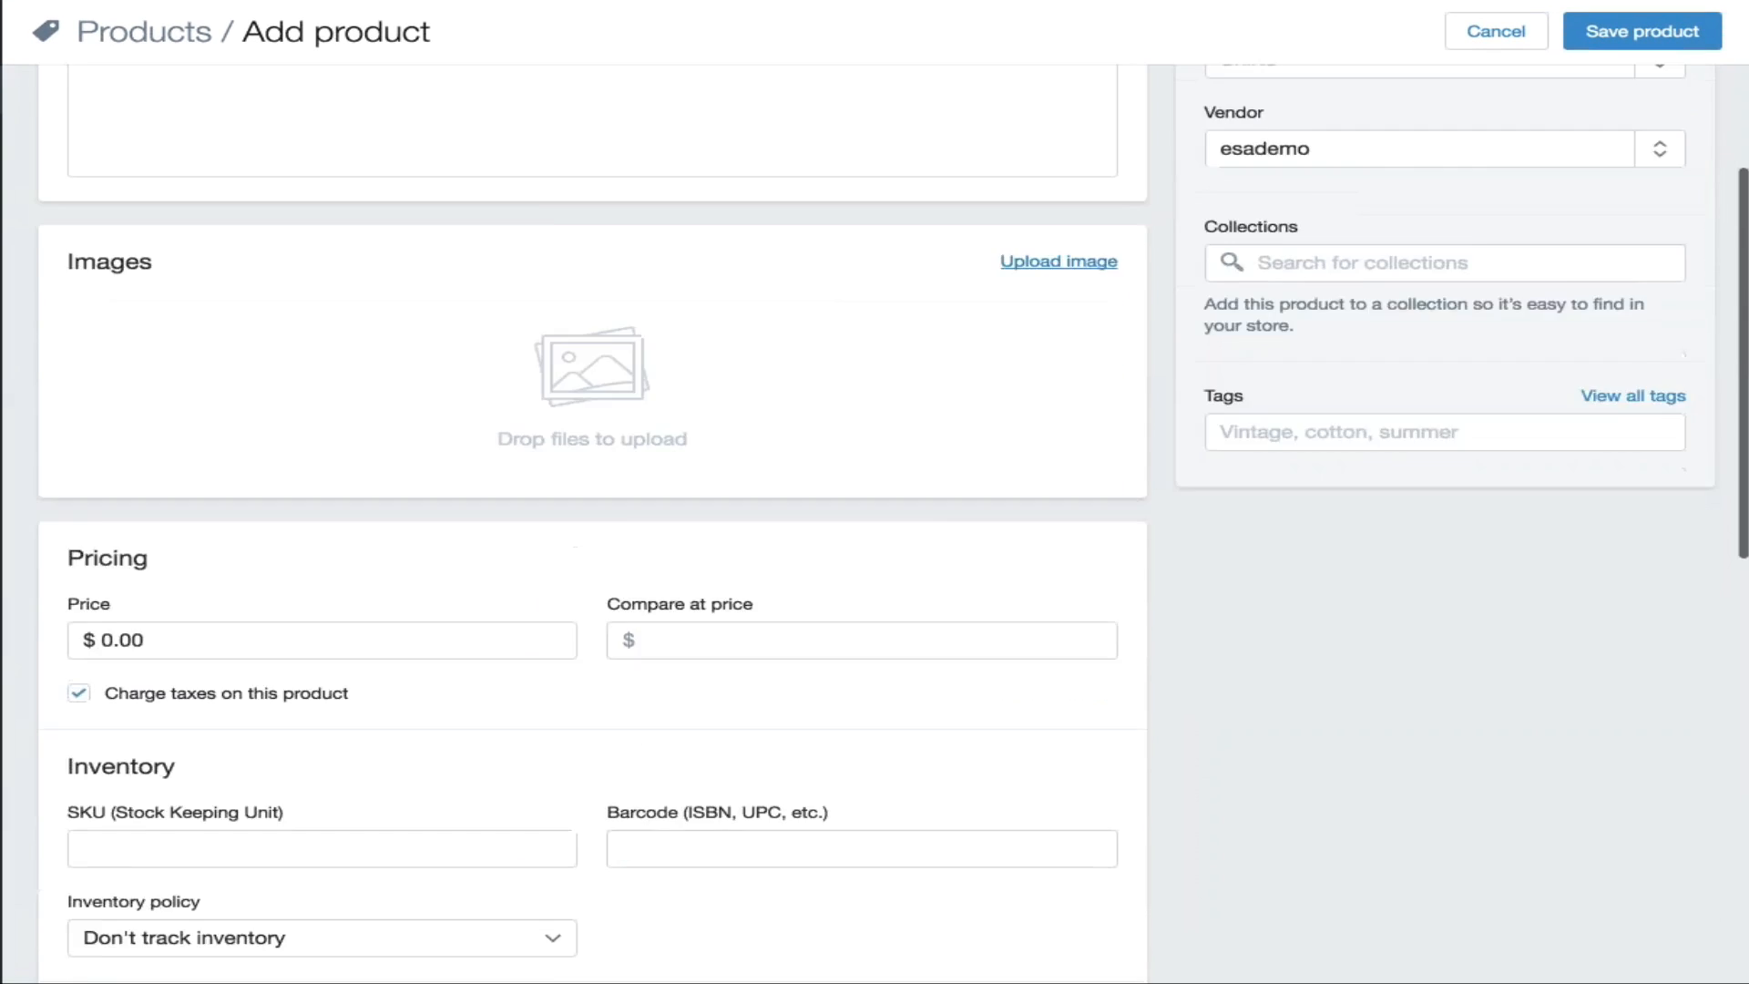
{"action": "scroll", "coordinate": [746, 725], "scroll_direction": "down", "scroll_amount": 6}
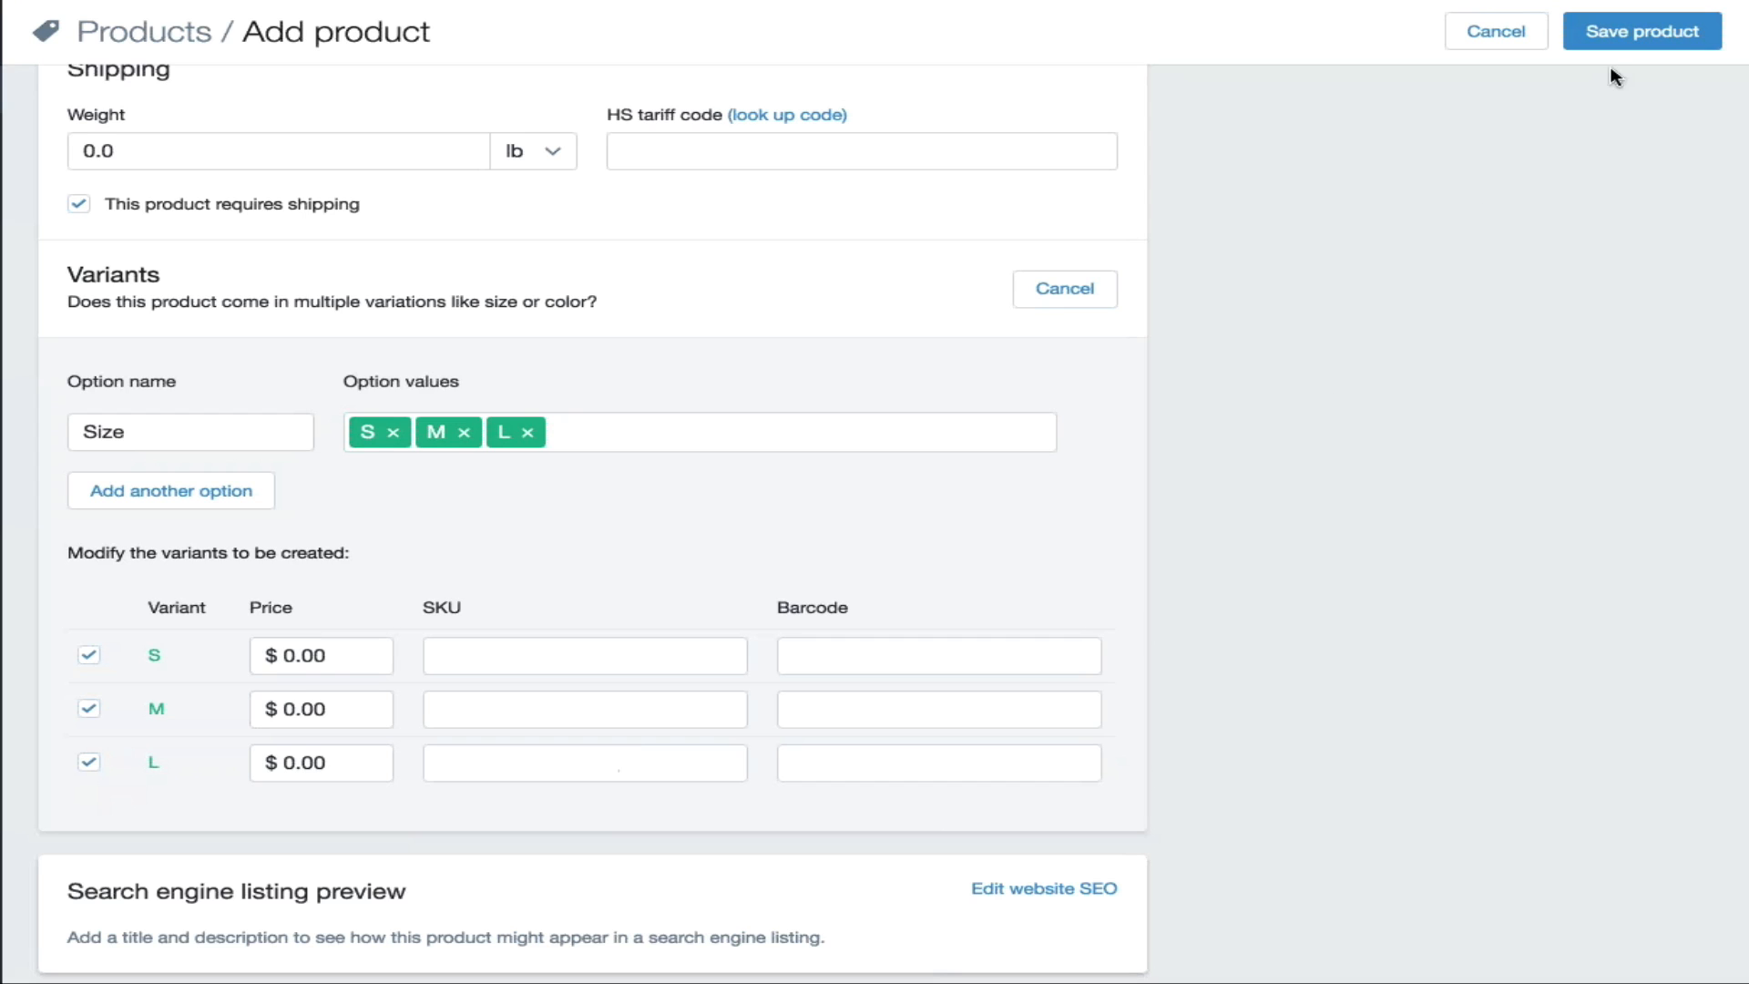
{"action": "left_click", "coordinate": [1619, 34]}
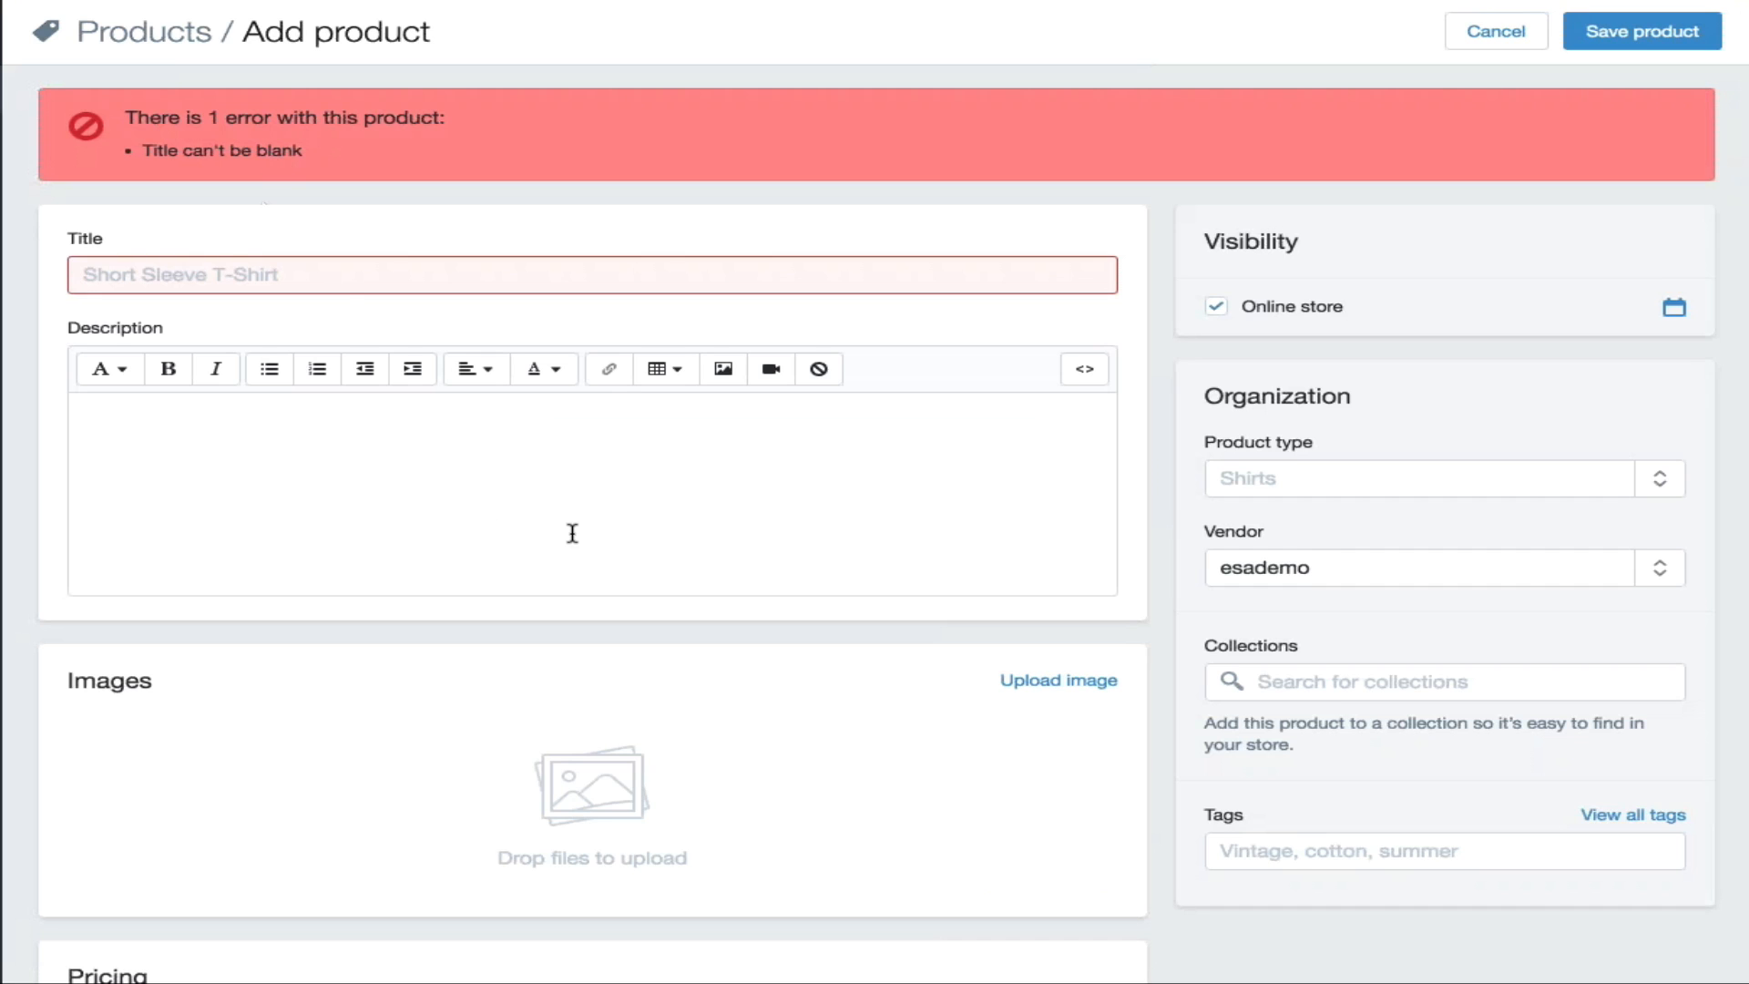
Step: Clear the vendor name in the new product's organization settings
{"action": "scroll", "coordinate": [572, 533], "scroll_direction": "down", "scroll_amount": 1}
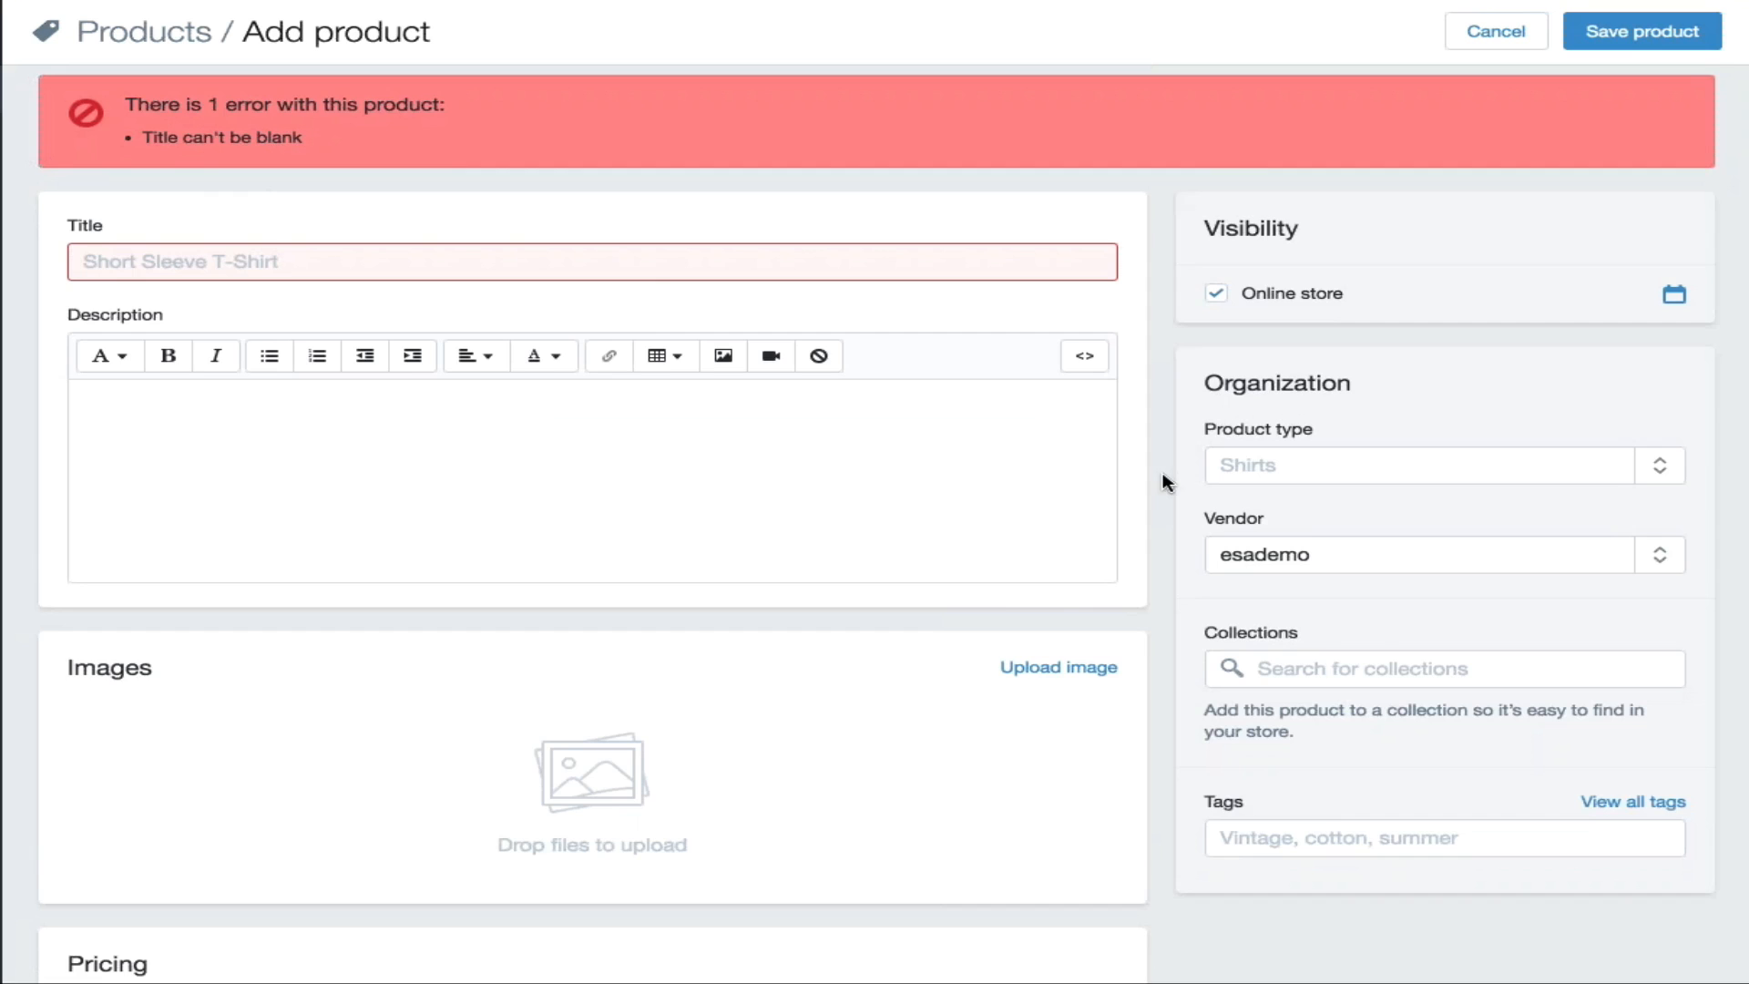
{"action": "scroll", "coordinate": [1163, 479], "scroll_direction": "down", "scroll_amount": 3}
{"action": "scroll", "coordinate": [1163, 478], "scroll_direction": "down", "scroll_amount": 3}
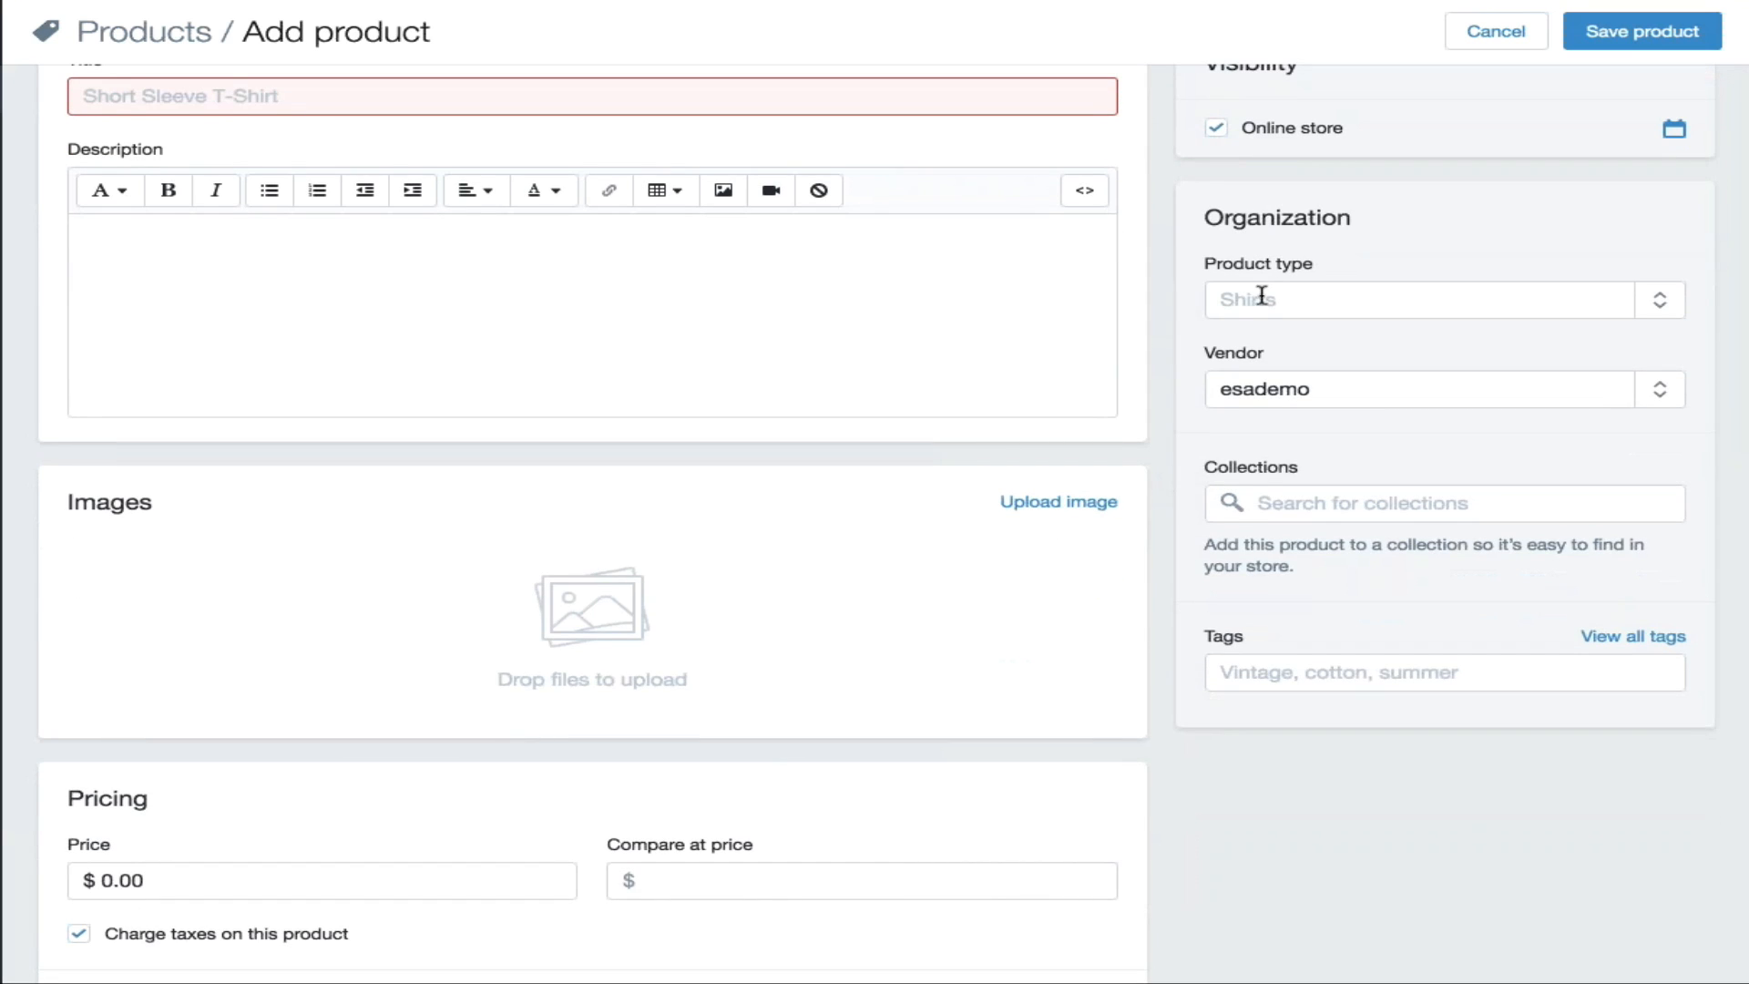
{"action": "double_click", "coordinate": [1312, 387]}
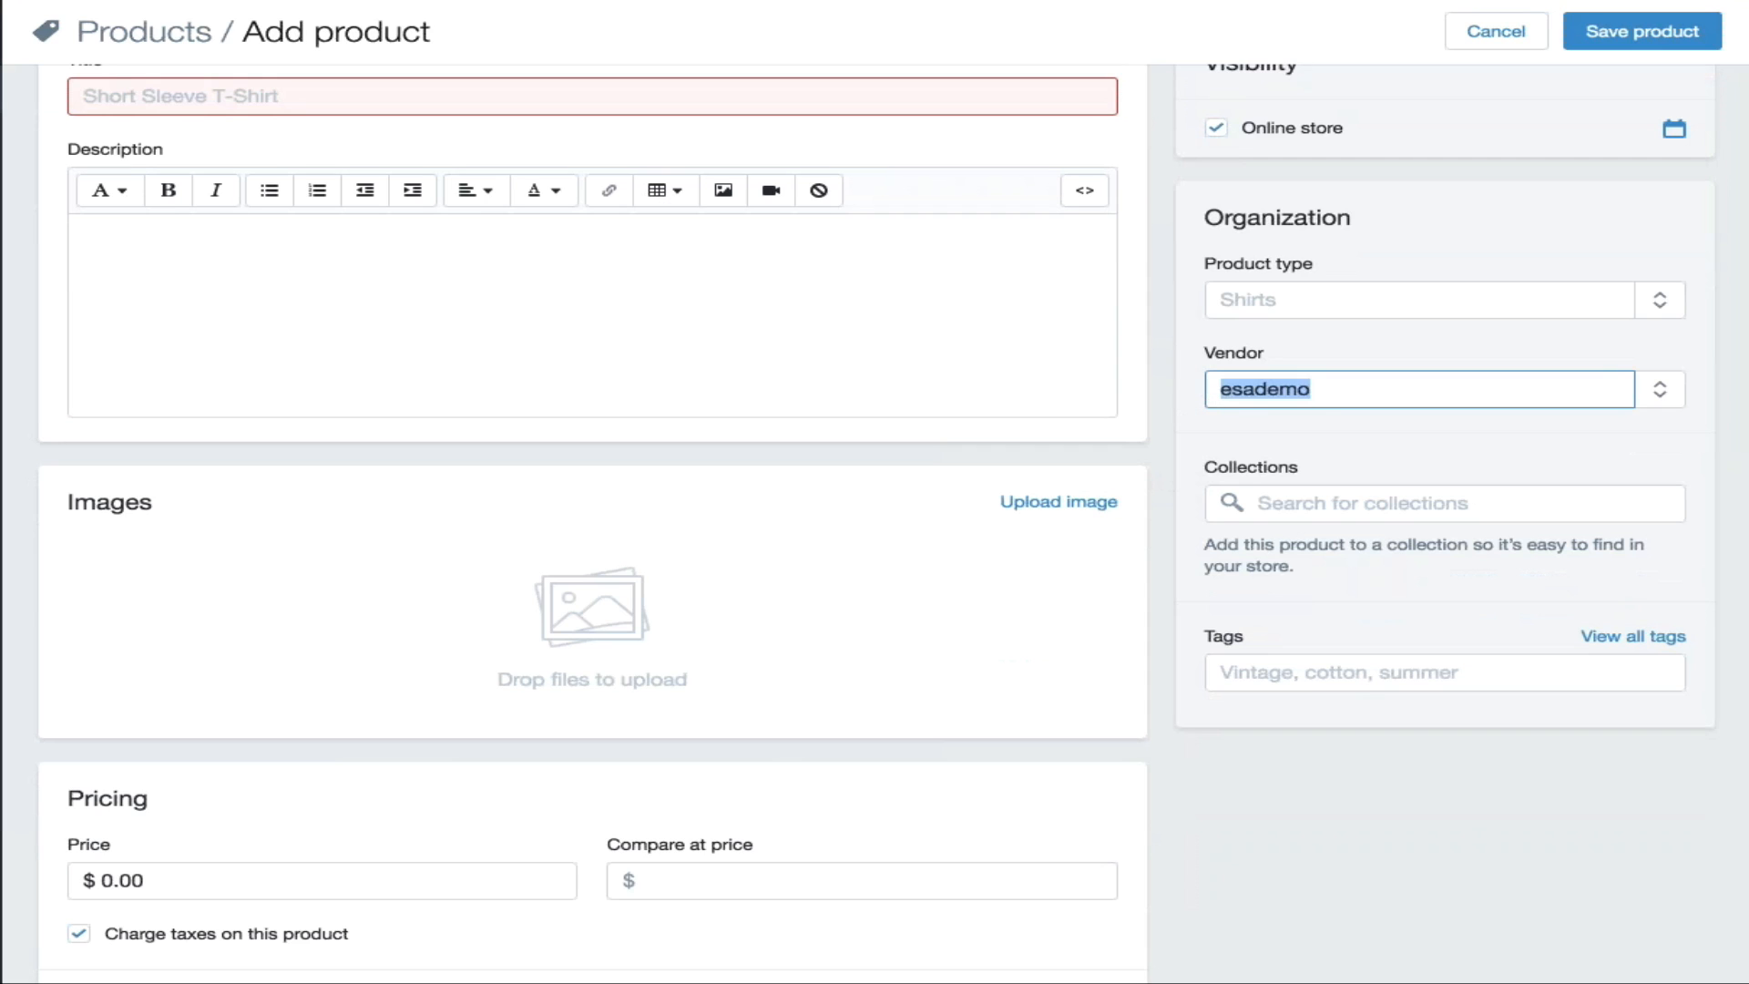
{"action": "key", "text": "BackSpace"}
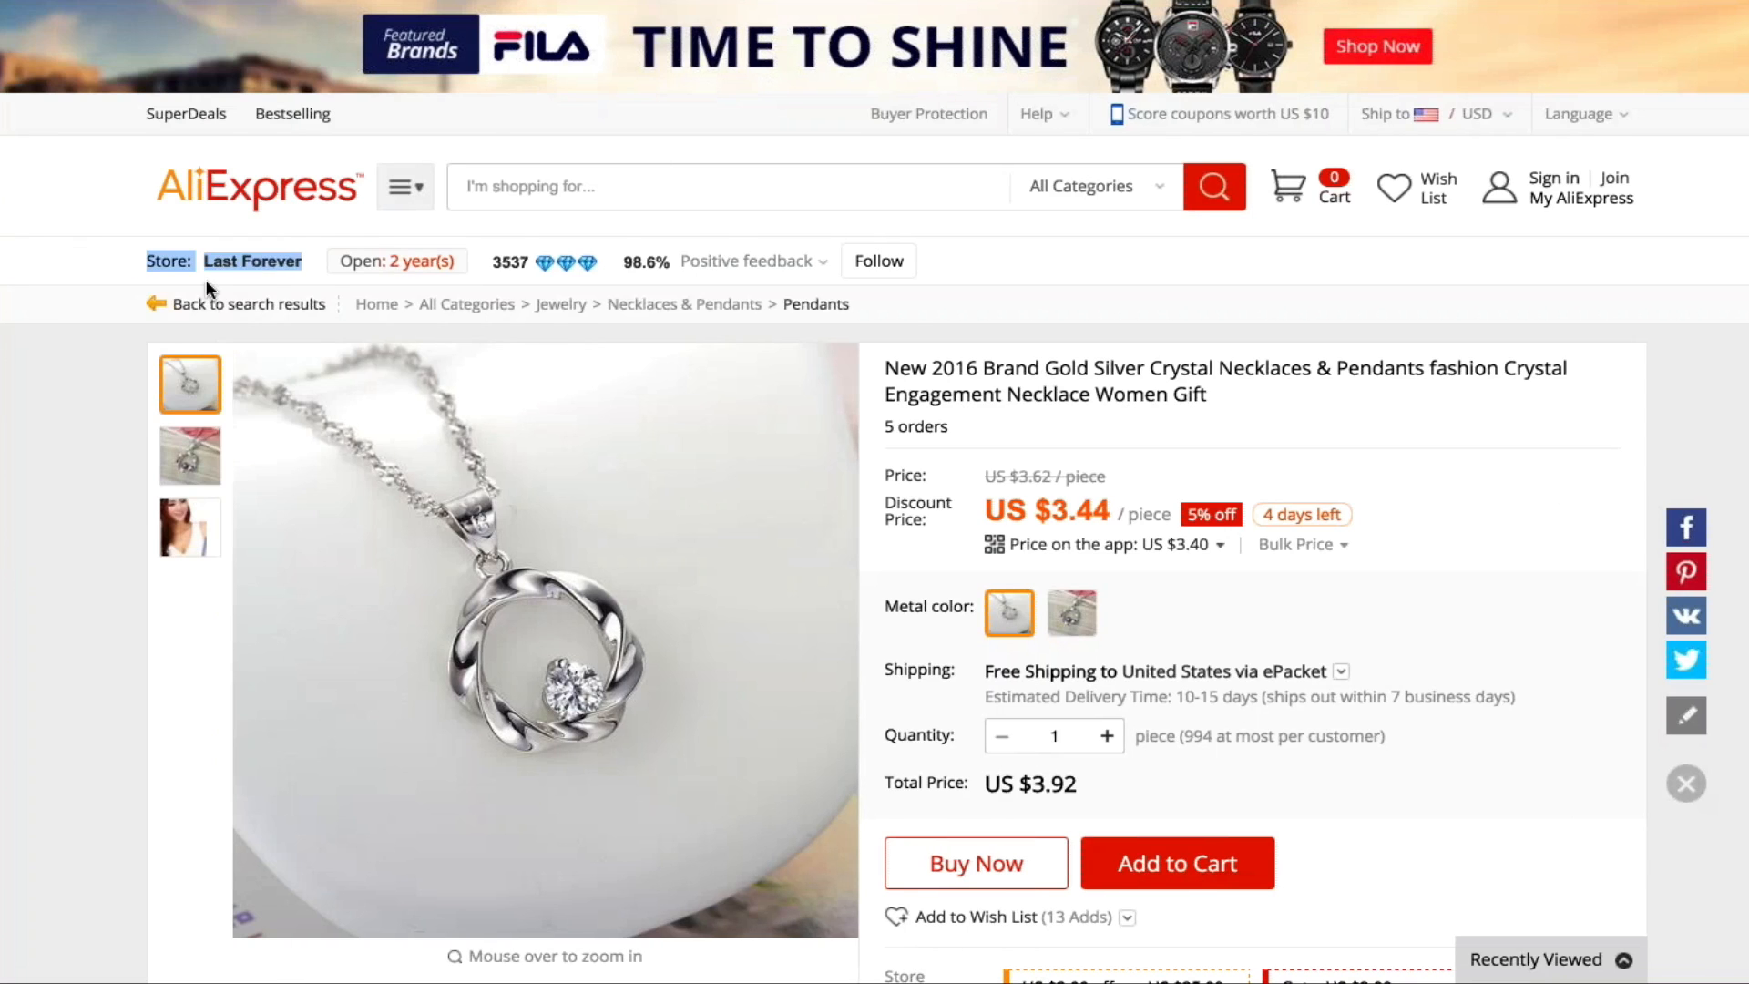
Step: Switch to the AliExpress crystal necklace listing and check the supplier's store name and seller details
{"action": "mouse_move", "coordinate": [137, 275]}
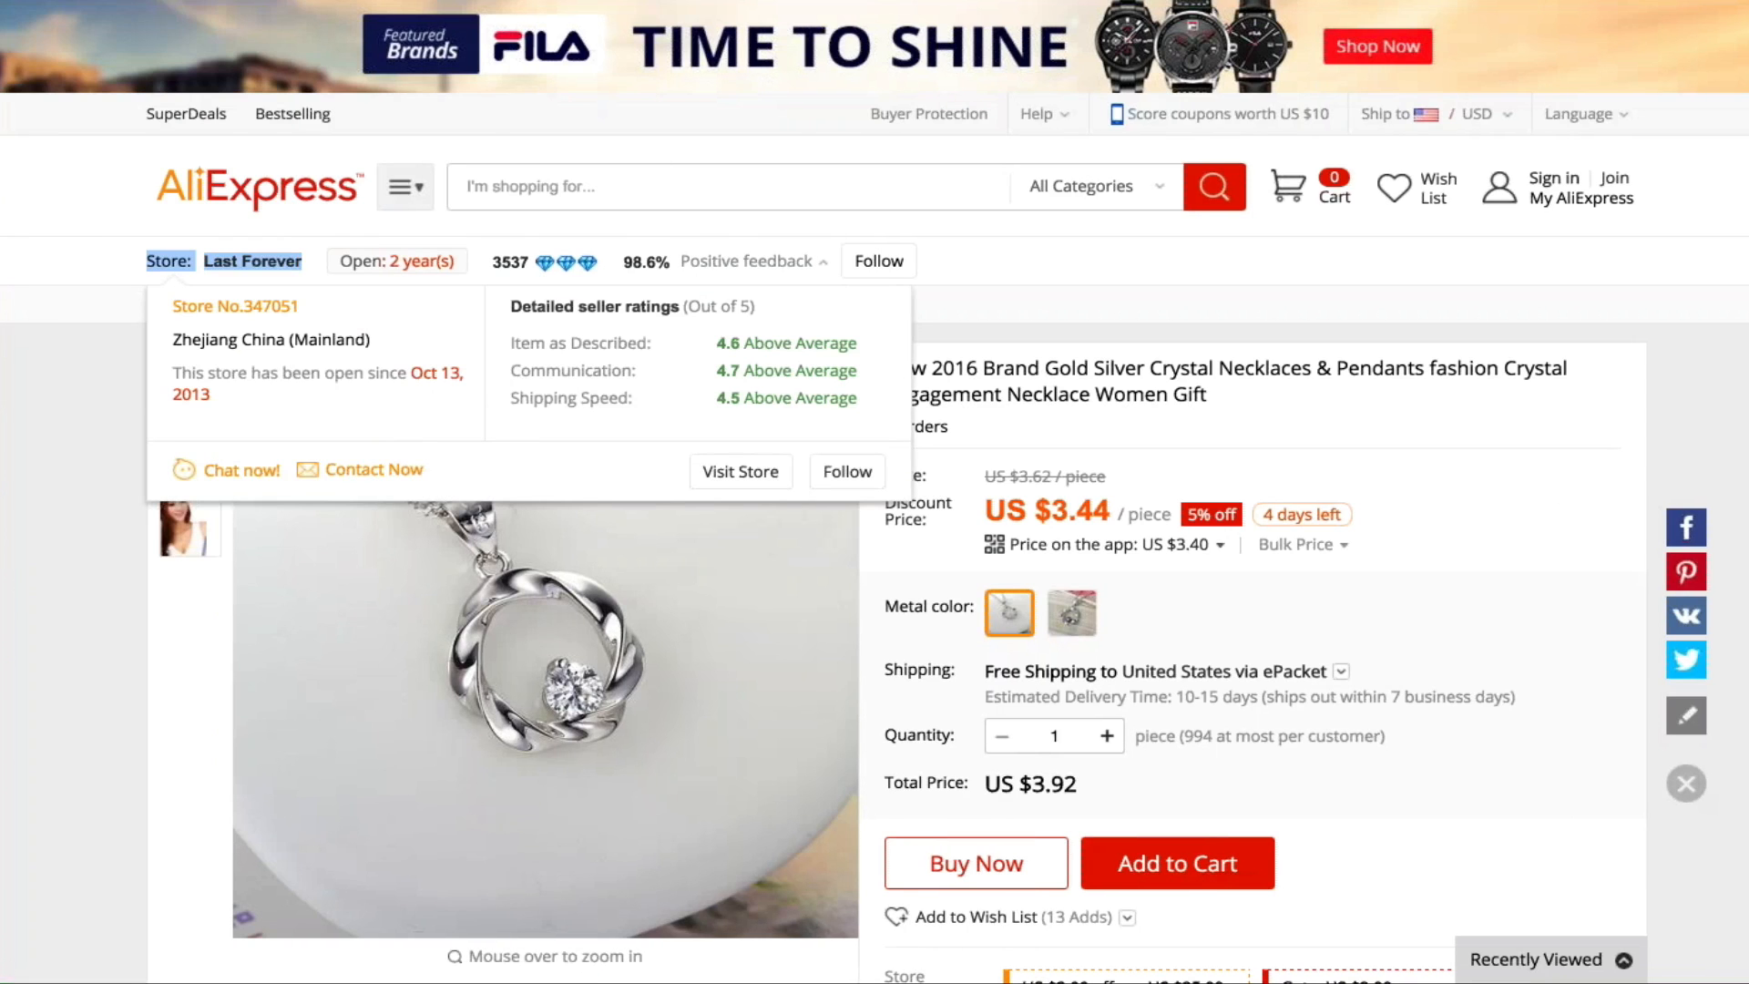
{"action": "left_click", "coordinate": [112, 265]}
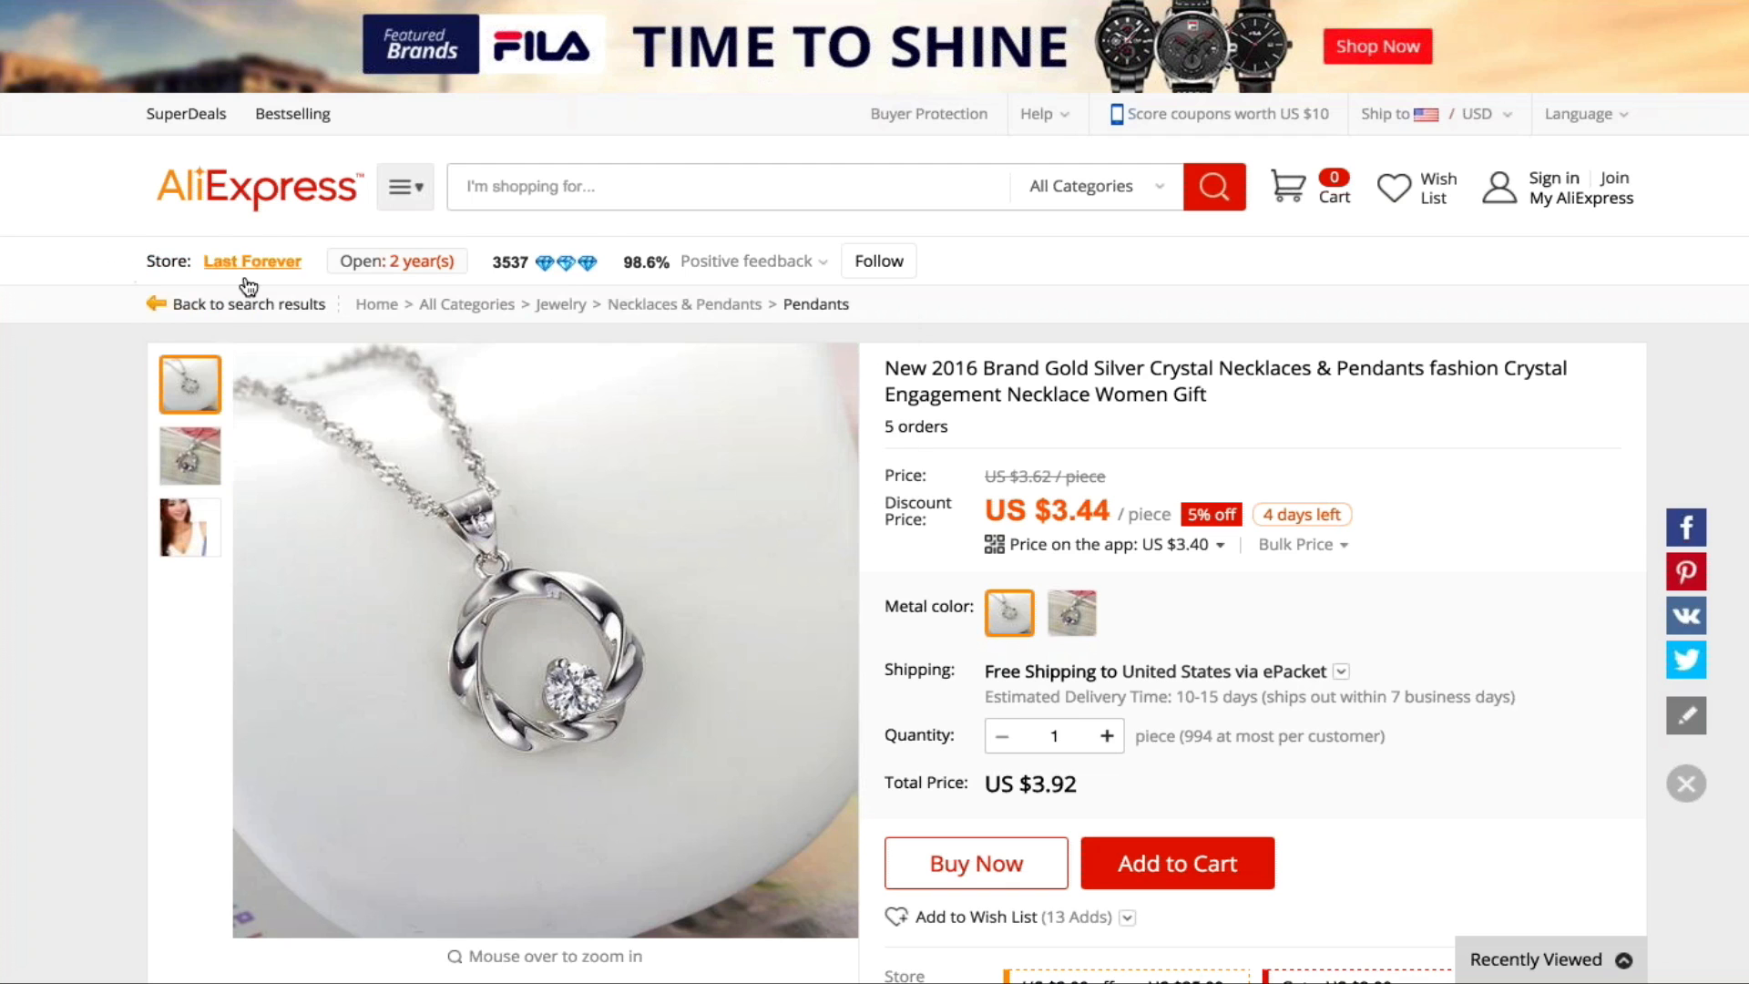
{"action": "mouse_move", "coordinate": [244, 275]}
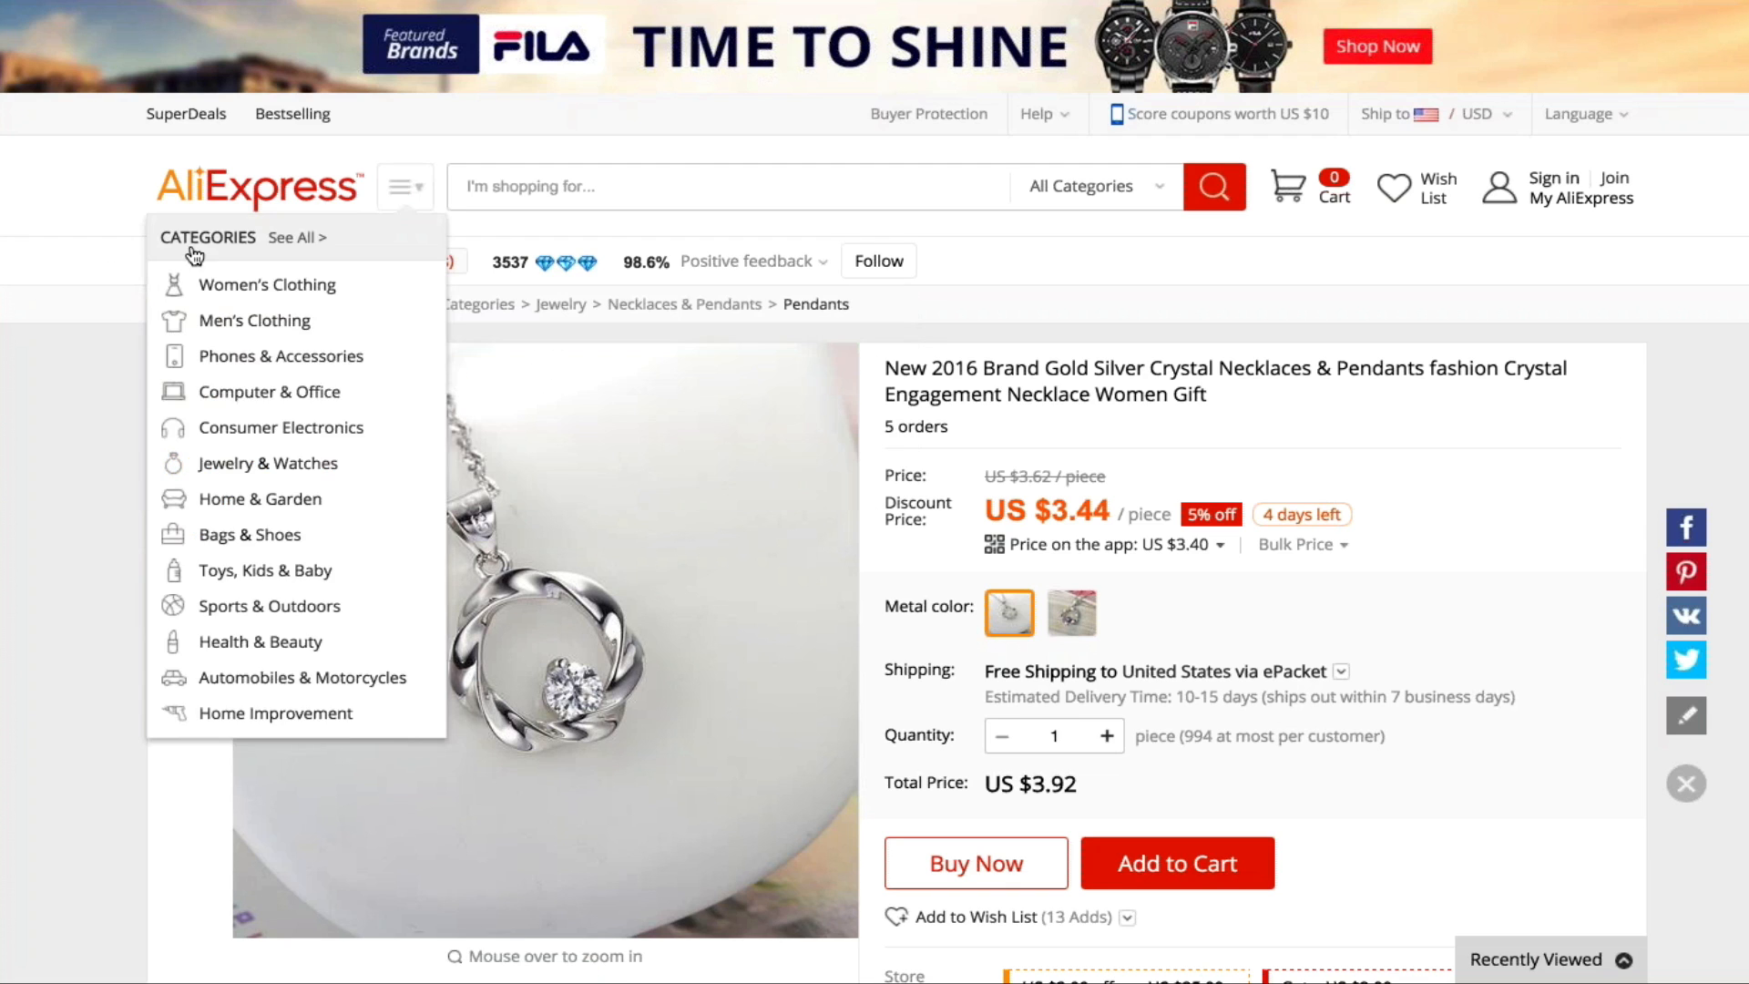
Step: Search AliExpress for "necklace" and open the 10PC Bottle Botanical Pendant Necklace listing
{"action": "left_click", "coordinate": [537, 183]}
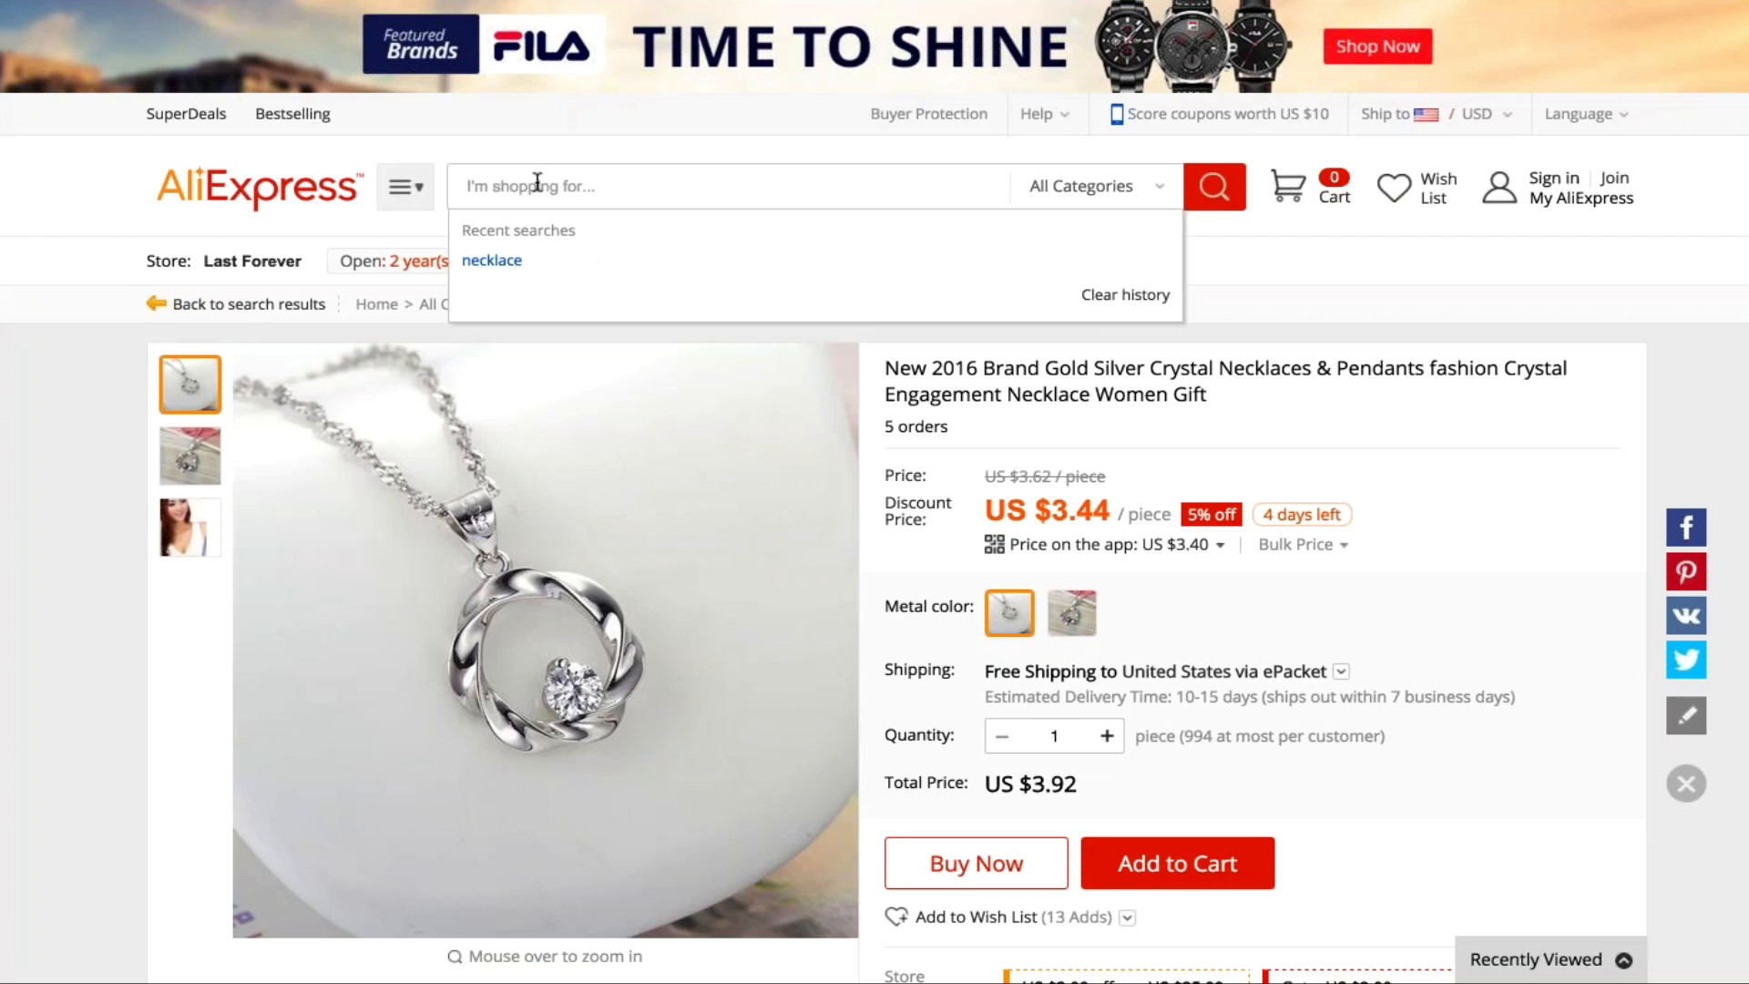
{"action": "left_click", "coordinate": [481, 263]}
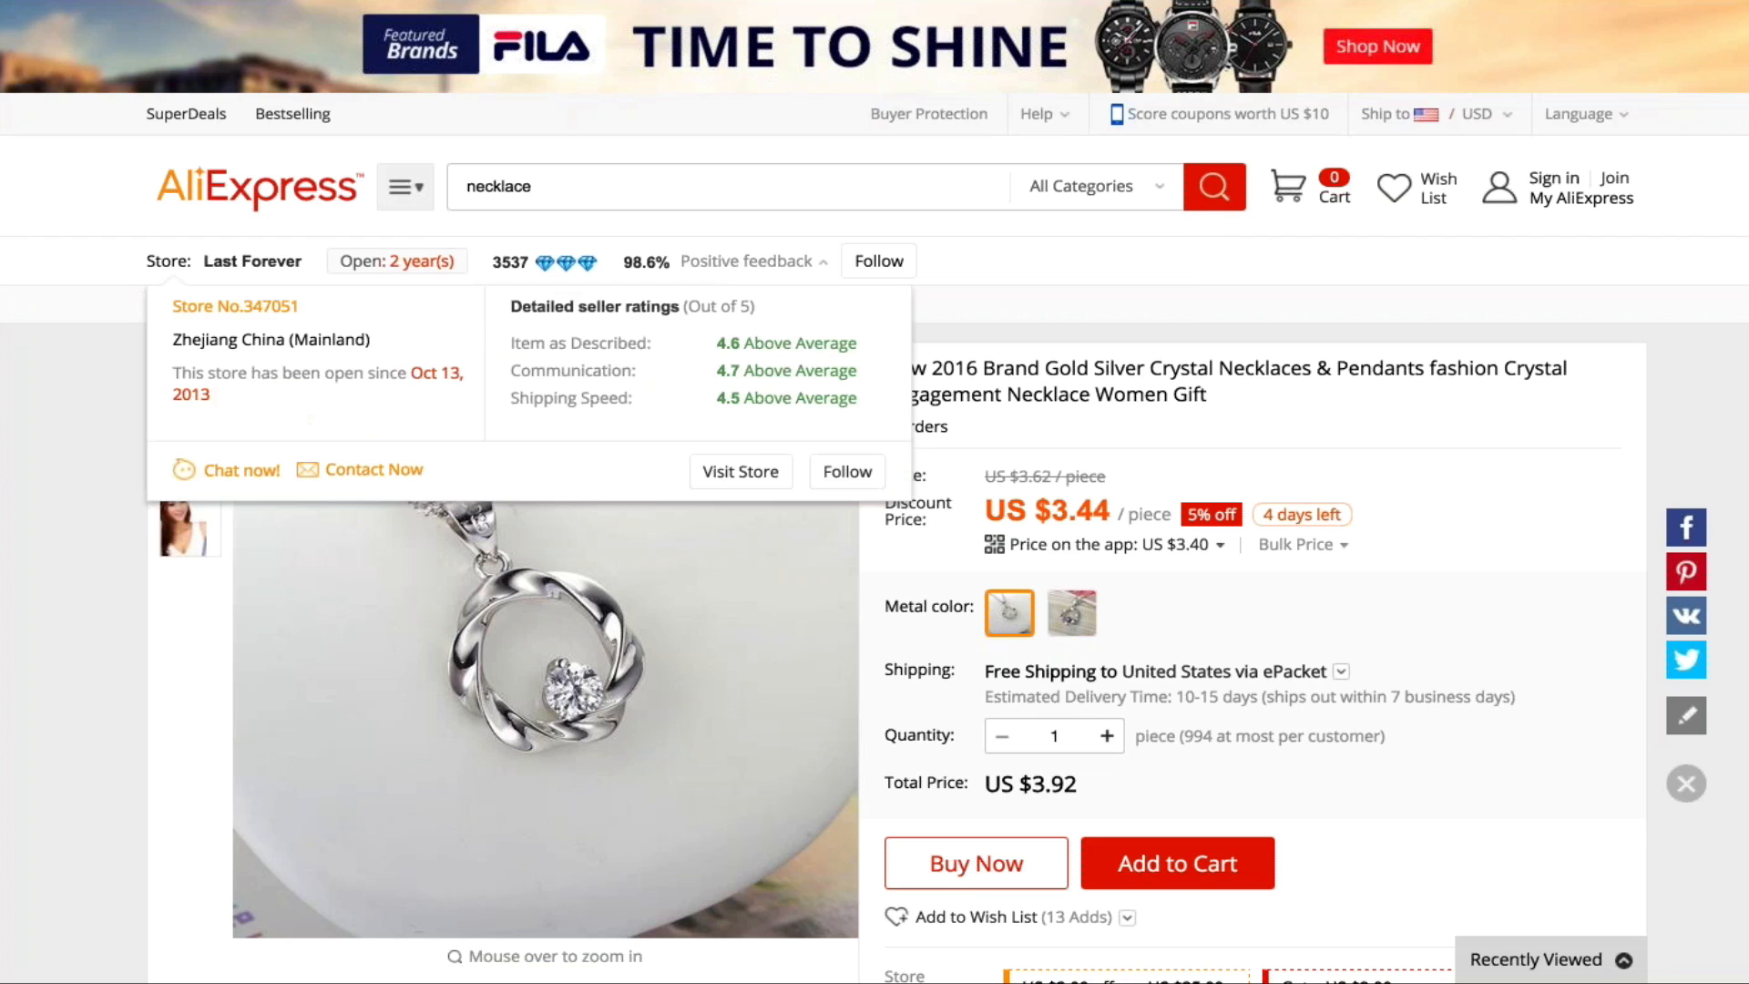
{"action": "scroll", "coordinate": [874, 546], "scroll_direction": "down", "scroll_amount": 2}
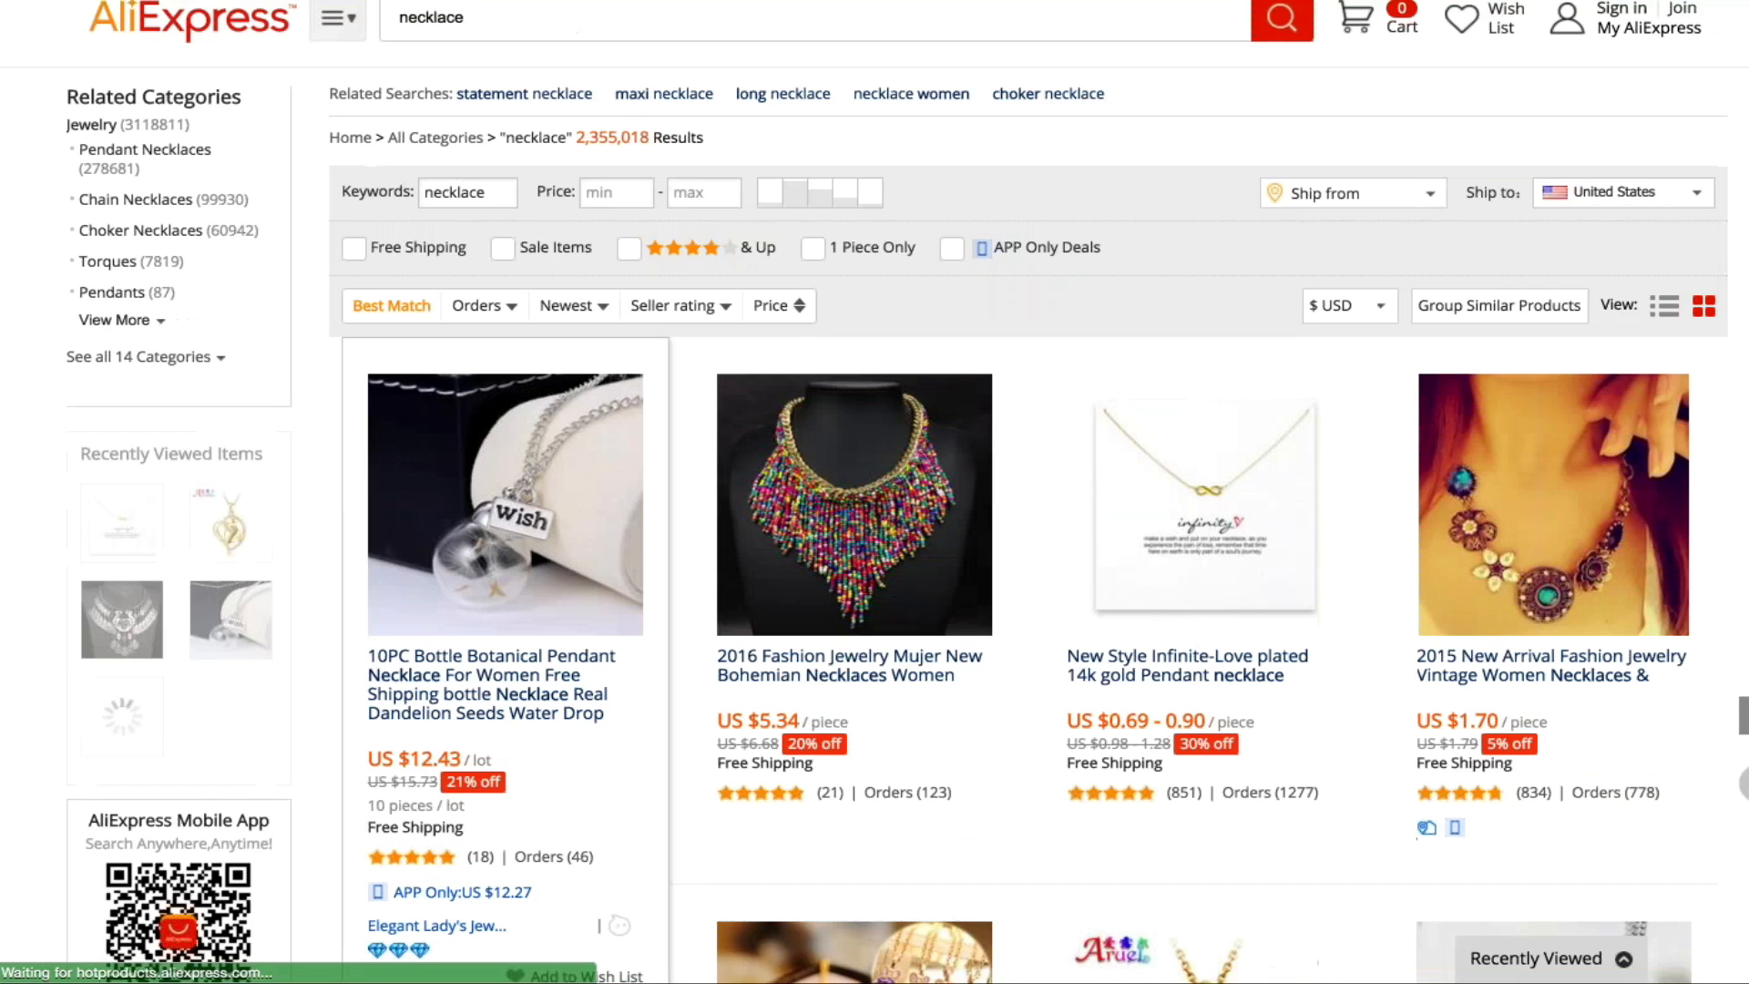
{"action": "scroll", "coordinate": [478, 547], "scroll_direction": "down", "scroll_amount": 2}
{"action": "left_click", "coordinate": [479, 558]}
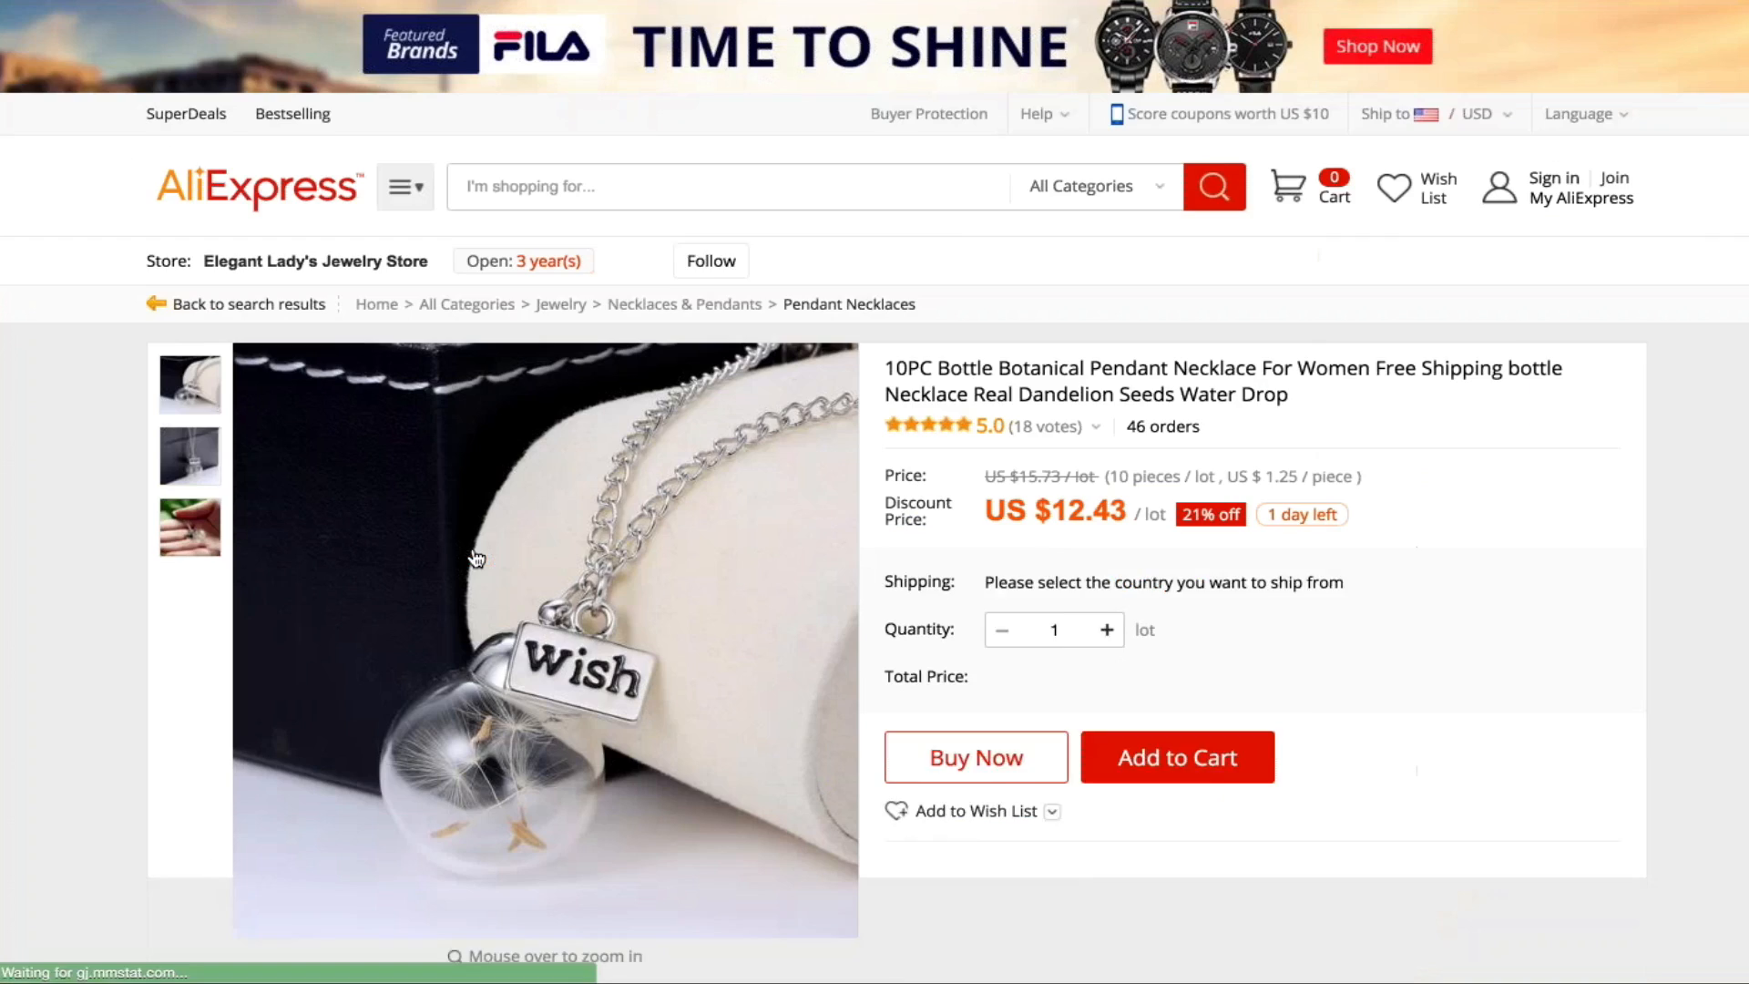
Step: Examine the bottle pendant listing's images and supplier store, and return to the new product form in Shopify
{"action": "scroll", "coordinate": [39, 648], "scroll_direction": "down", "scroll_amount": 1}
{"action": "mouse_move", "coordinate": [461, 433]}
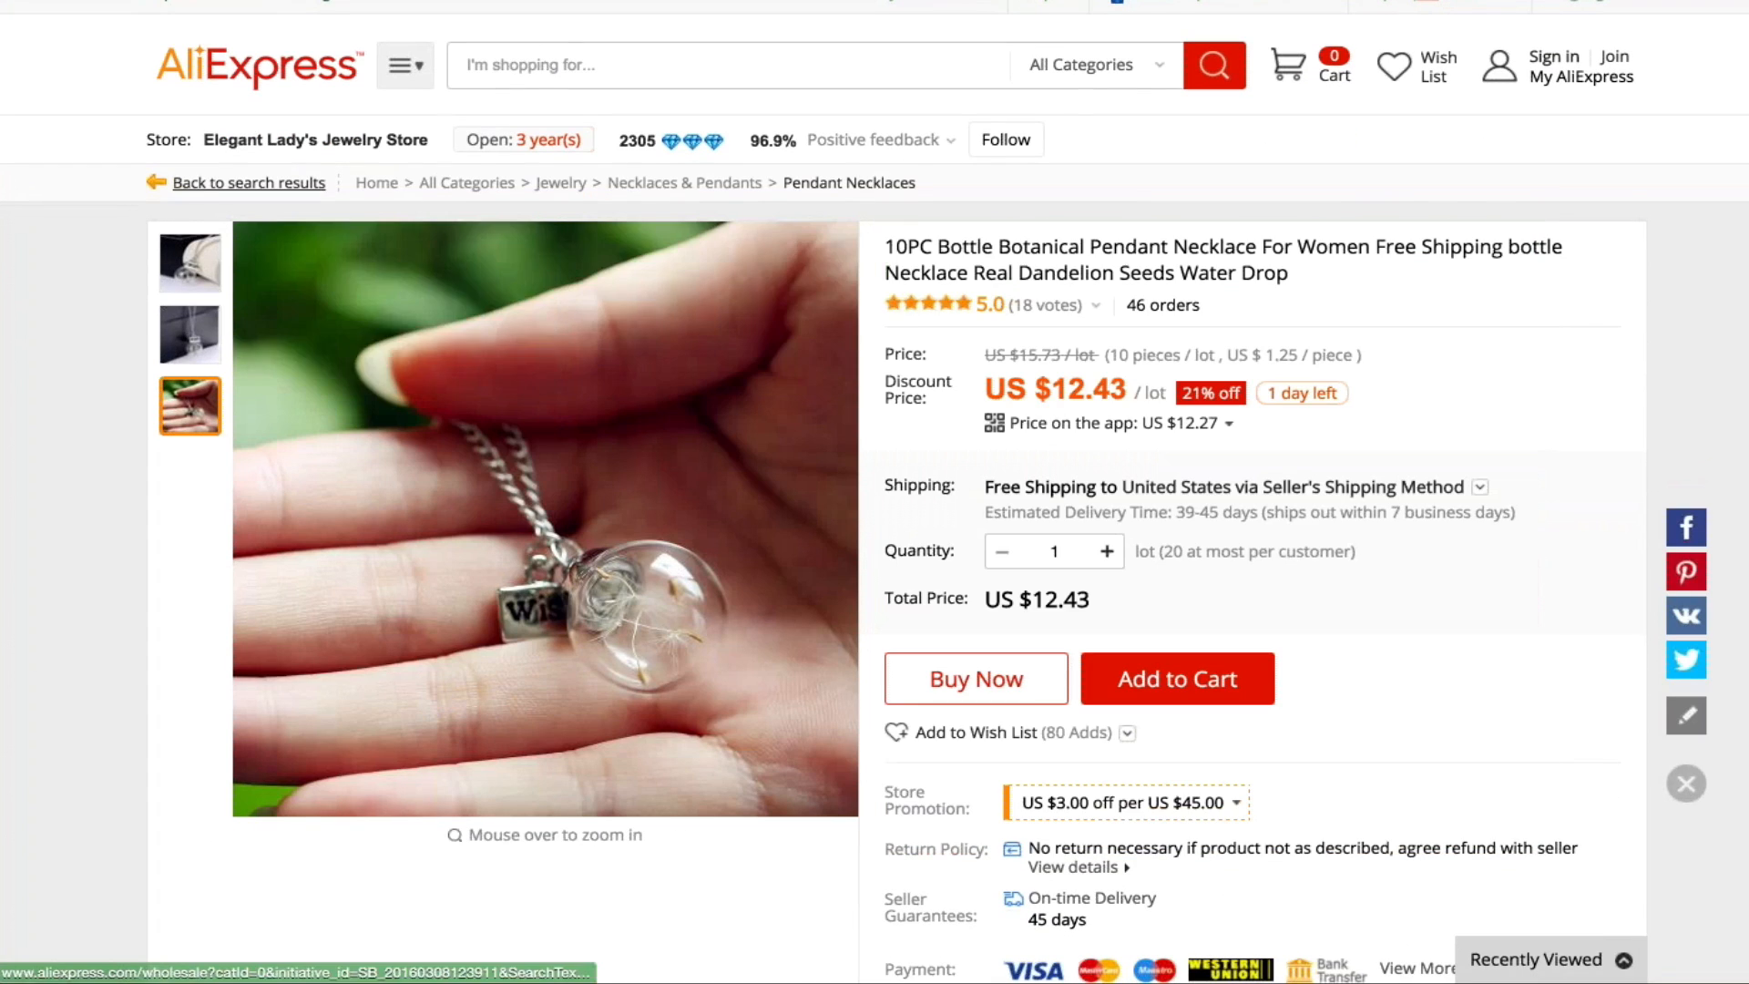
{"action": "mouse_move", "coordinate": [365, 162]}
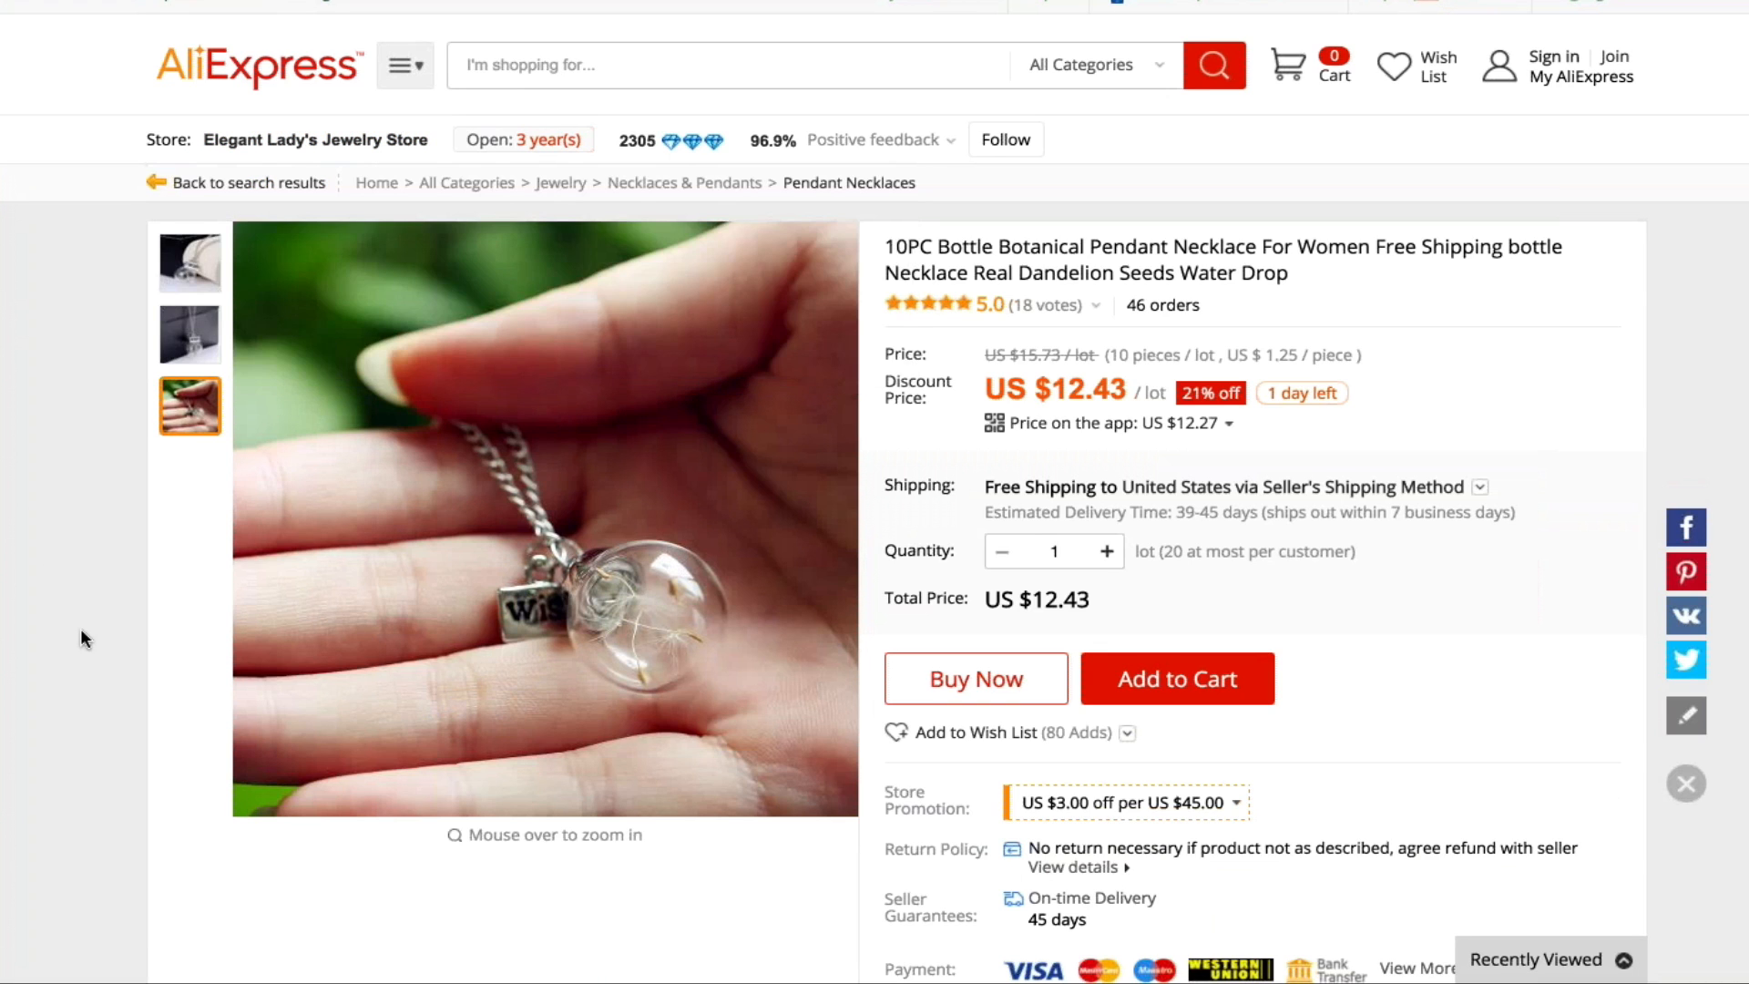
{"action": "scroll", "coordinate": [81, 632], "scroll_direction": "down", "scroll_amount": 1}
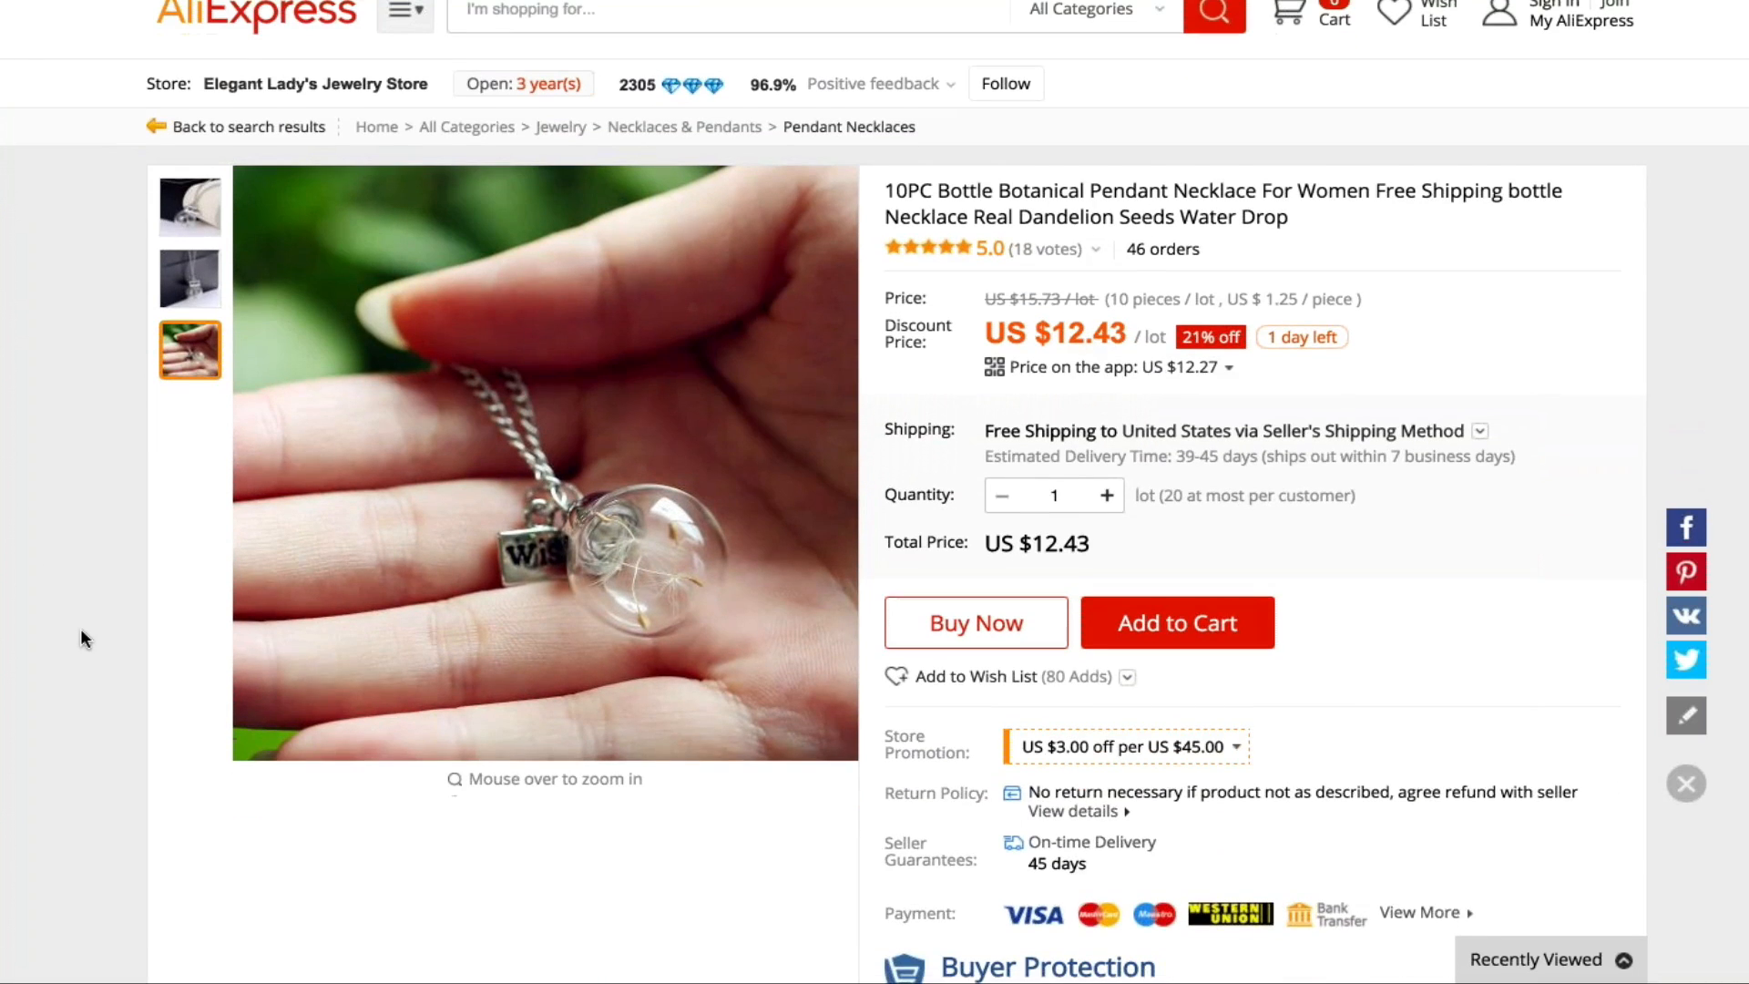
{"action": "scroll", "coordinate": [81, 637], "scroll_direction": "up", "scroll_amount": 2}
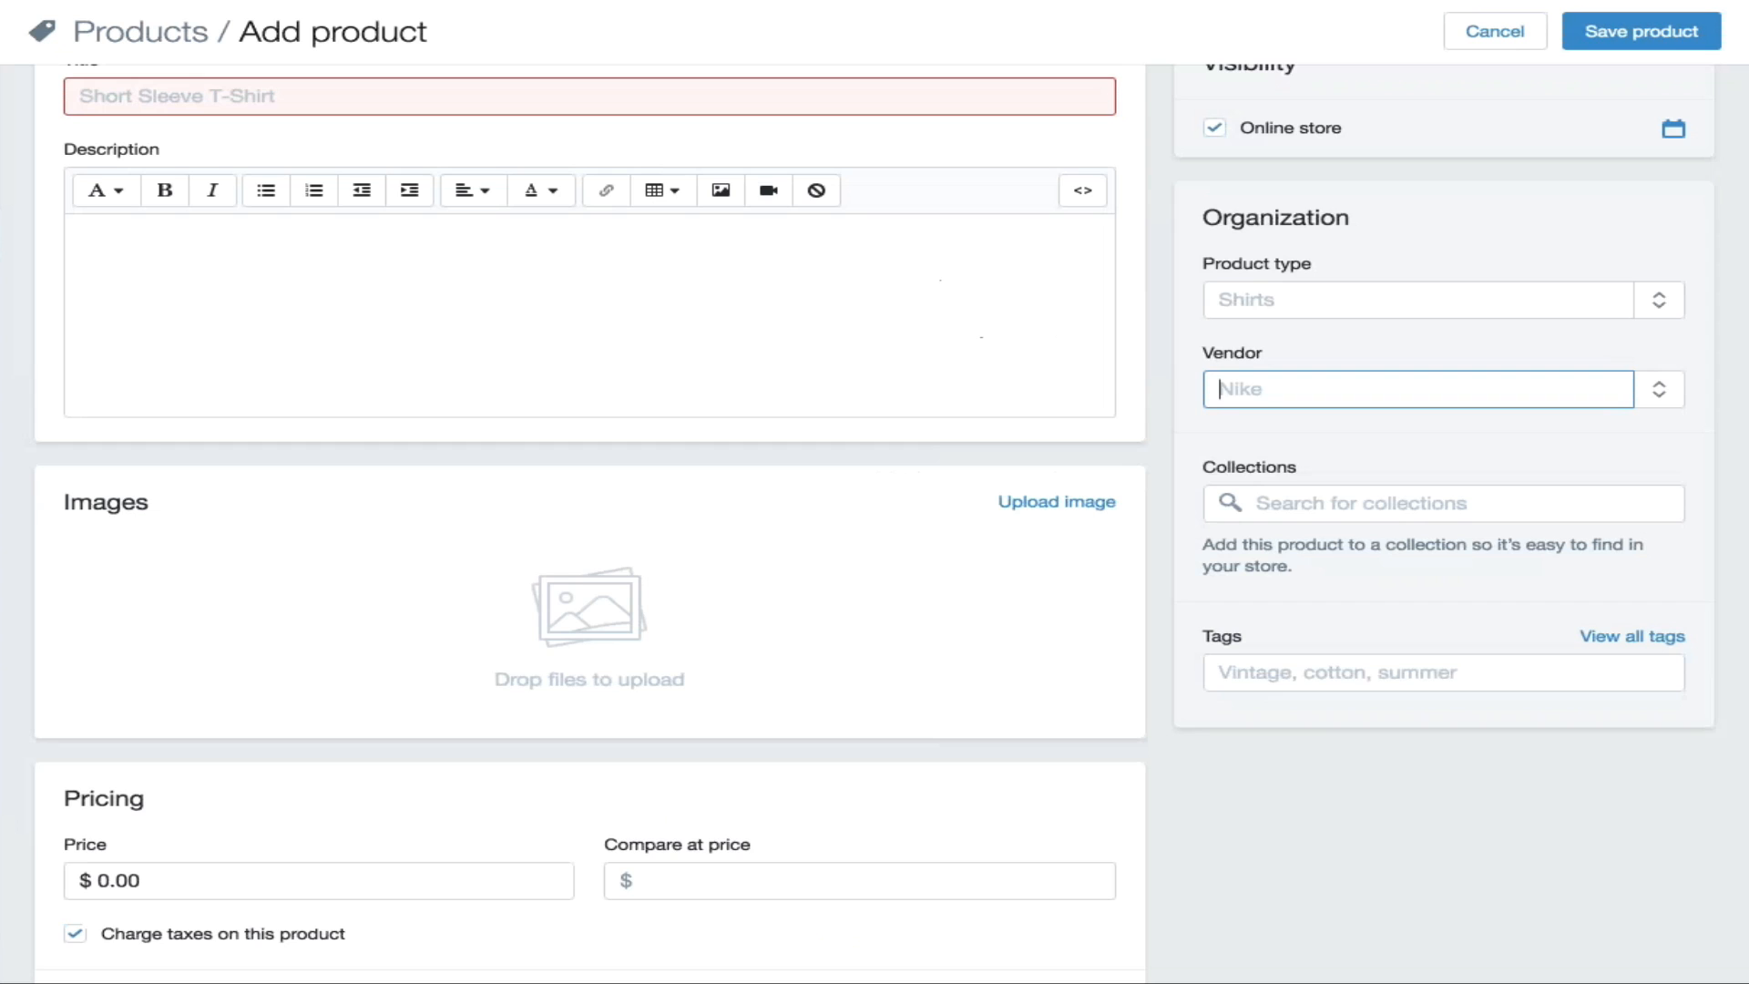
{"action": "key", "text": "Return"}
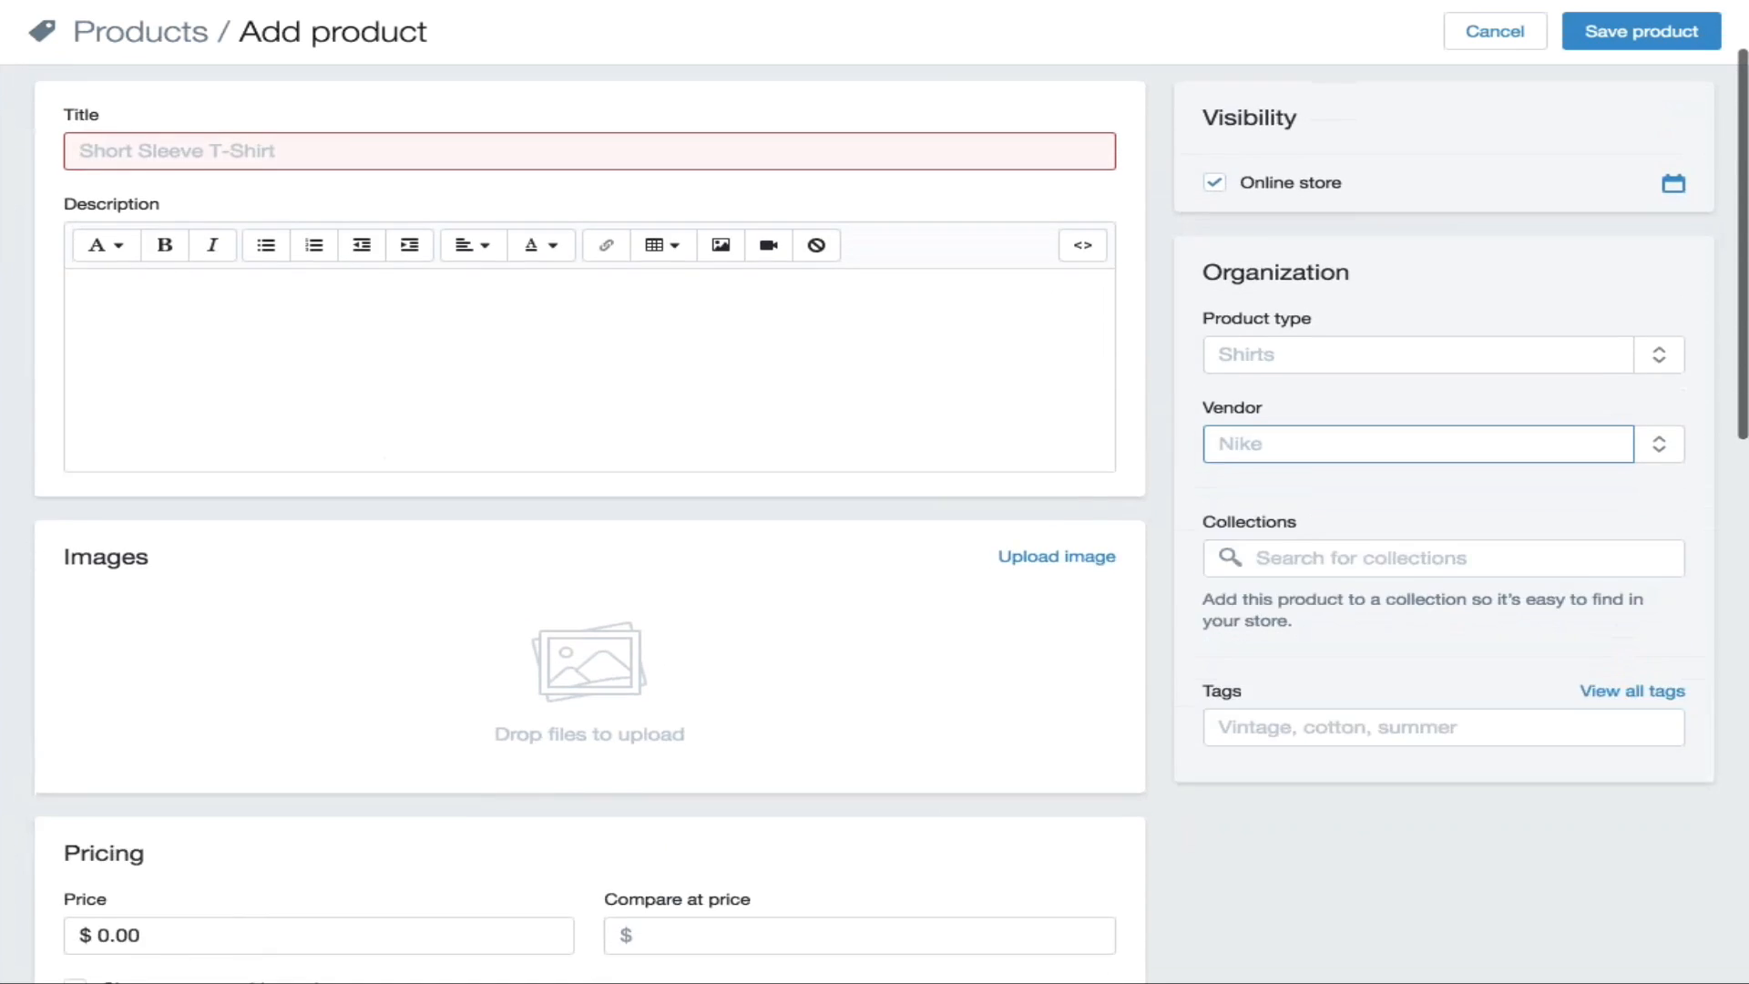
Step: View the Crystal Necklace's page in the online store again, including its description, share options and footer
{"action": "scroll", "coordinate": [1288, 508], "scroll_direction": "down", "scroll_amount": 2}
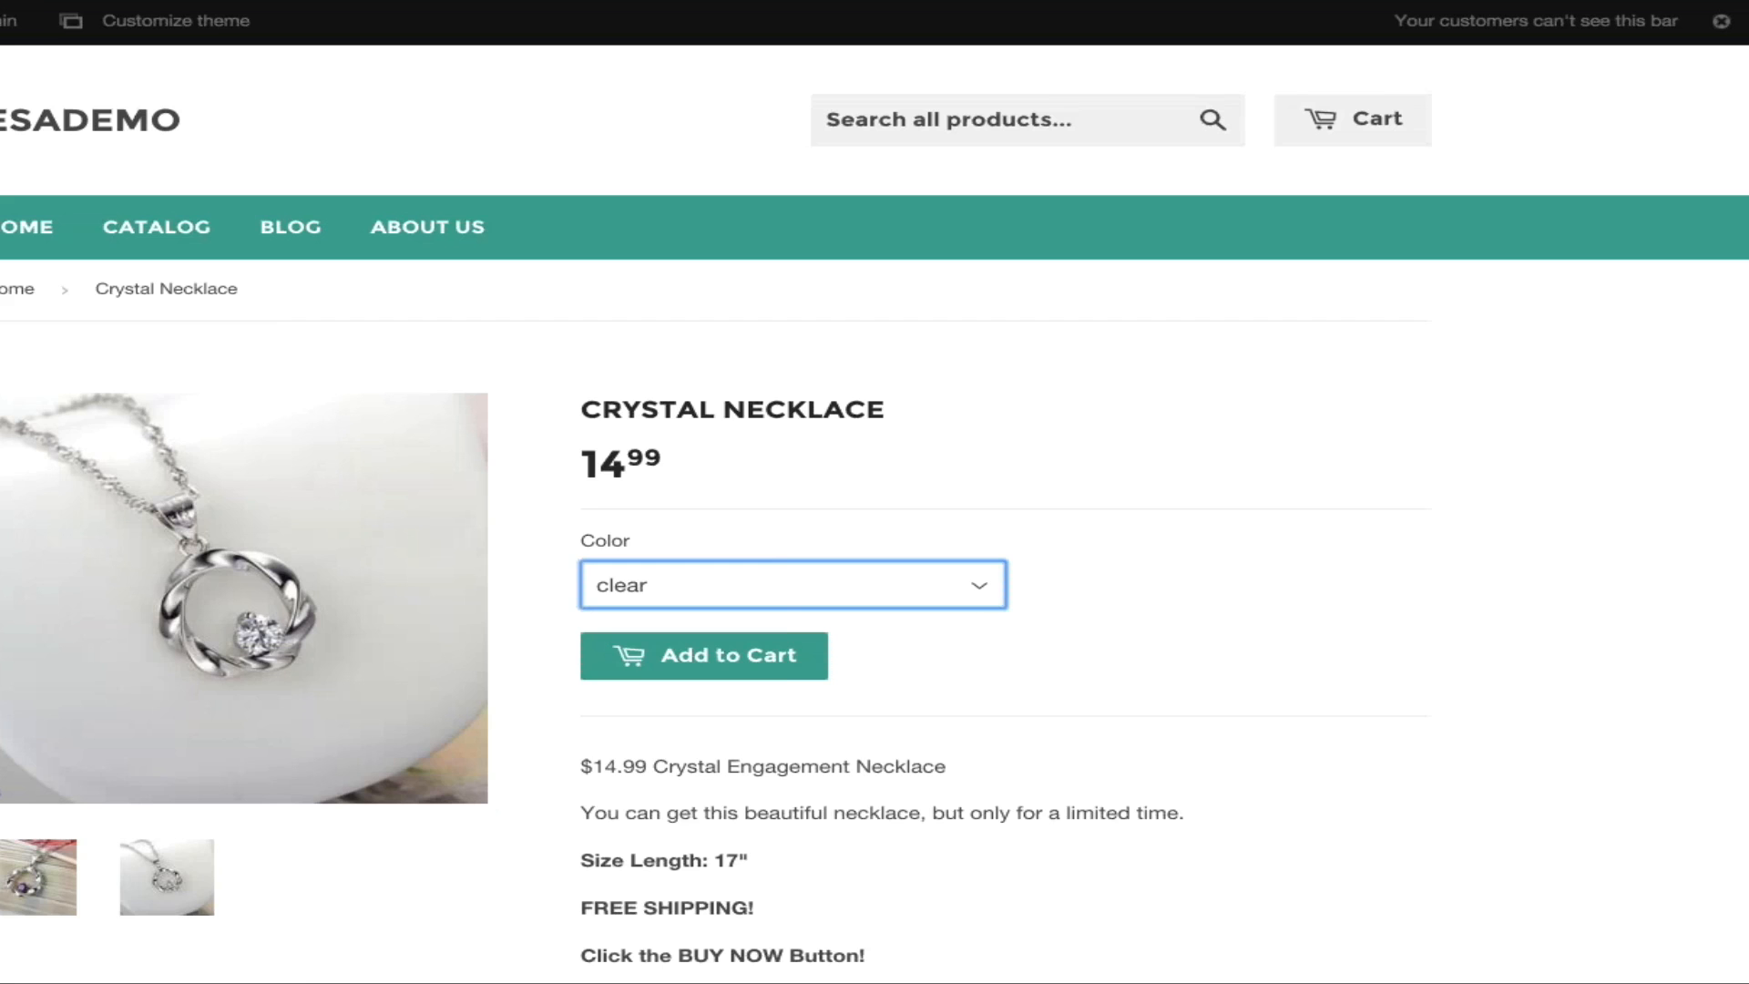
{"action": "scroll", "coordinate": [752, 686], "scroll_direction": "down", "scroll_amount": 2}
{"action": "scroll", "coordinate": [752, 686], "scroll_direction": "down", "scroll_amount": 1}
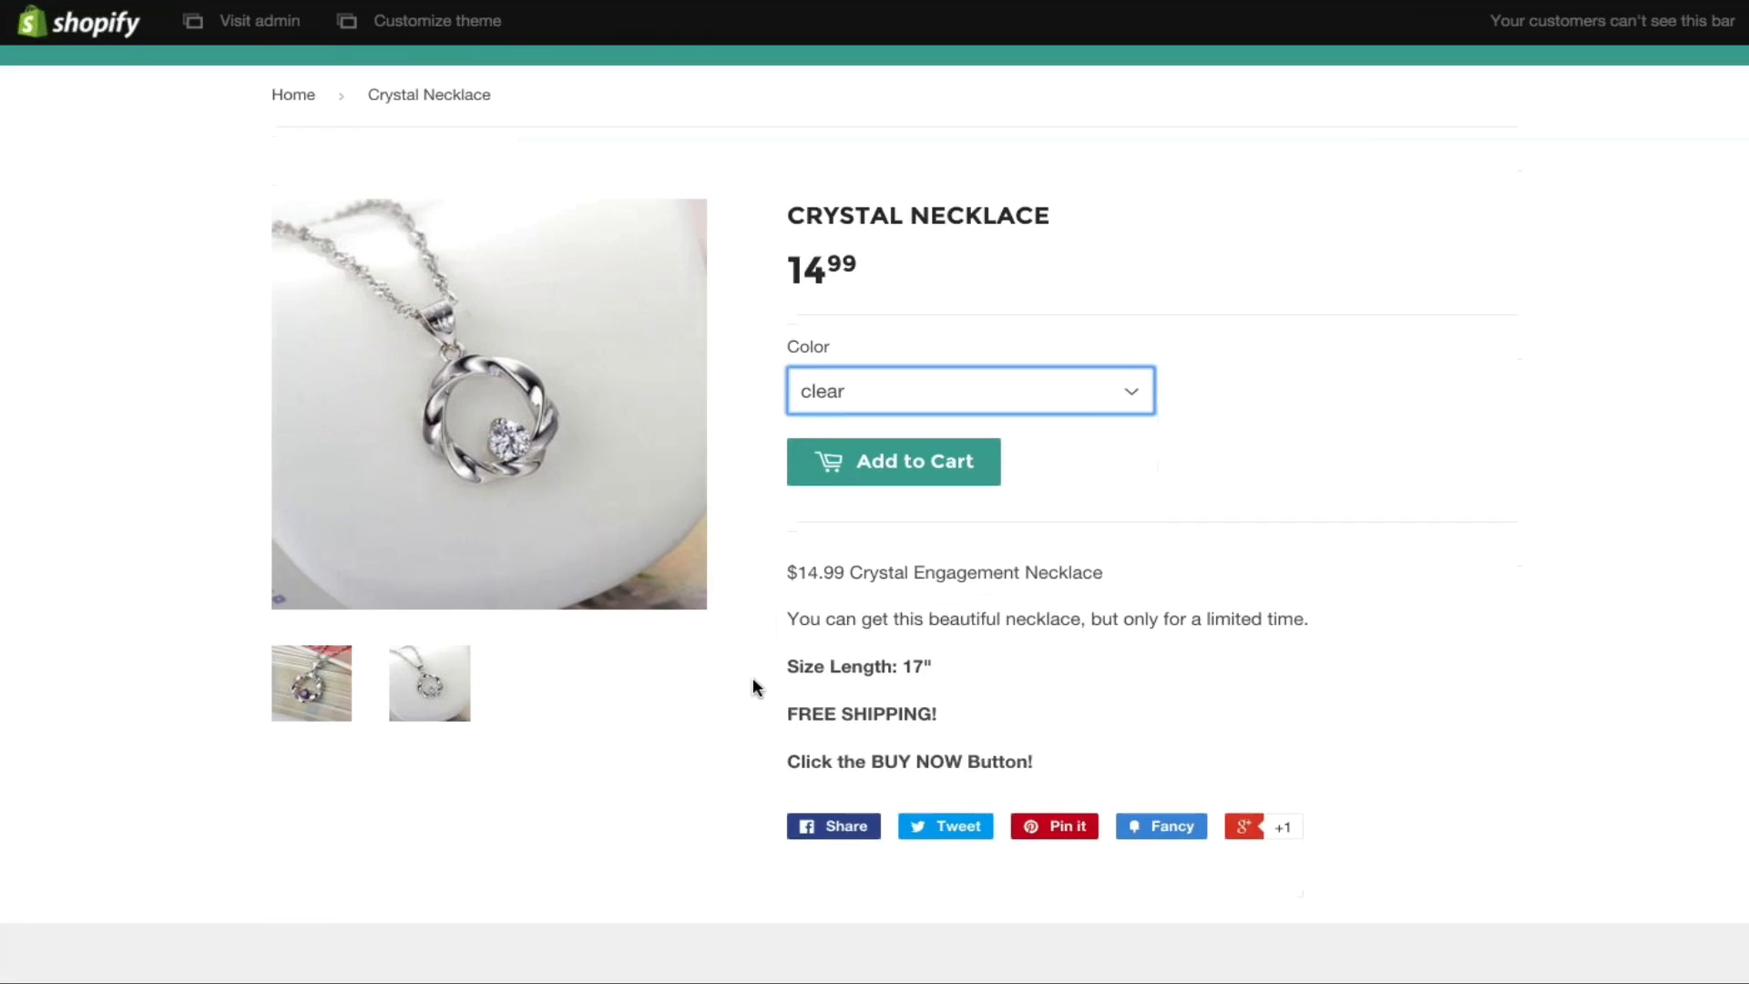
{"action": "scroll", "coordinate": [752, 685], "scroll_direction": "up", "scroll_amount": 2}
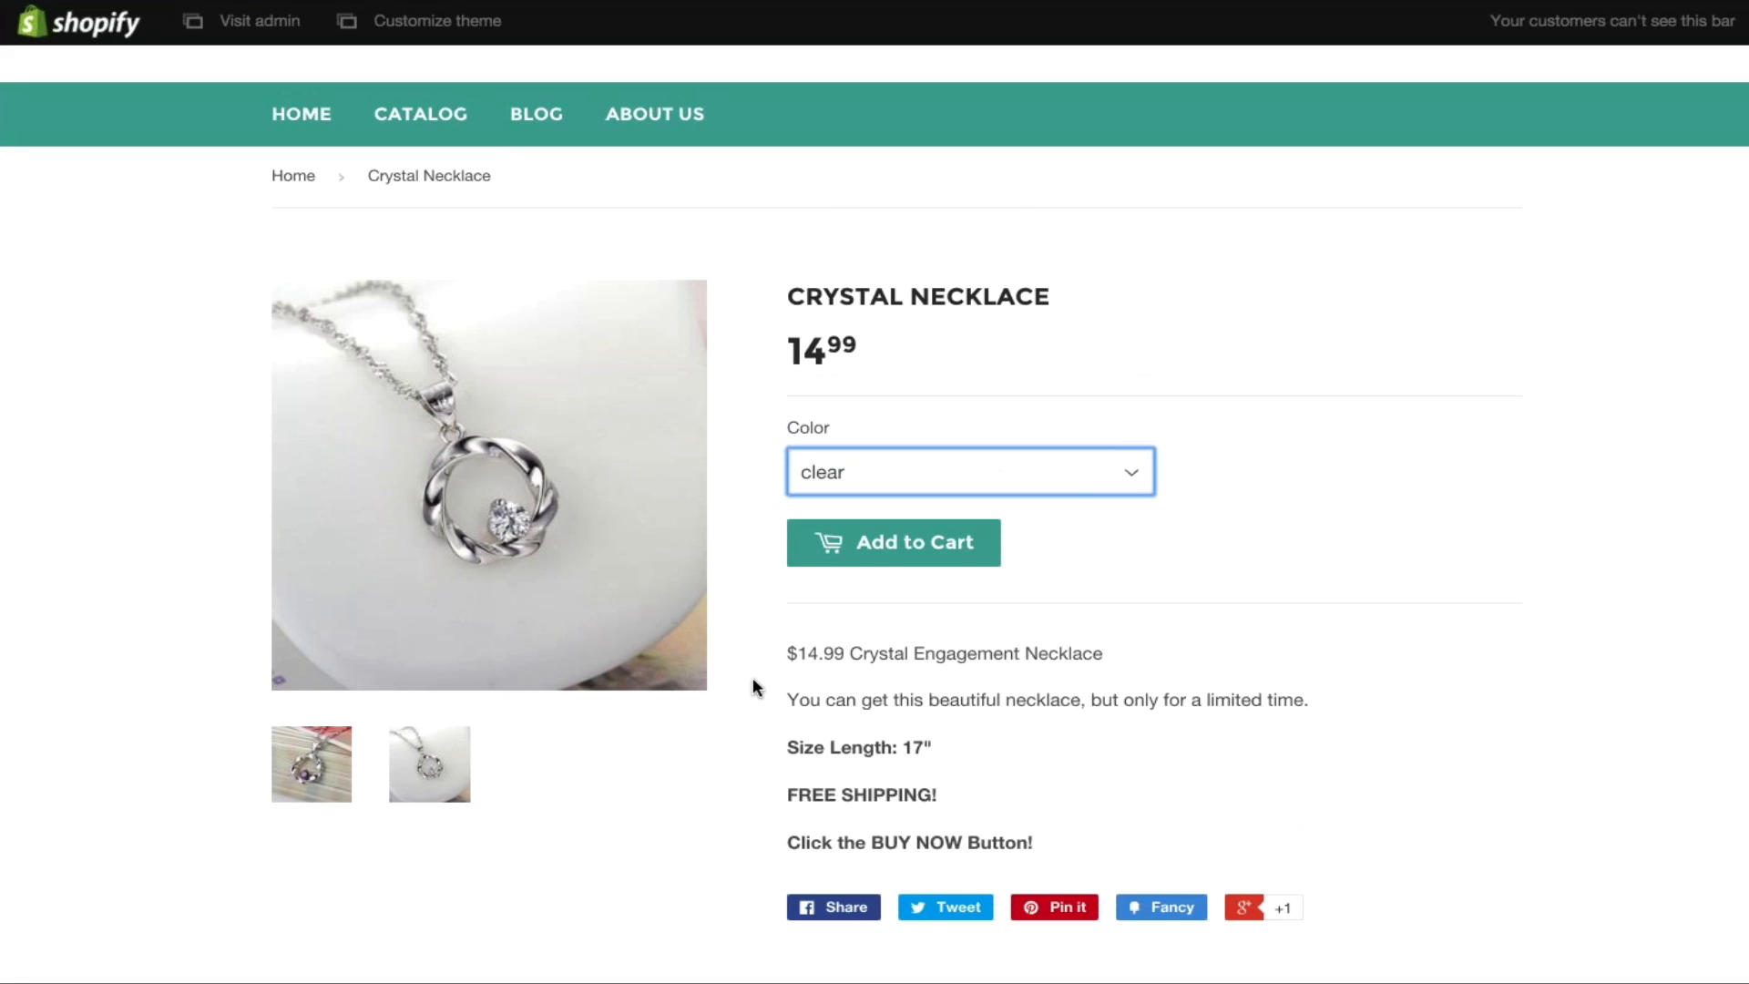
{"action": "scroll", "coordinate": [752, 686], "scroll_direction": "down", "scroll_amount": 4}
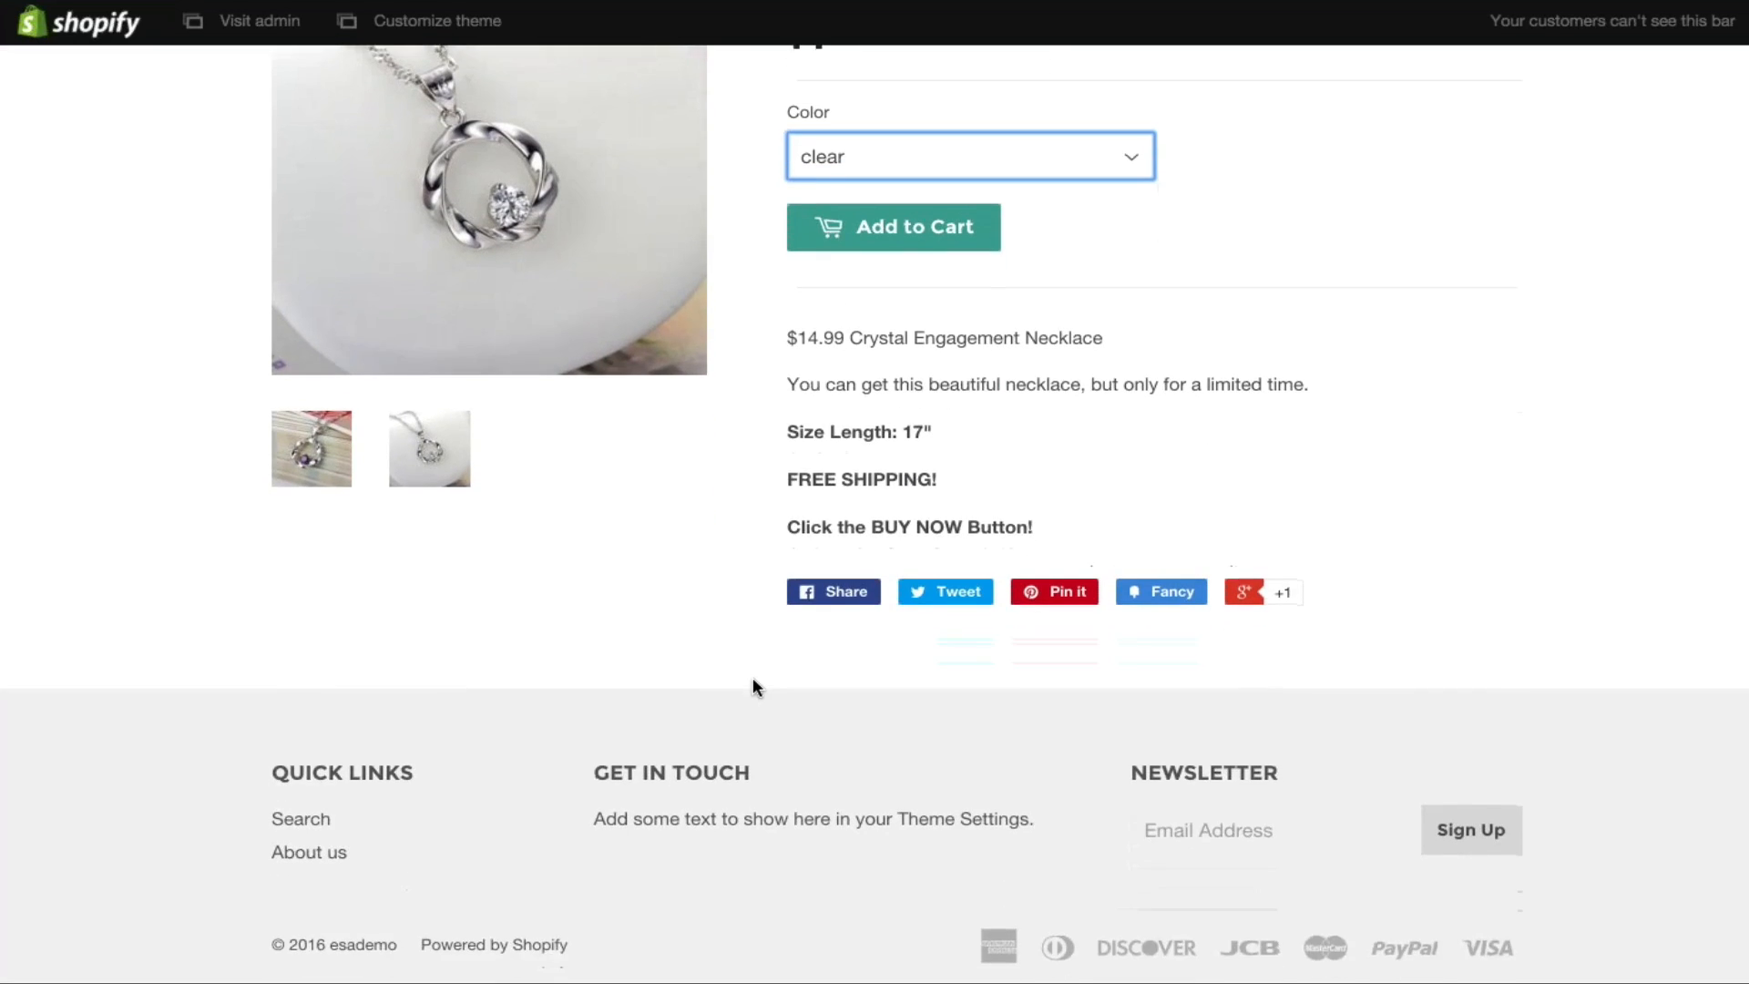
Step: Return to the new product form in the admin and leave it without saving, back to all products
{"action": "scroll", "coordinate": [754, 686], "scroll_direction": "up", "scroll_amount": 4}
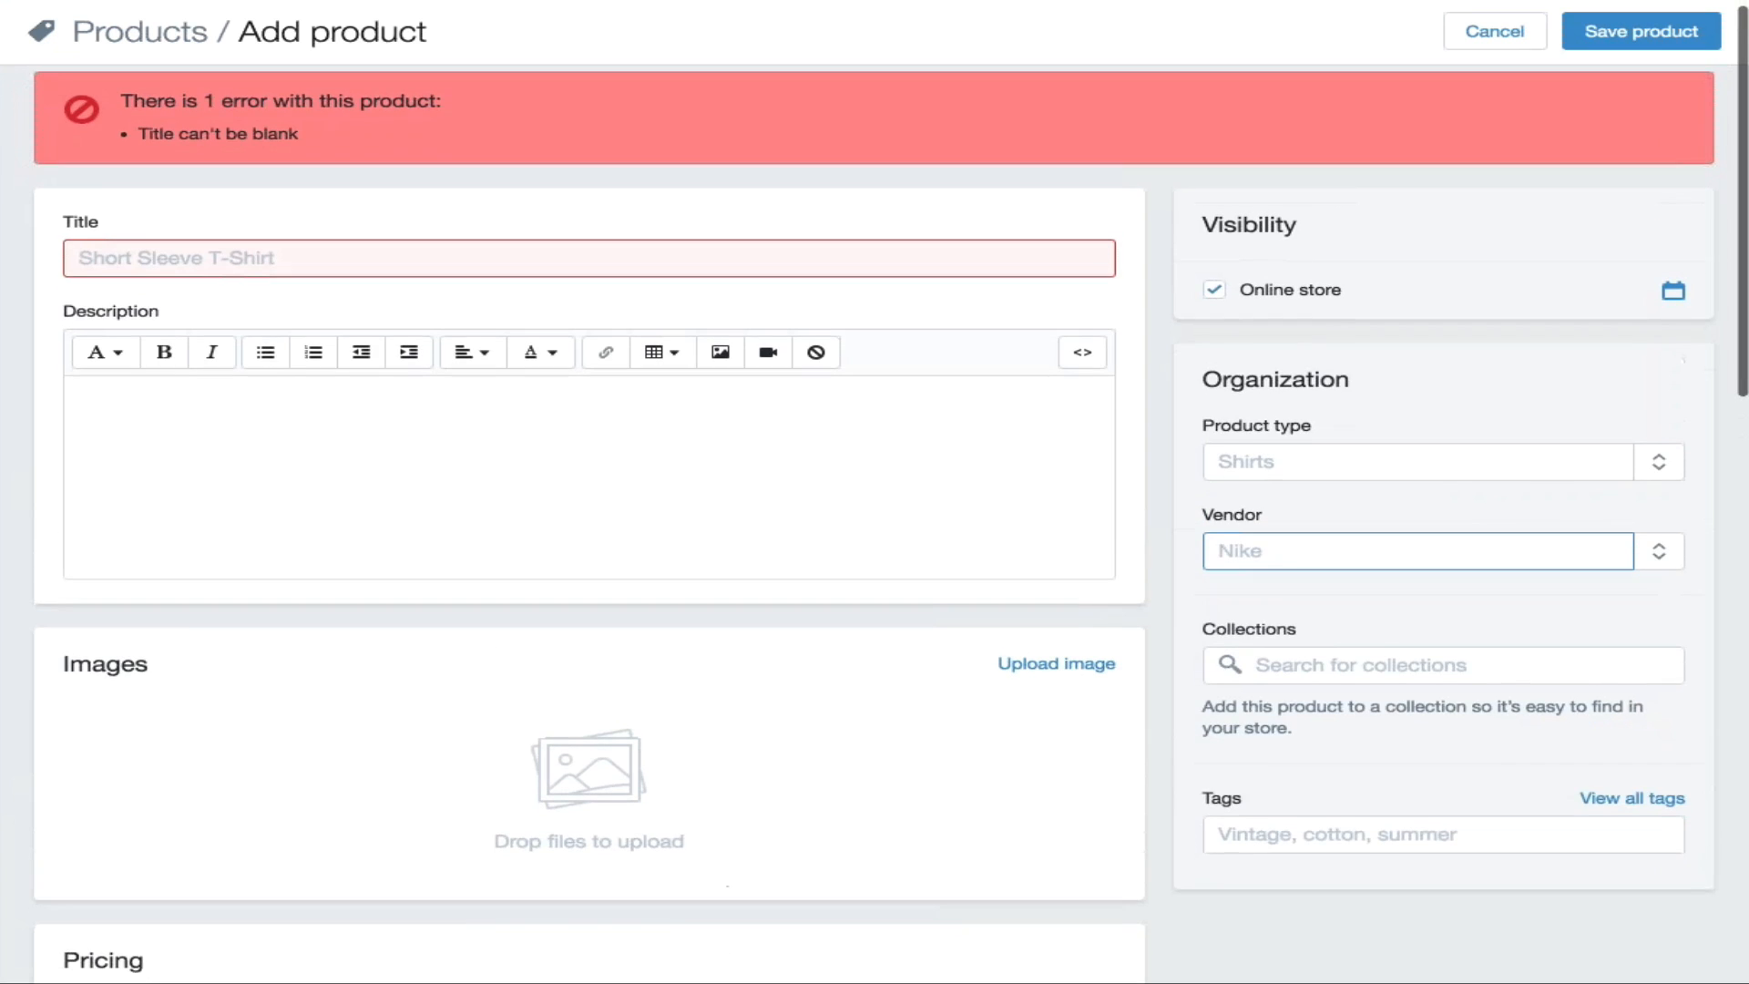
{"action": "left_click", "coordinate": [139, 32]}
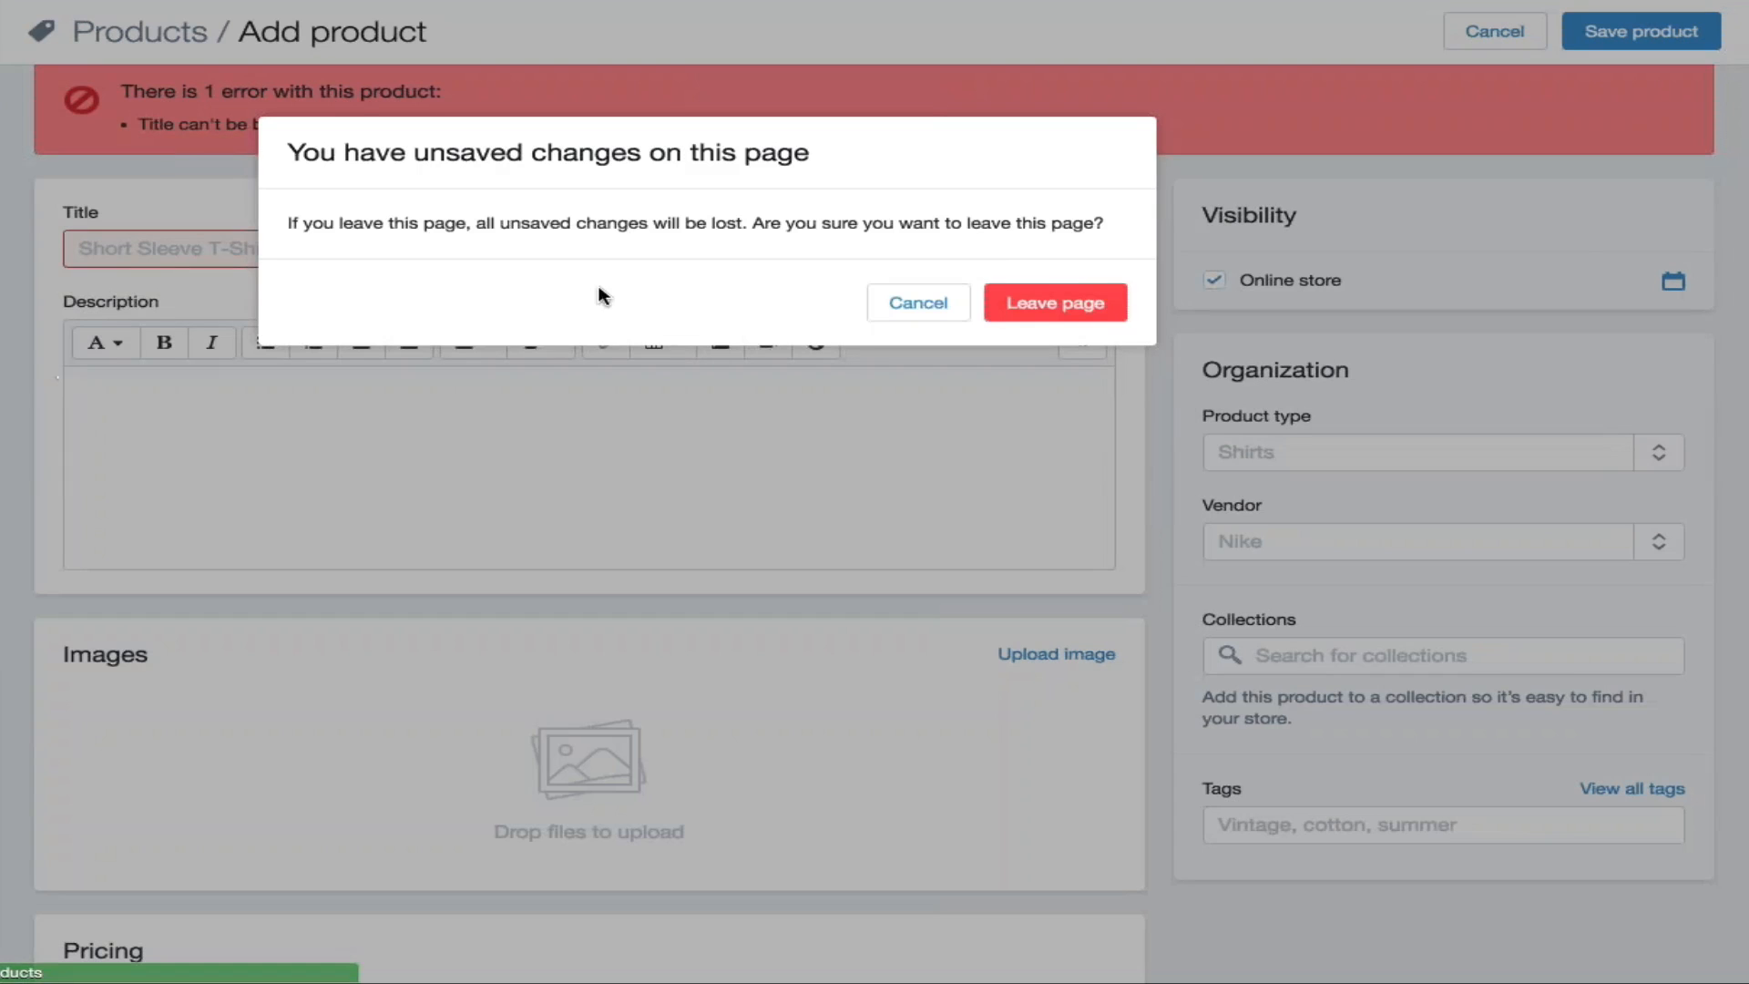
{"action": "left_click", "coordinate": [1048, 305]}
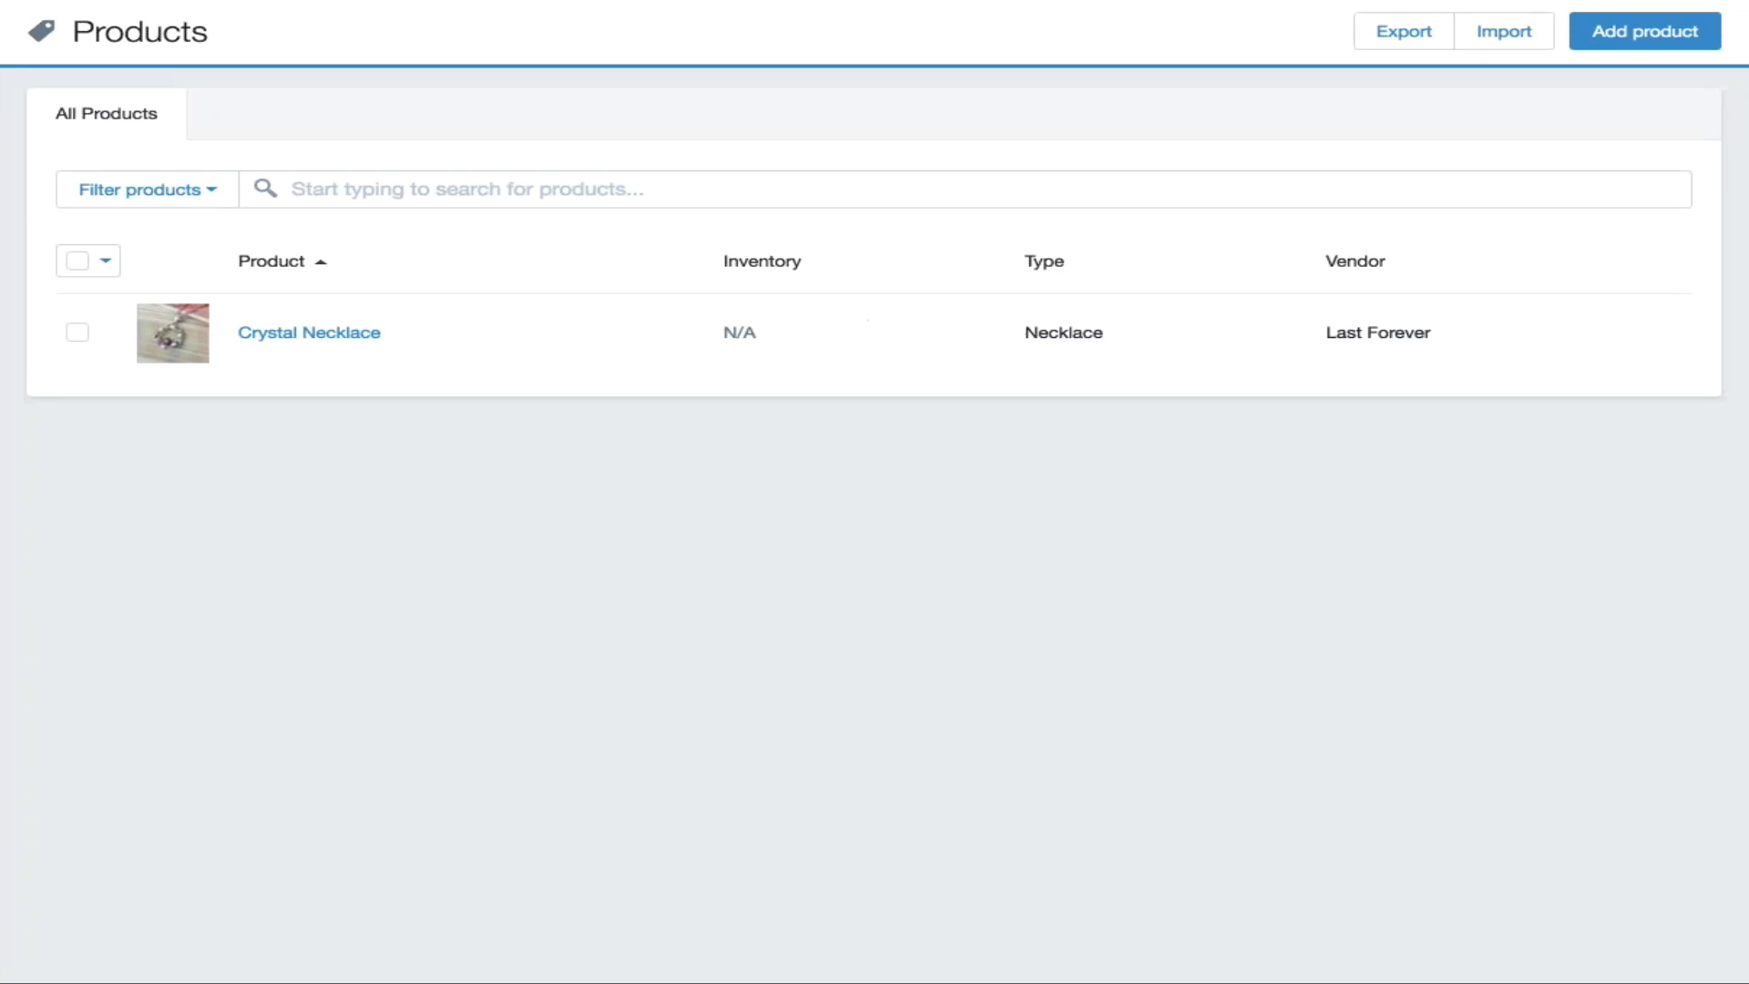